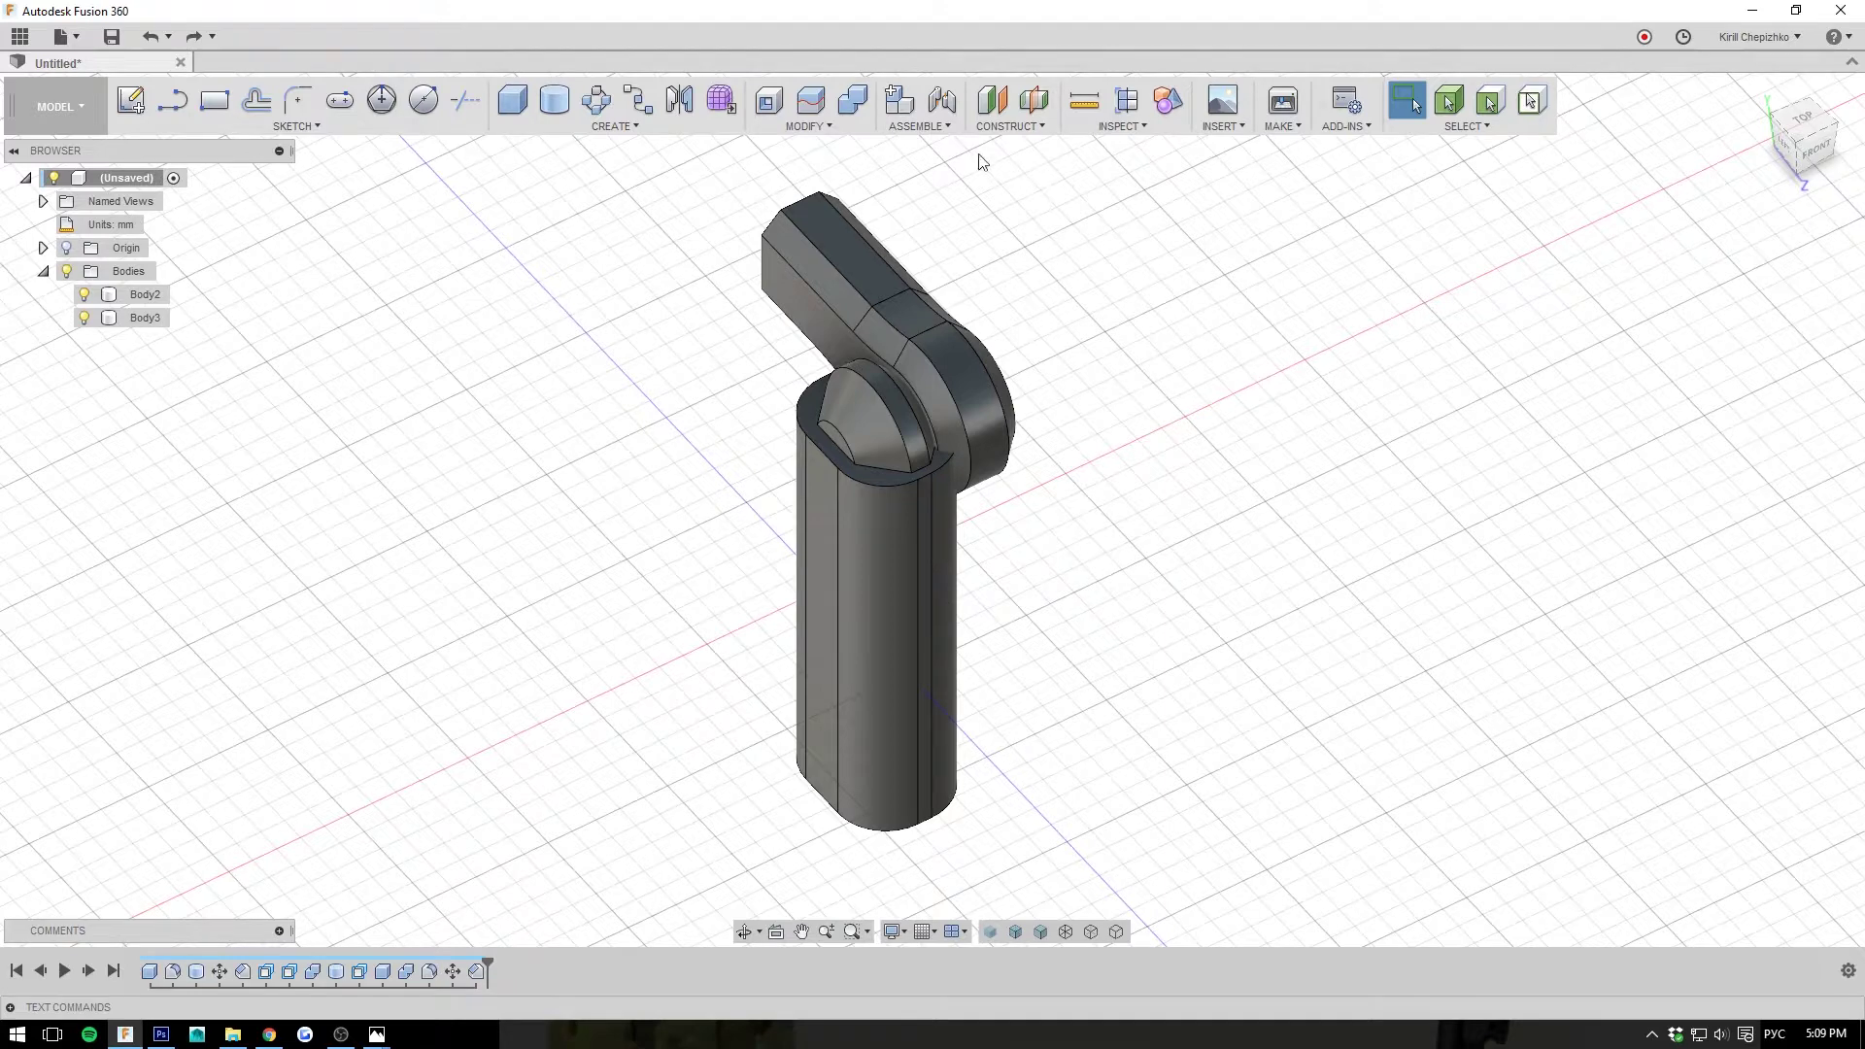
click(926, 127)
key(Escape)
middle_drag(1208, 336, 1195, 390)
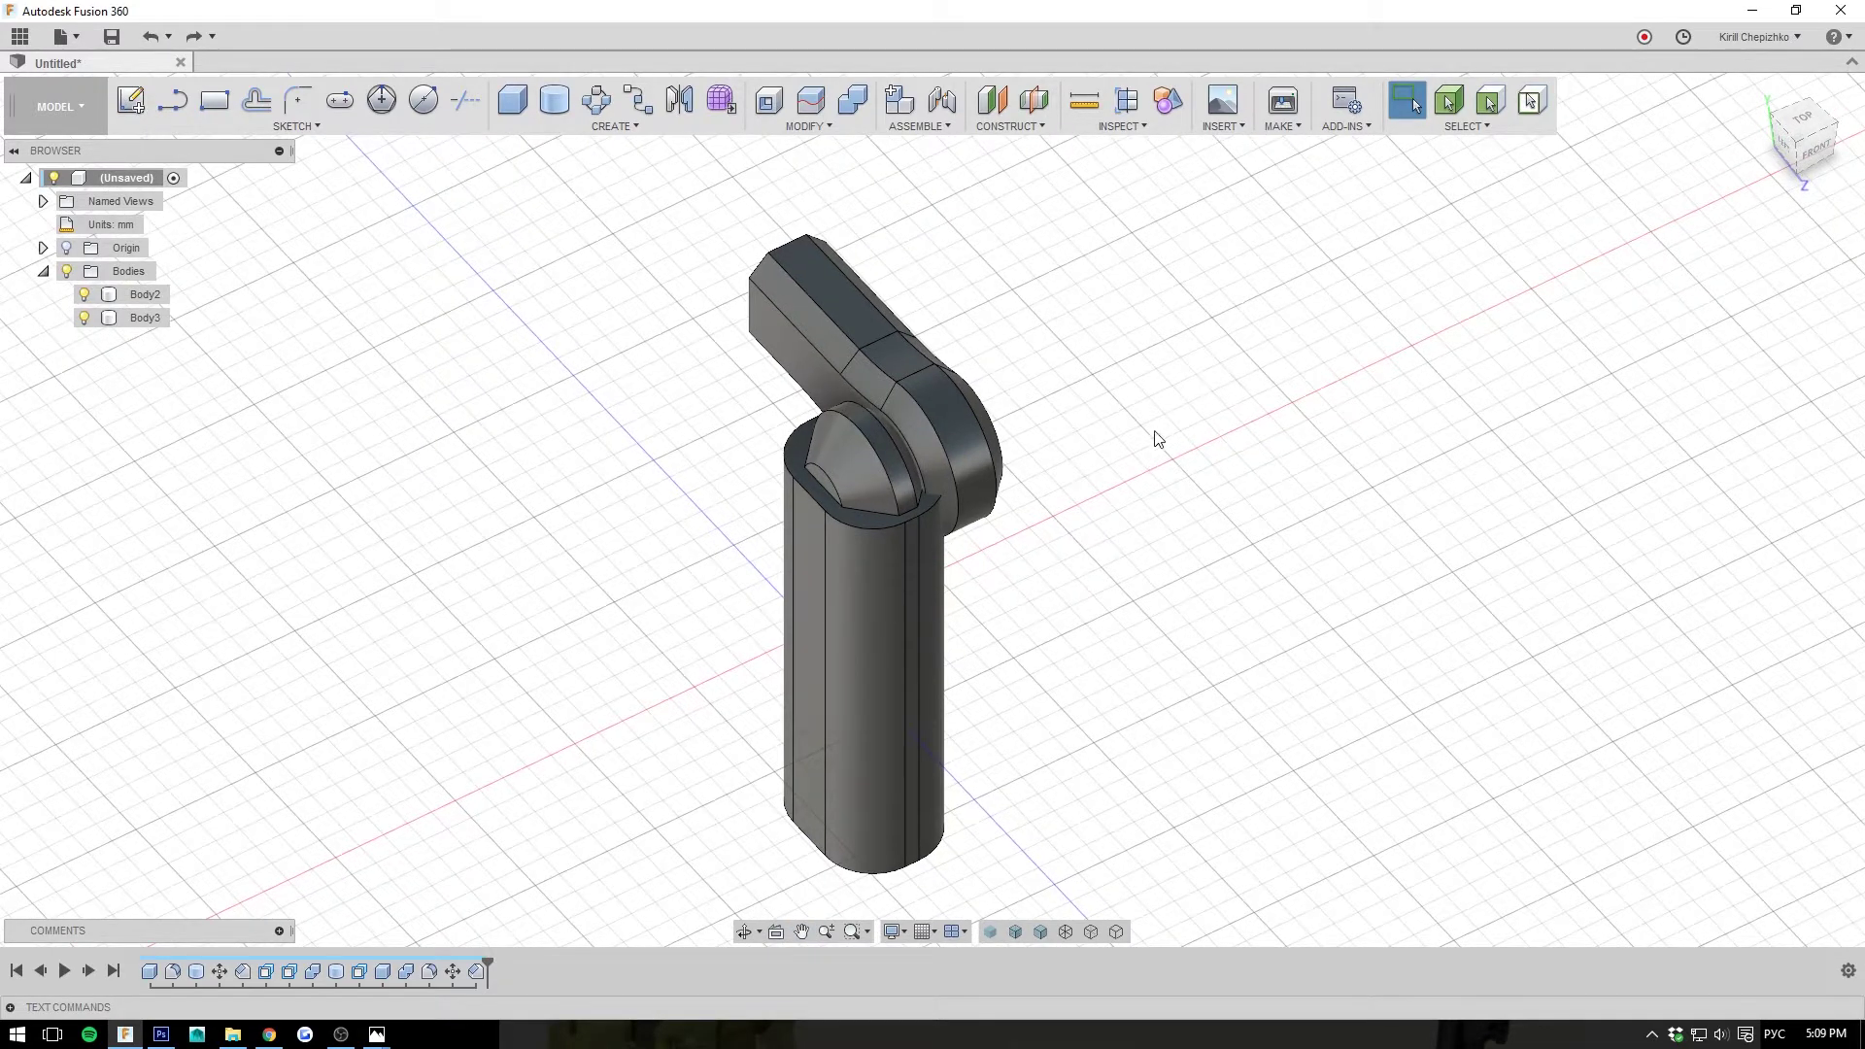
middle_drag(1158, 439, 1157, 383)
mouse_move(1694, 196)
shift+middle_down()
mouse_move(1857, 116)
mouse_move(1826, 155)
mouse_move(1474, 288)
shift+middle_up()
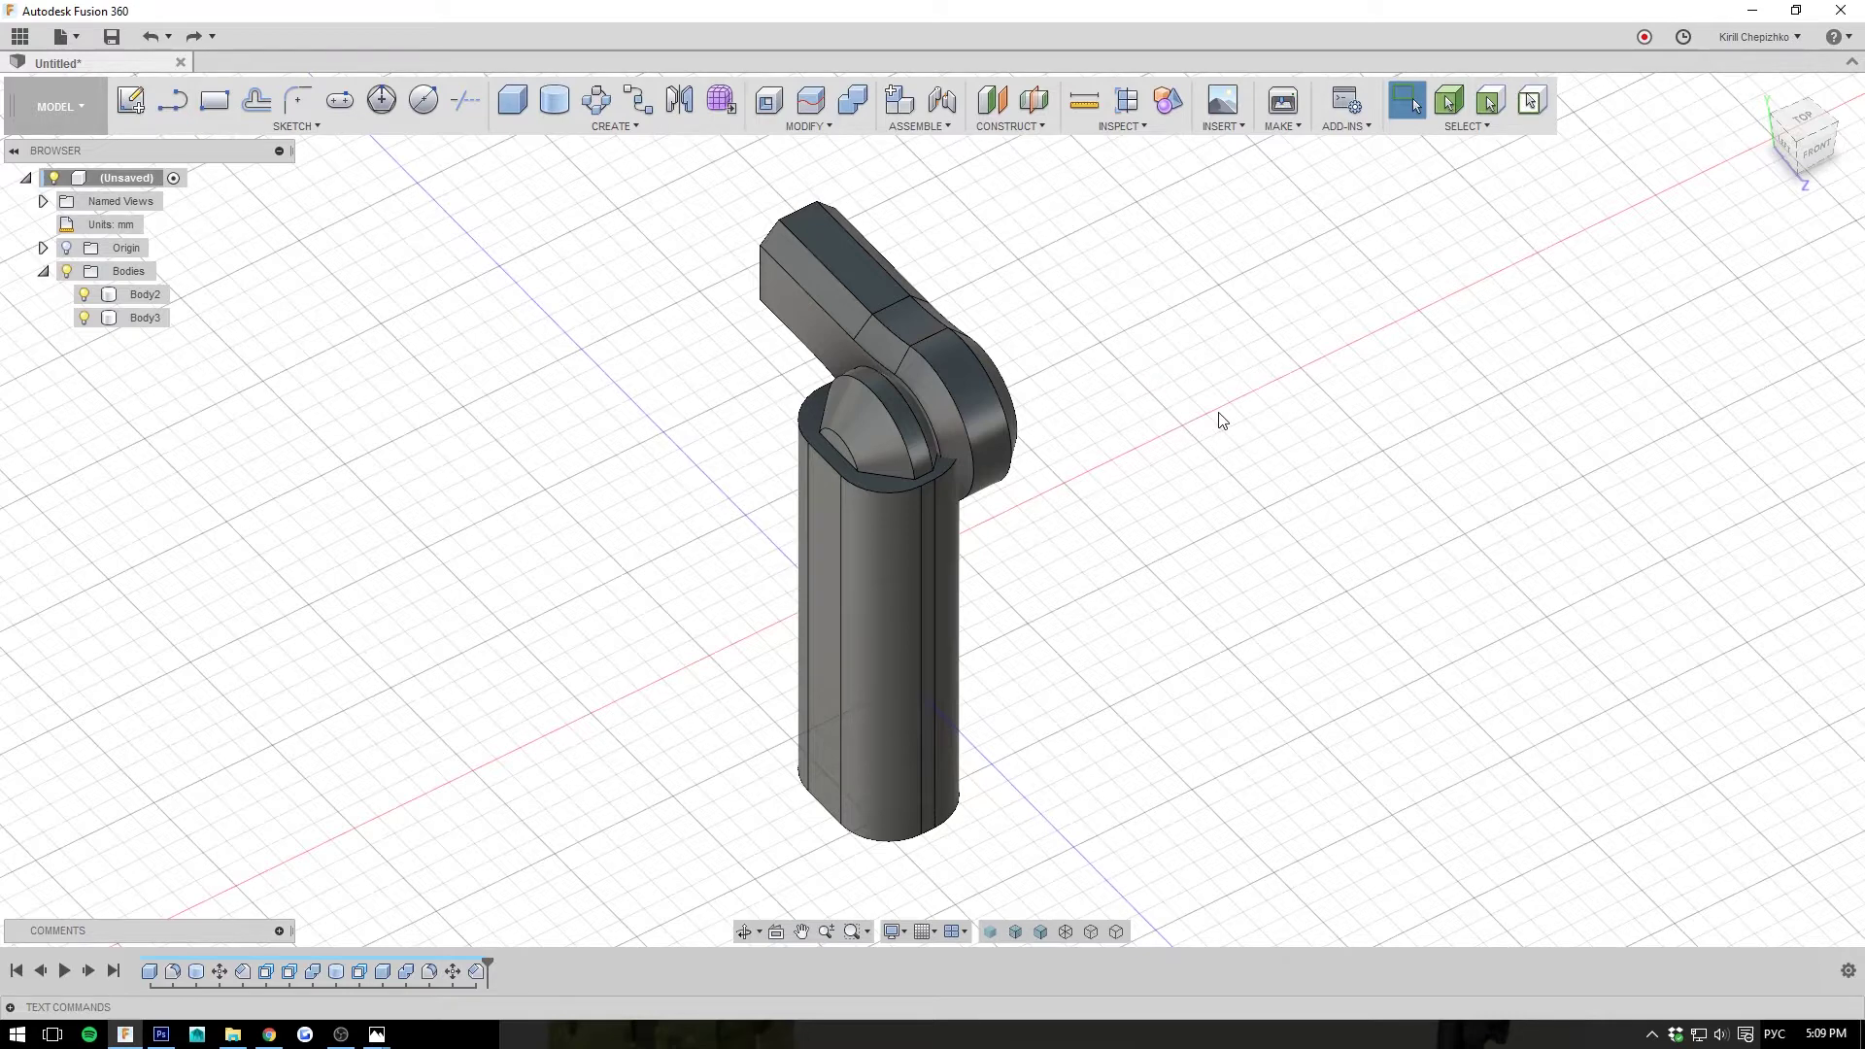
middle_drag(1187, 323, 1219, 329)
drag(1799, 136, 1801, 137)
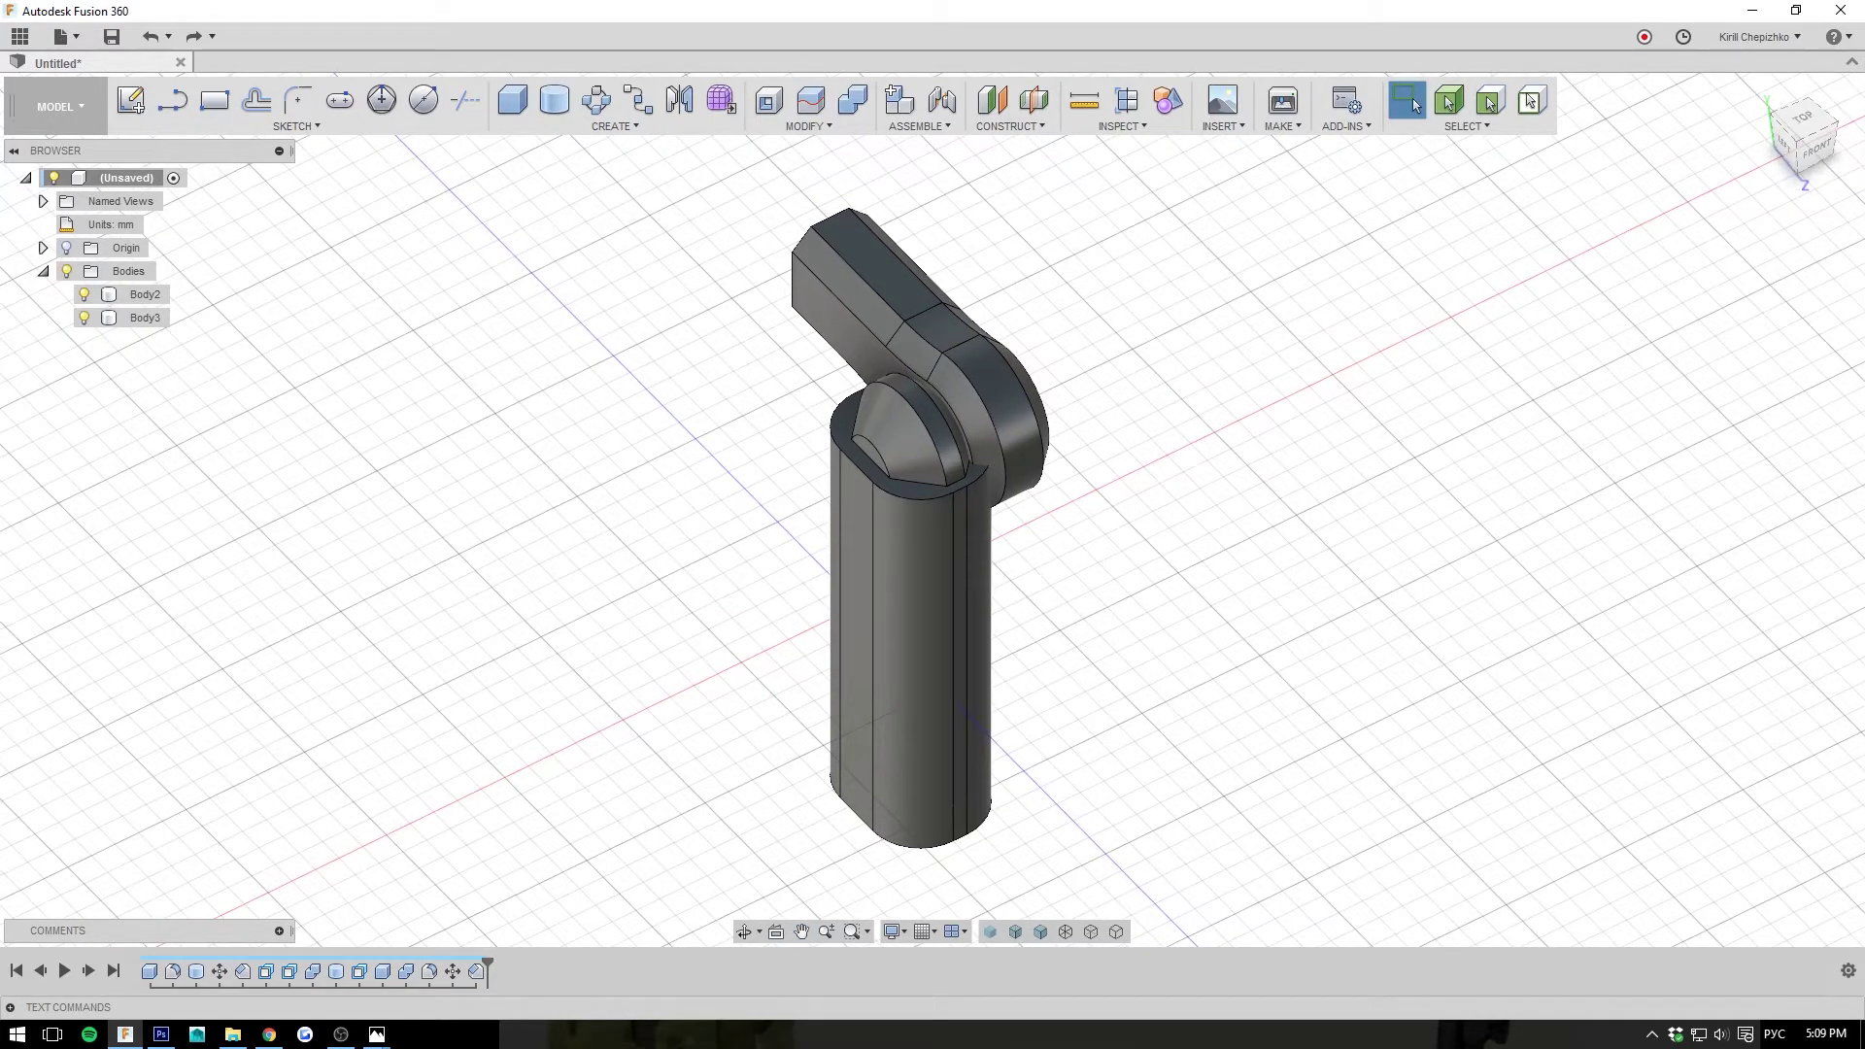
key(alt+Tab)
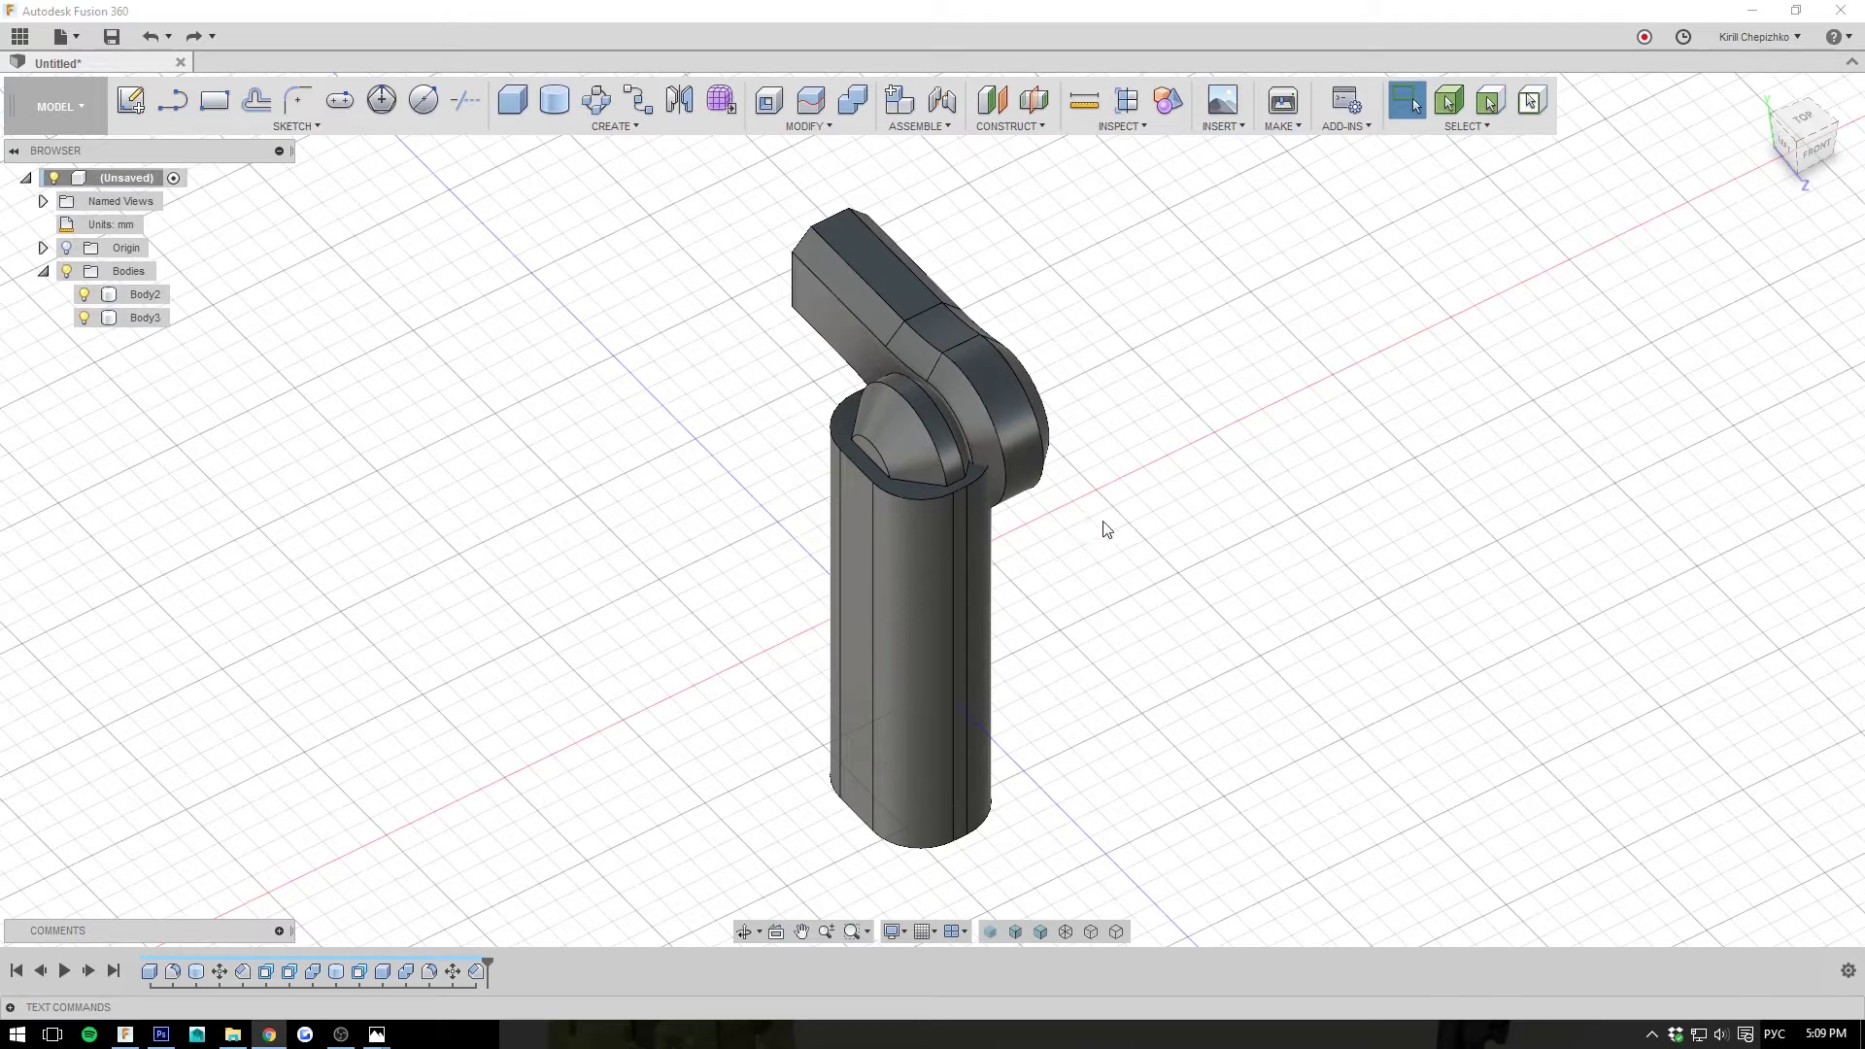
middle_drag(1116, 496, 1087, 462)
click(1797, 143)
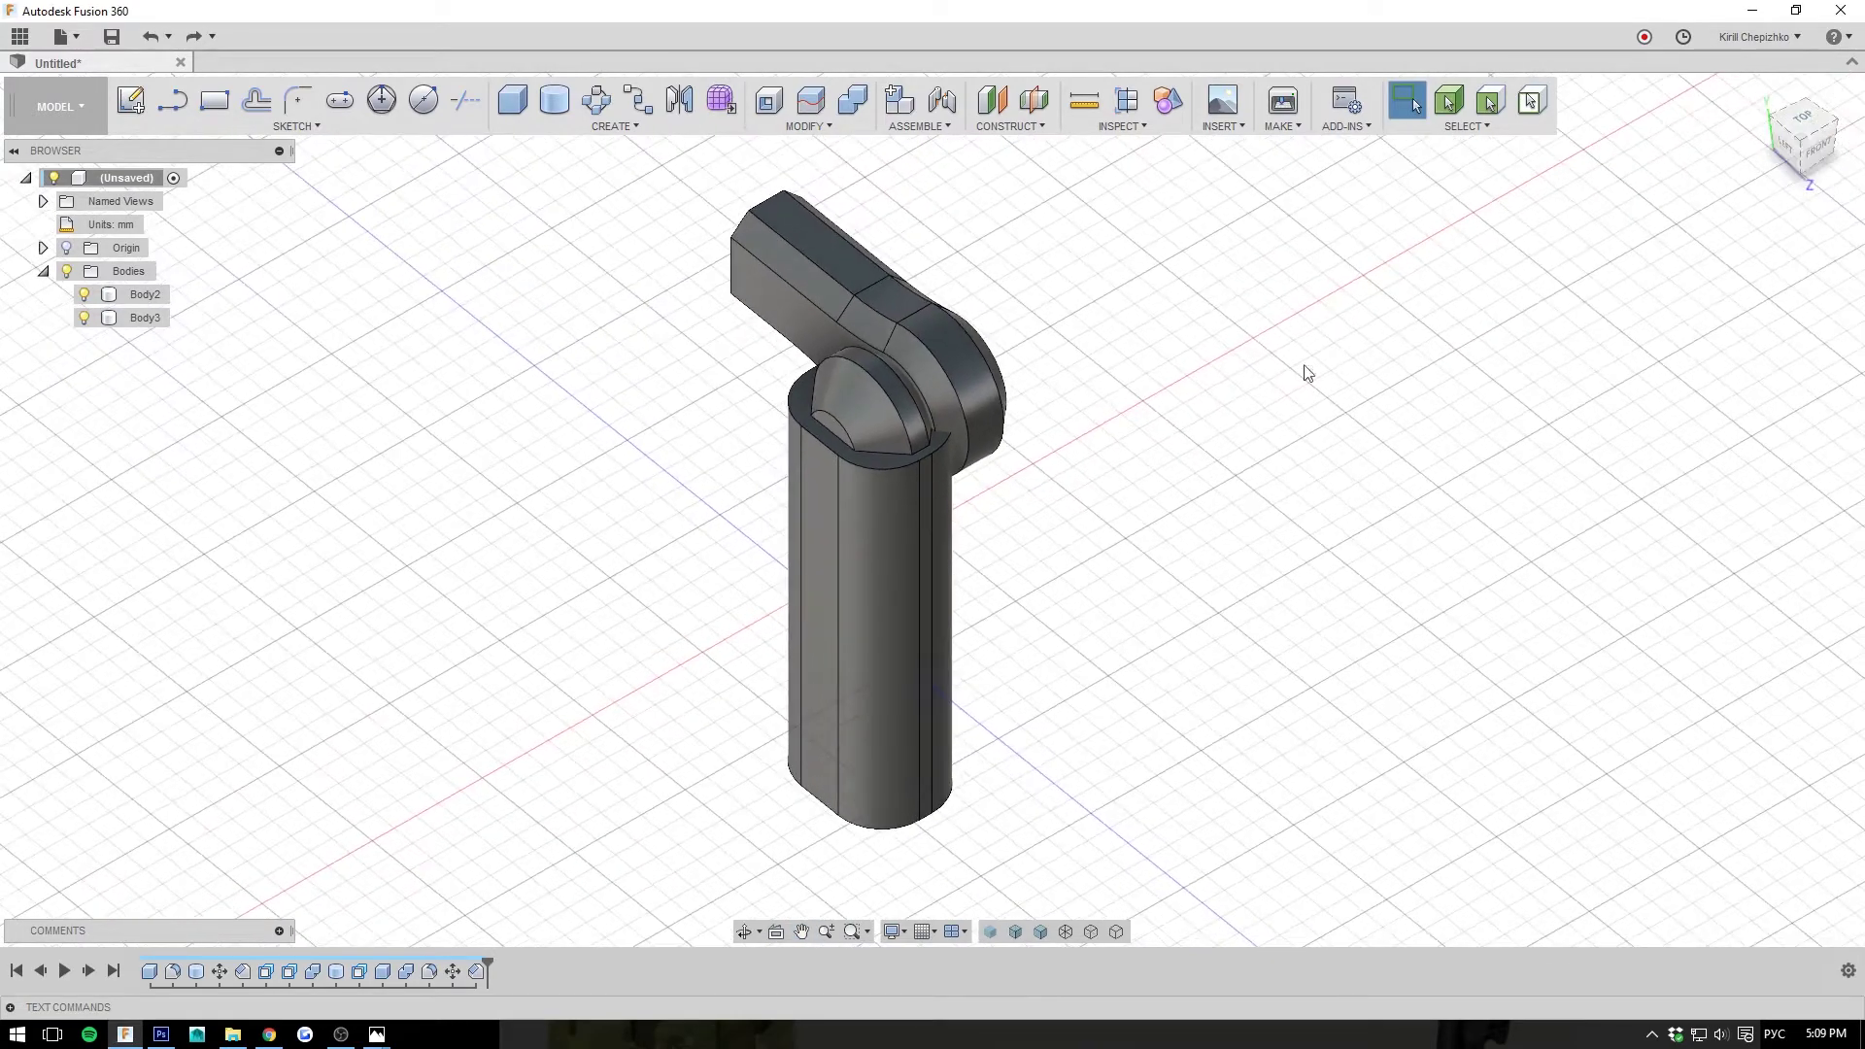
click(936, 119)
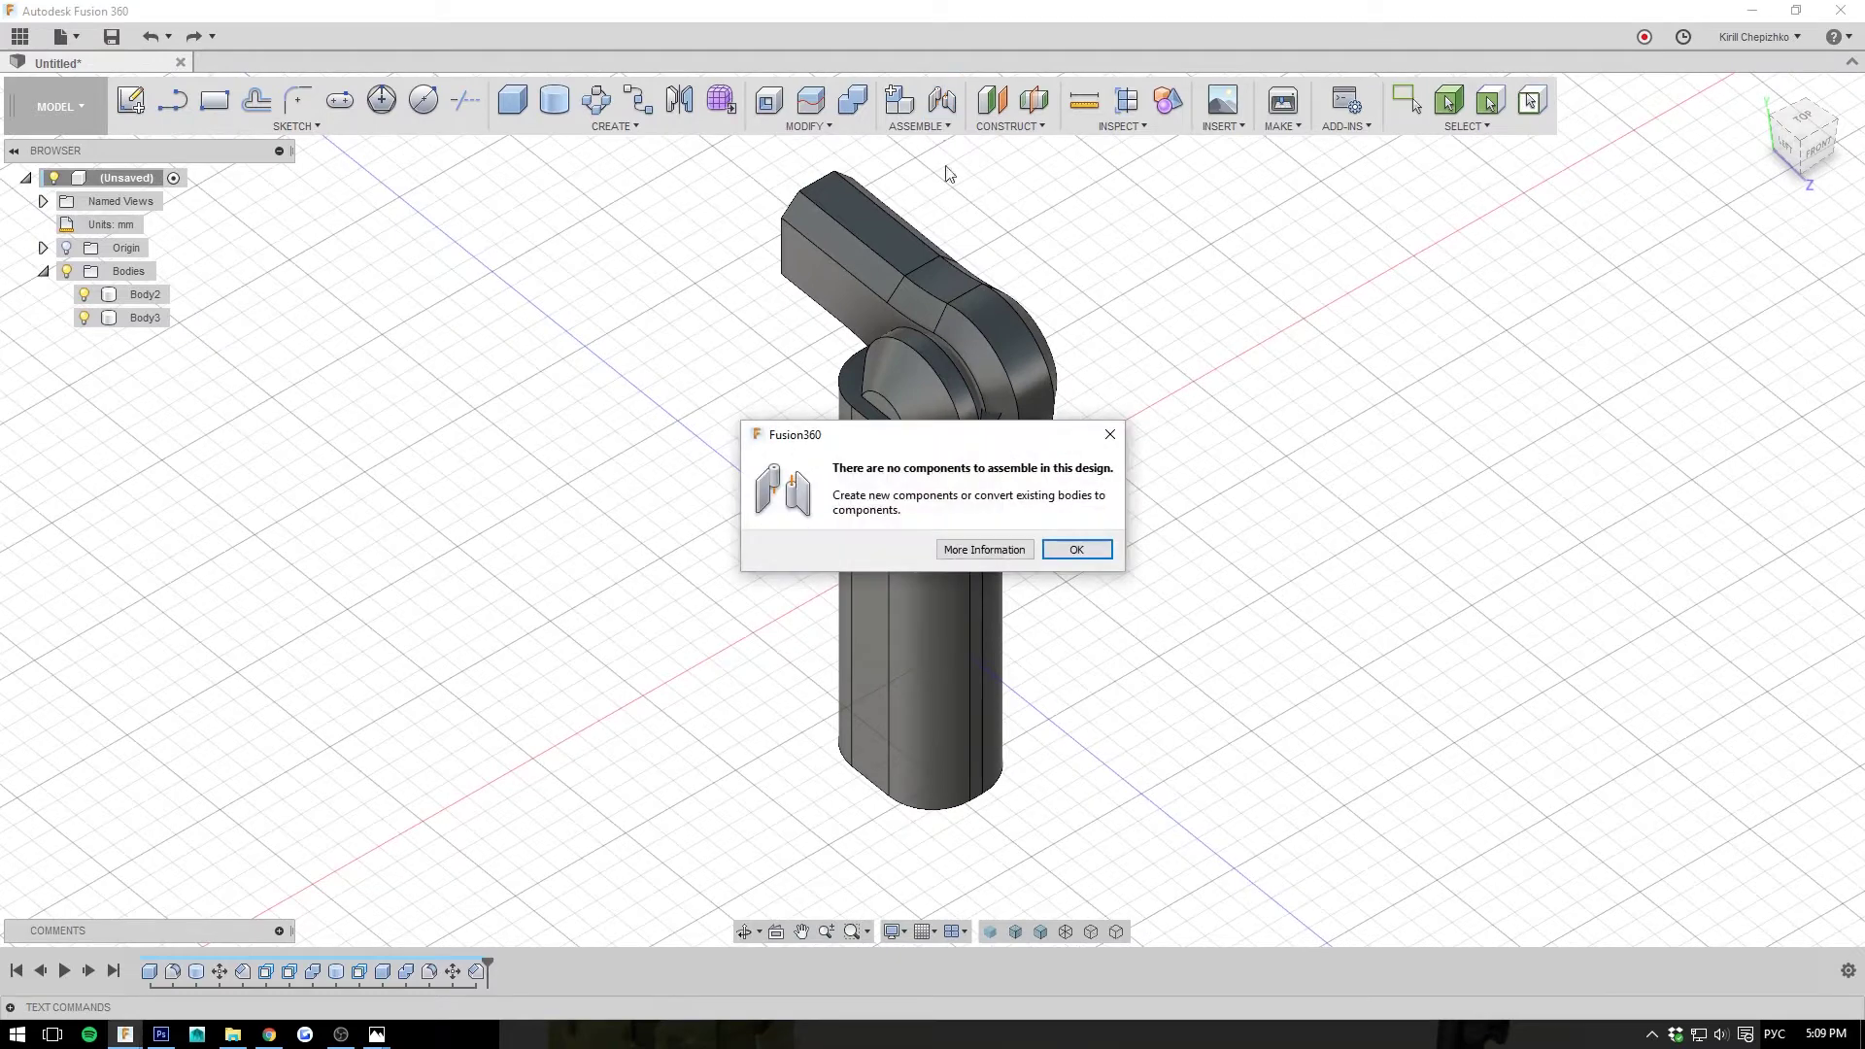
click(1110, 434)
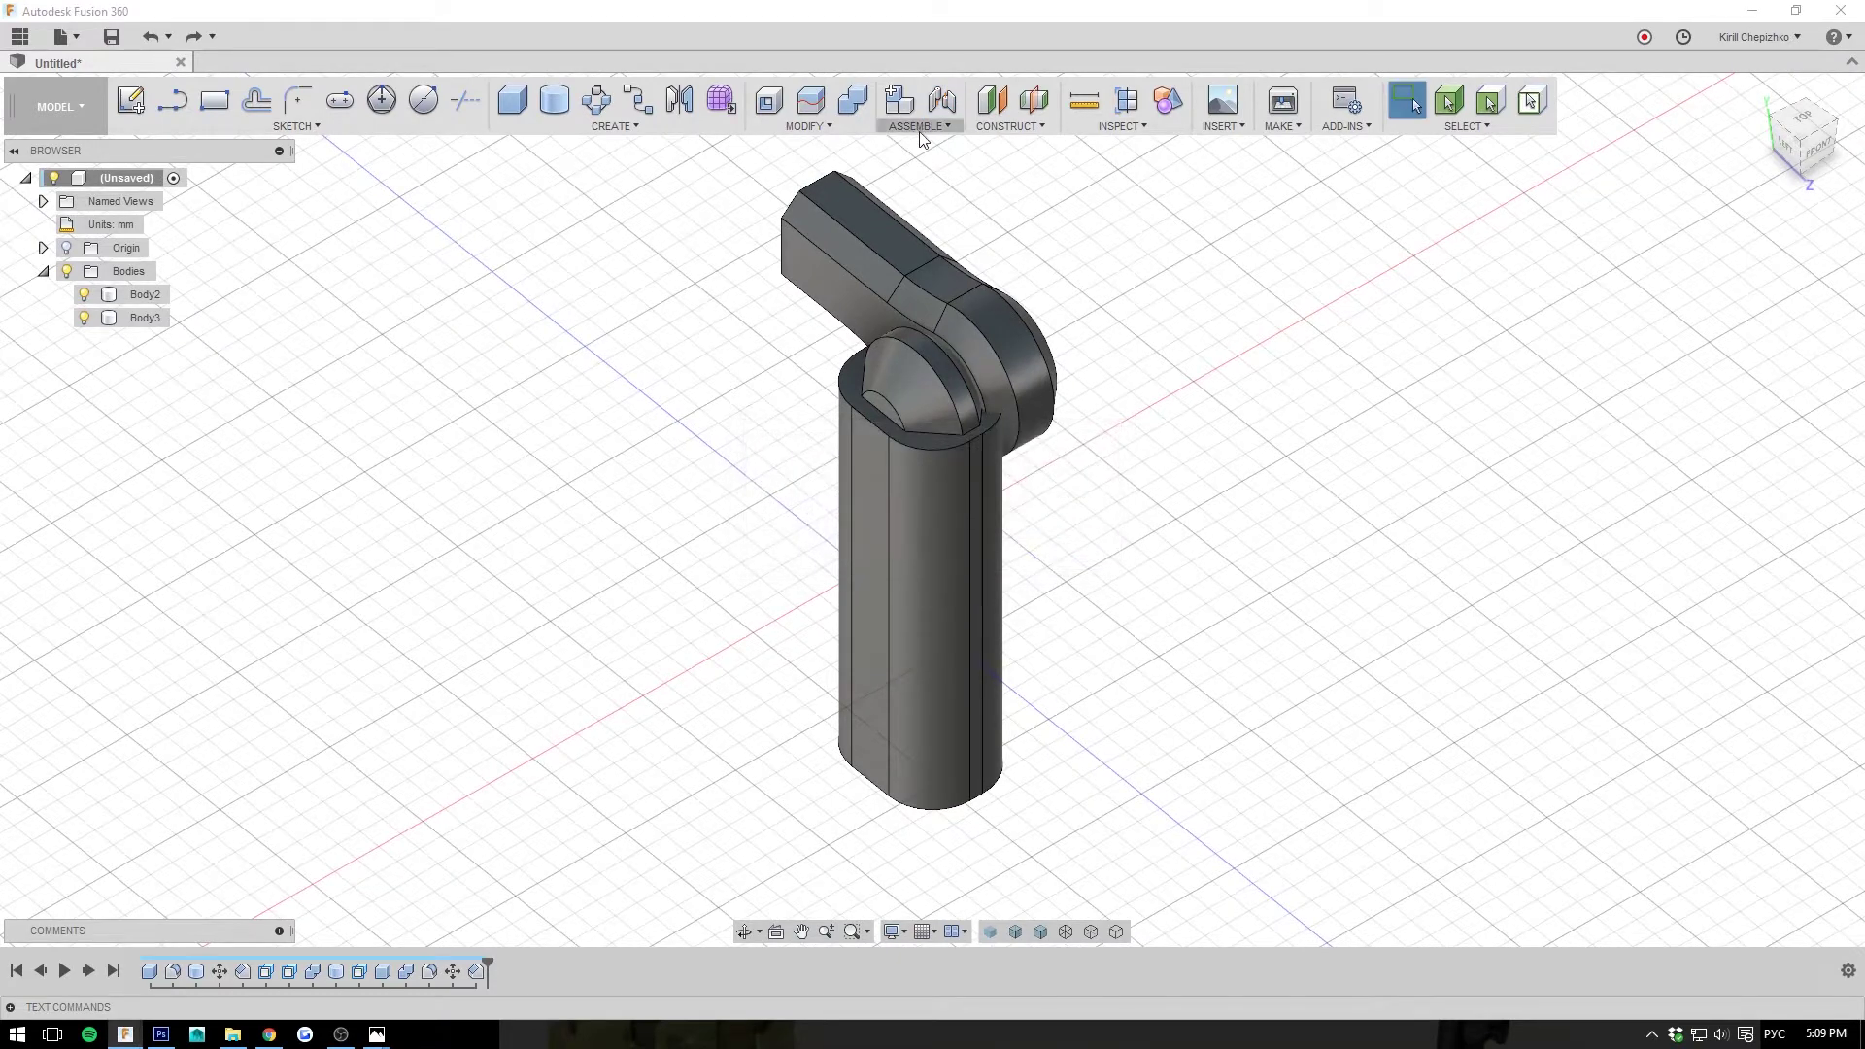
click(921, 126)
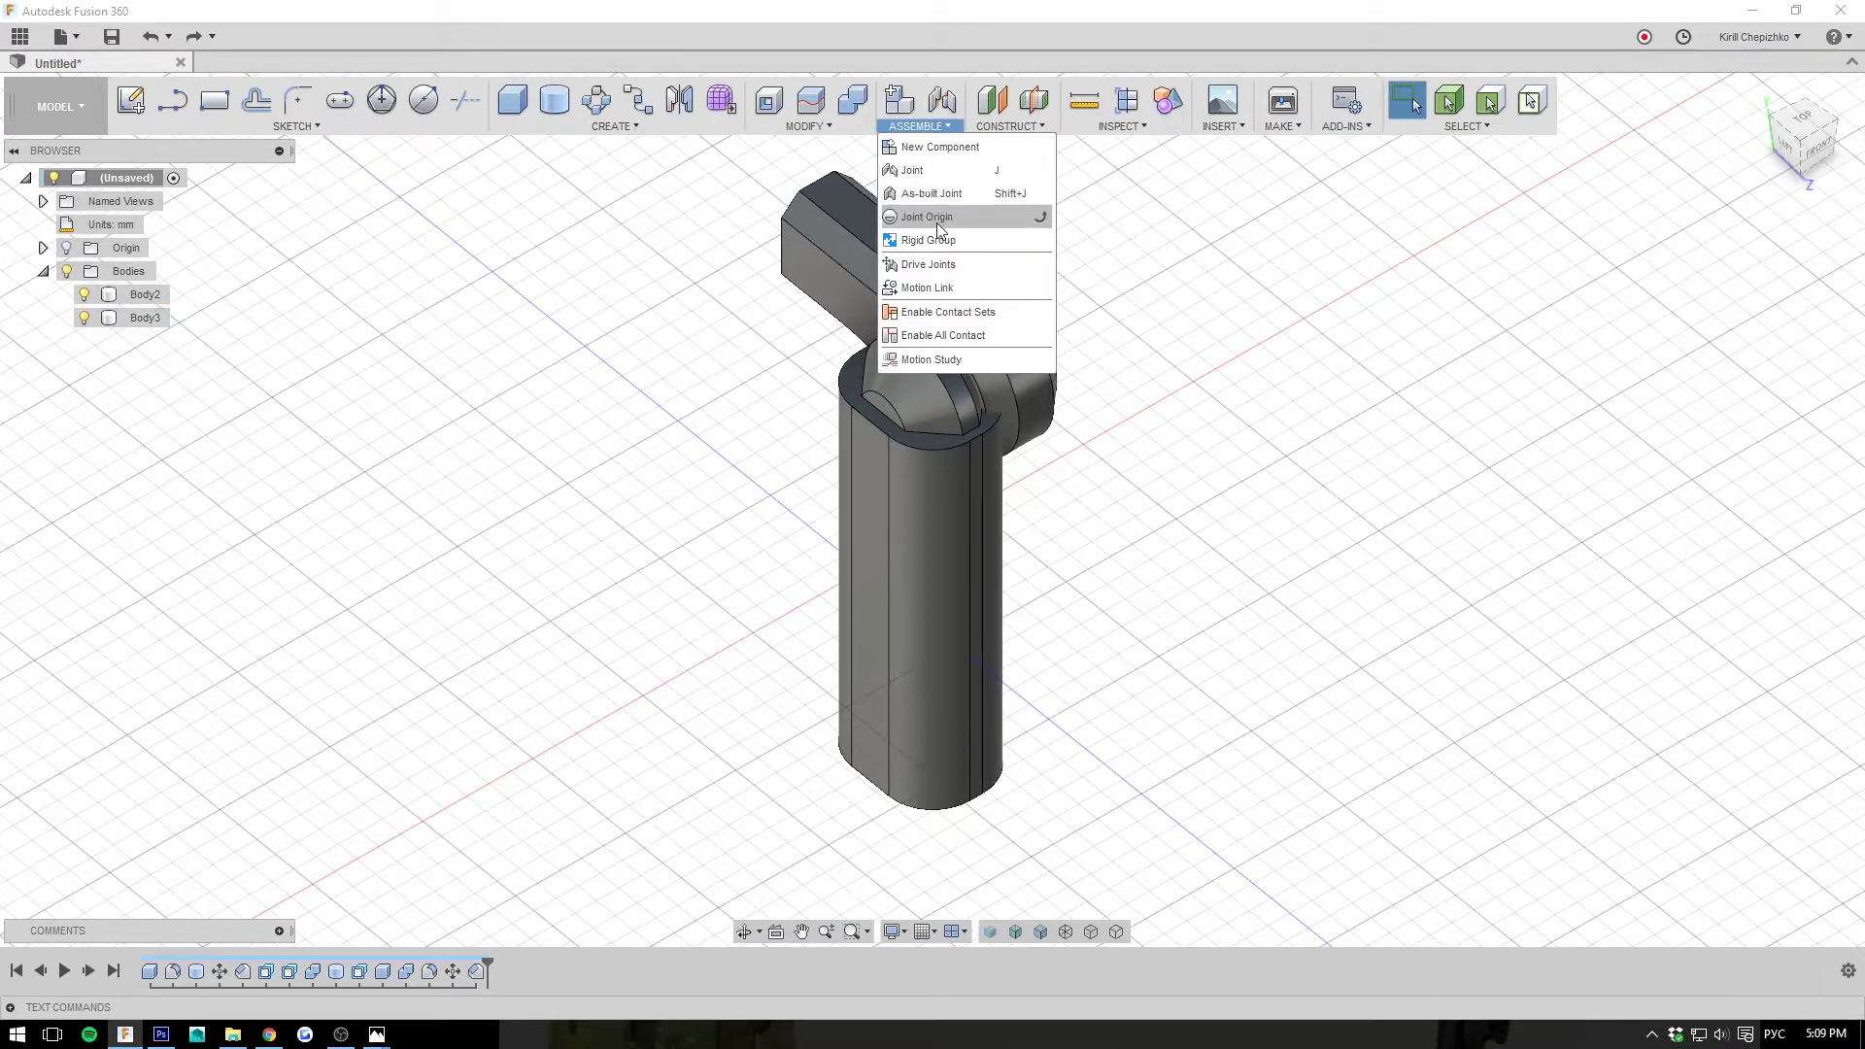
click(1226, 438)
middle_drag(1186, 436, 1186, 444)
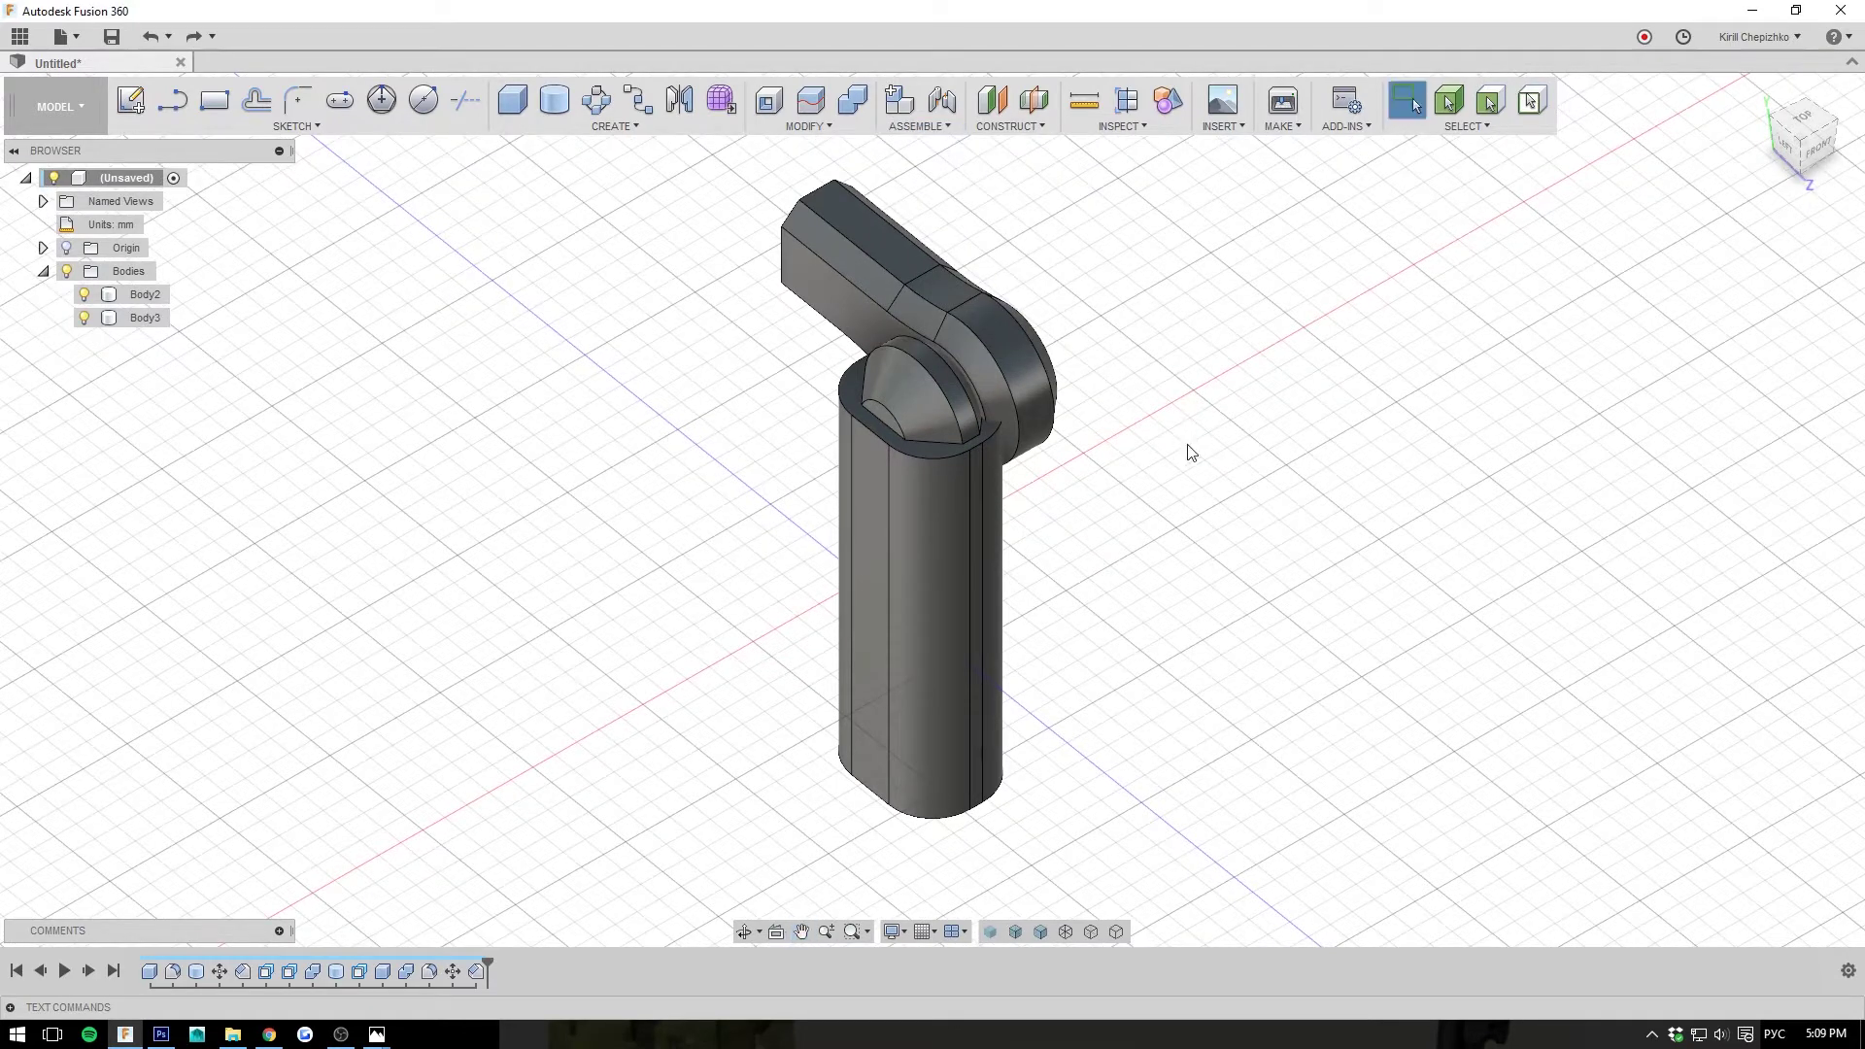
click(926, 128)
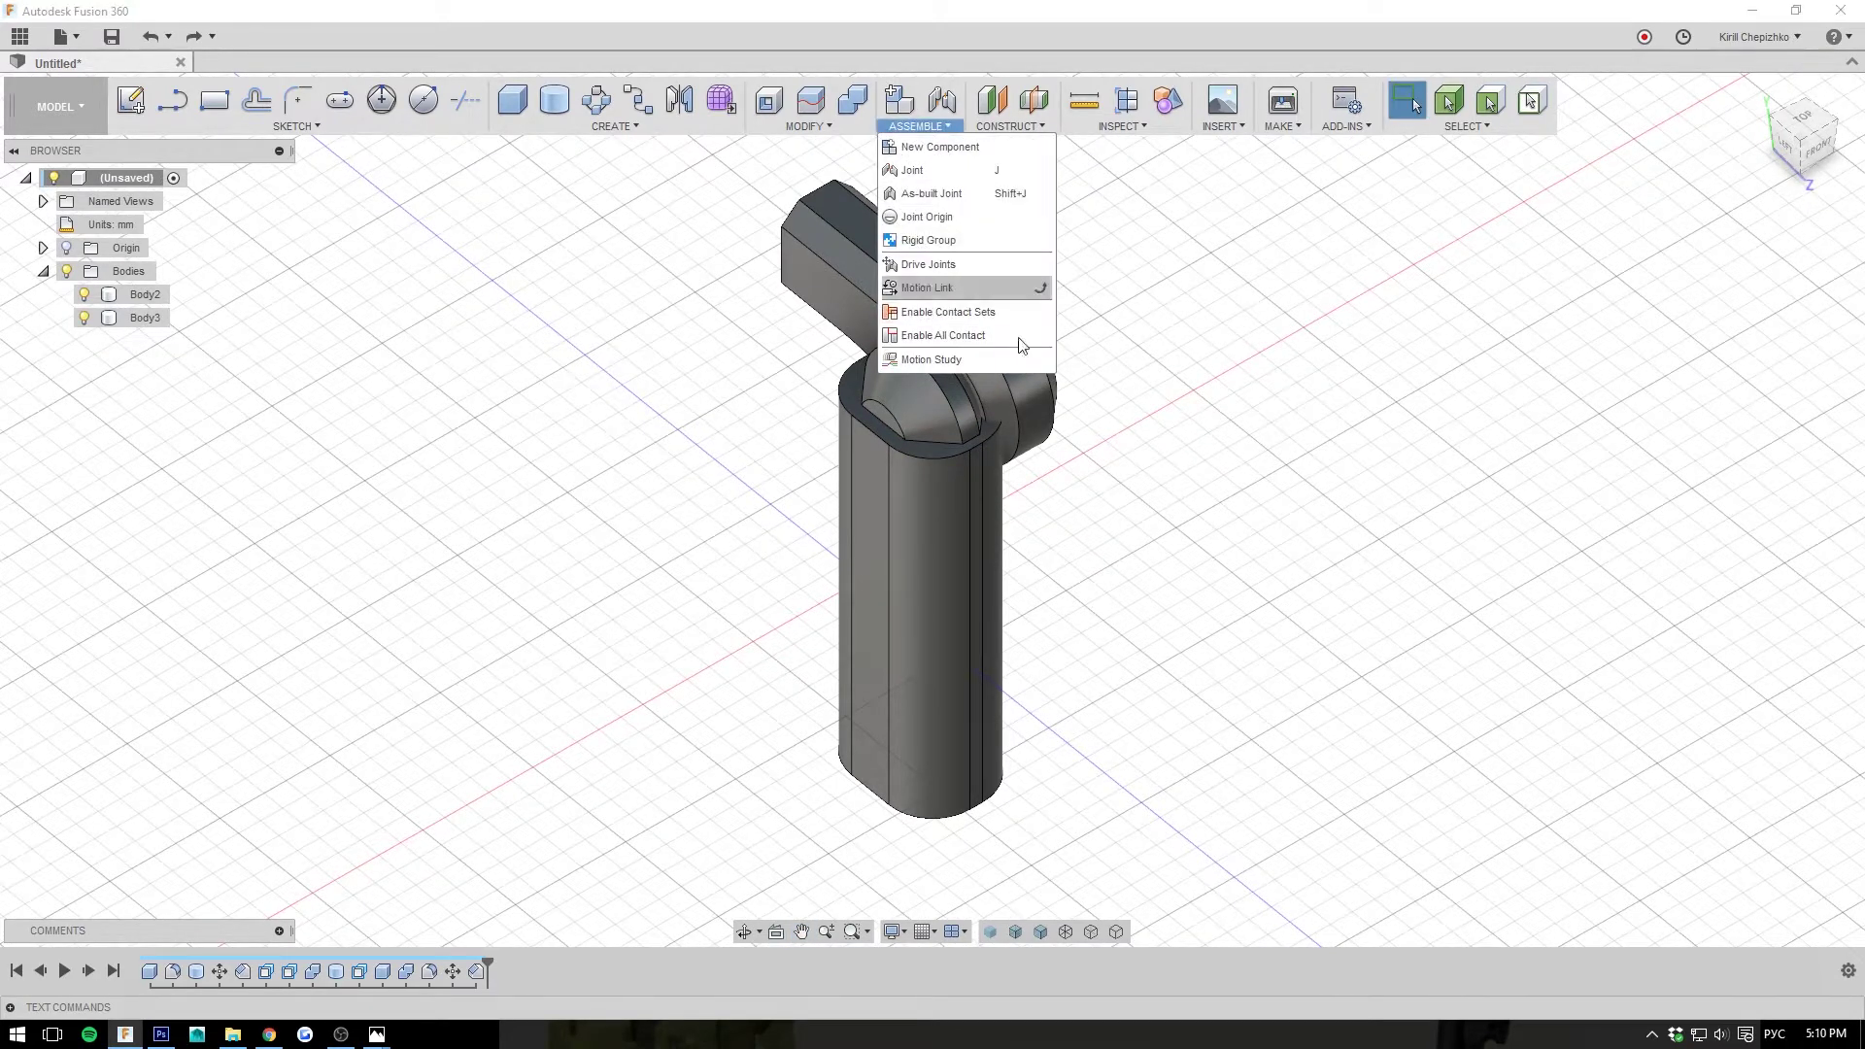
click(1184, 458)
middle_drag(1180, 393, 1172, 431)
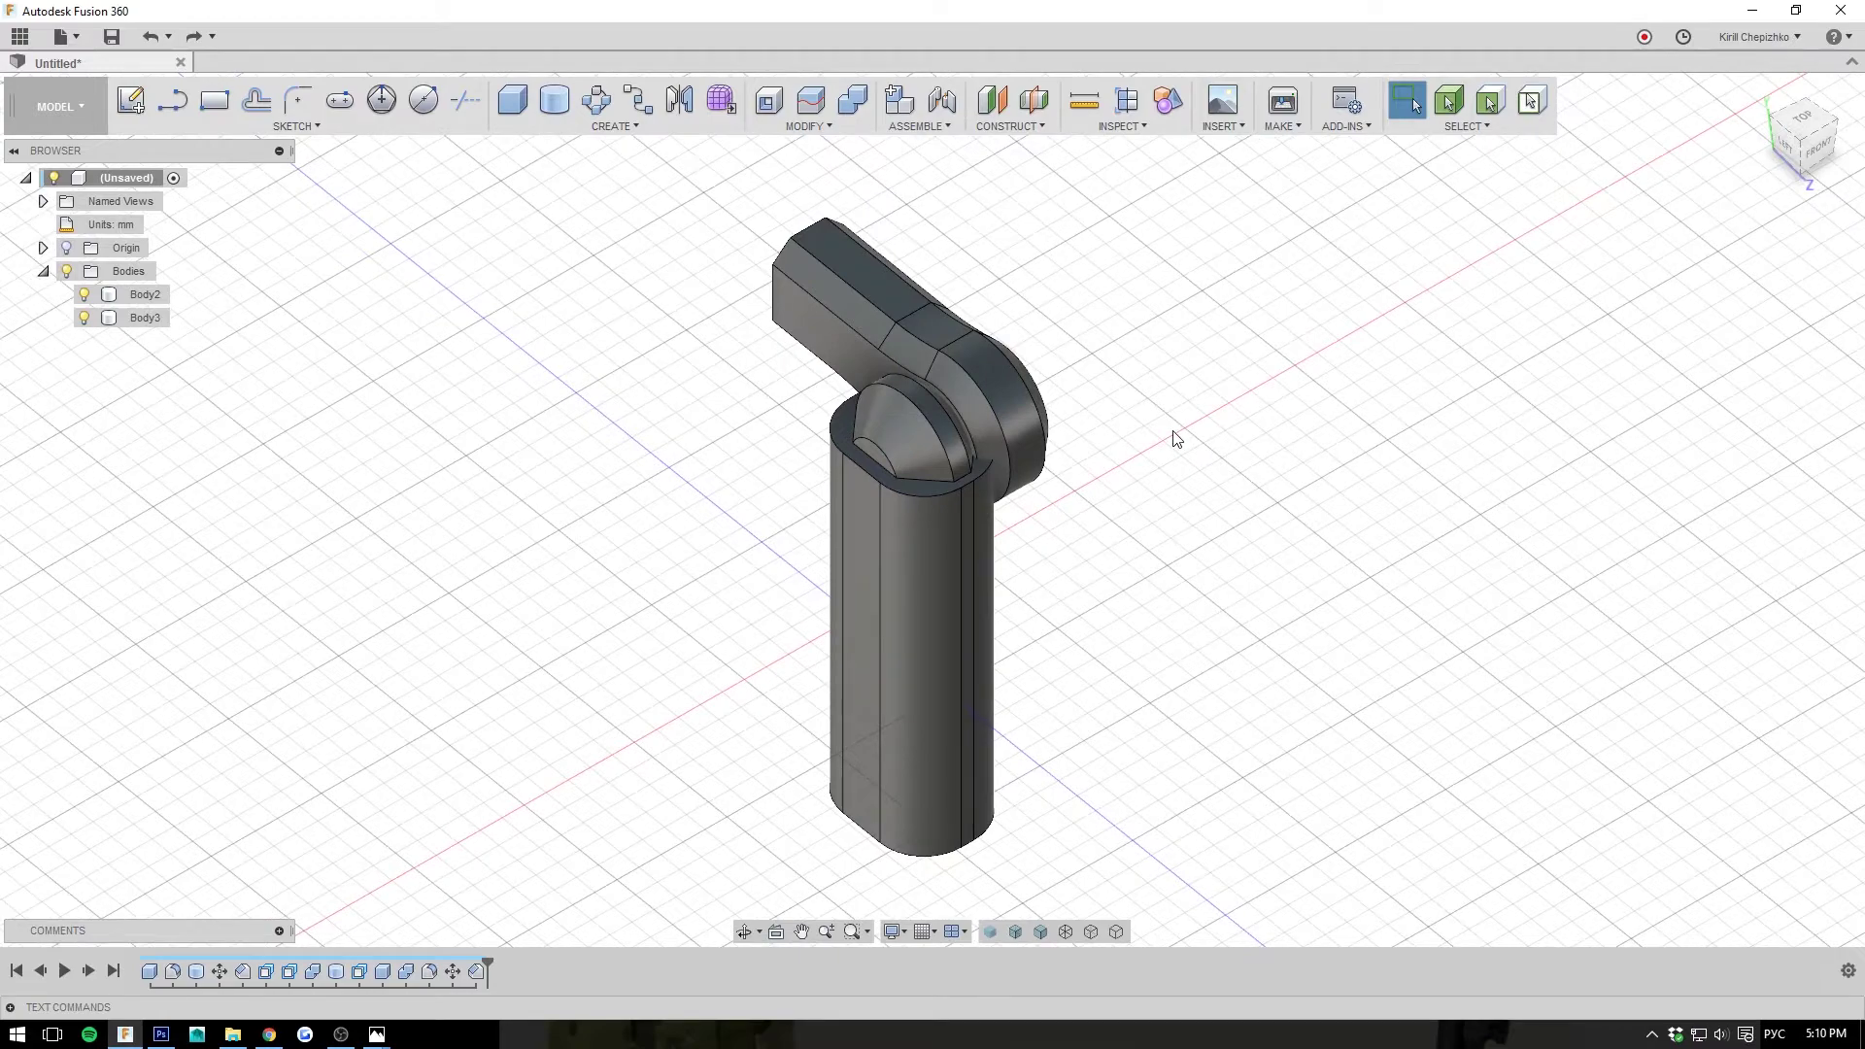
scroll(1175, 437, down, 1)
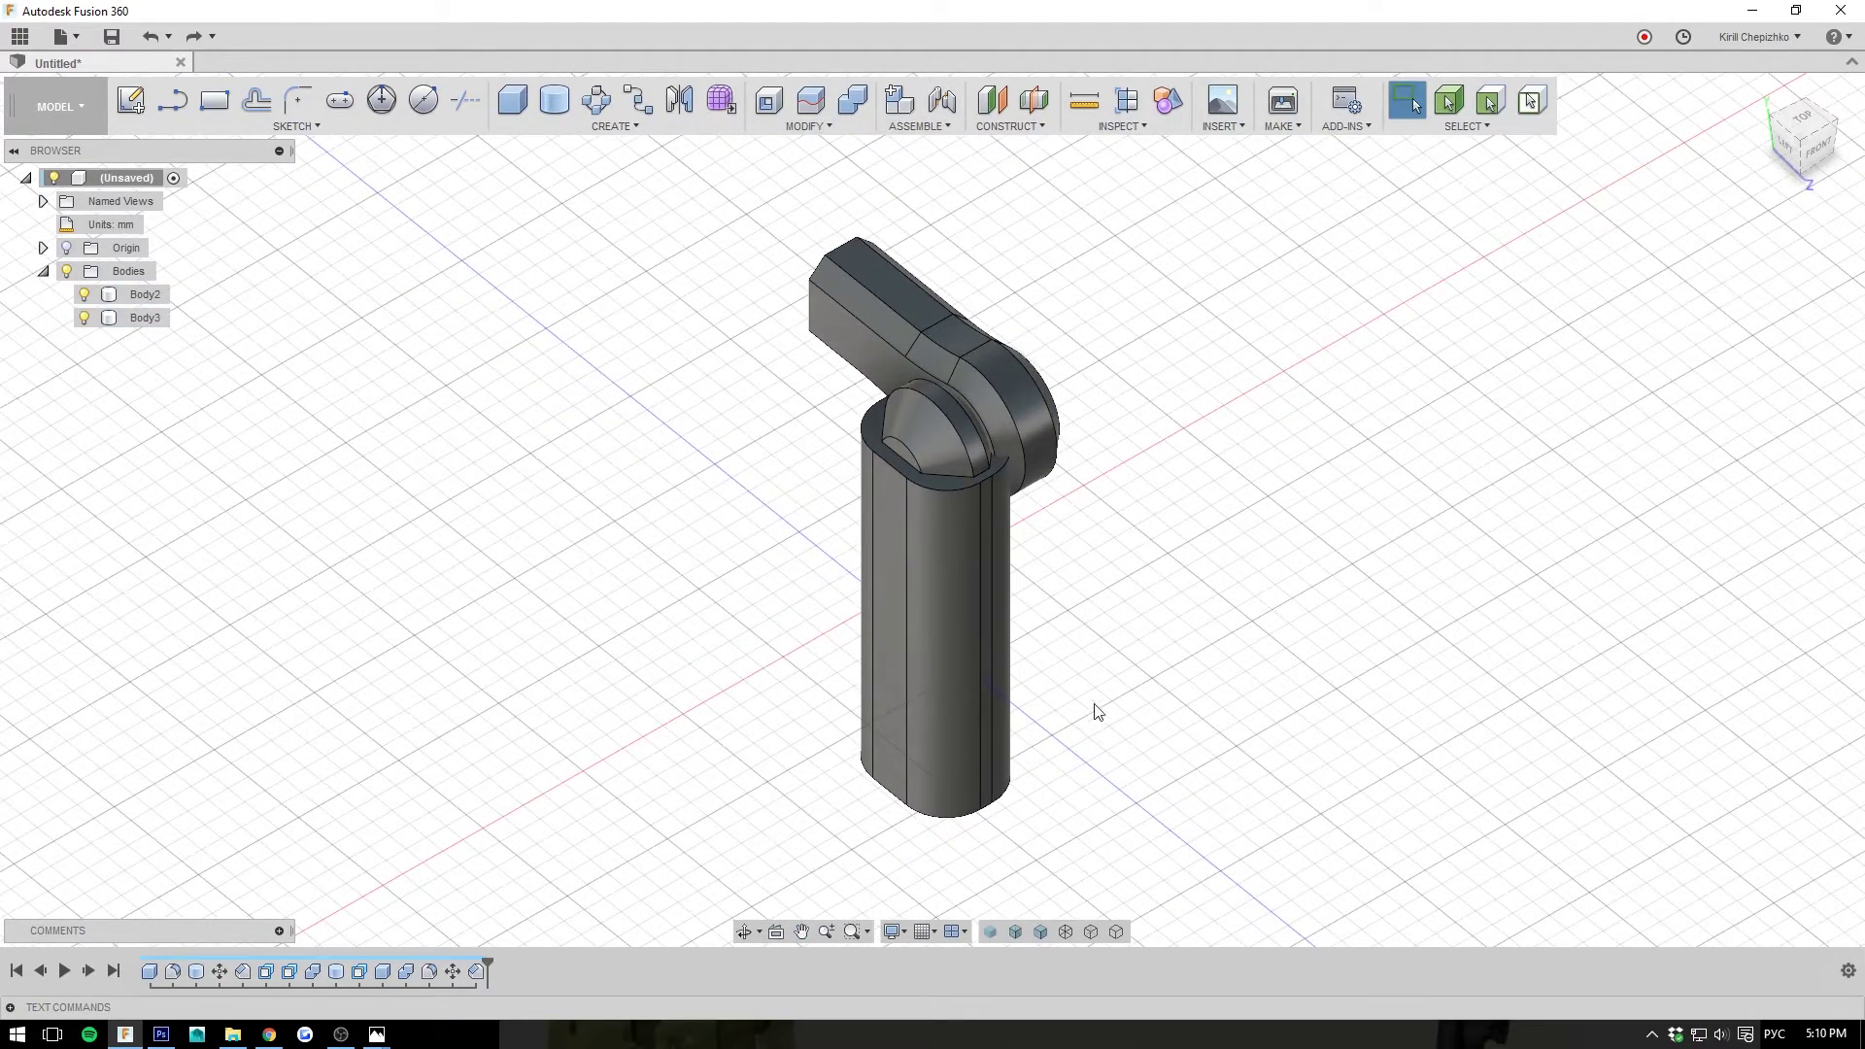
mouse_move(1792, 134)
mouse_down()
mouse_move(1756, 130)
mouse_move(1790, 138)
mouse_up()
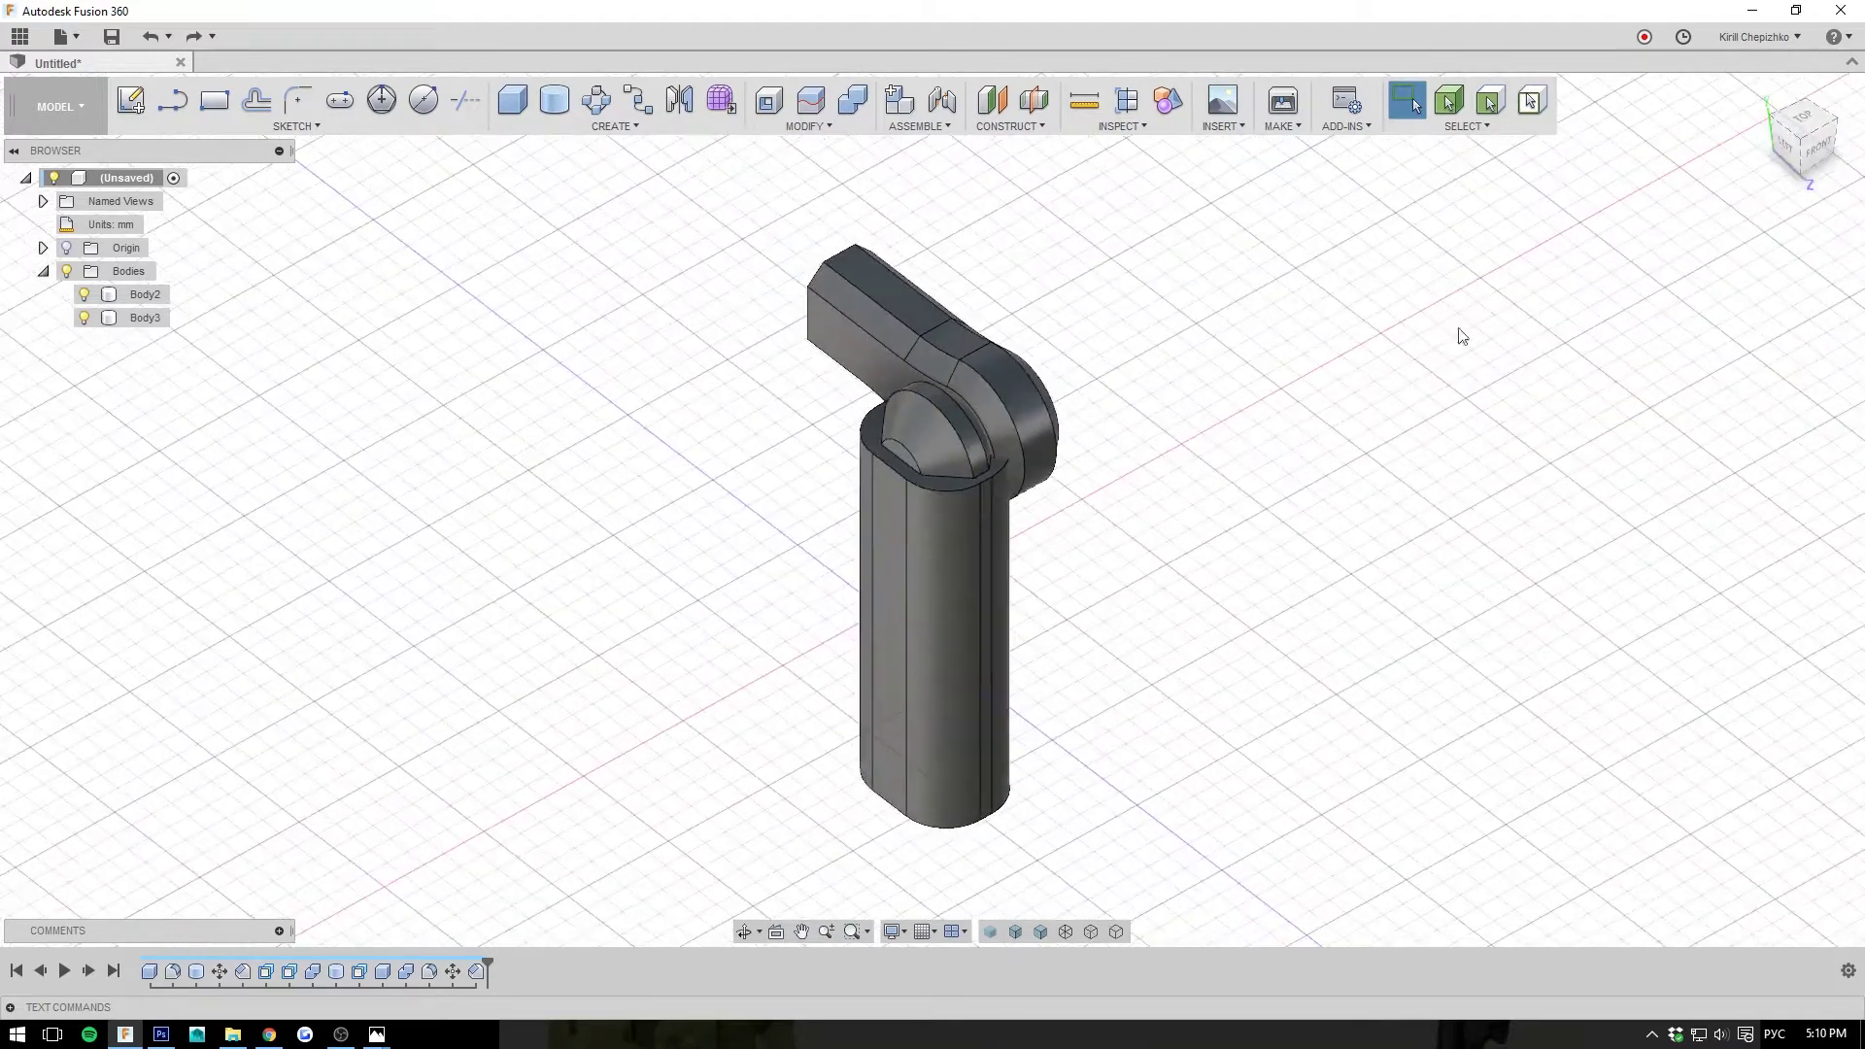
middle_drag(1405, 369, 1398, 352)
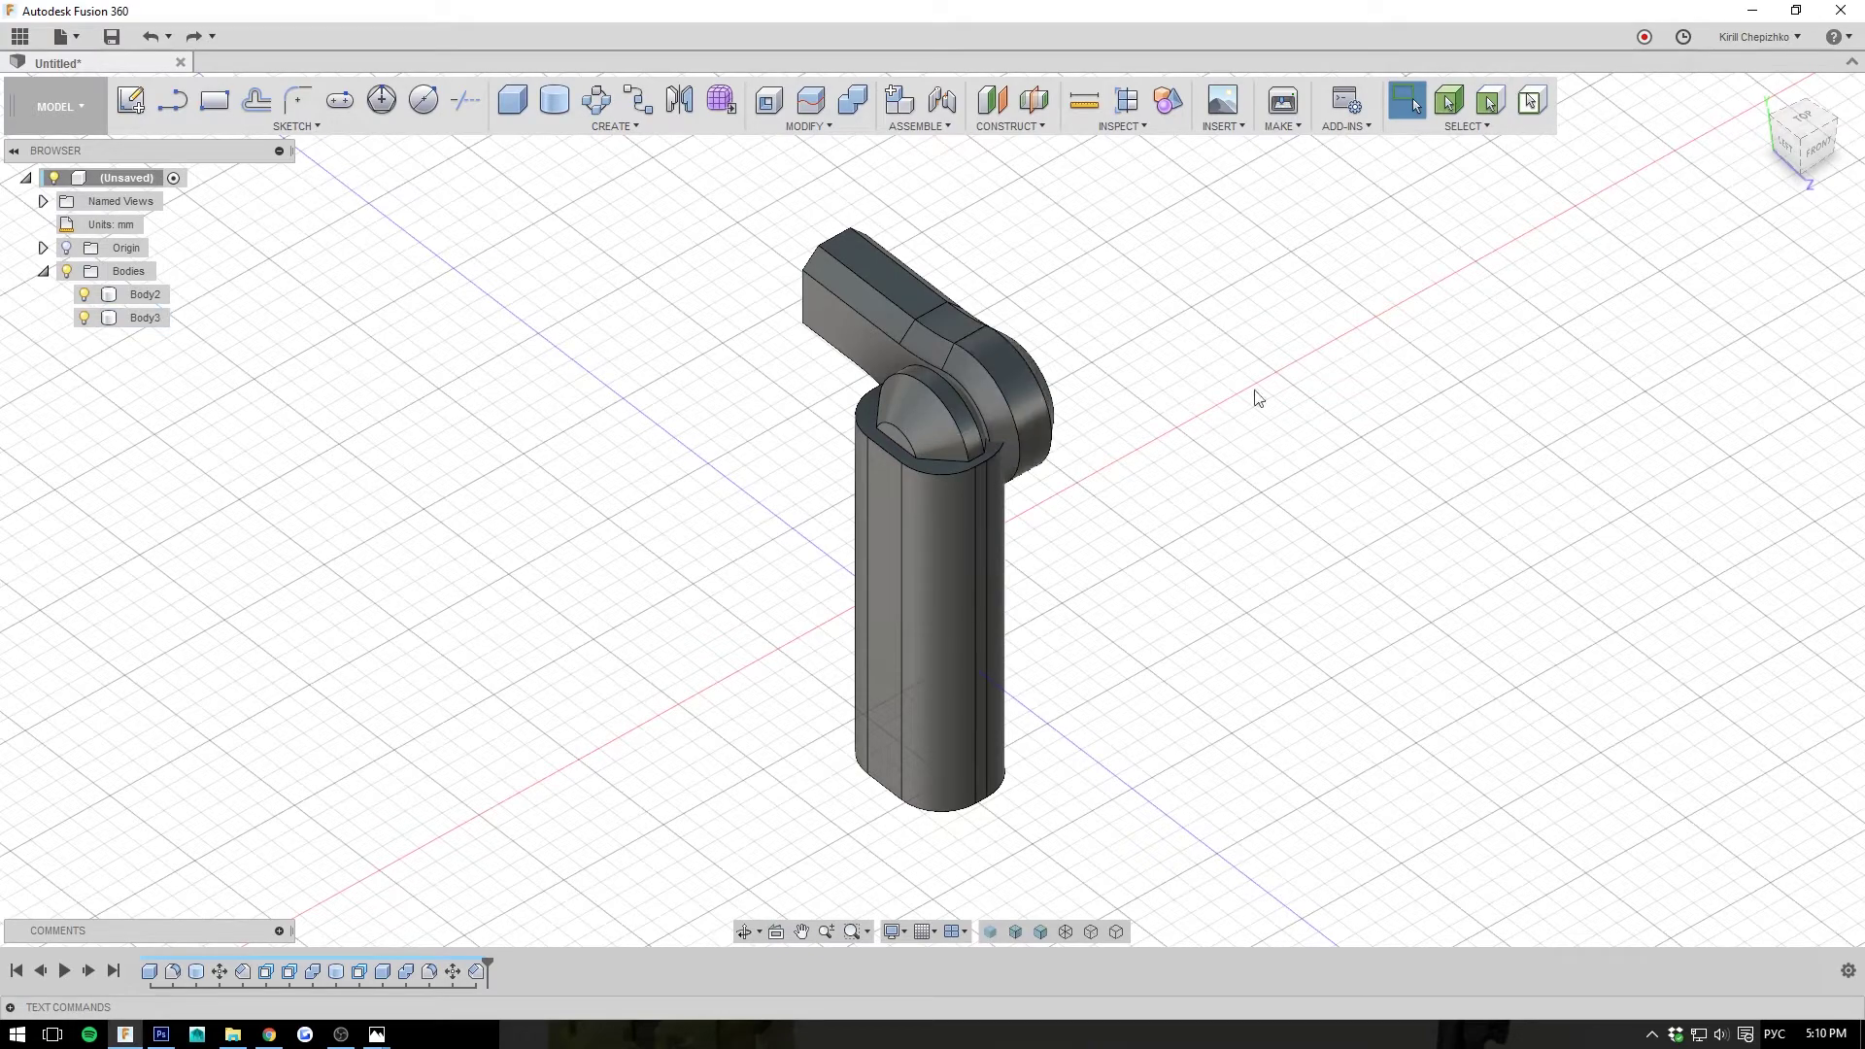
- Inspect Body2 and Body3 one after the other from both sides, including the small flat face on the post's rounded head
click(1814, 147)
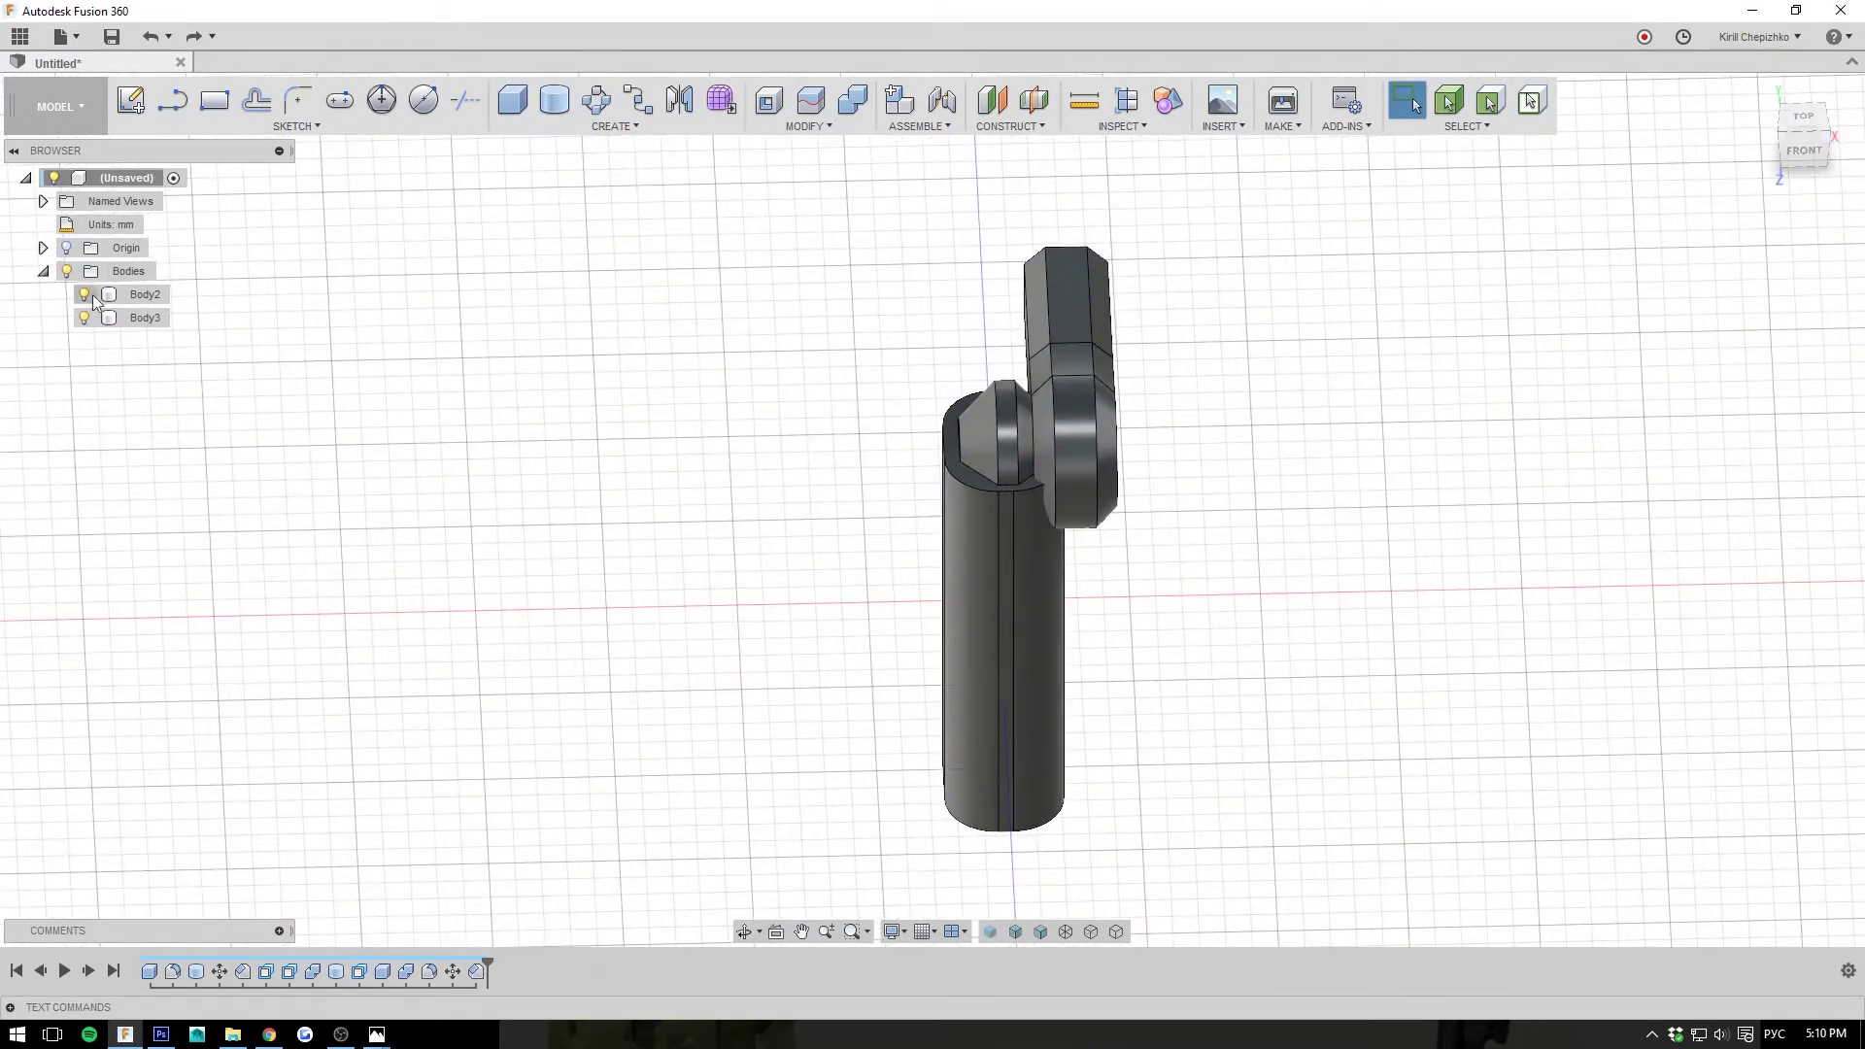
click(144, 294)
mouse_move(1808, 151)
mouse_down()
mouse_move(1748, 138)
mouse_move(1773, 158)
mouse_move(1850, 141)
mouse_move(1809, 143)
mouse_up()
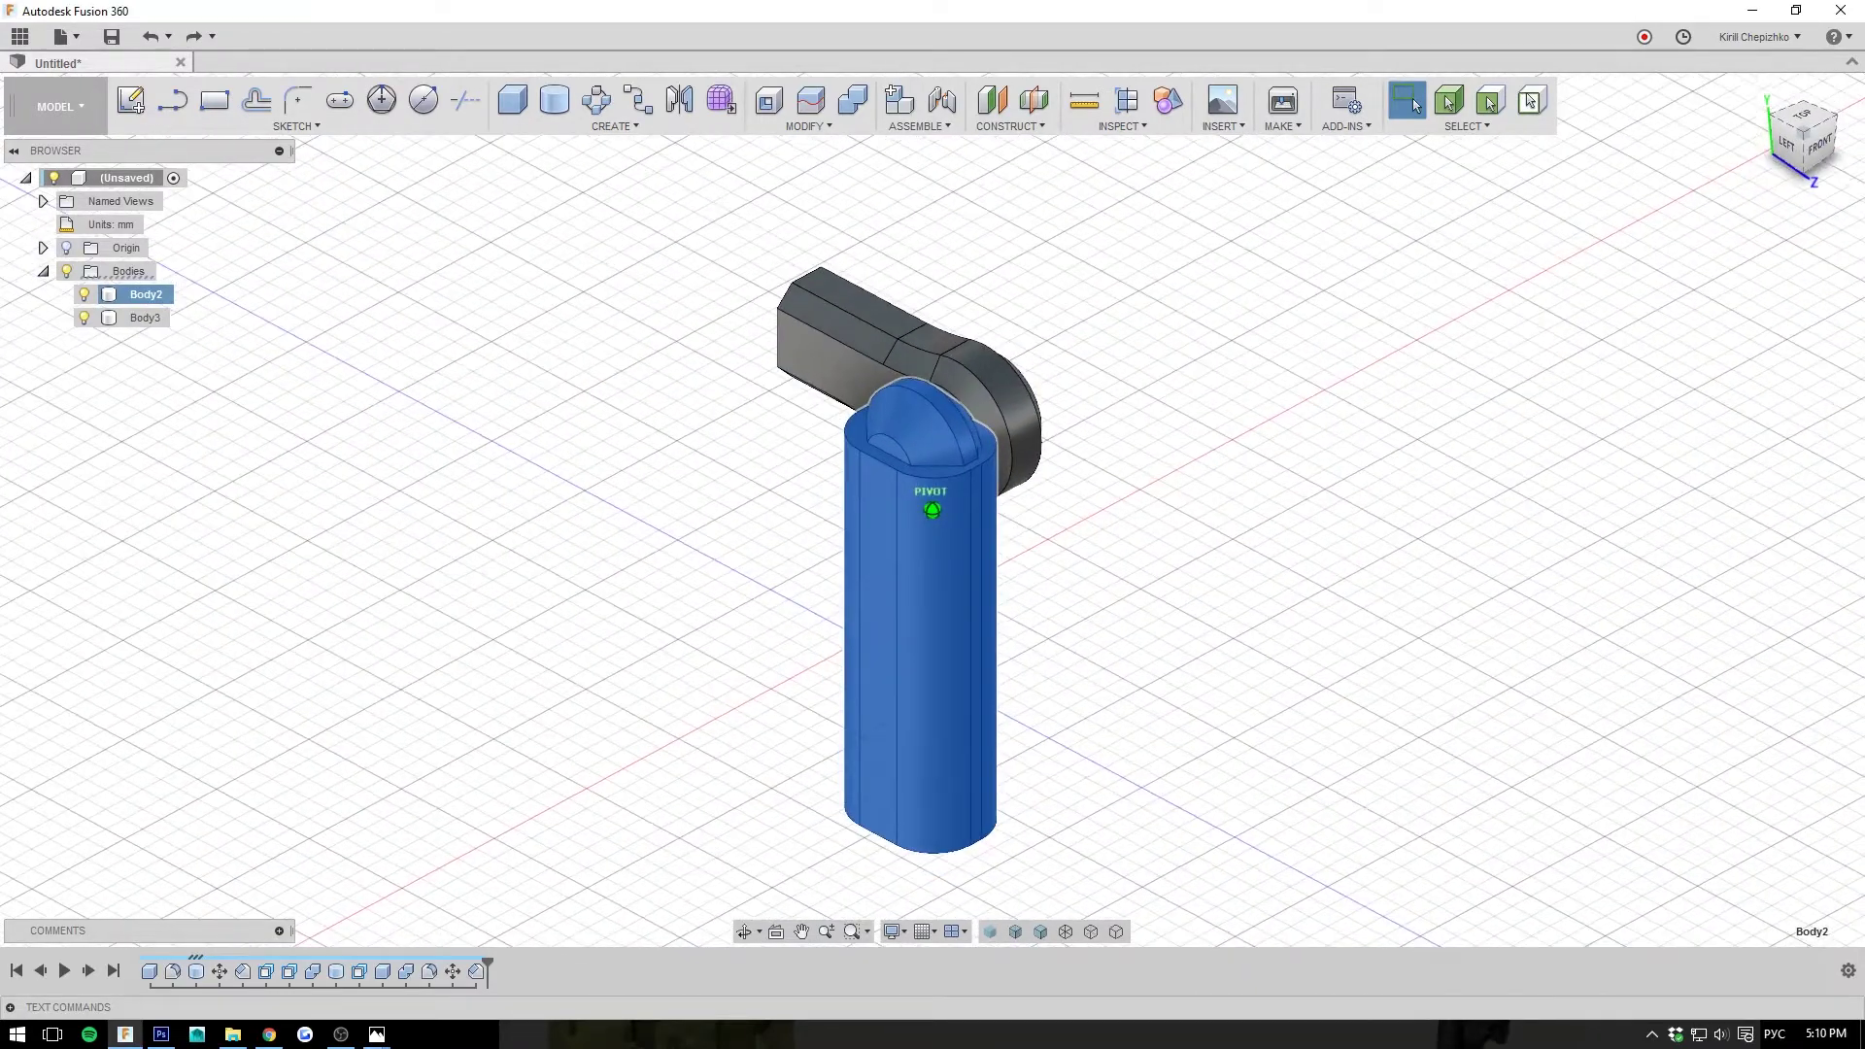
middle_drag(1347, 557, 1338, 546)
click(116, 317)
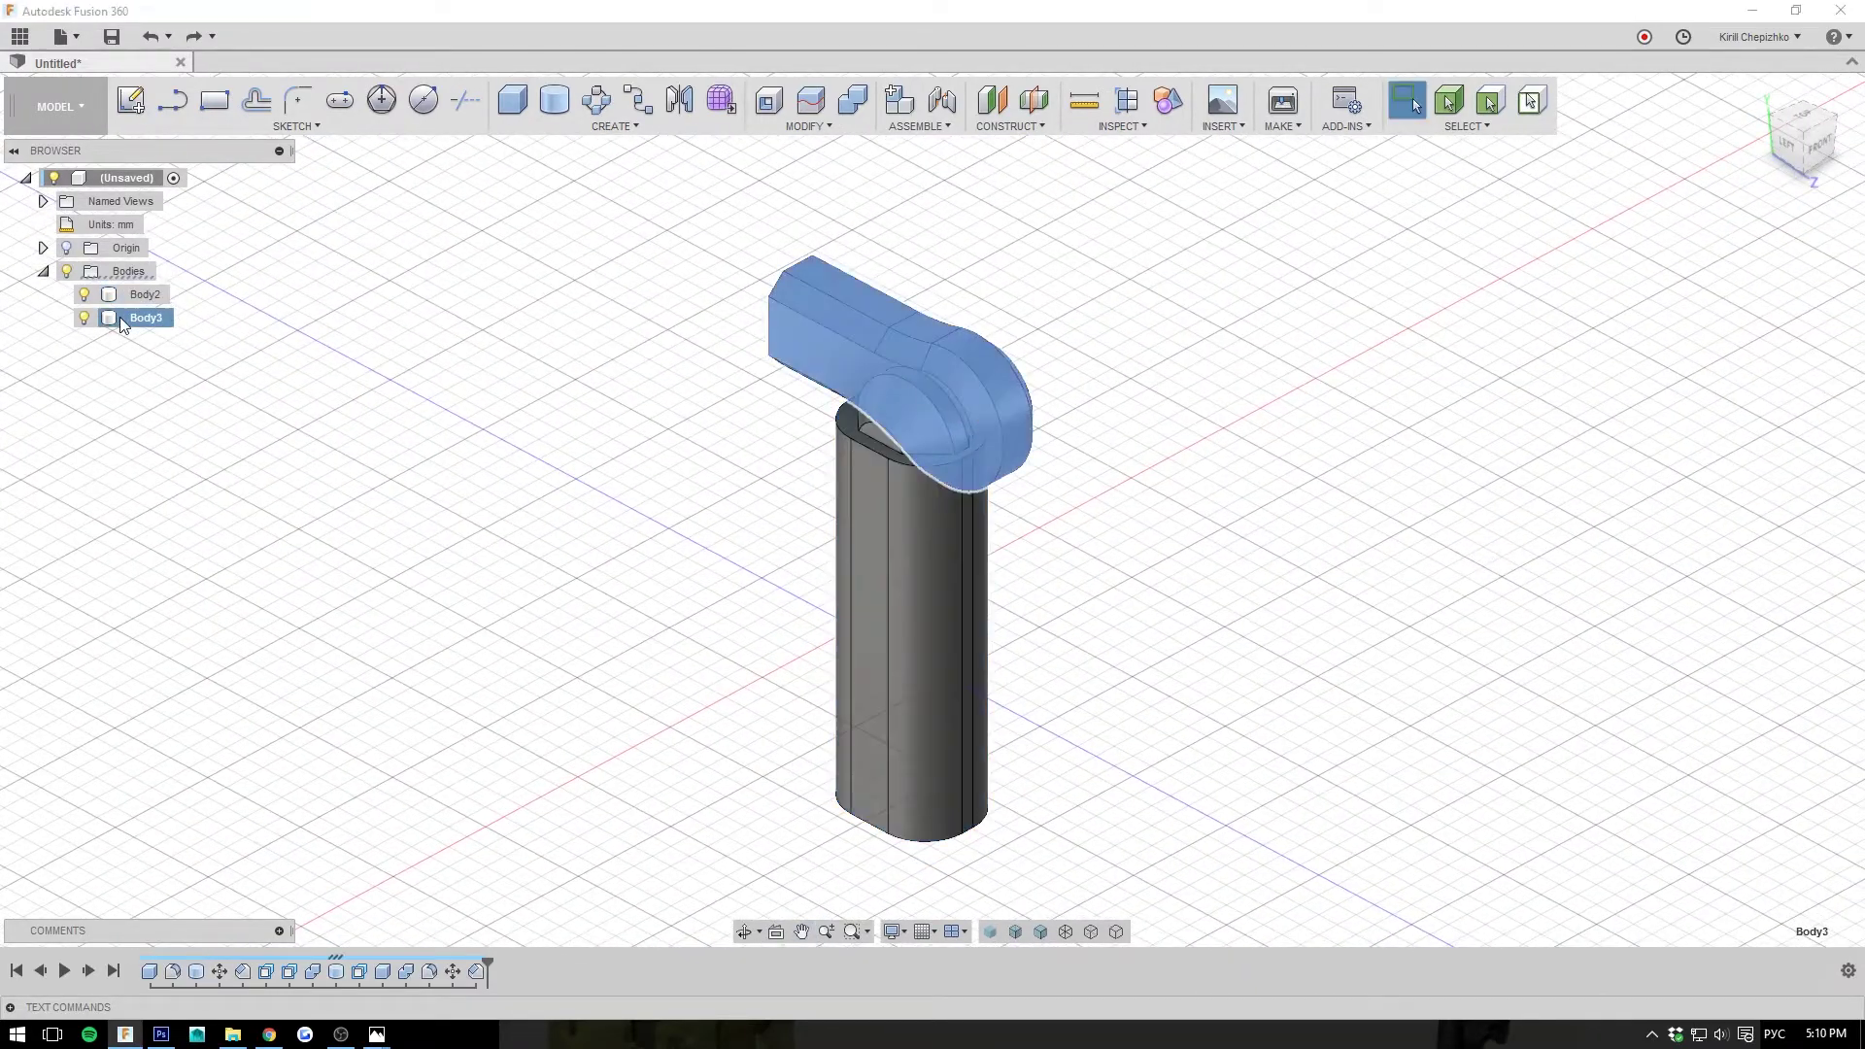
drag(1805, 146, 1753, 148)
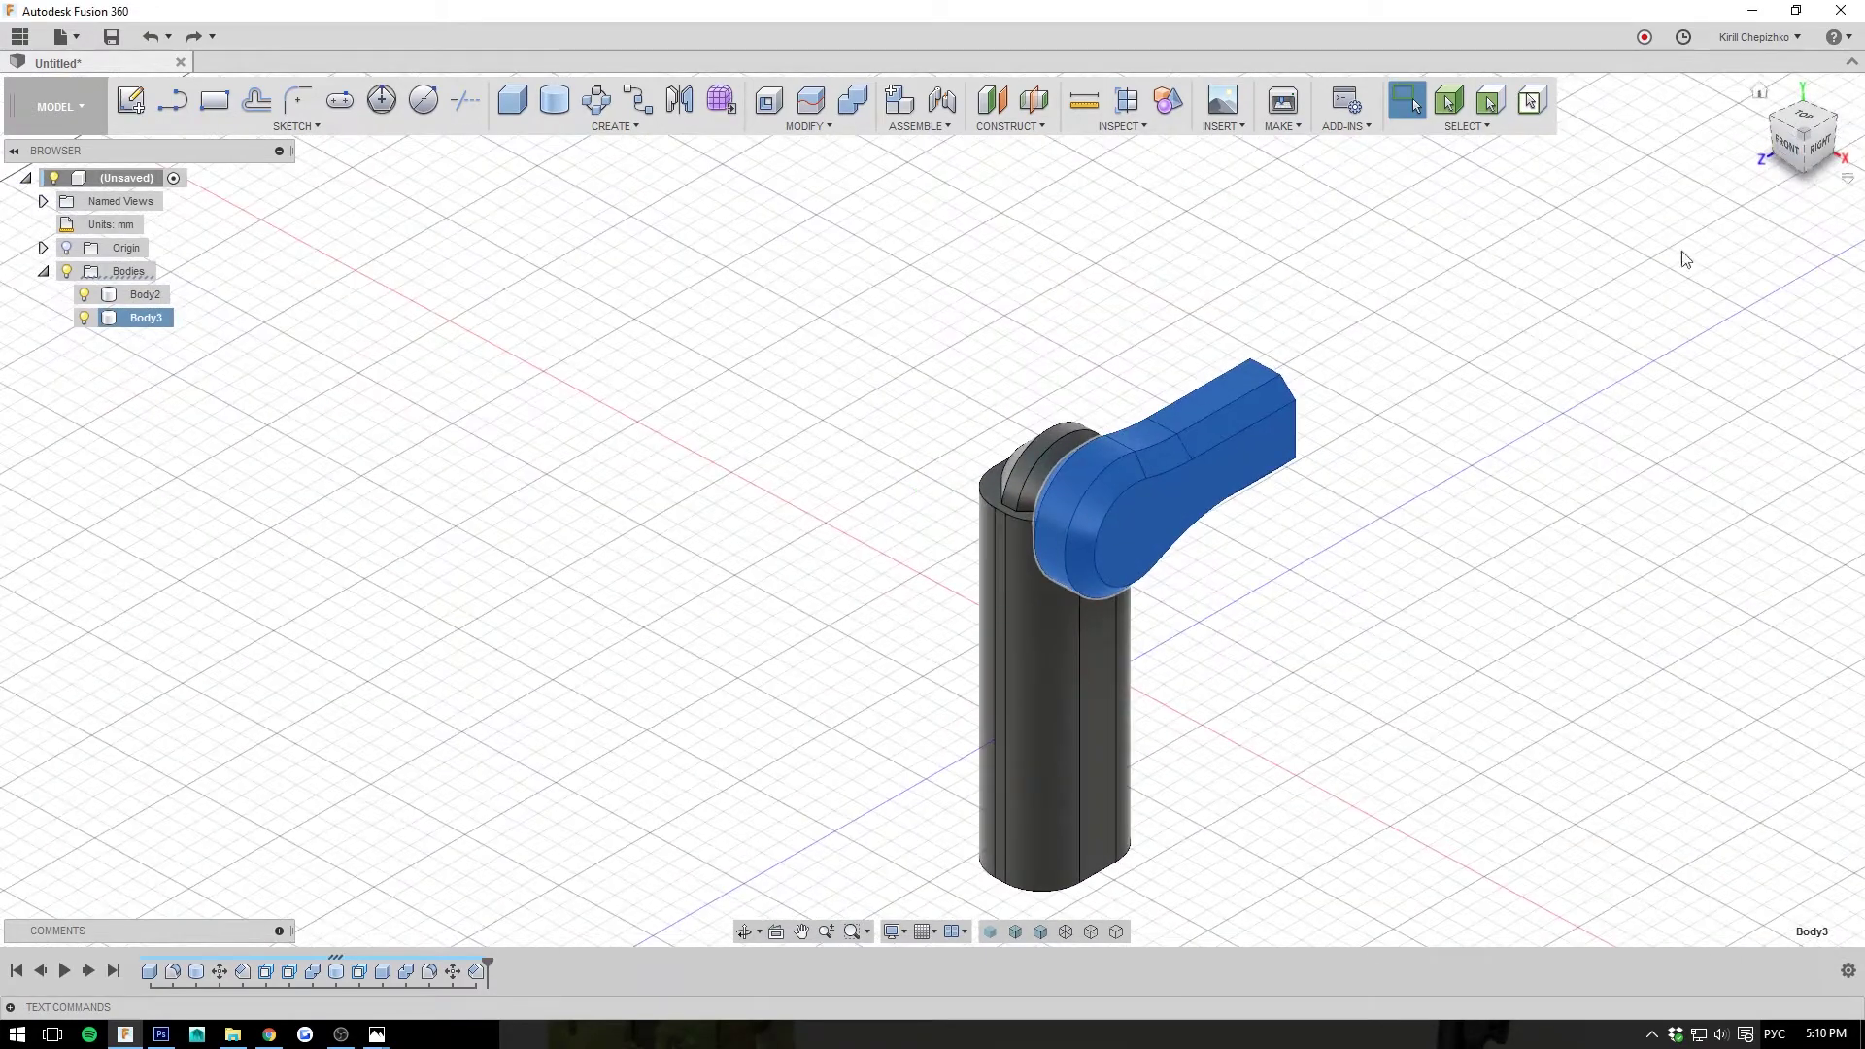
click(1760, 89)
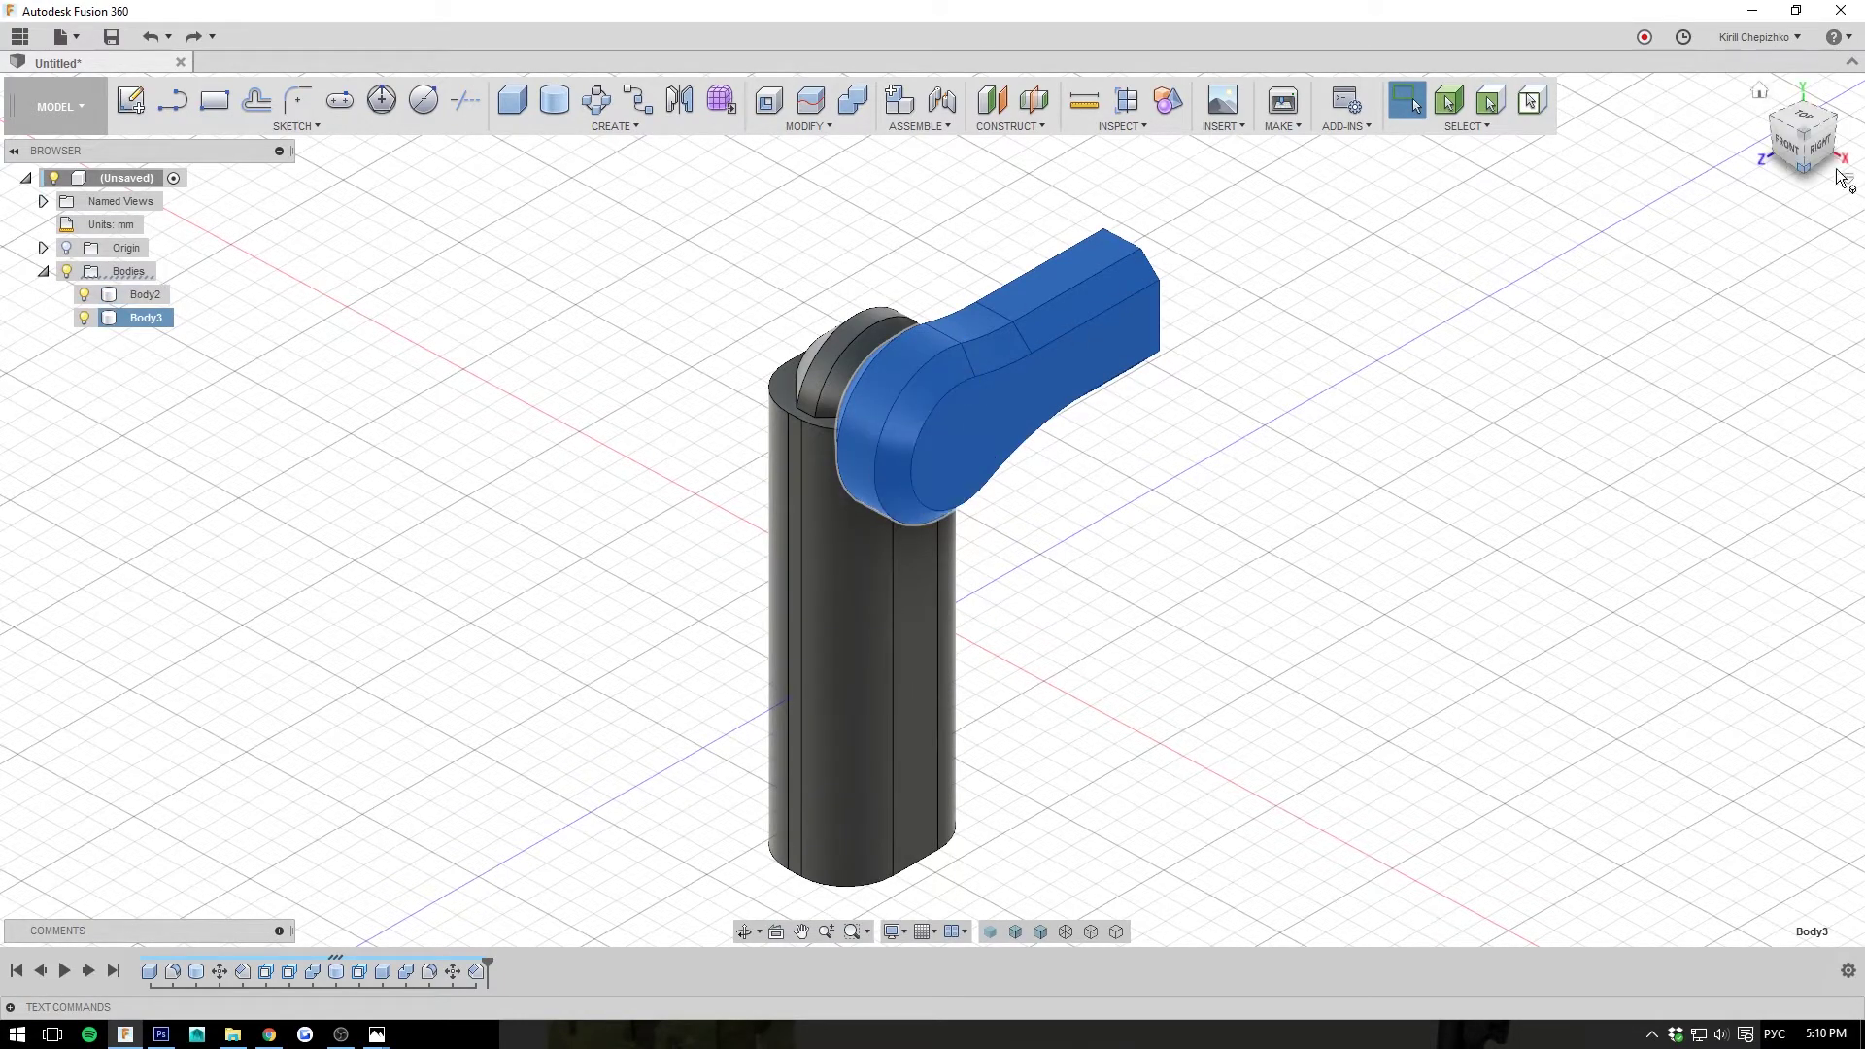
click(1821, 197)
drag(1804, 122, 1859, 138)
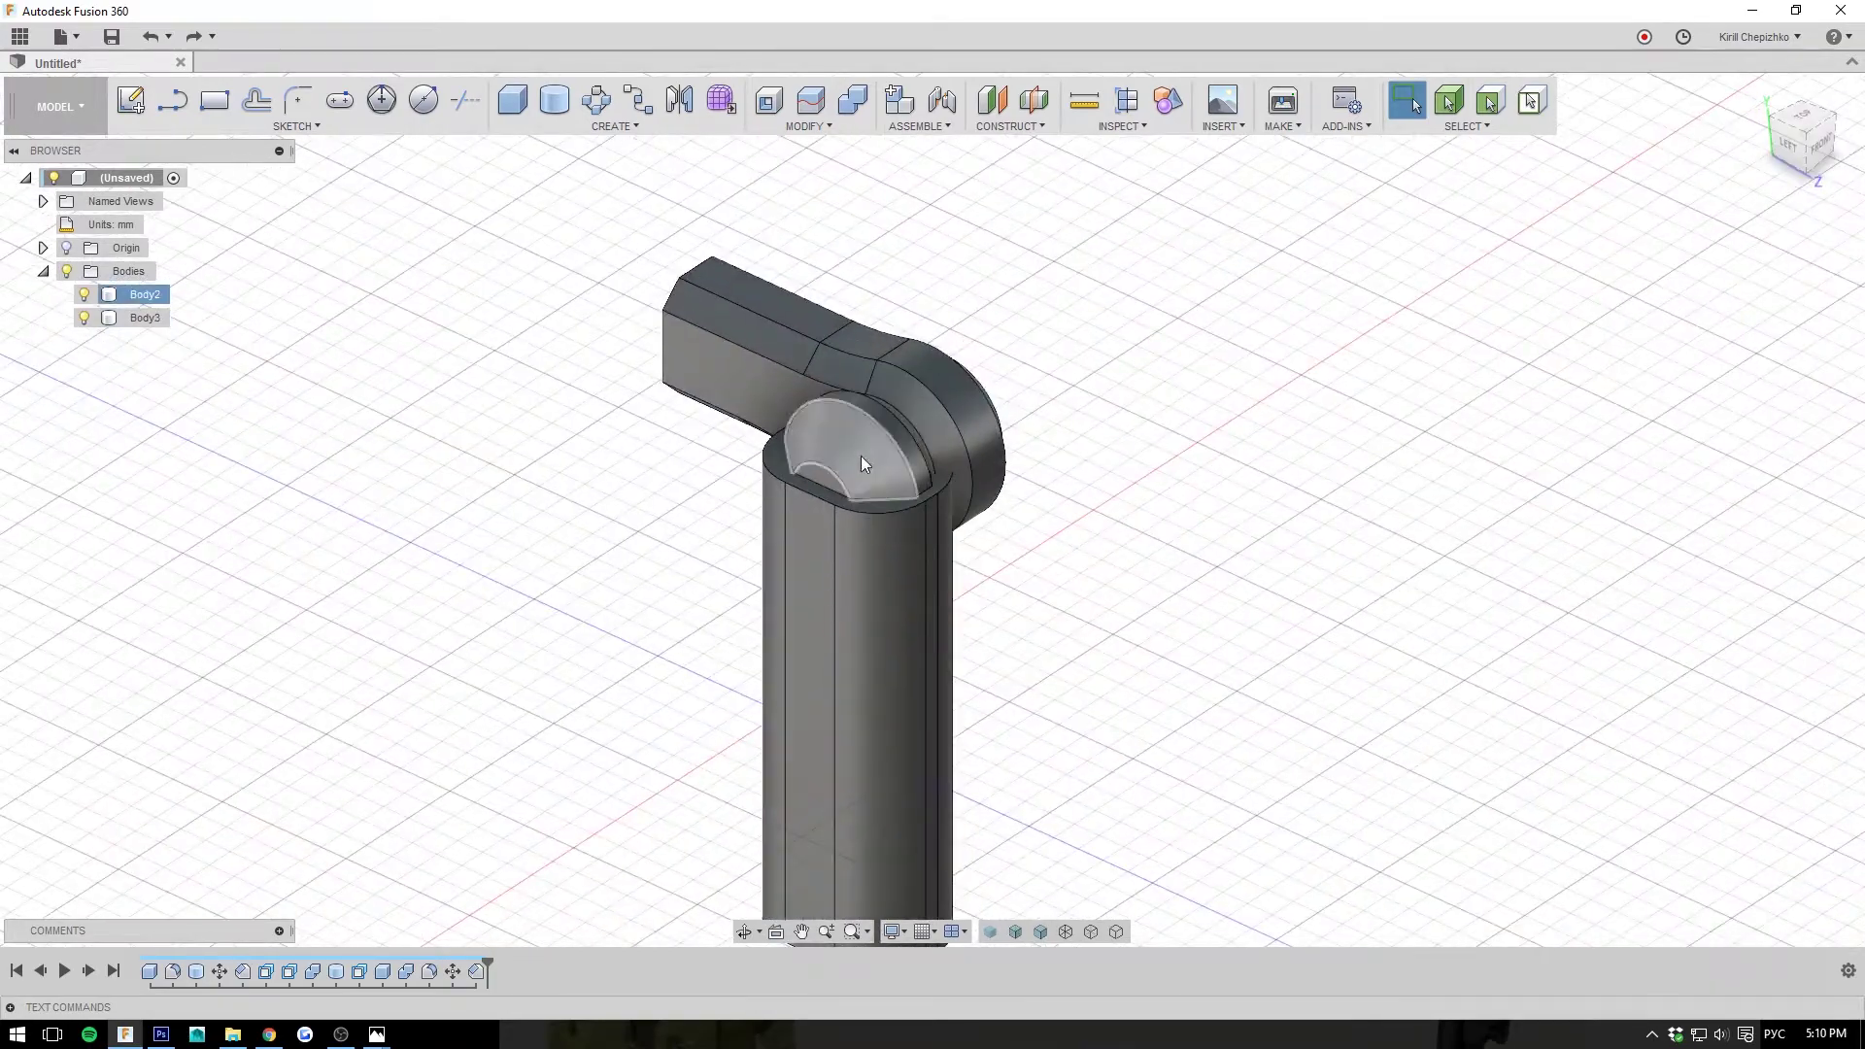
click(828, 482)
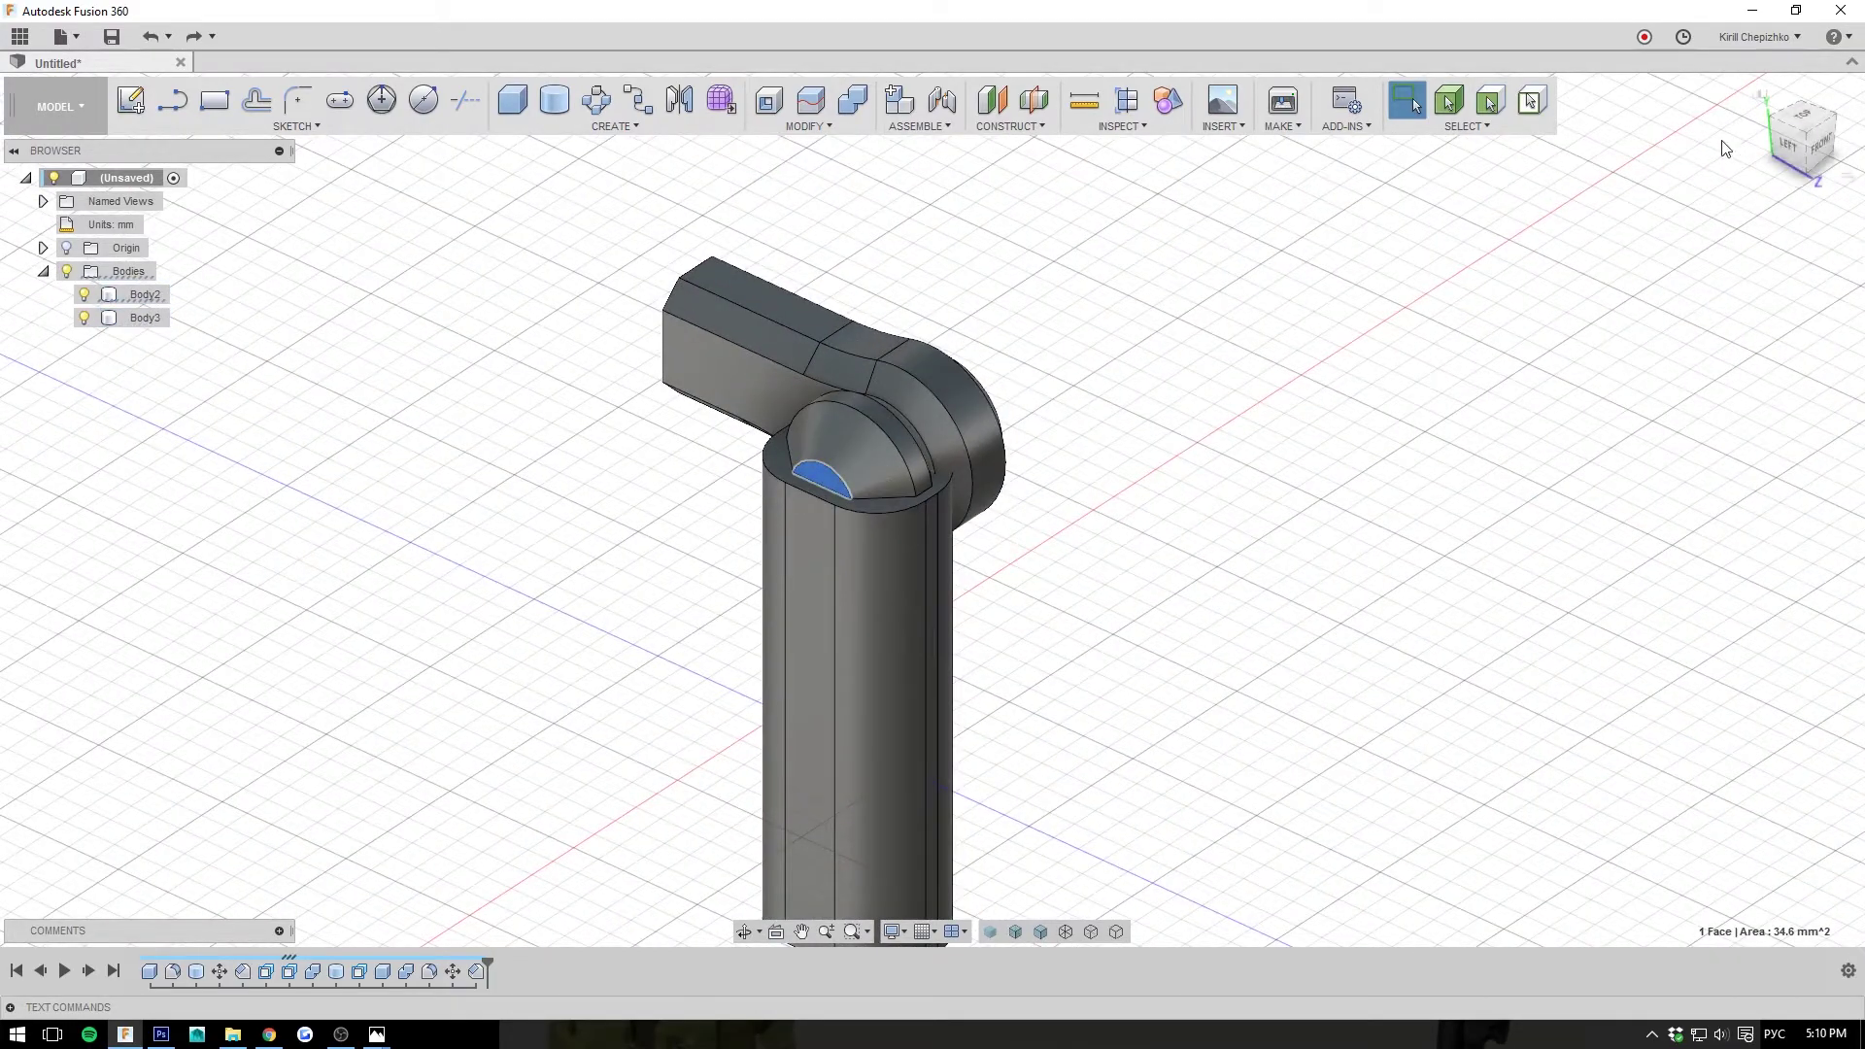
drag(1805, 136, 1718, 132)
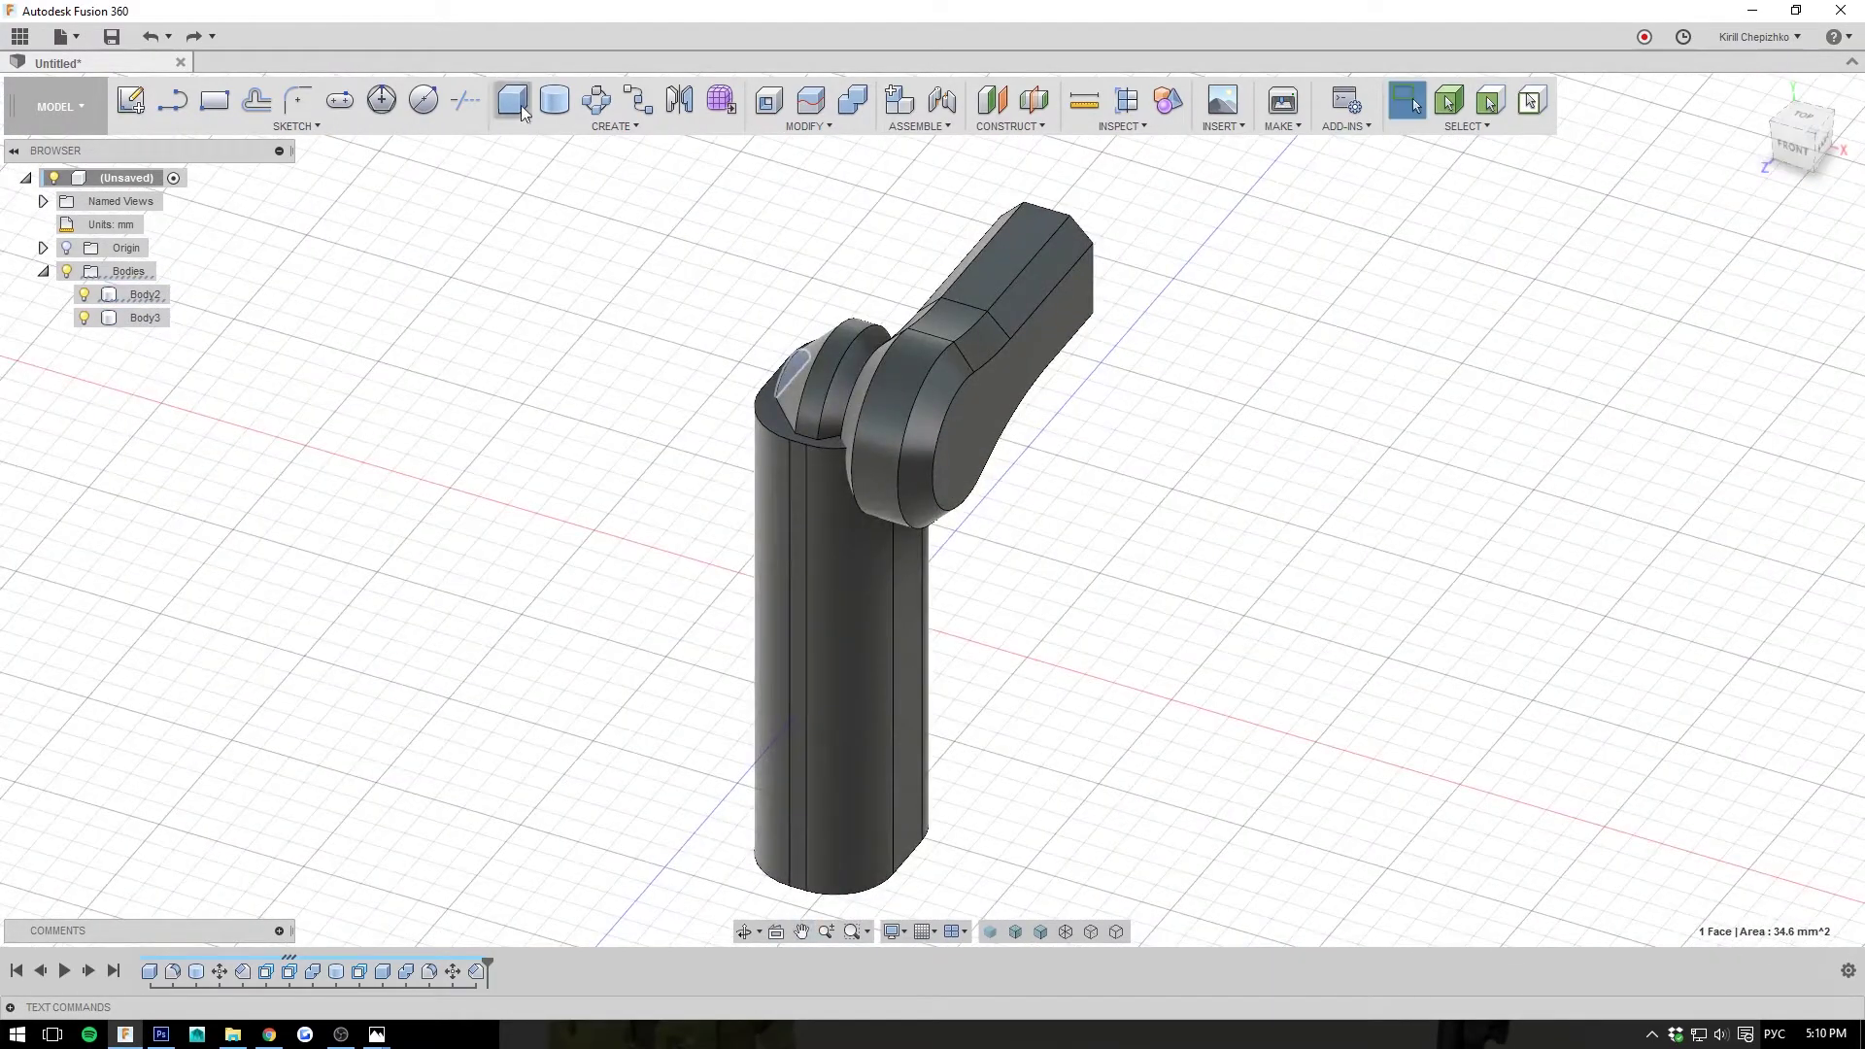
key(c)
click(934, 458)
right_click(932, 456)
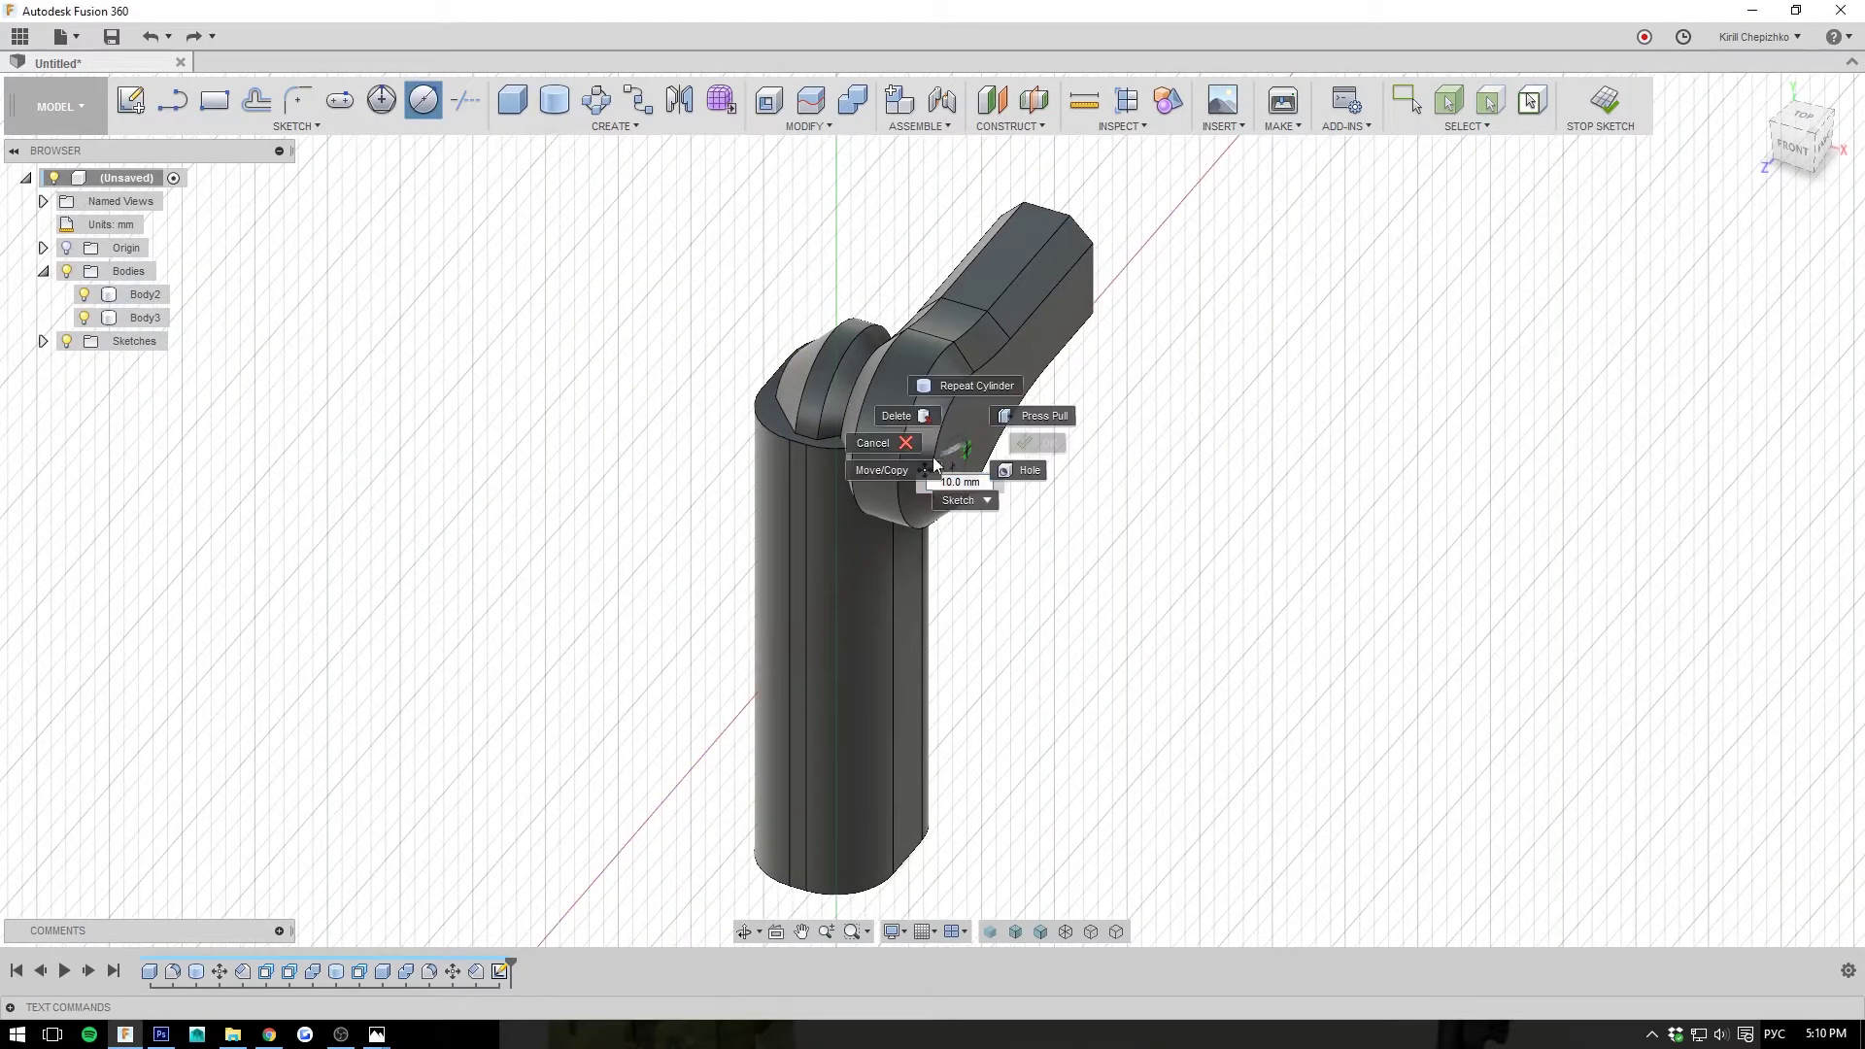
click(873, 443)
- Place a 10 mm diameter cylinder on the lever's flat outer face and extend it -31 mm through the lever and post head
key(c)
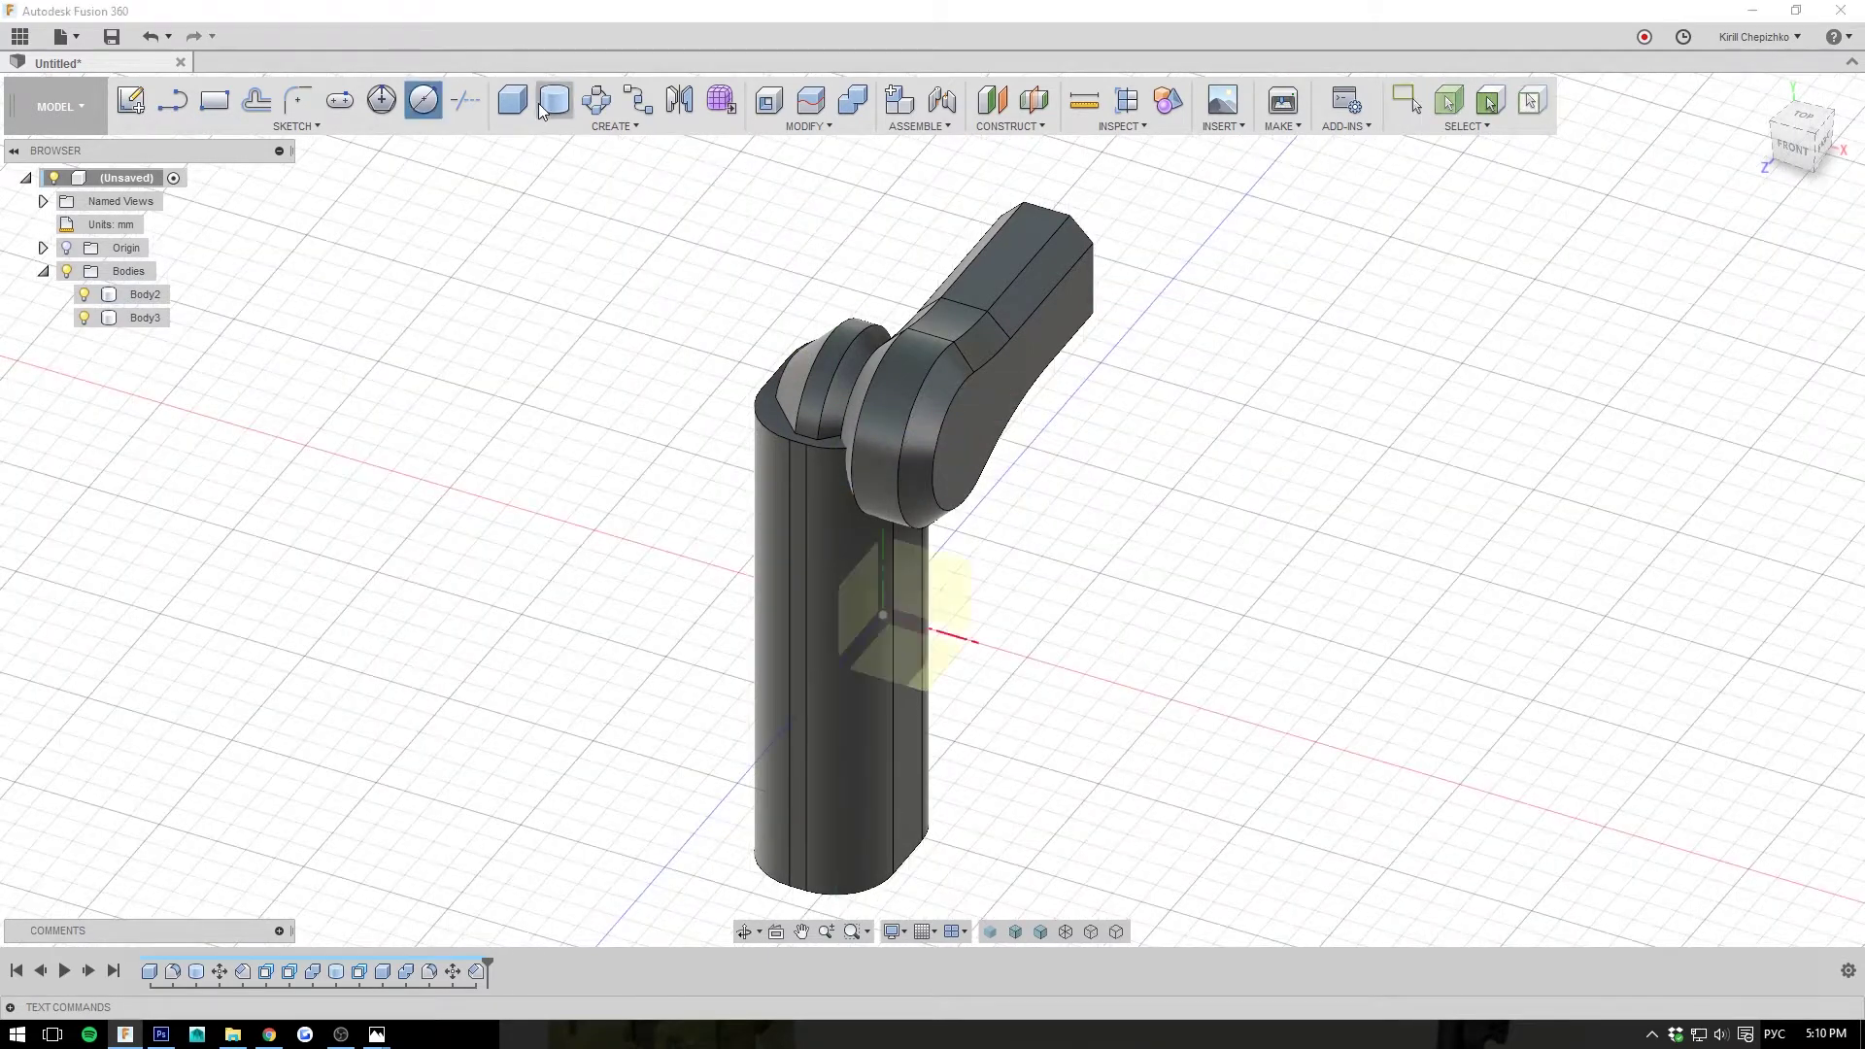
click(958, 454)
click(965, 440)
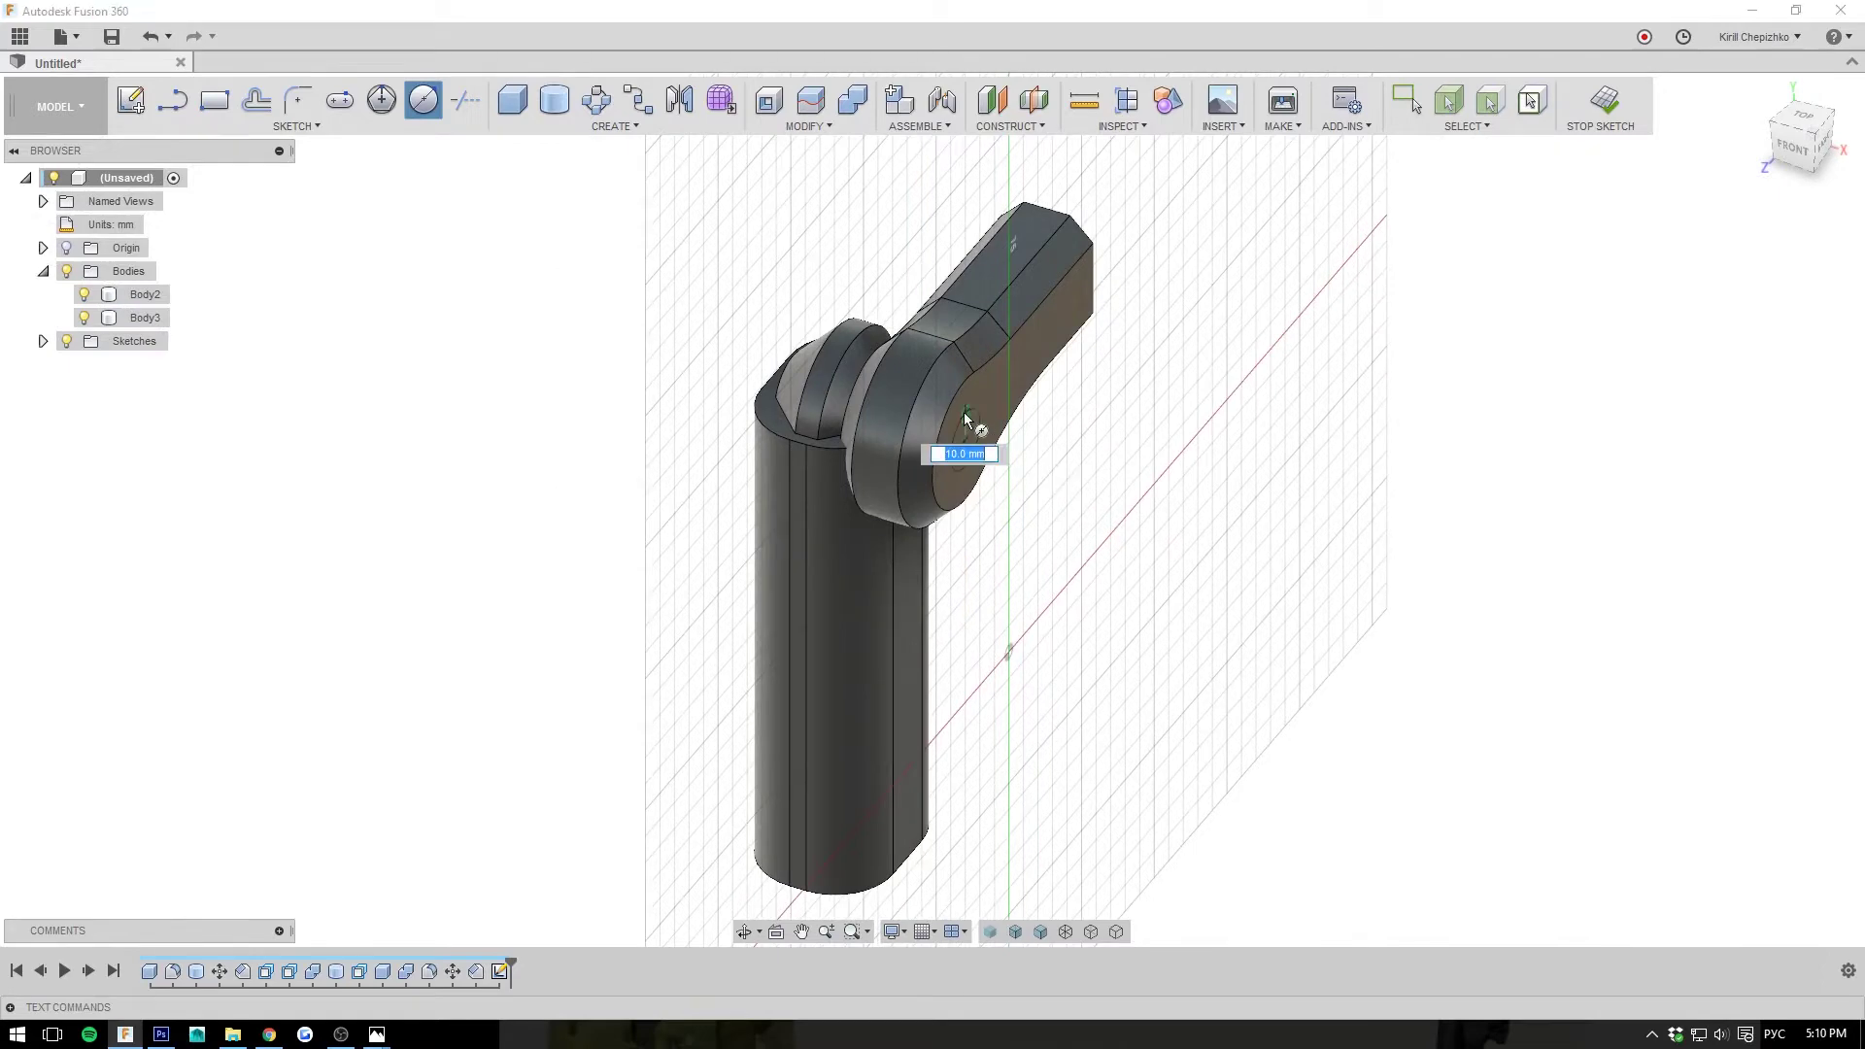
key(Return)
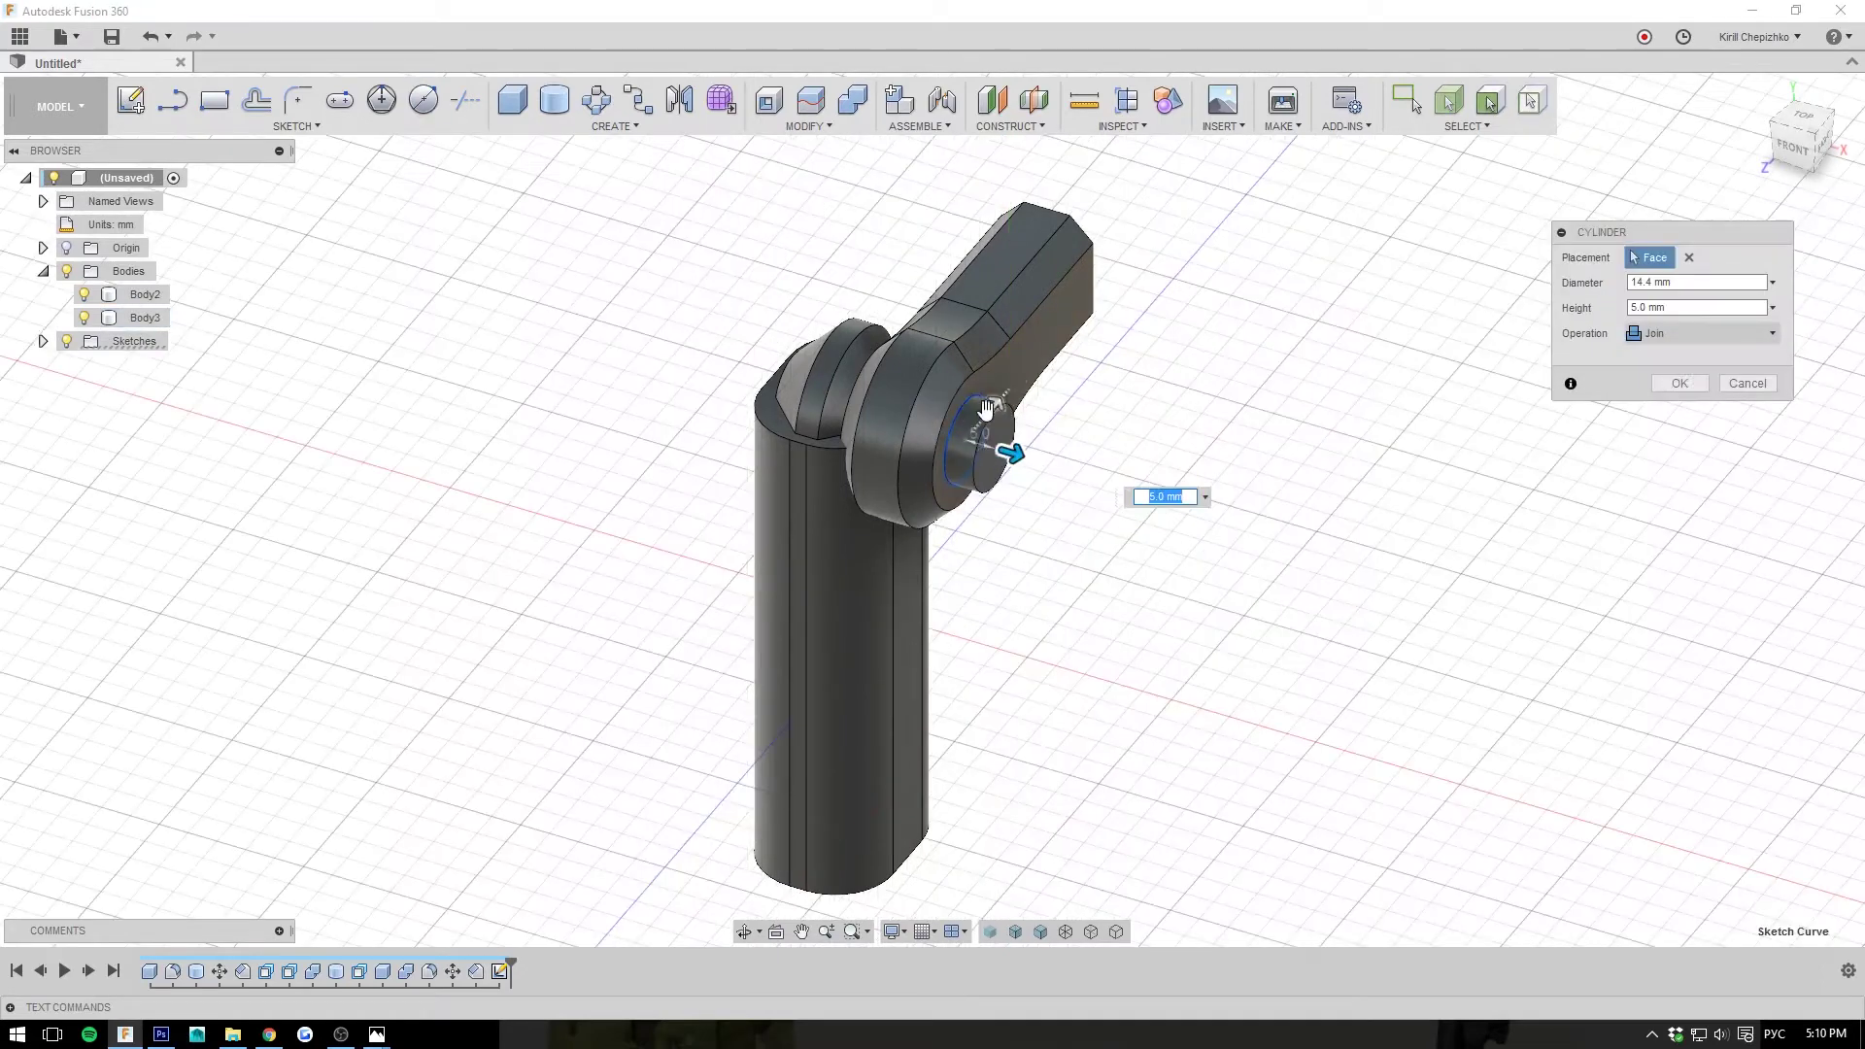
drag(983, 417, 802, 393)
drag(1806, 144, 1848, 160)
scroll(777, 398, up, 3)
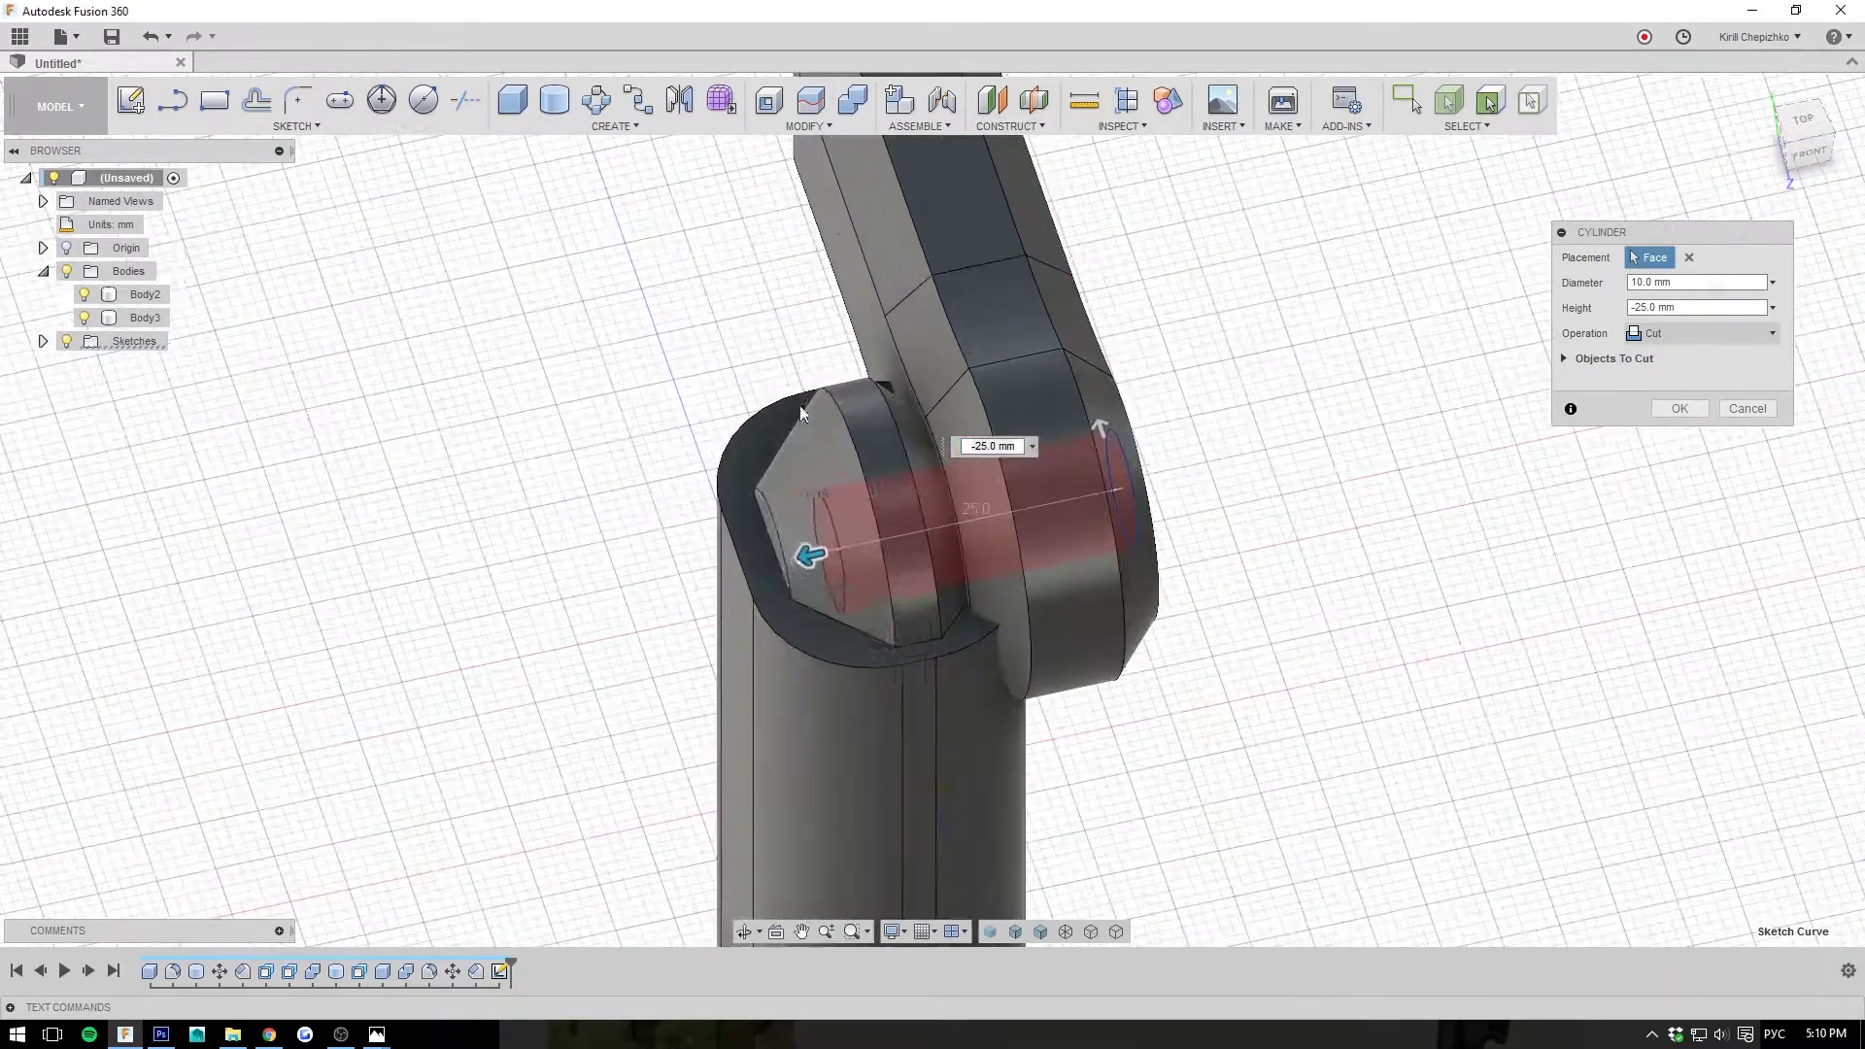
middle_drag(911, 501, 975, 422)
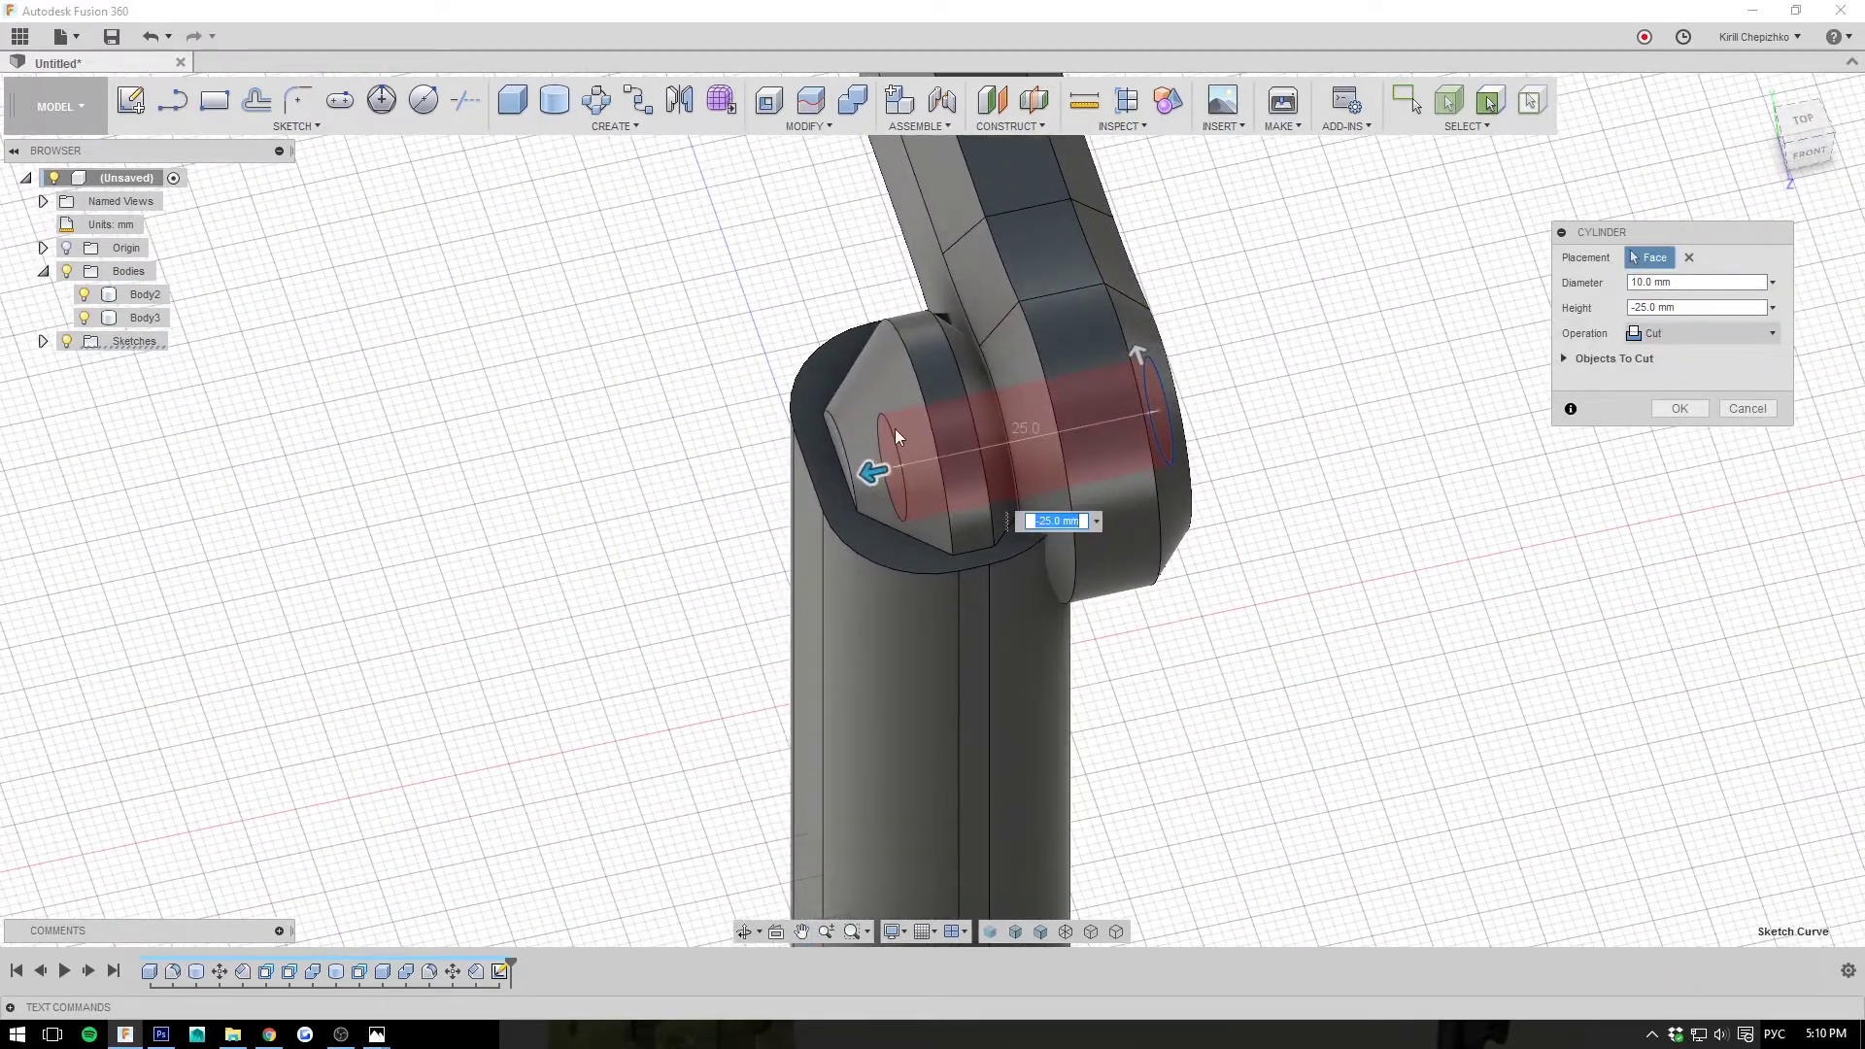
drag(873, 472, 804, 486)
click(1808, 134)
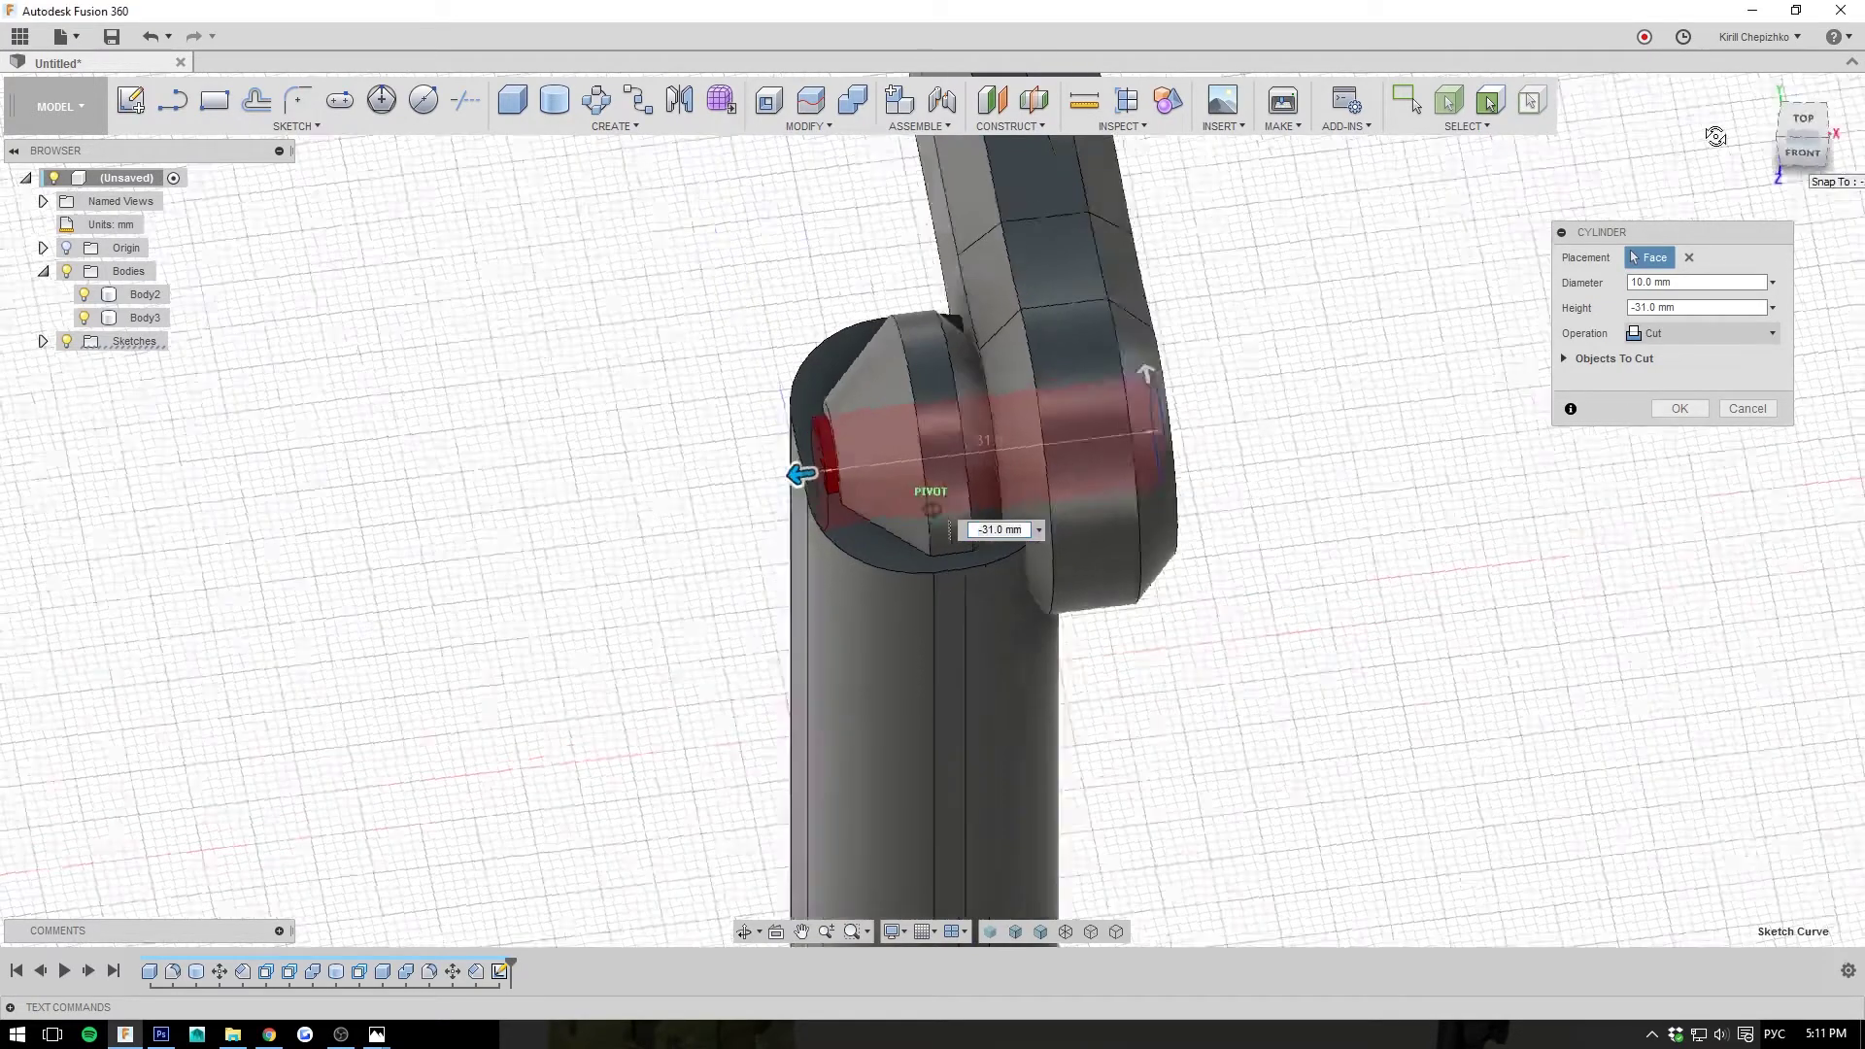
- Set the cylinder's operation to New Body and create it
click(1700, 333)
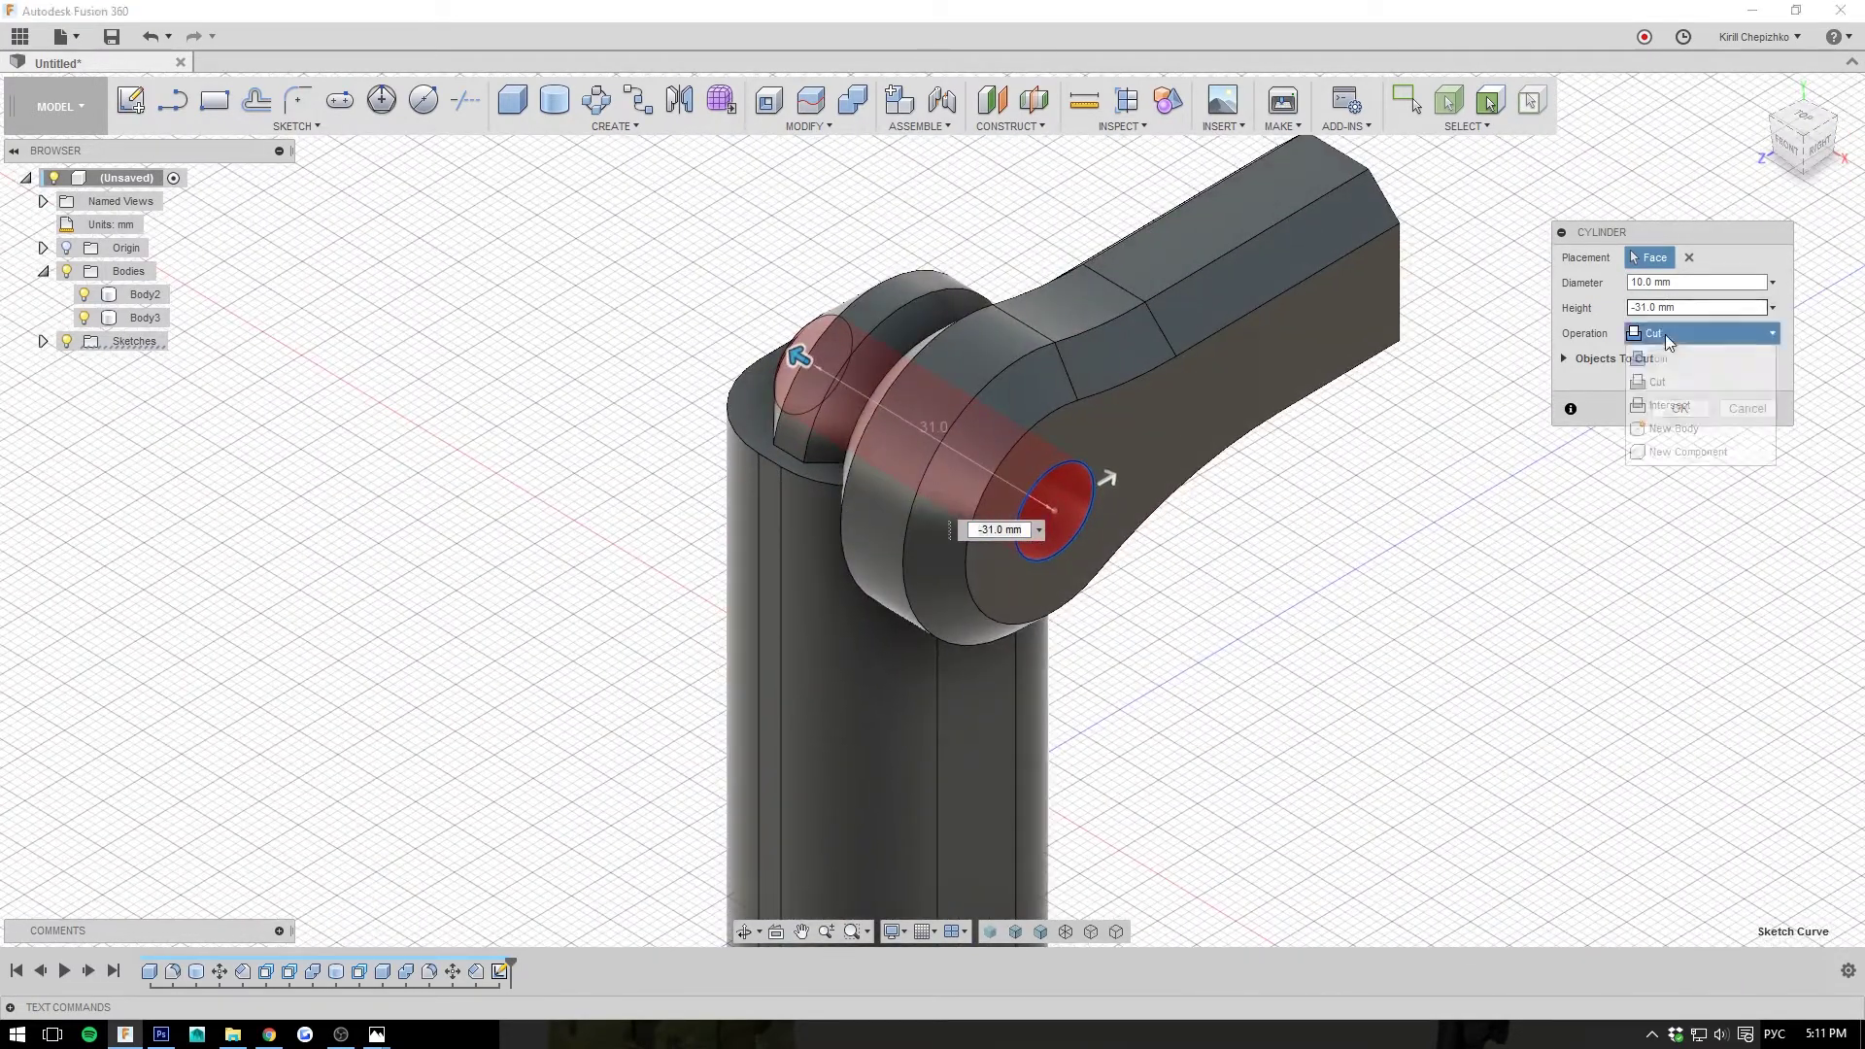
click(1681, 428)
click(1679, 383)
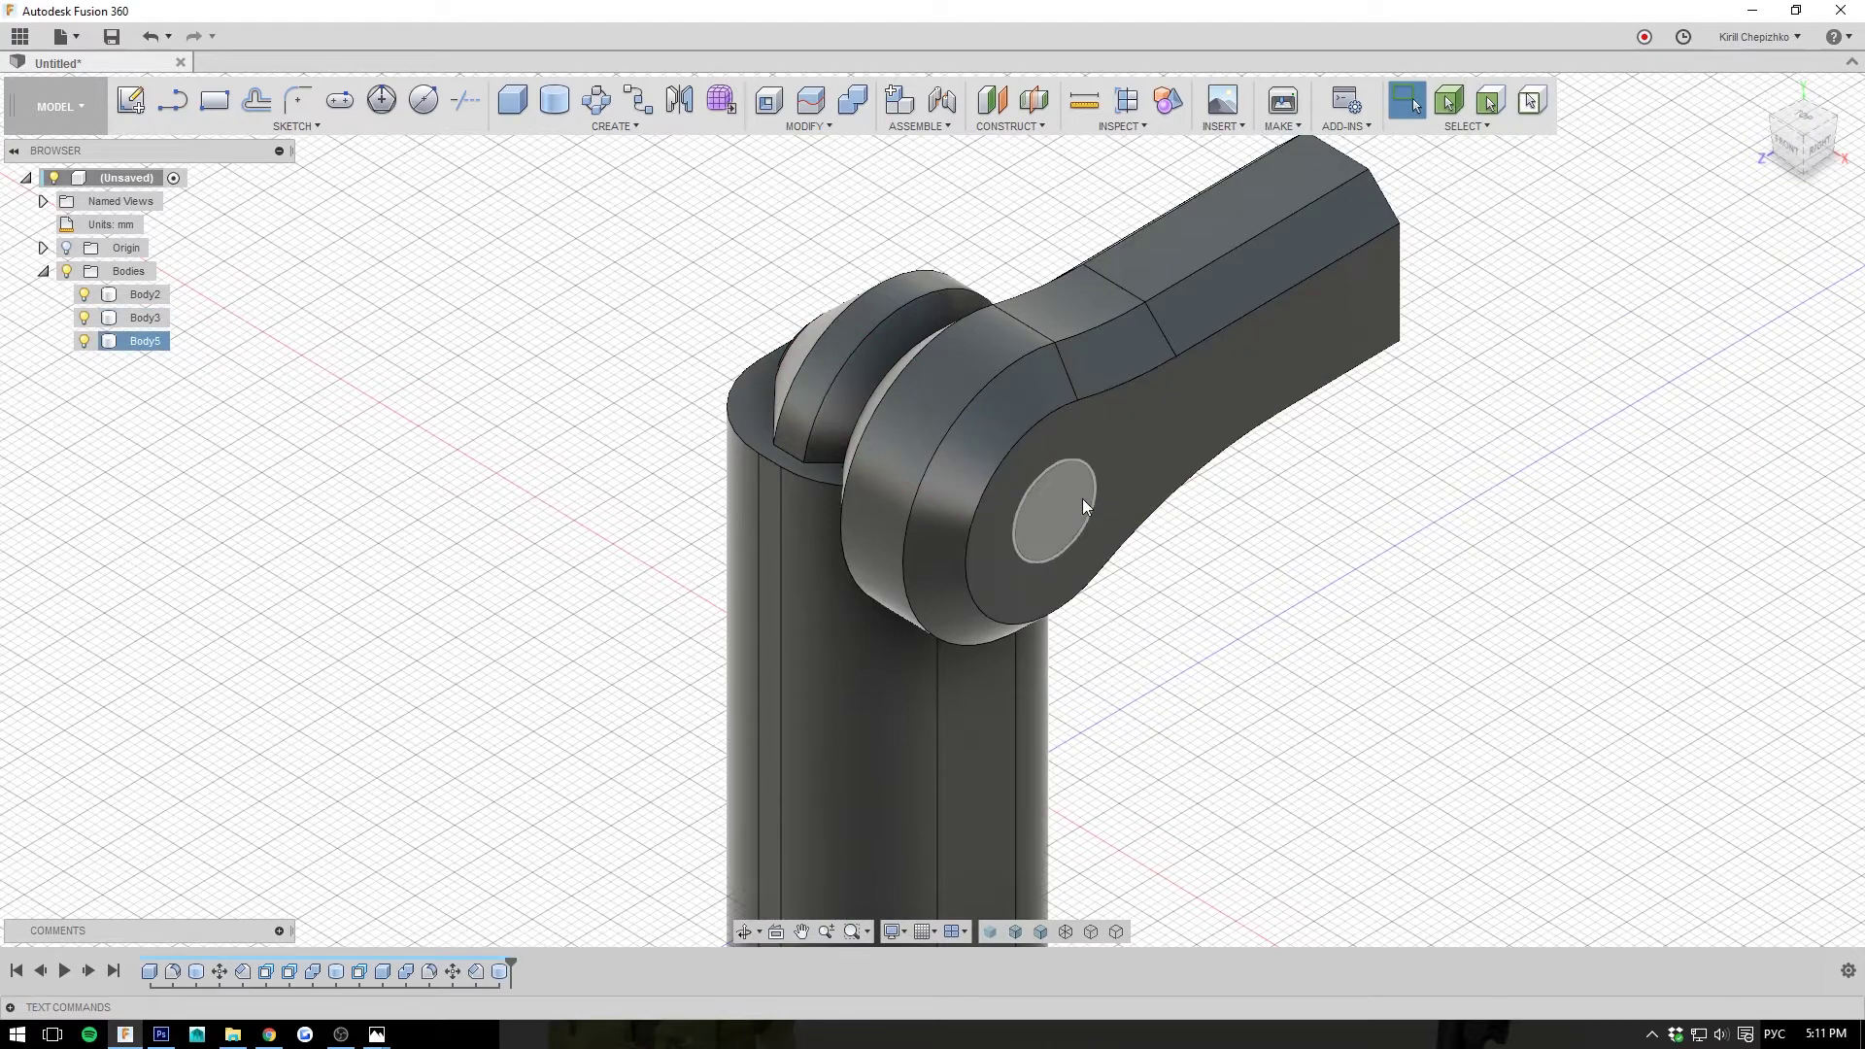
- Offset the cylinder's outer end face outward by 32 mm with Press Pull
right_click(1082, 498)
click(1135, 470)
drag(1066, 493, 1324, 602)
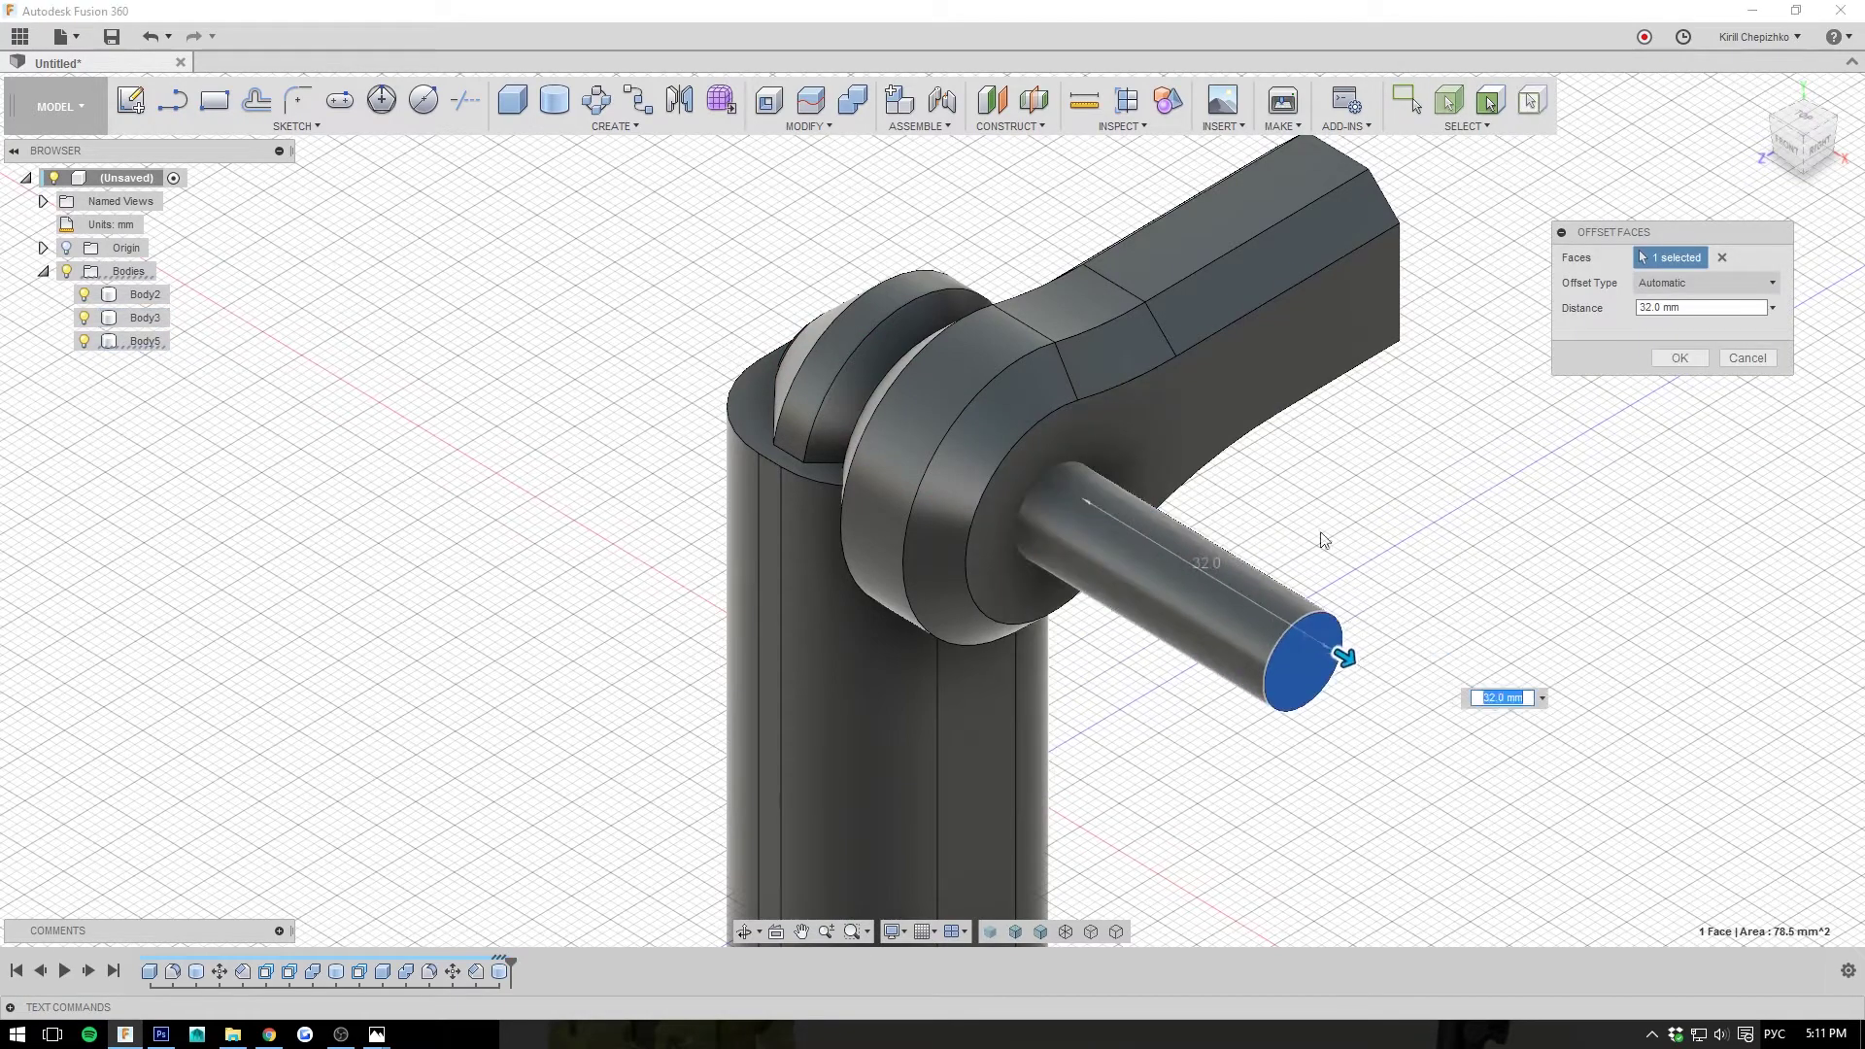
shift+middle_drag(1324, 603, 1221, 378)
click(1680, 358)
middle_drag(1550, 350, 1434, 418)
scroll(1434, 418, down, 1)
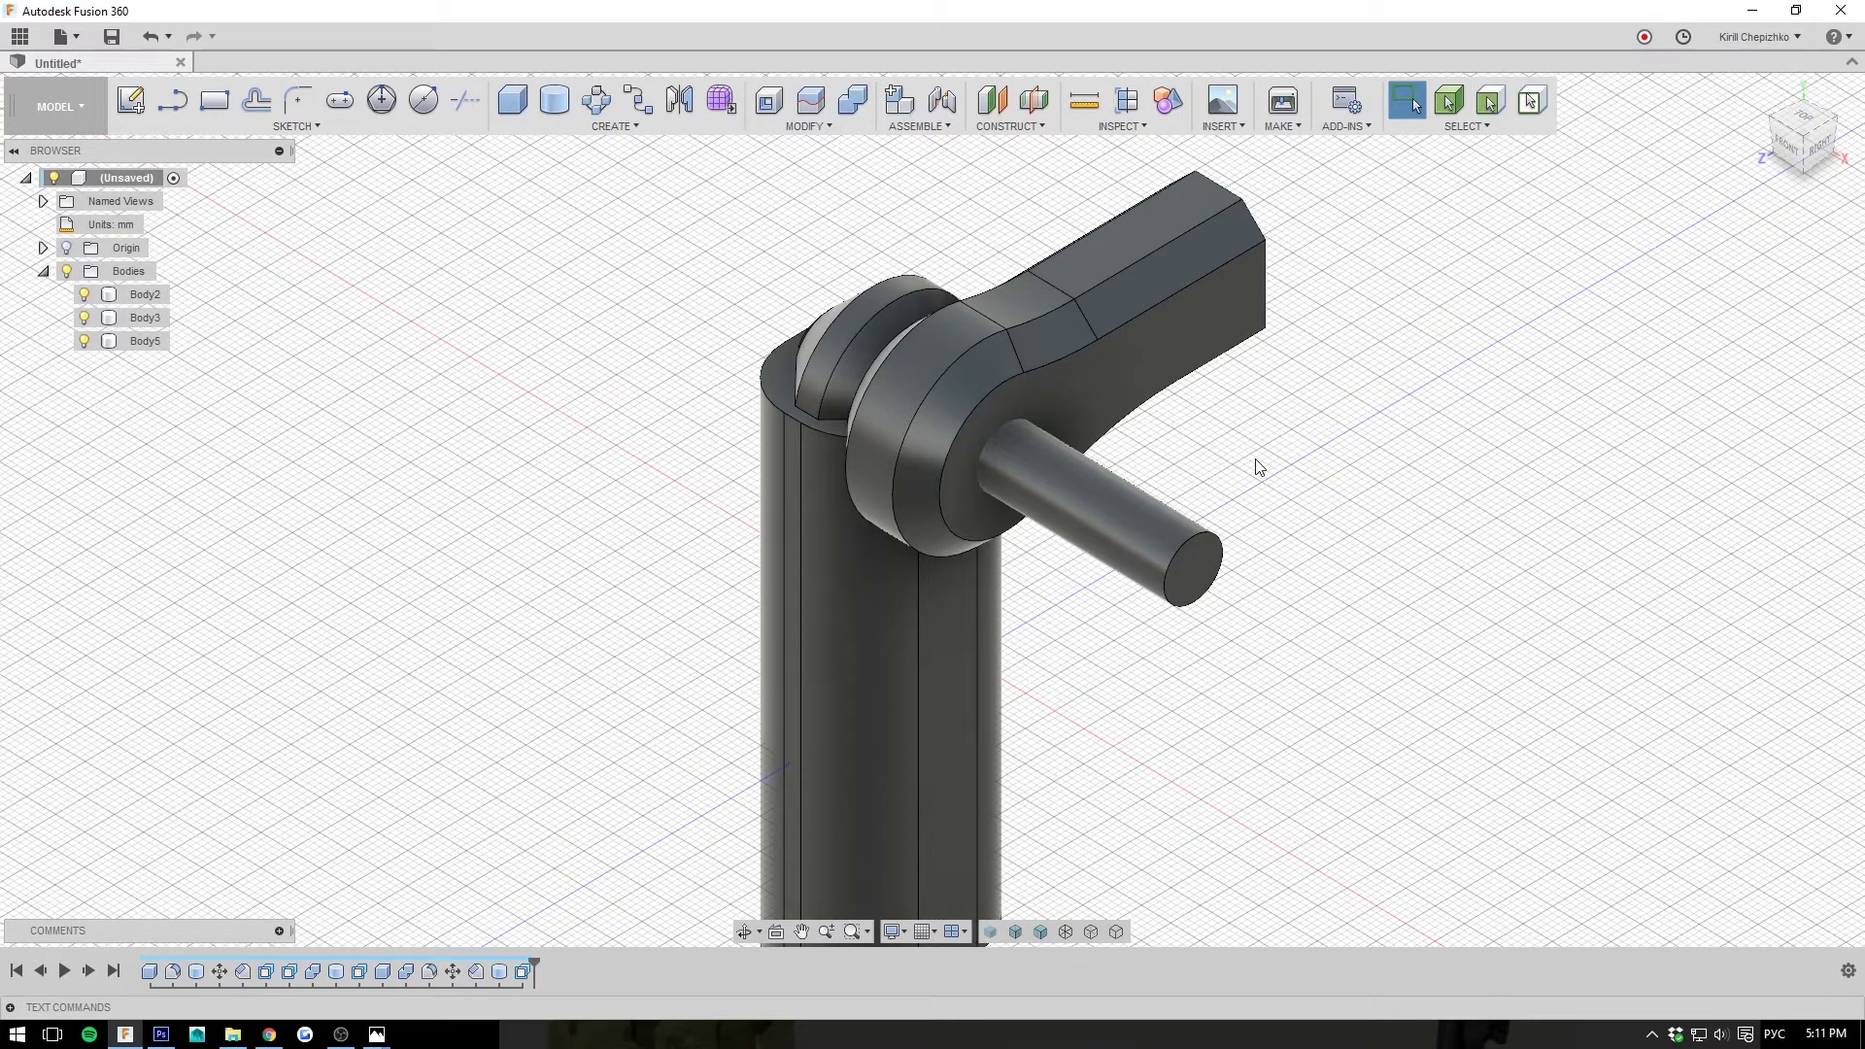
- Join the cylinder to the lever body with Combine, keeping the tool body
click(853, 100)
click(990, 400)
click(1107, 494)
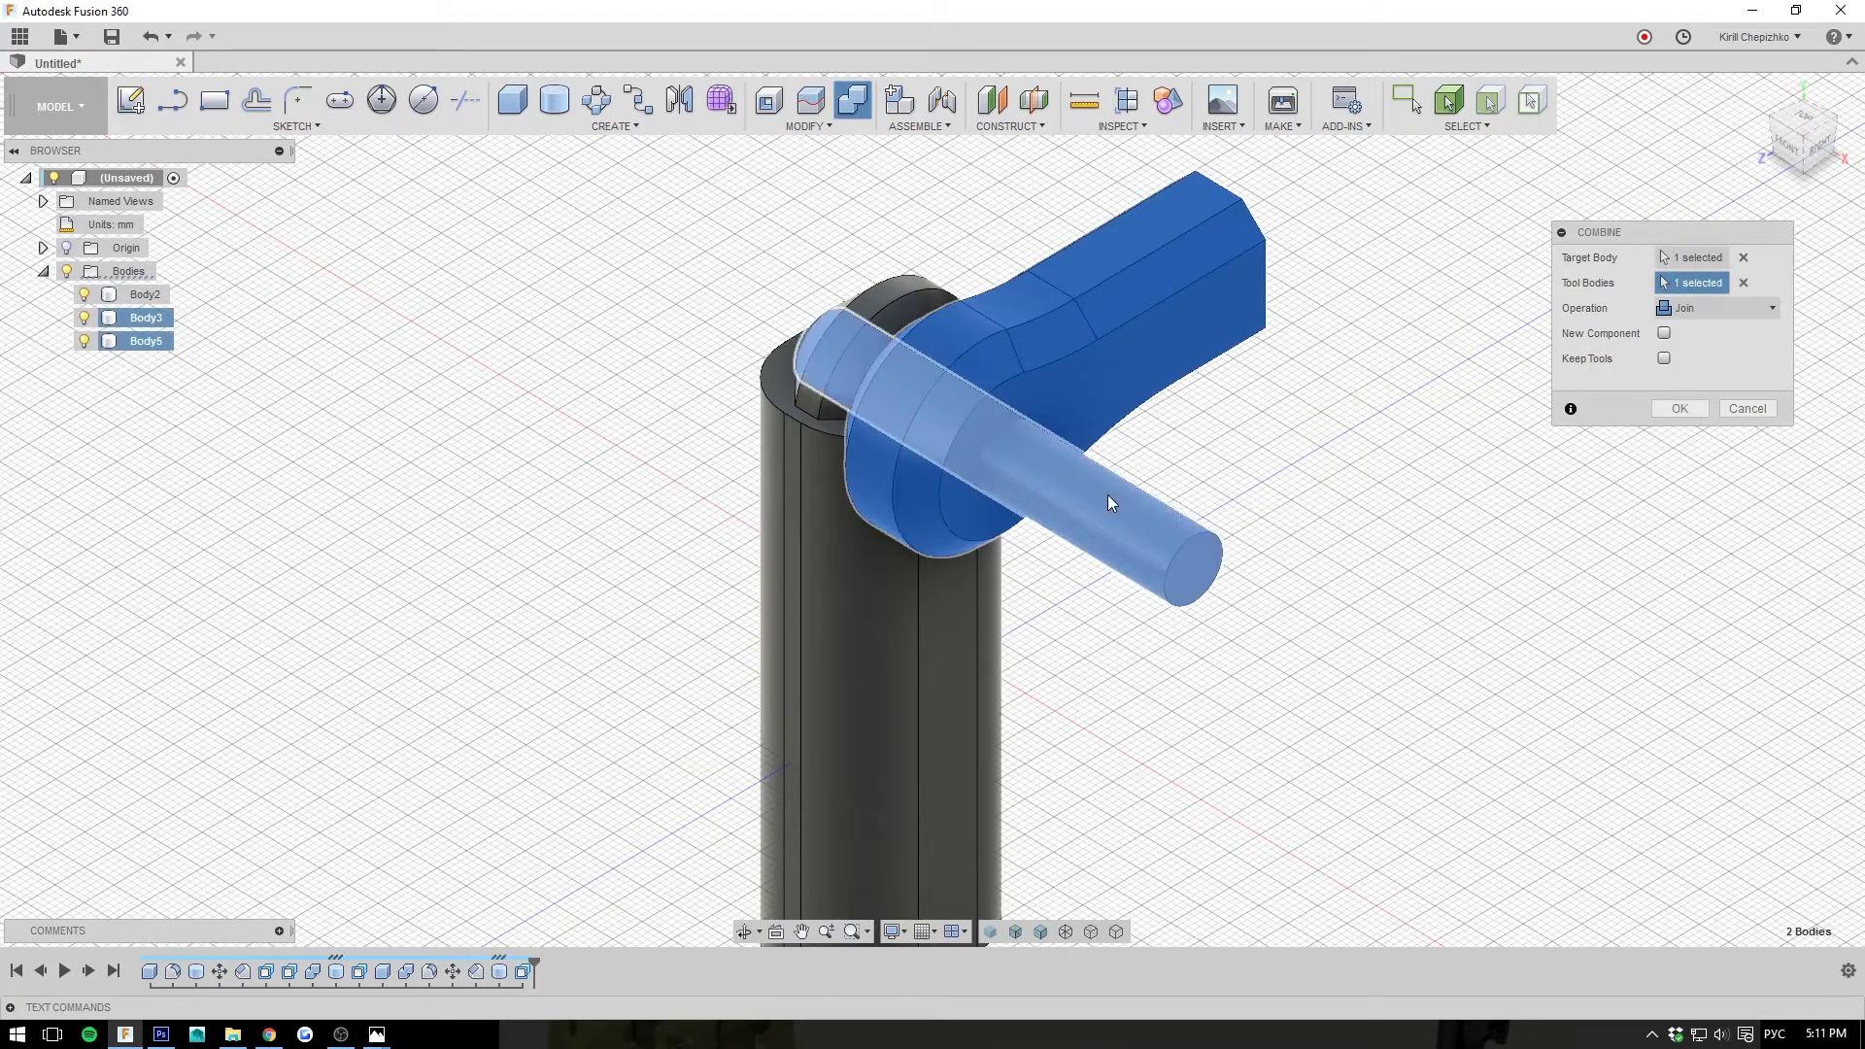
click(1664, 359)
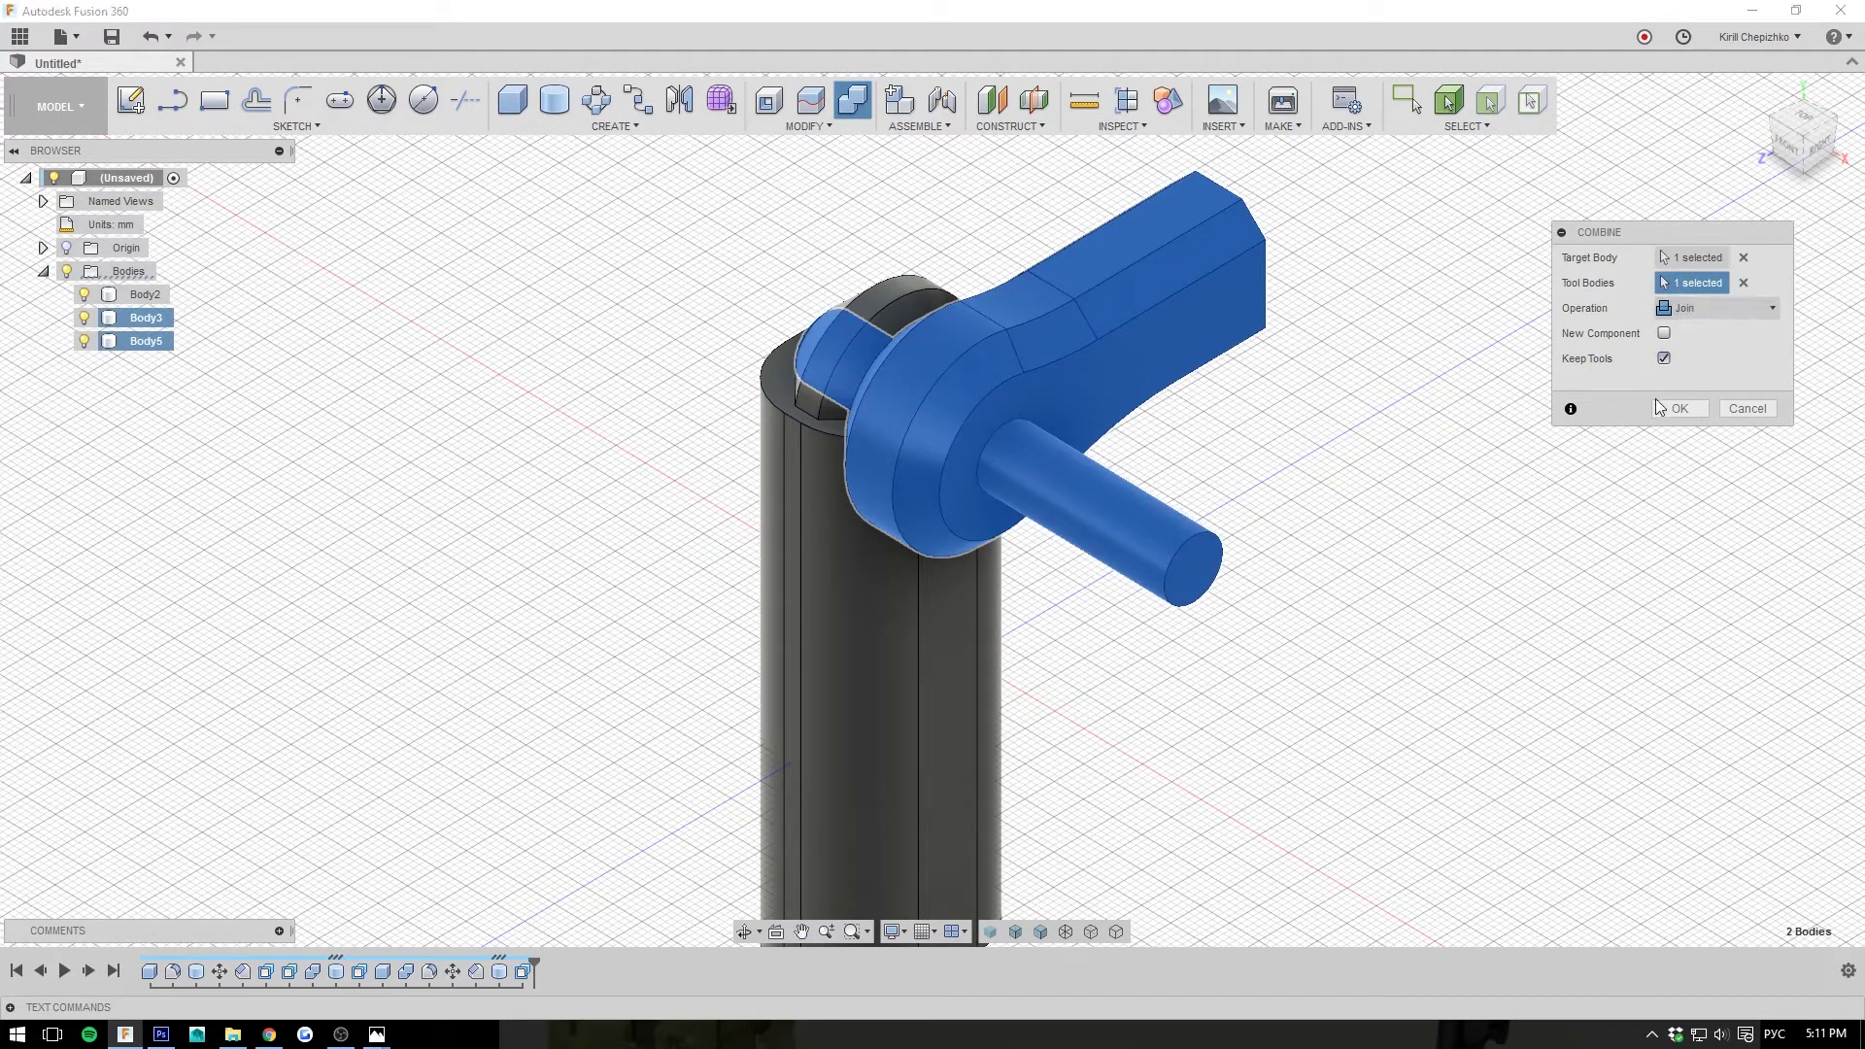
click(1680, 408)
- Hide the cylinder body and the lever body in turn to check the result of the join
click(85, 341)
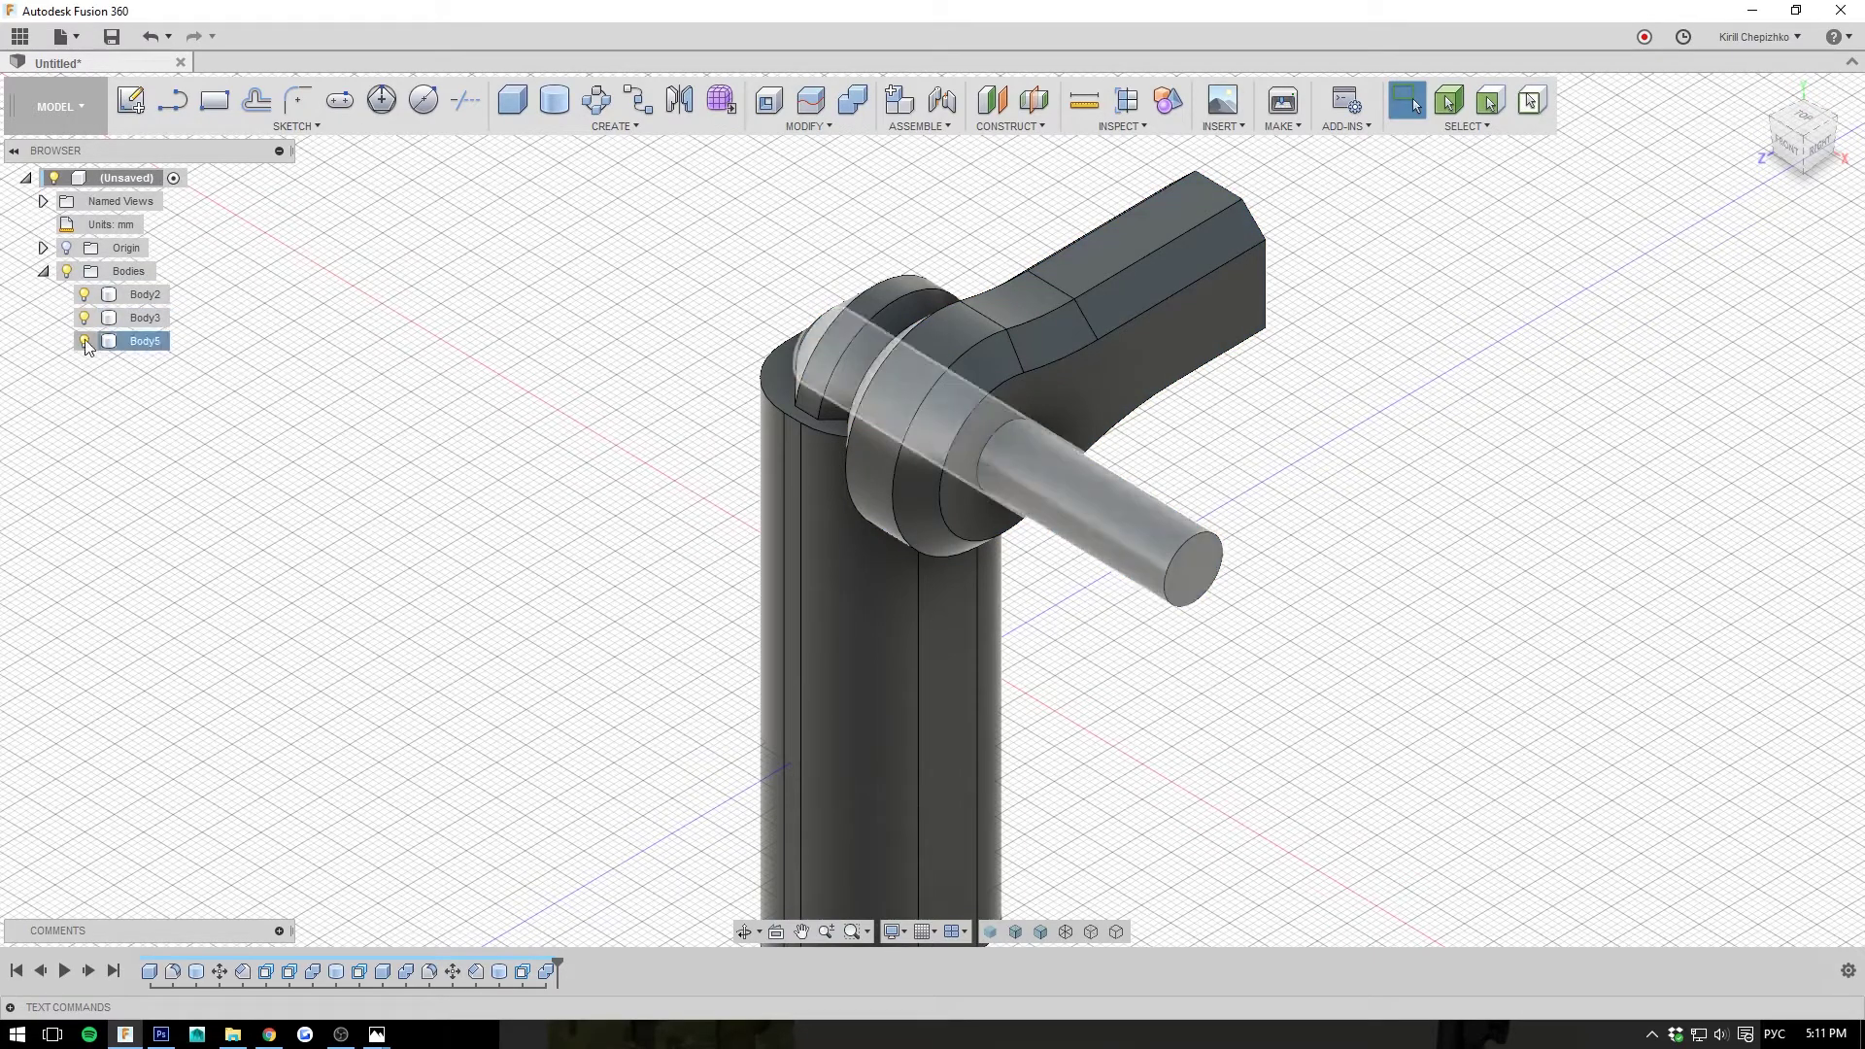
click(85, 341)
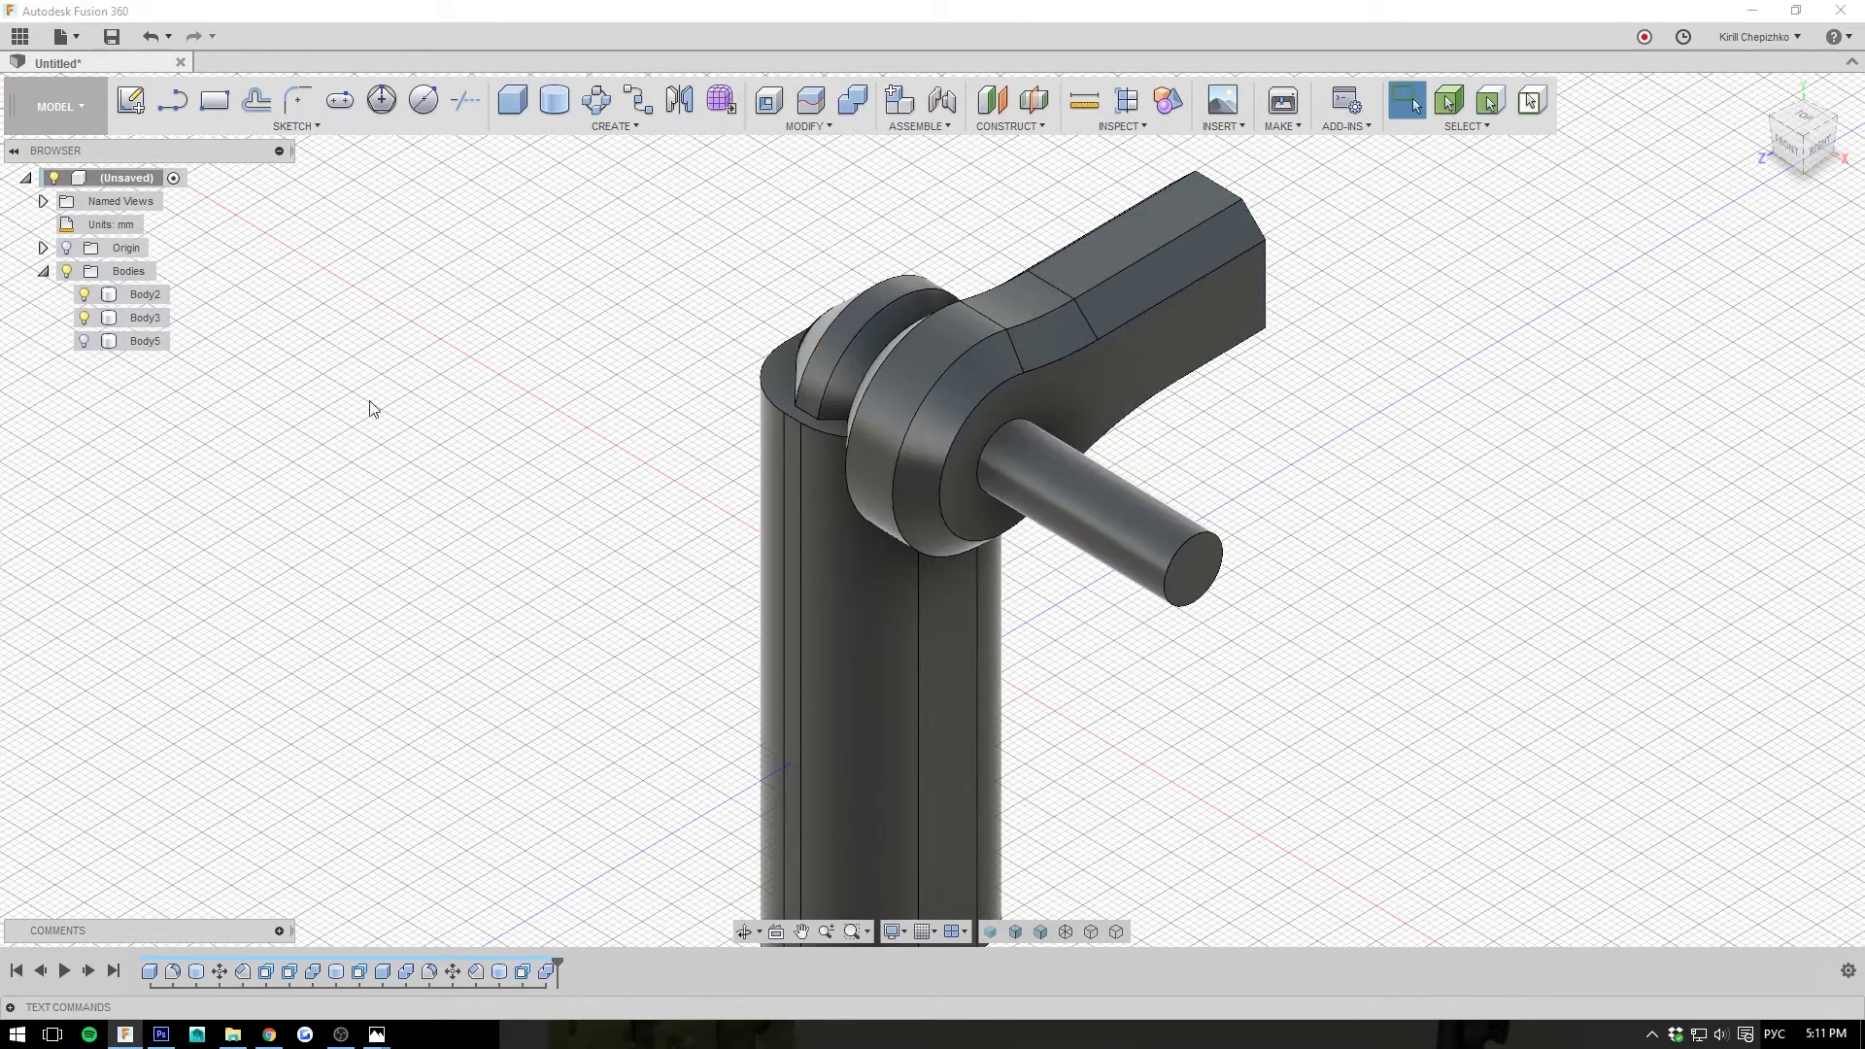
click(352, 442)
click(85, 318)
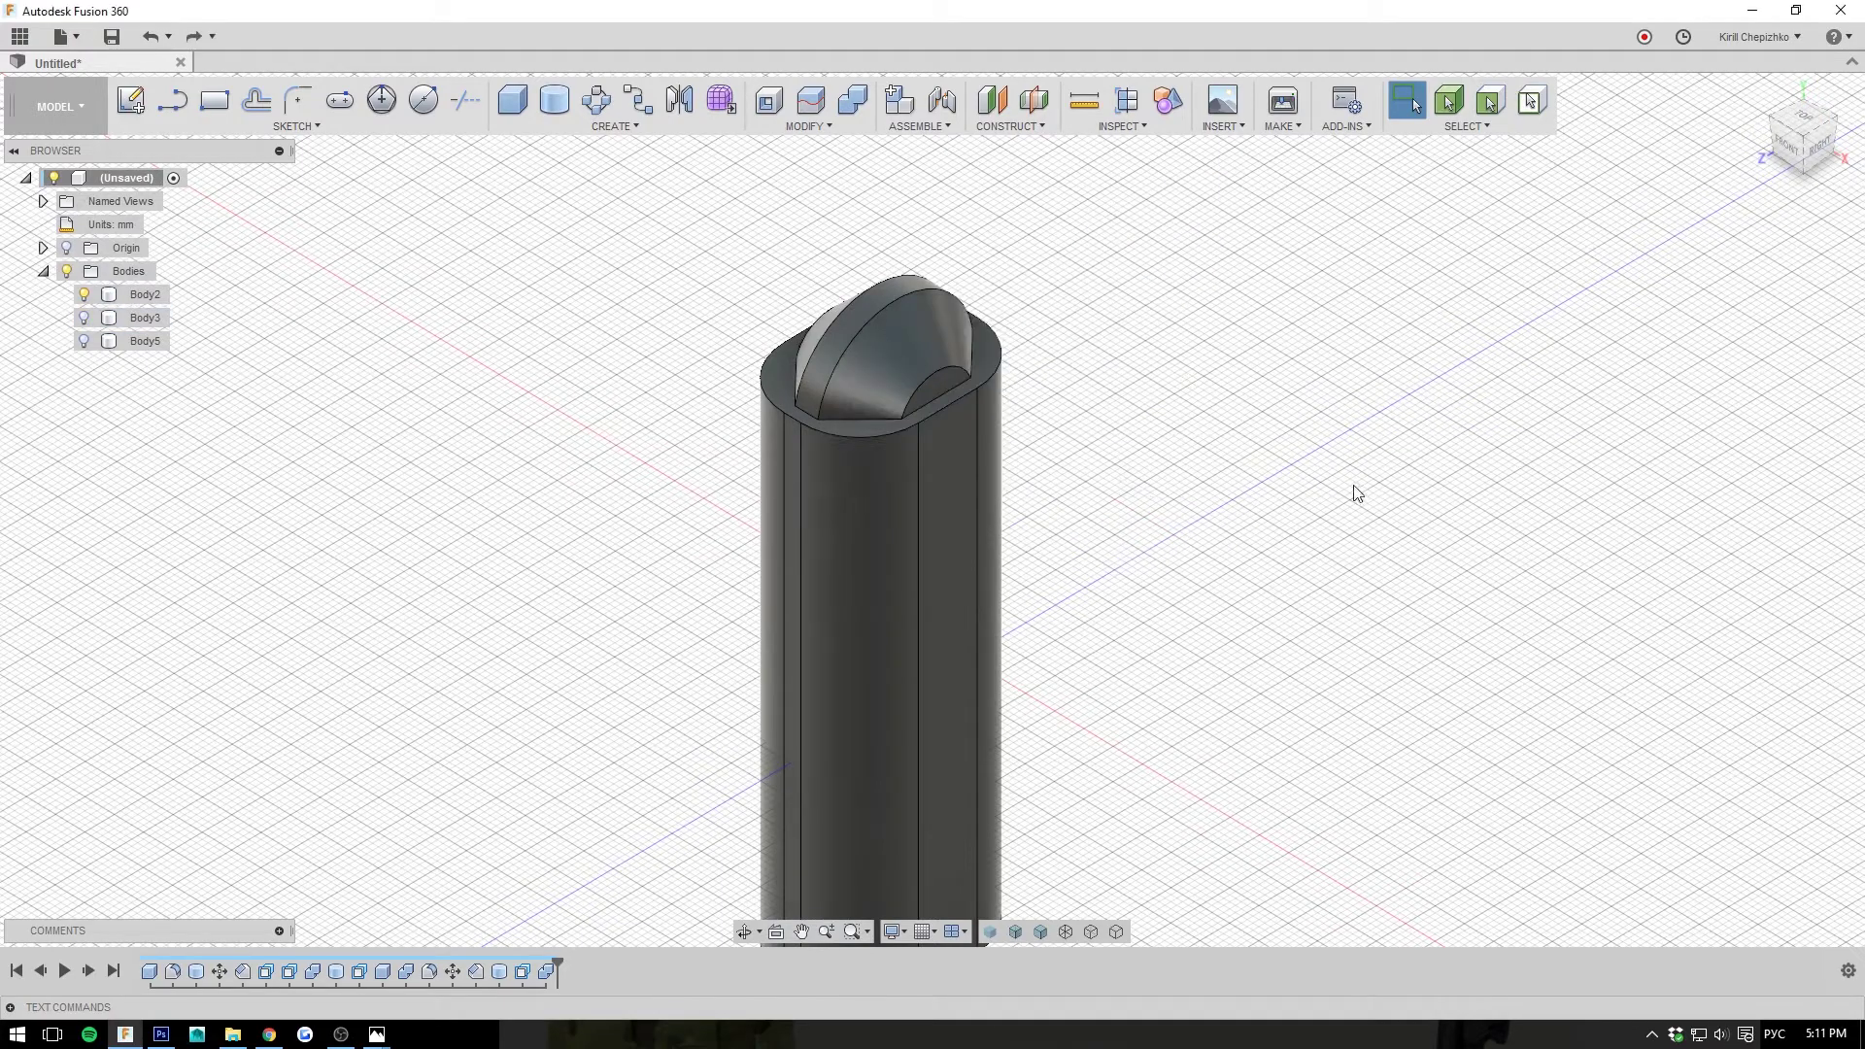
- Undo the join, the Press Pull offset and the creation of the original cylinder
key(ctrl+z)
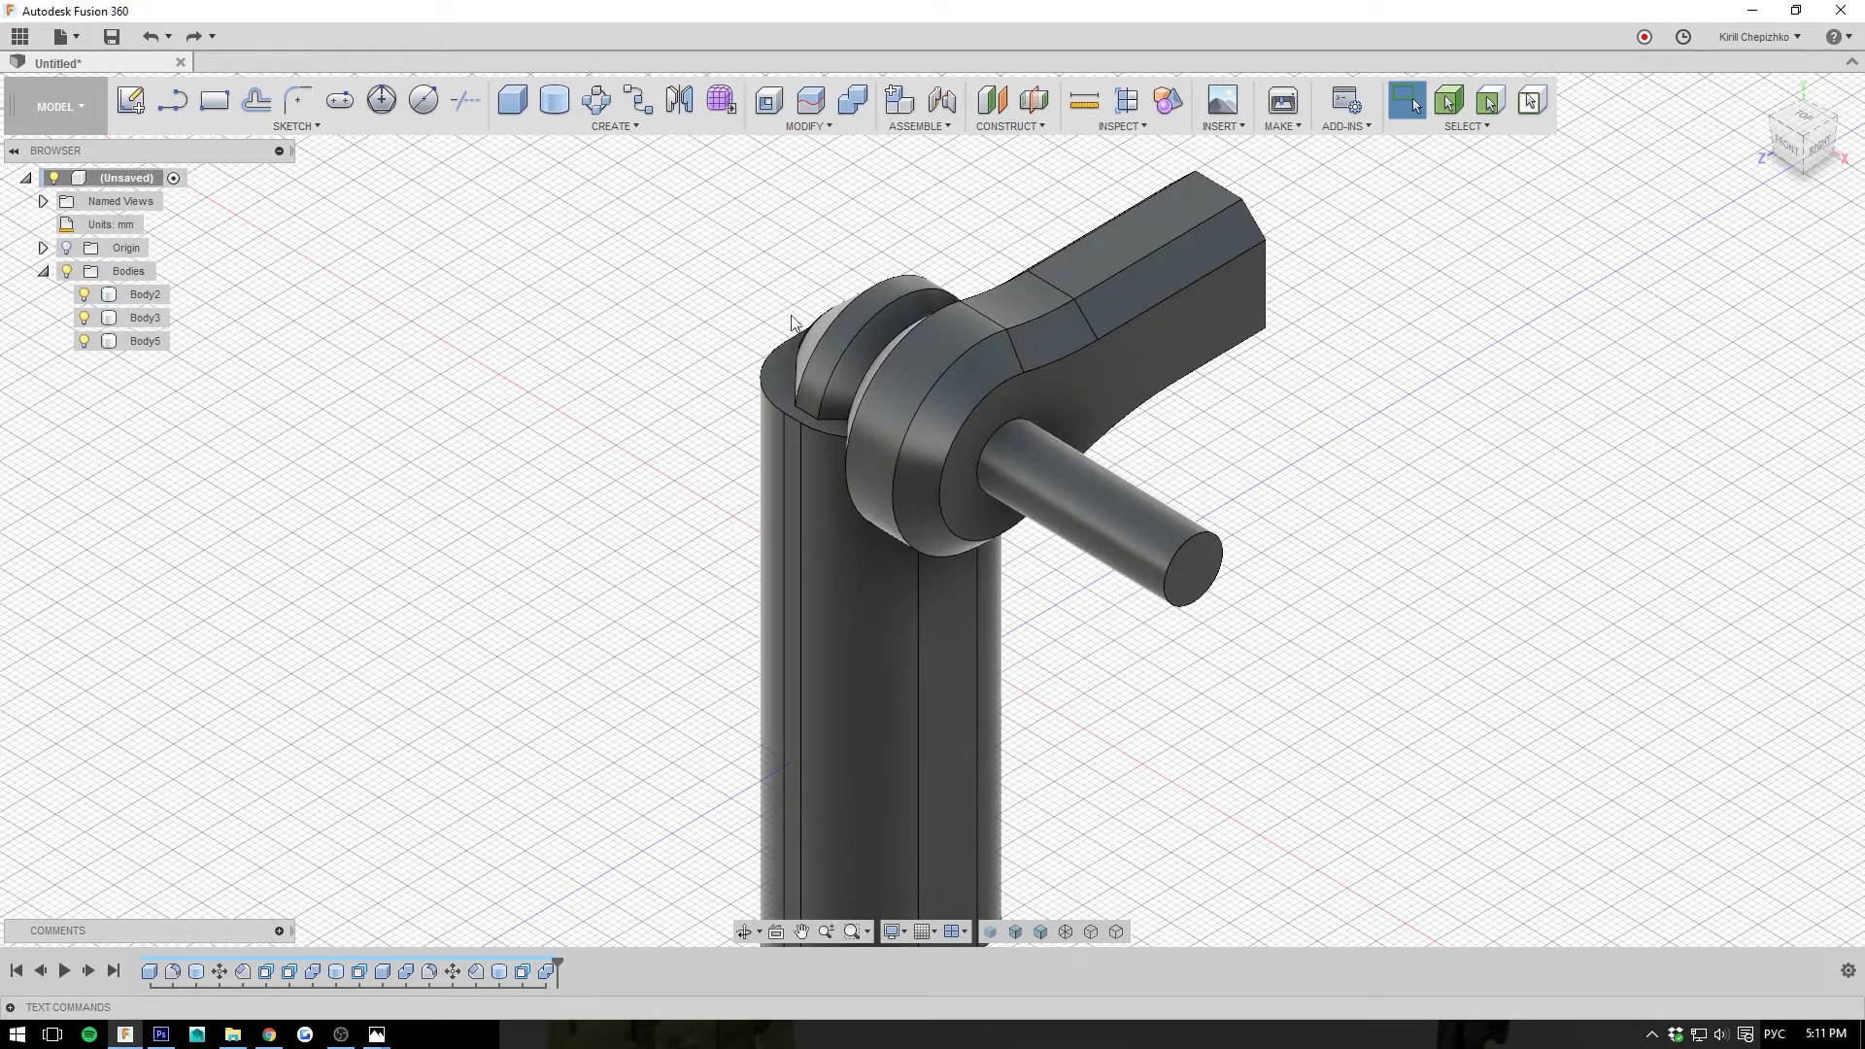
key(ctrl+z)
key(ctrl+z)
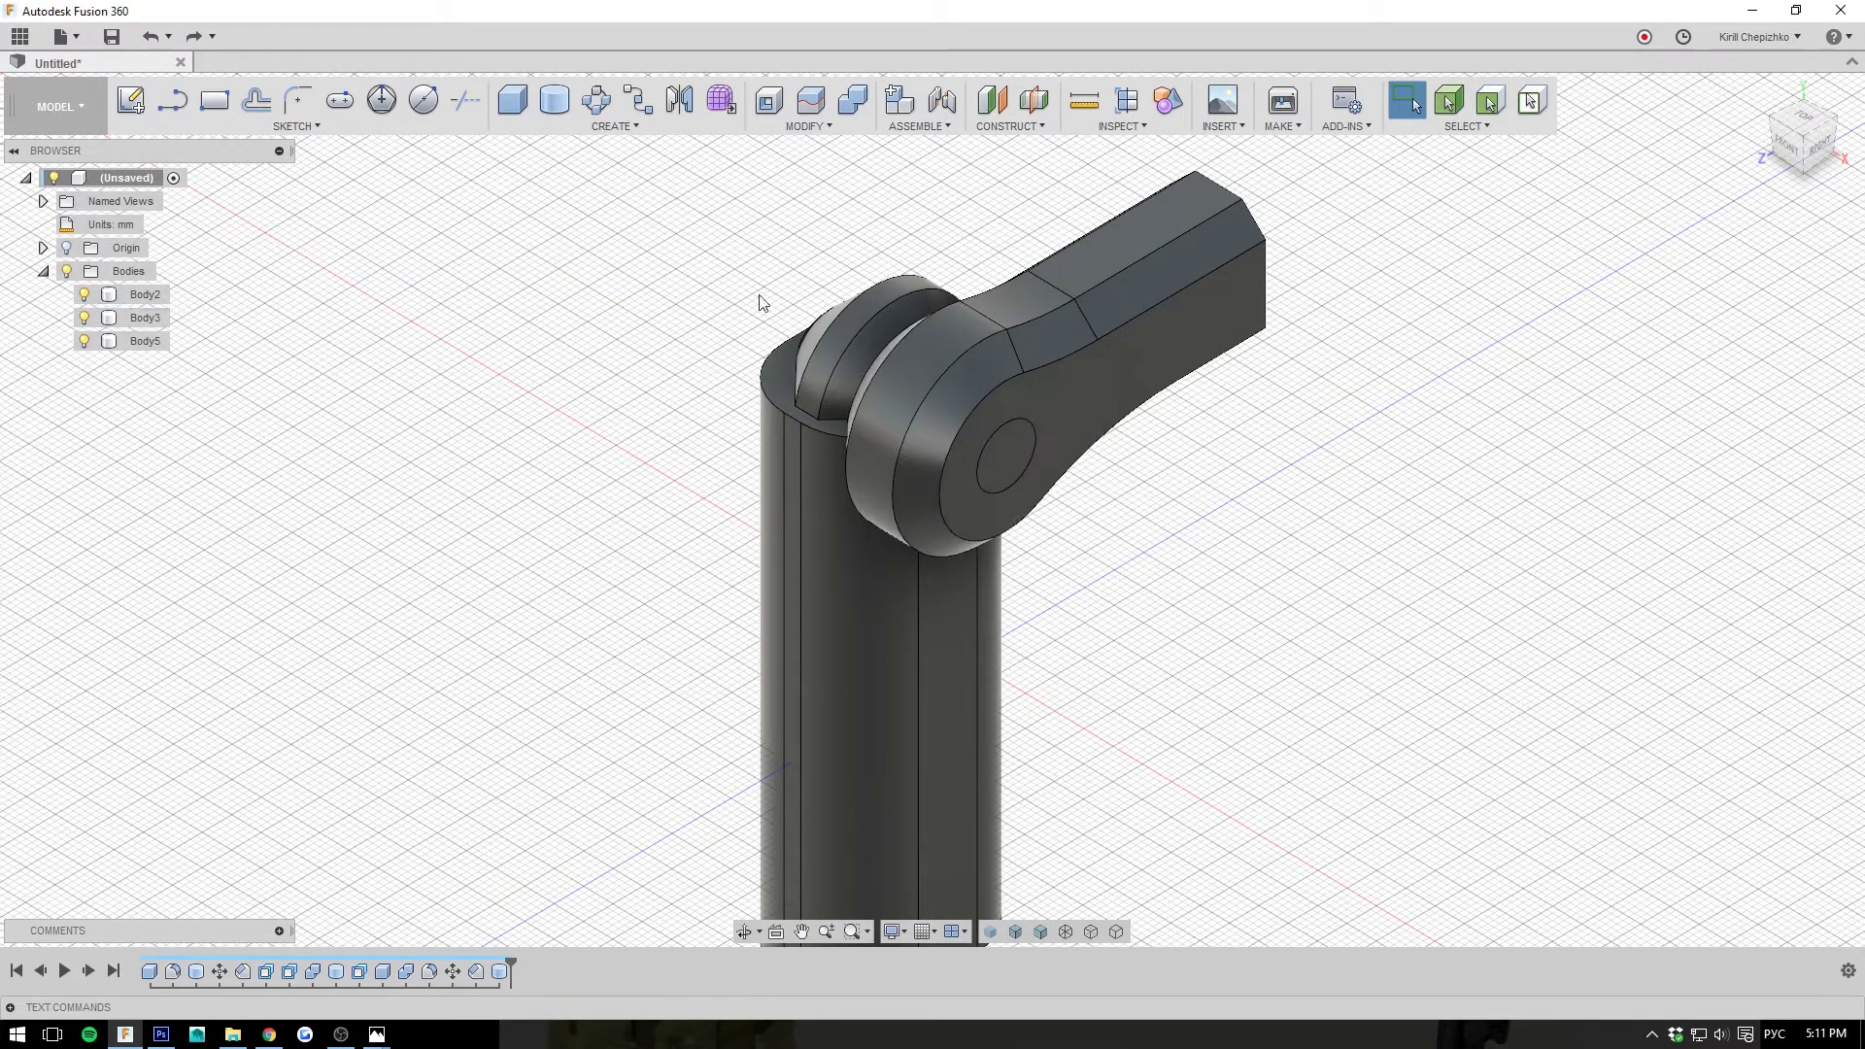
key(m)
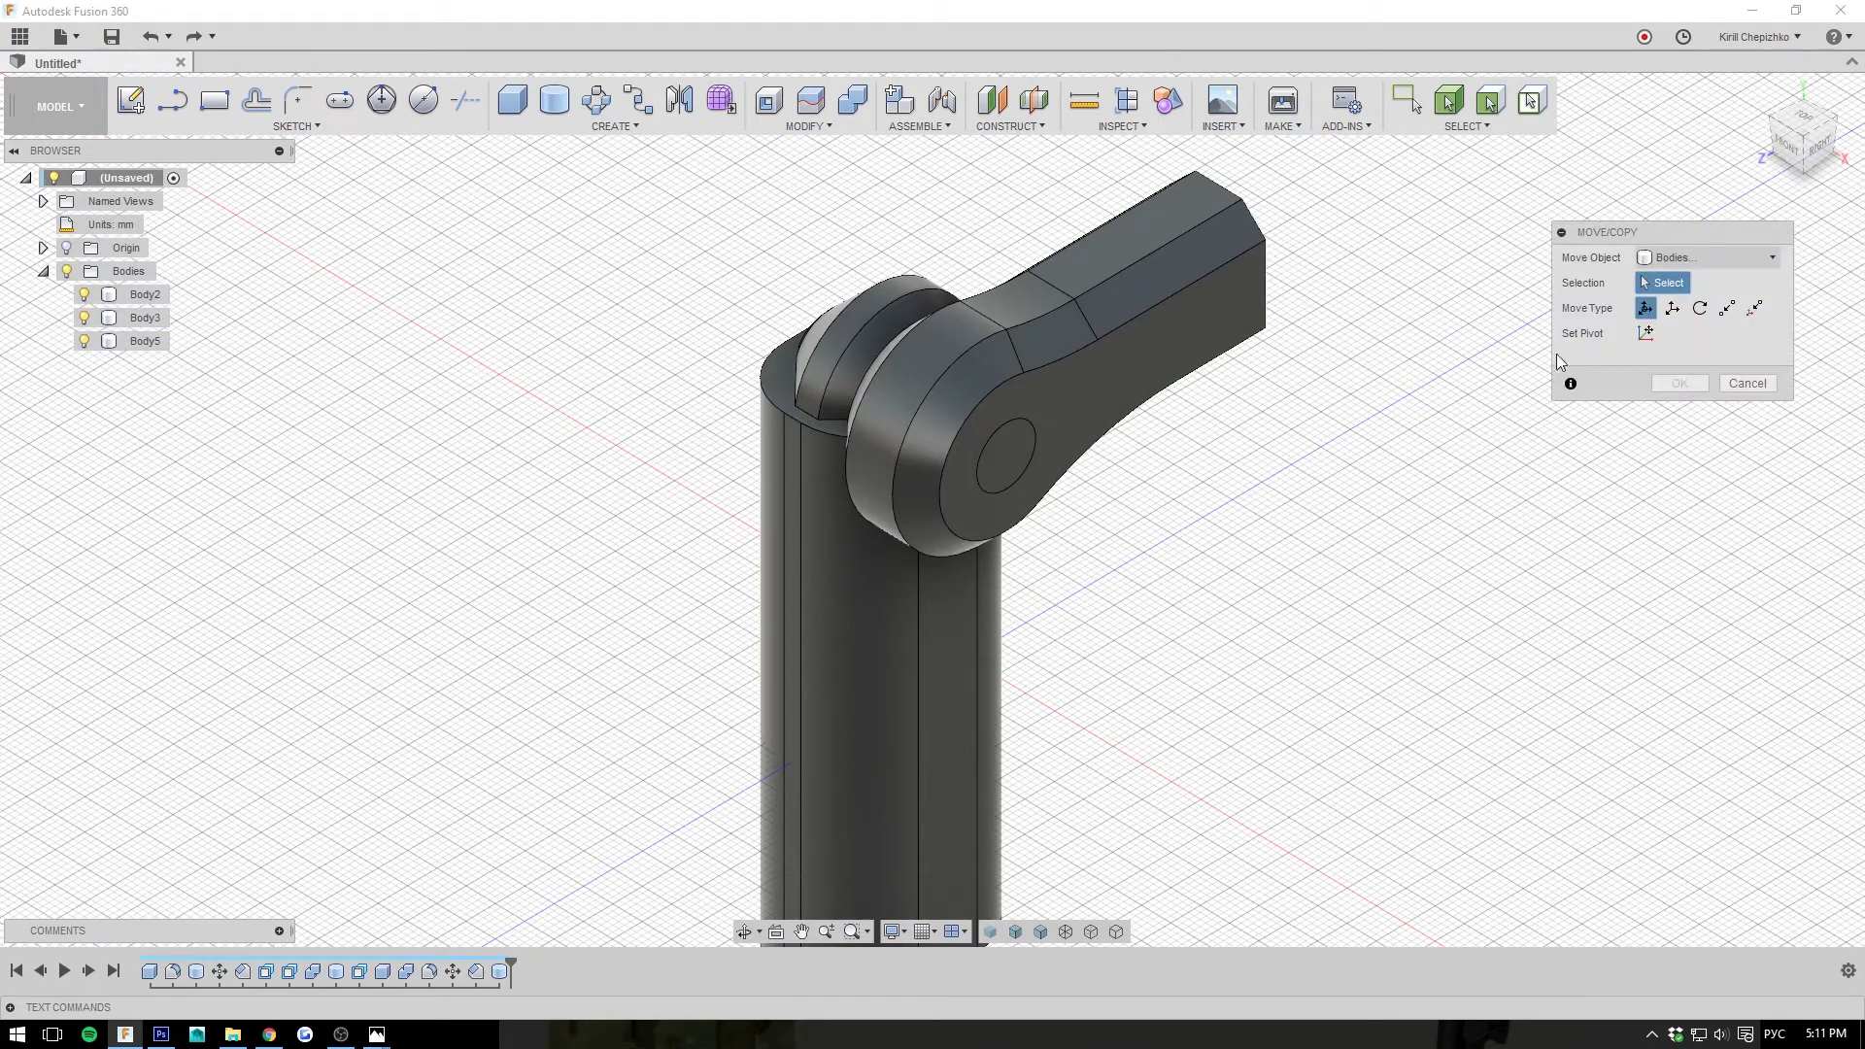
right_drag(1487, 462, 1157, 516)
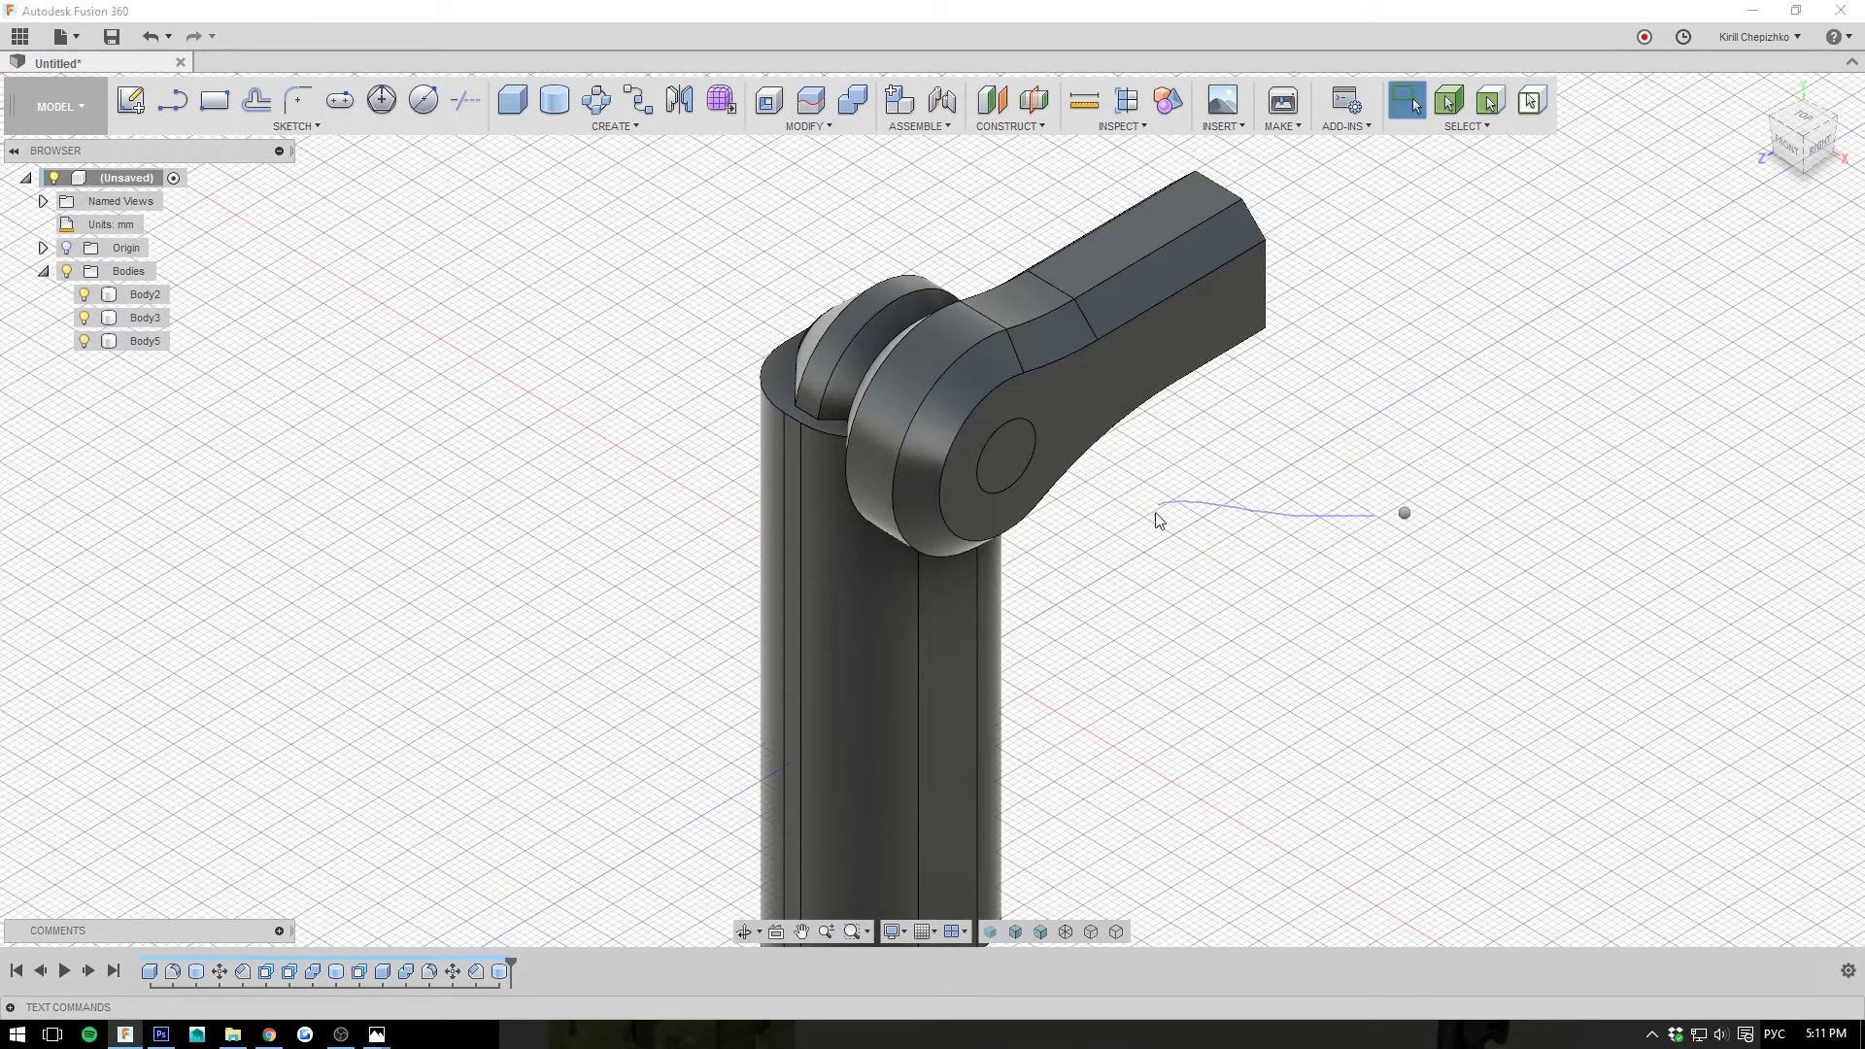
- Create a cylinder 8.2 mm in diameter and 39 mm high on the lever's flat outer face as a New Body
key(c)
click(960, 482)
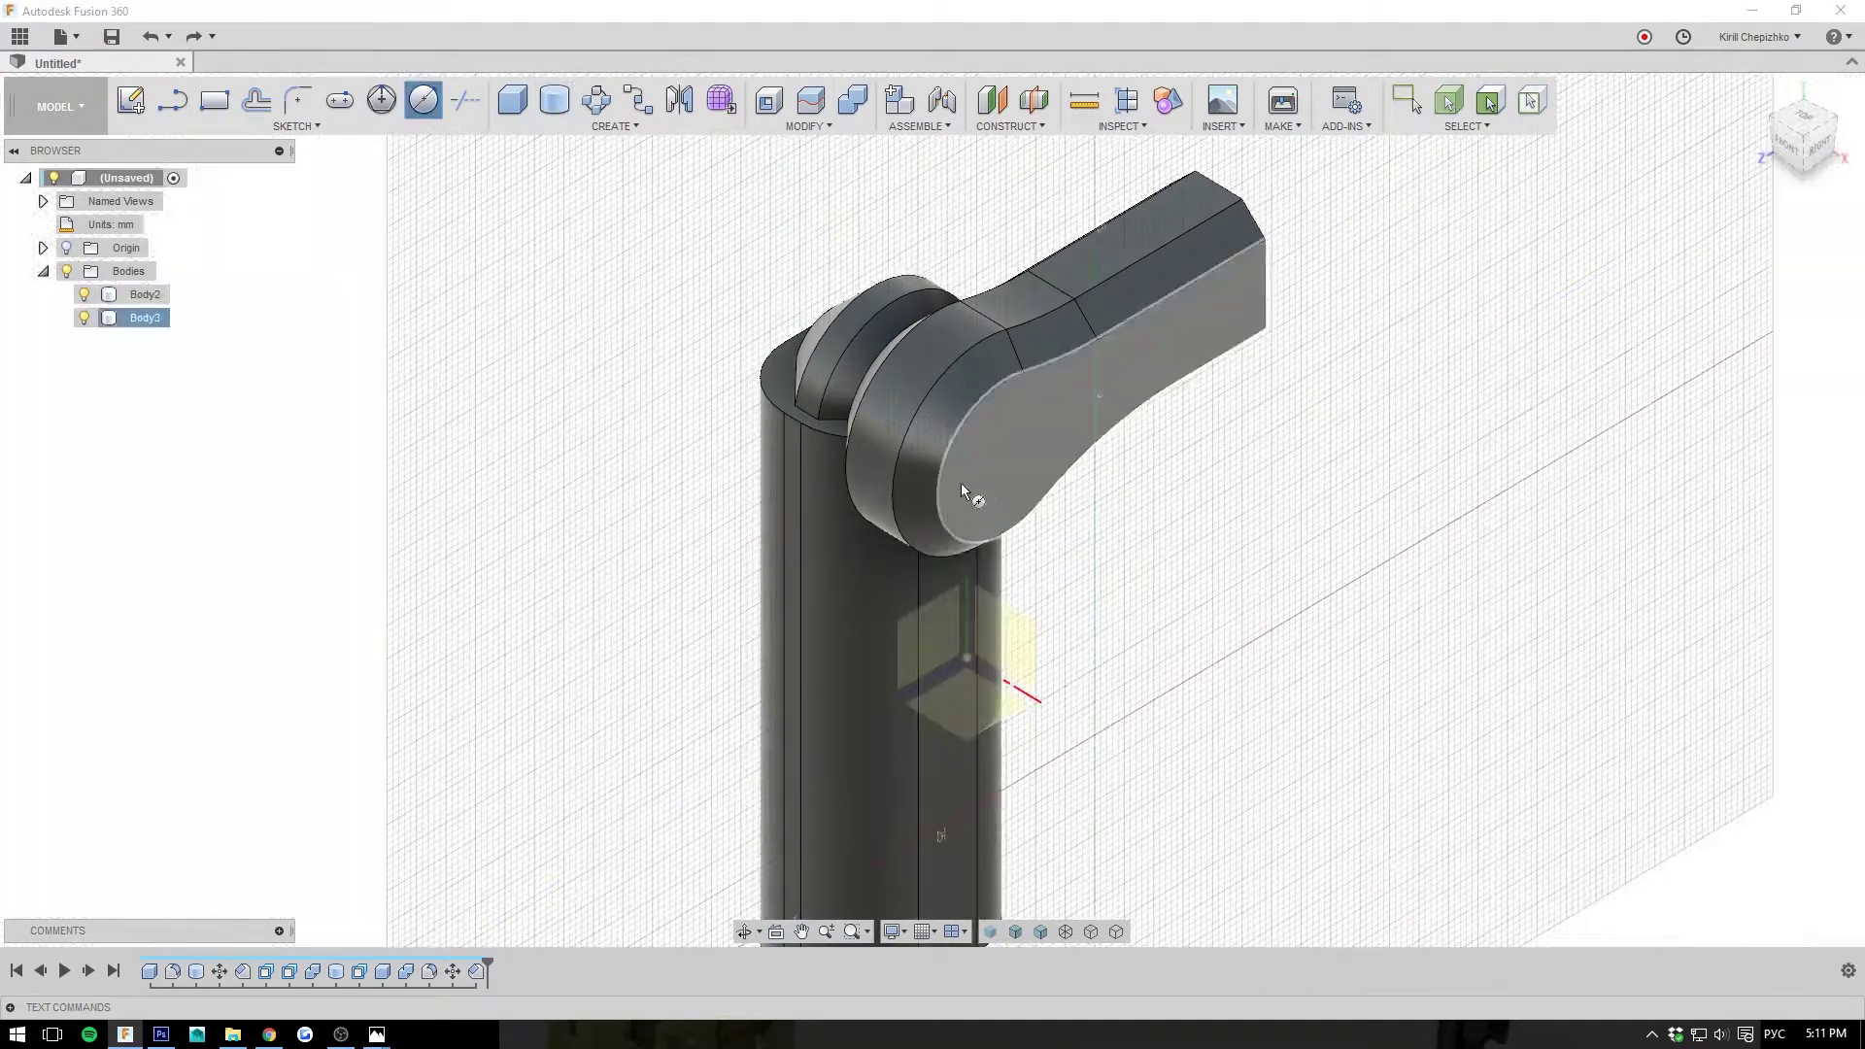
click(998, 461)
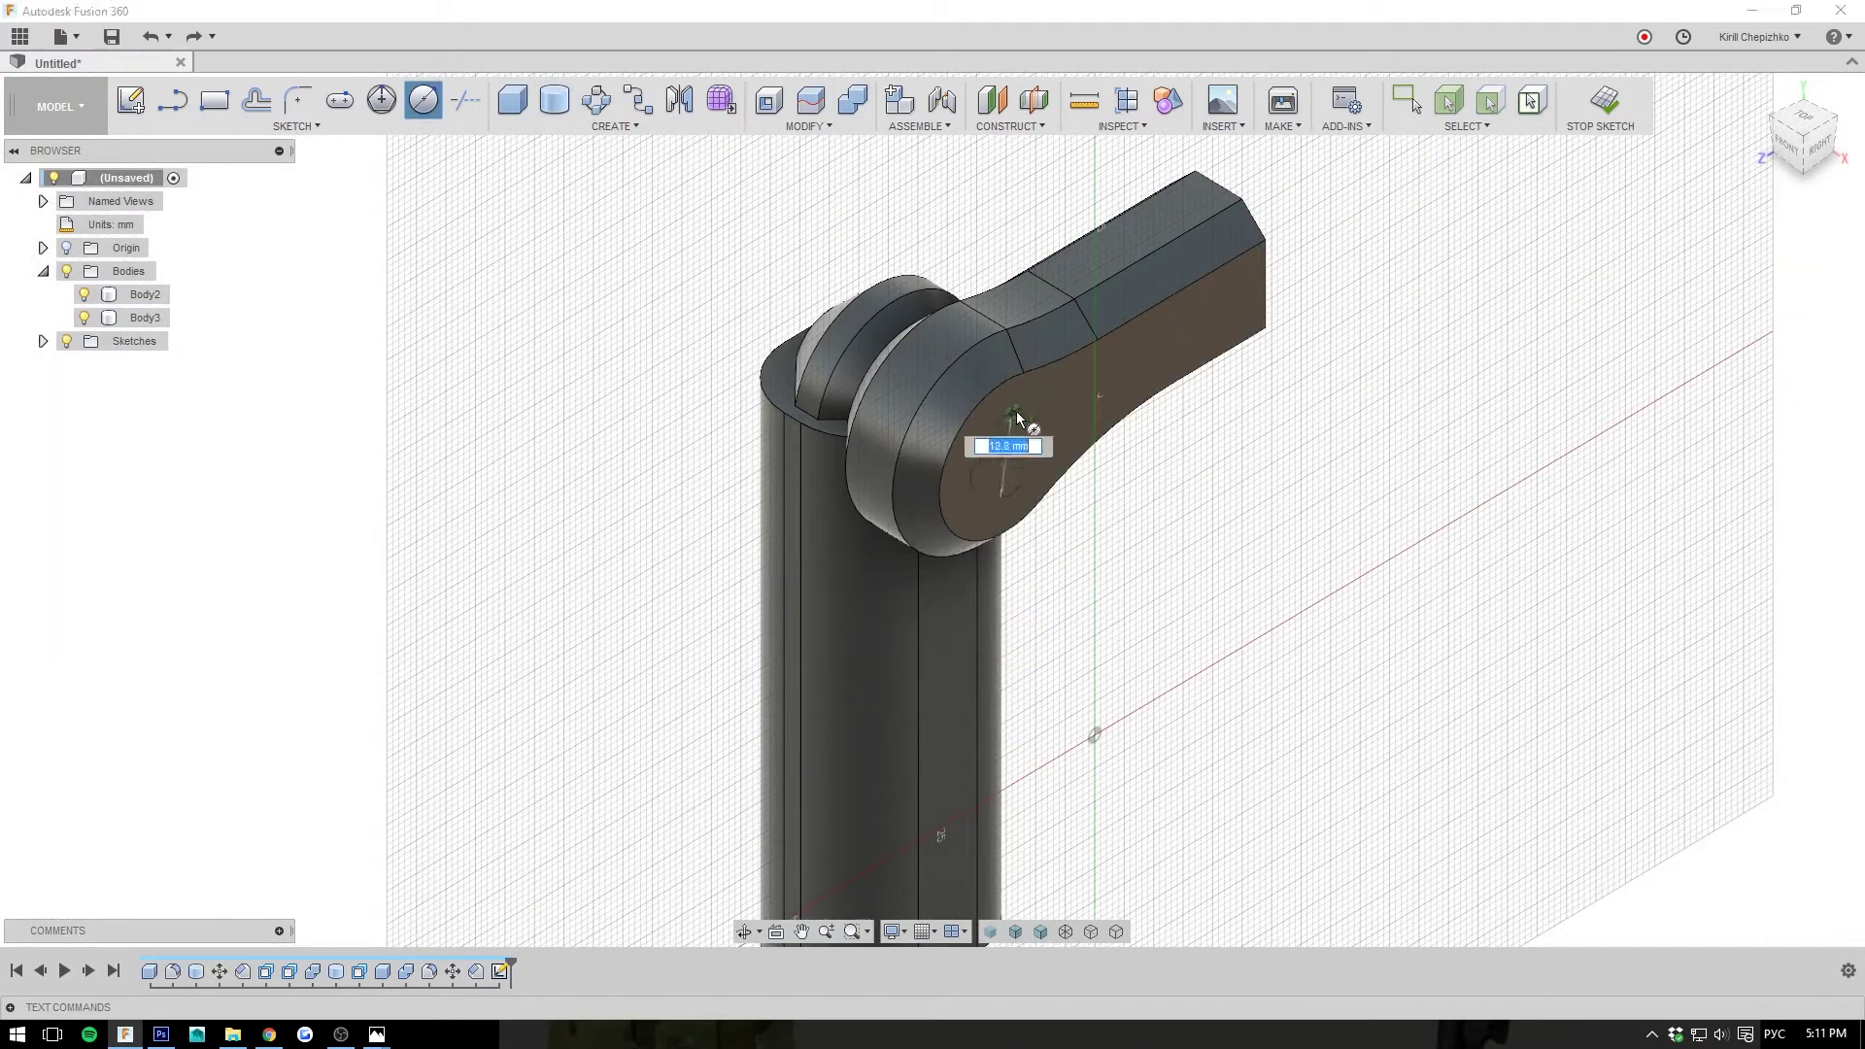
click(1016, 418)
drag(1038, 462, 1249, 602)
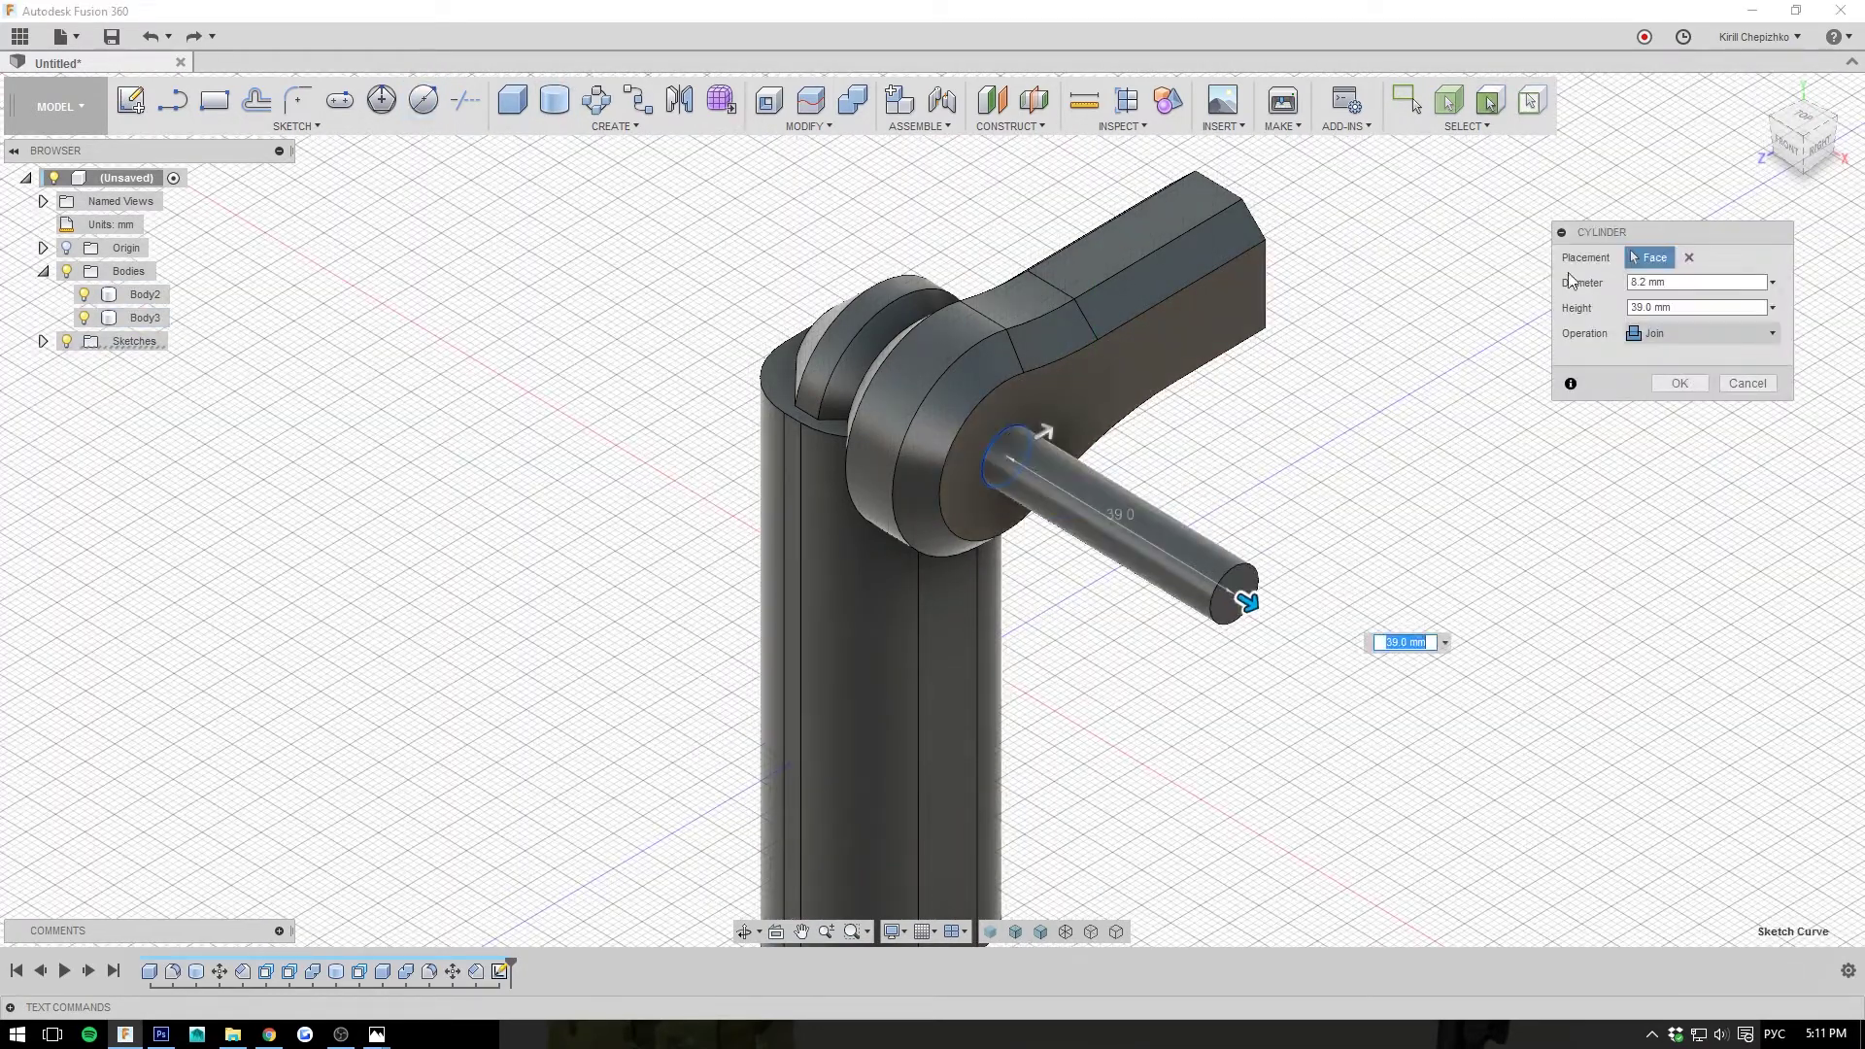
click(1772, 333)
click(1661, 354)
click(1680, 382)
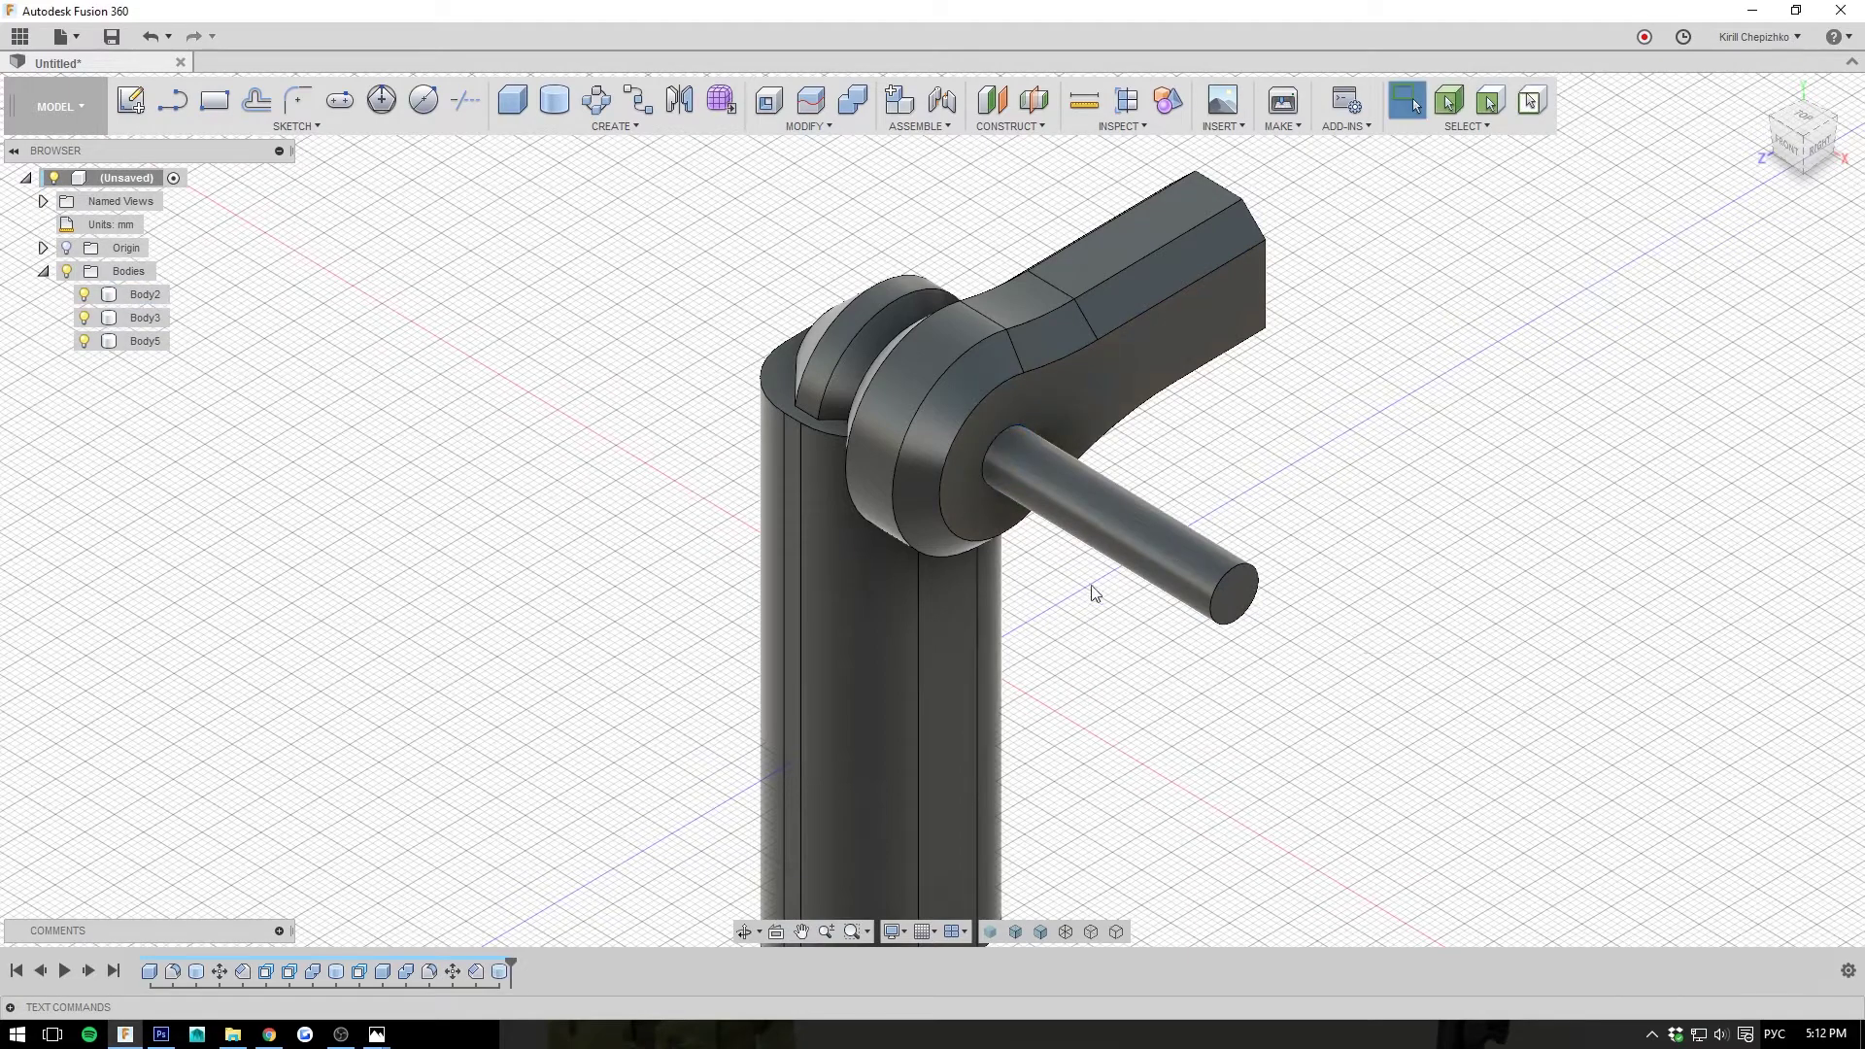
- Move the cylinder body -32 mm along Z so it passes through the lever and post head
right_click(1125, 581)
click(1238, 575)
click(1709, 257)
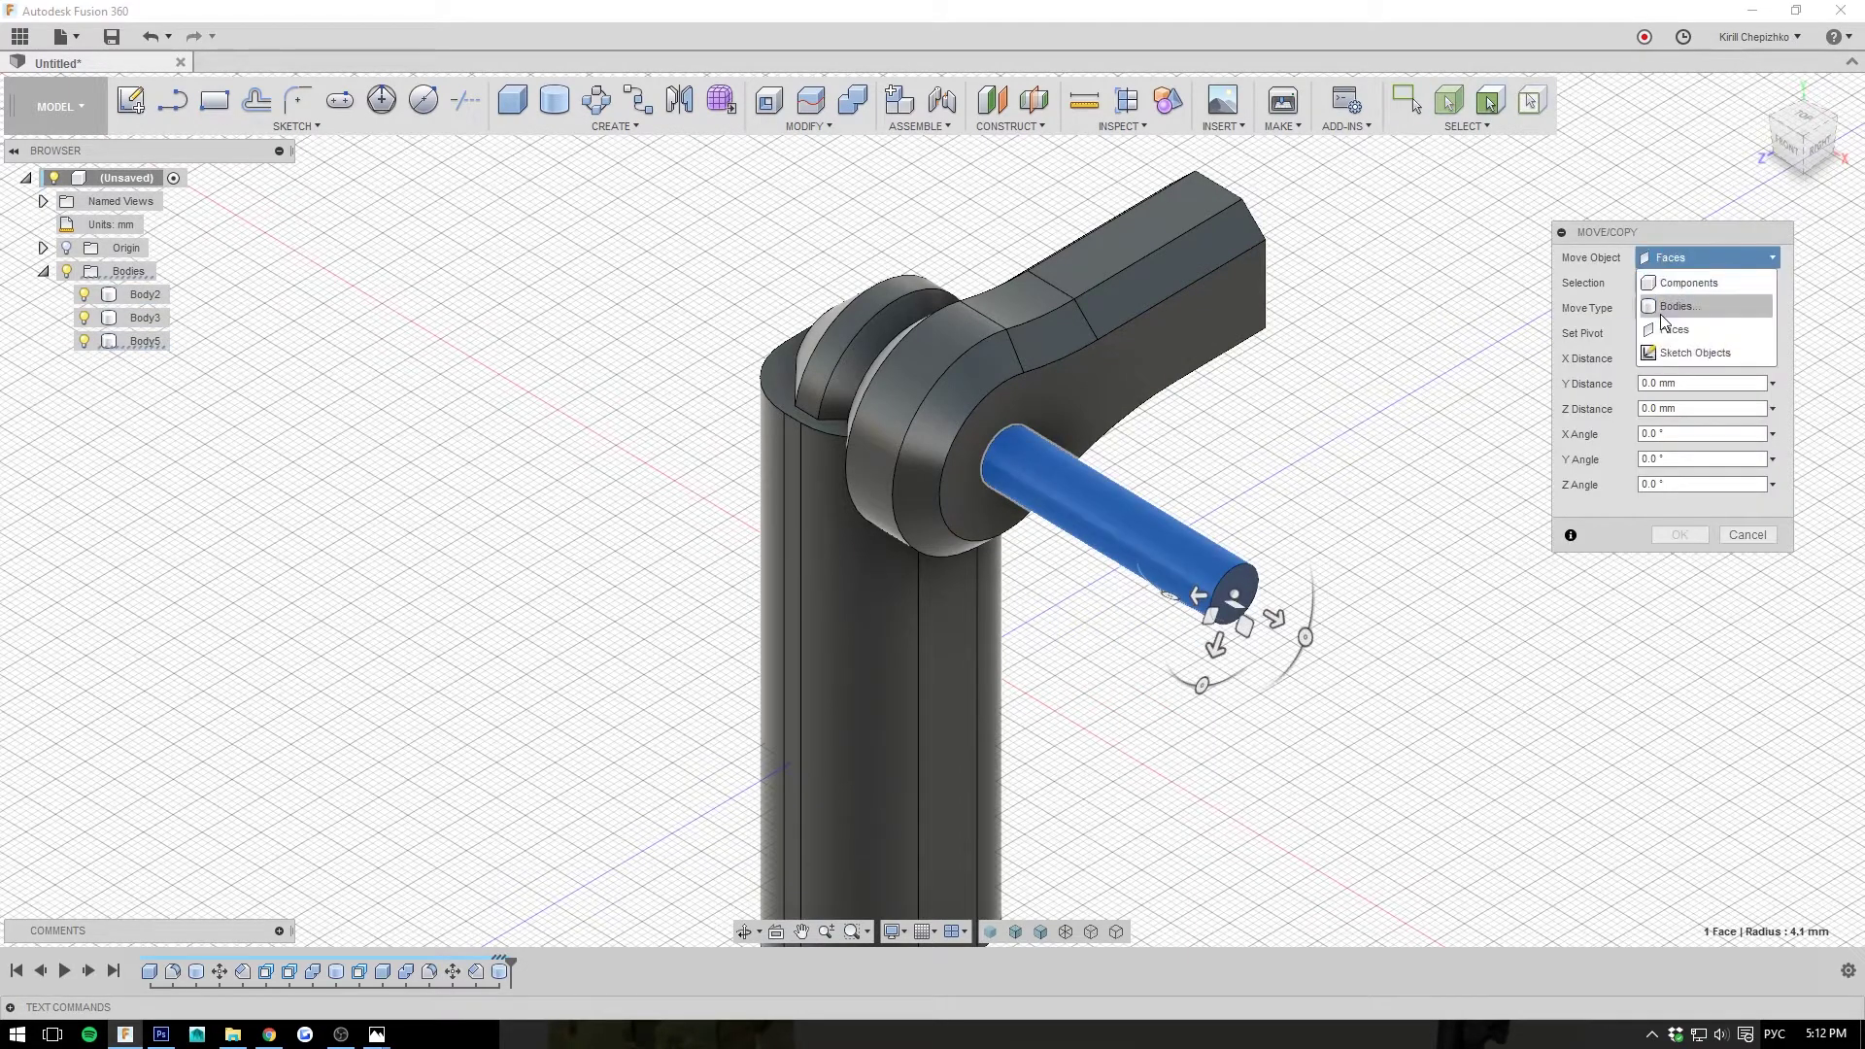
click(1676, 282)
click(1158, 551)
drag(1274, 618, 1060, 534)
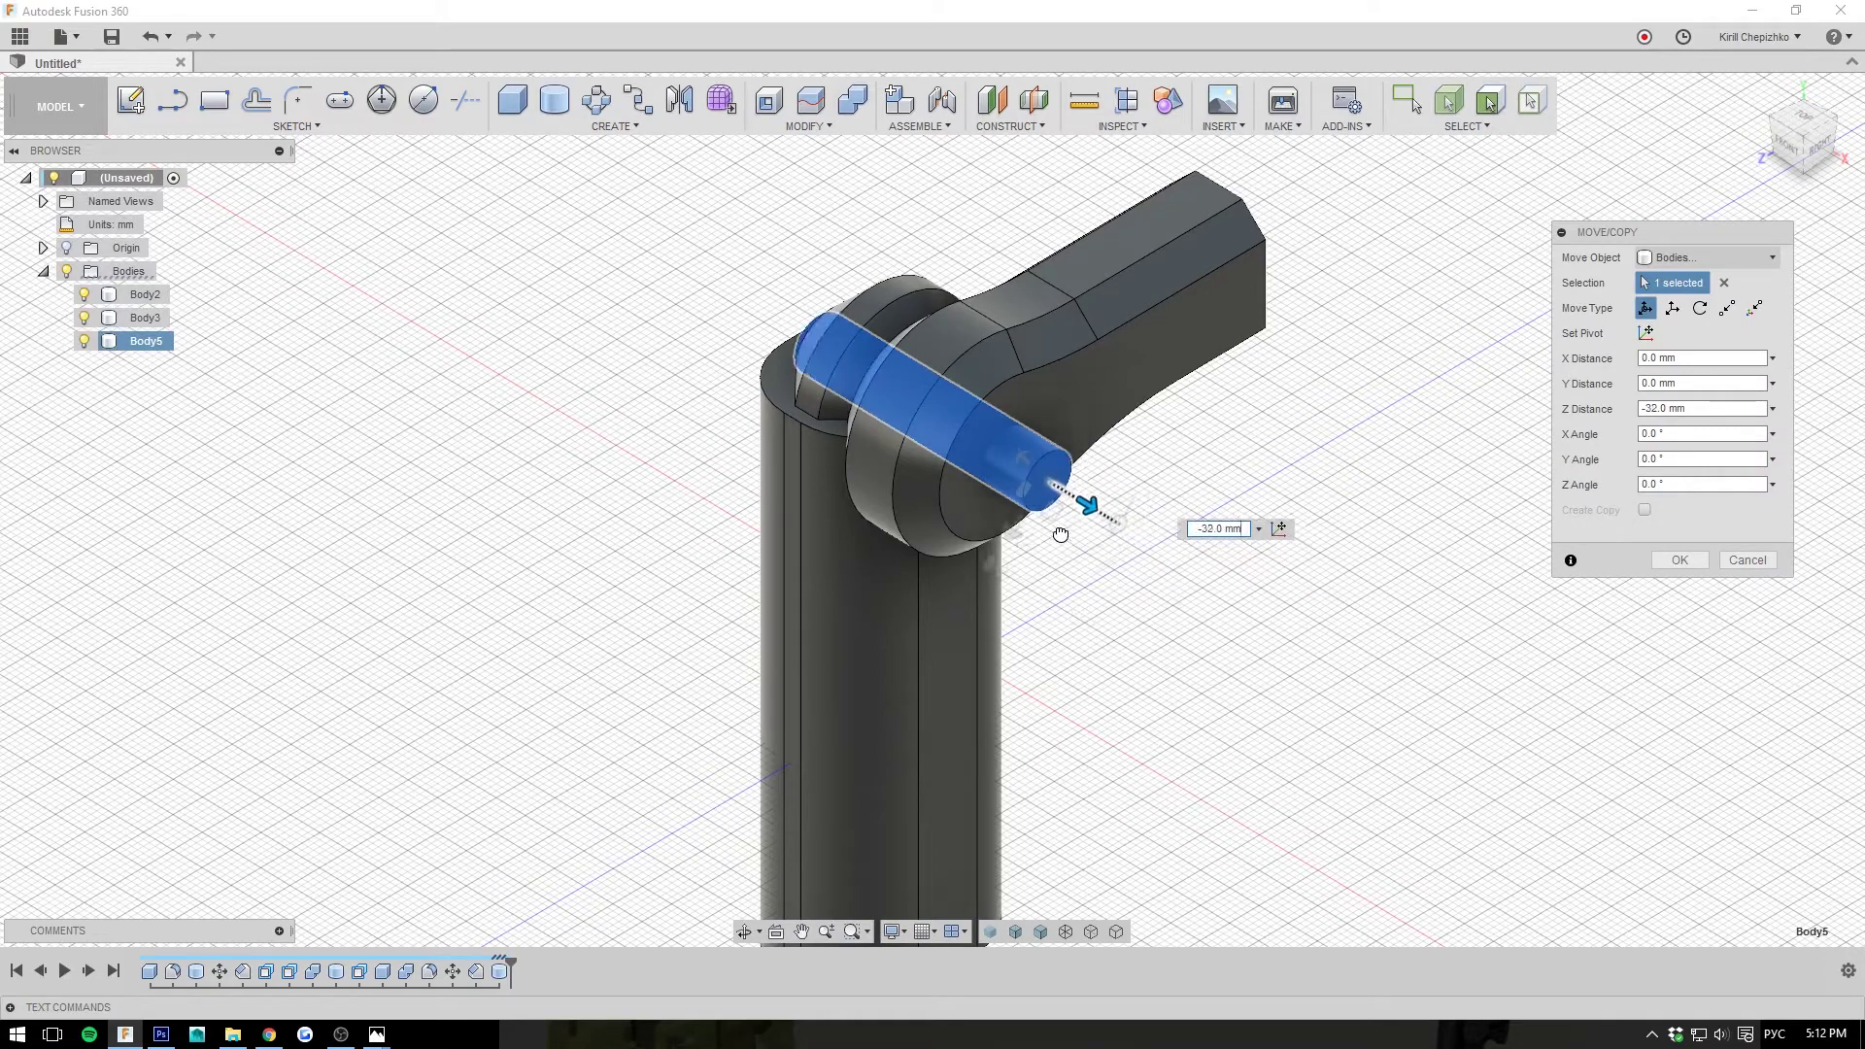
click(1679, 559)
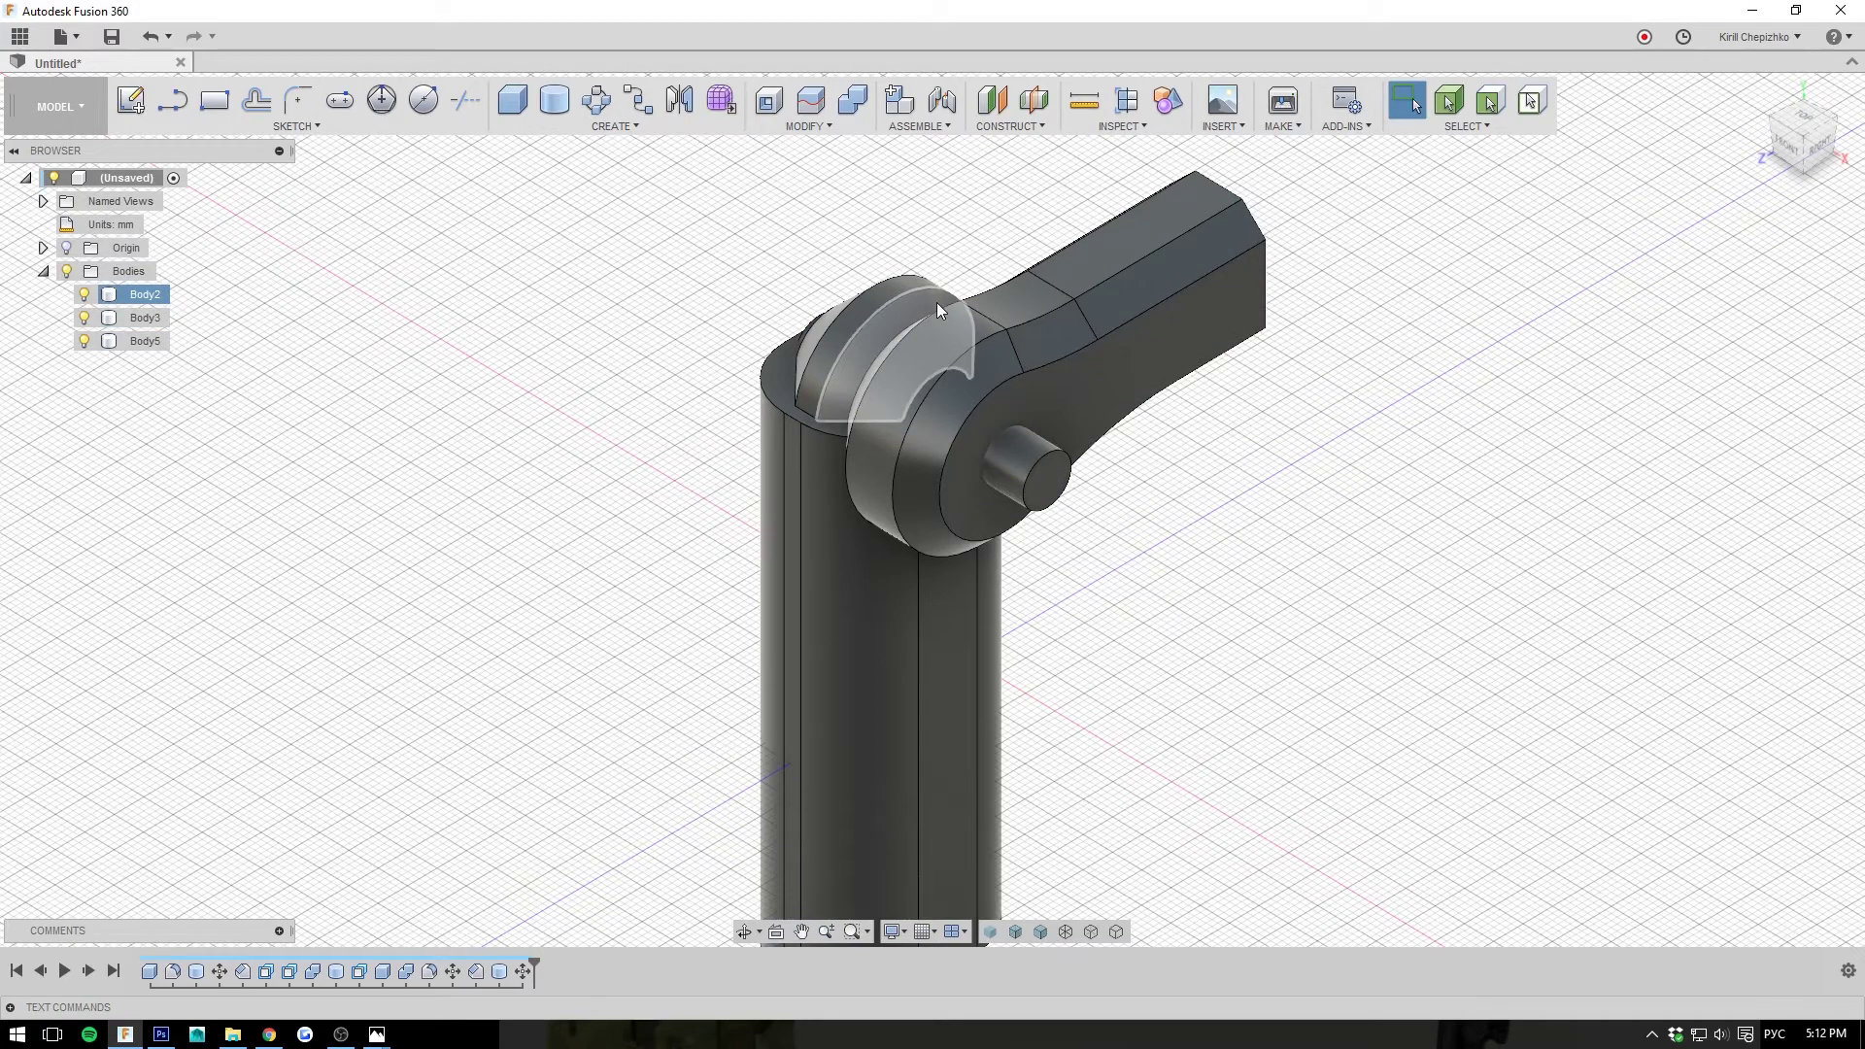
- Try to join the moved cylinder to the lever body, keeping the tool body
click(853, 100)
click(1103, 444)
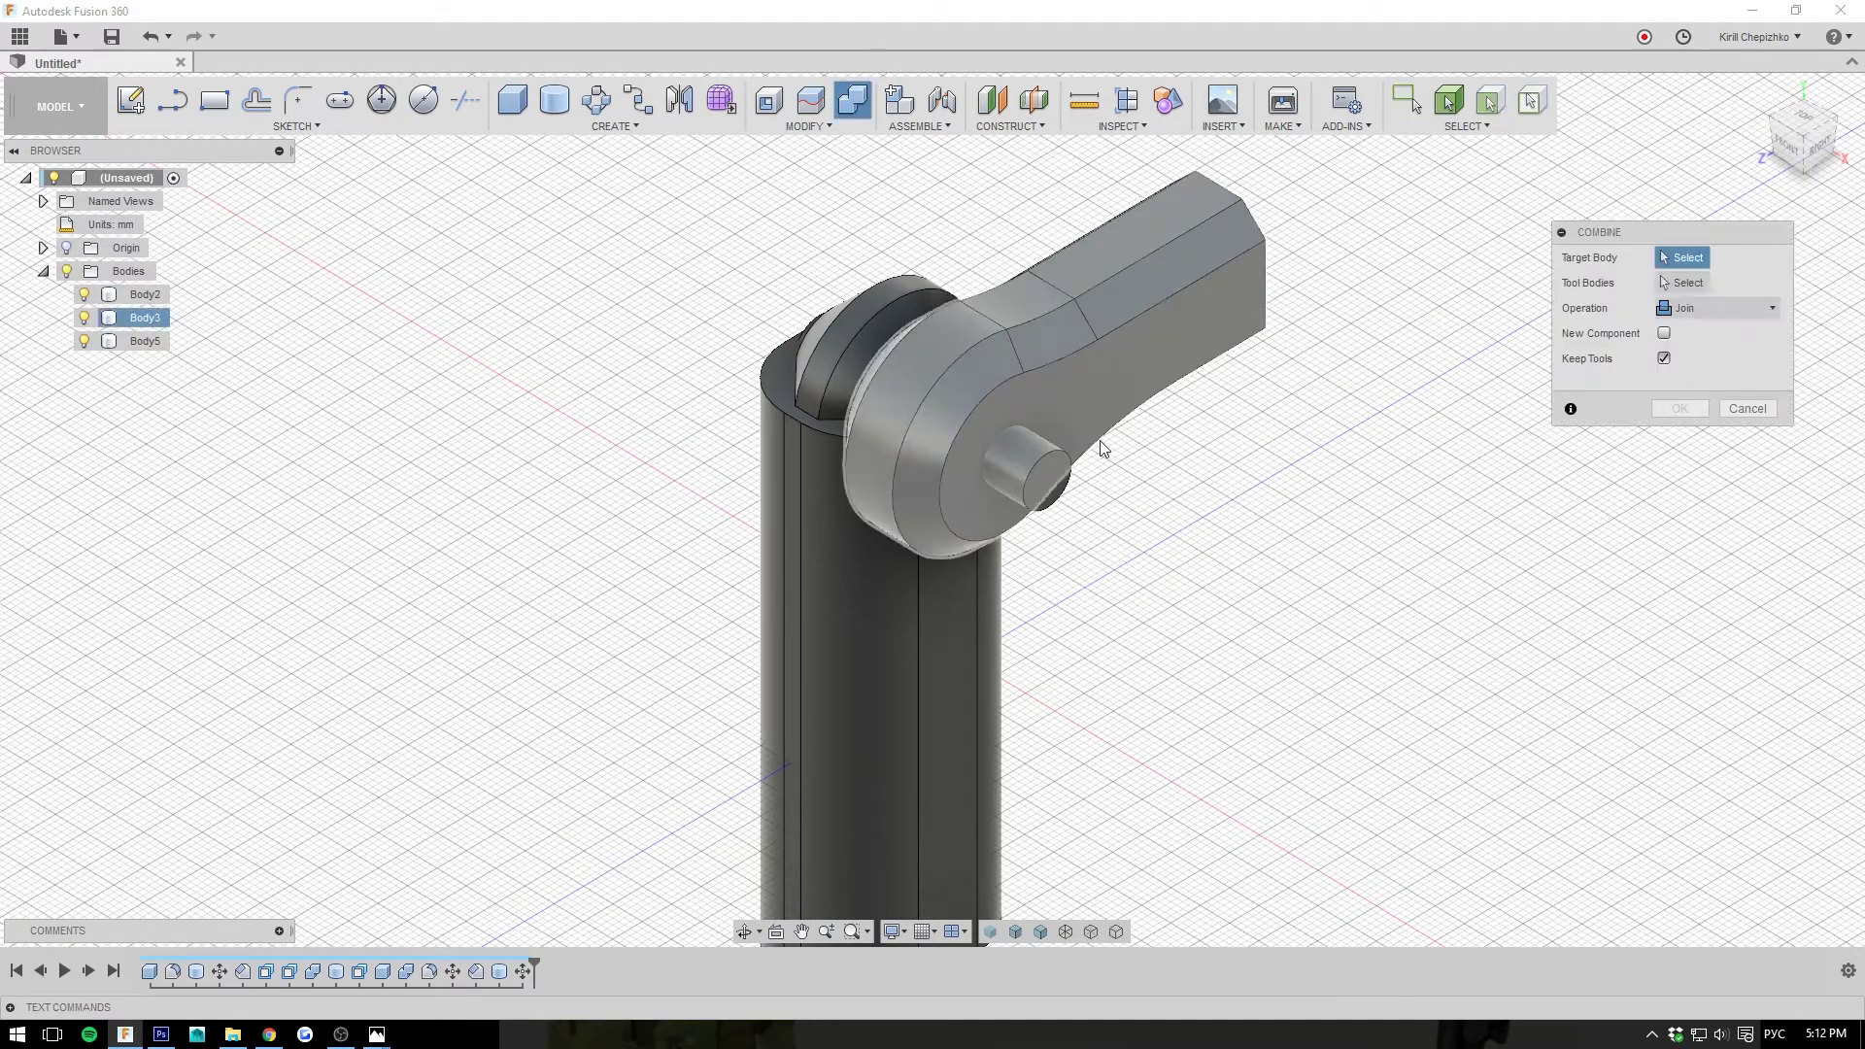
click(1027, 474)
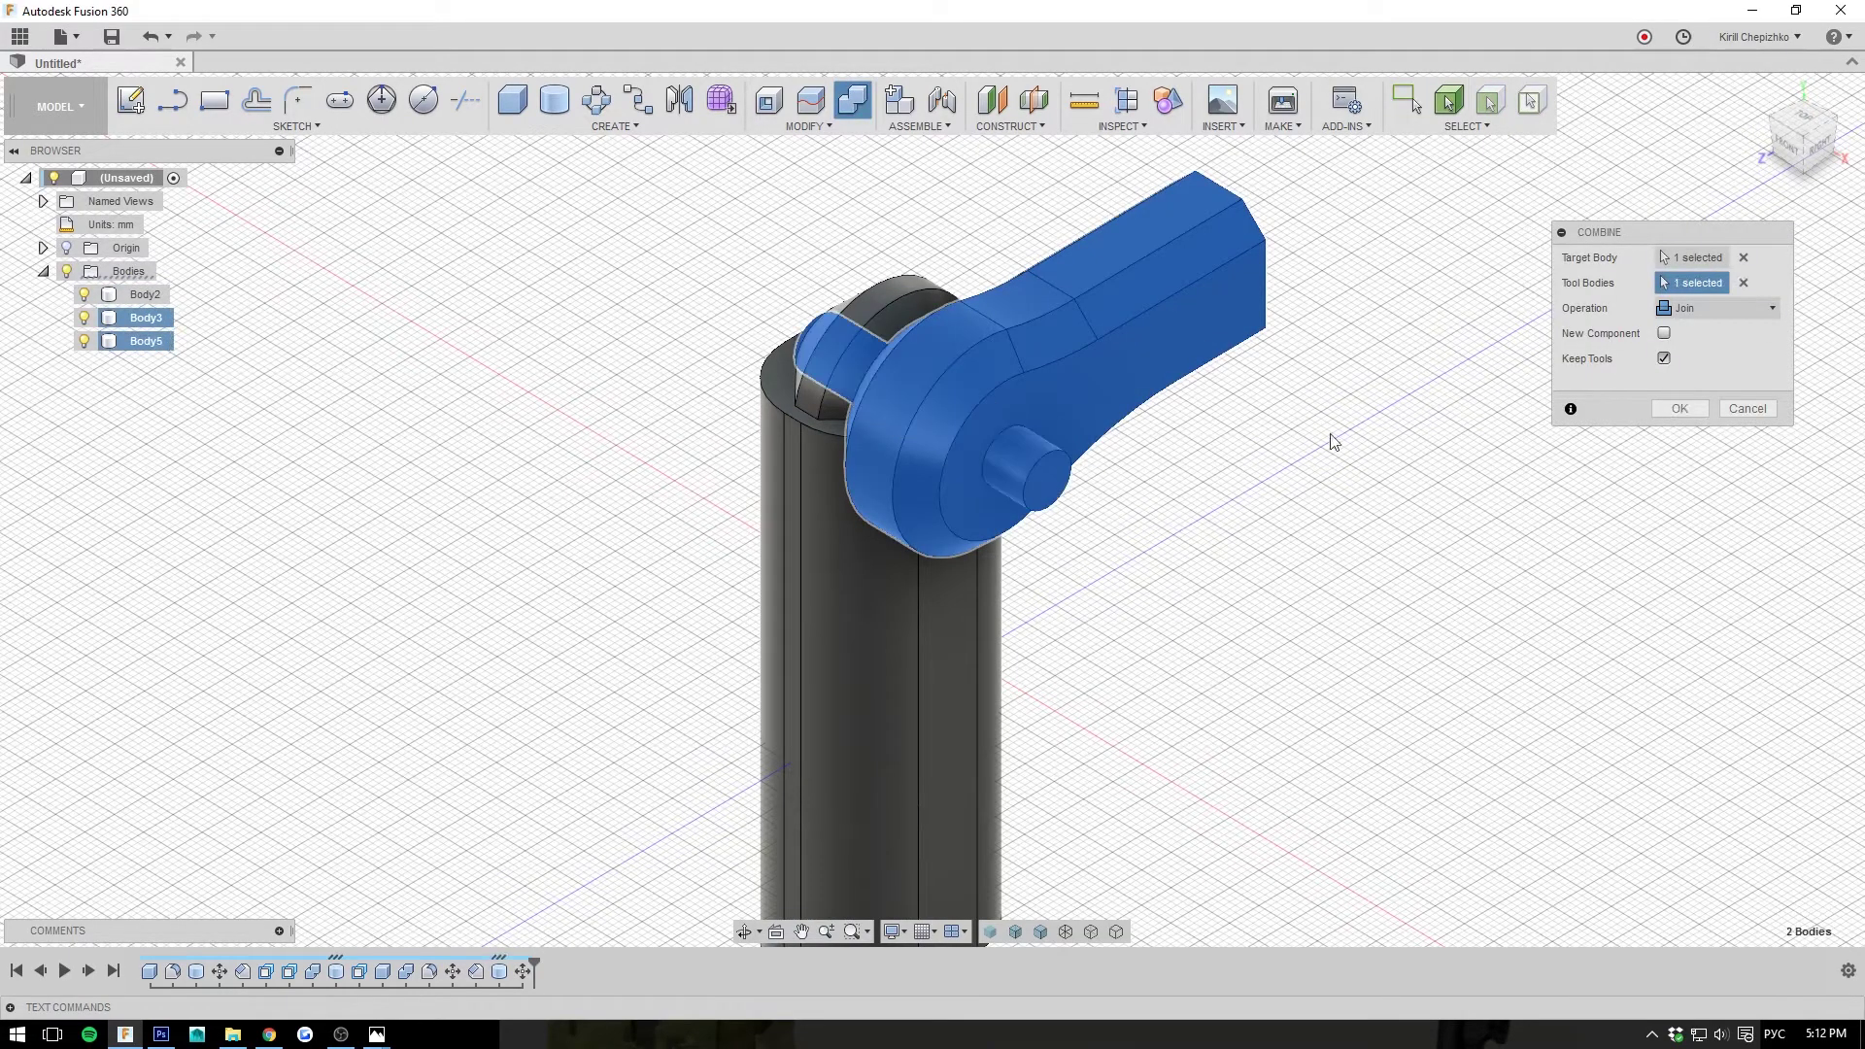
click(1680, 408)
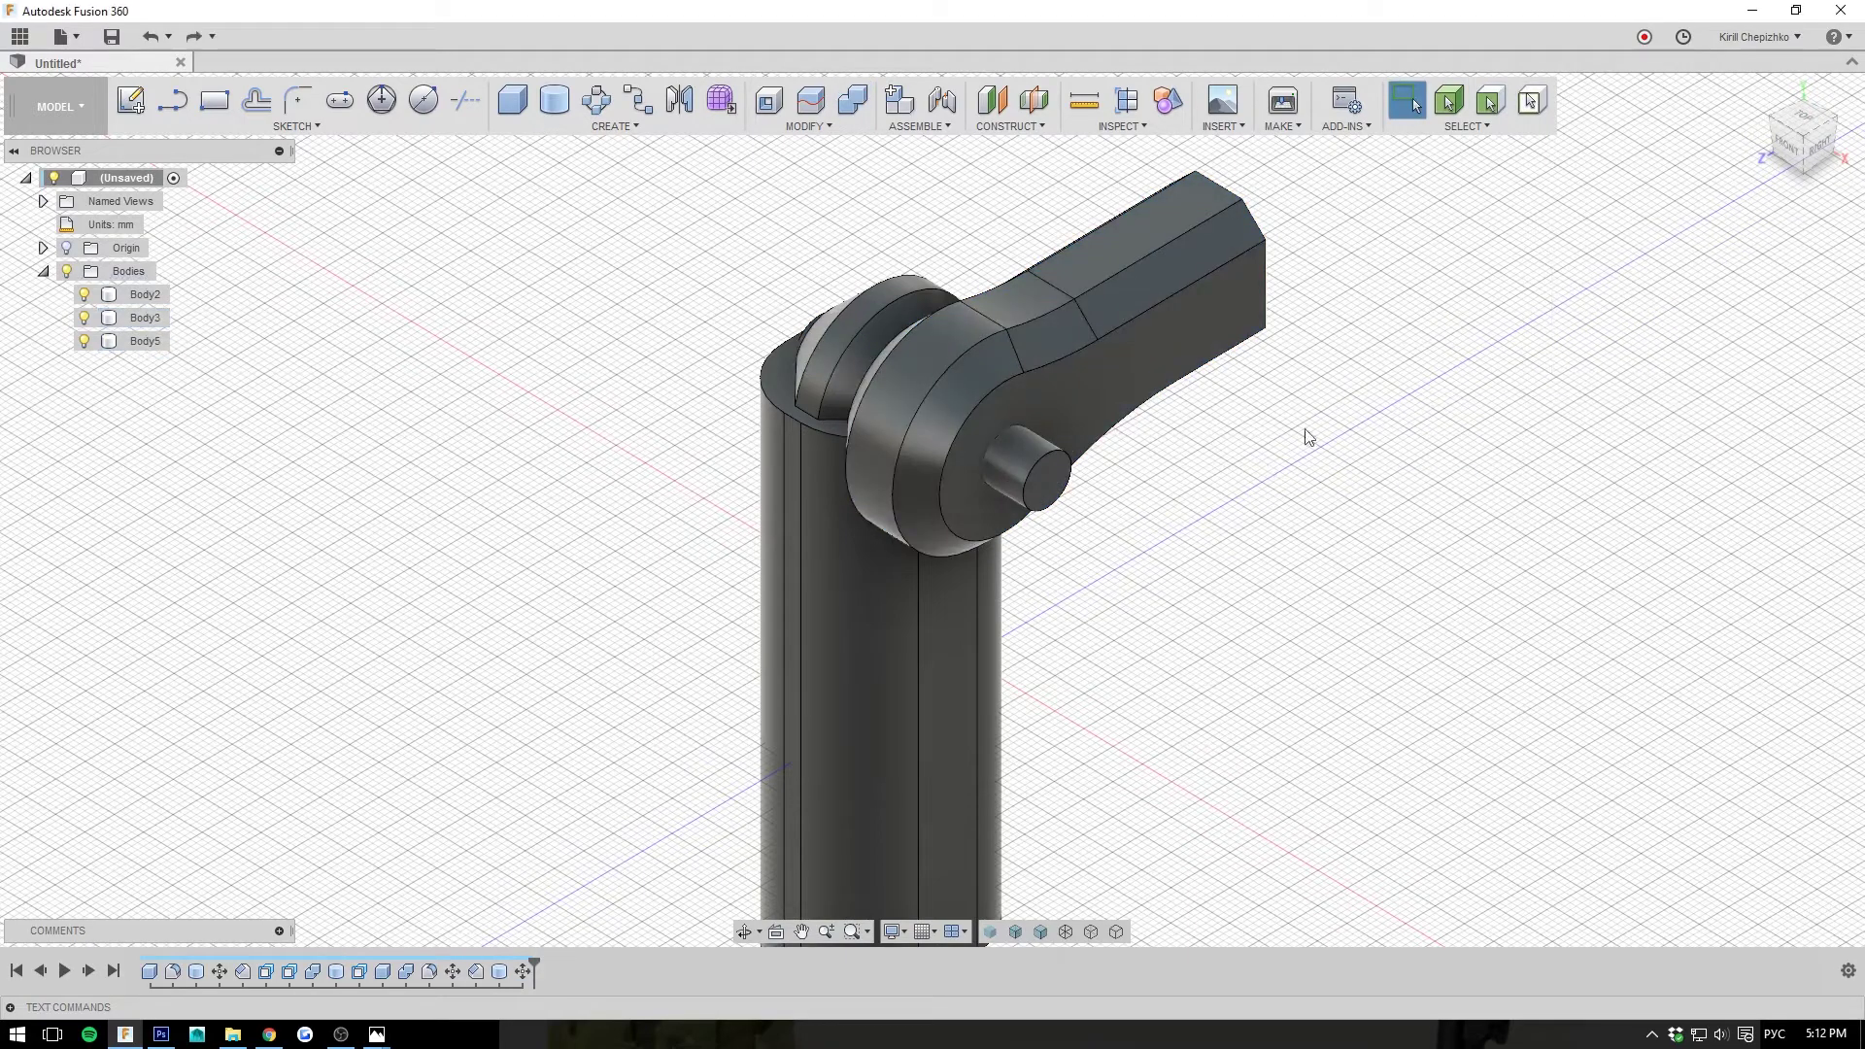
- Cut the cylinder out of the lever body with Combine, keeping the tool body
click(853, 99)
click(1028, 398)
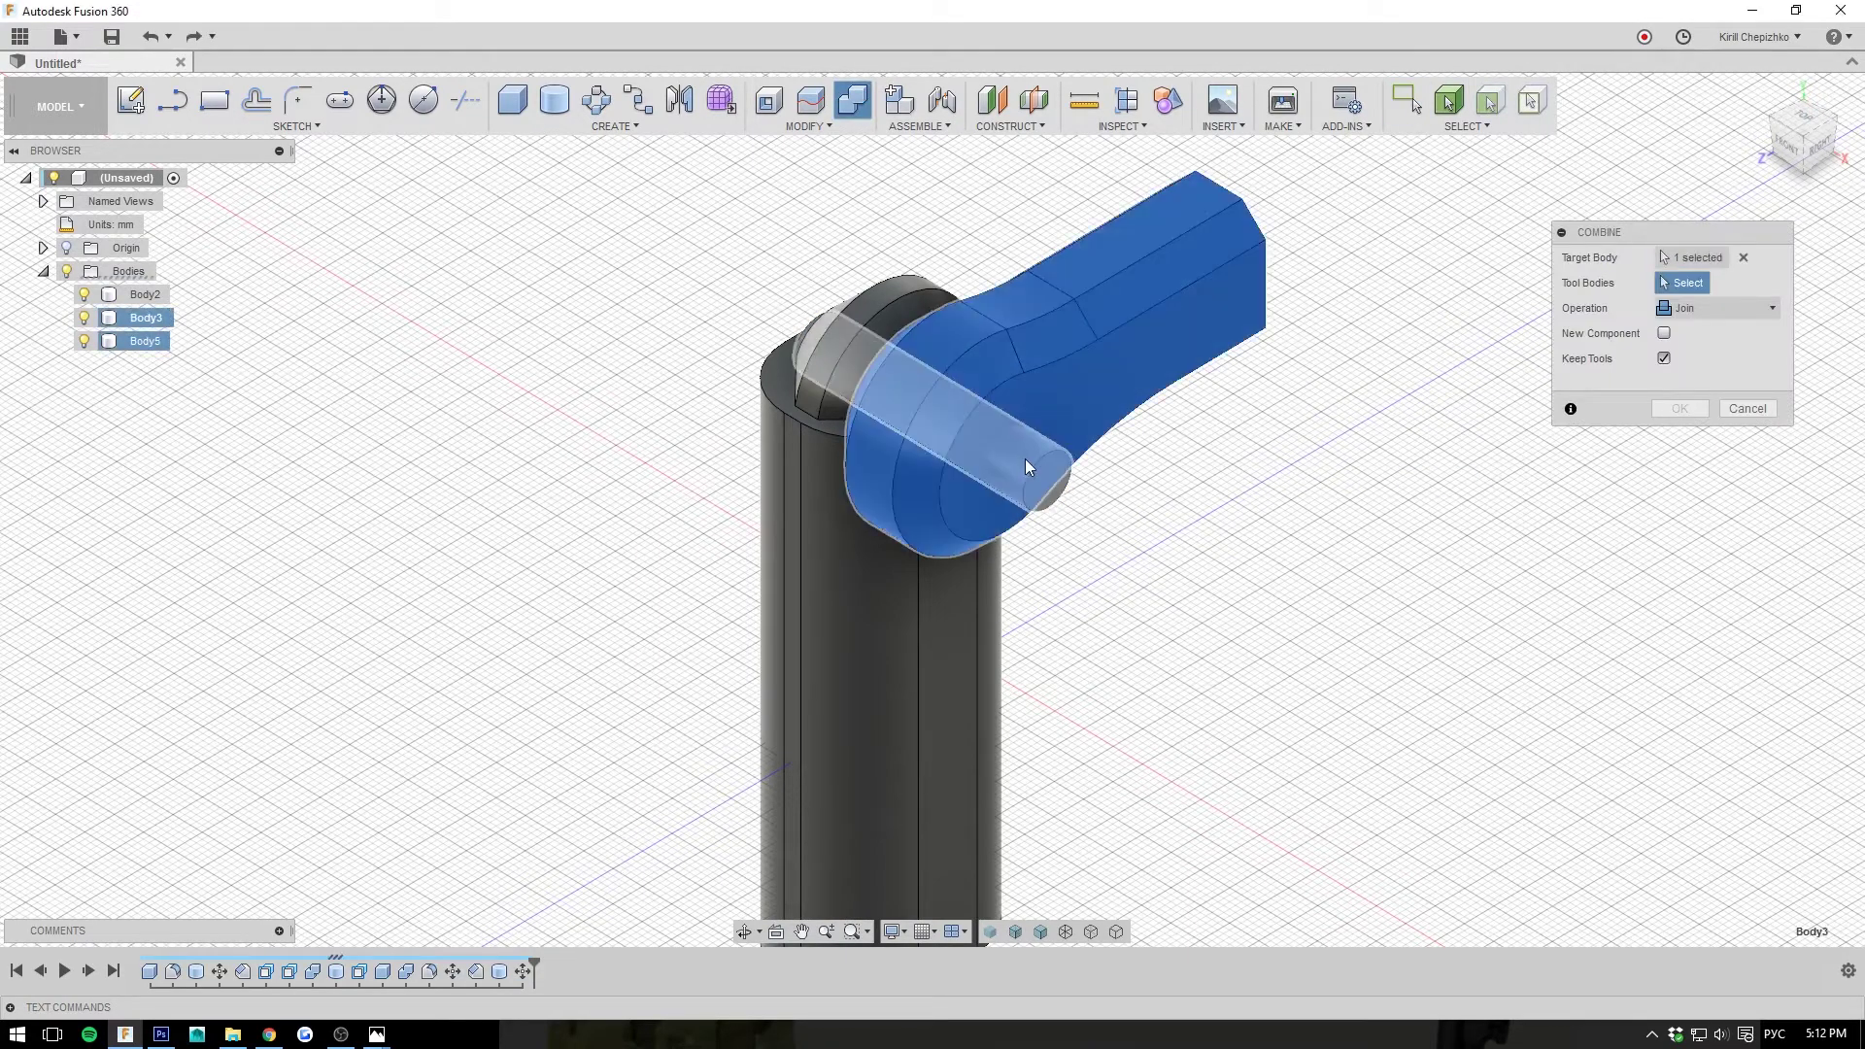
click(1024, 458)
click(1772, 309)
click(1695, 354)
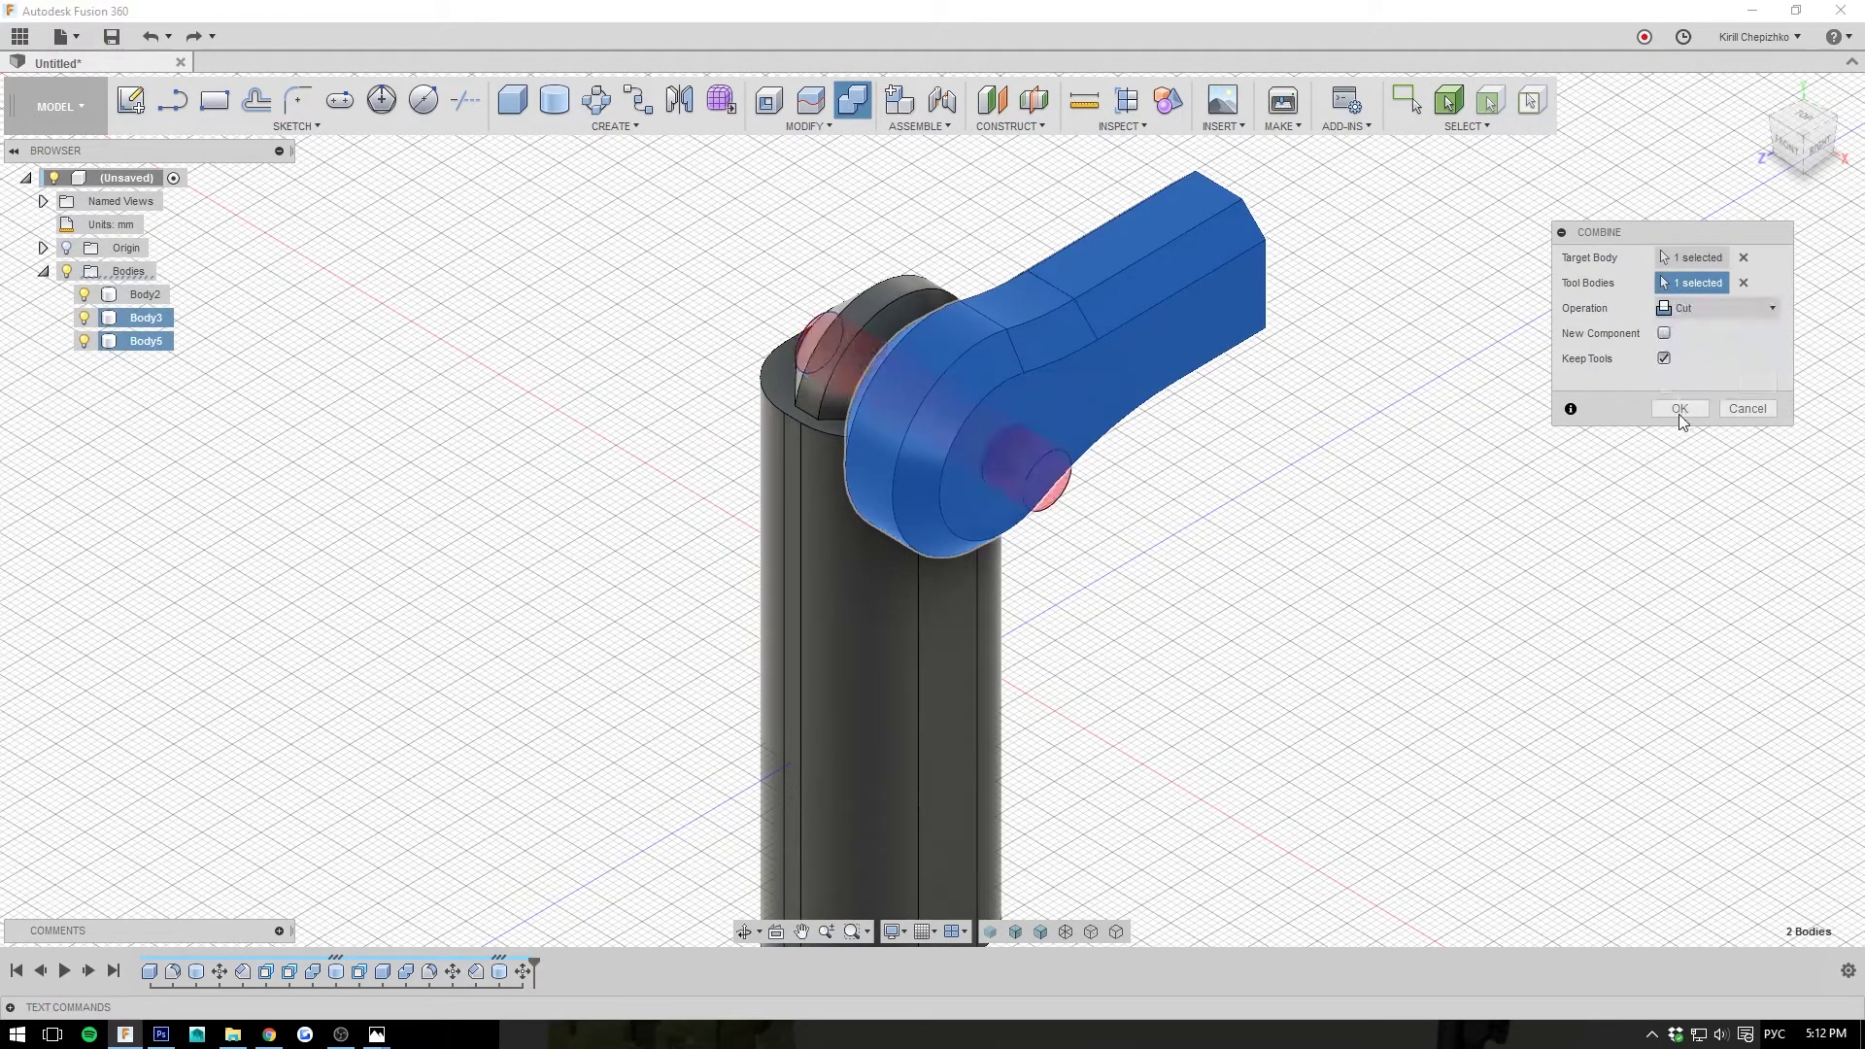
click(1679, 411)
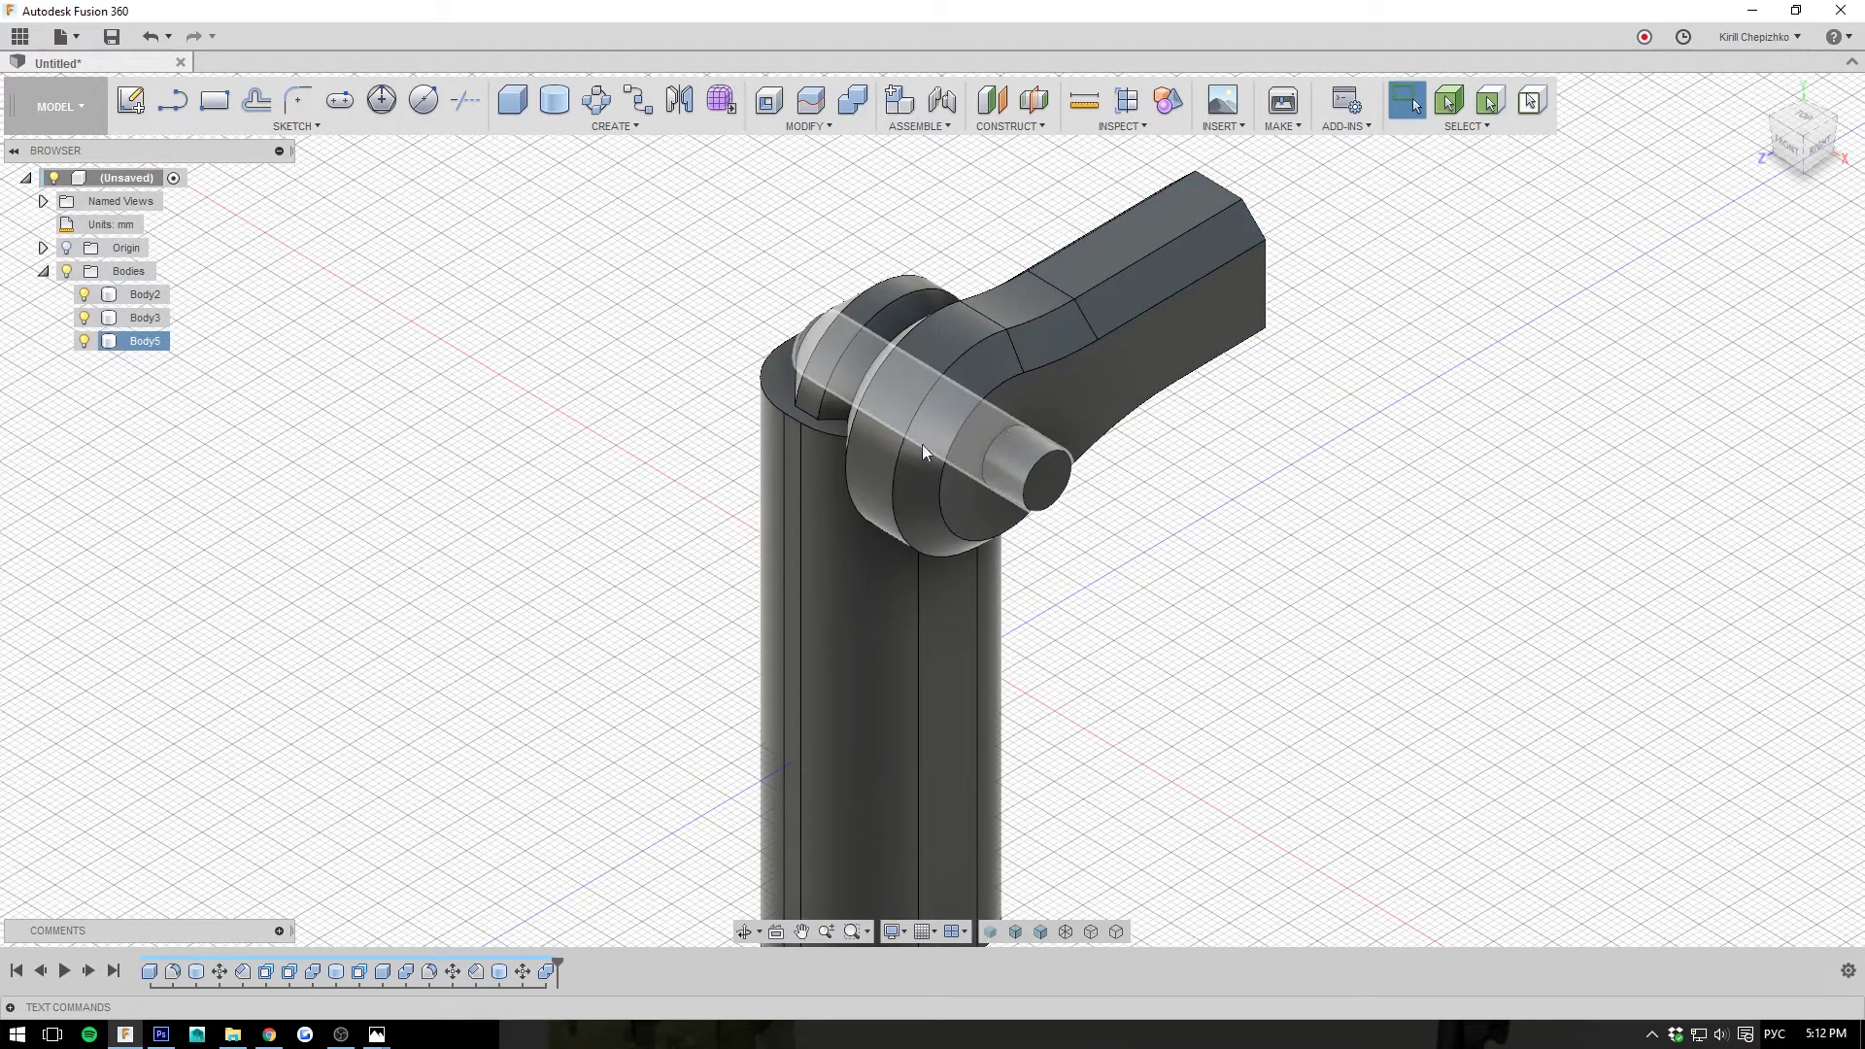
- Hide the cylinder, examine the hole cut through the lever, and show the cylinder again
click(83, 341)
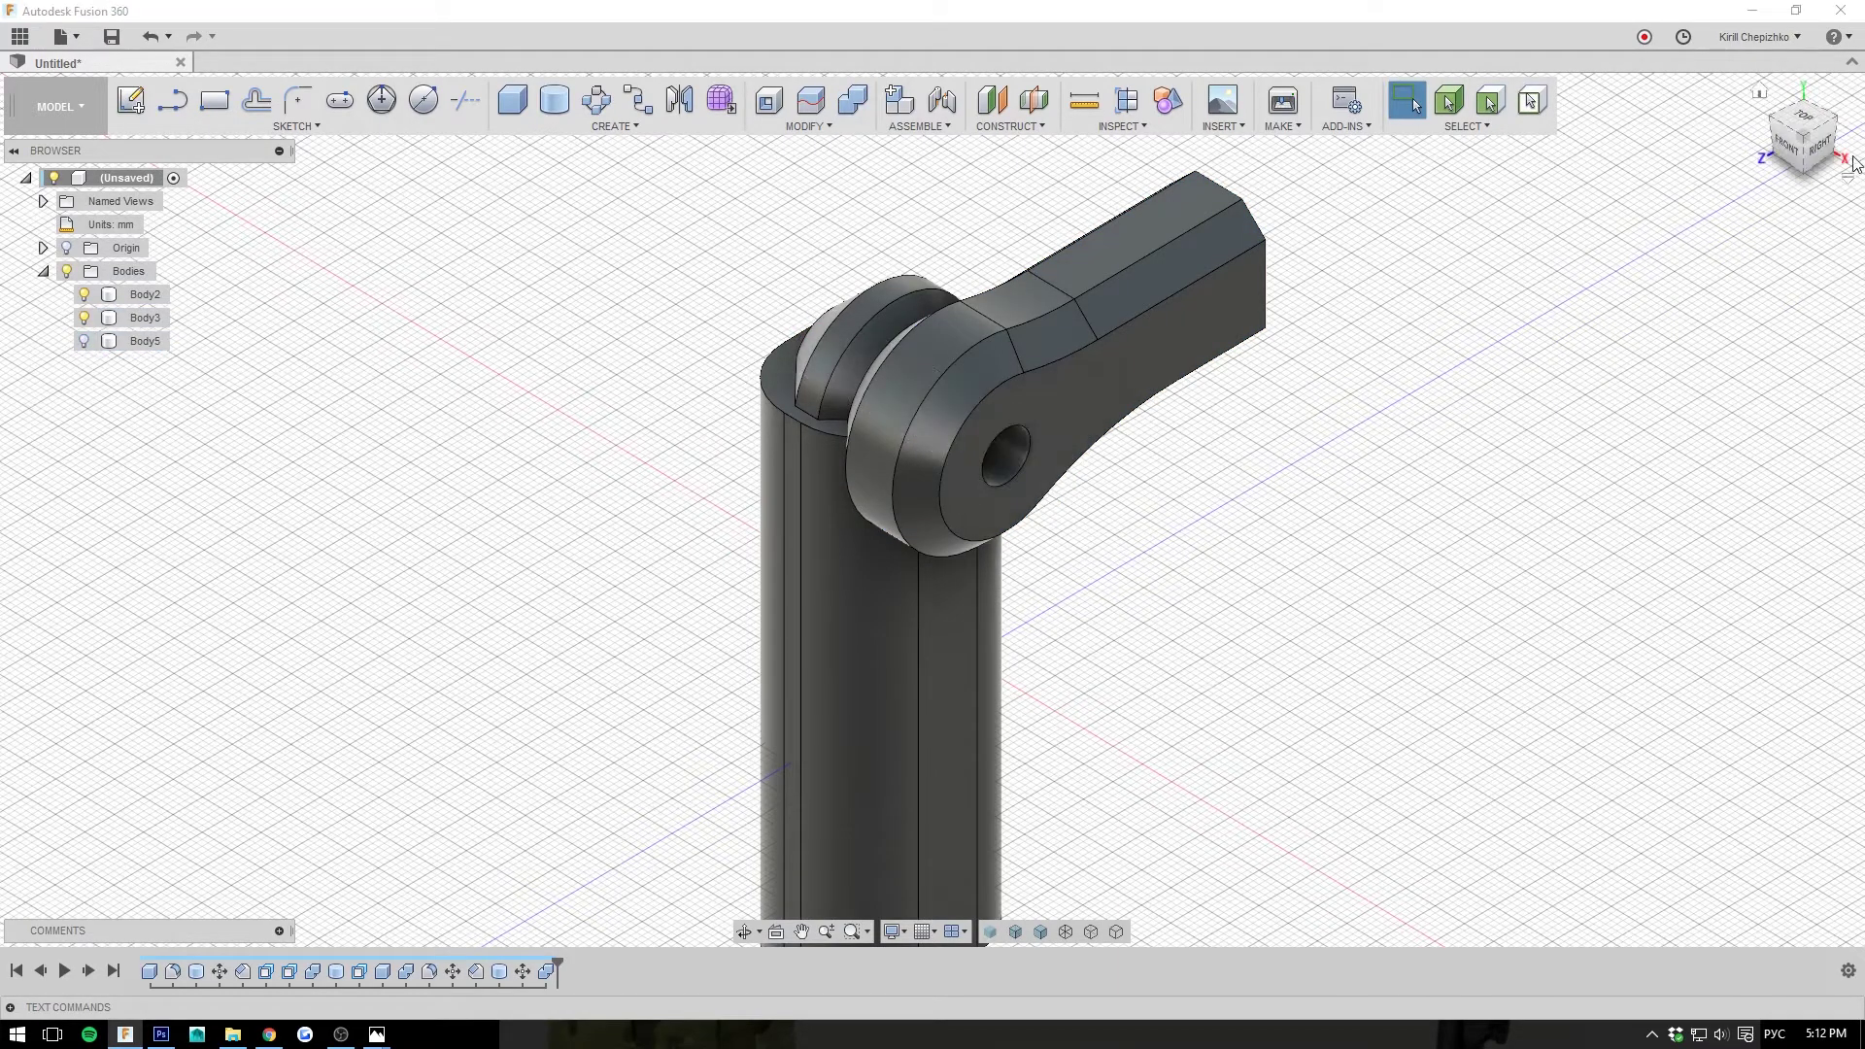
click(1816, 138)
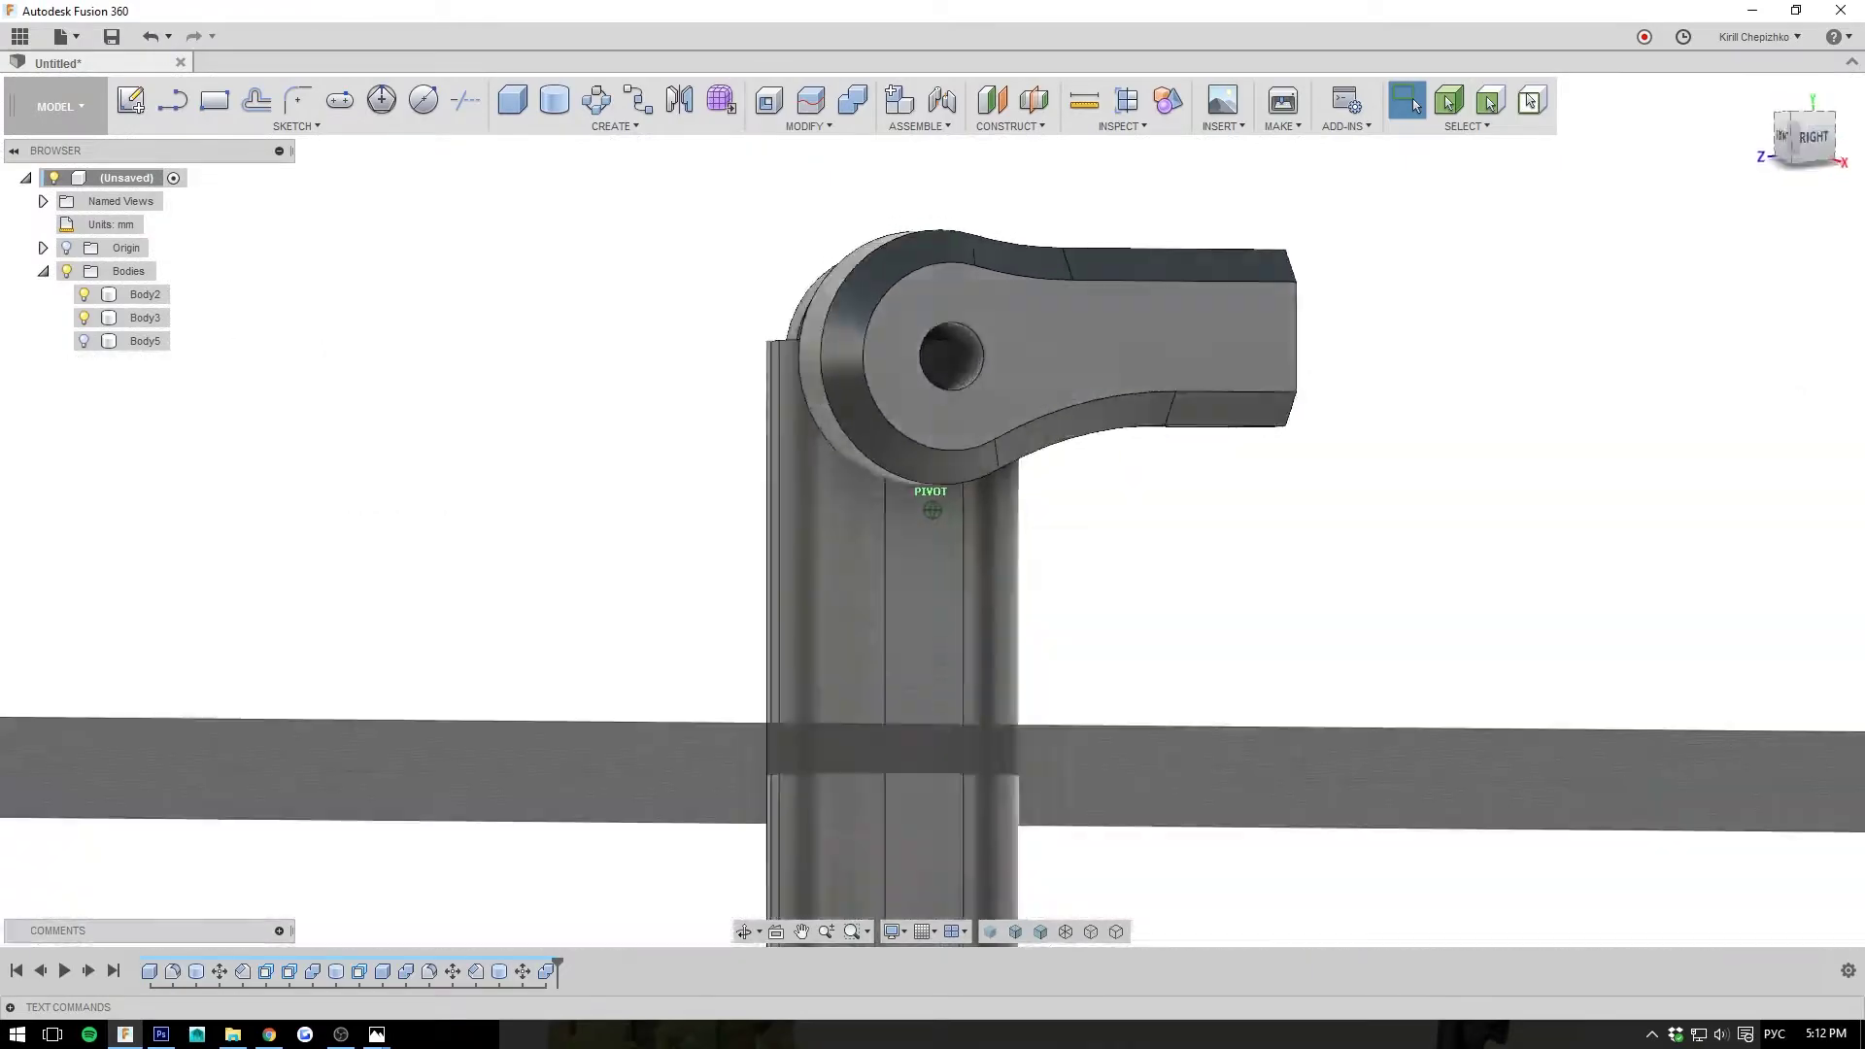
shift+middle_drag(1185, 379, 1290, 501)
scroll(1290, 504, up, 3)
mouse_move(1156, 544)
middle_down()
mouse_move(1467, 649)
mouse_move(1219, 550)
middle_up()
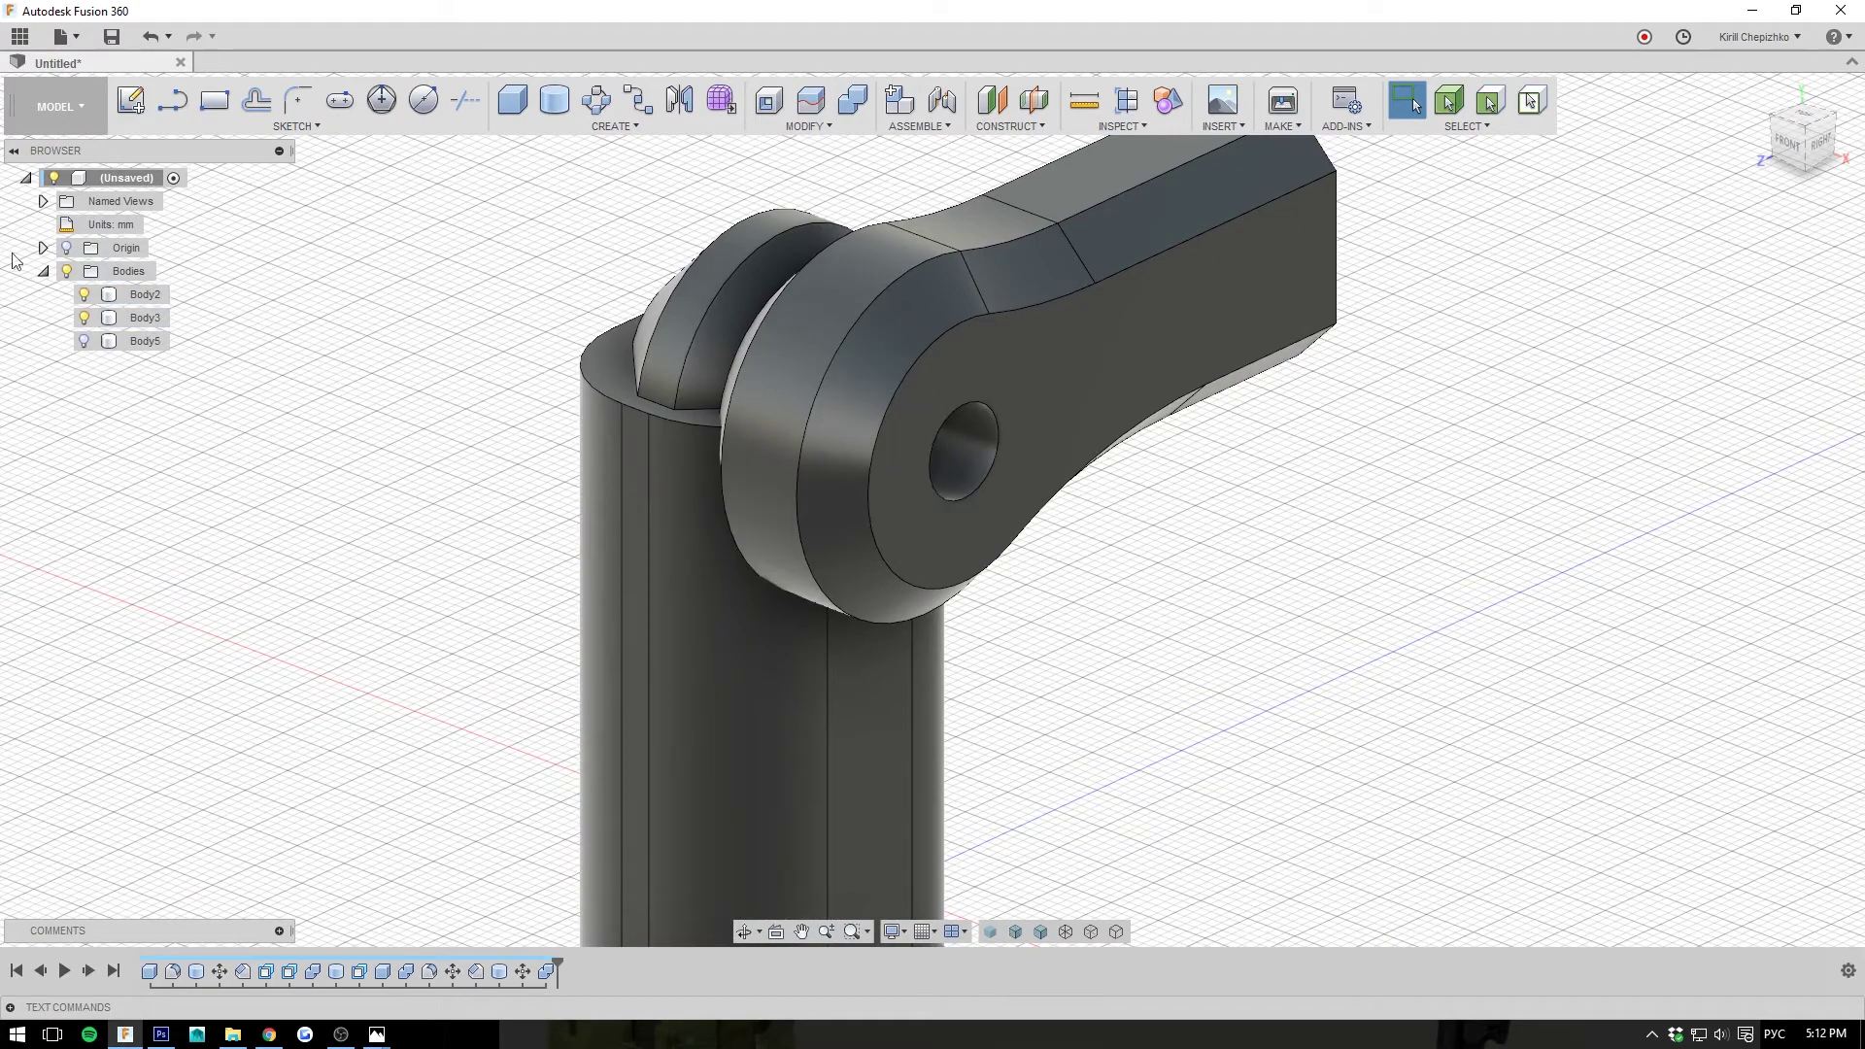
click(83, 341)
- Chamfer the outer edge of the lever's pin hole with an equal distance of 5 mm
click(979, 410)
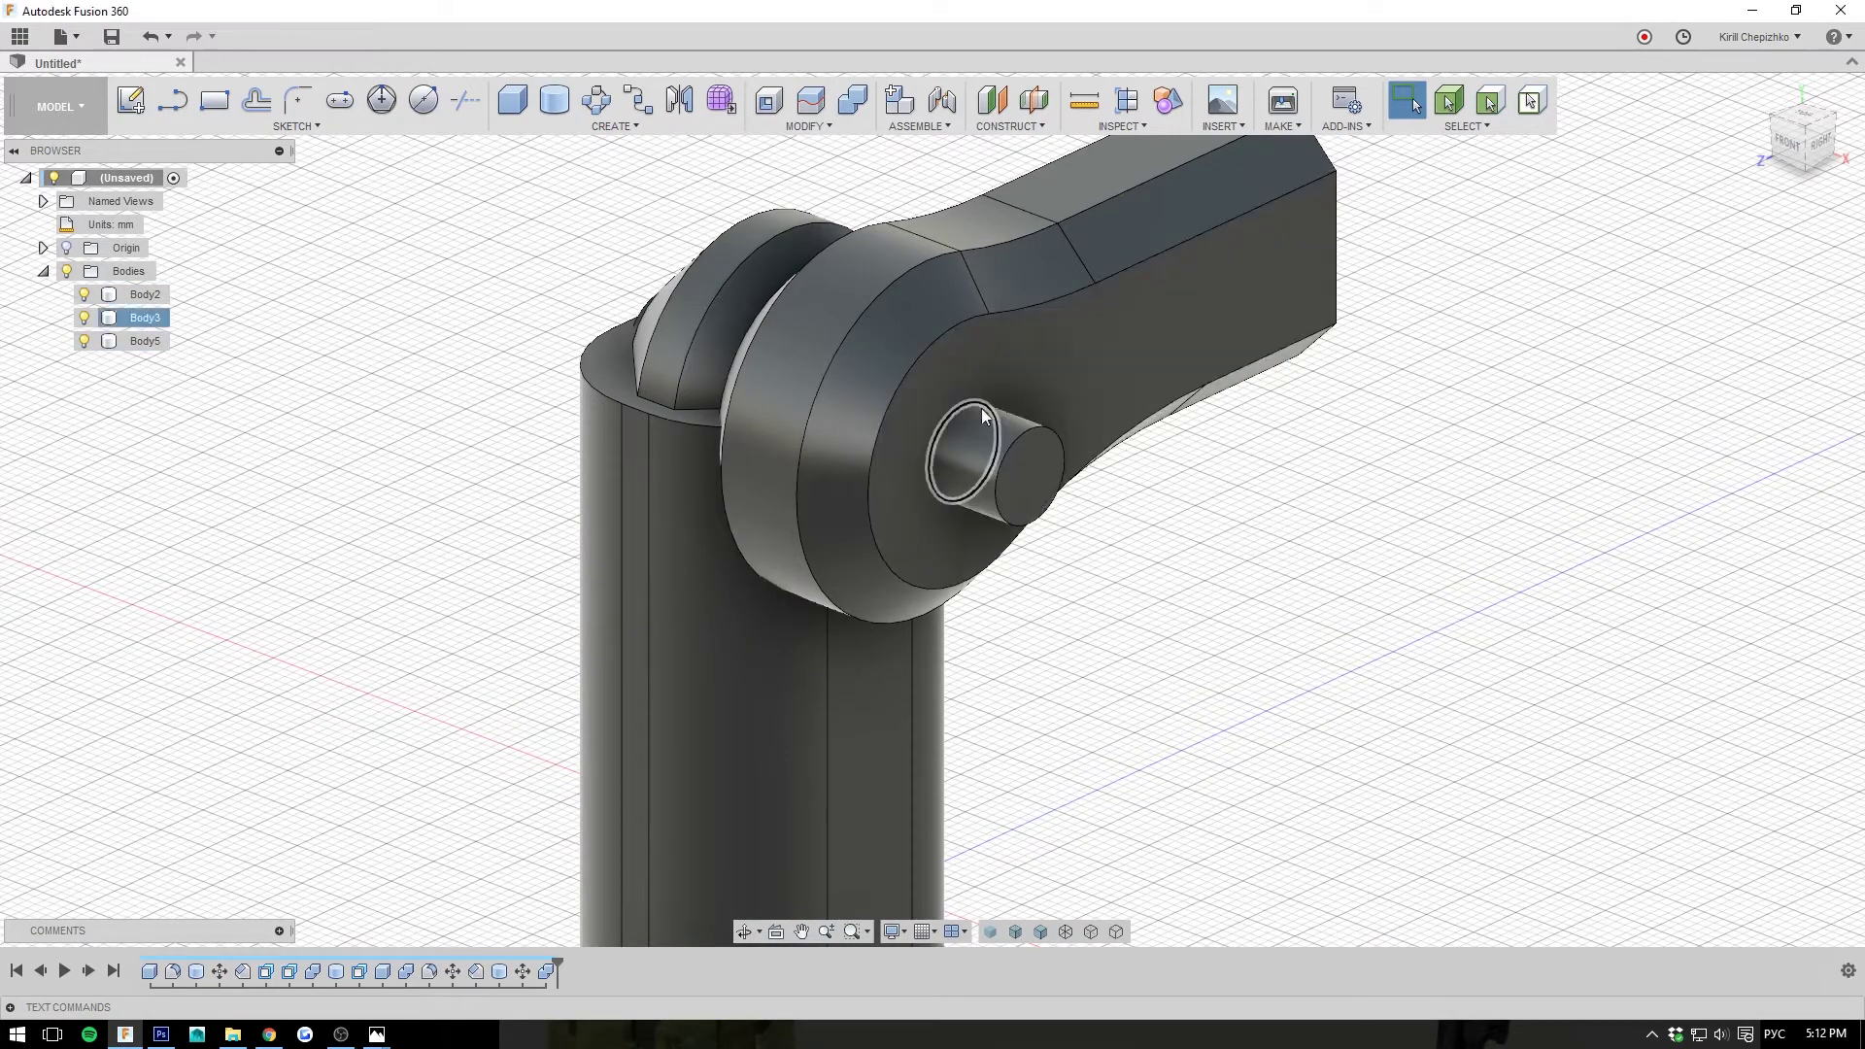
right_click(967, 447)
click(958, 544)
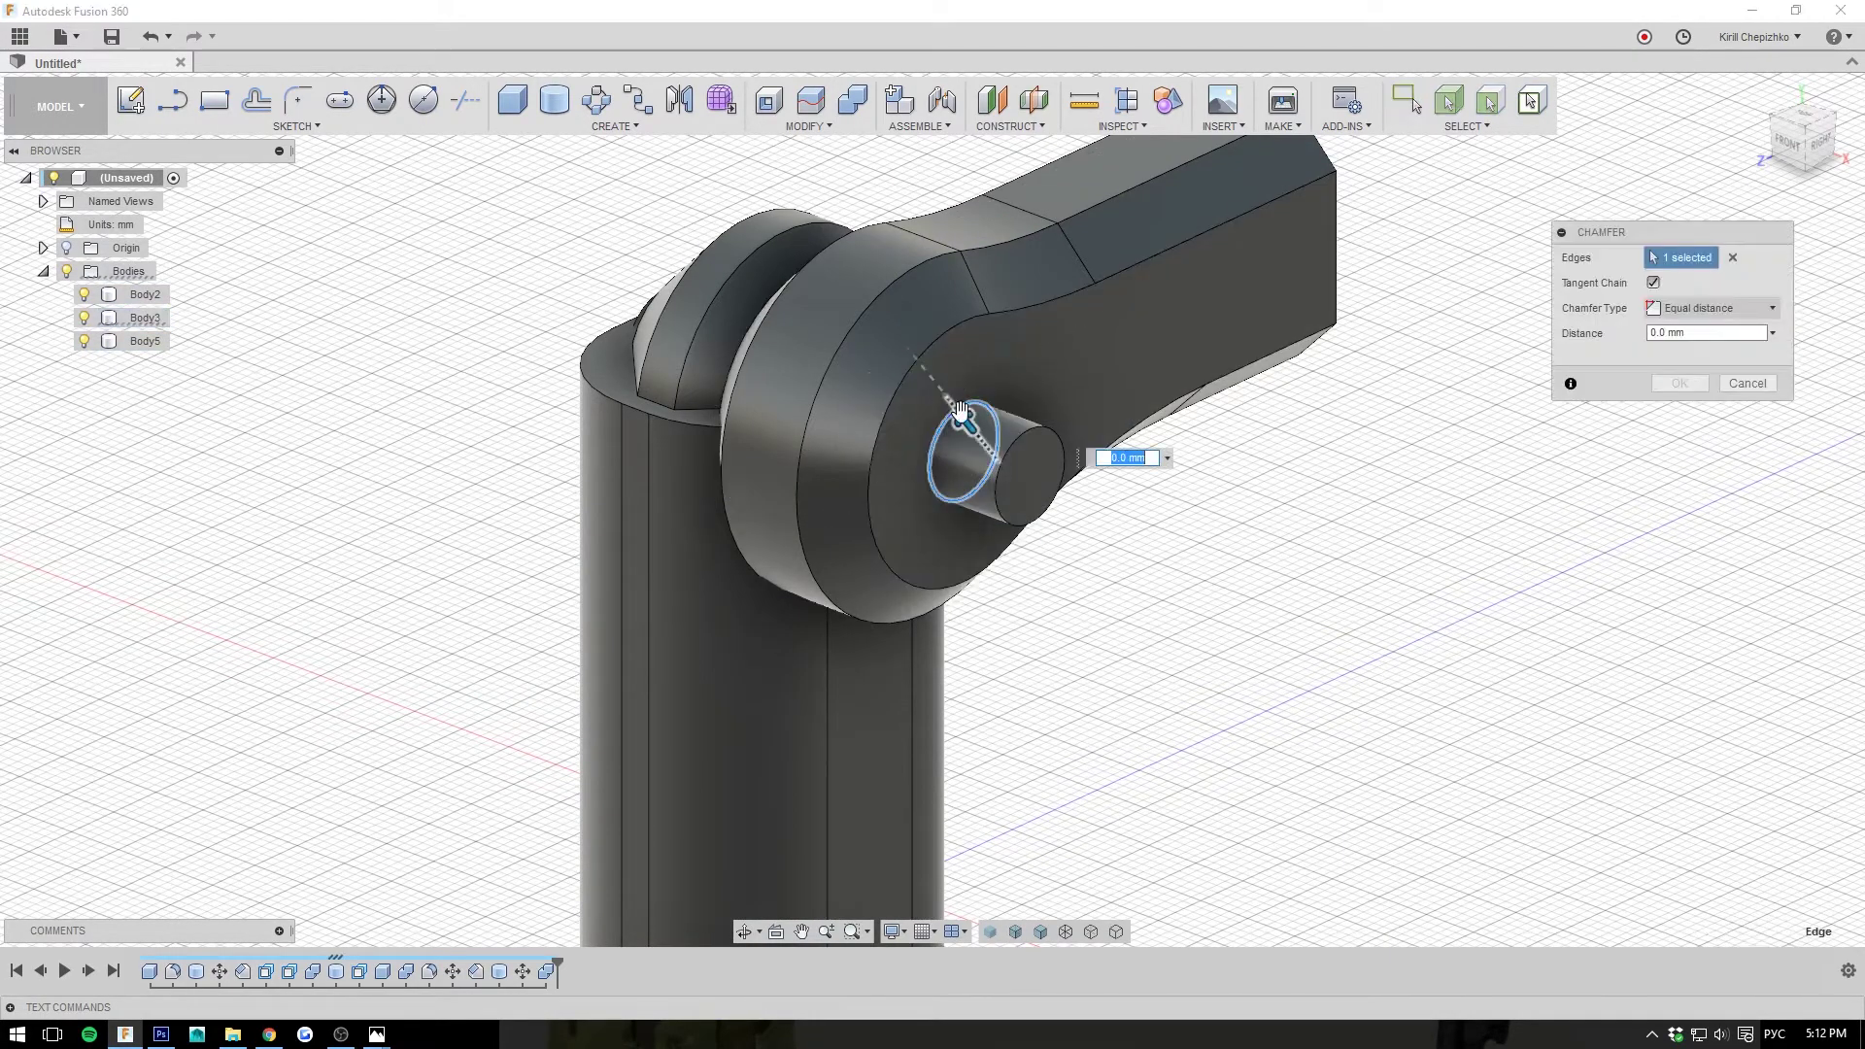
drag(952, 434, 937, 395)
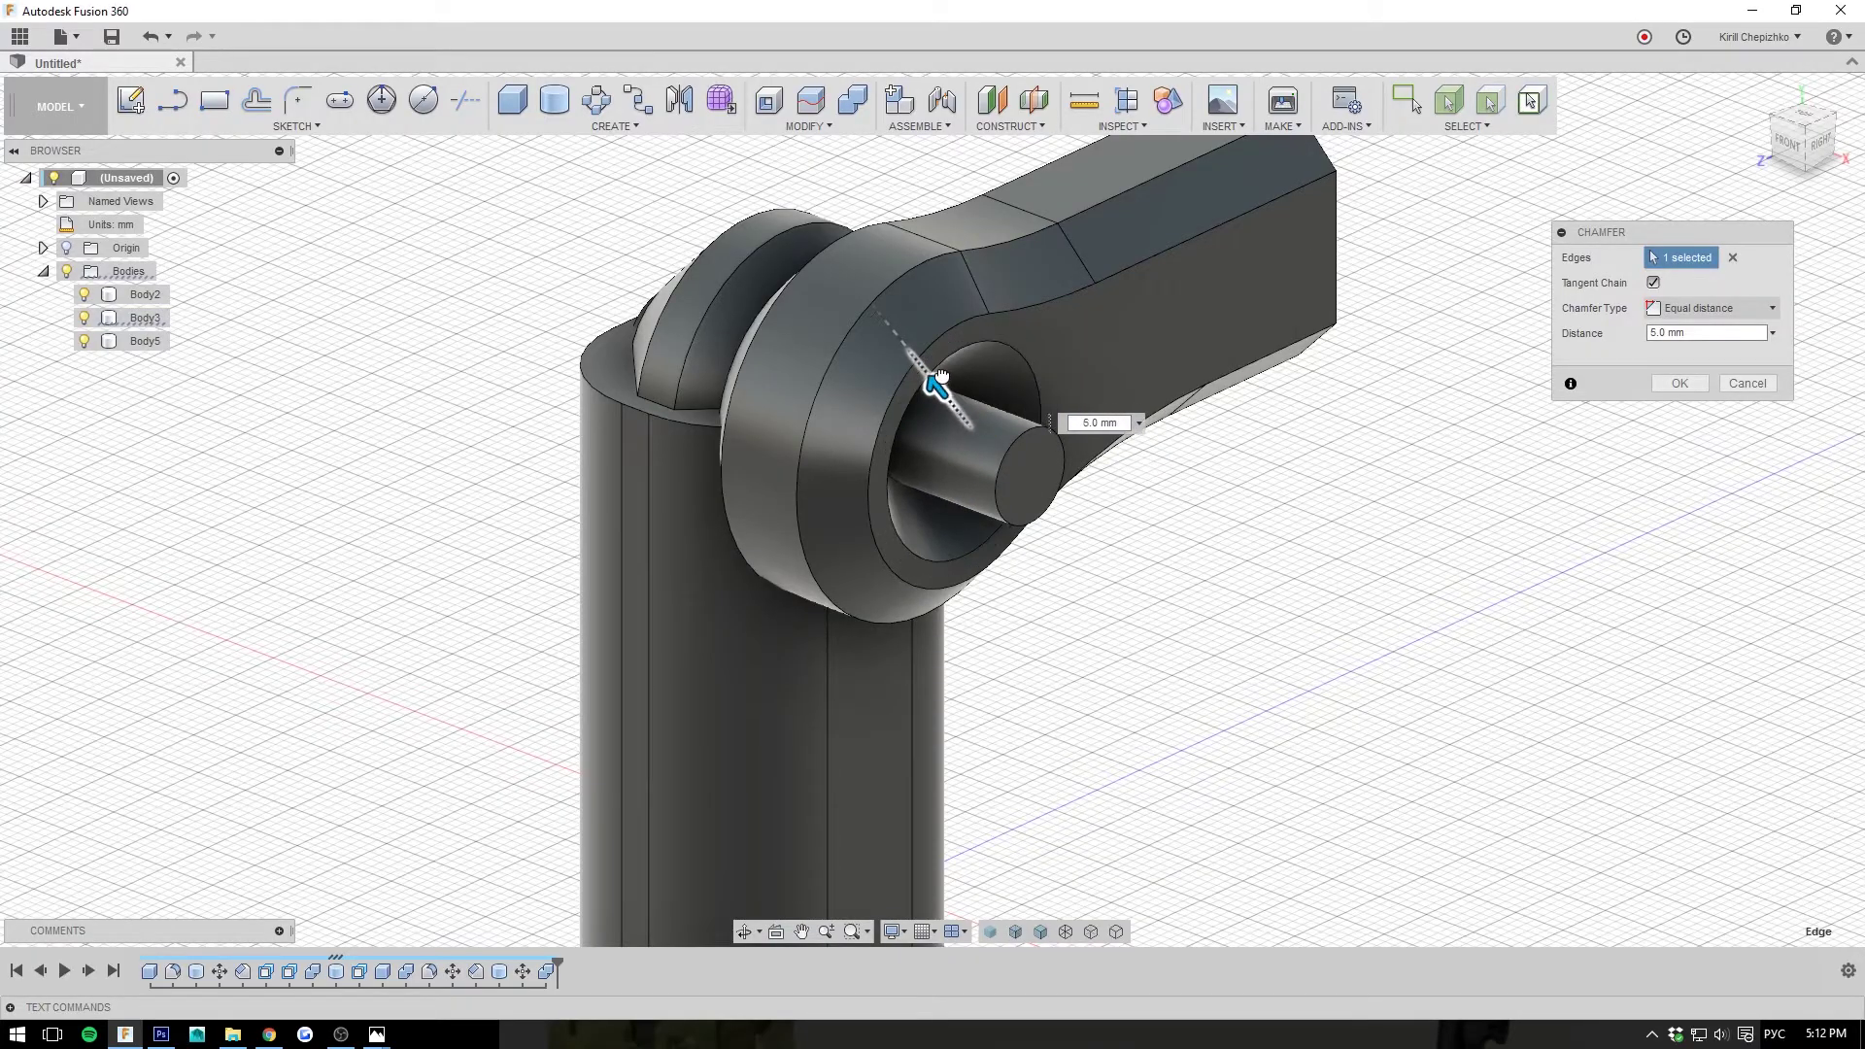
shift+middle_drag(937, 388, 983, 347)
click(1677, 386)
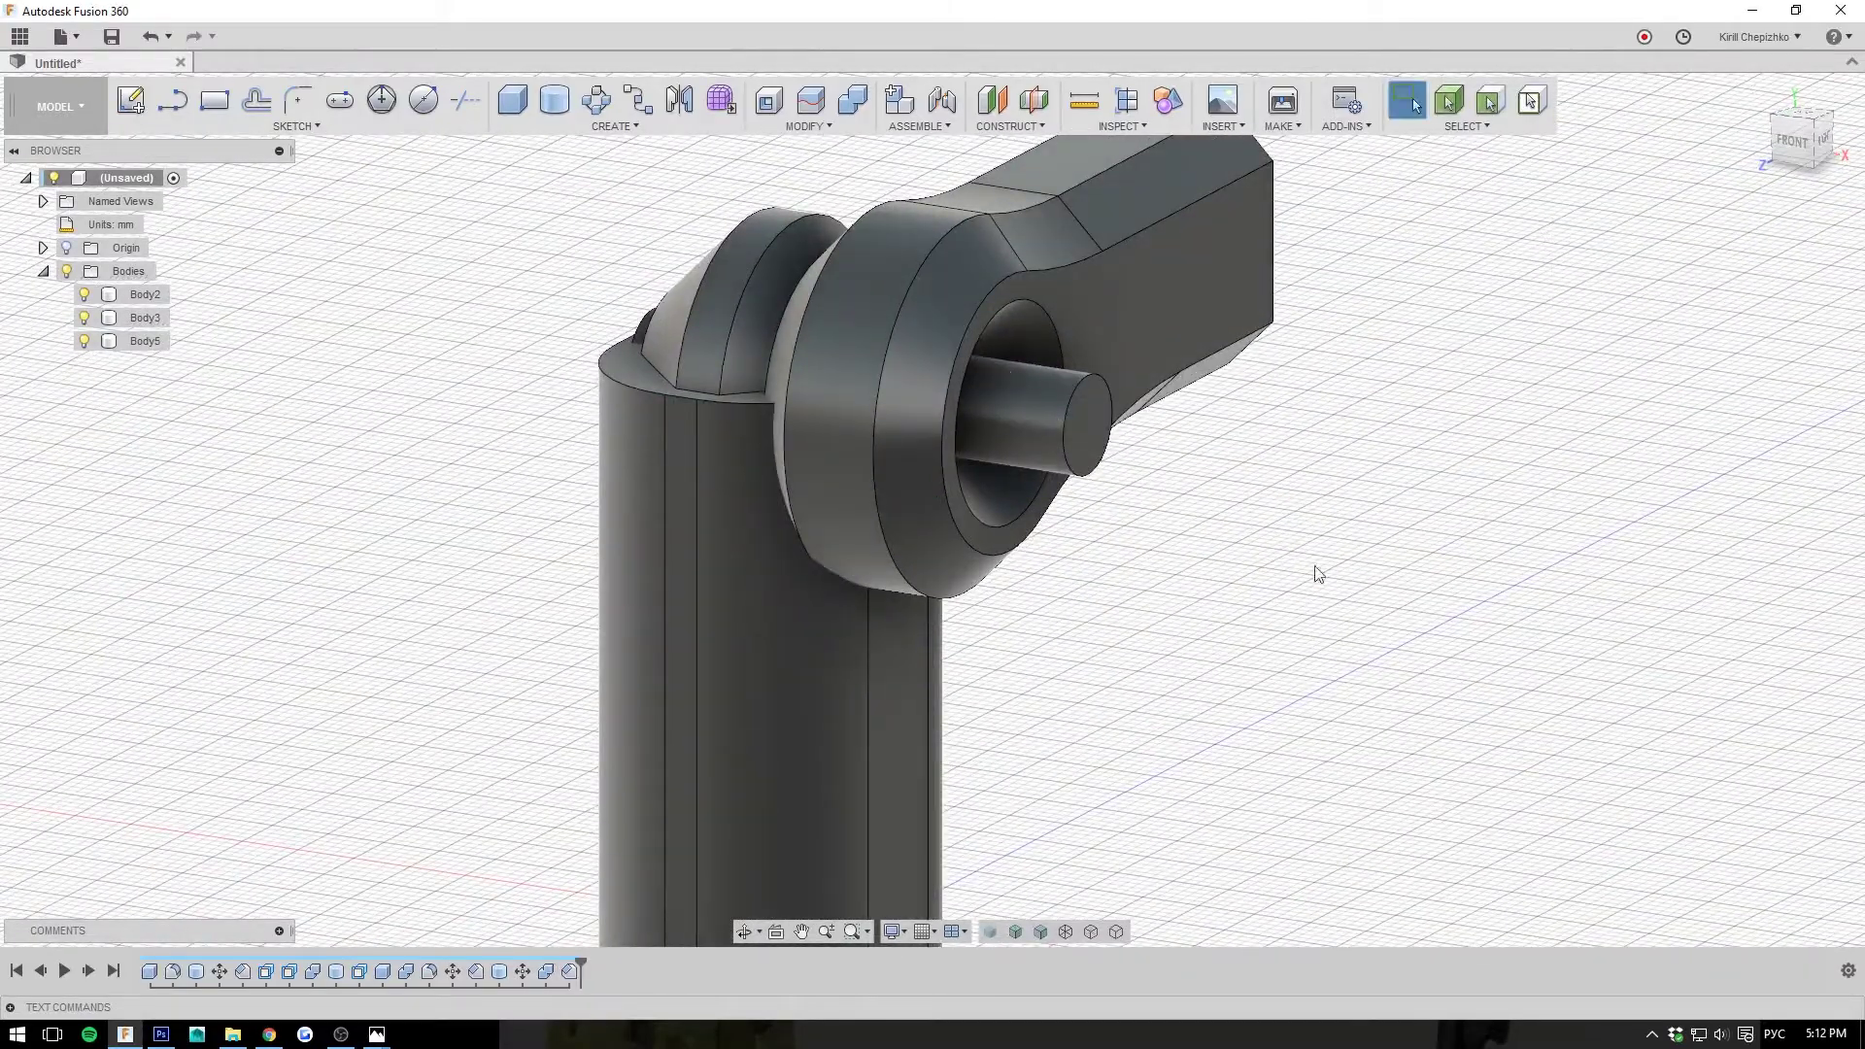
- Examine the chamfered hole and the protruding pin from several angles
mouse_move(1799, 146)
mouse_down()
mouse_move(1711, 147)
mouse_move(1846, 167)
mouse_up()
mouse_move(1806, 413)
shift+middle_down()
mouse_move(1623, 340)
mouse_move(1481, 461)
mouse_move(1477, 425)
mouse_move(1239, 466)
shift+middle_up()
scroll(1478, 435, down, 2)
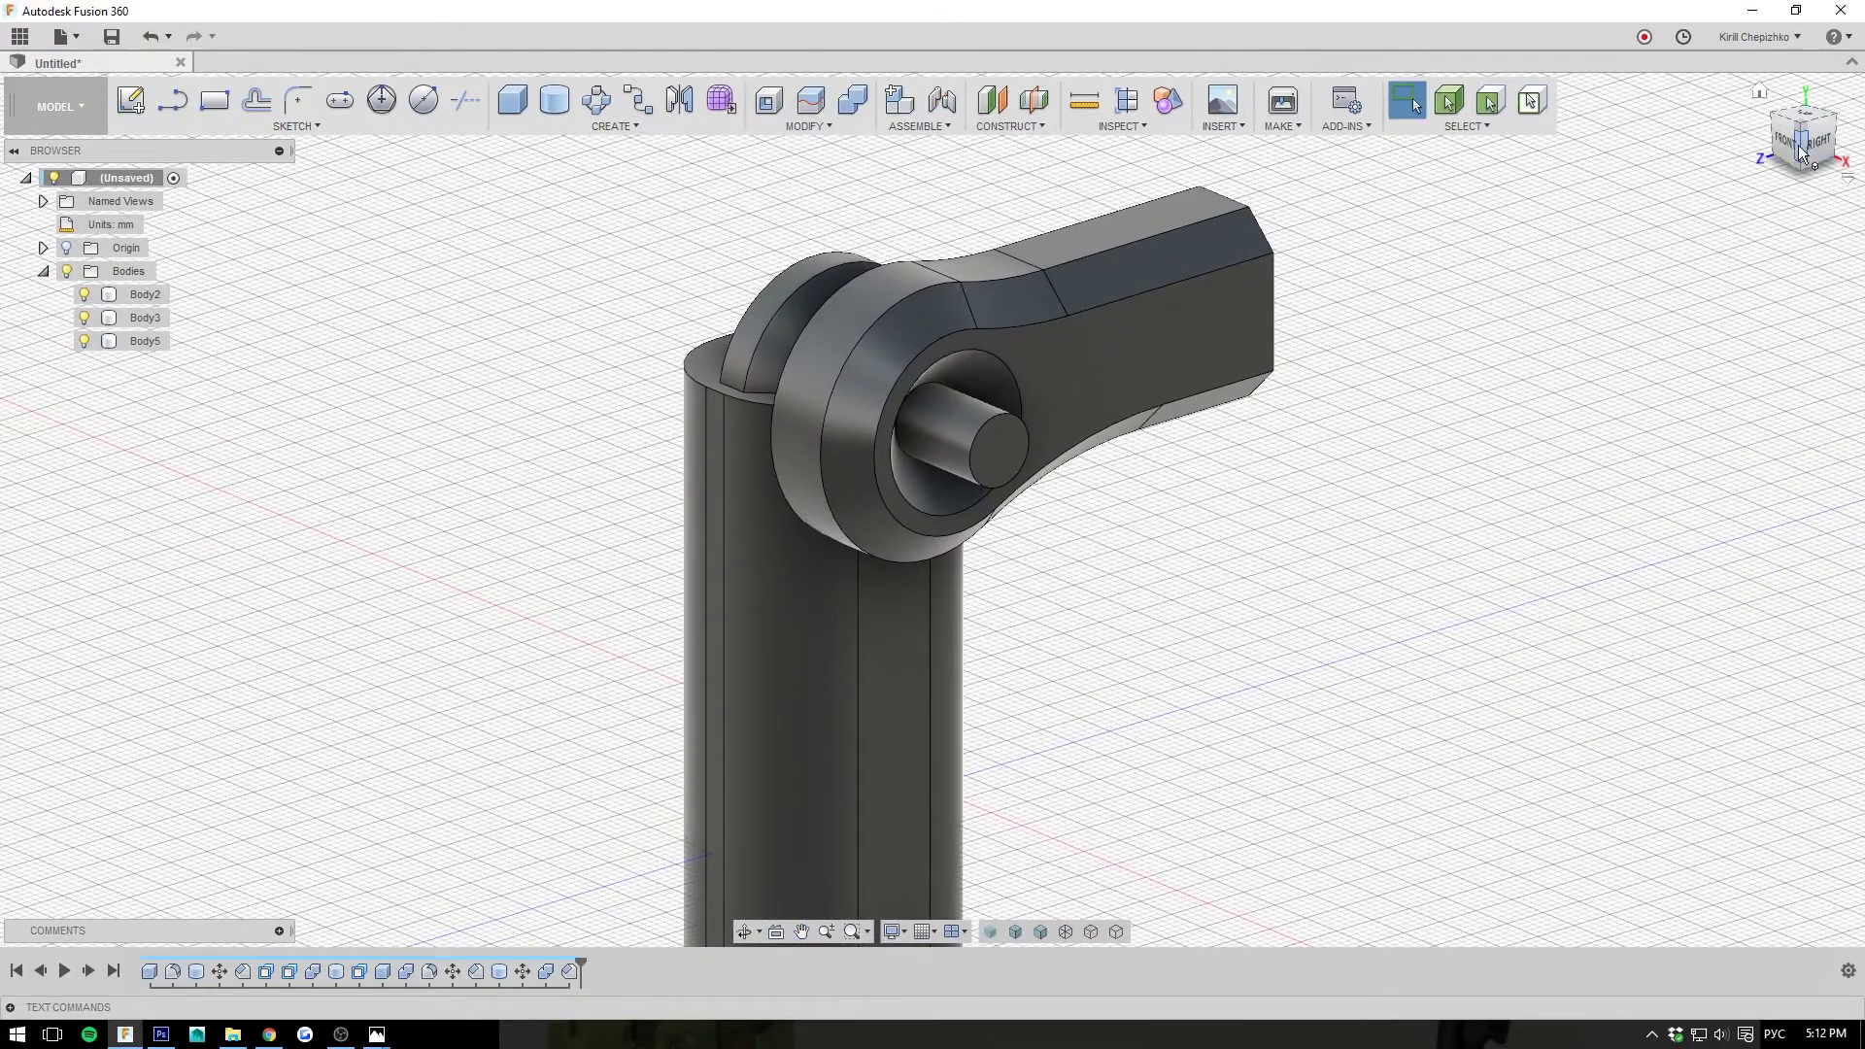
drag(1807, 150, 1786, 157)
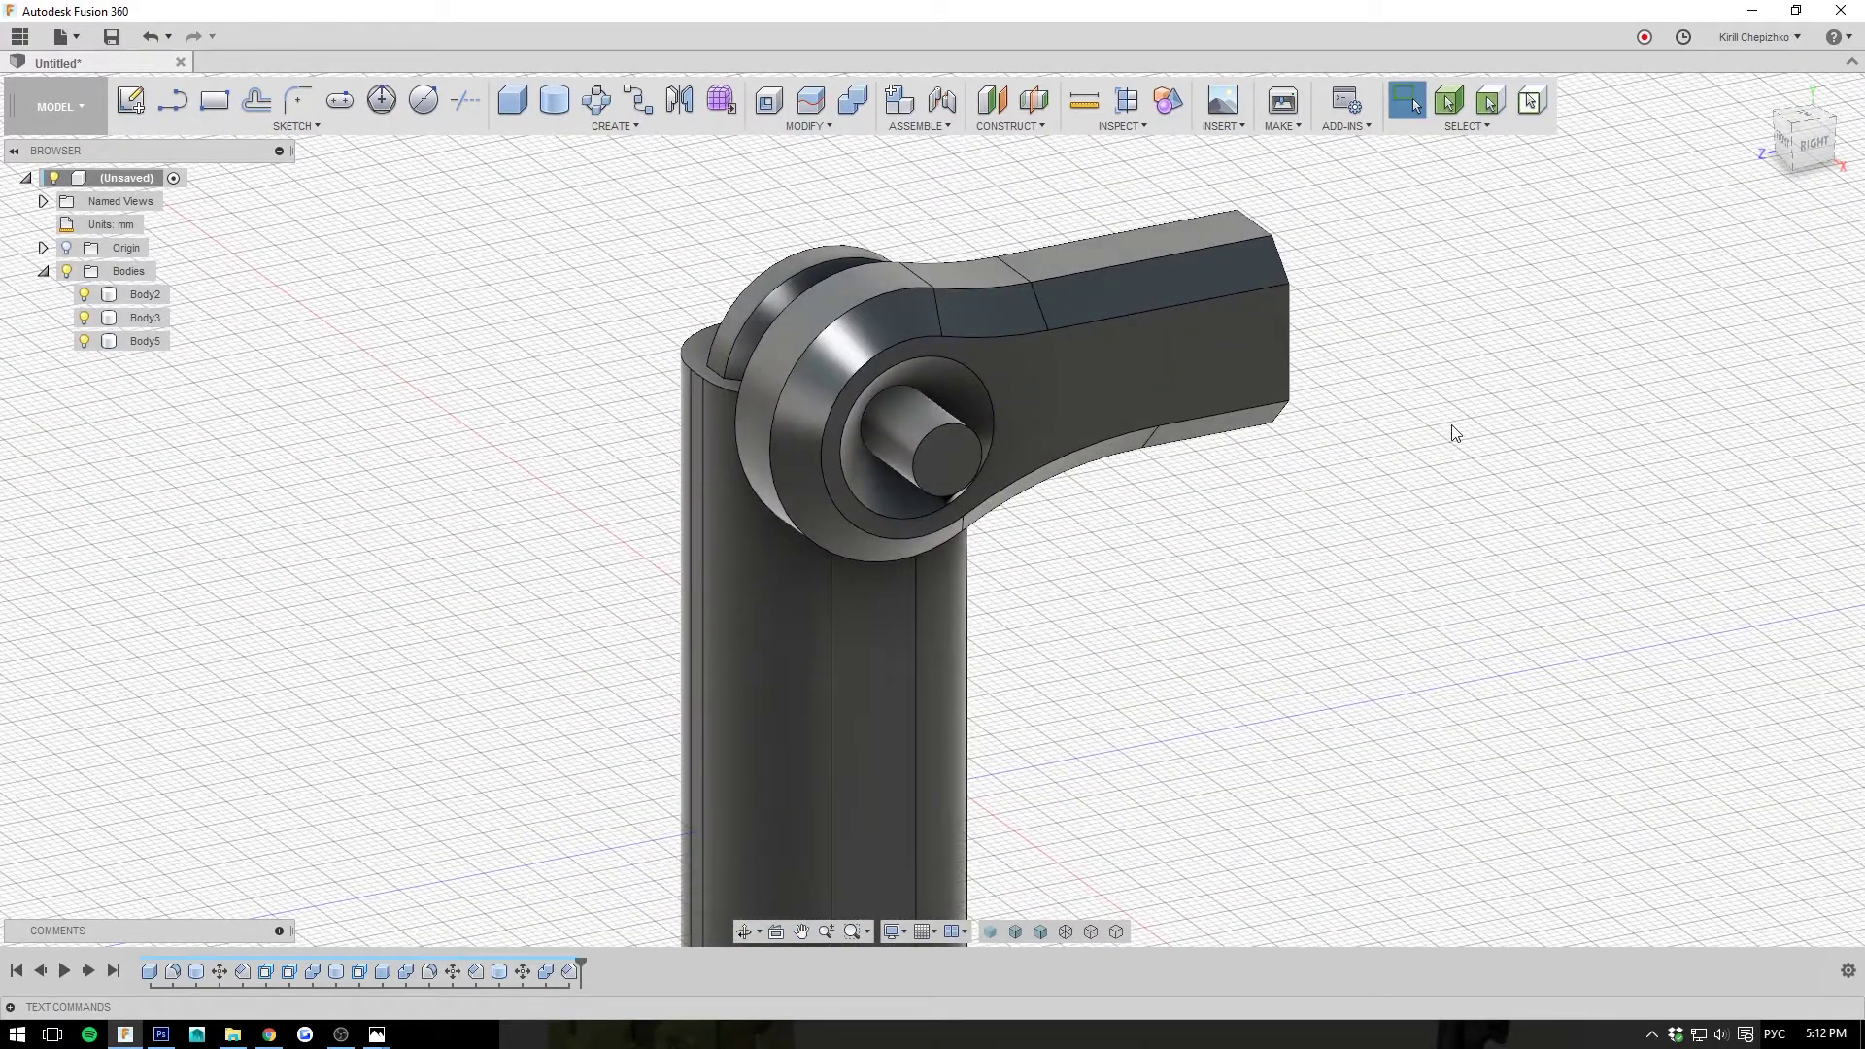
middle_drag(1415, 474, 1378, 445)
drag(1807, 137, 1822, 157)
middle_drag(1351, 534, 1448, 537)
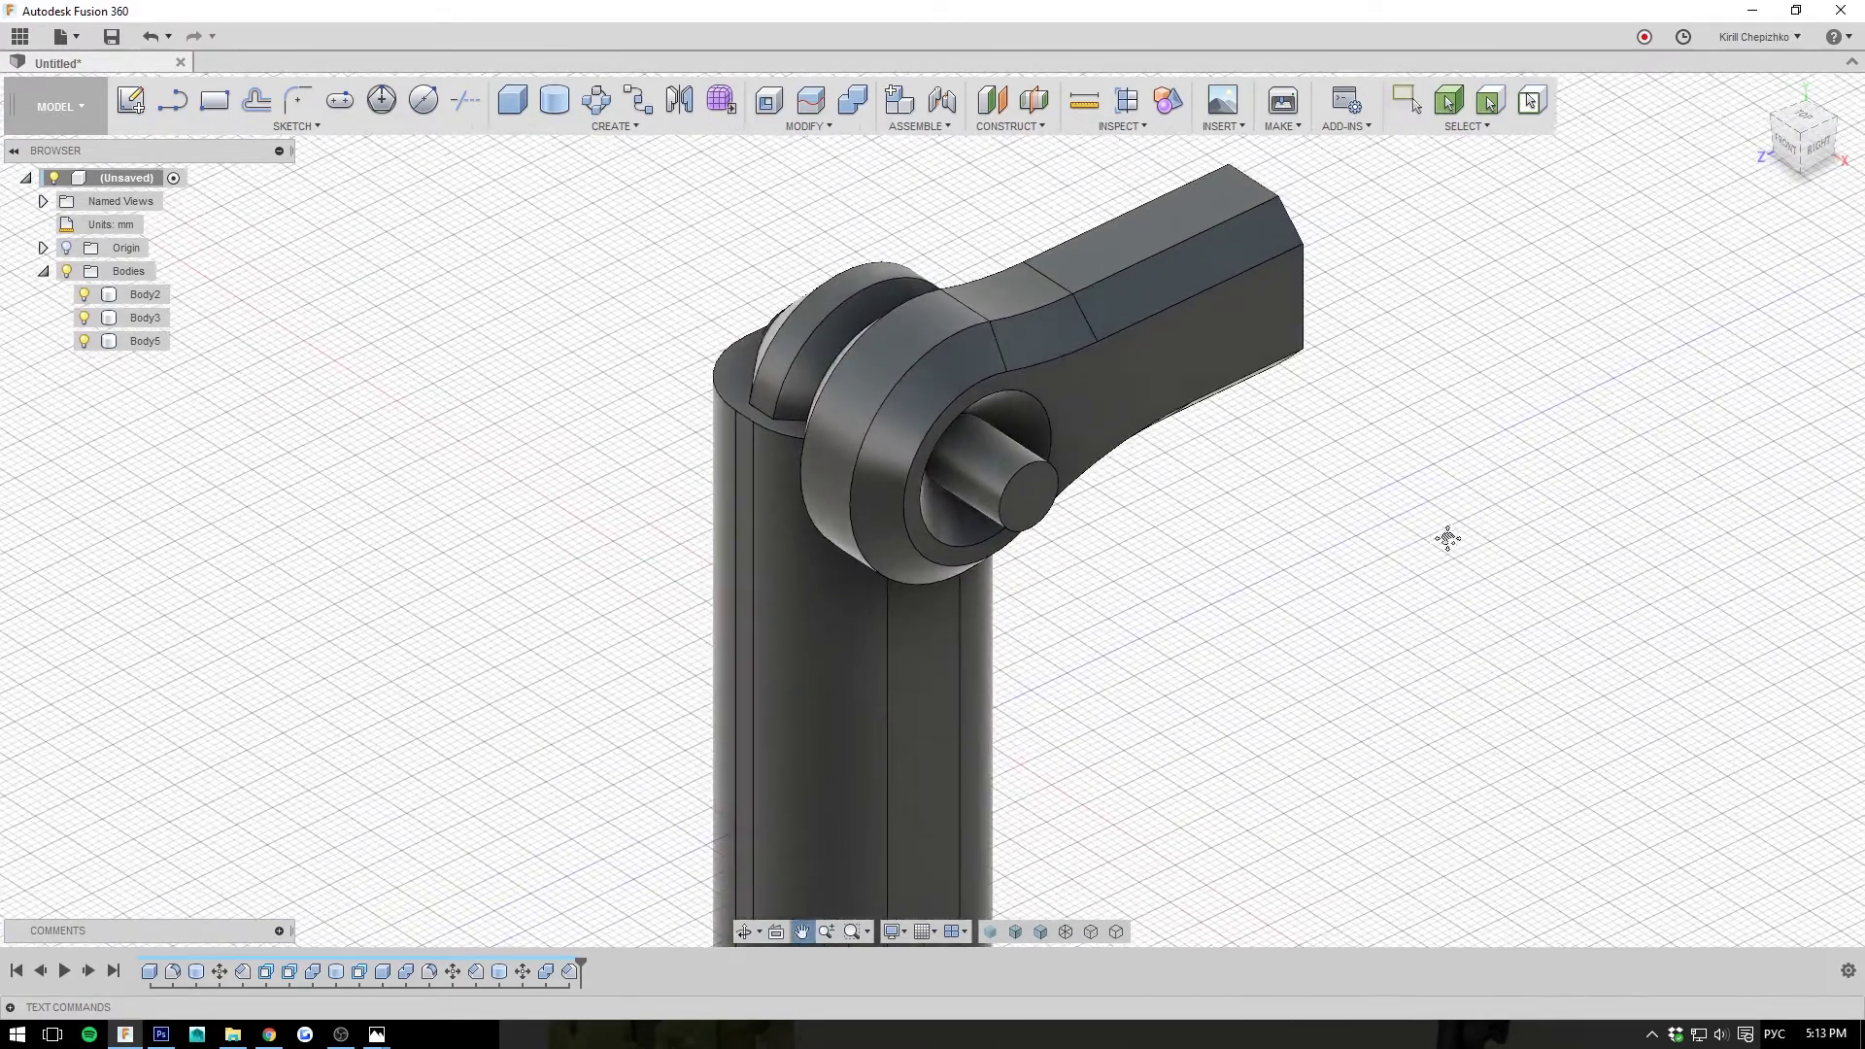
- Join the pin cylinder to the post body with Combine, without keeping the tool body
click(860, 105)
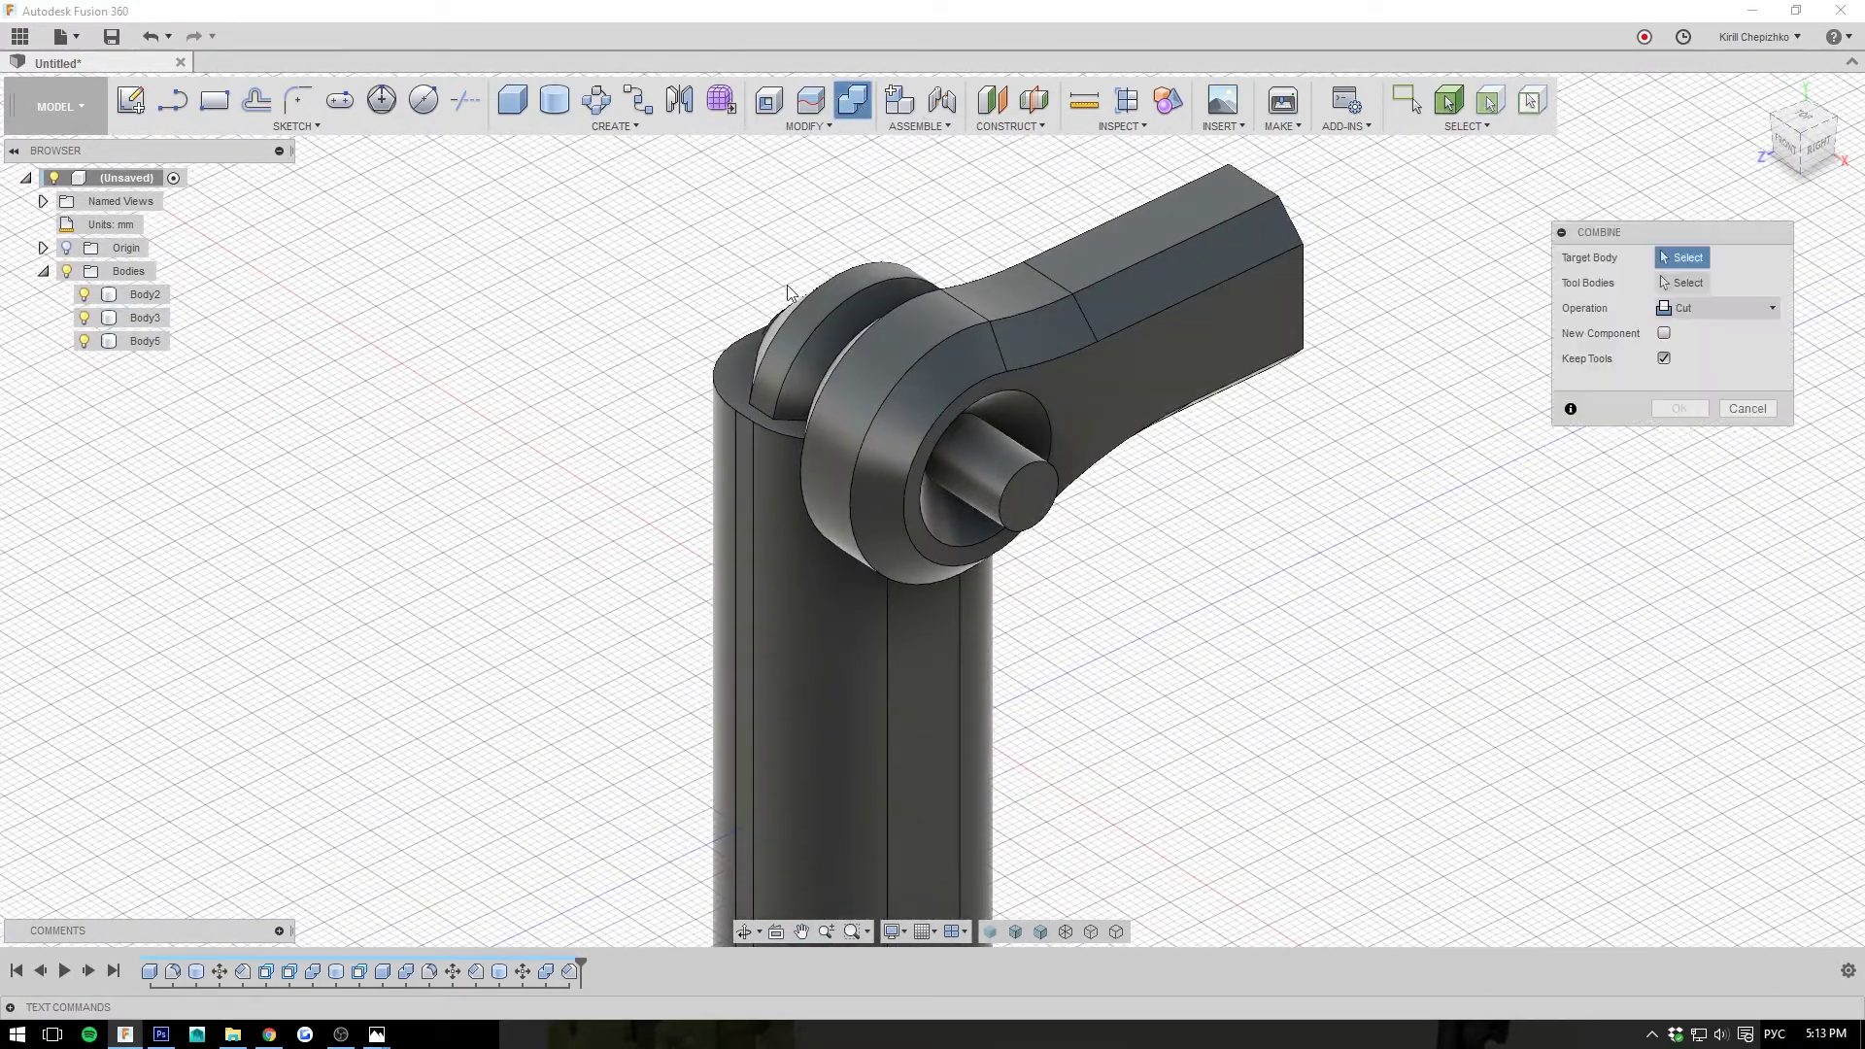
click(804, 322)
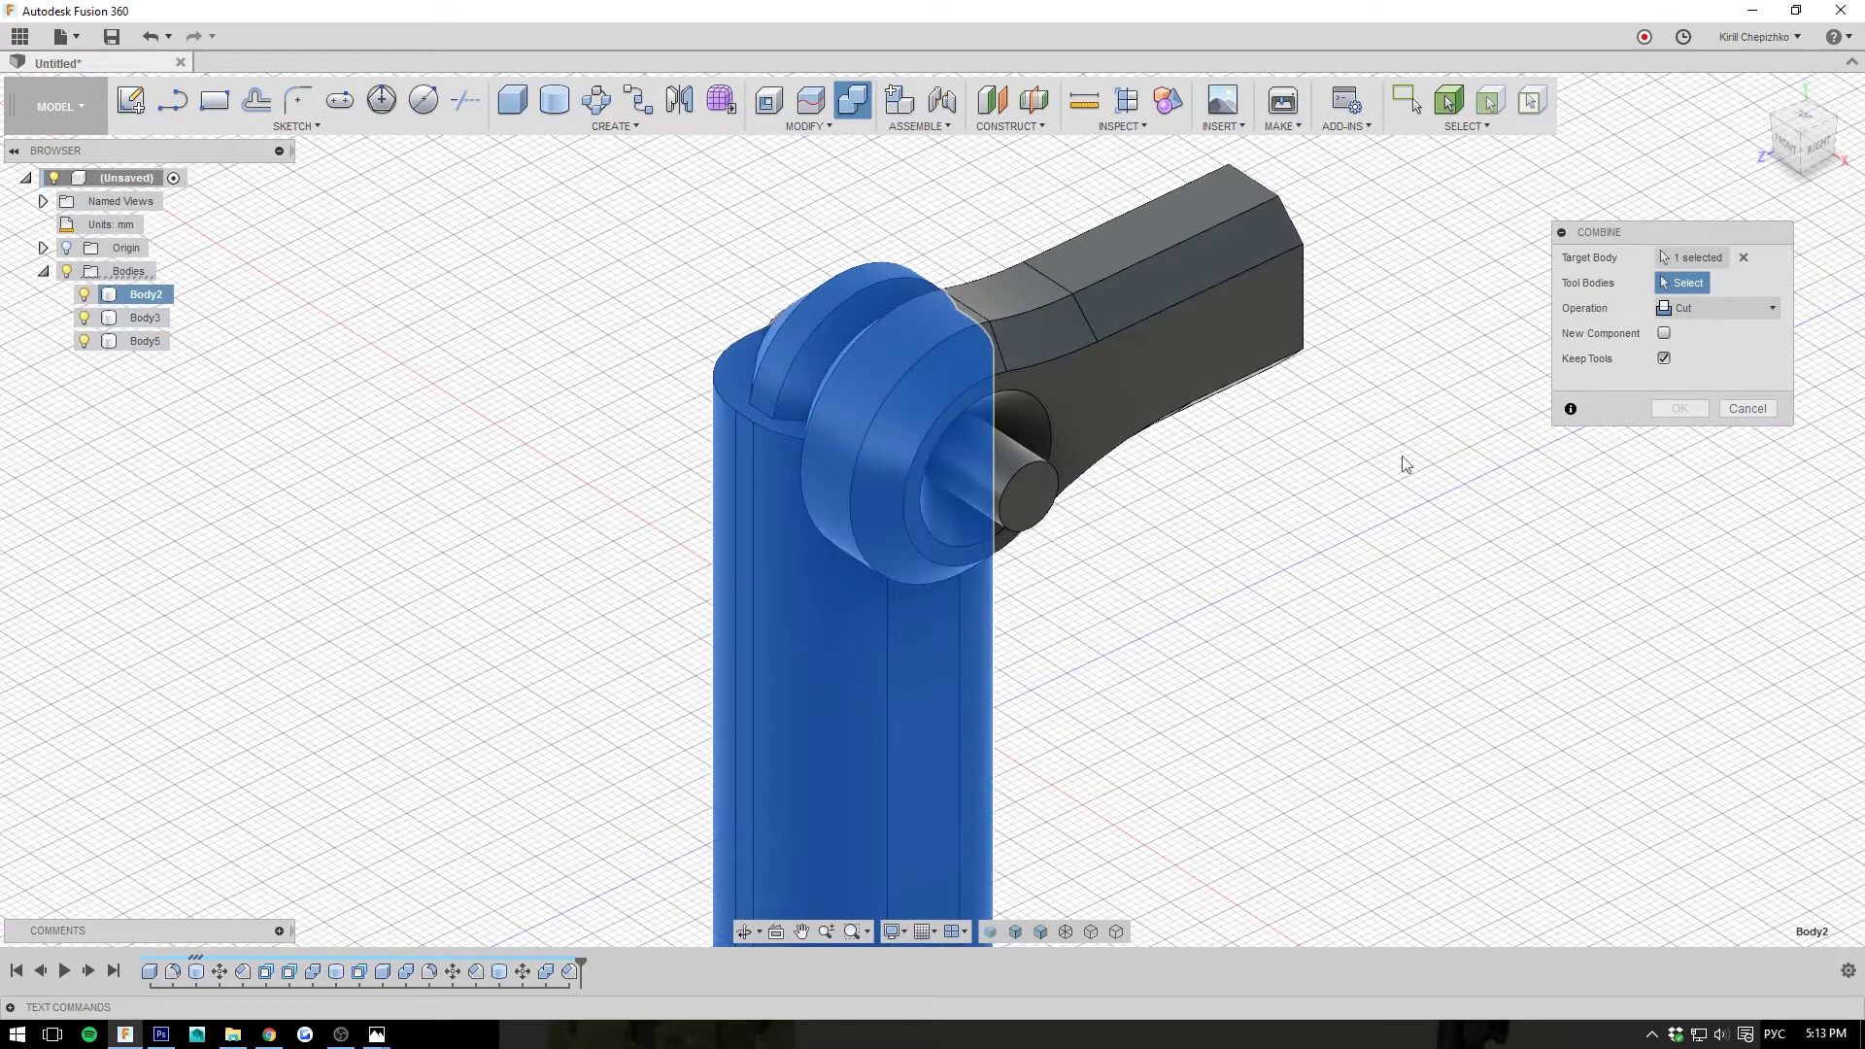
click(1003, 503)
click(1721, 308)
click(1729, 334)
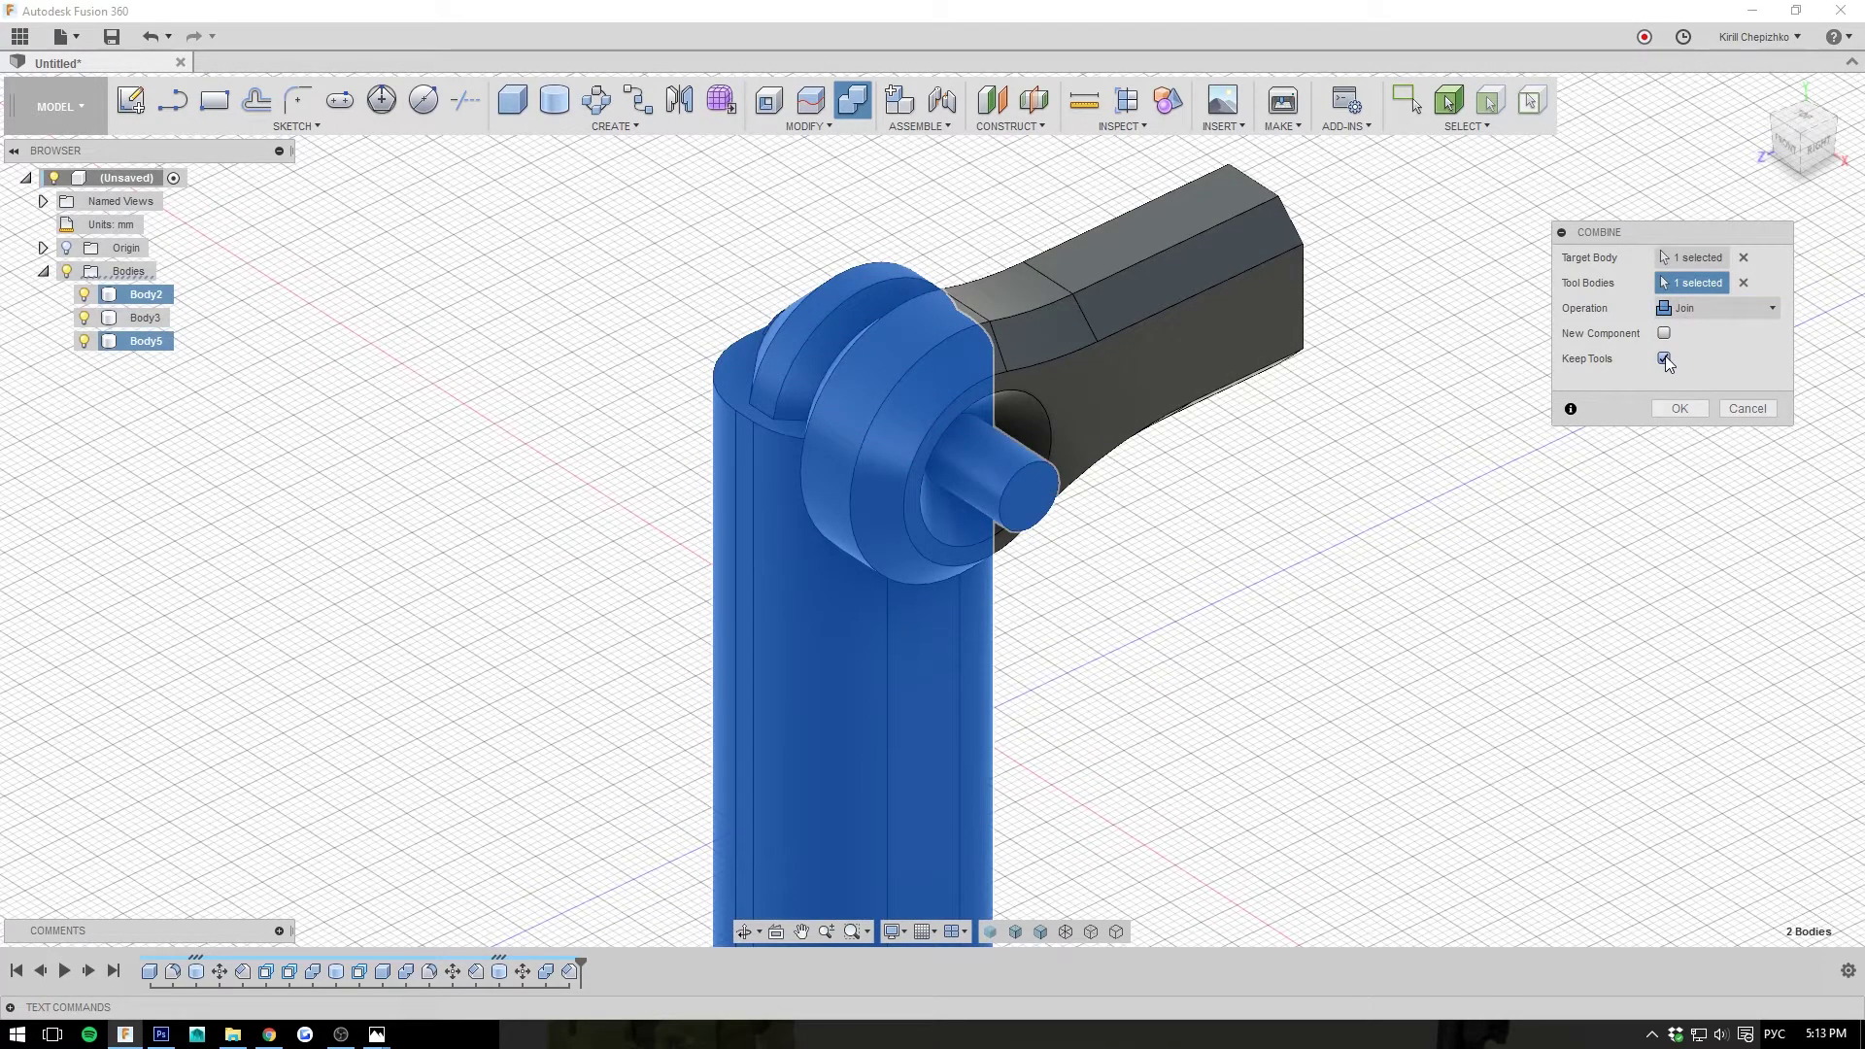
click(1667, 410)
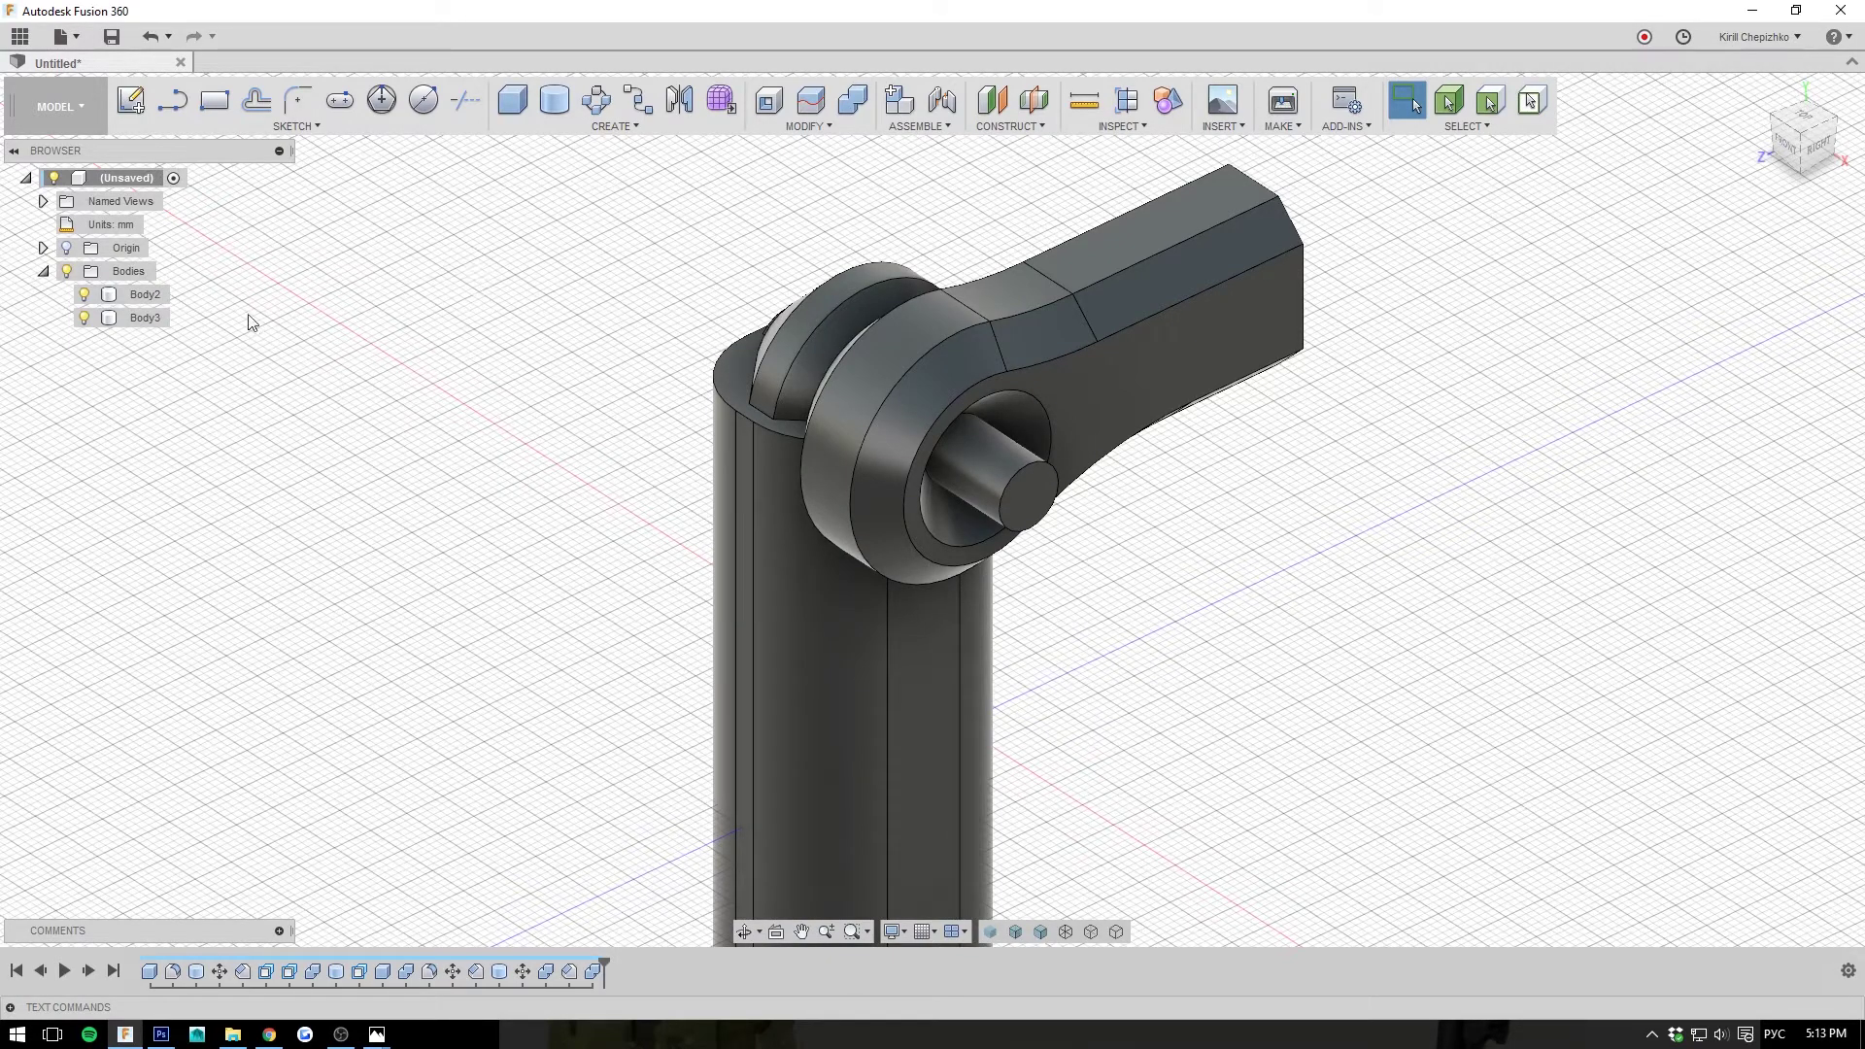
- Convert the post body and the lever body into two separate components
right_click(144, 297)
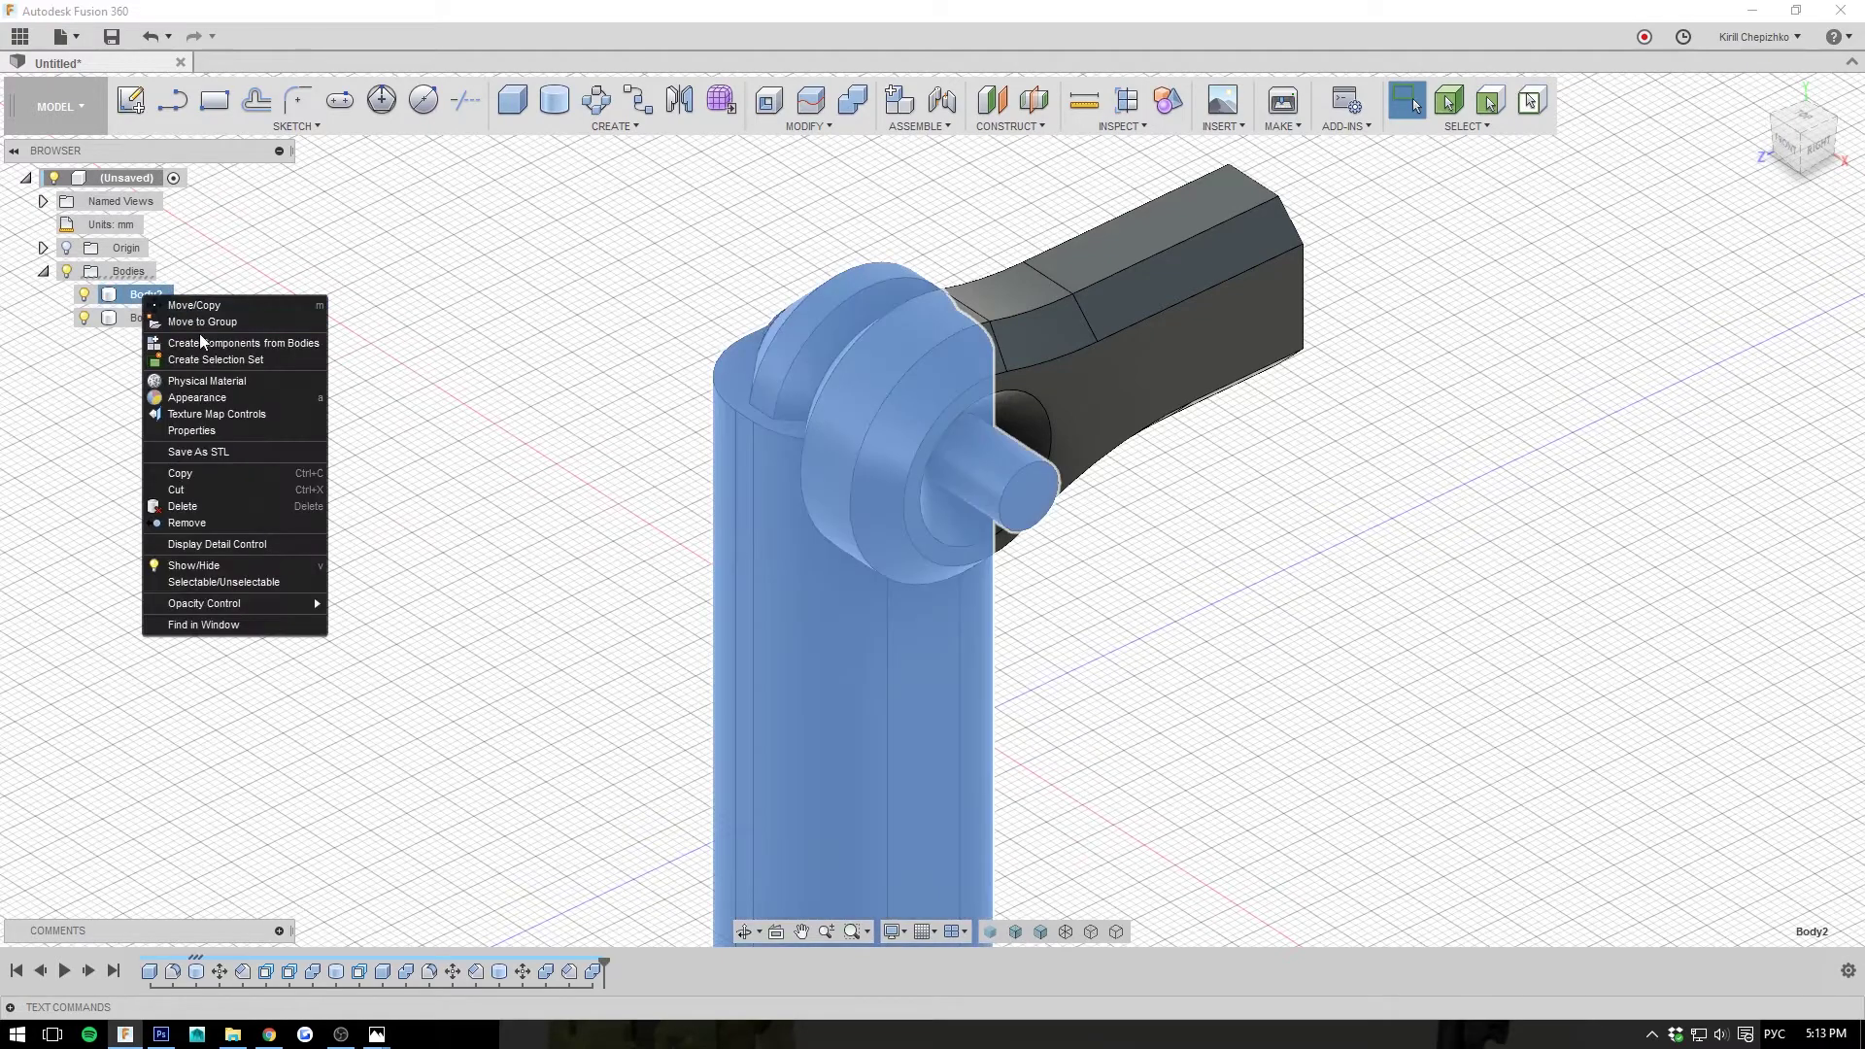
click(201, 346)
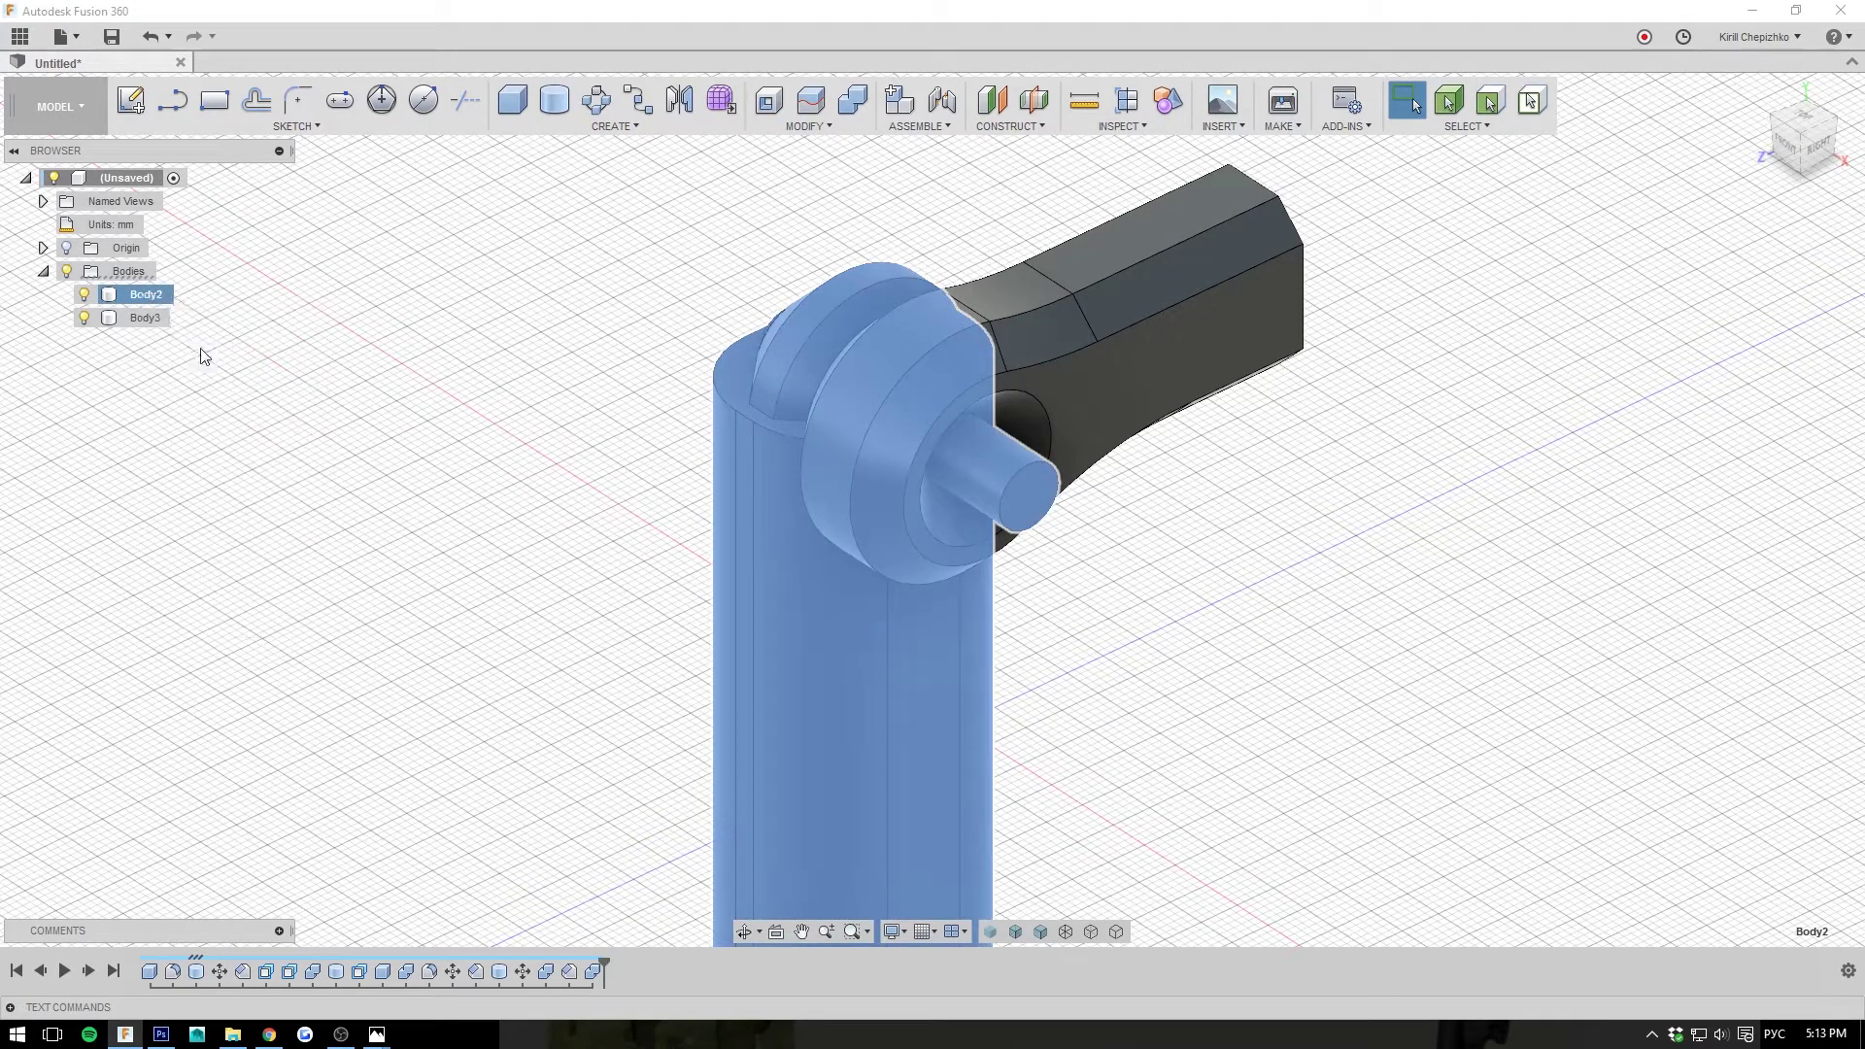
click(138, 321)
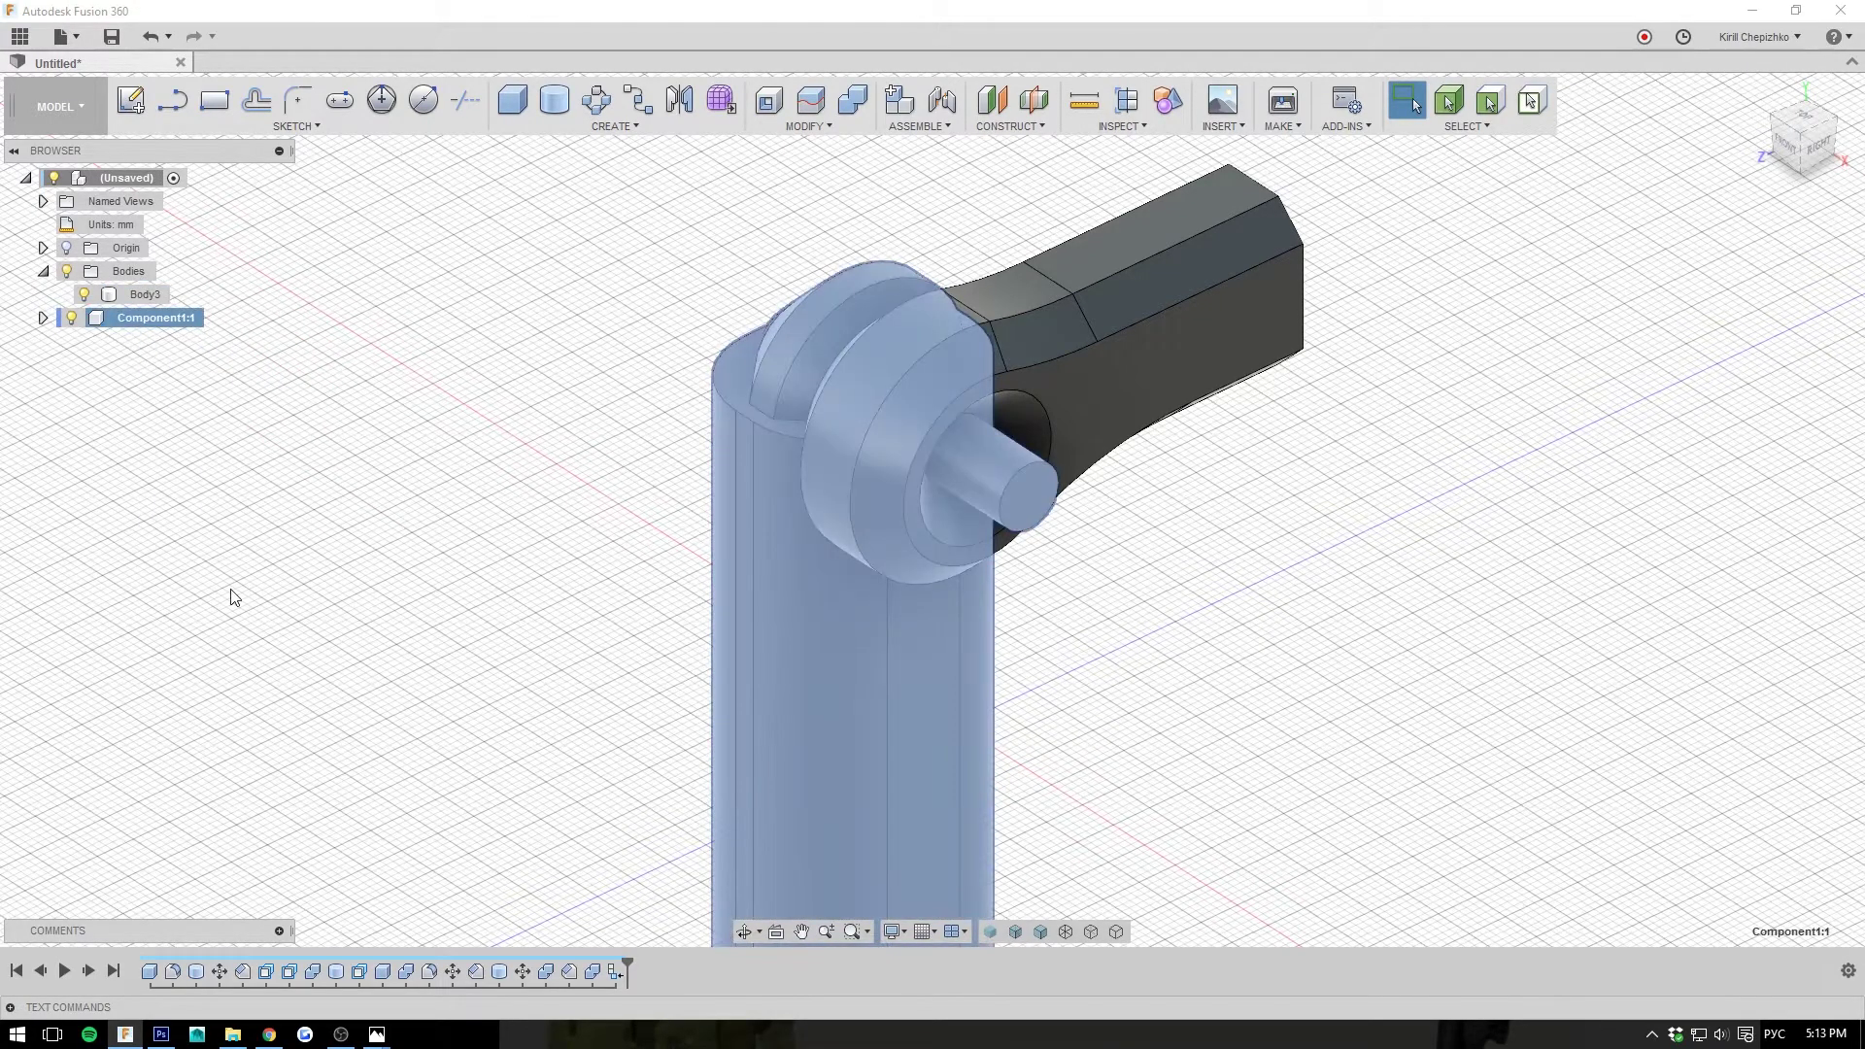
click(234, 597)
click(138, 295)
right_click(137, 296)
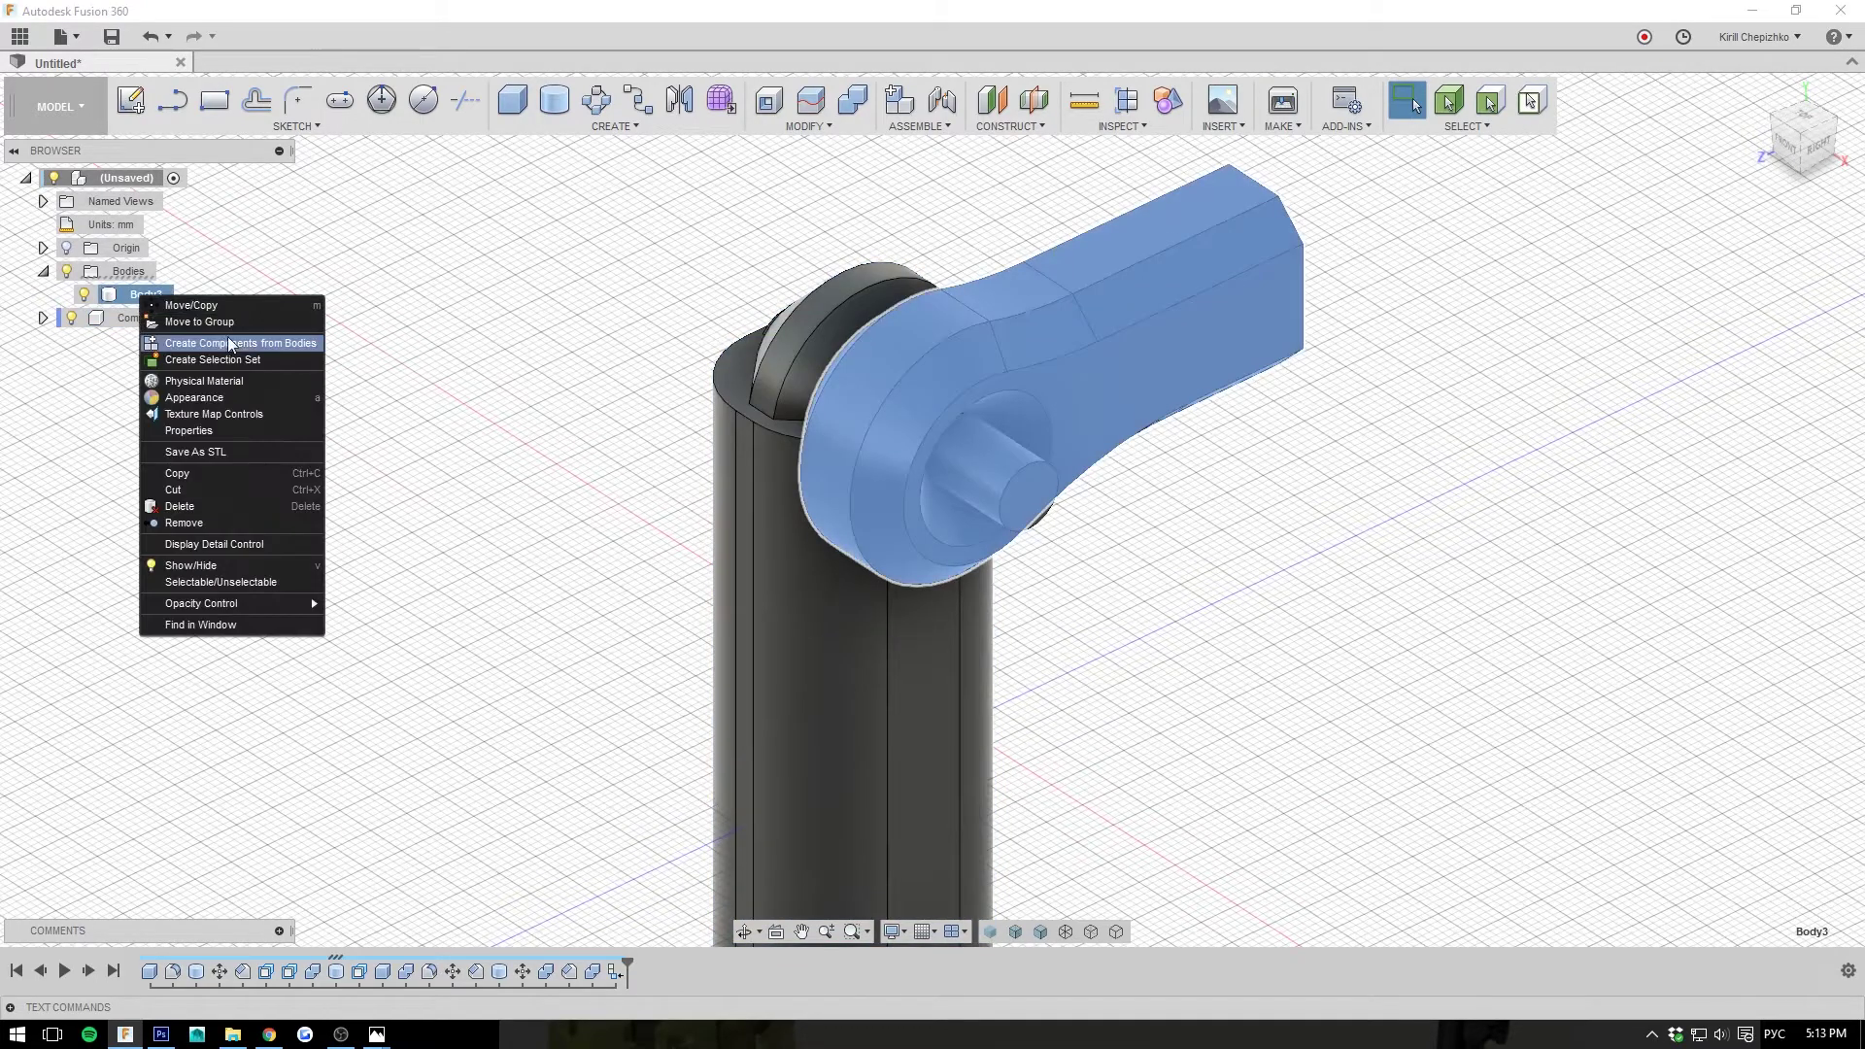
click(231, 344)
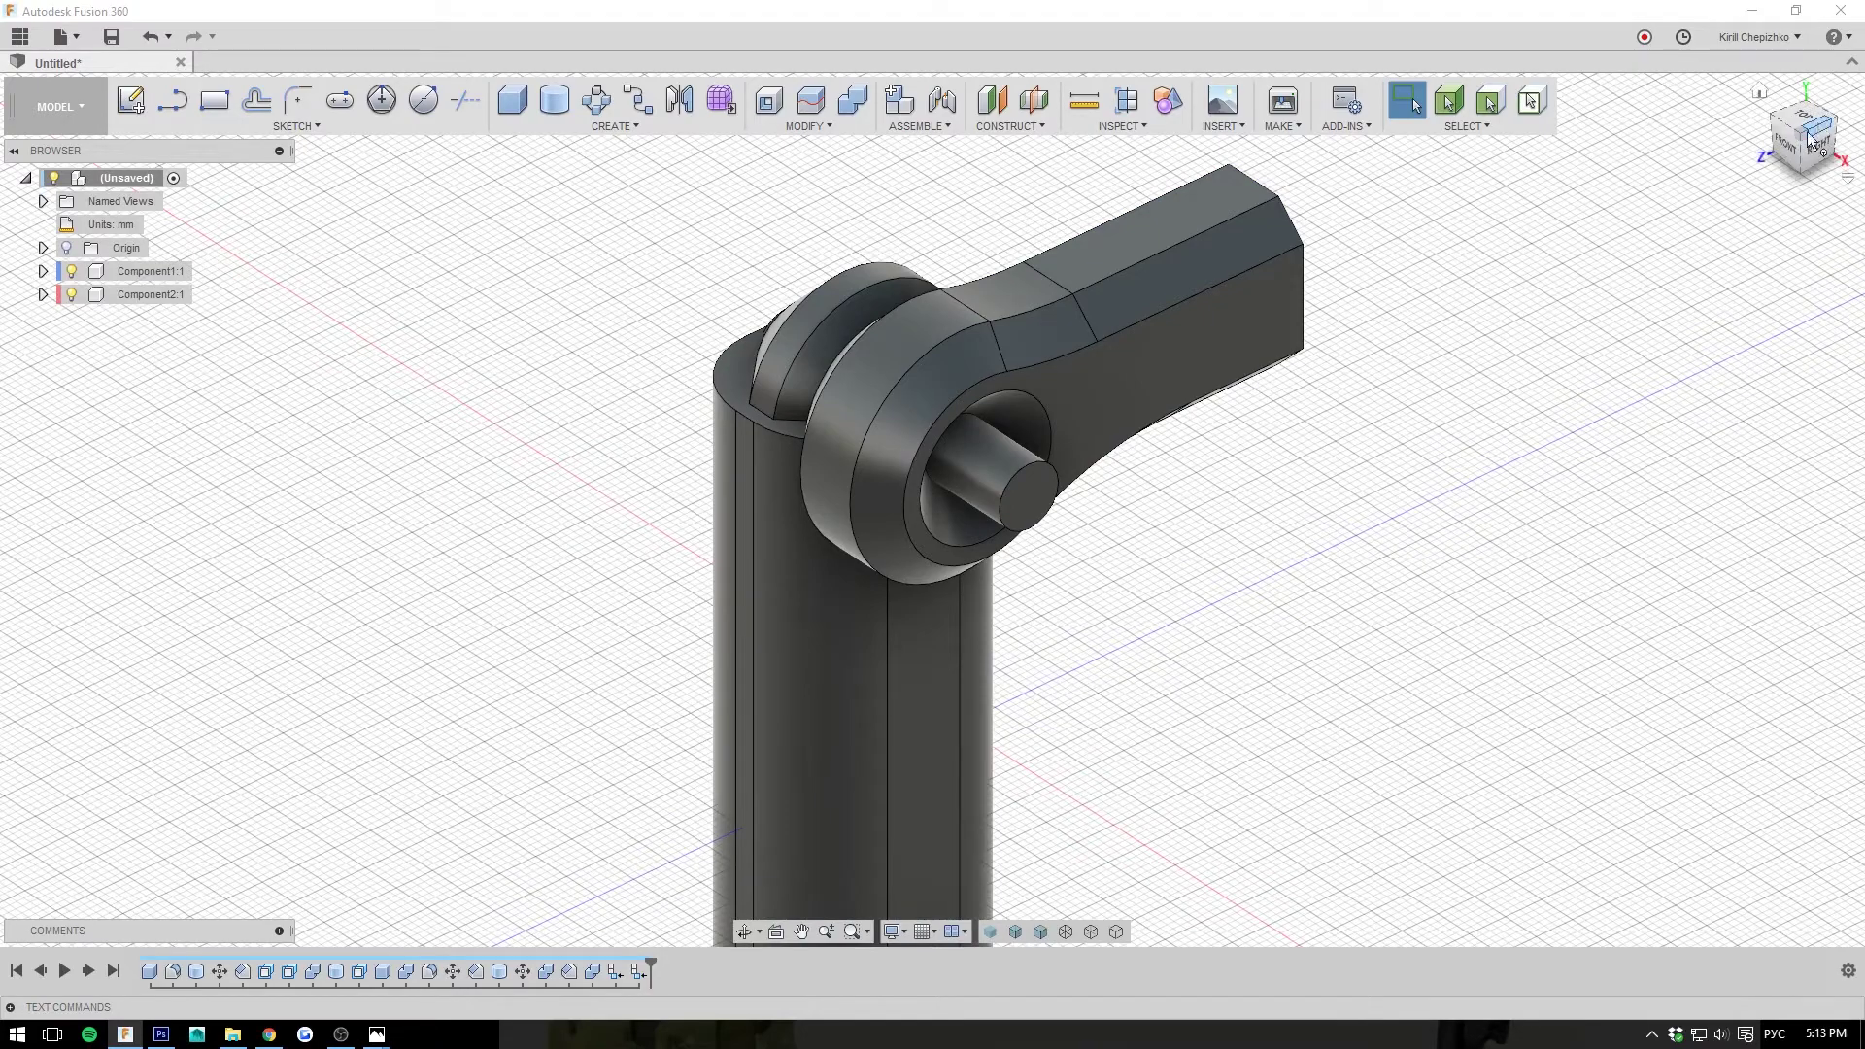
- Turn on component color cycling and examine the colored post and lever from both sides
drag(1815, 146, 1853, 151)
middle_drag(1514, 320, 1483, 381)
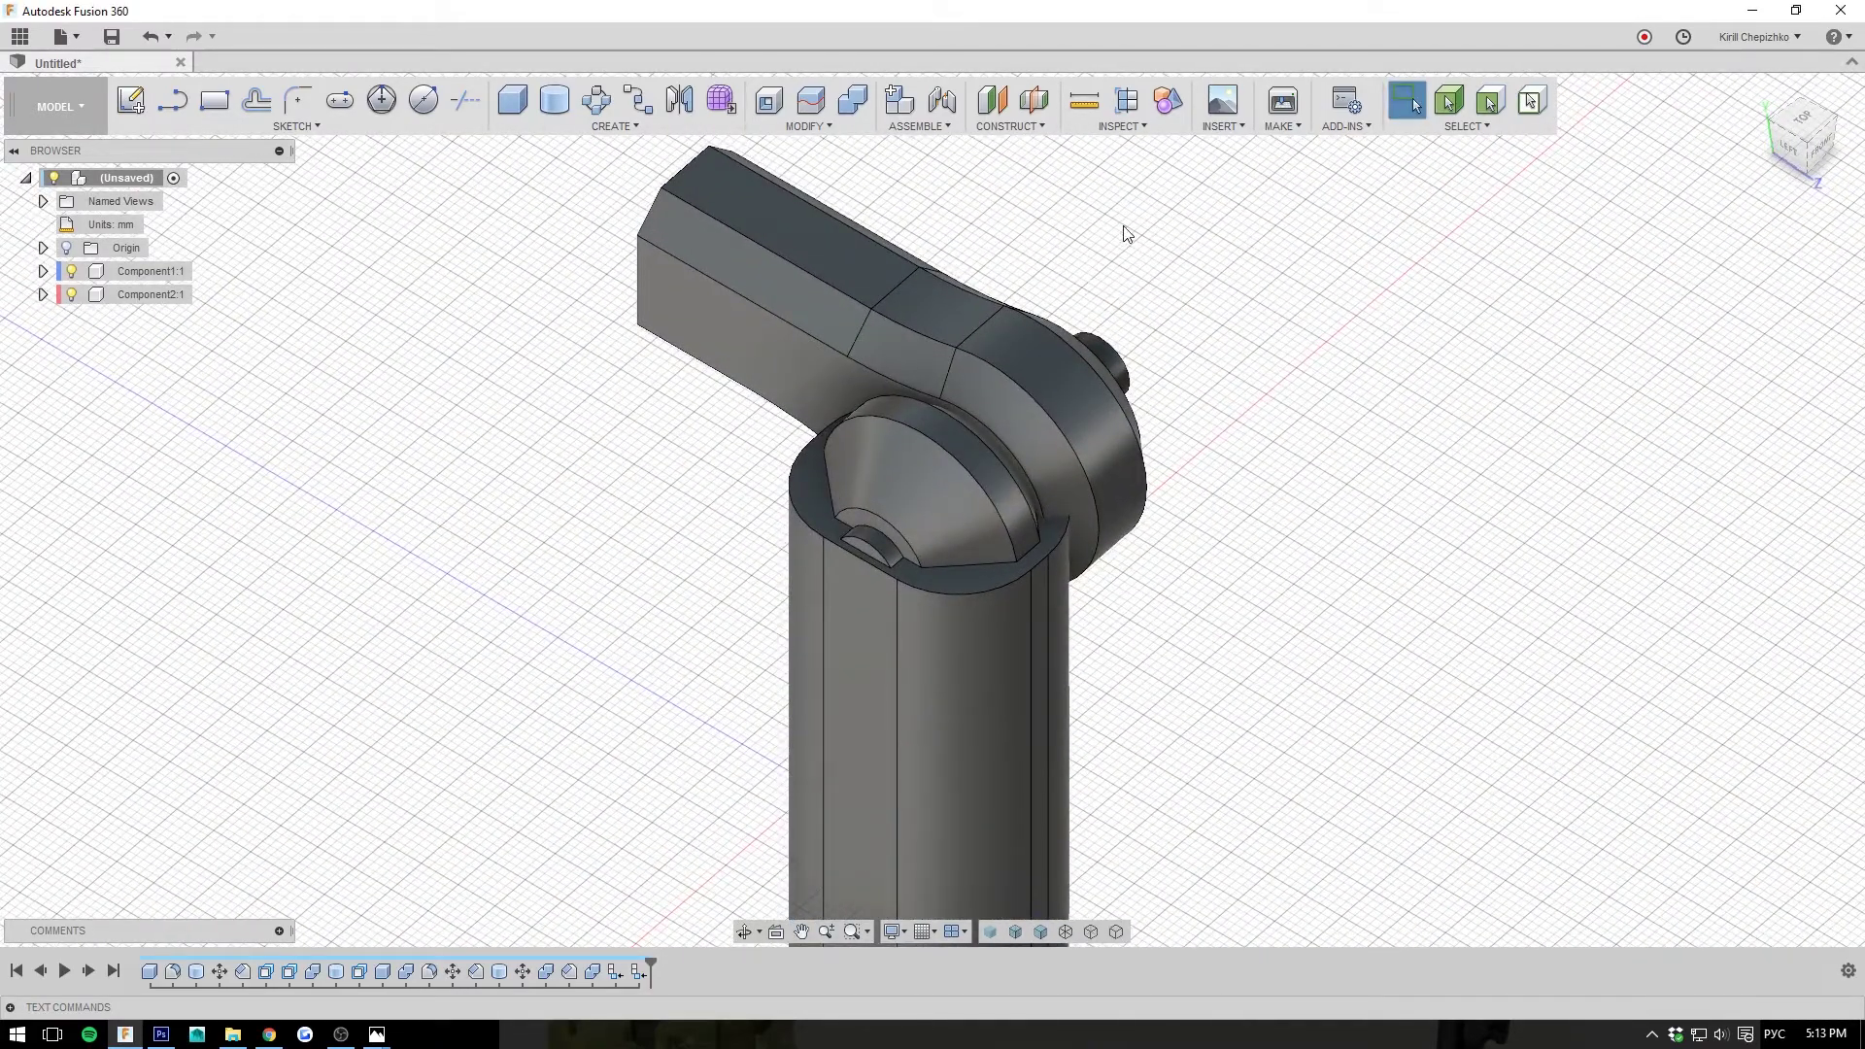
click(1148, 125)
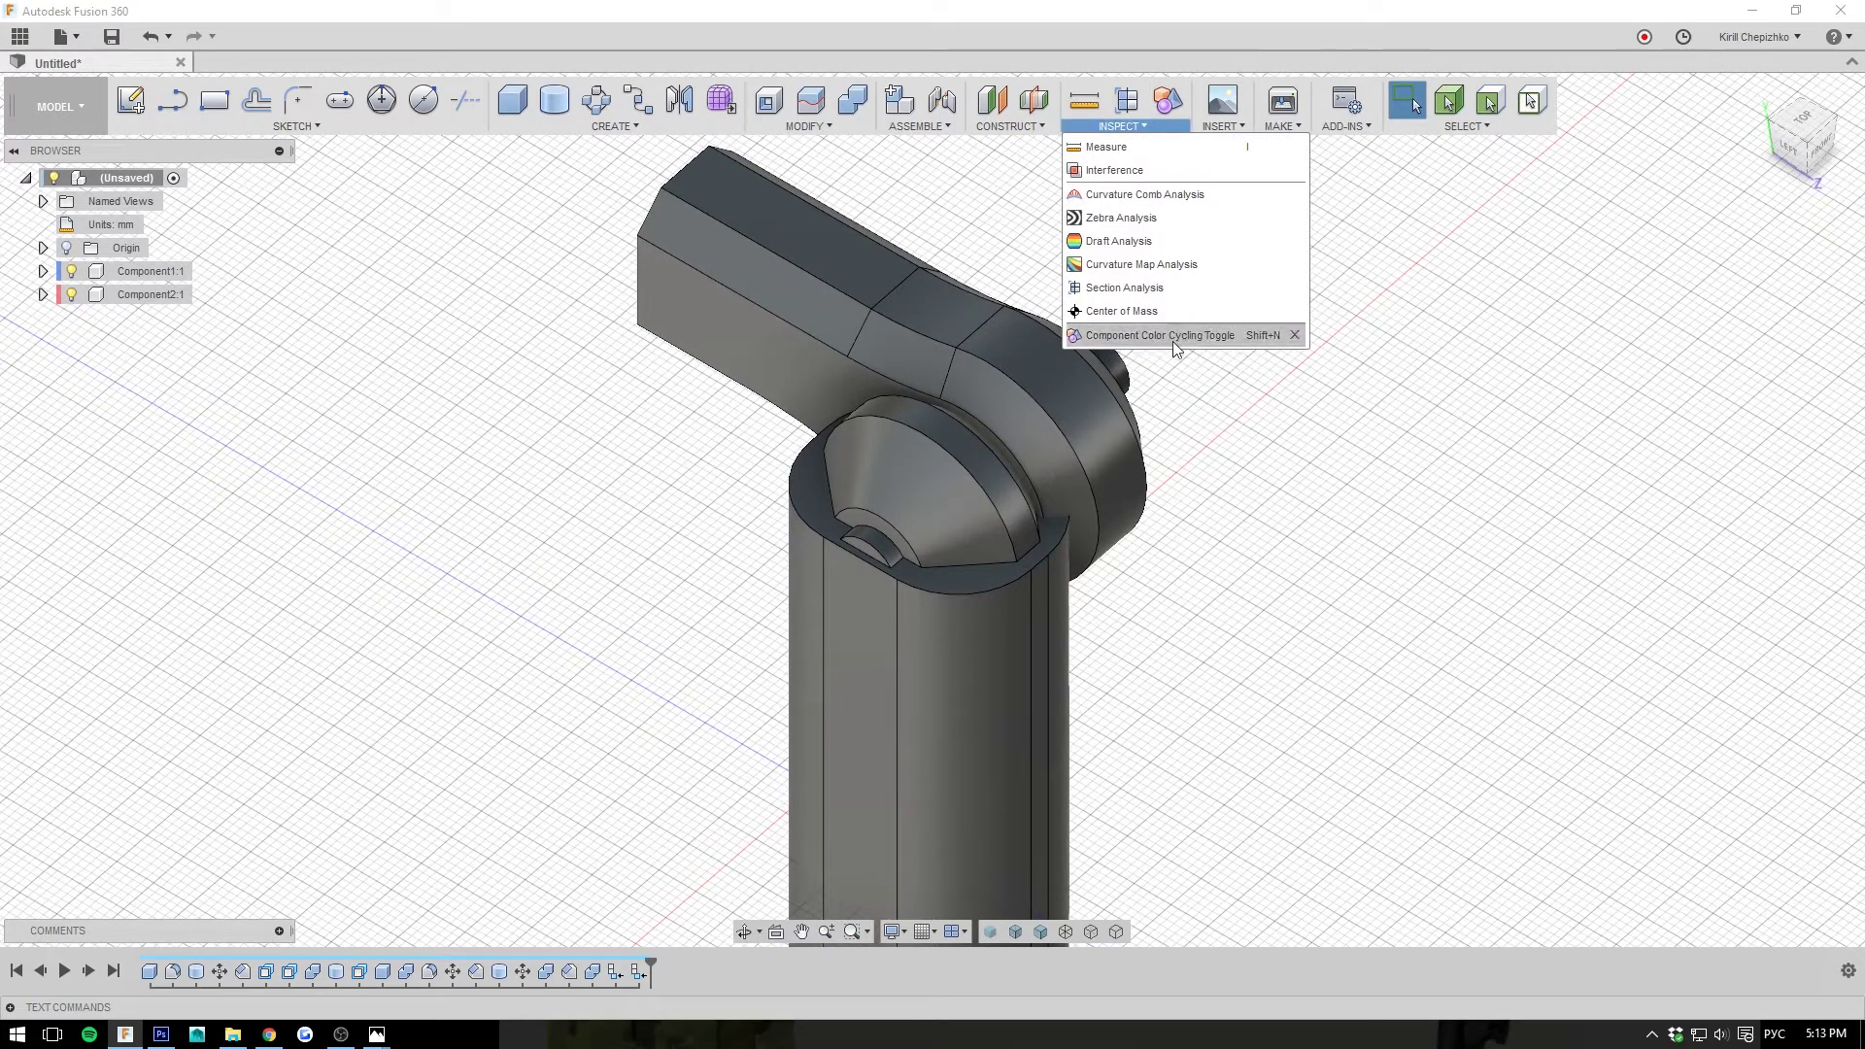
click(1385, 430)
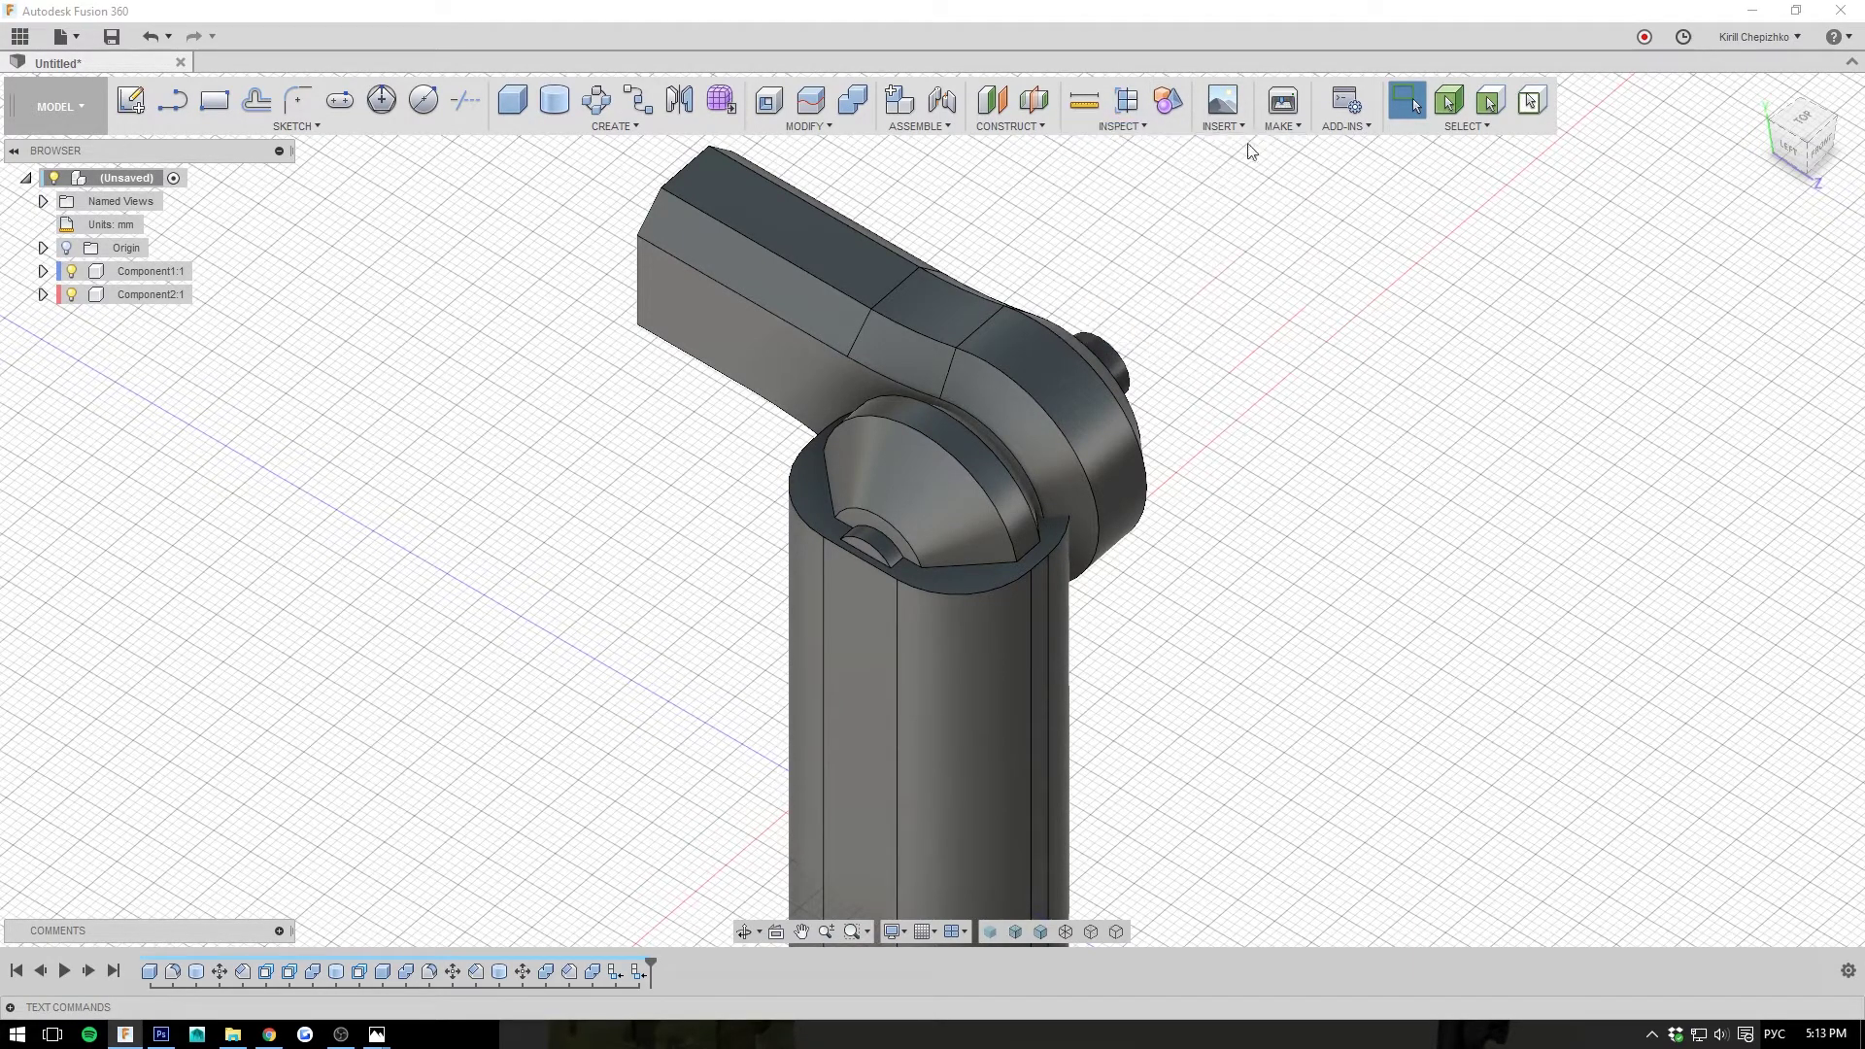
click(1165, 100)
middle_drag(1467, 442, 1432, 375)
scroll(1432, 375, down, 2)
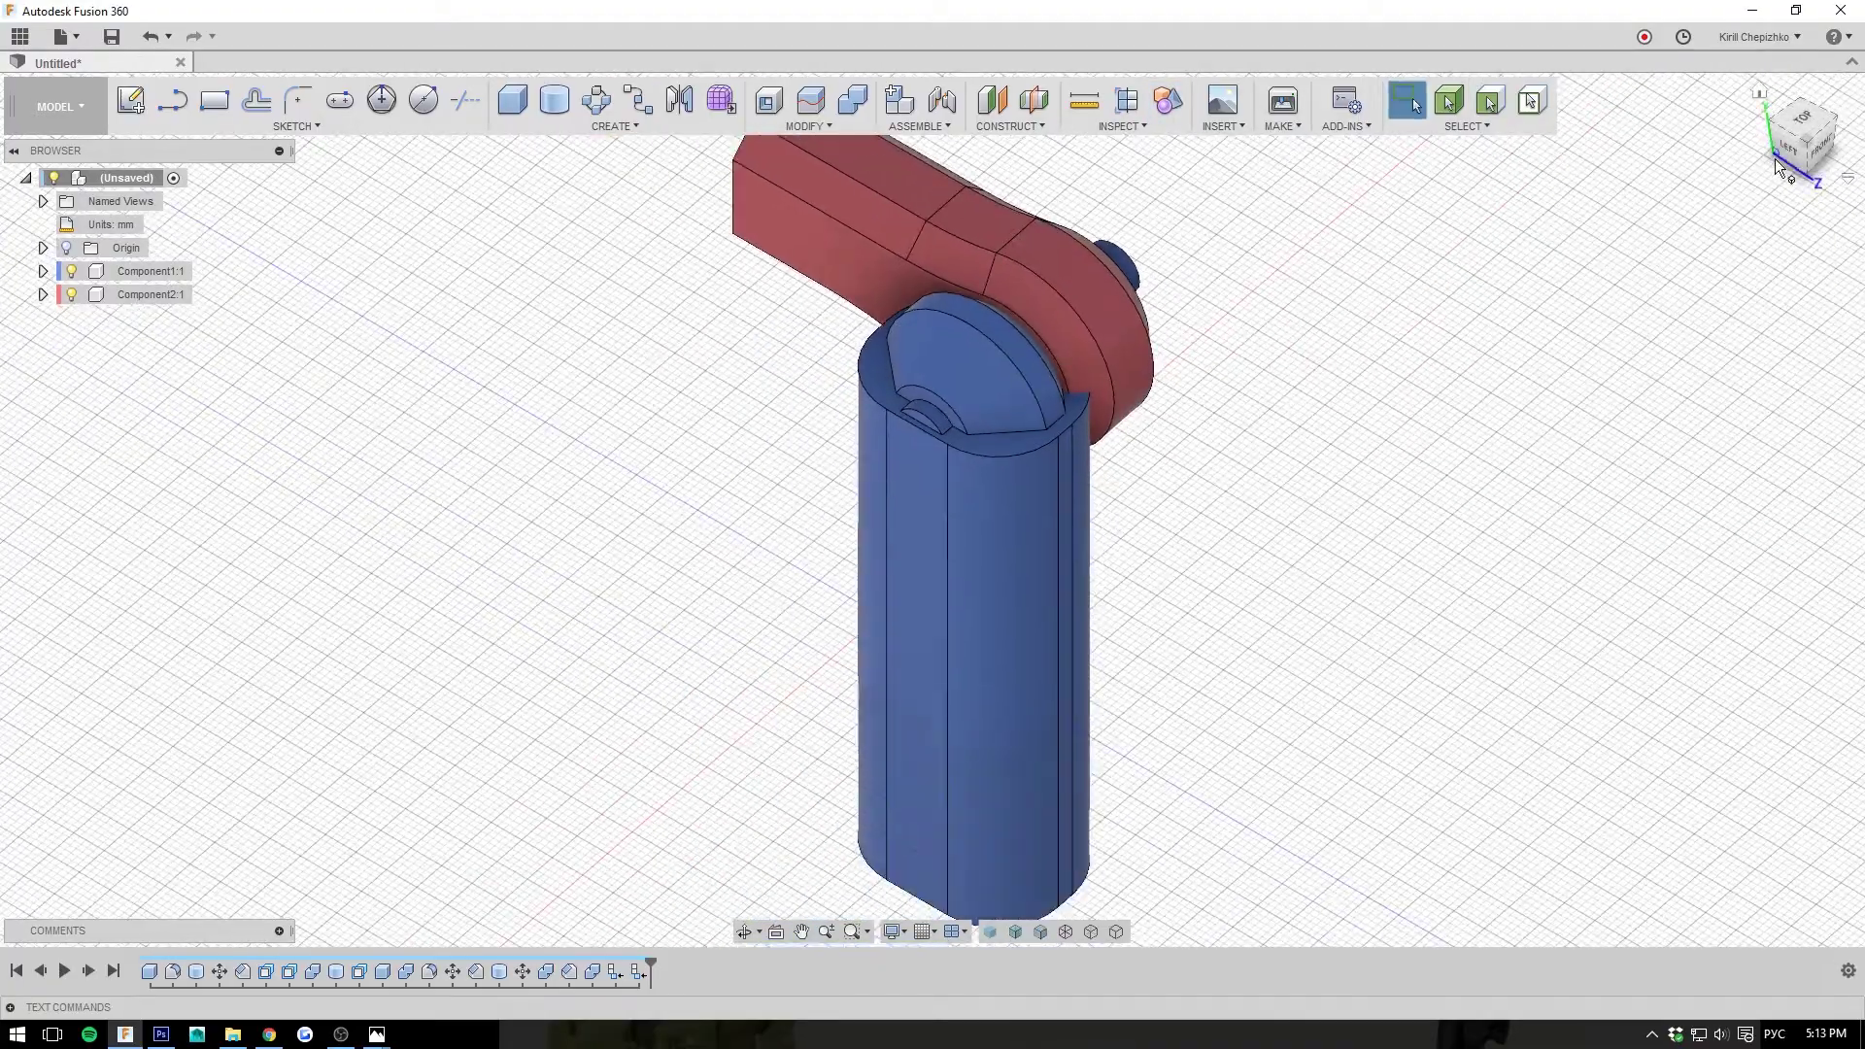
mouse_move(1797, 155)
mouse_down()
mouse_move(1695, 117)
mouse_move(1724, 100)
mouse_move(1826, 146)
mouse_move(1721, 150)
mouse_up()
middle_drag(973, 464, 947, 518)
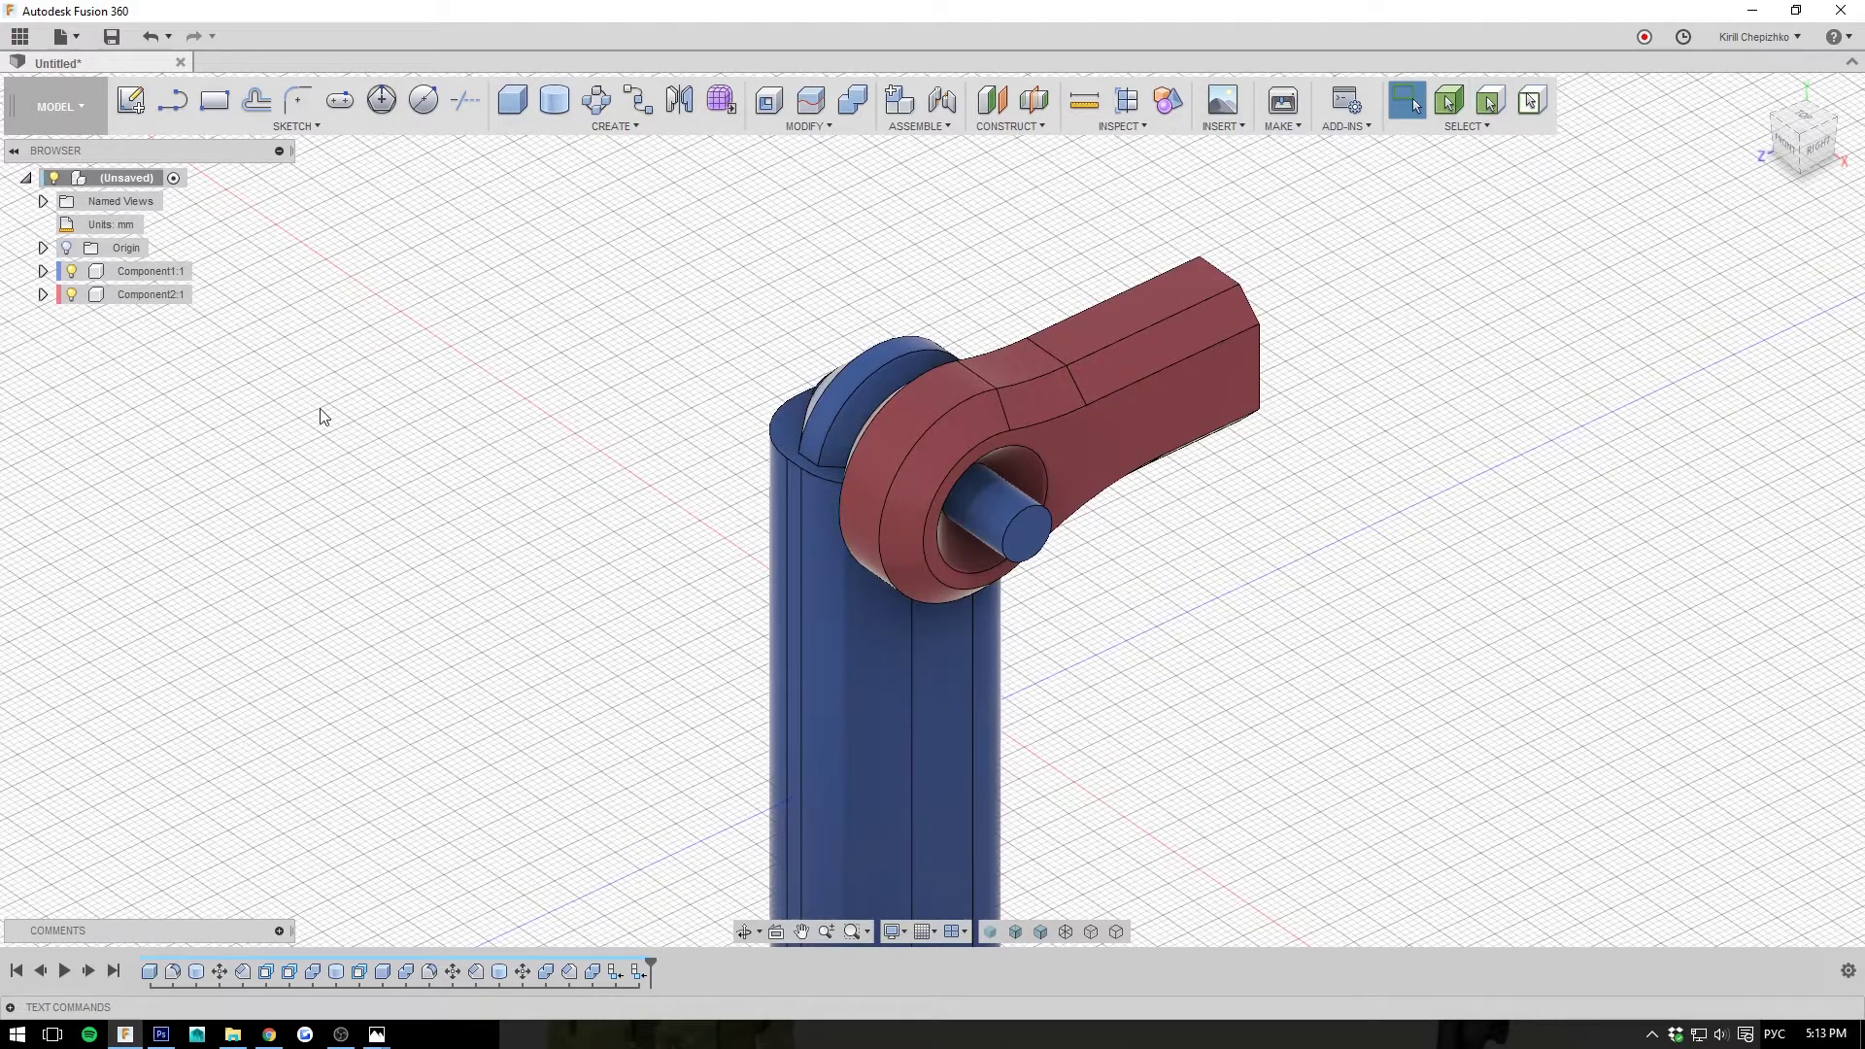
right_click(156, 296)
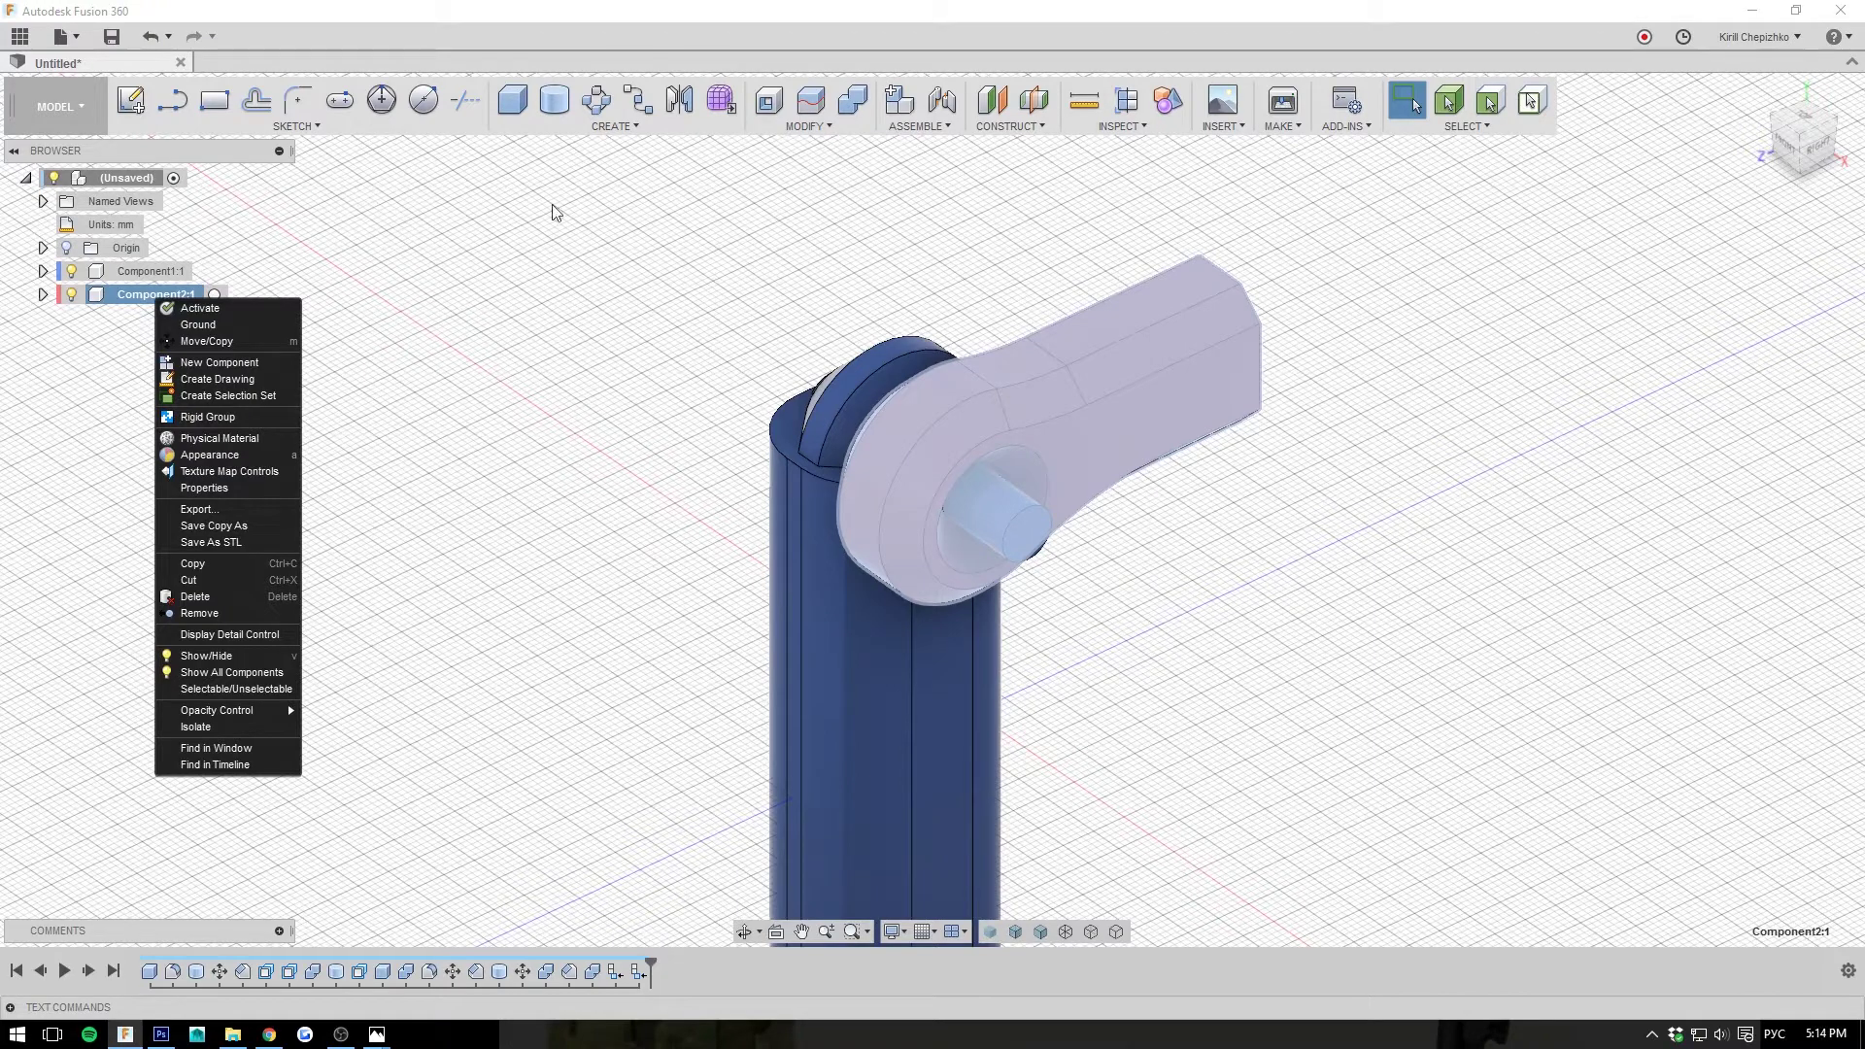
click(1232, 470)
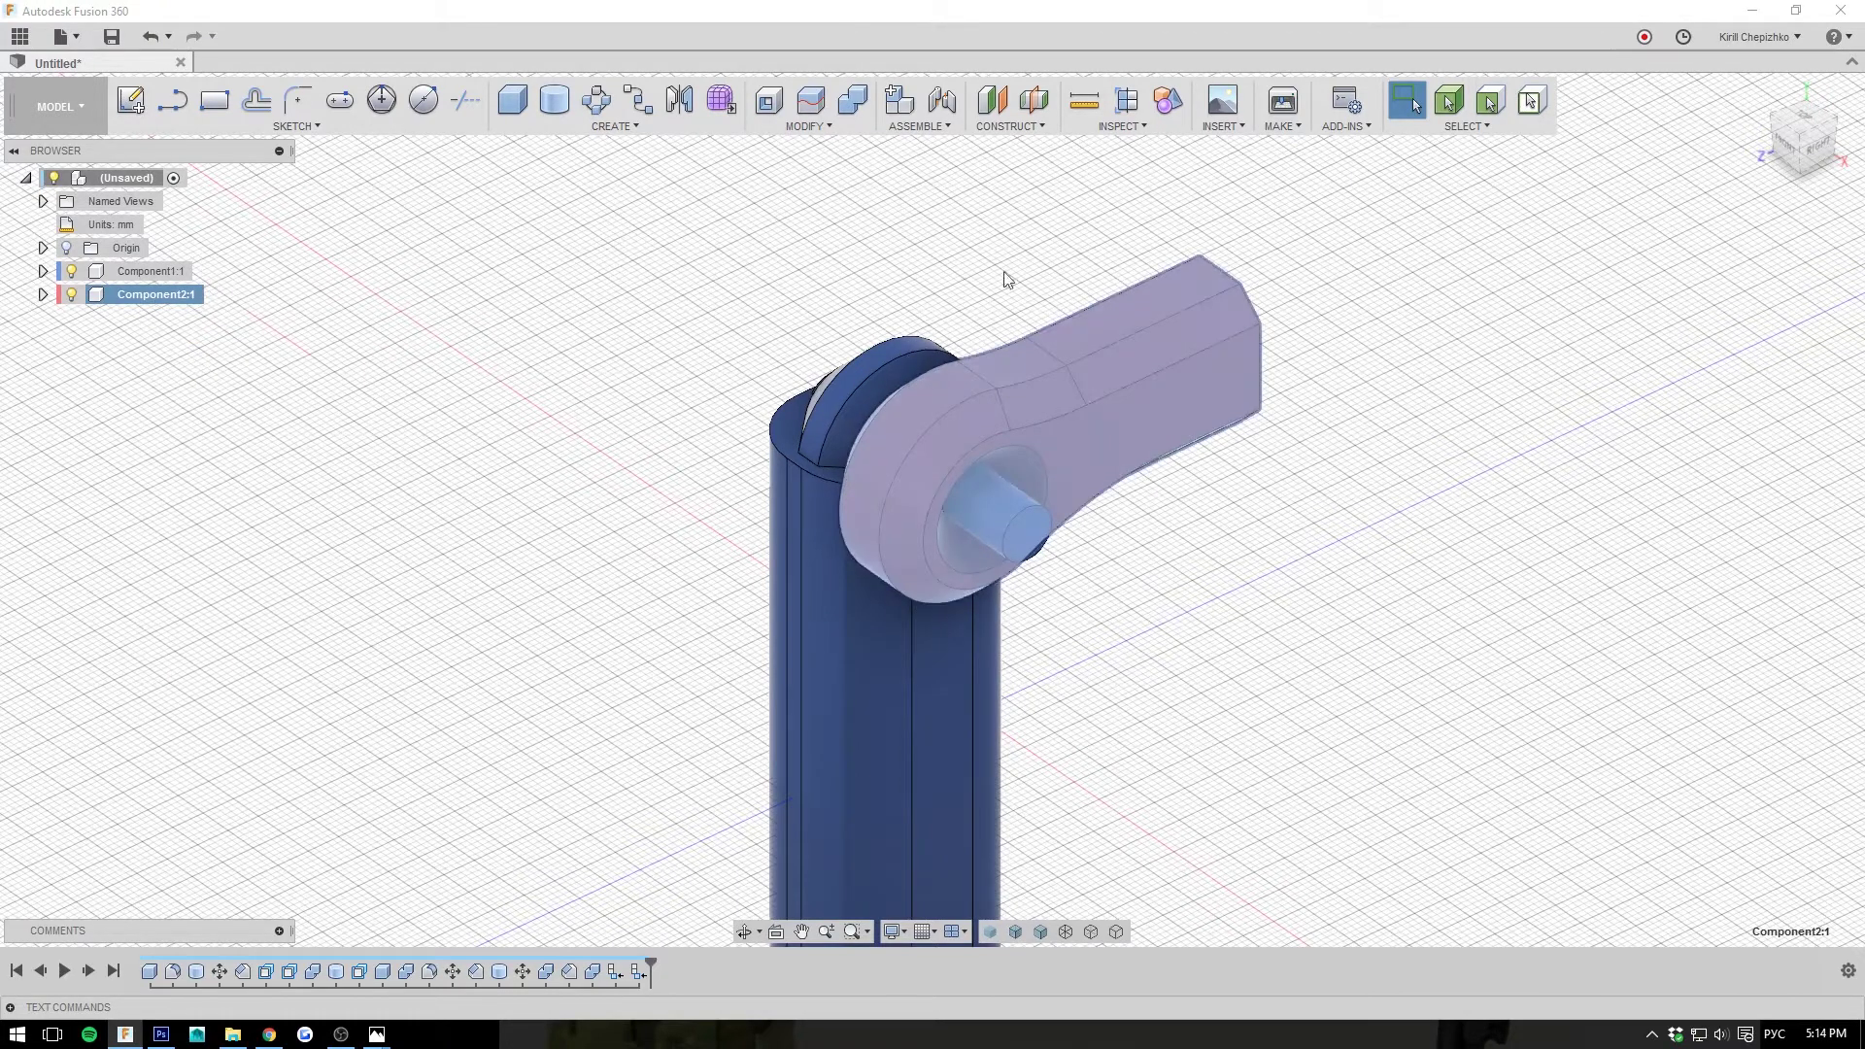
click(1812, 148)
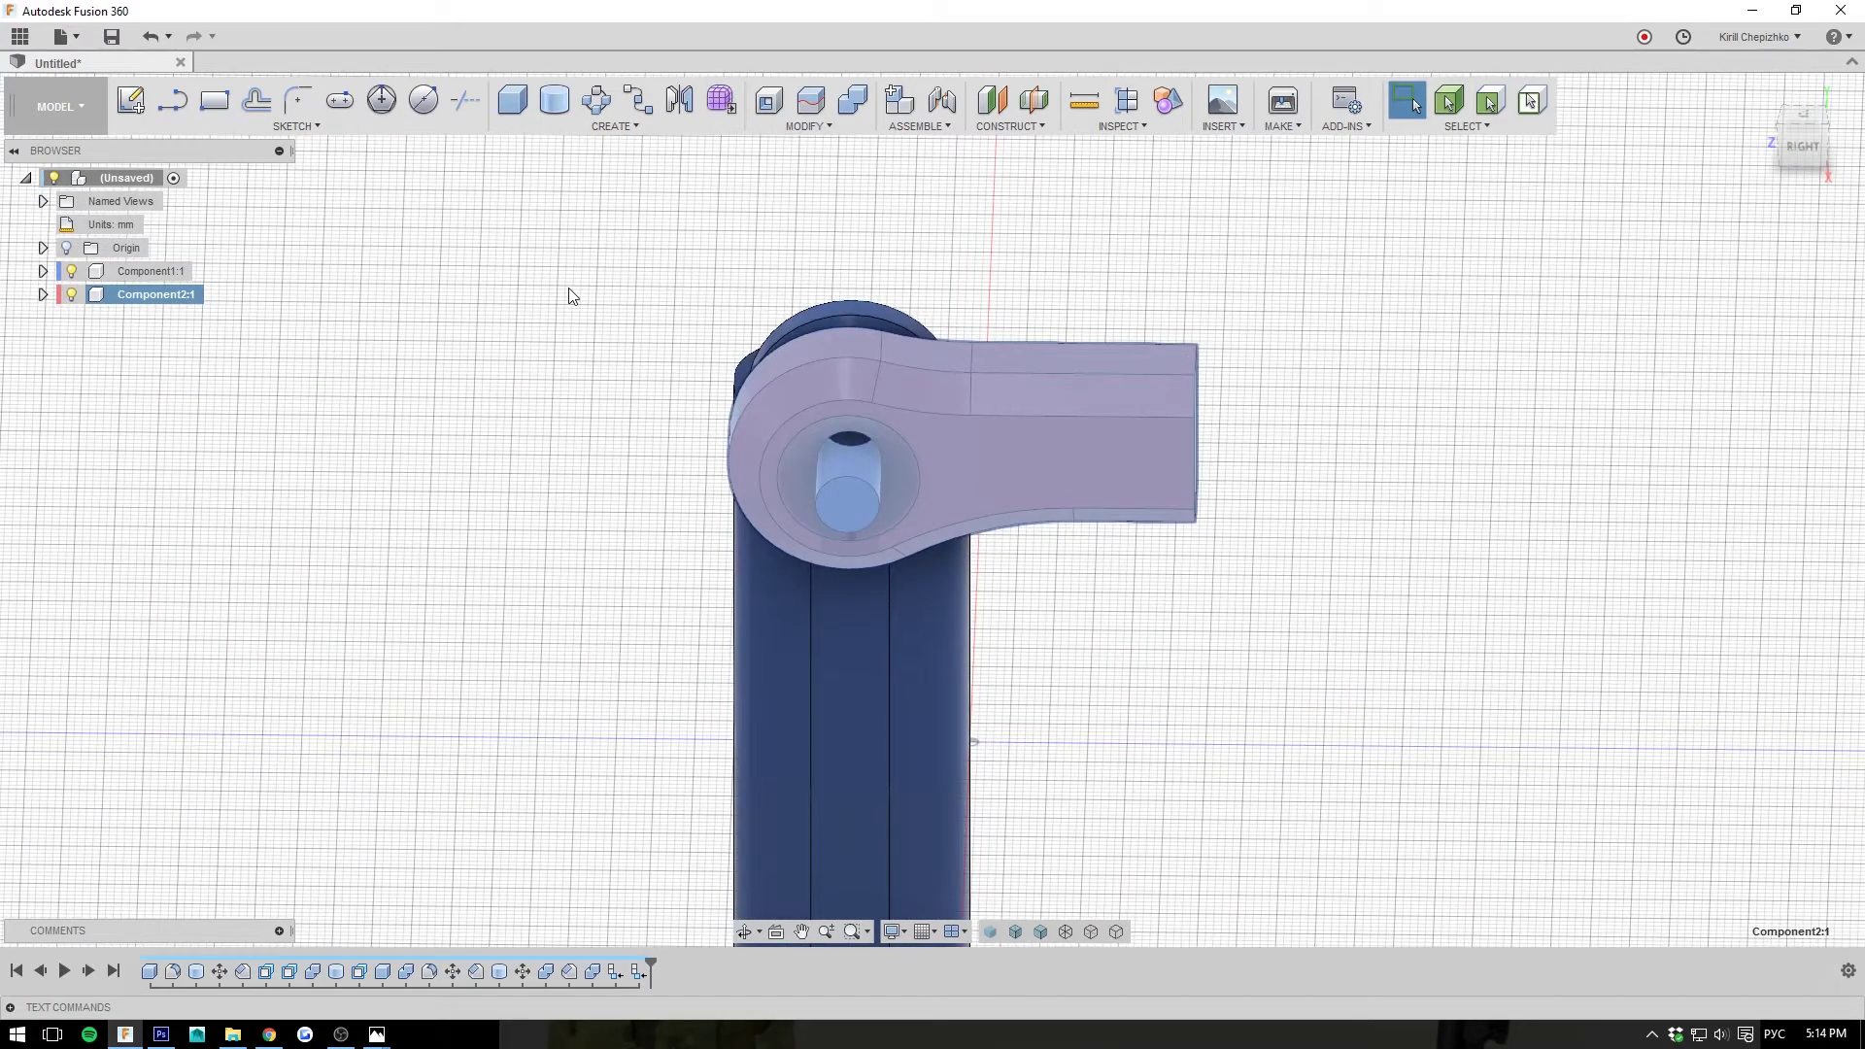
middle_drag(1333, 231, 1344, 303)
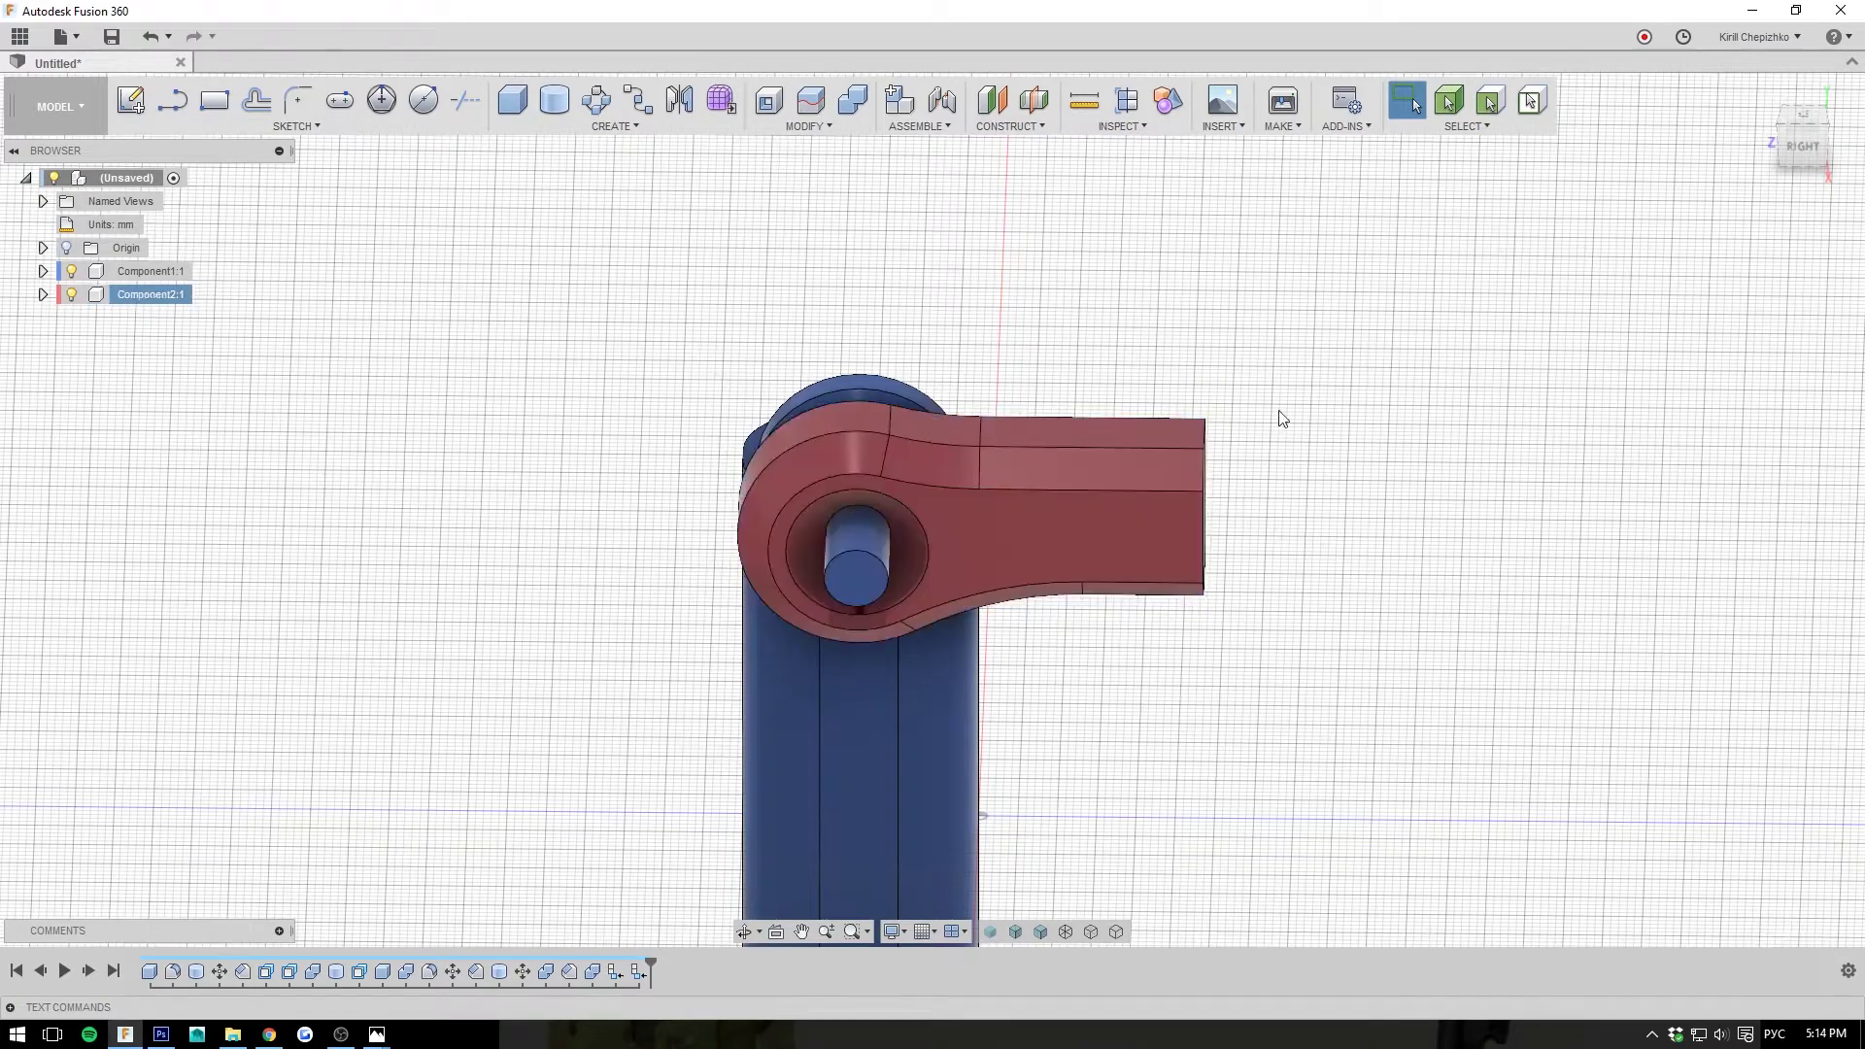
middle_drag(1563, 435, 1483, 416)
click(1779, 125)
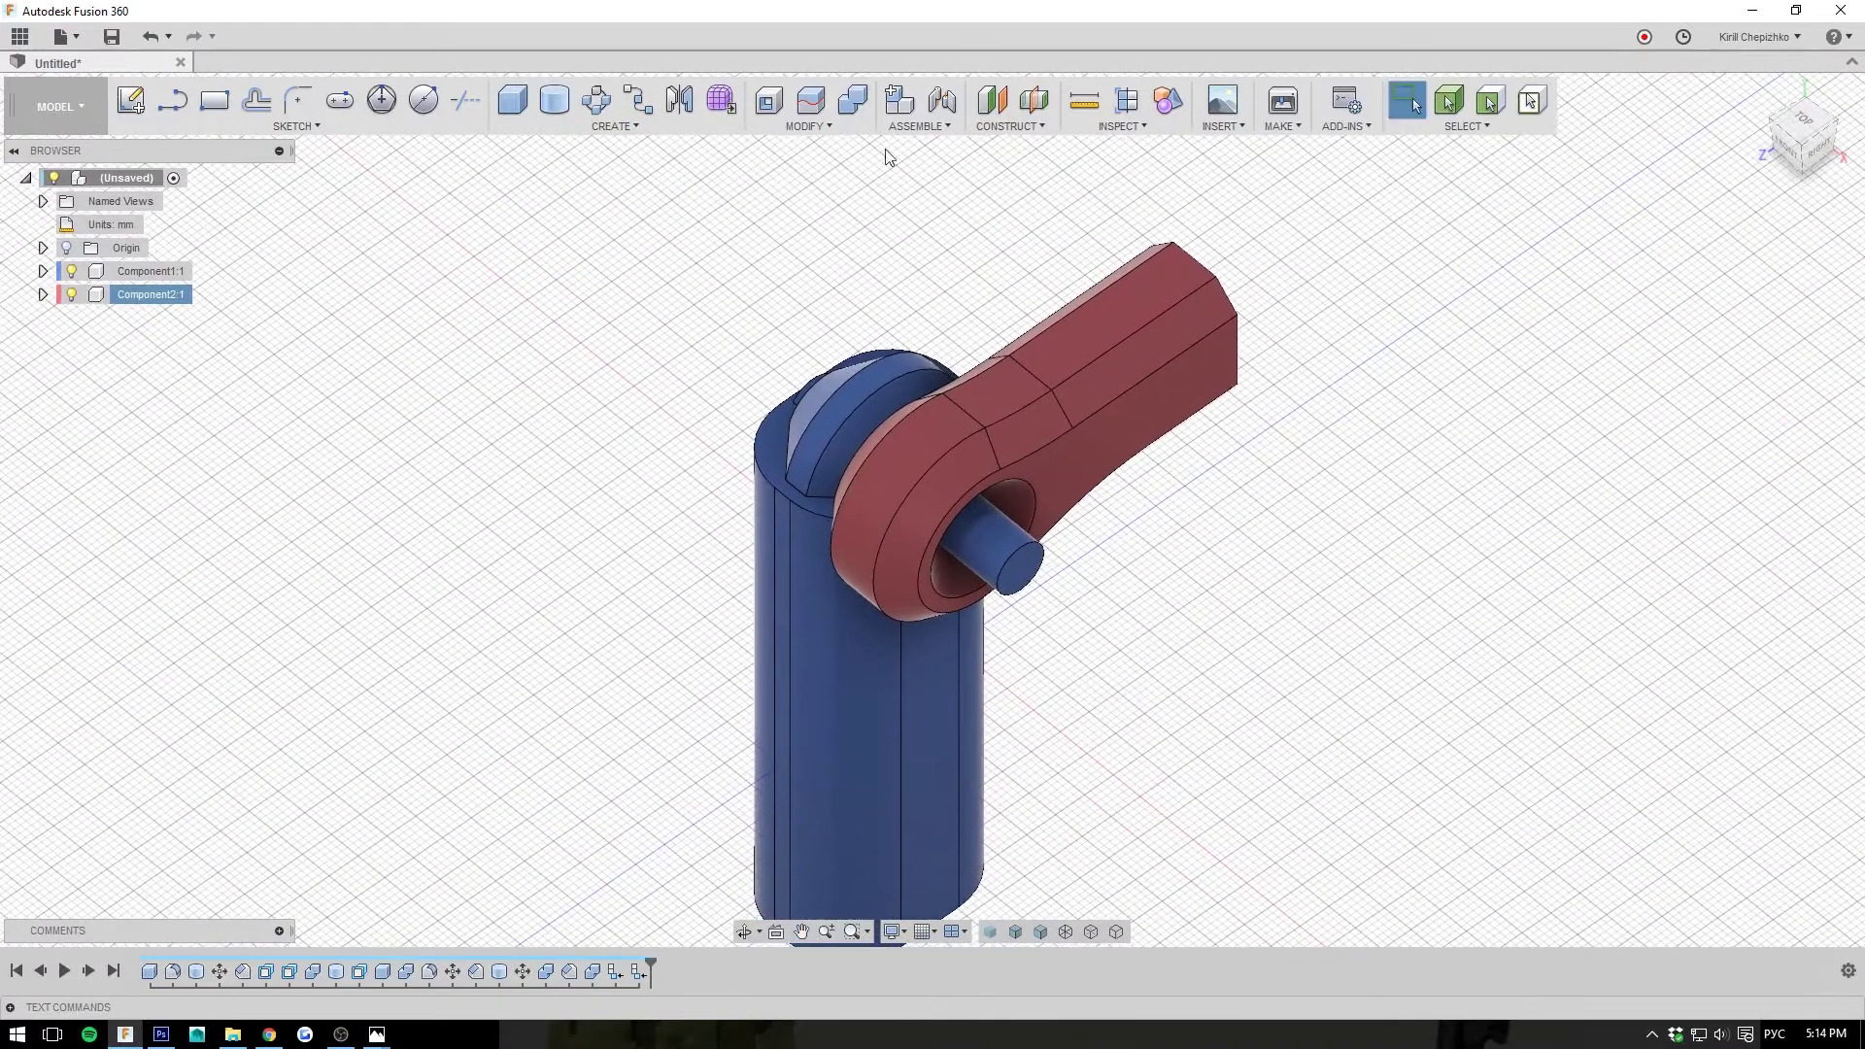
click(927, 128)
click(1368, 407)
middle_drag(1379, 466, 1395, 482)
- Start an as-built joint between the lever and the post components and set its motion type to Revolute
click(940, 130)
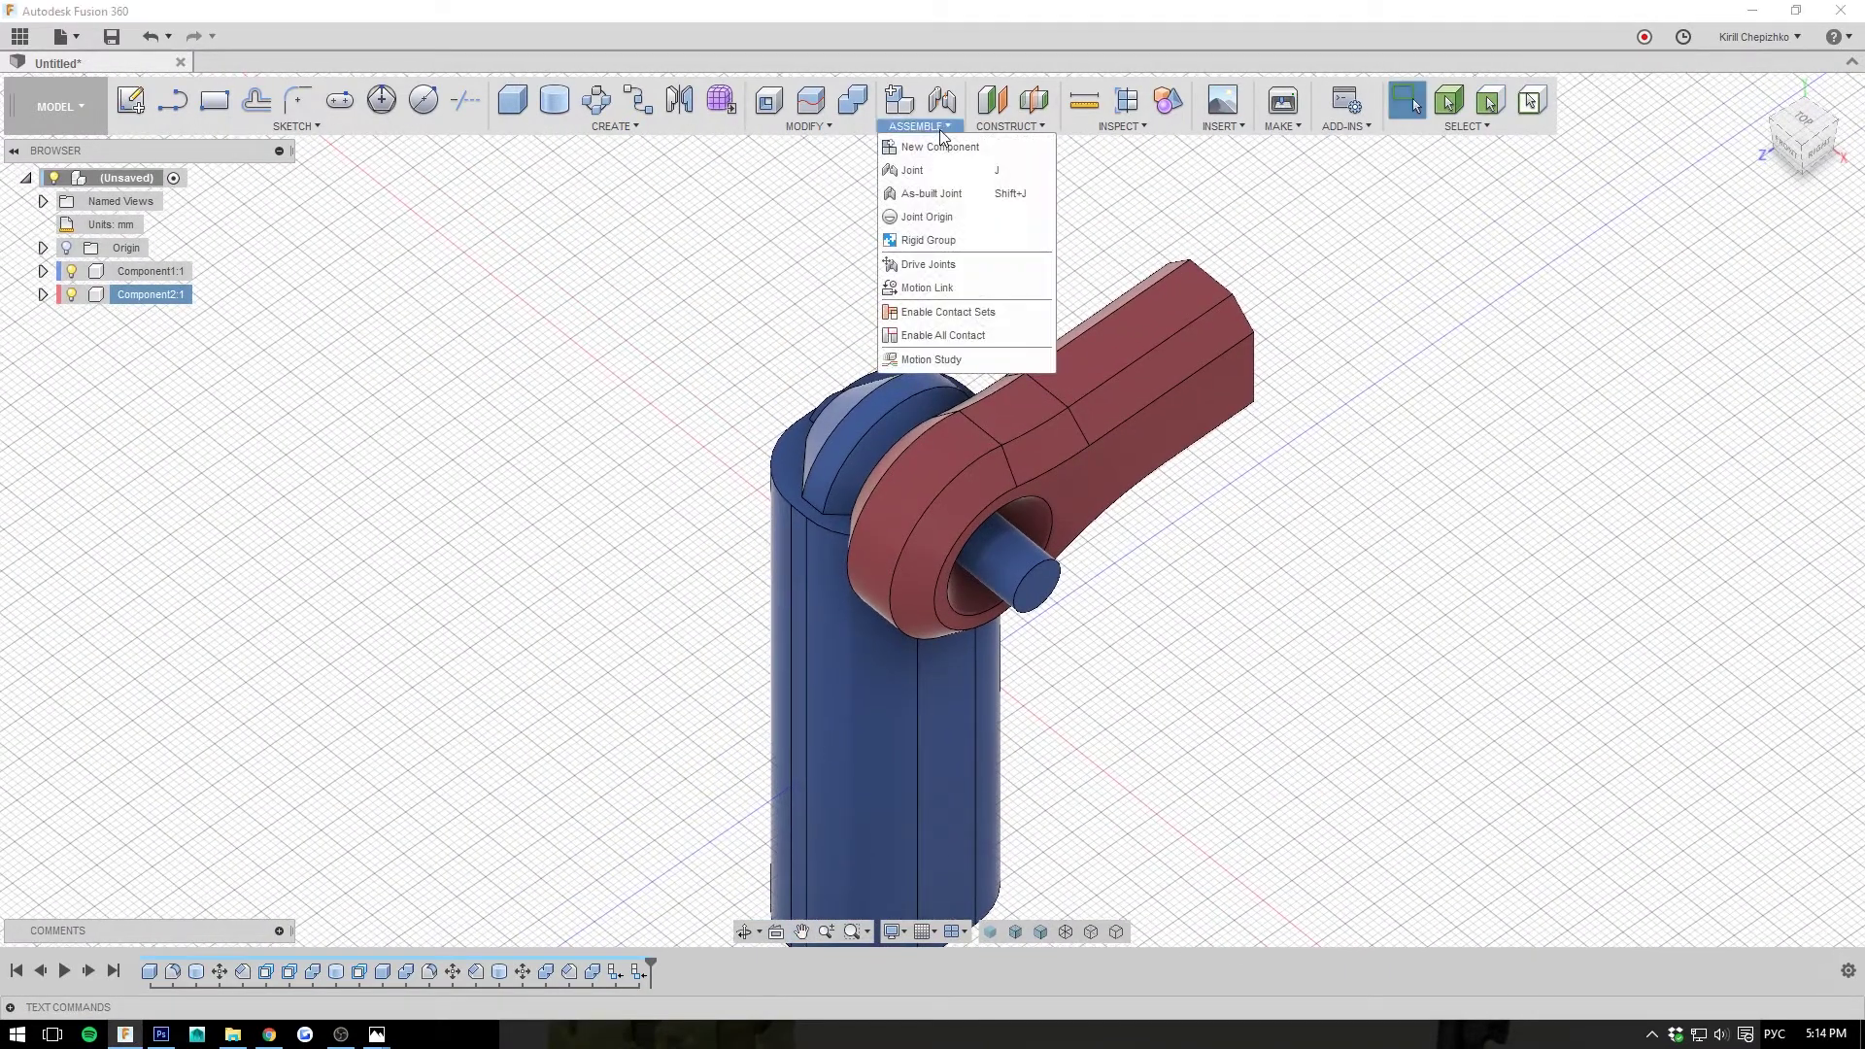
click(1006, 194)
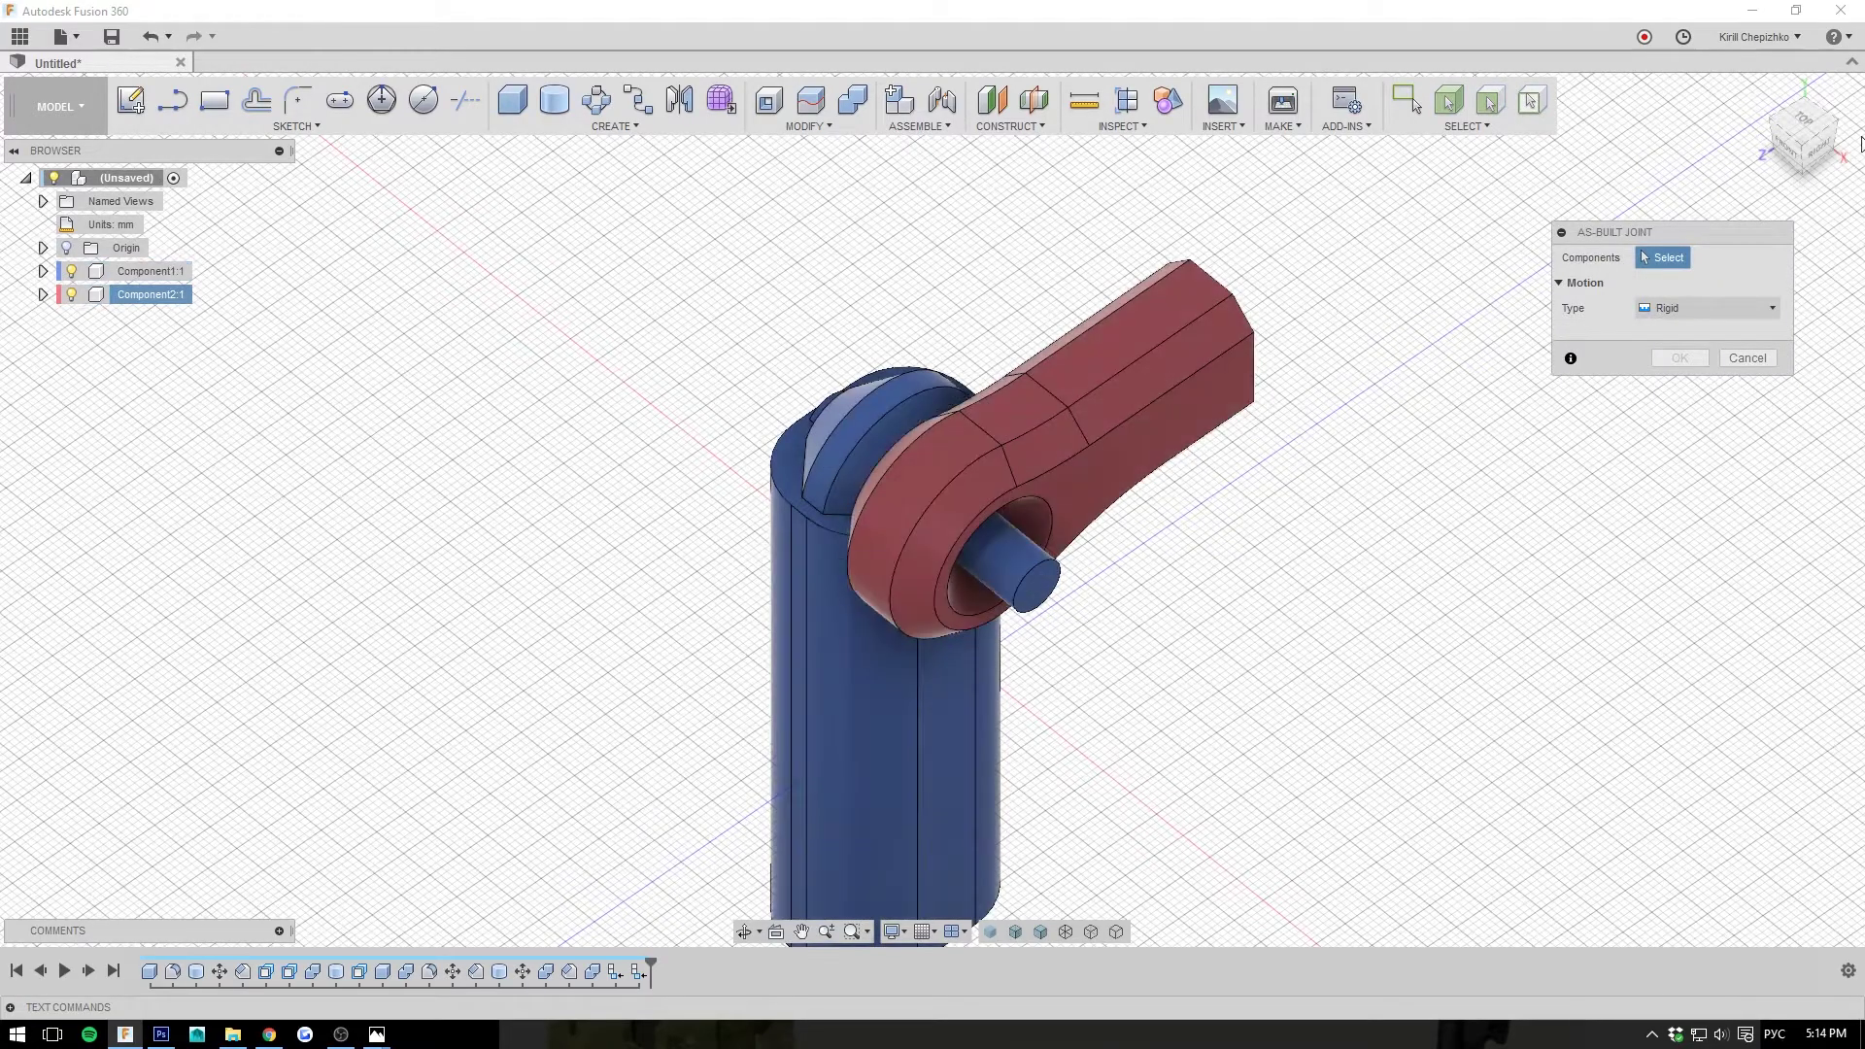
drag(1823, 142, 1754, 204)
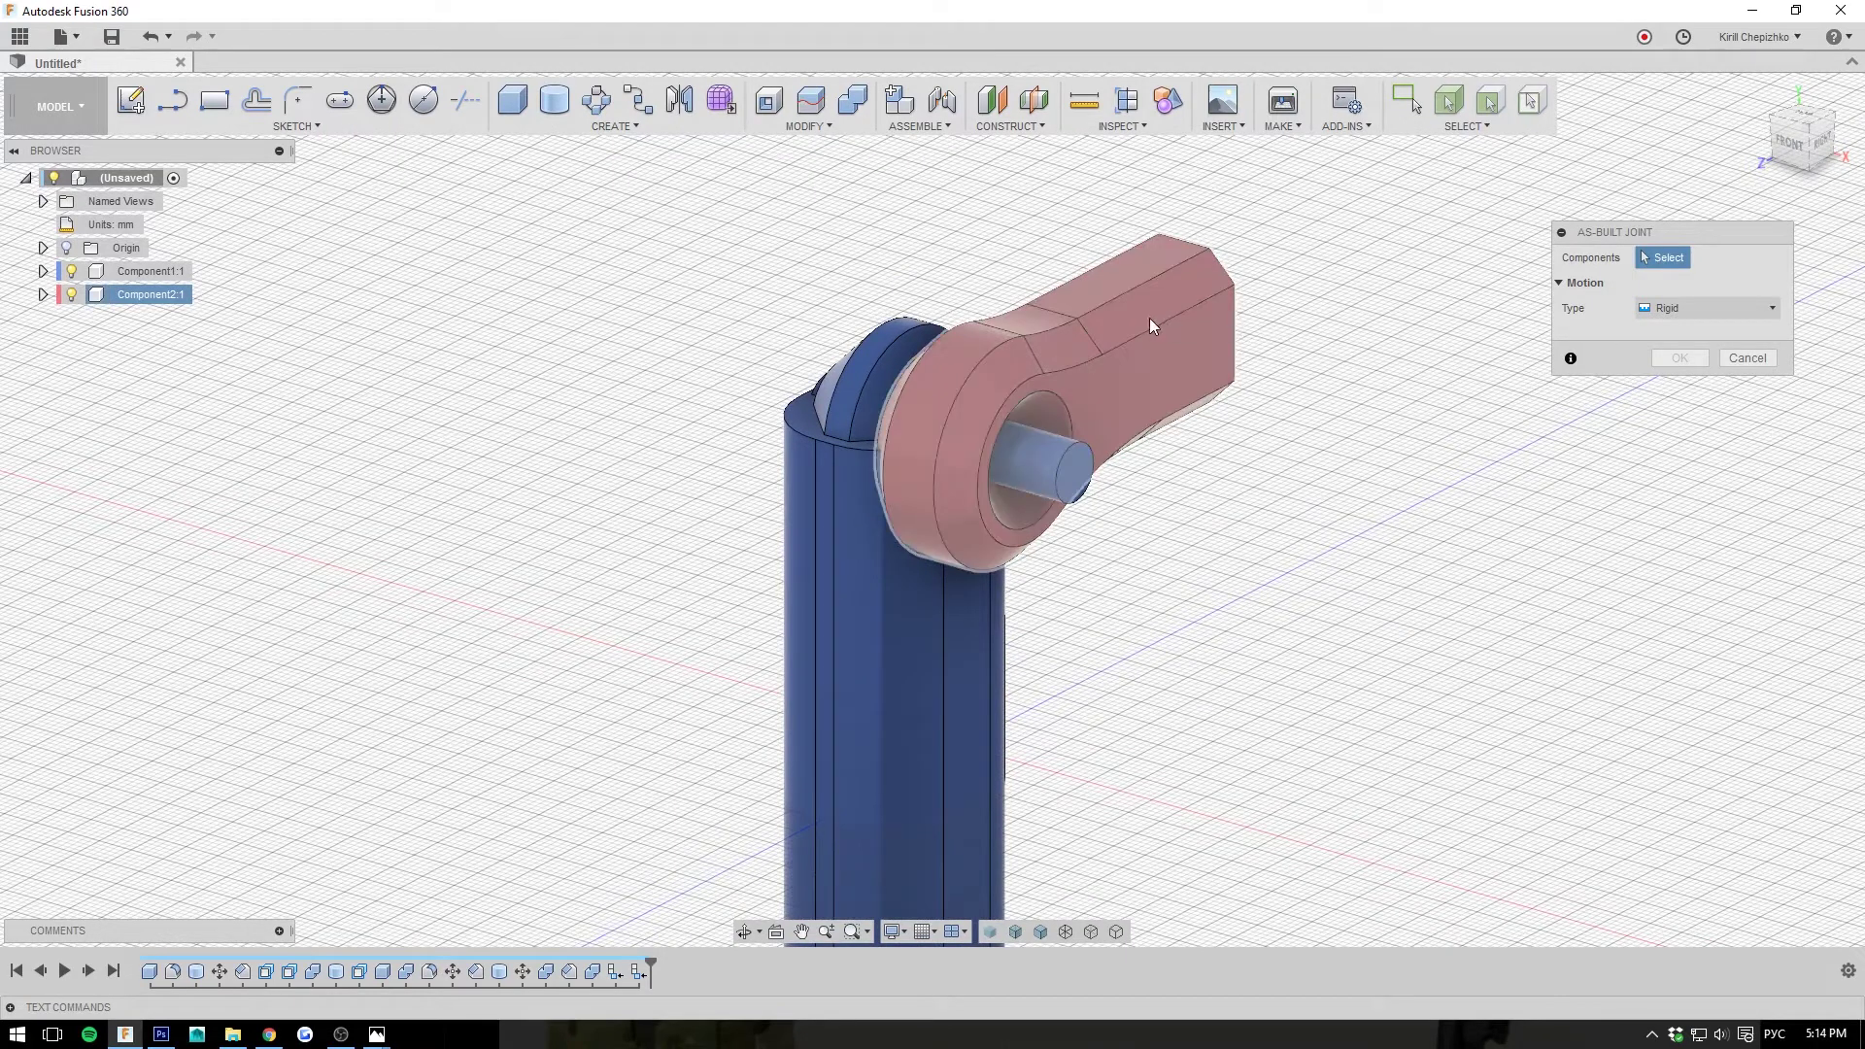
click(976, 359)
click(882, 359)
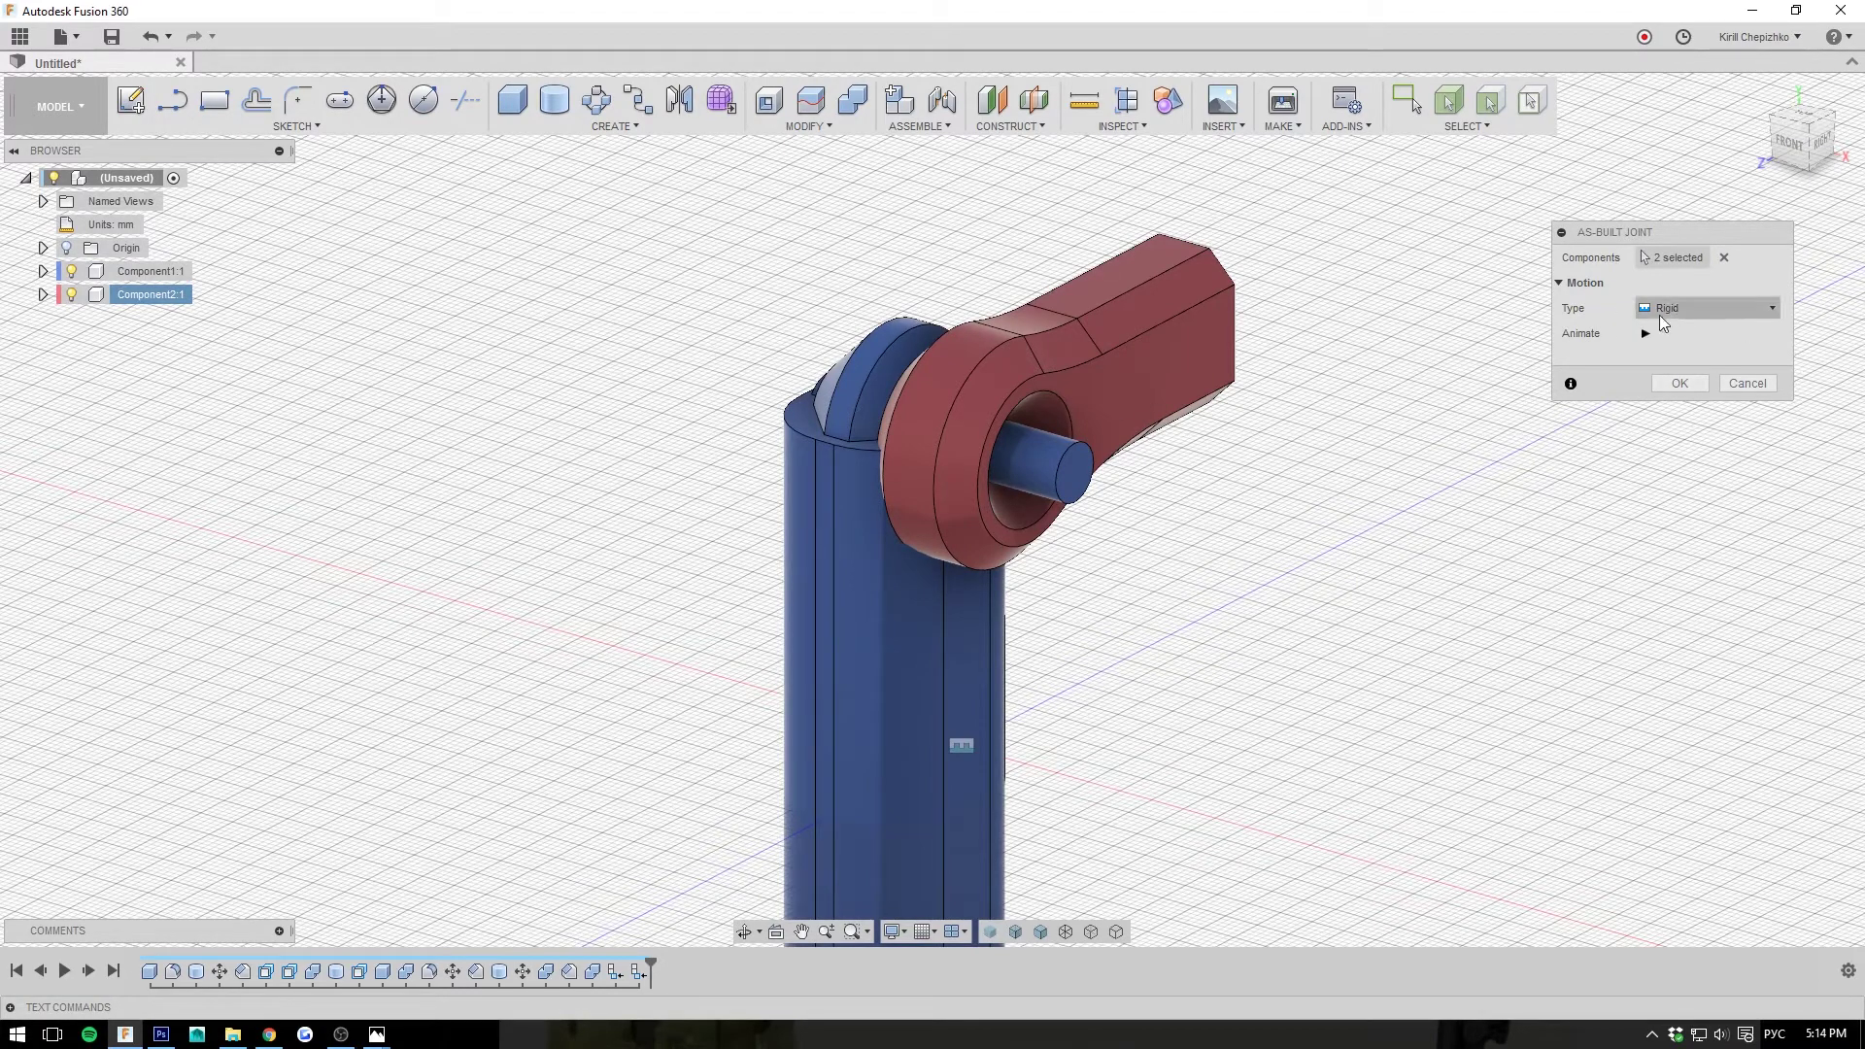
click(1681, 307)
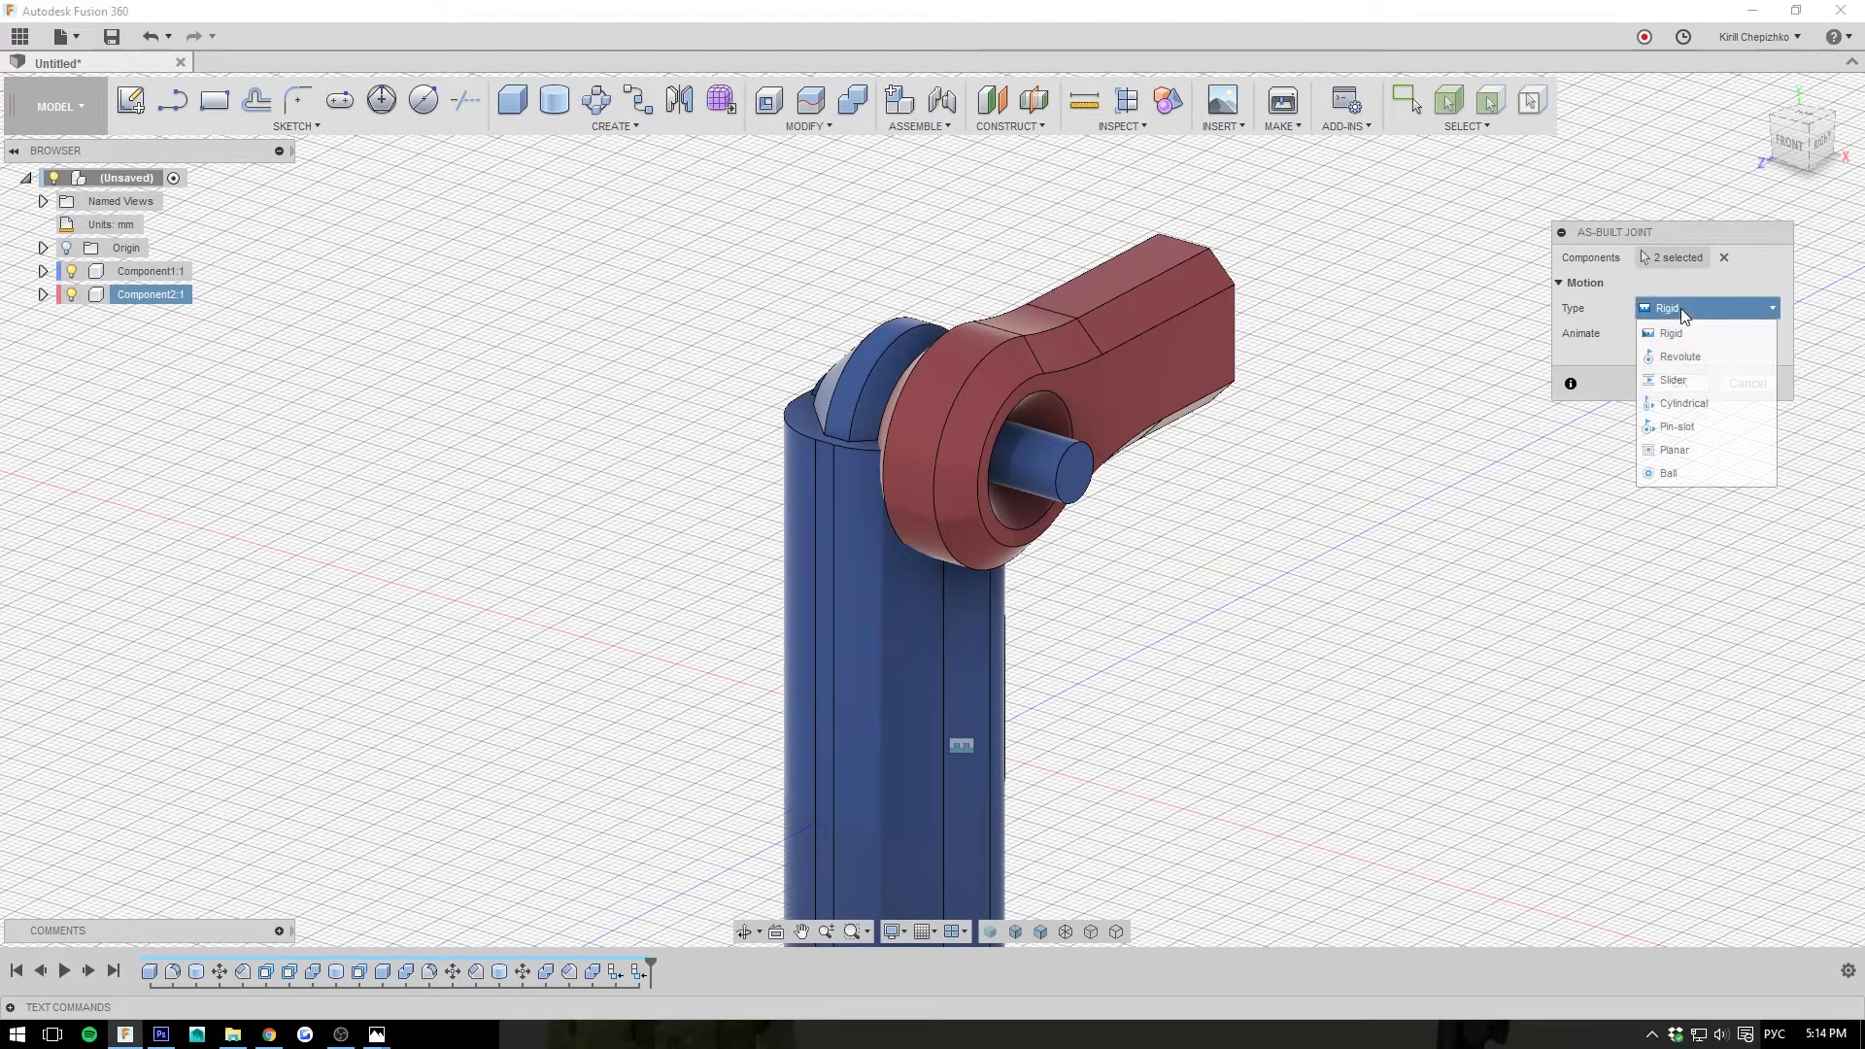
click(1692, 360)
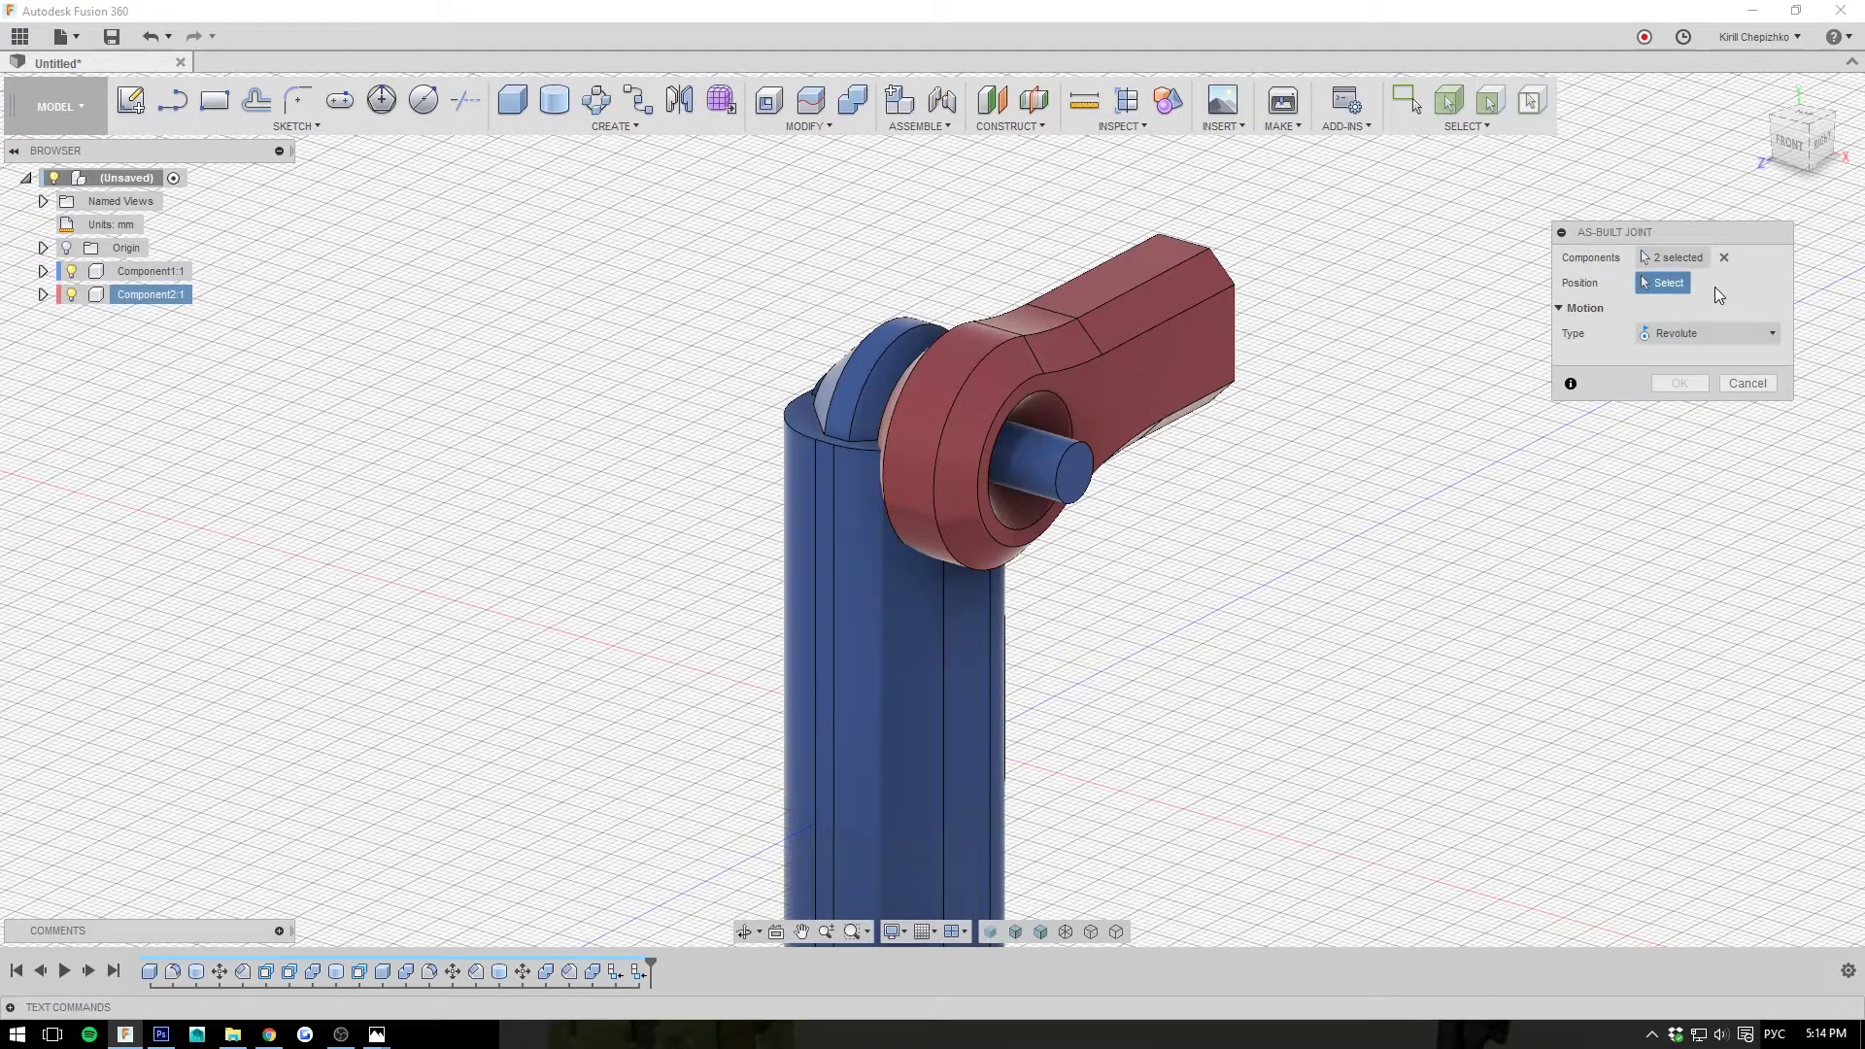
- Position the revolute joint at the center of the pin's round end face
click(1808, 146)
scroll(991, 464, up, 4)
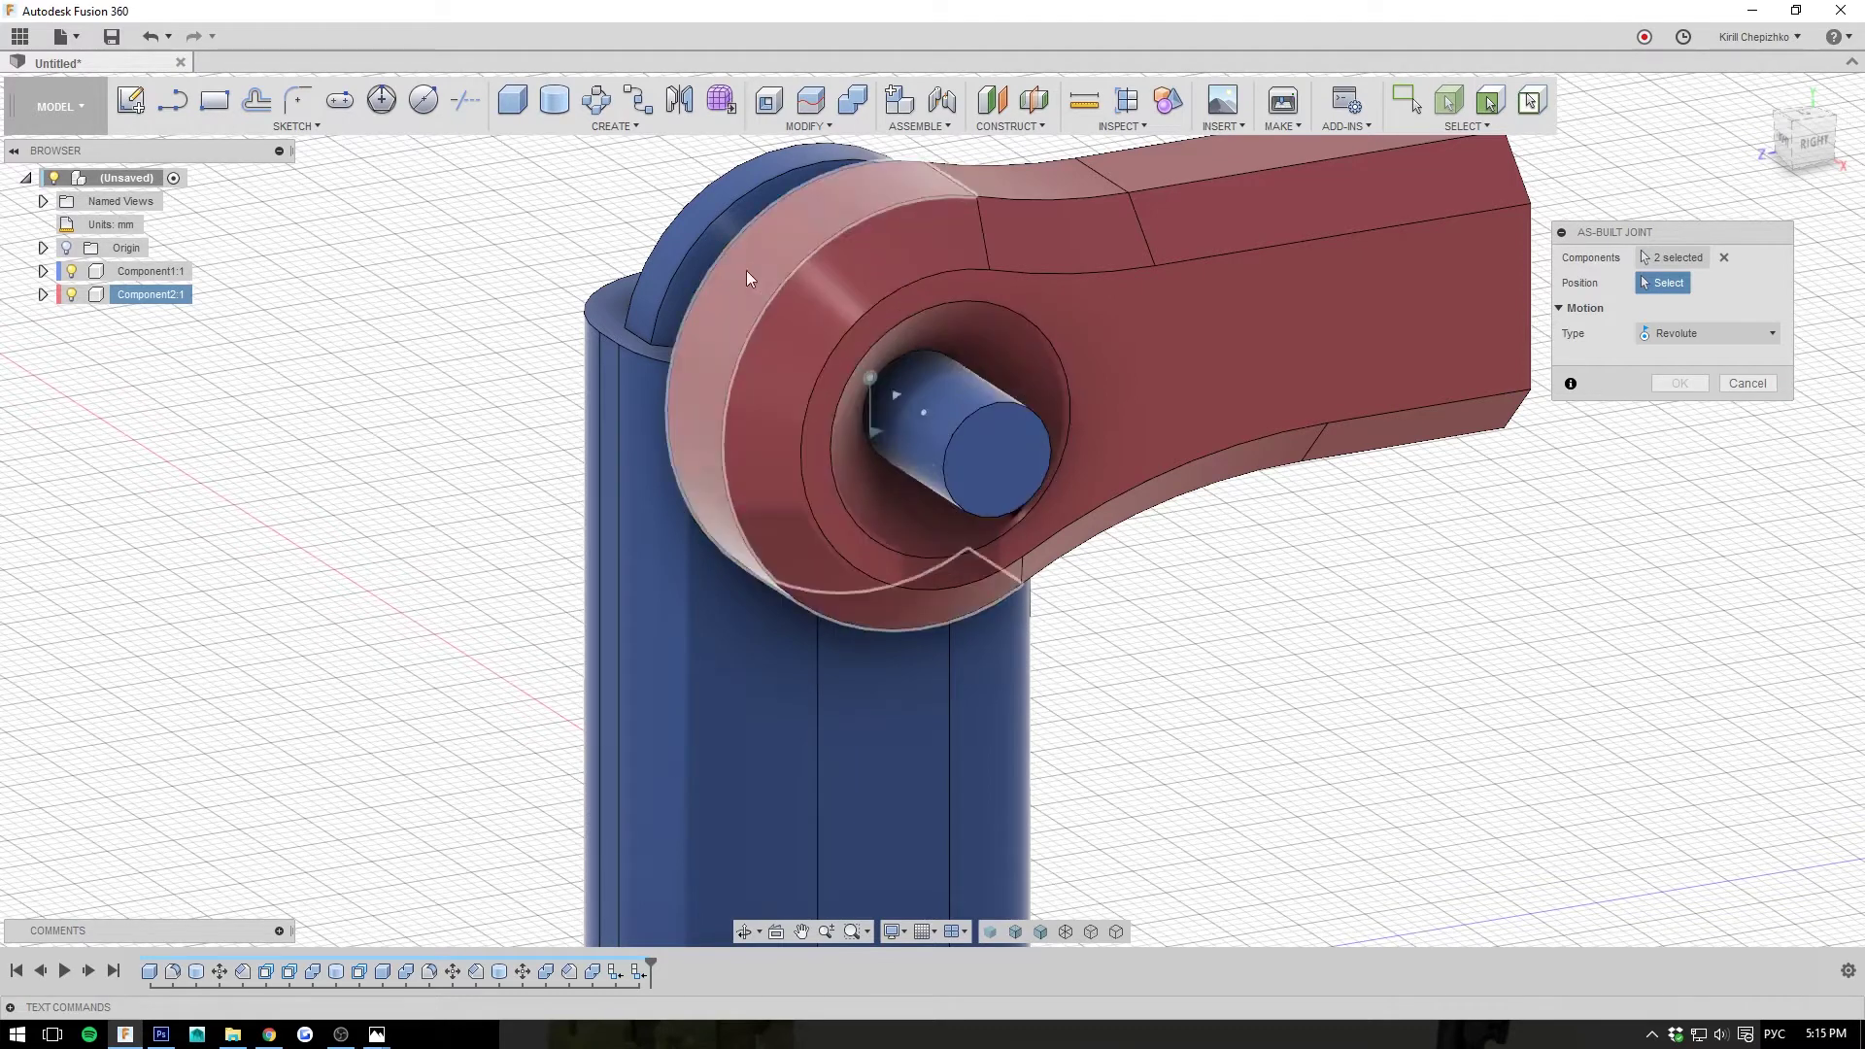
click(987, 455)
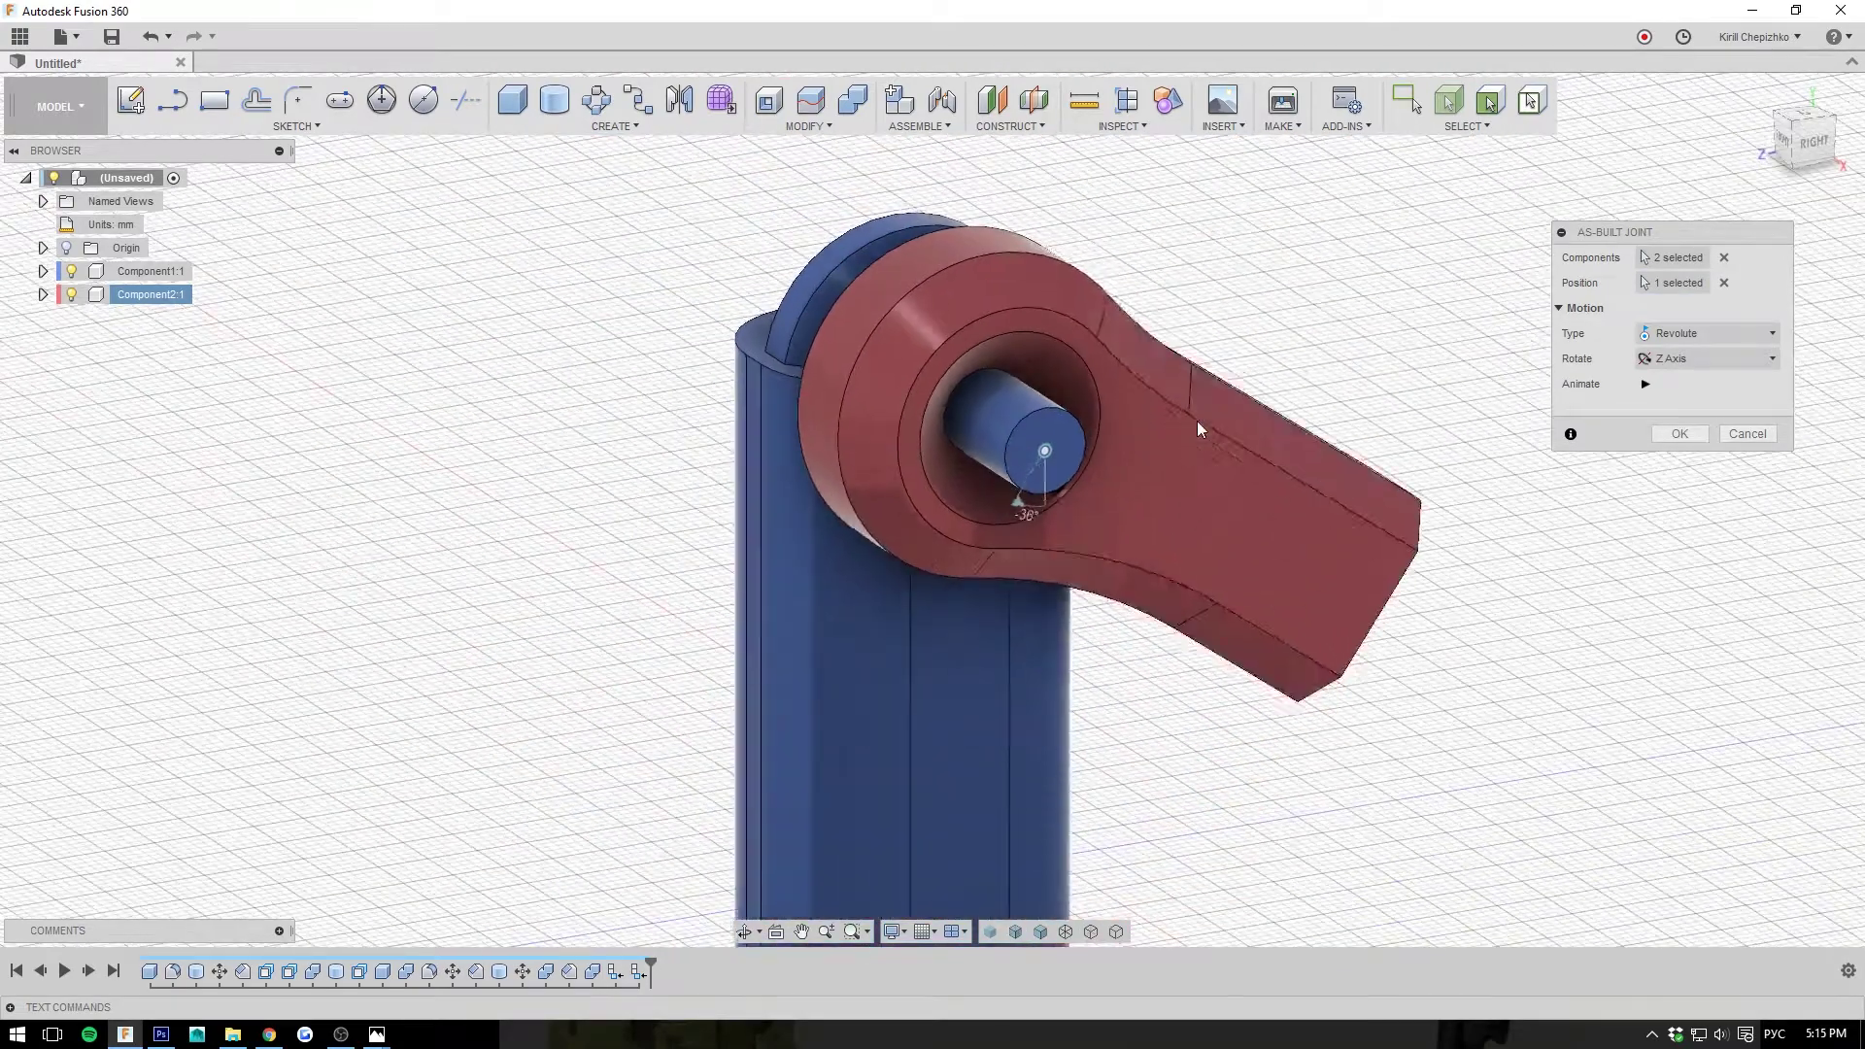
- Animate the lever's rotation about the Z axis to check the motion, stop it, and accept the as-built joint
click(1646, 383)
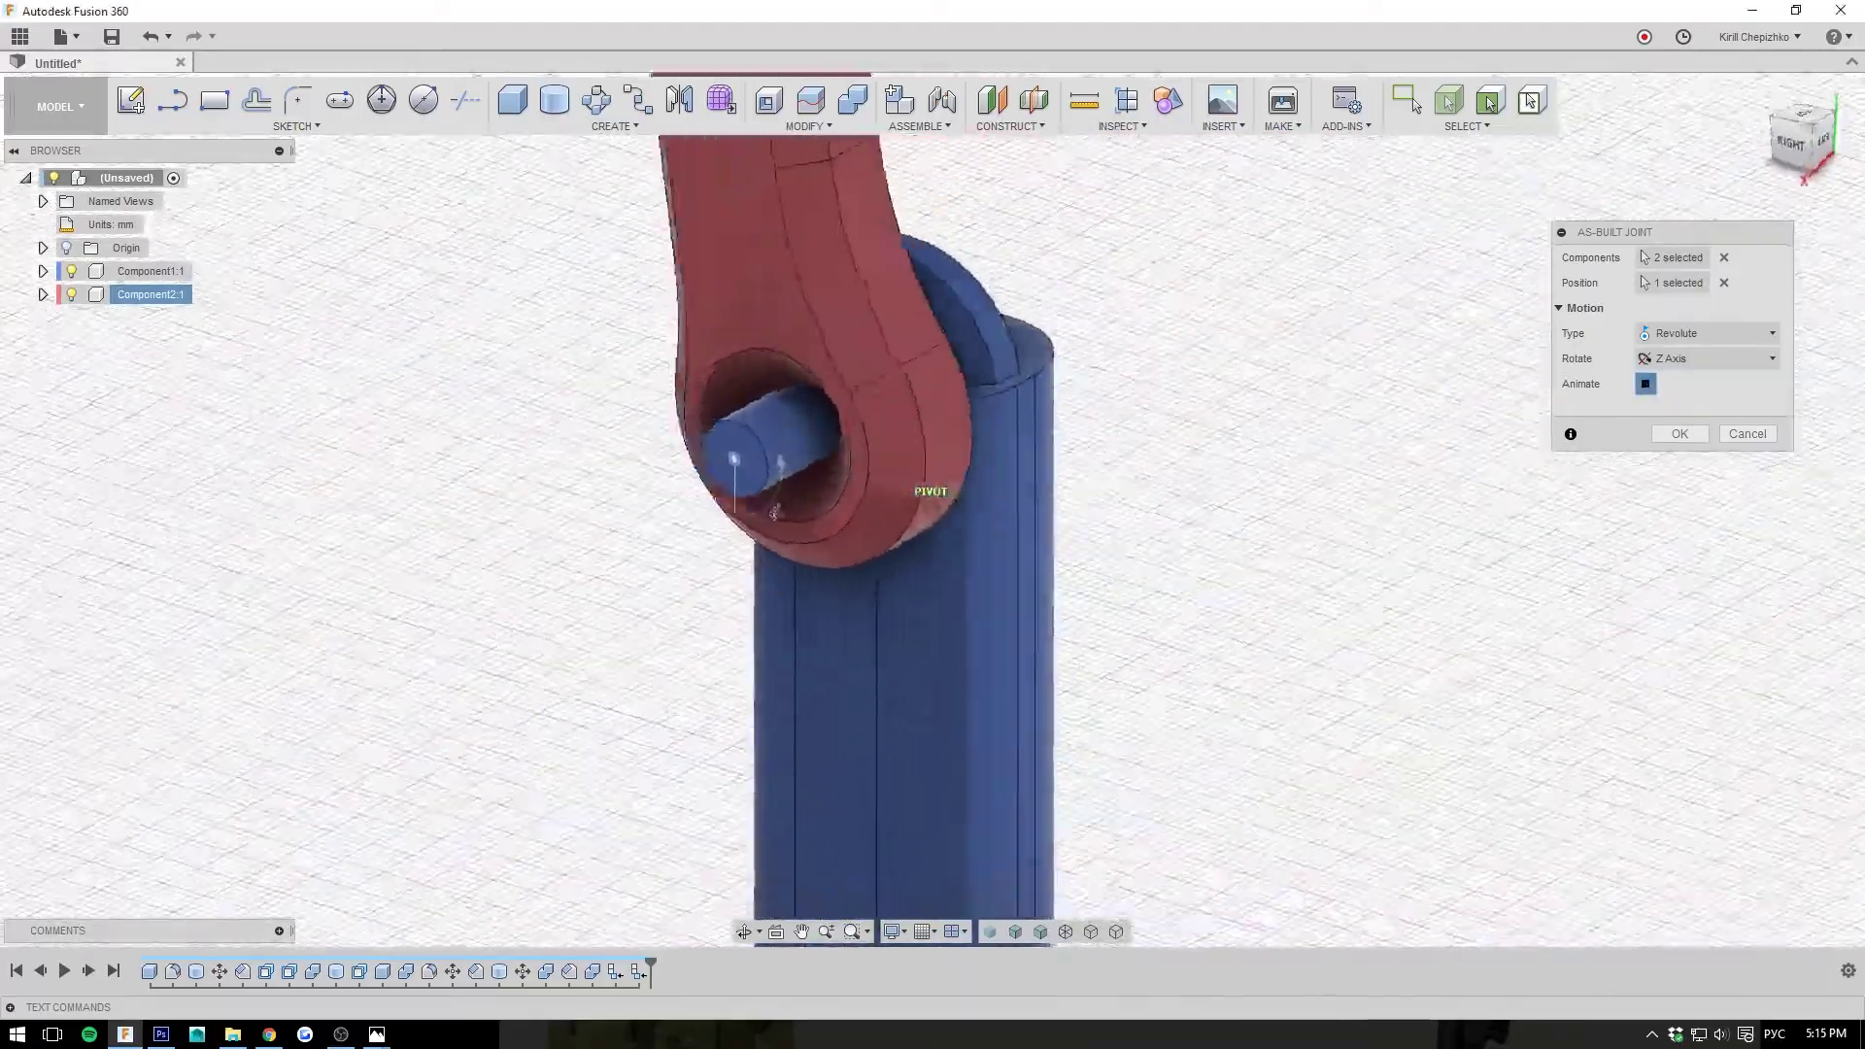
mouse_move(1770, 177)
mouse_down()
mouse_move(1836, 165)
mouse_move(1826, 182)
mouse_move(1799, 160)
mouse_move(1855, 152)
mouse_move(1827, 154)
mouse_up()
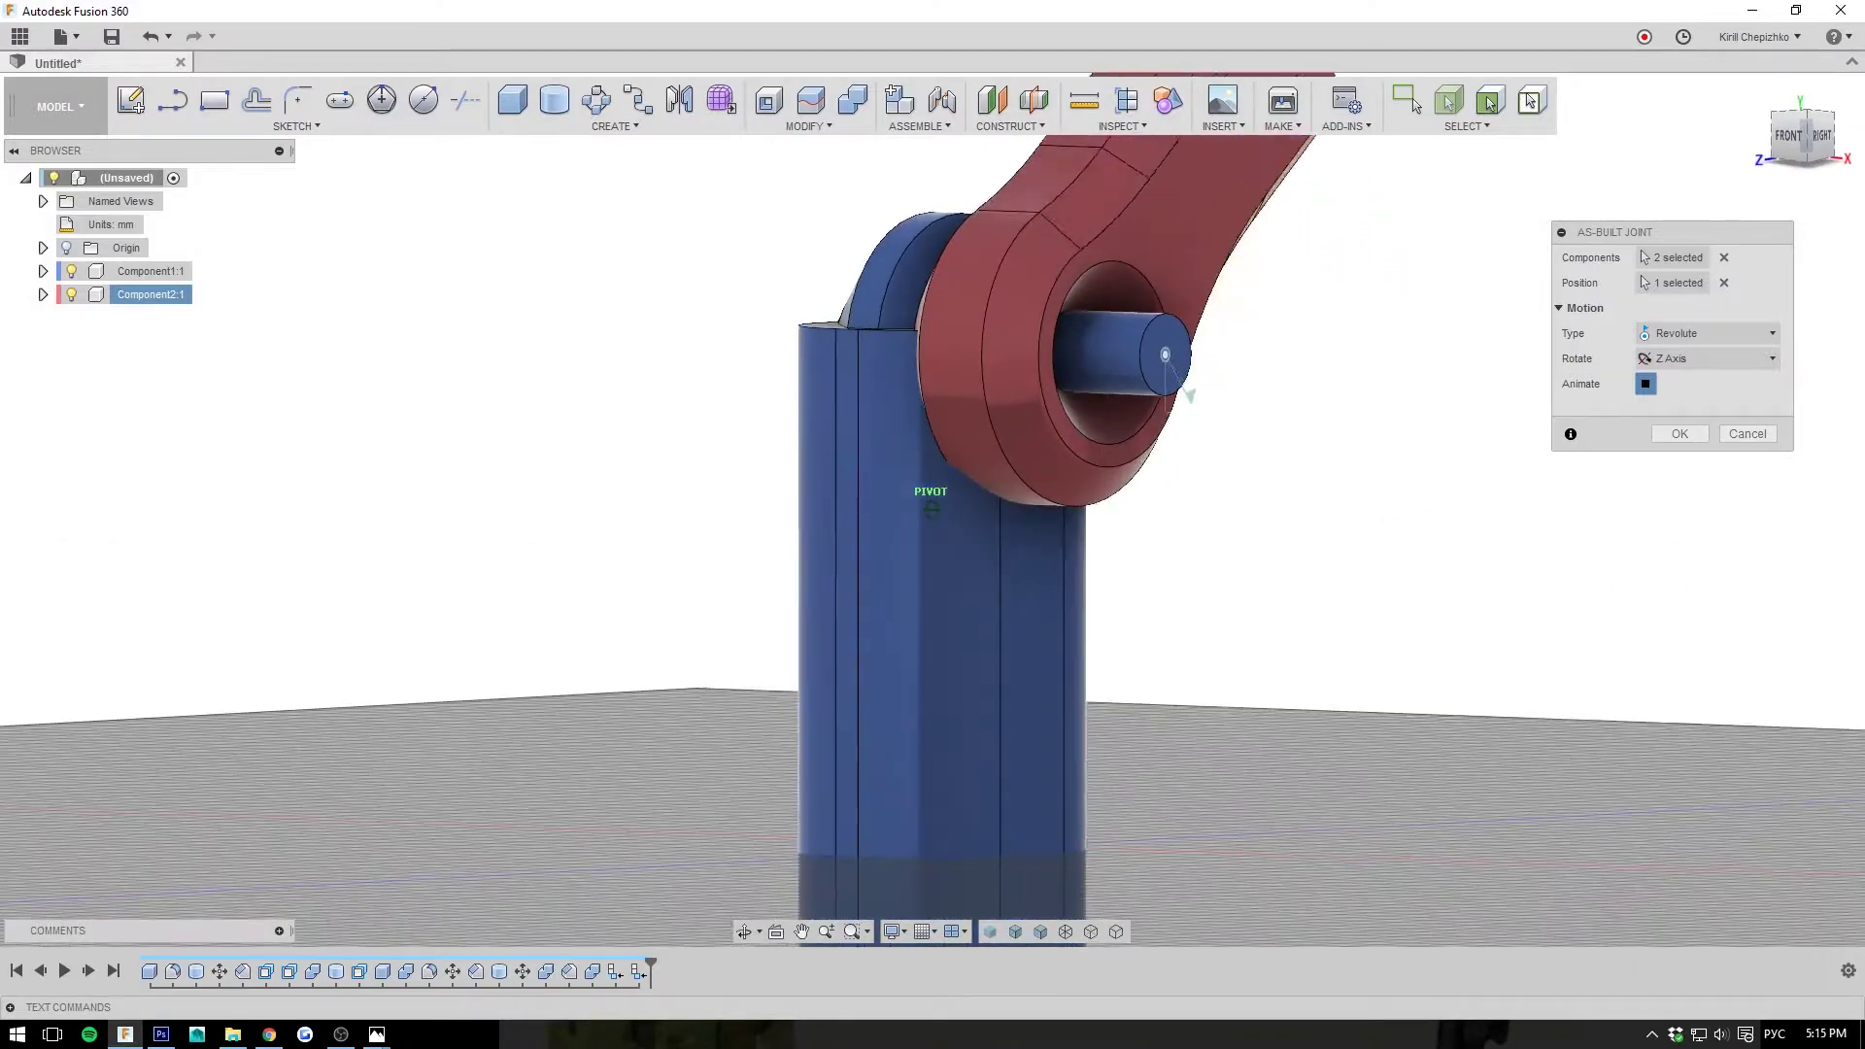
click(1646, 384)
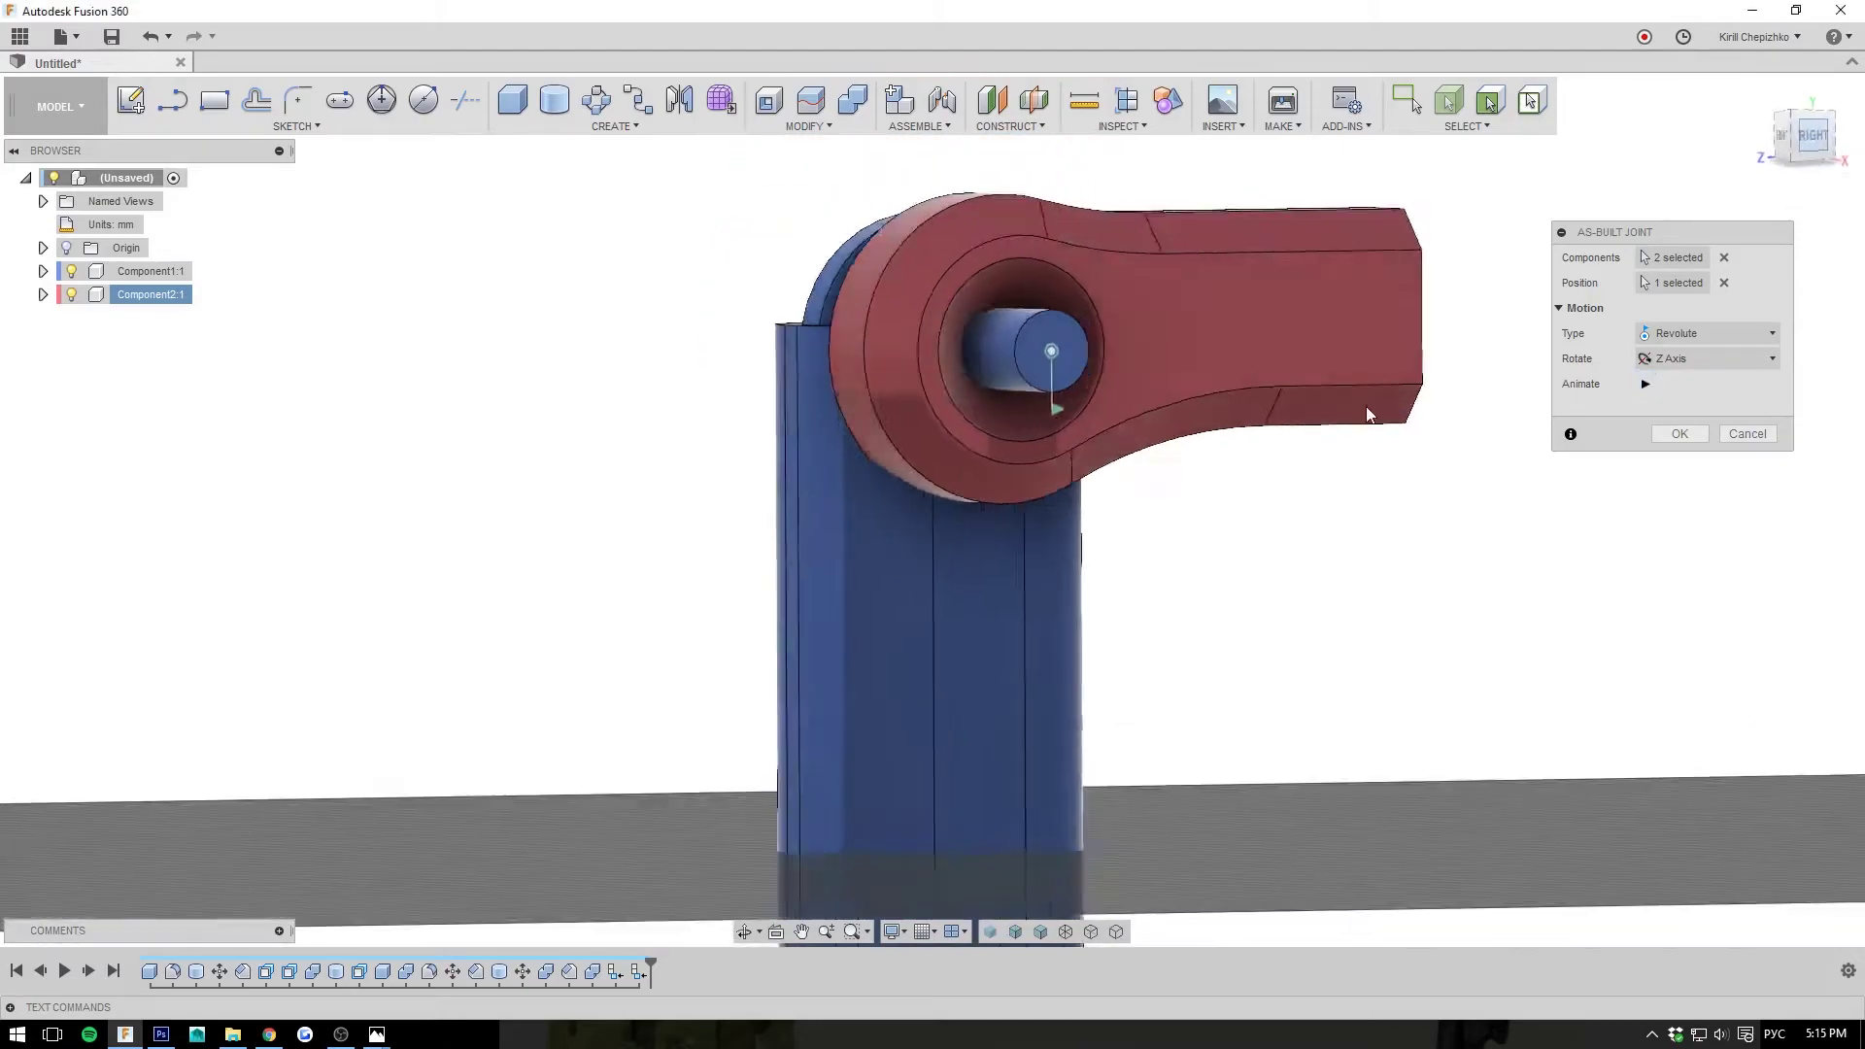
drag(1805, 136, 1838, 154)
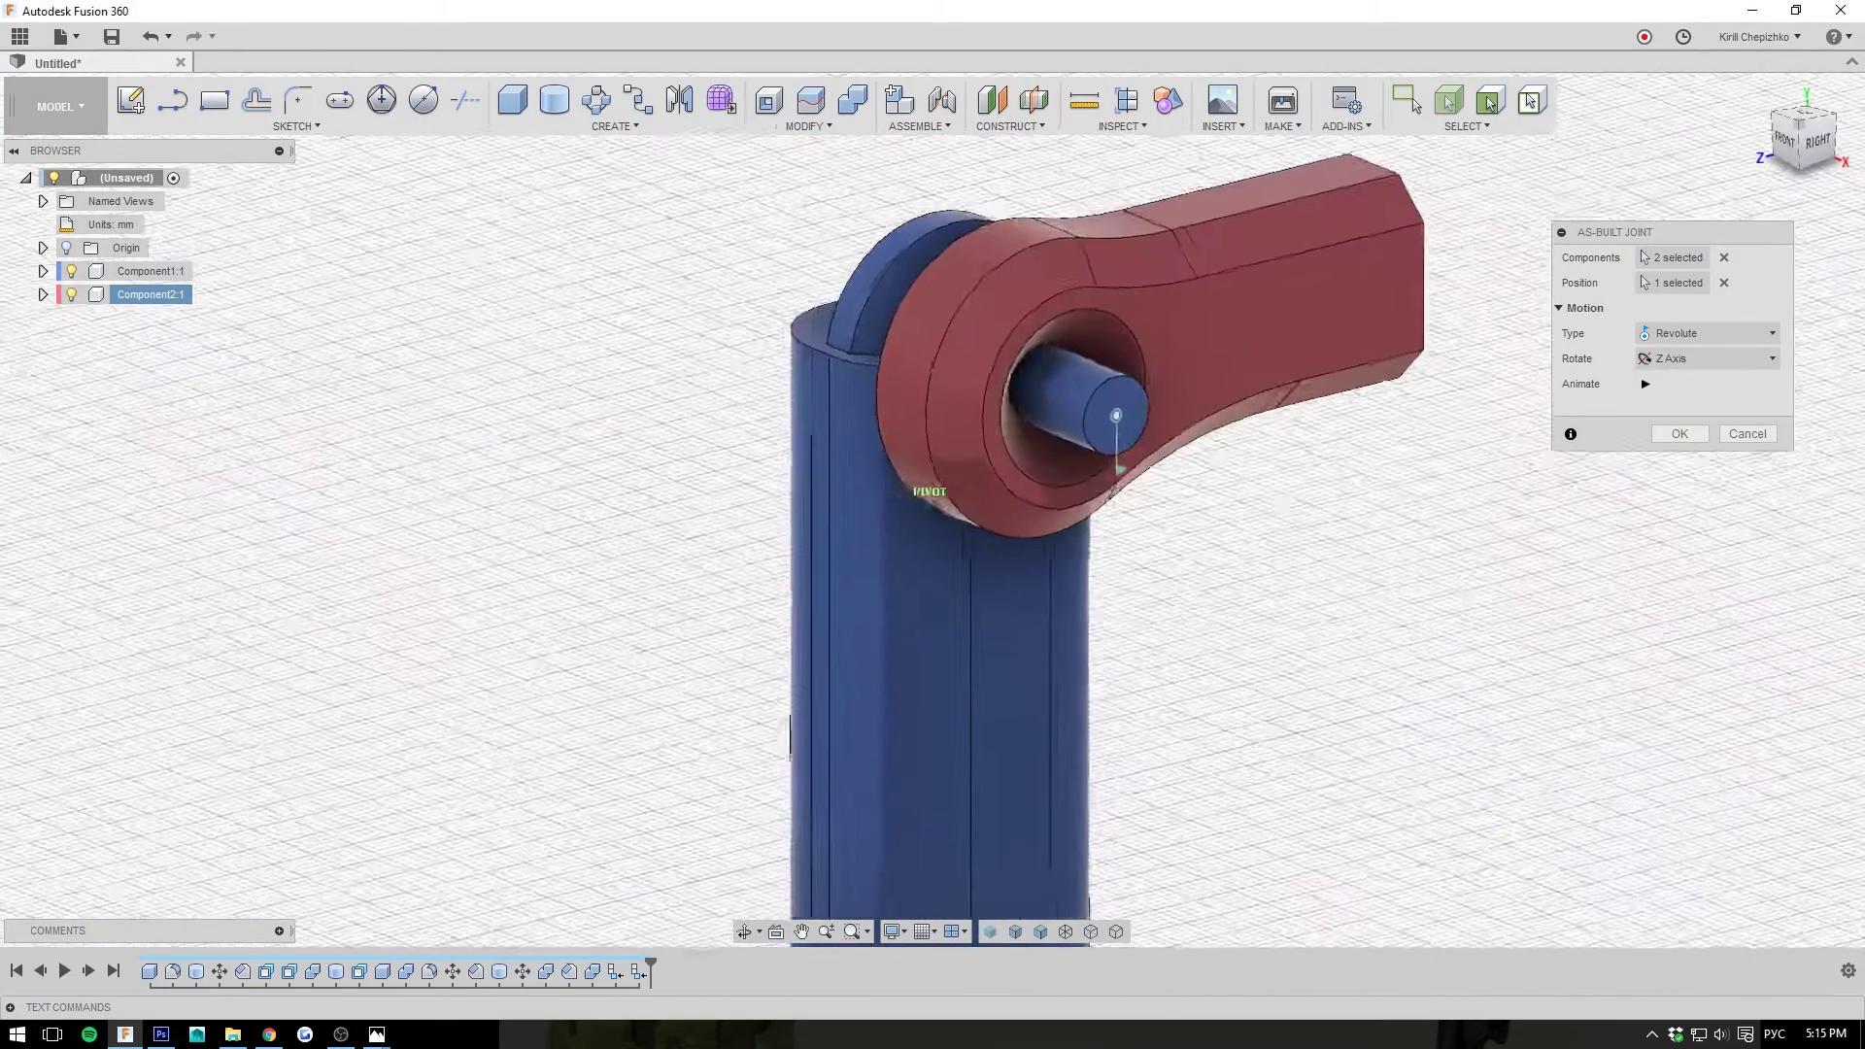
shift+middle_drag(826, 636, 967, 566)
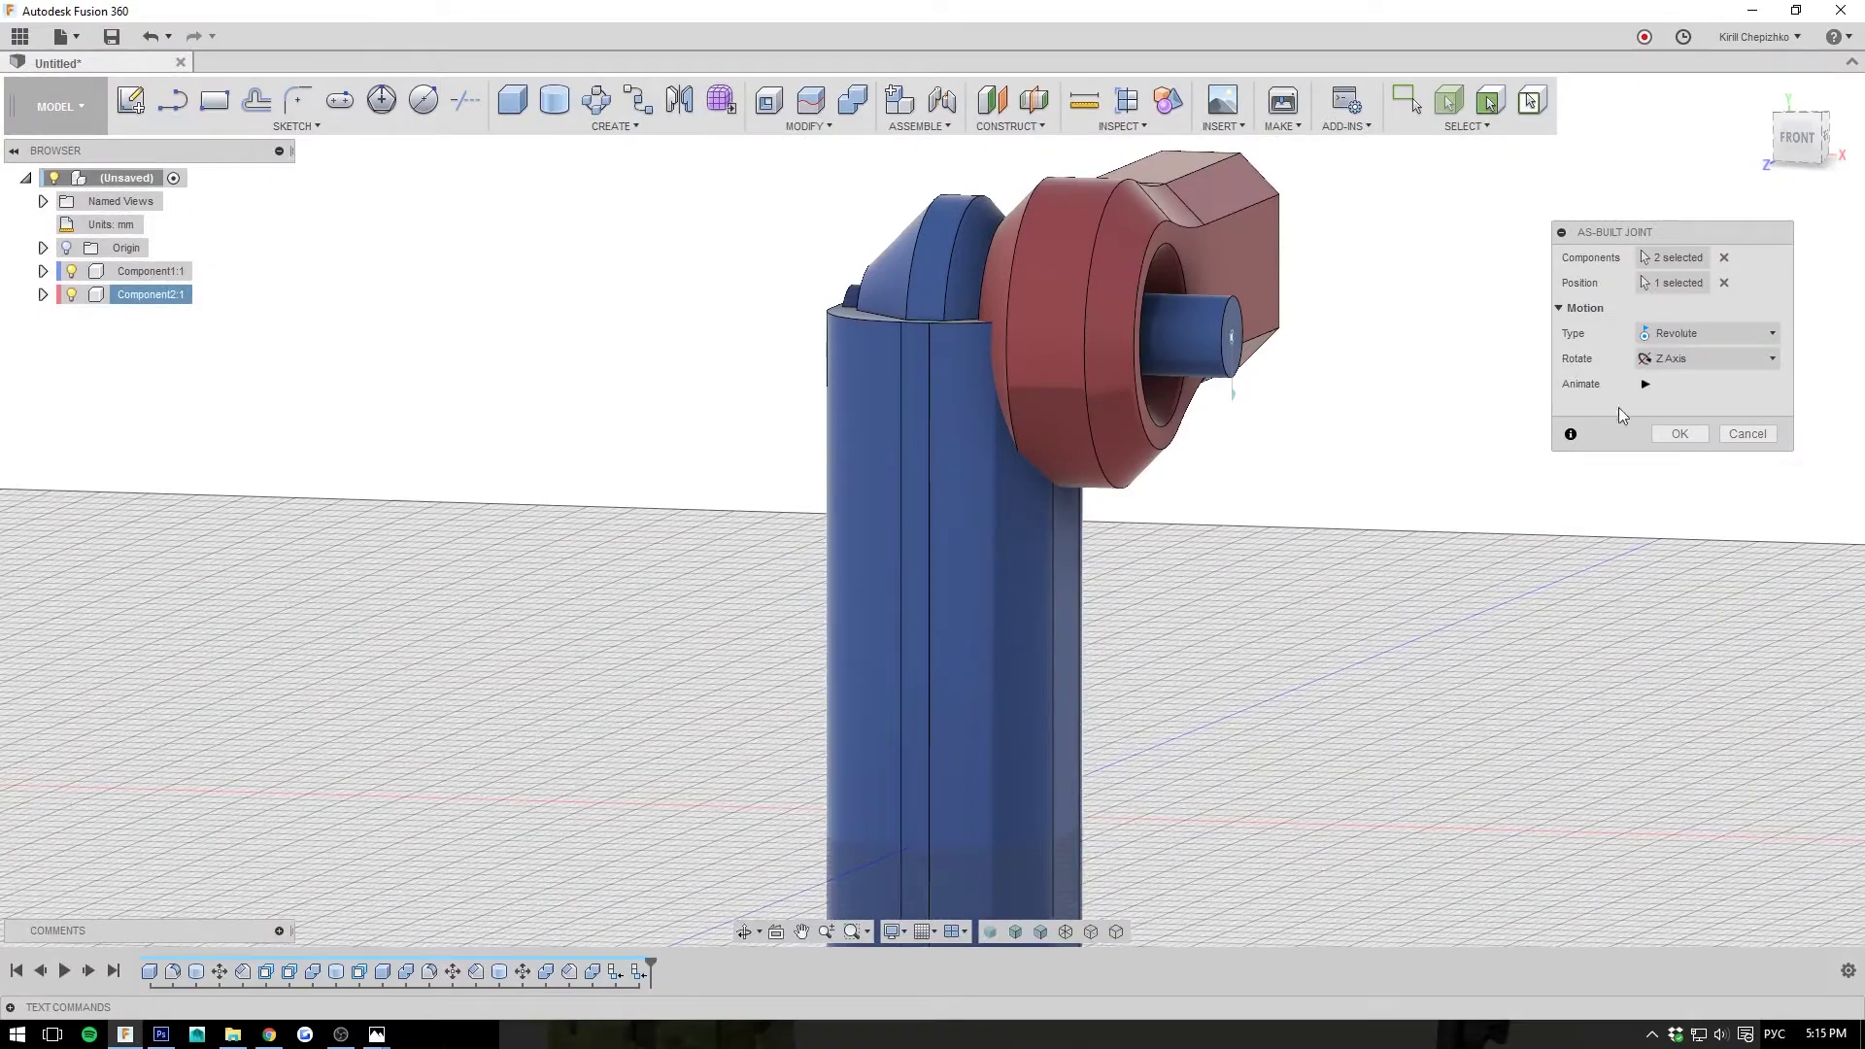
click(1680, 433)
- Cut the lever's shape out of the post body with Combine, using the lever as the tool body and keeping the tool
mouse_move(931, 509)
shift+middle_down()
mouse_move(777, 544)
mouse_move(665, 497)
shift+middle_up()
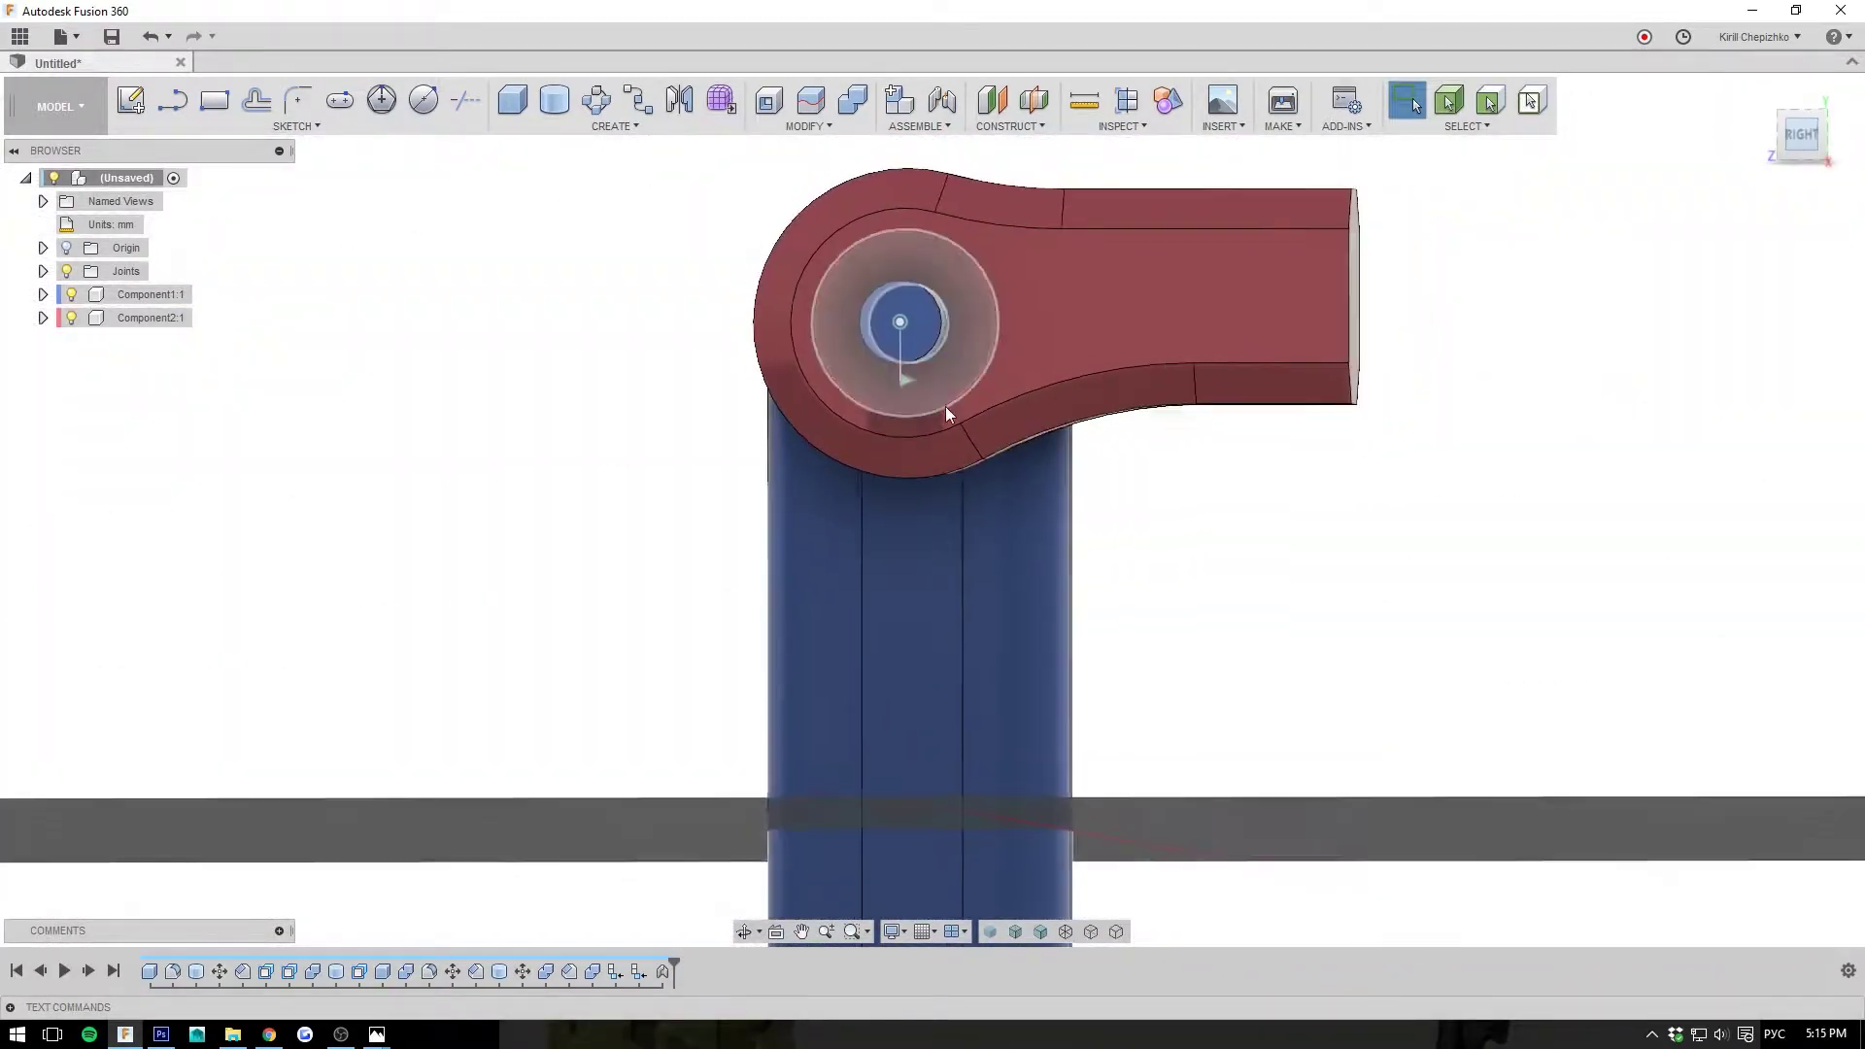
middle_drag(1090, 522, 1069, 550)
click(852, 109)
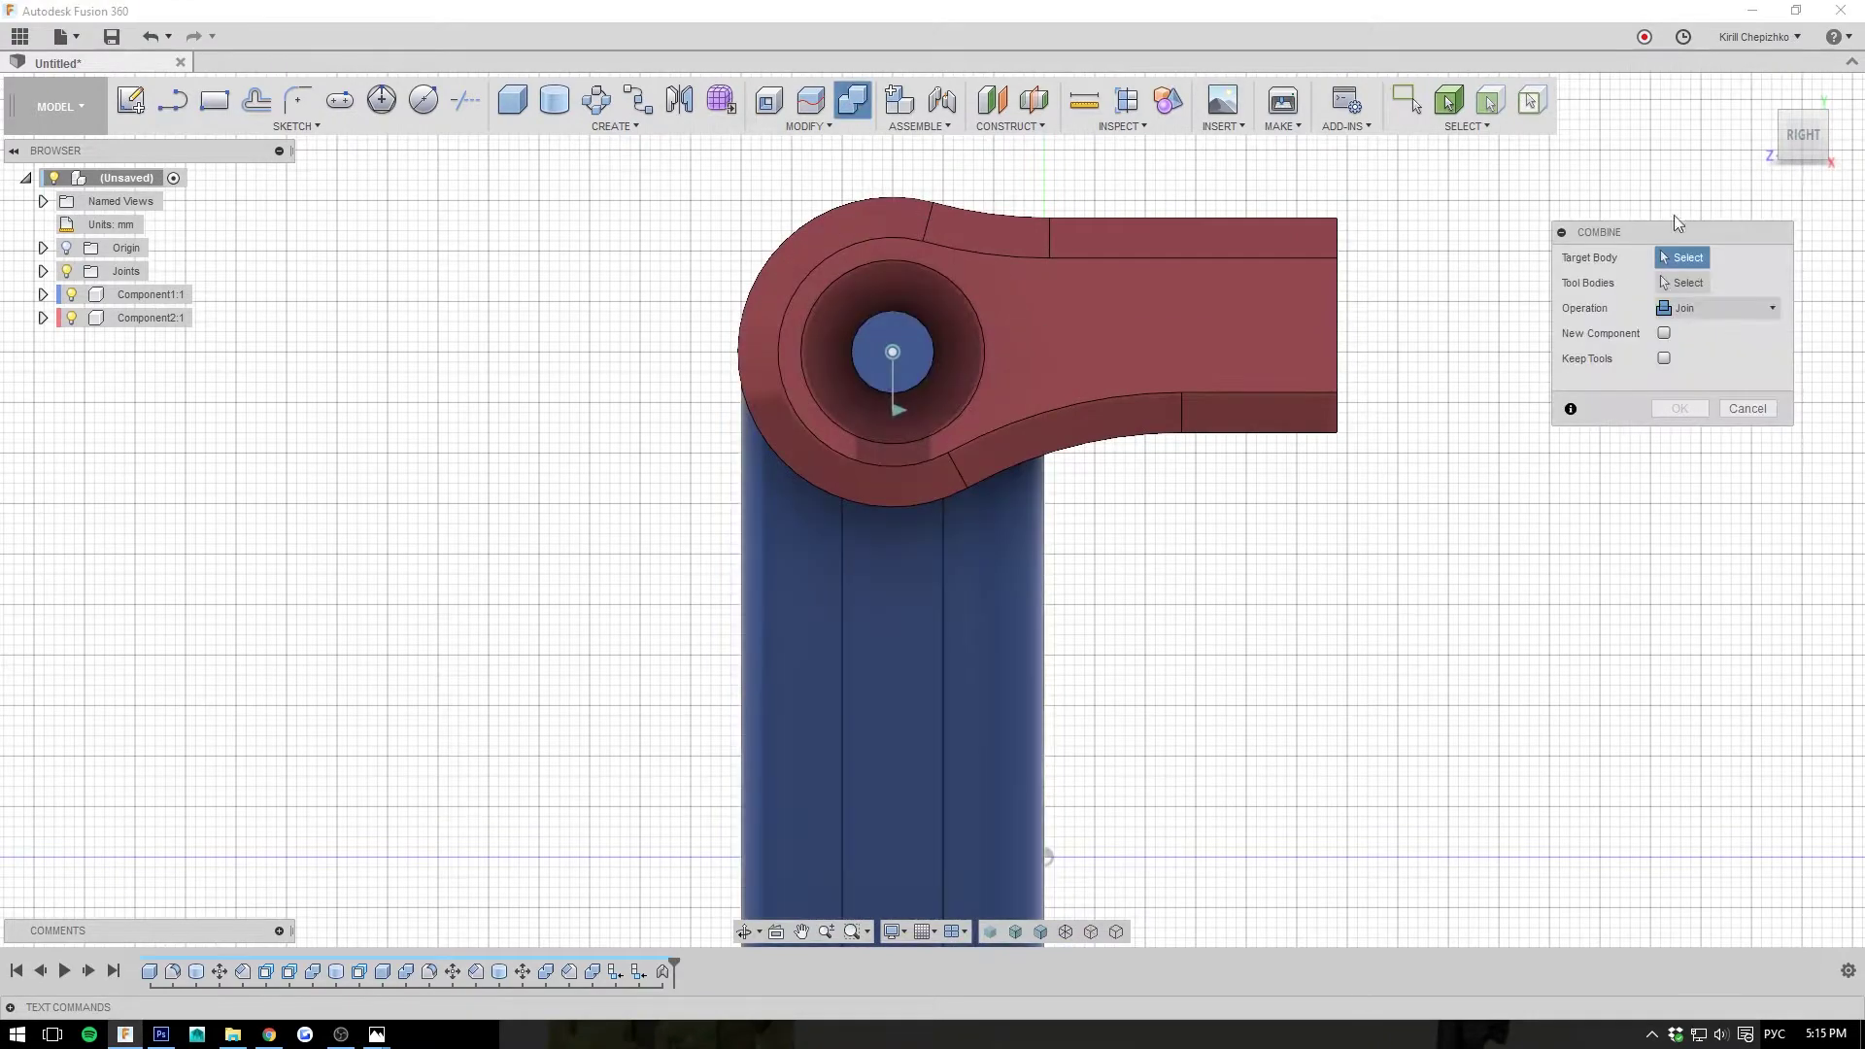
click(1758, 91)
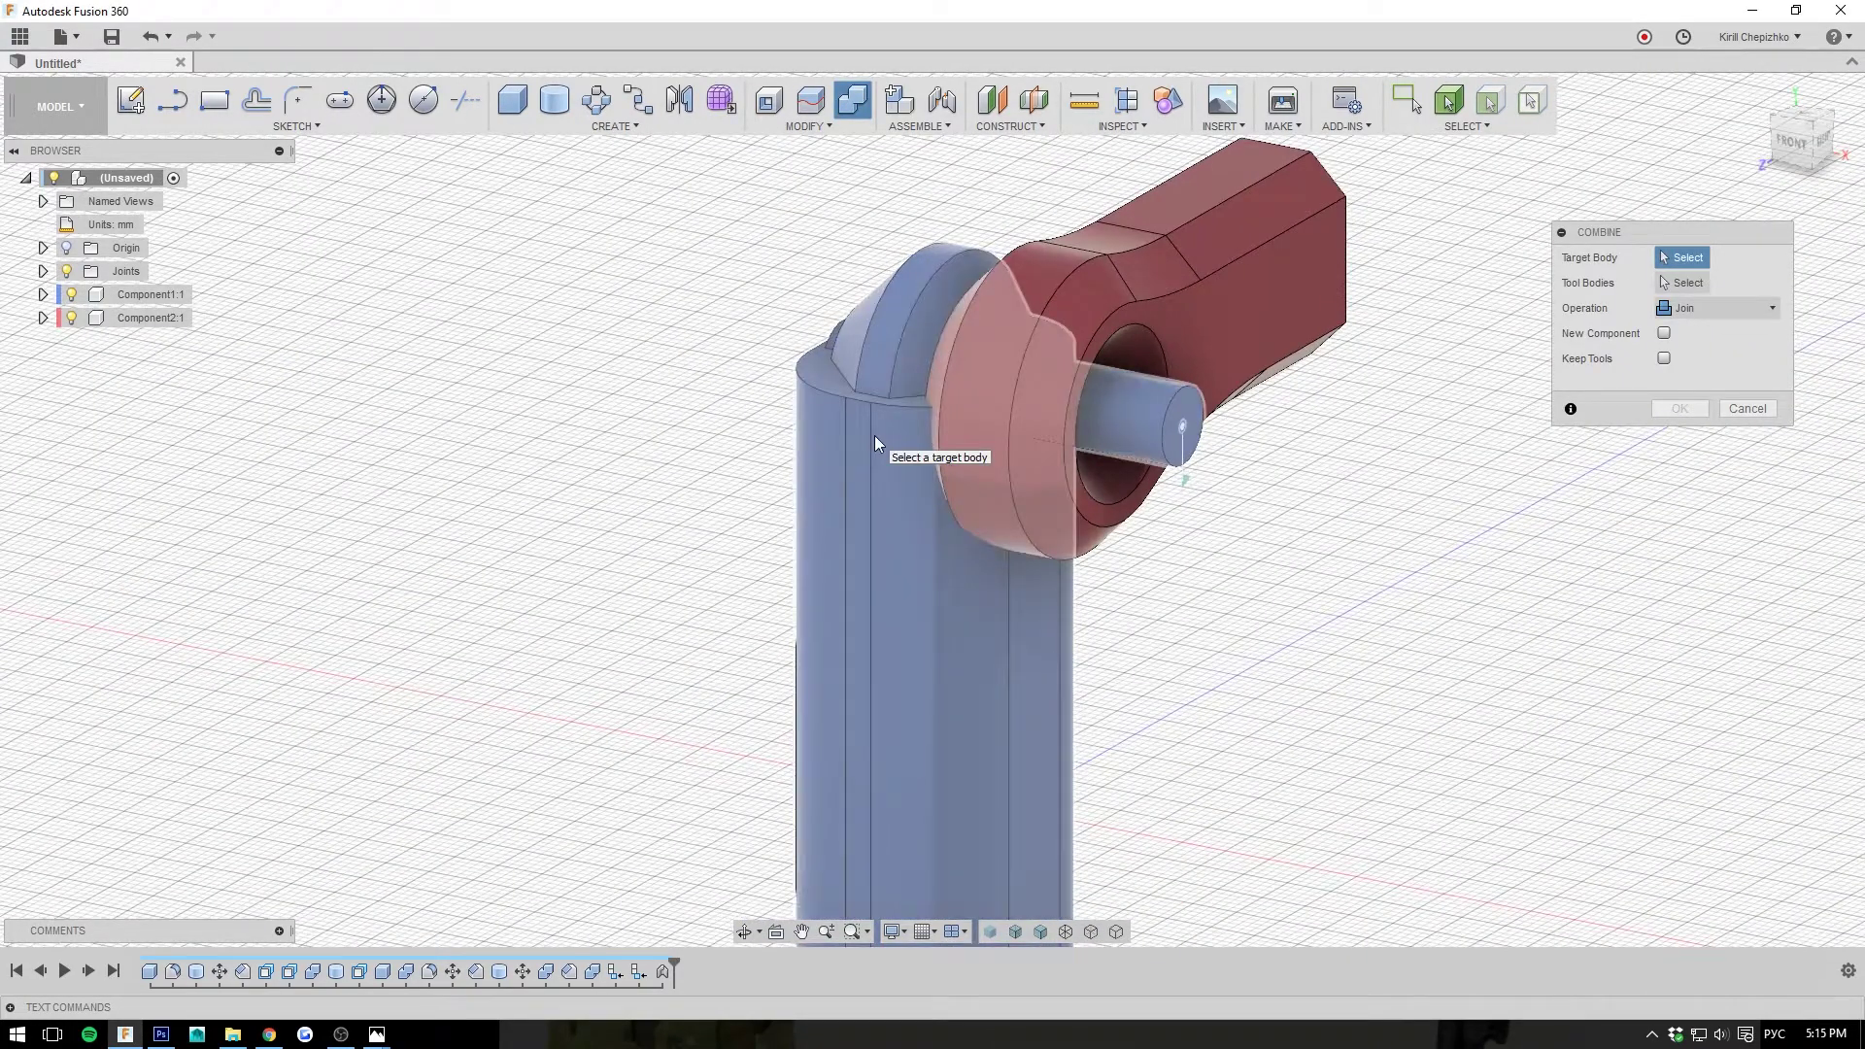
click(847, 468)
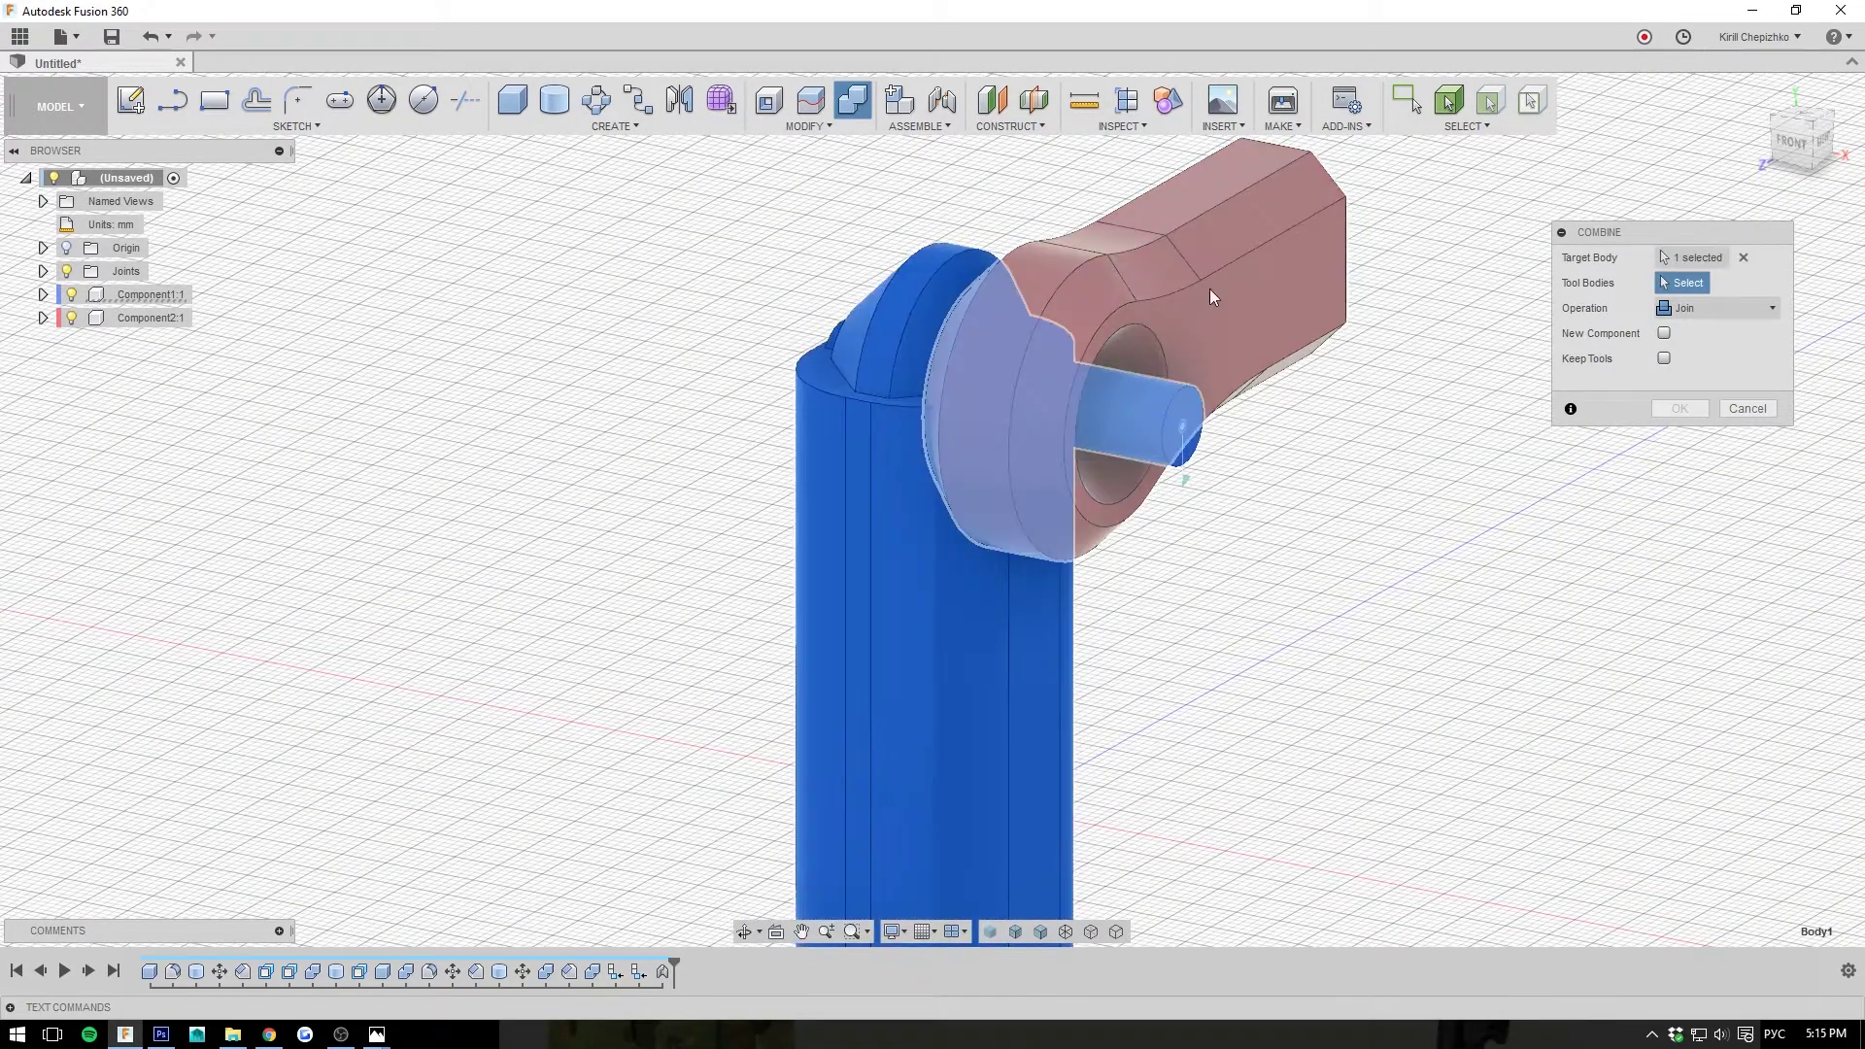
click(1209, 289)
click(1691, 309)
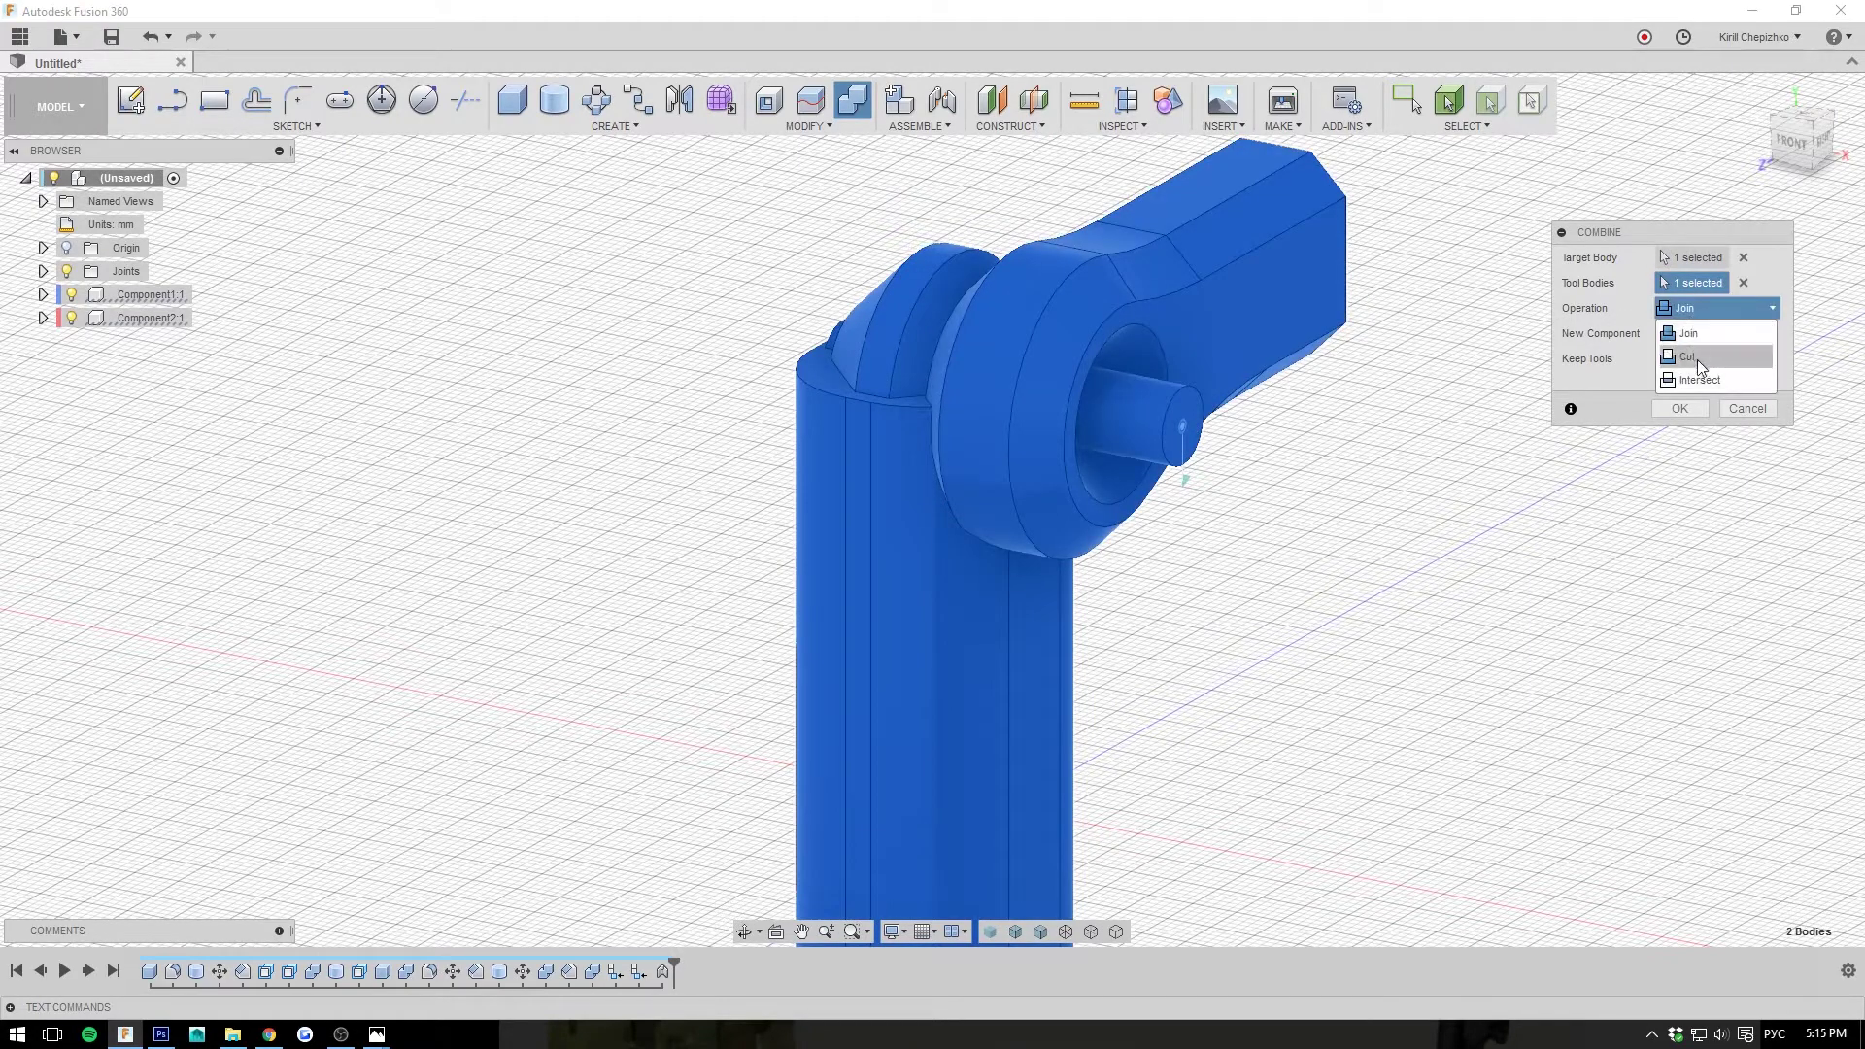
click(1698, 357)
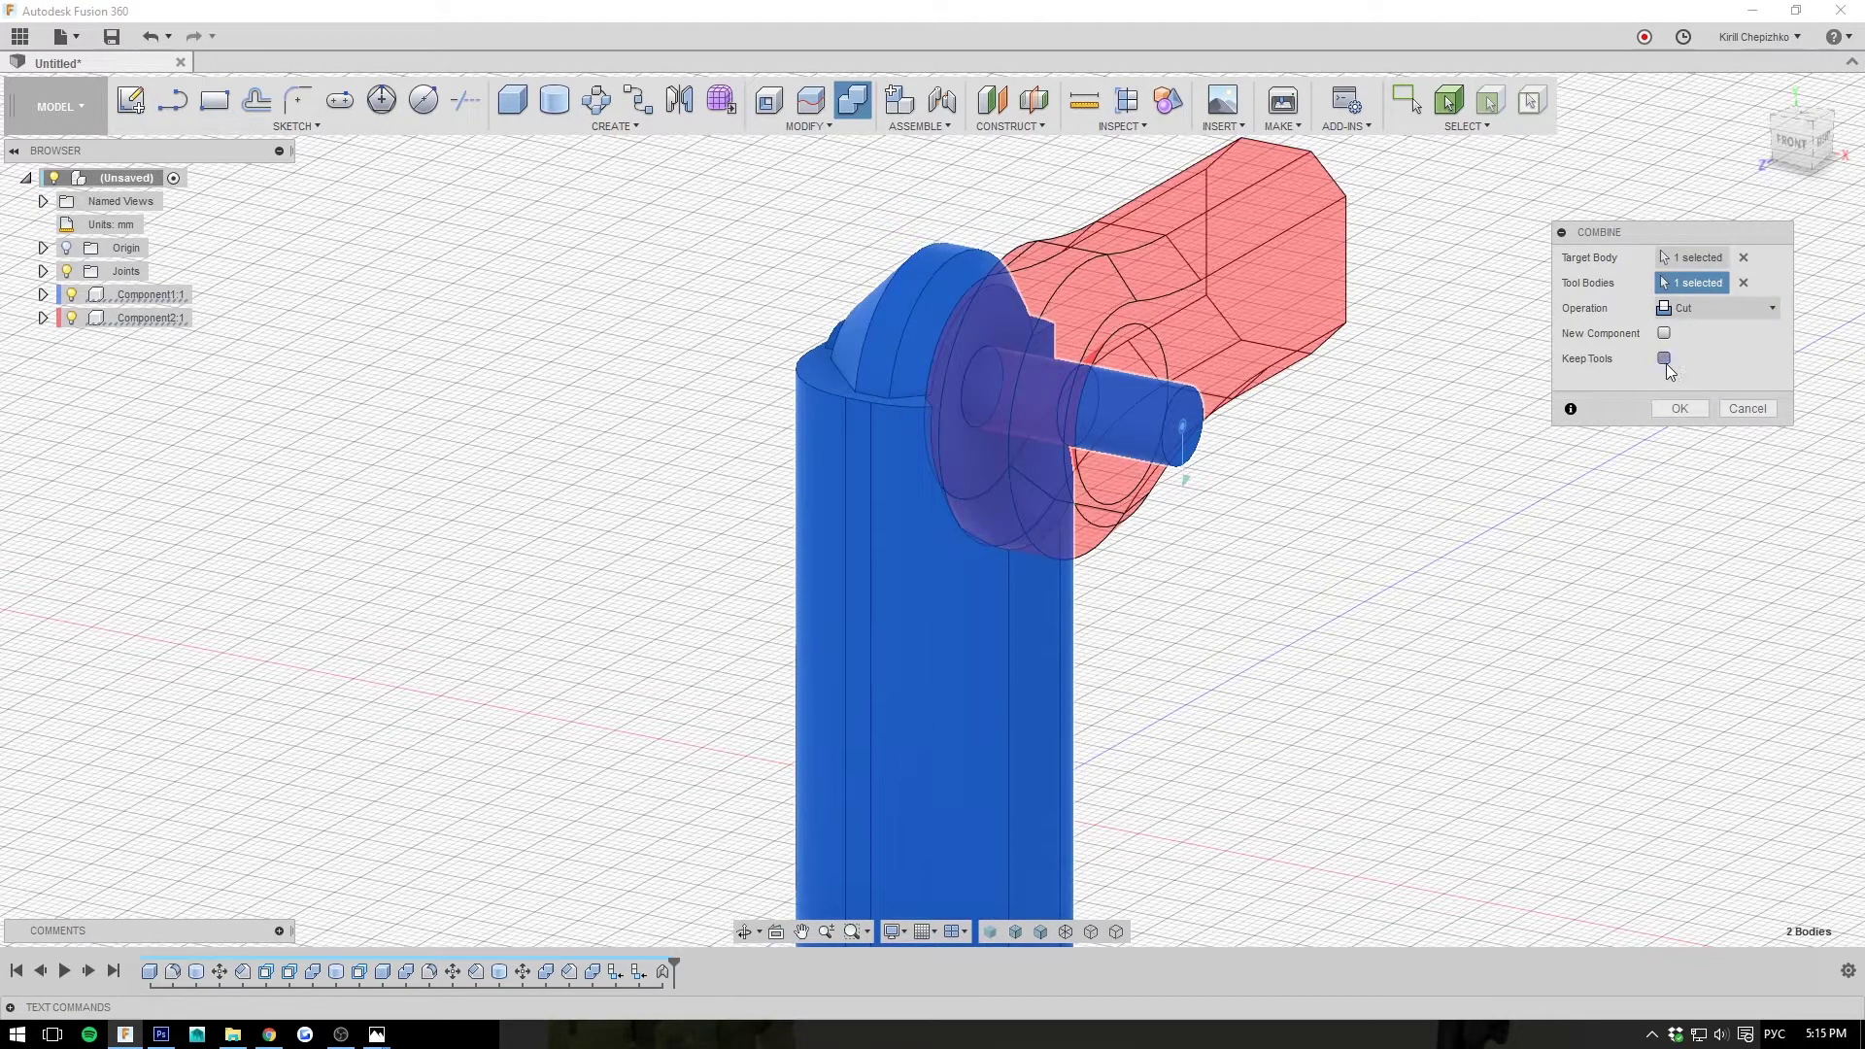
click(1664, 358)
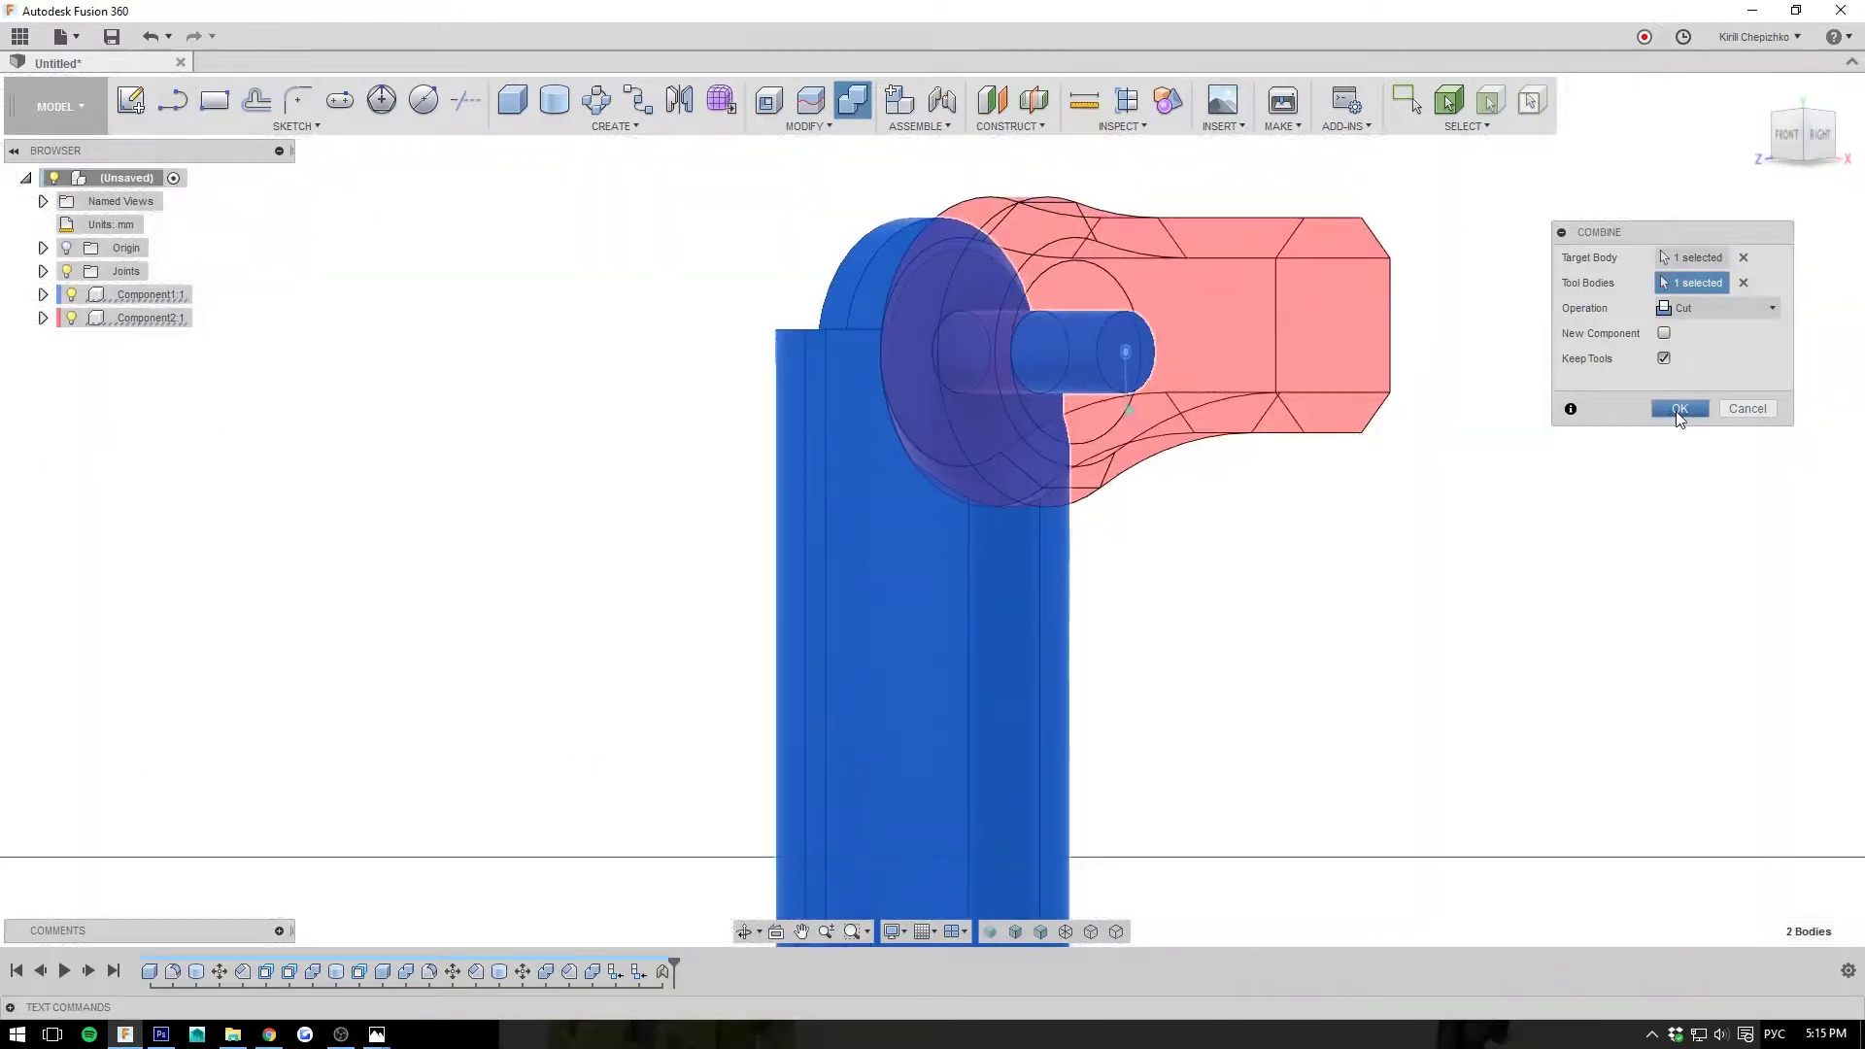
click(1679, 408)
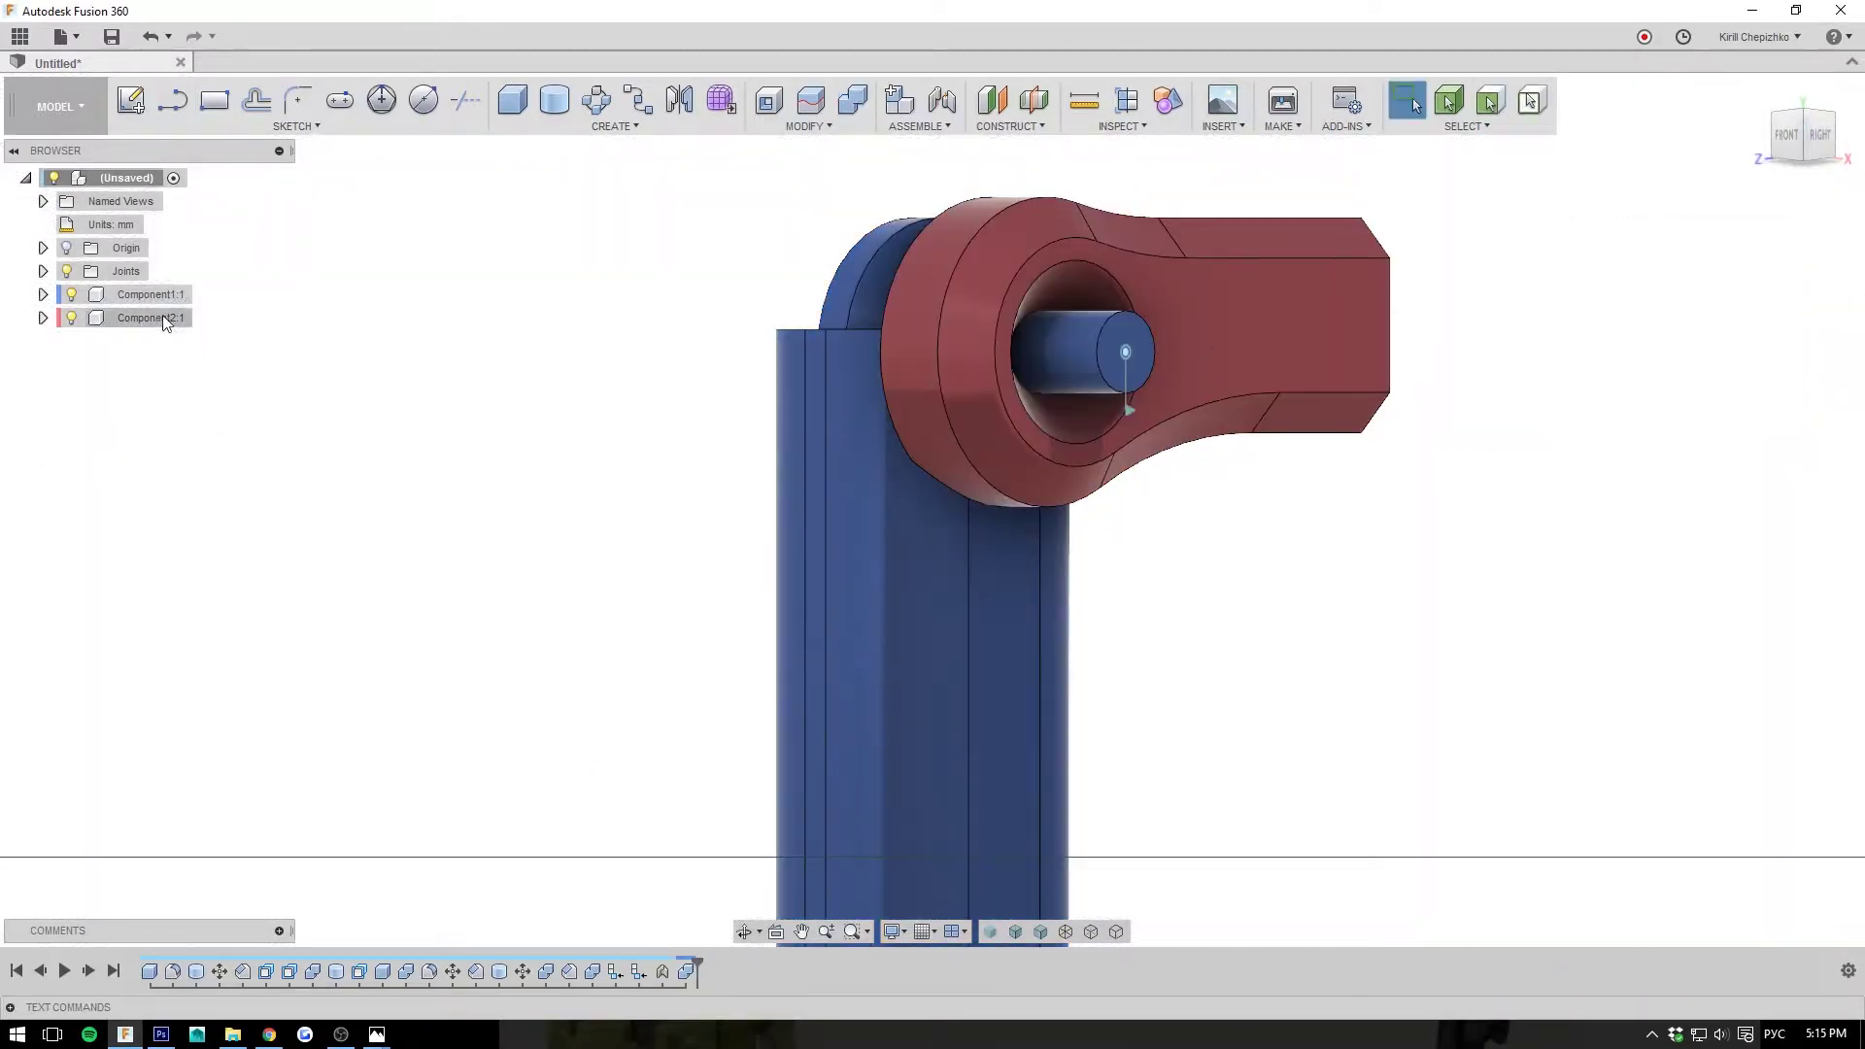
- Hide the lever component, examine the recess cut into the post around the pin, and show the lever again
click(71, 319)
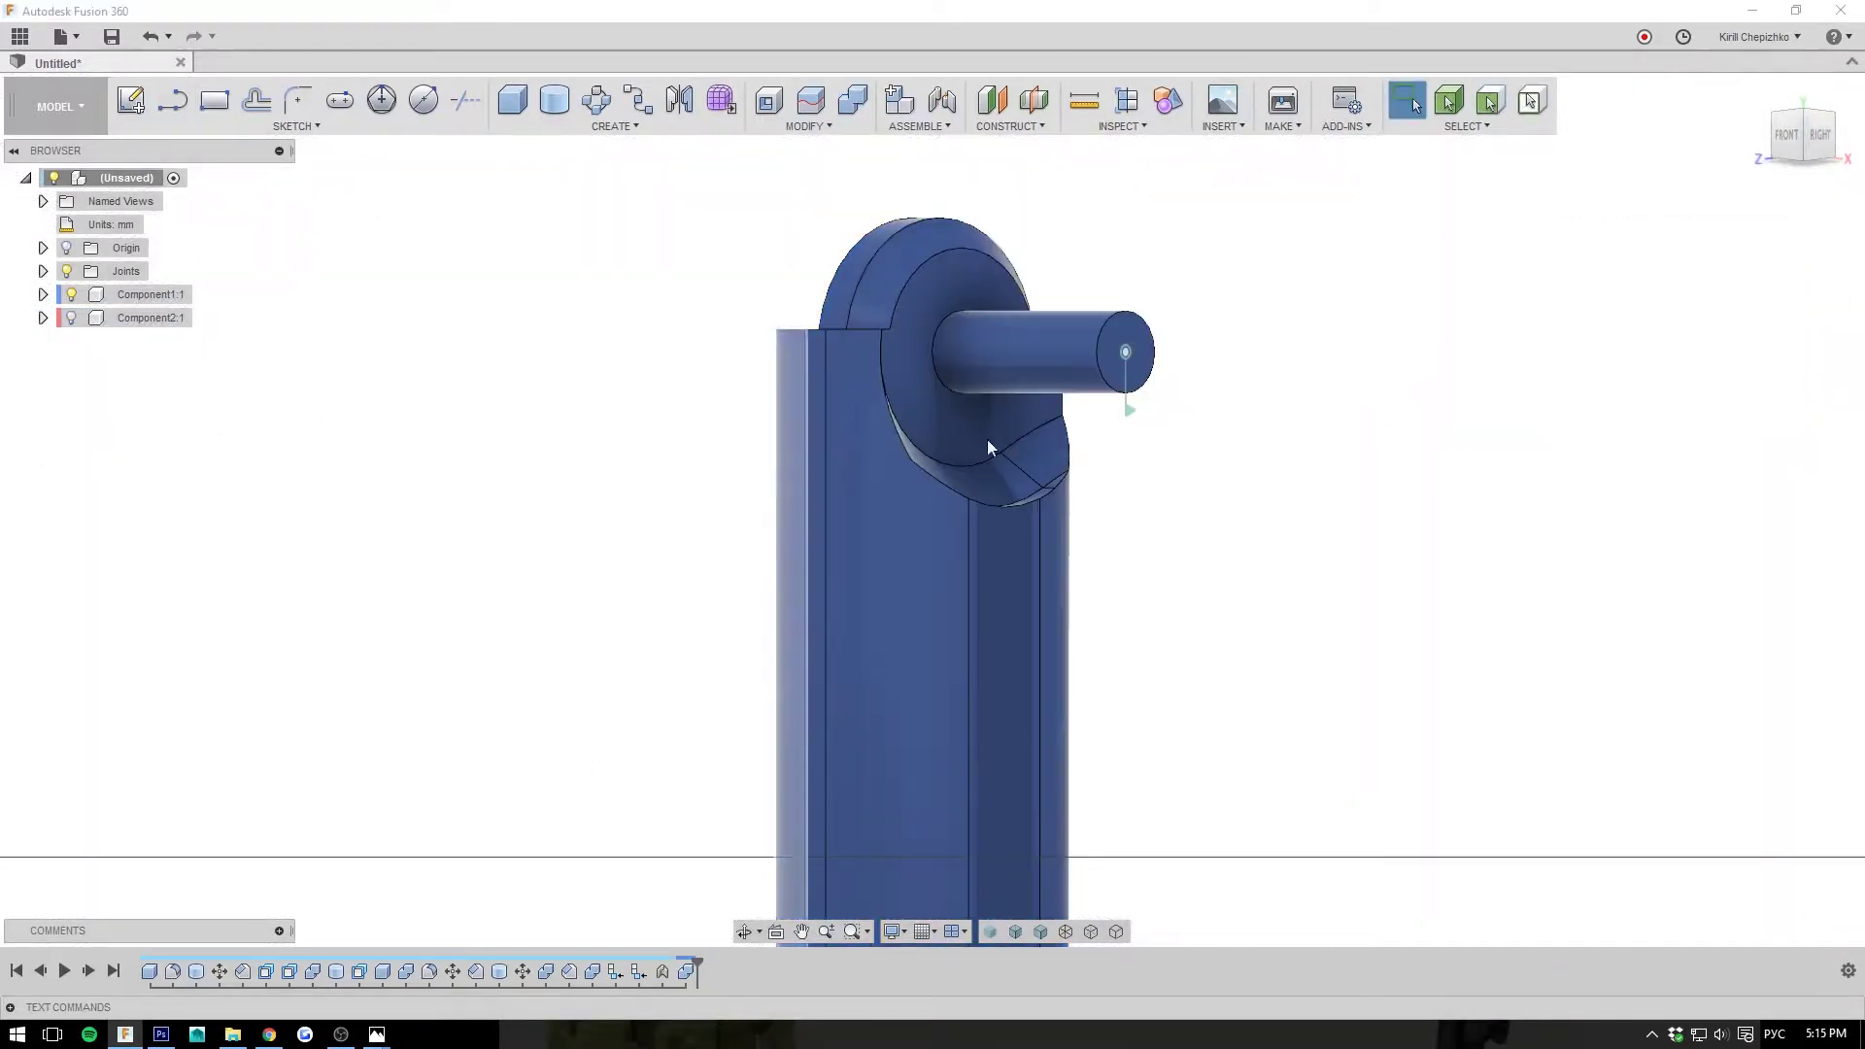
mouse_move(1798, 136)
mouse_down()
mouse_move(1795, 160)
mouse_move(1686, 167)
mouse_move(1646, 141)
mouse_move(1724, 157)
mouse_up()
mouse_move(1146, 374)
shift+middle_down()
mouse_move(1262, 418)
mouse_move(1156, 452)
mouse_move(1042, 397)
mouse_move(1311, 462)
mouse_move(1380, 402)
shift+middle_up()
scroll(1043, 398, up, 2)
mouse_move(1815, 149)
mouse_down()
mouse_move(1860, 153)
mouse_move(1763, 136)
mouse_move(1801, 155)
mouse_up()
middle_drag(4, 459, 4, 558)
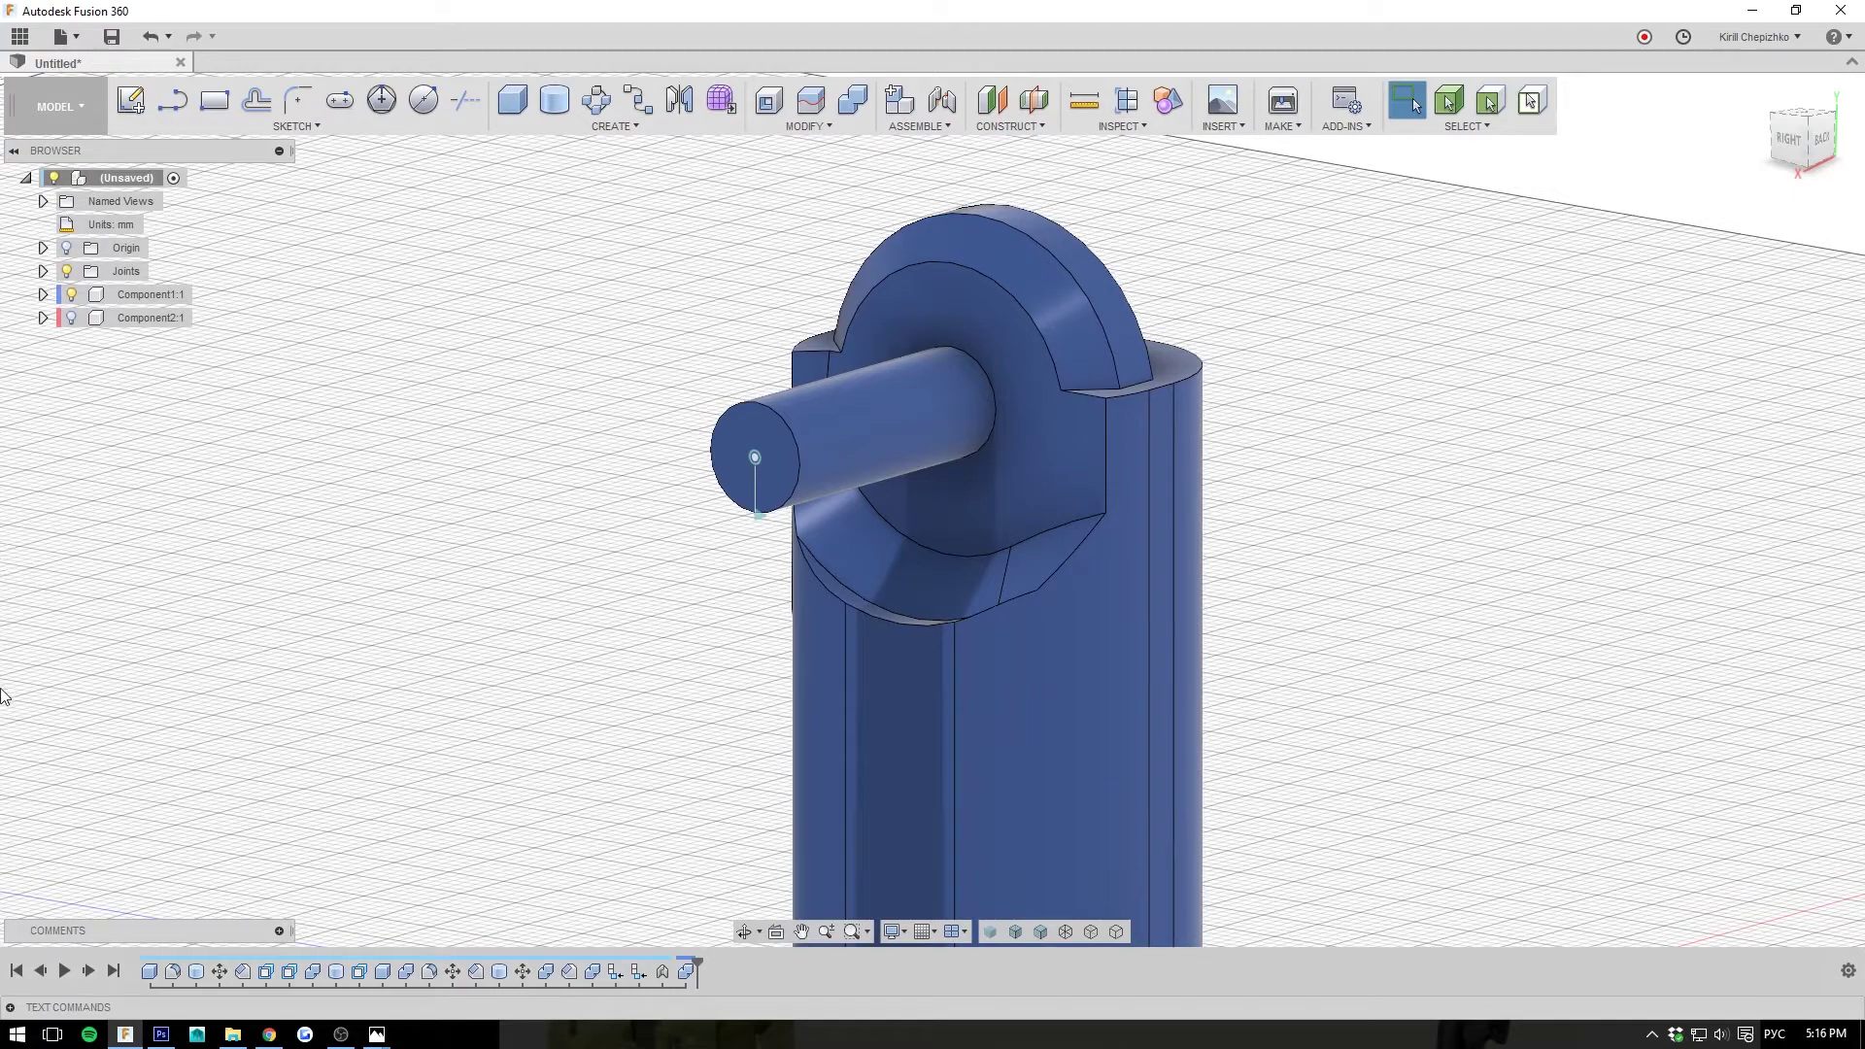
middle_drag(1173, 601, 1147, 555)
mouse_move(1792, 144)
mouse_down()
mouse_move(1752, 140)
mouse_move(1795, 156)
mouse_up()
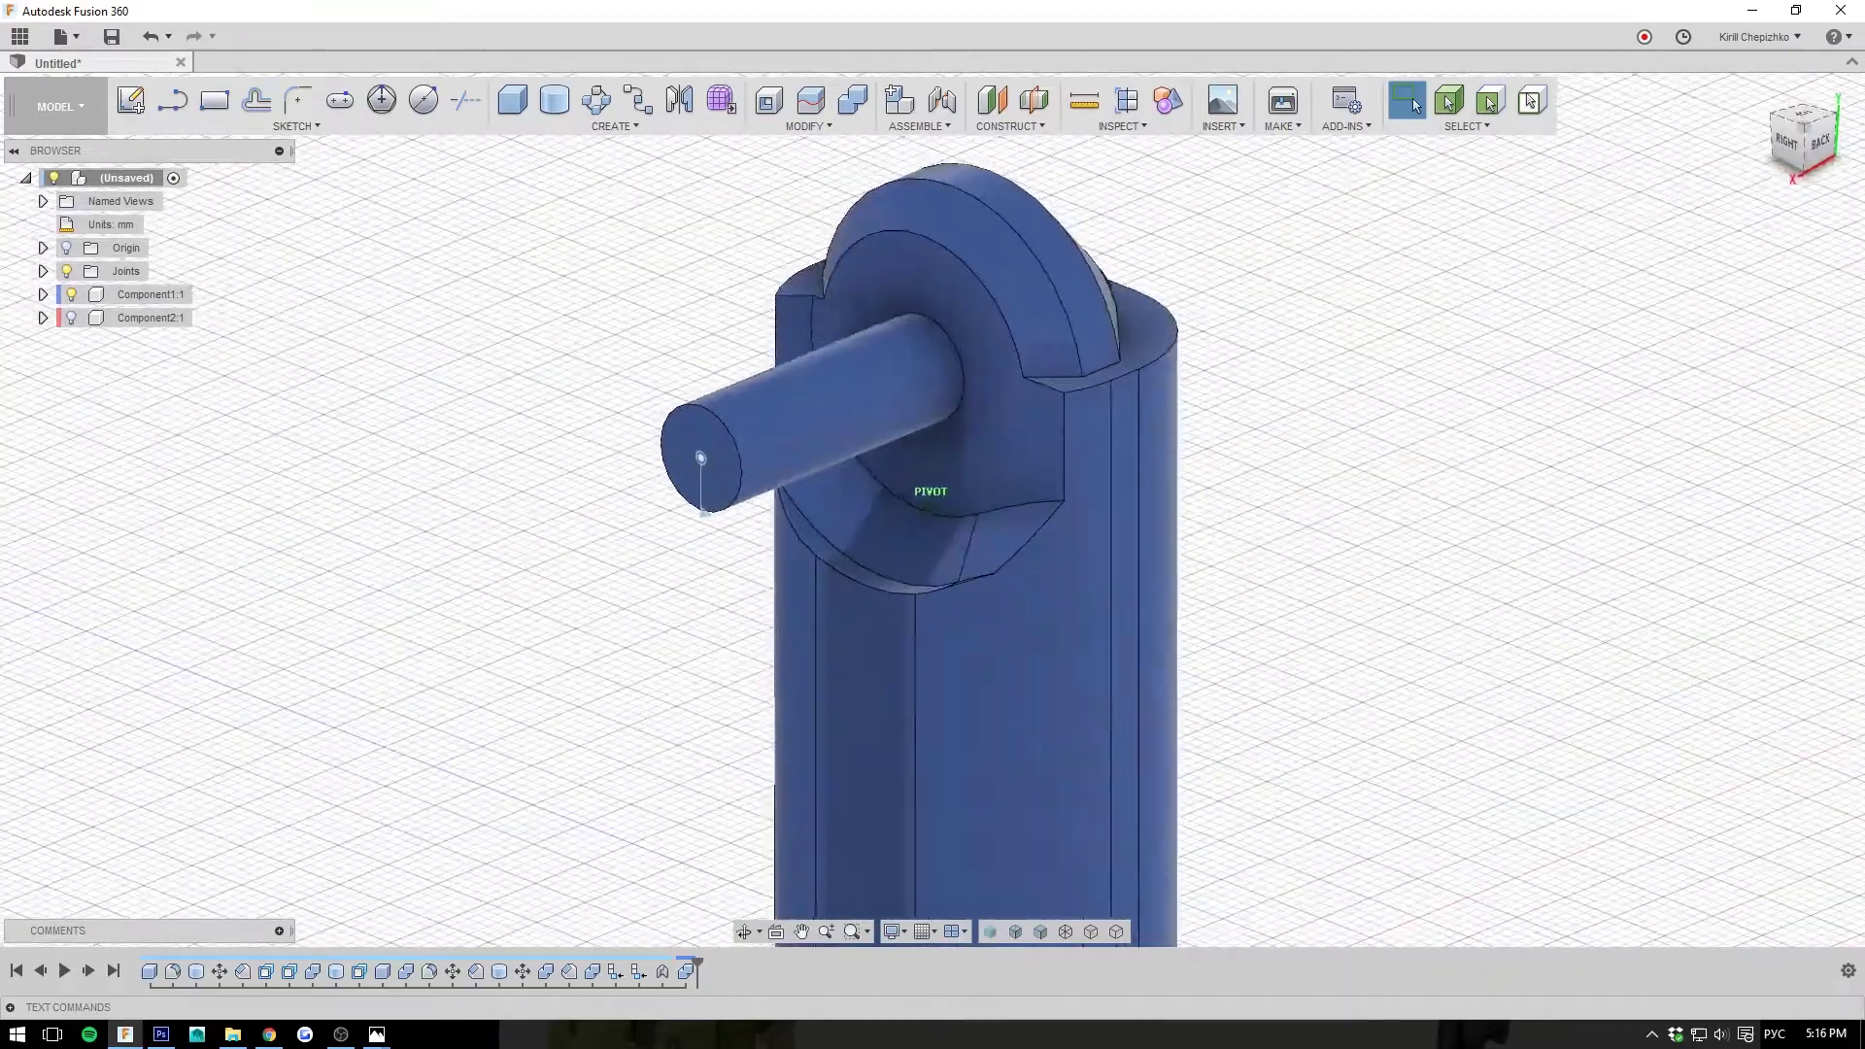
click(71, 317)
mouse_move(1776, 150)
mouse_down()
mouse_move(1734, 143)
mouse_move(1778, 151)
mouse_up()
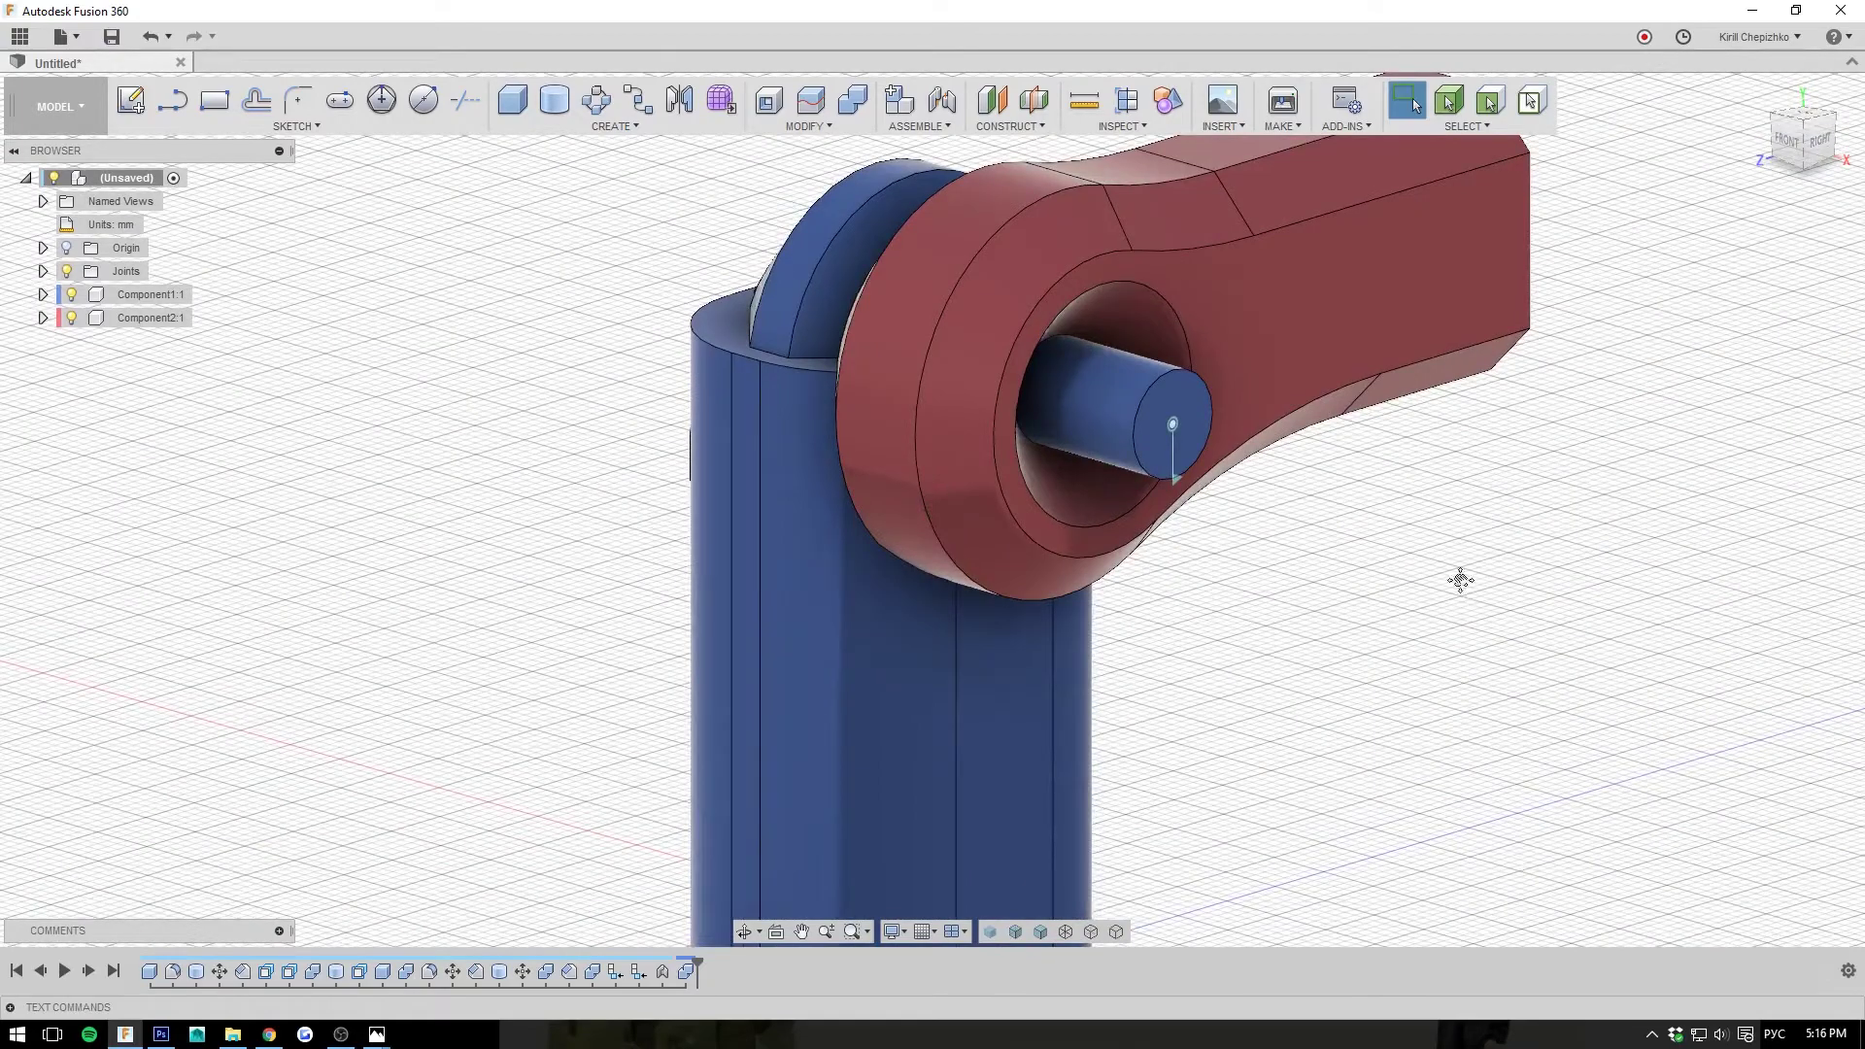
middle_drag(1460, 580, 1432, 599)
click(1820, 143)
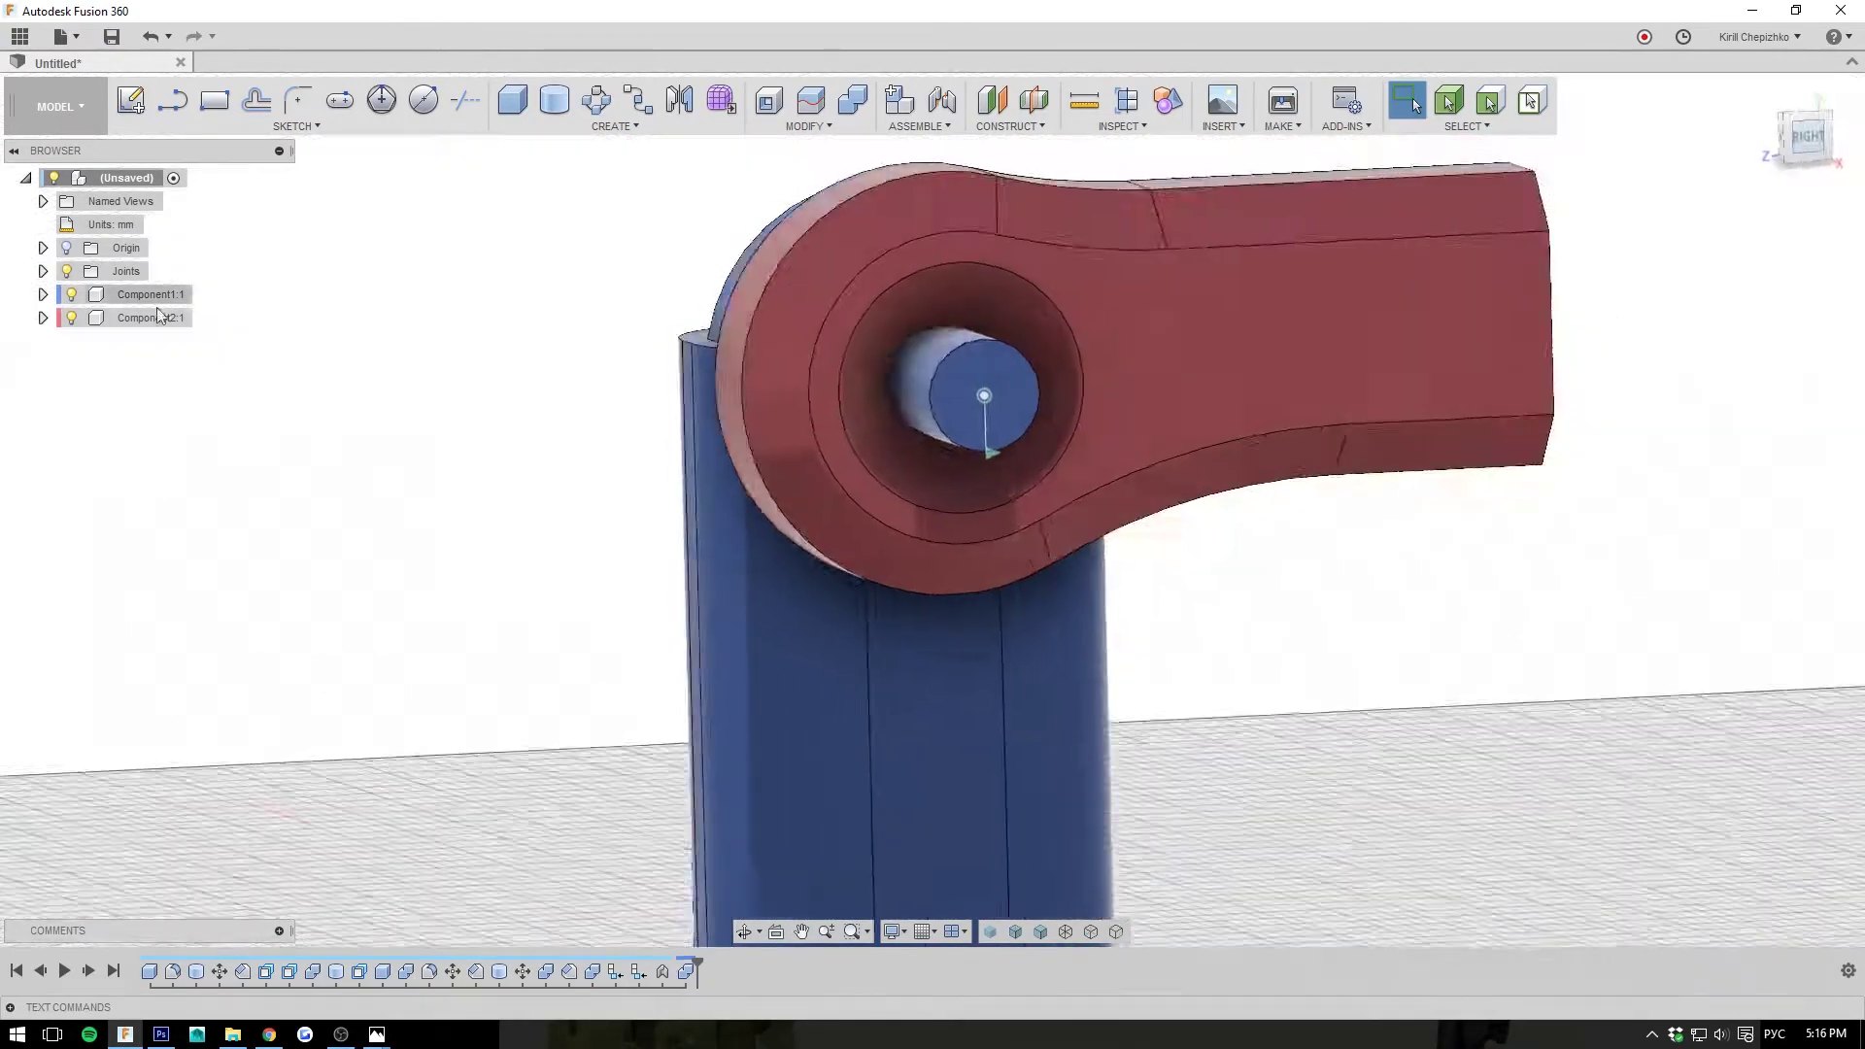
scroll(1197, 351, down, 2)
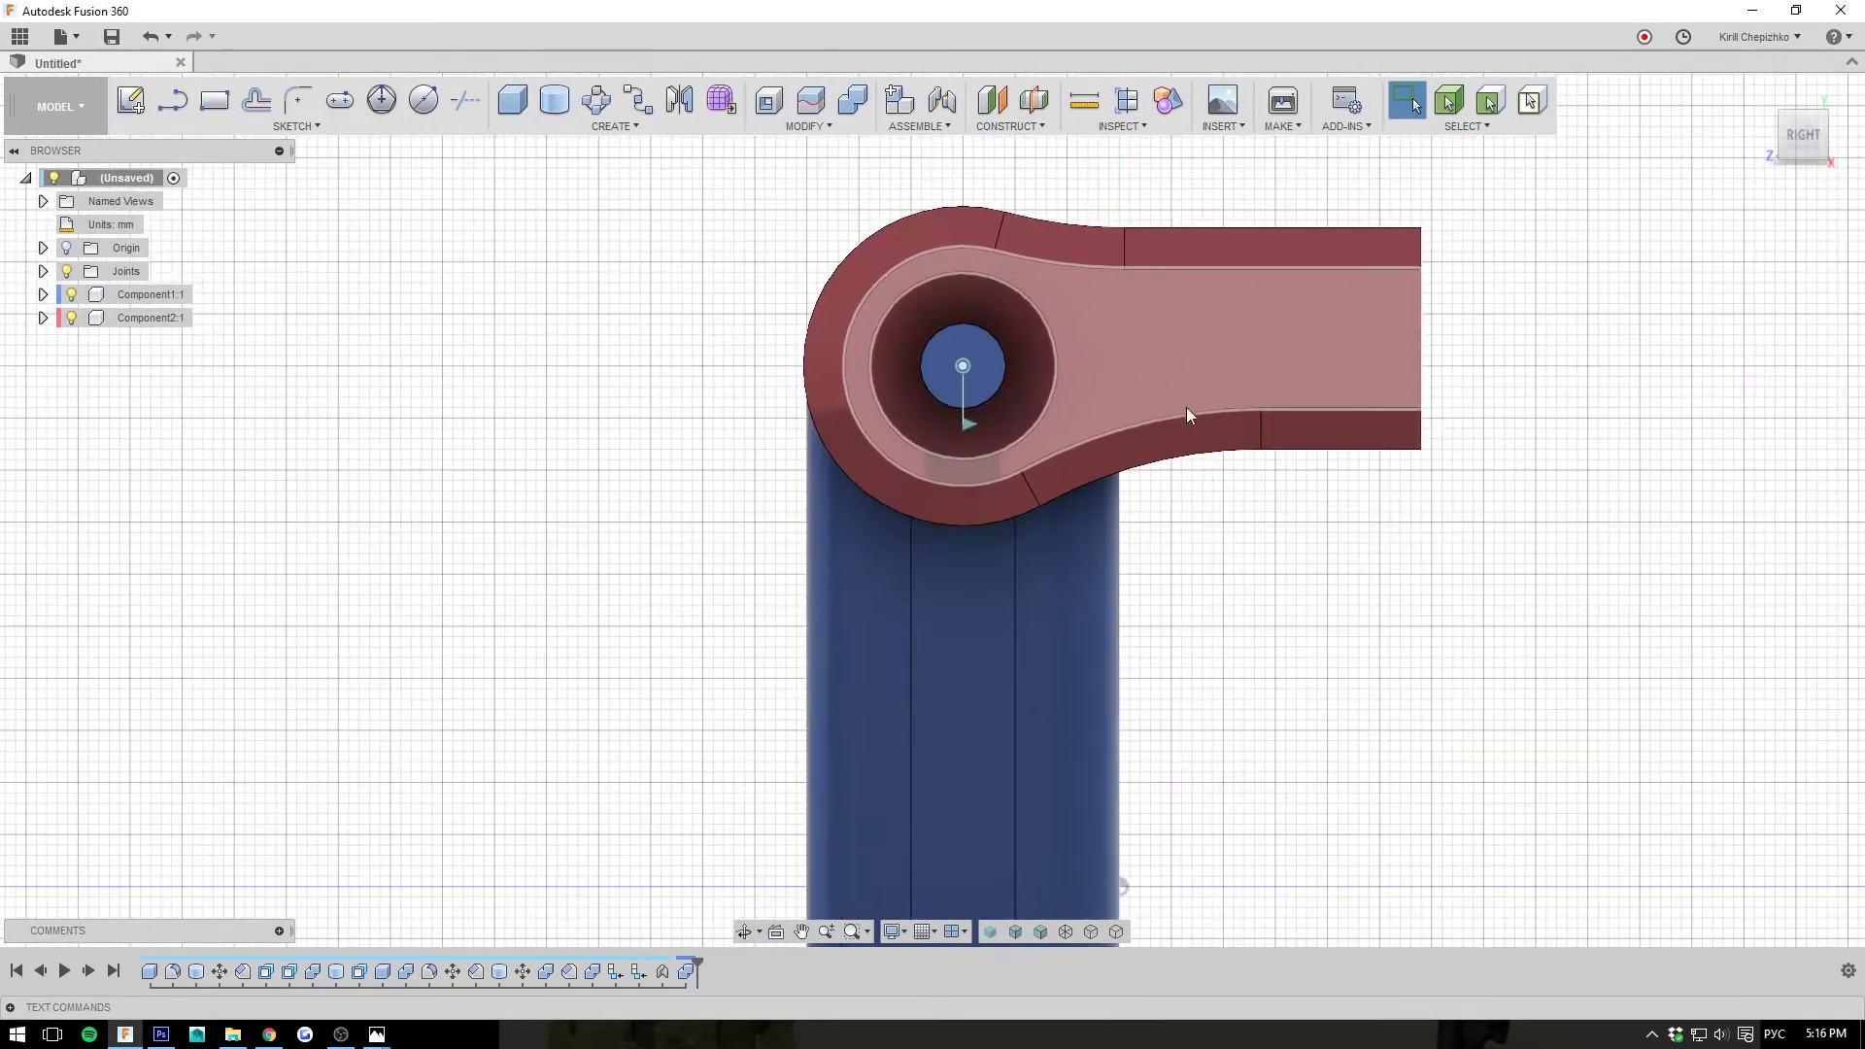
middle_drag(1135, 515, 1098, 604)
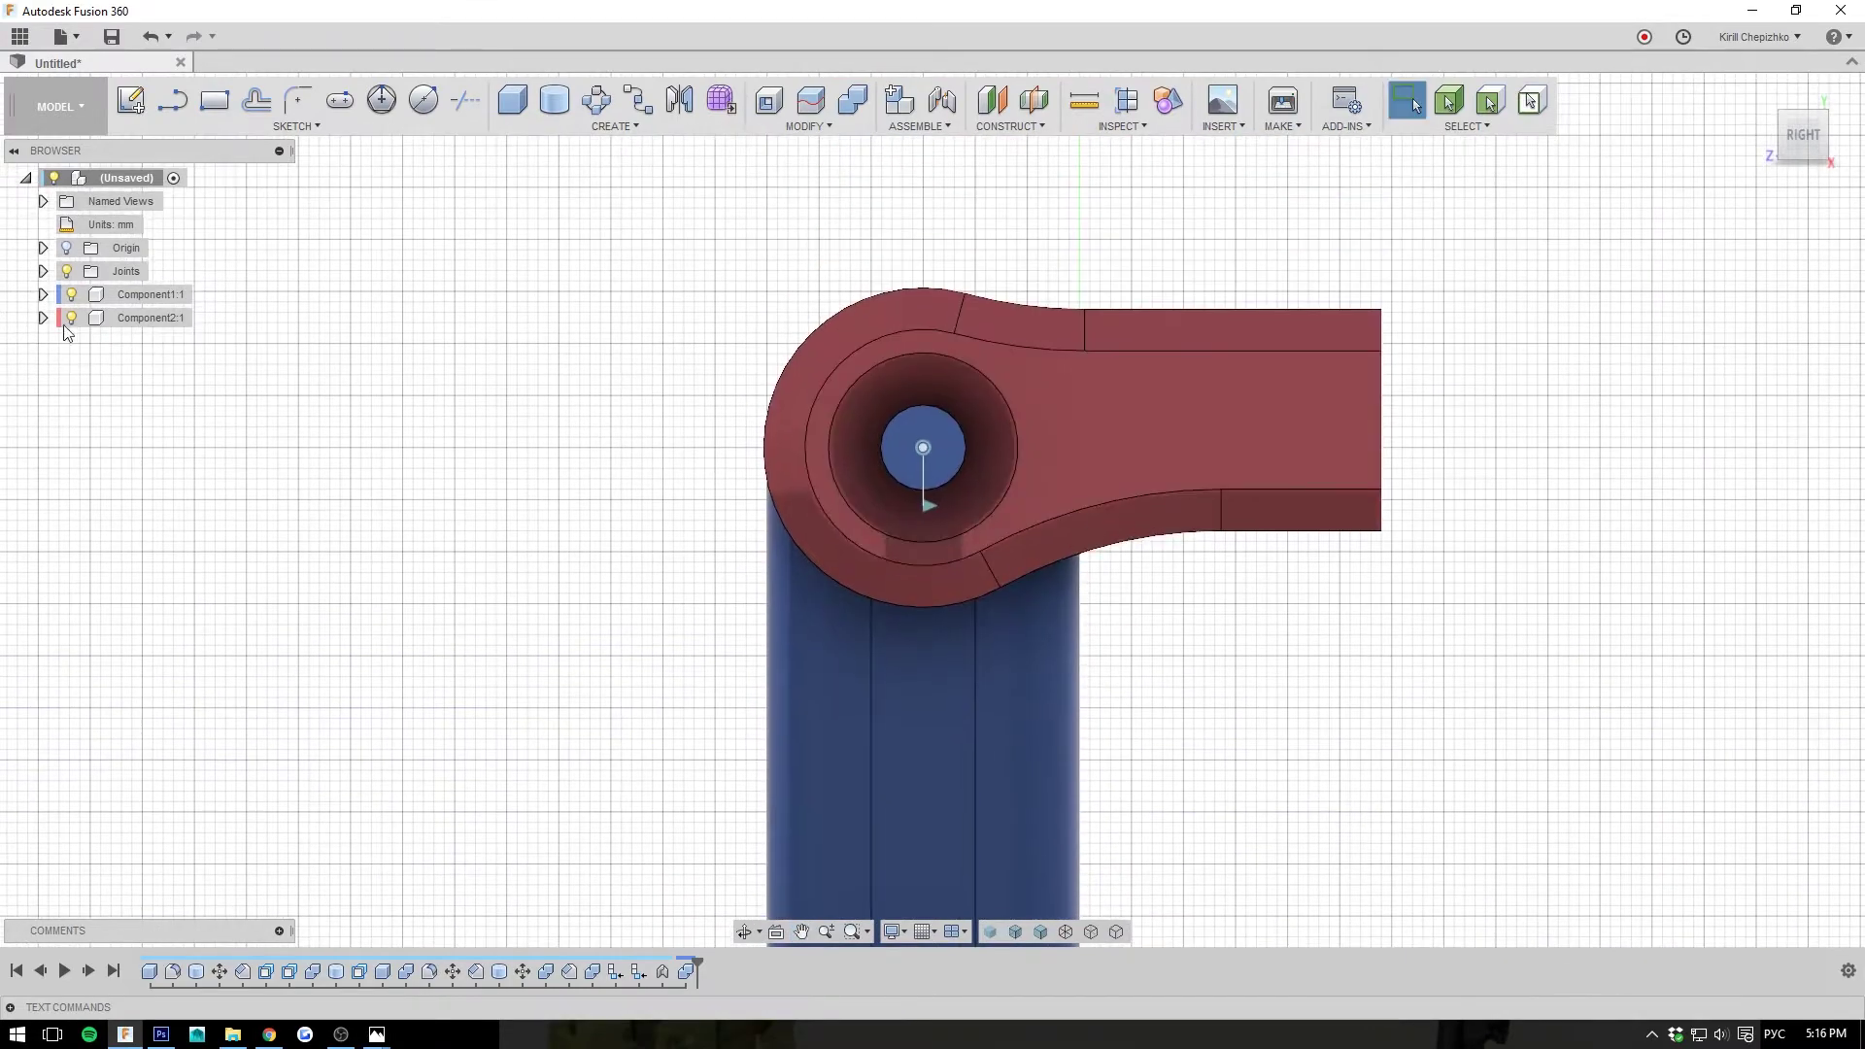
right_click(146, 318)
click(185, 362)
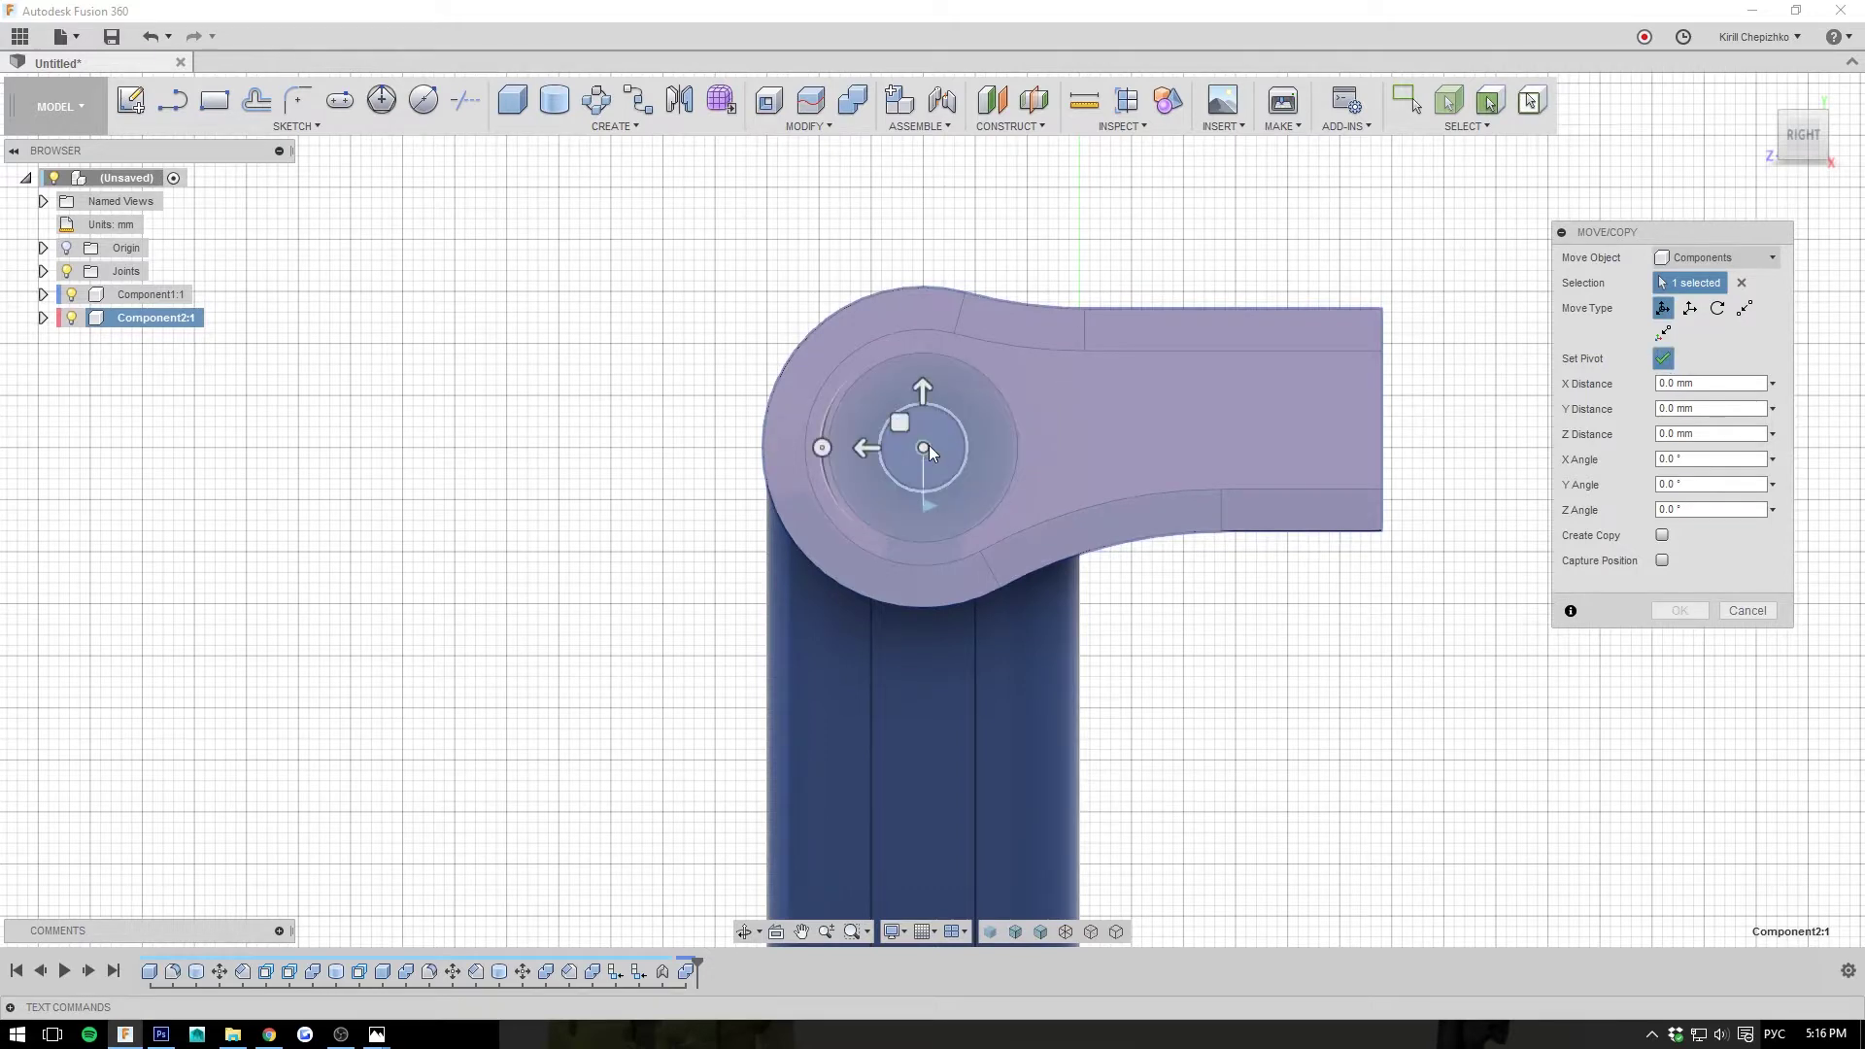
click(822, 448)
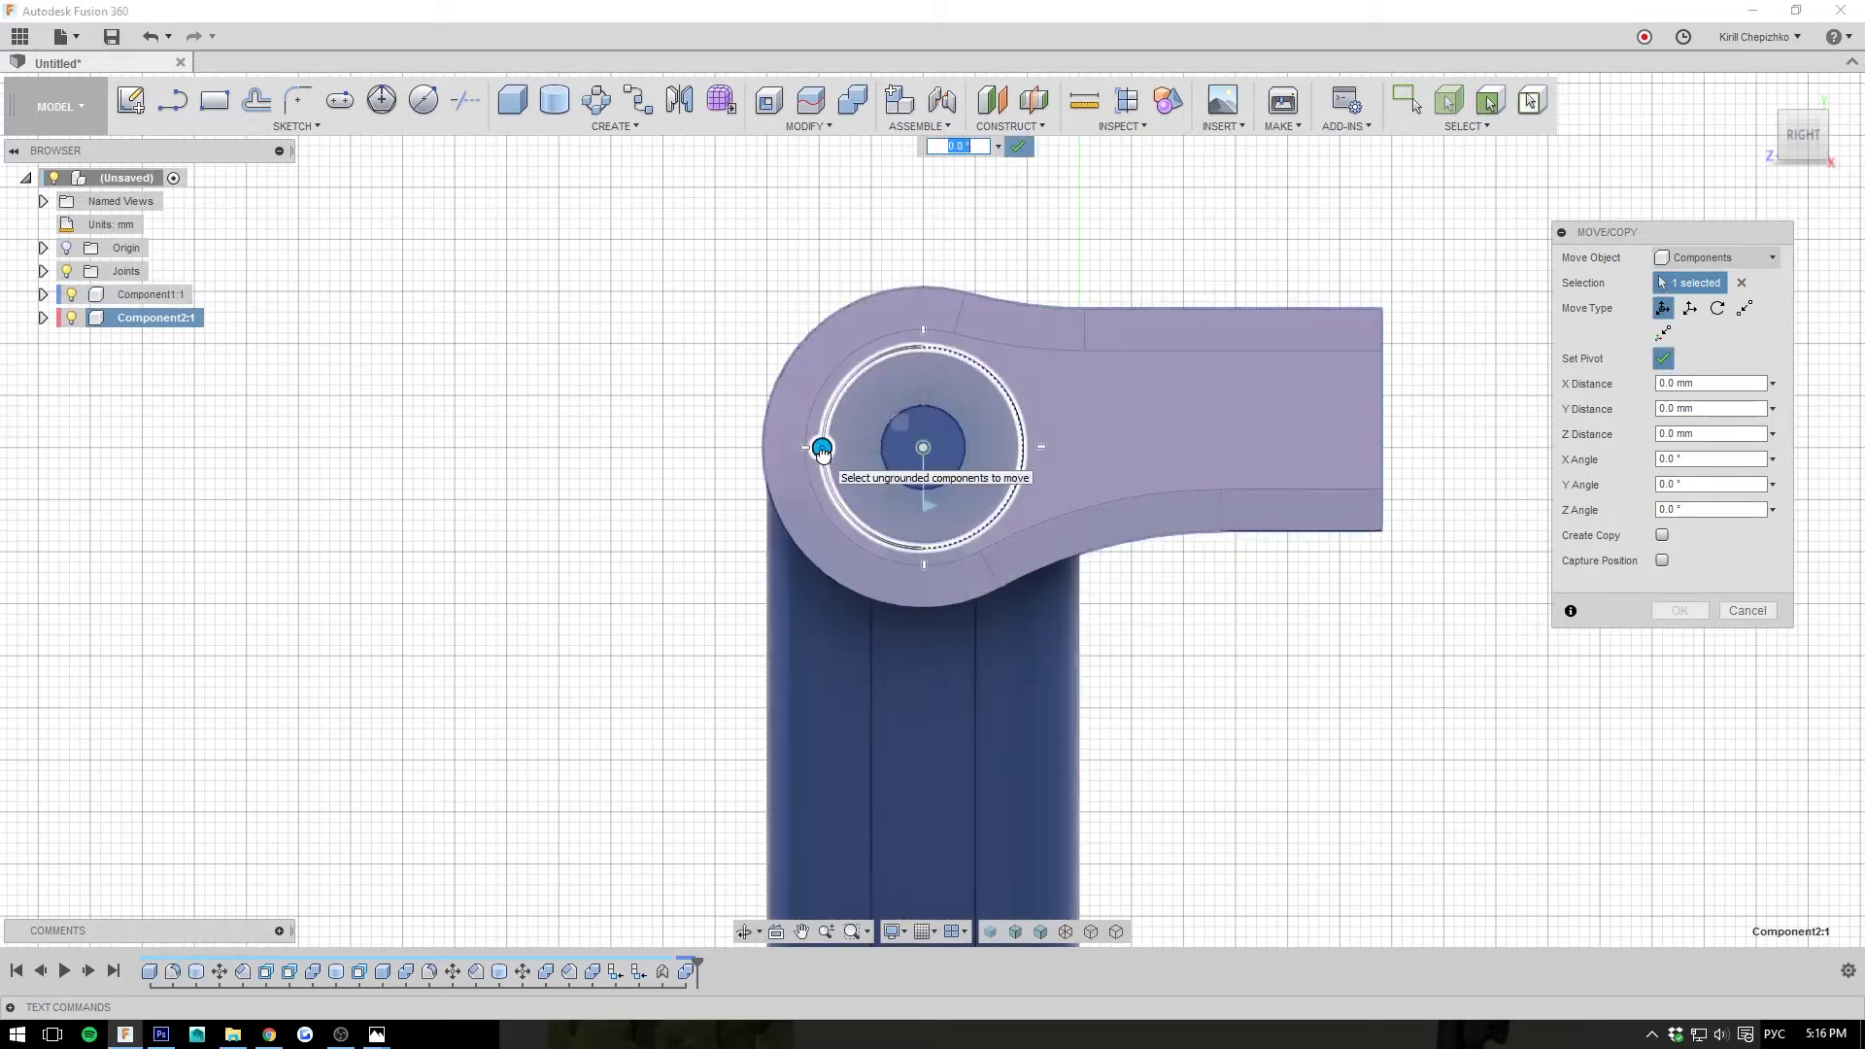
drag(821, 450, 865, 429)
click(1154, 496)
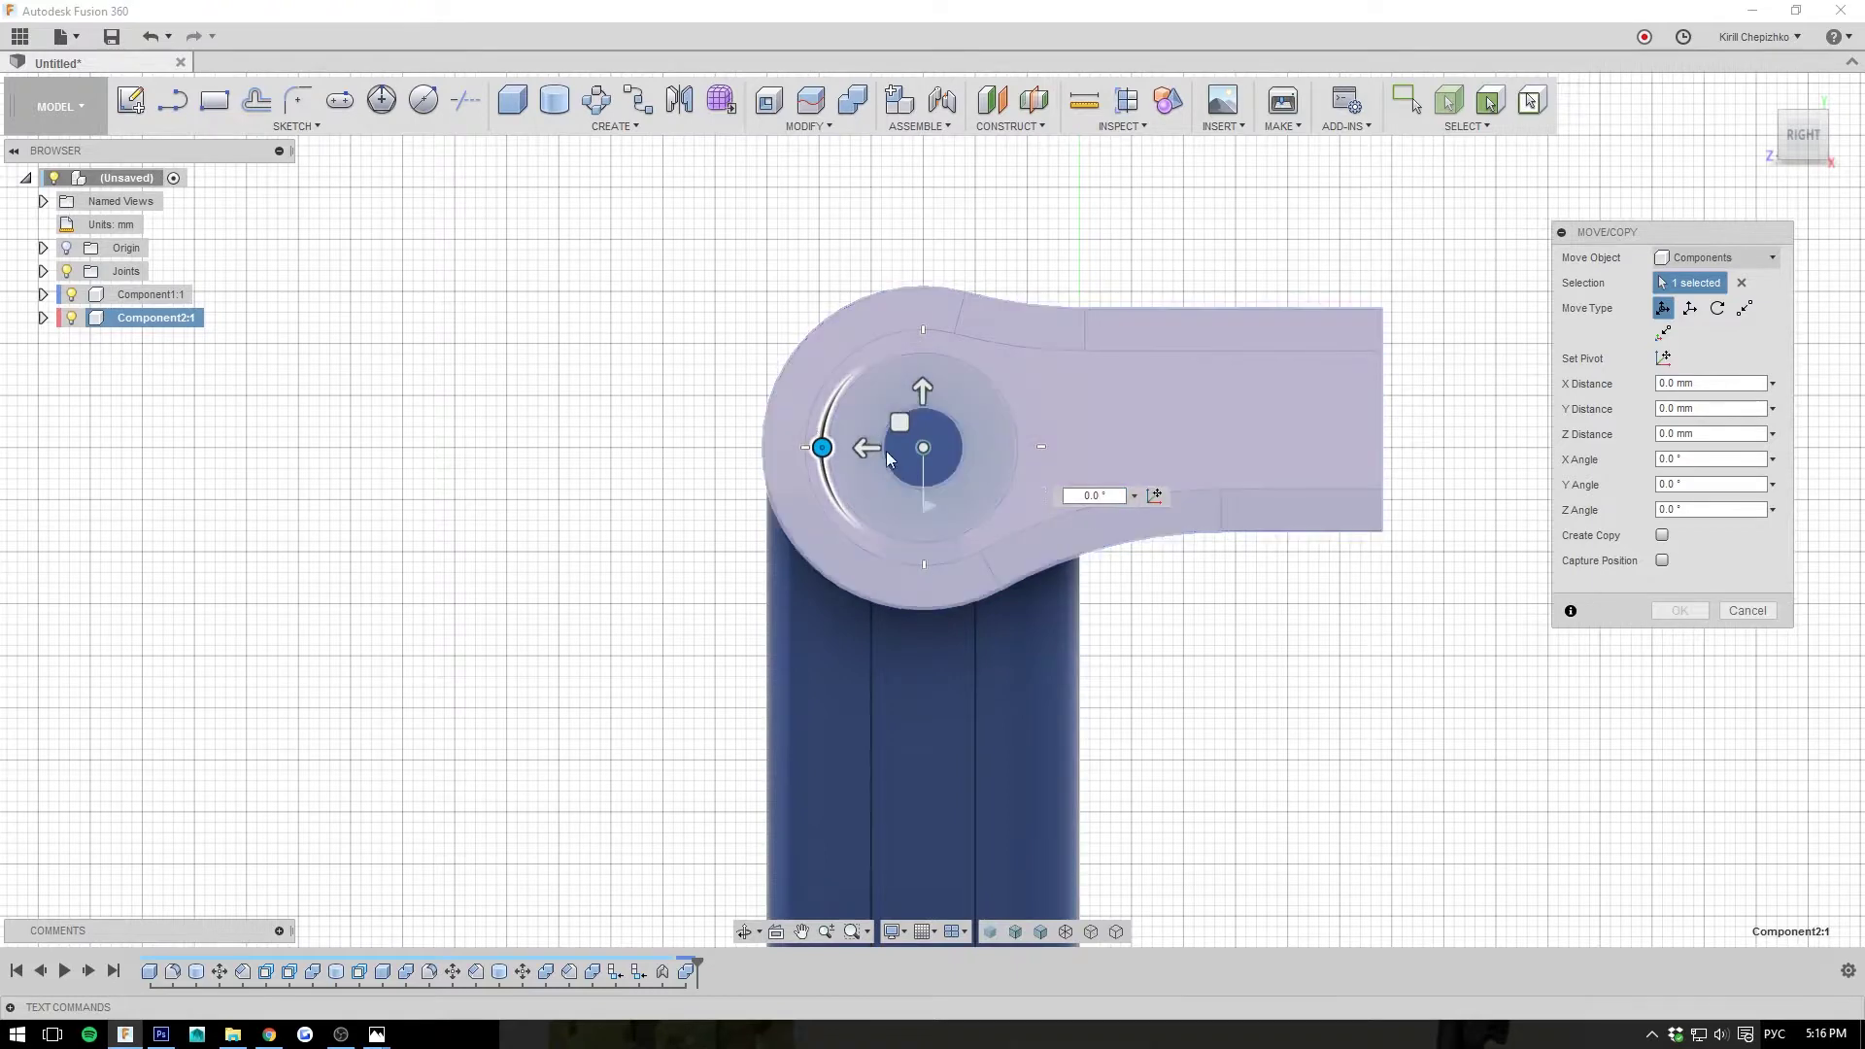
drag(821, 449, 827, 454)
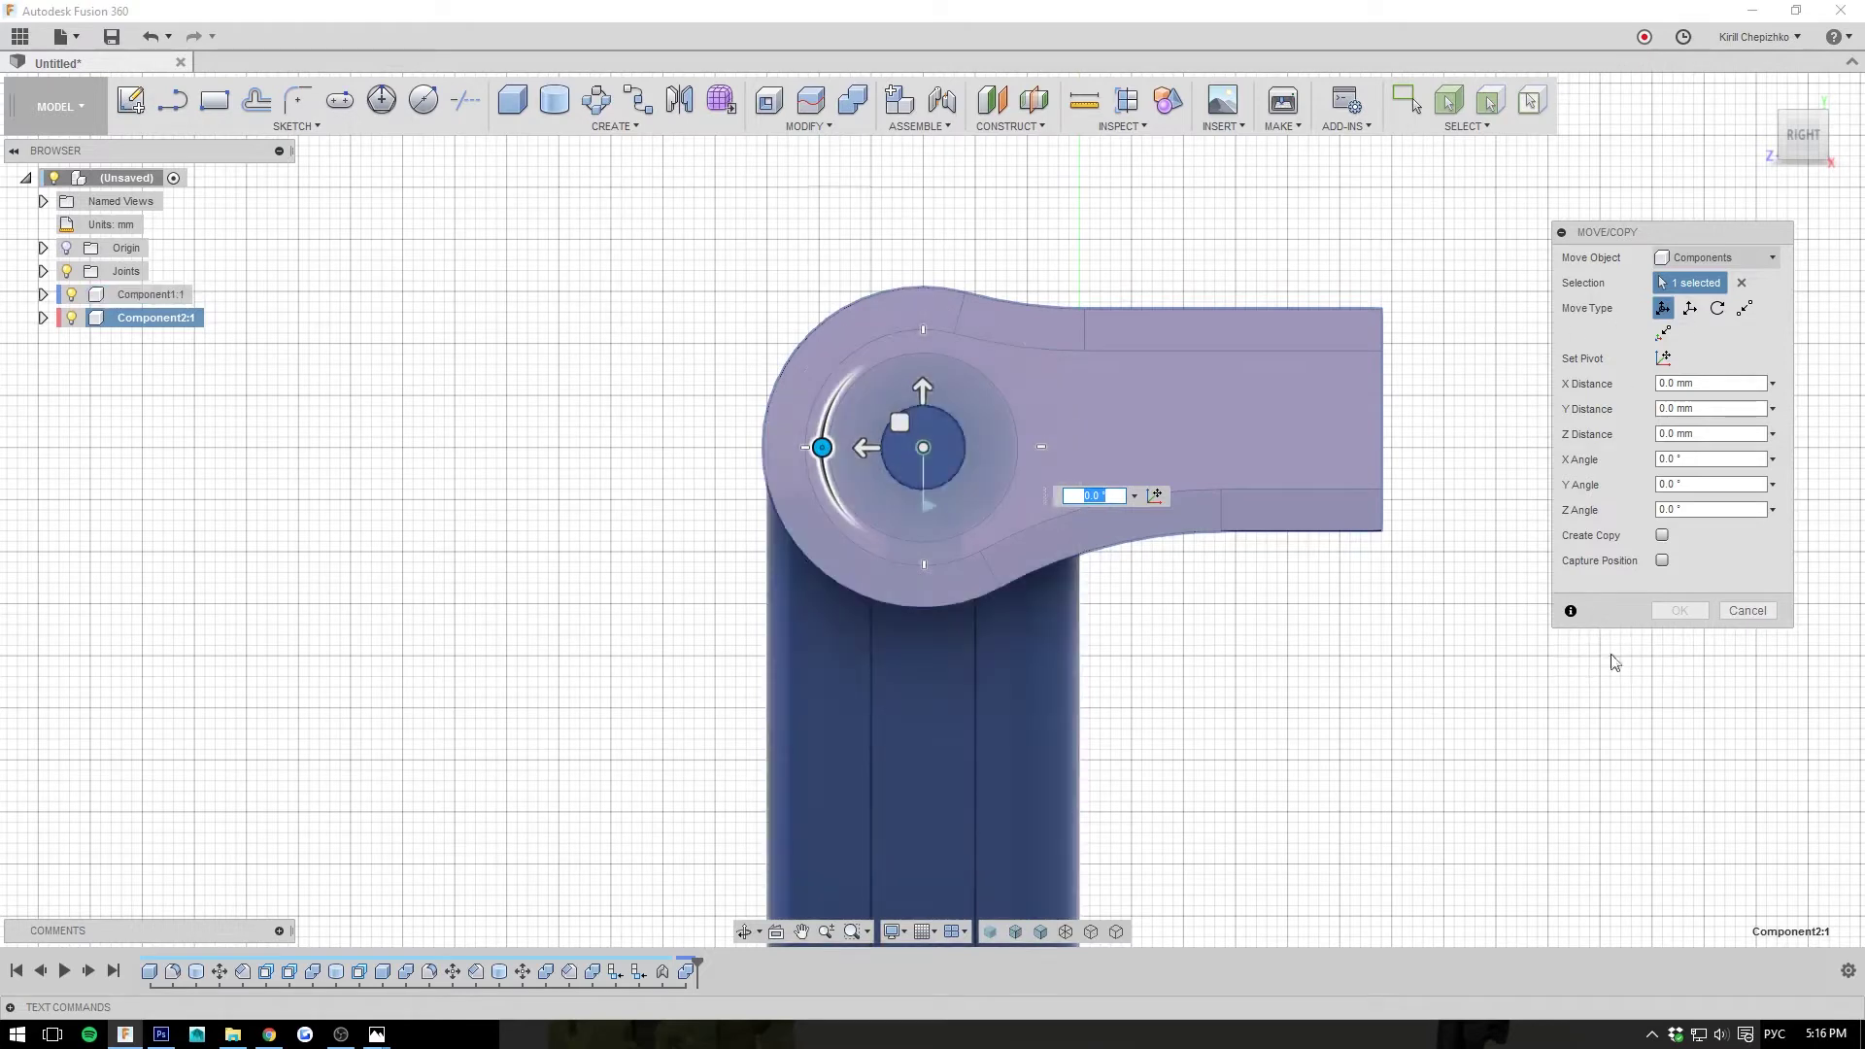
click(1745, 611)
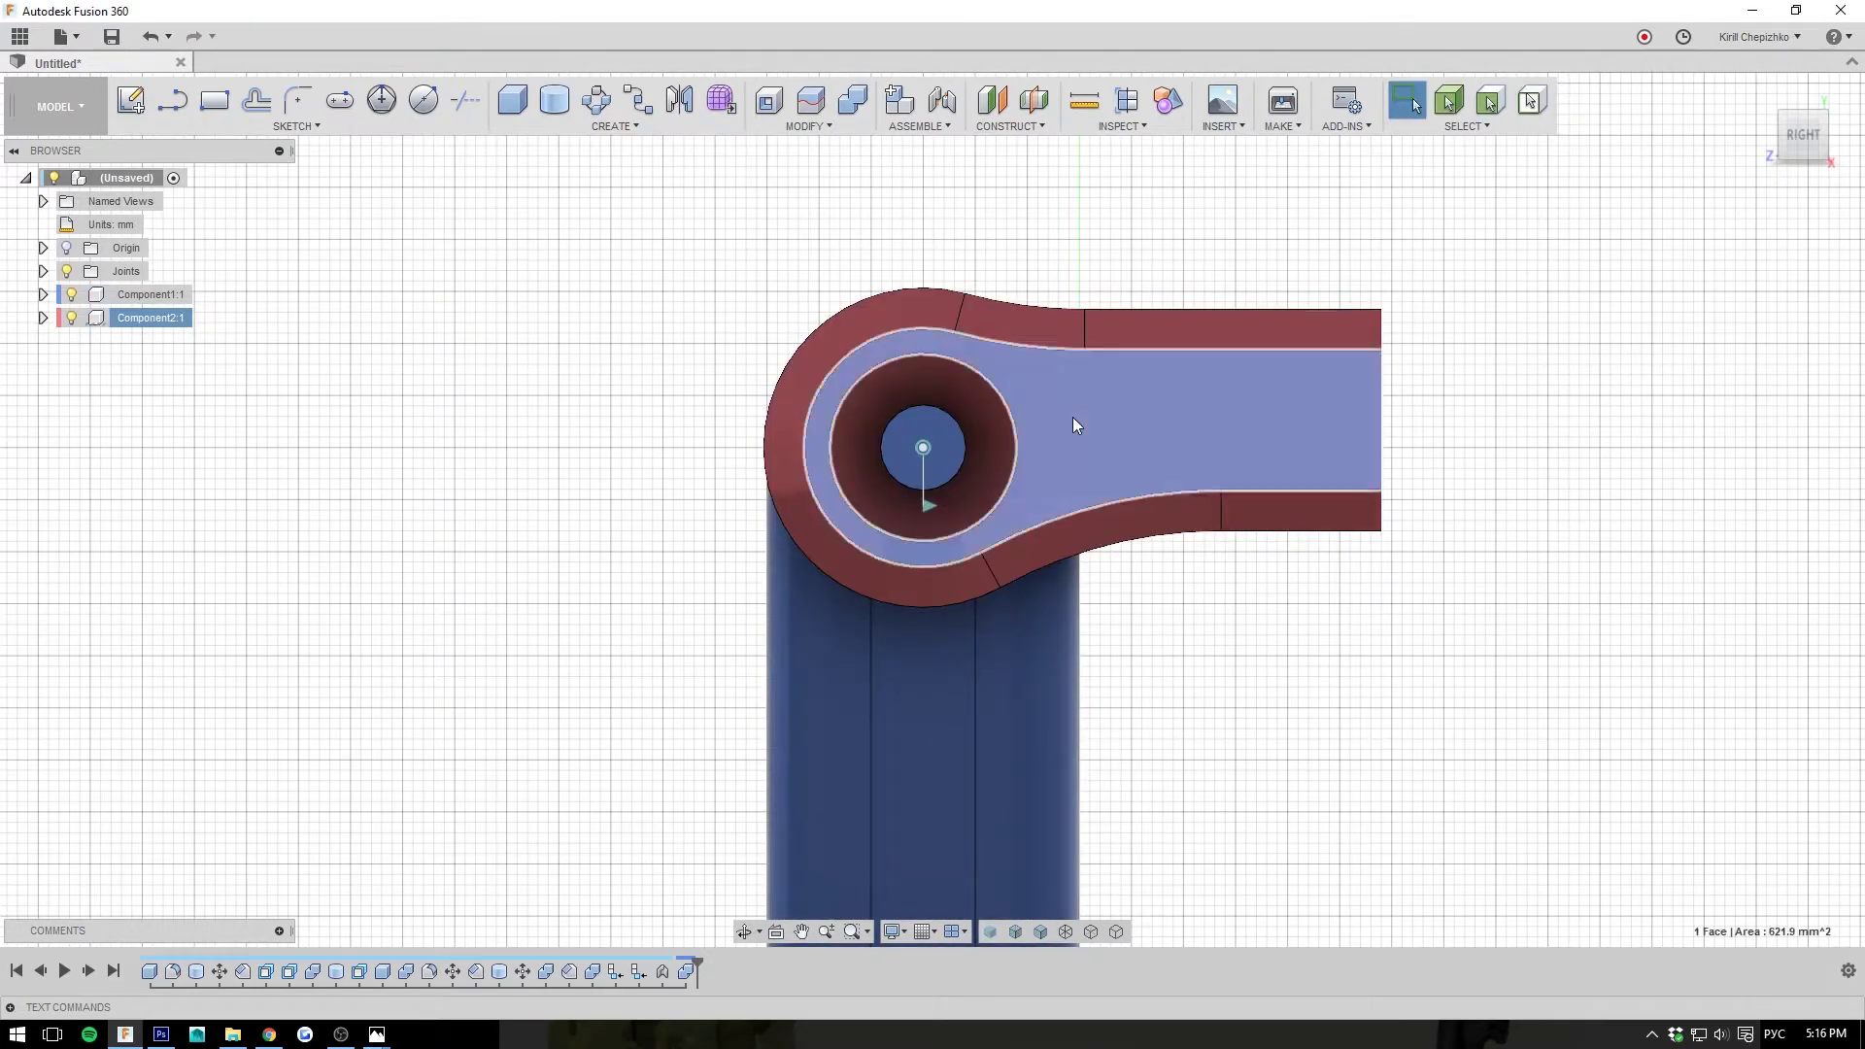
- Rotate only the lever body to a Z angle of -90° around the pin's center so it hangs down along the post
right_click(1146, 430)
click(1098, 449)
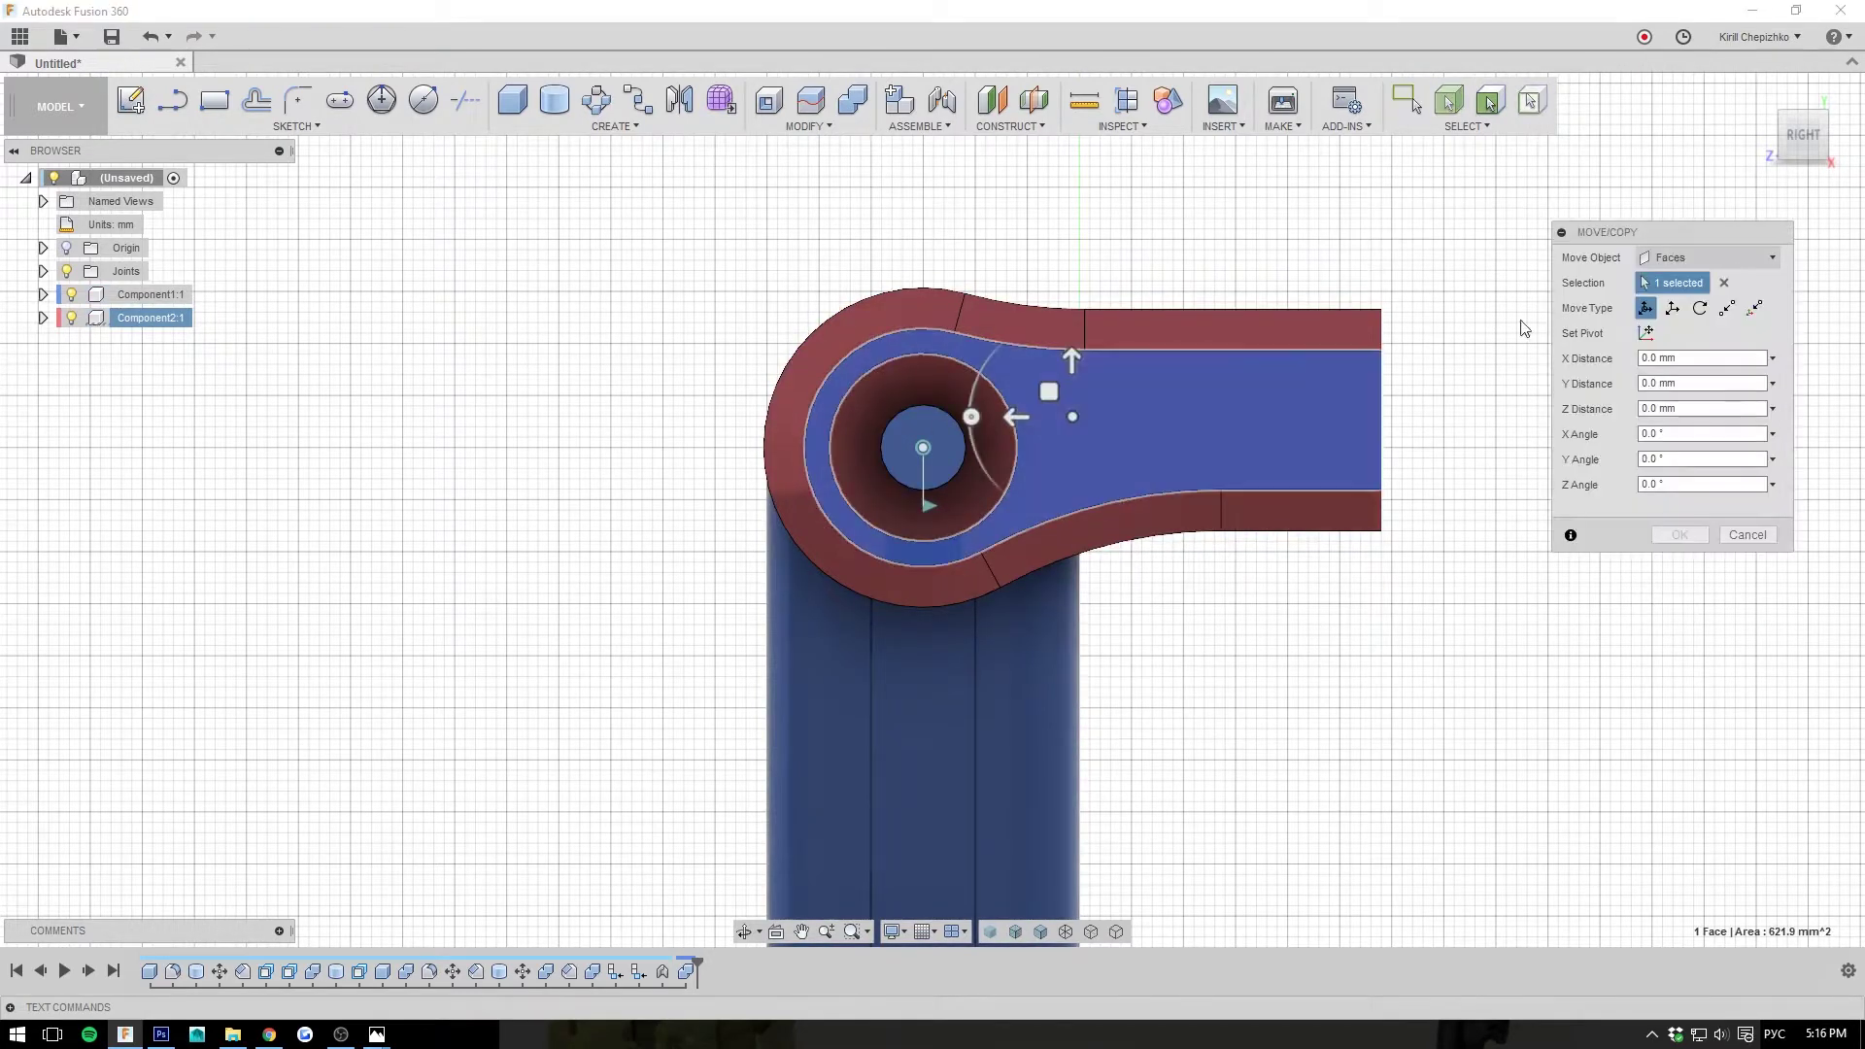
click(1705, 258)
click(1680, 279)
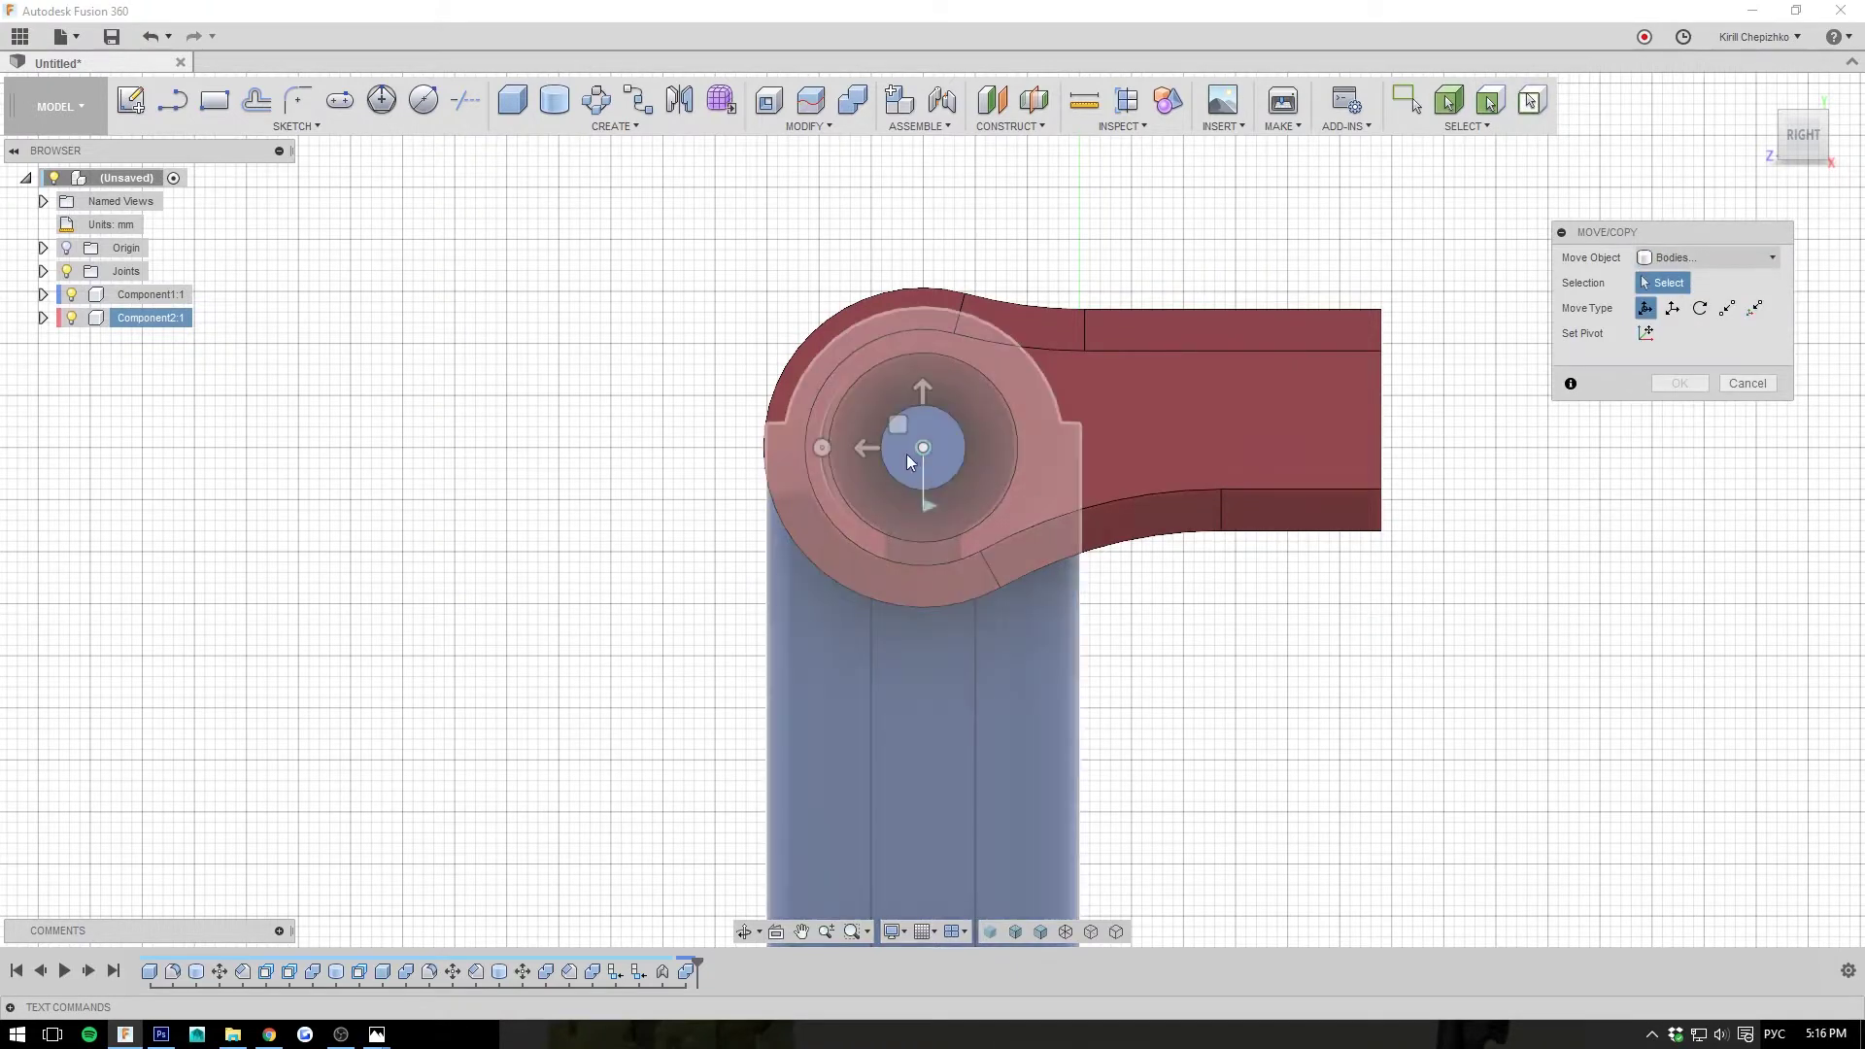
click(919, 452)
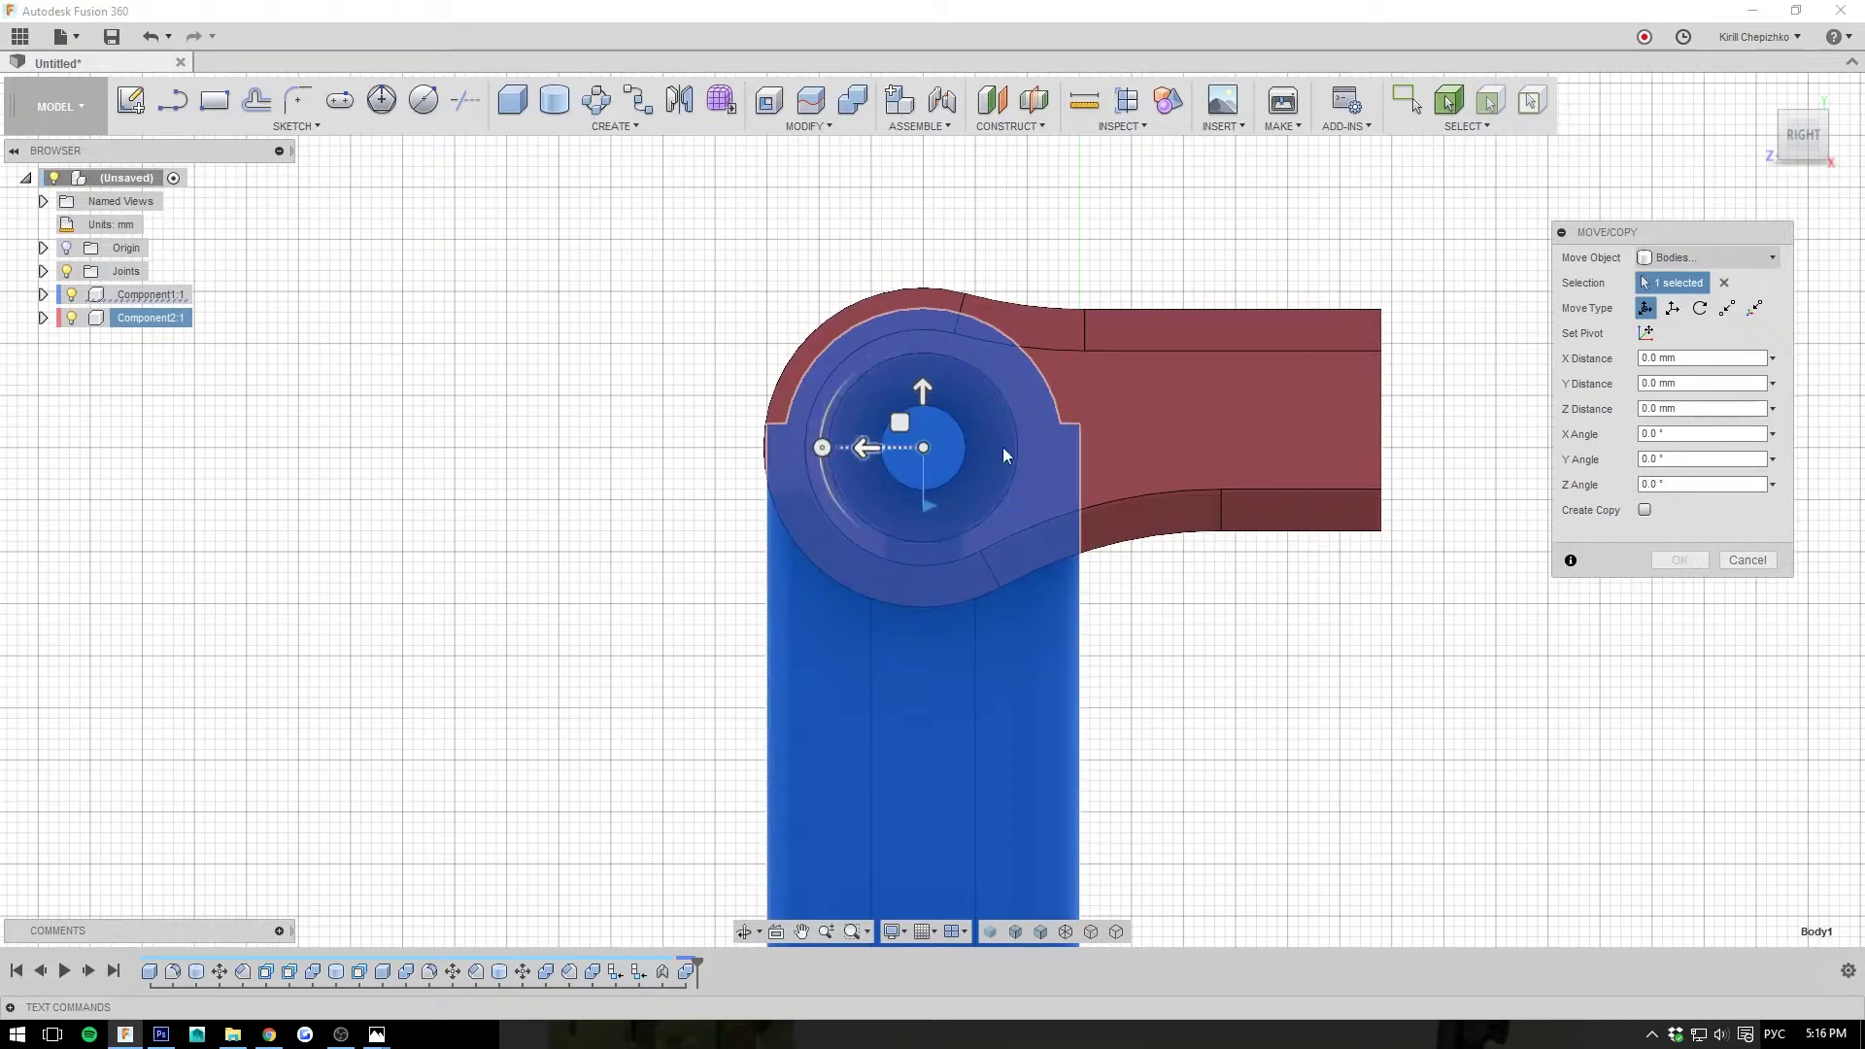
click(1268, 394)
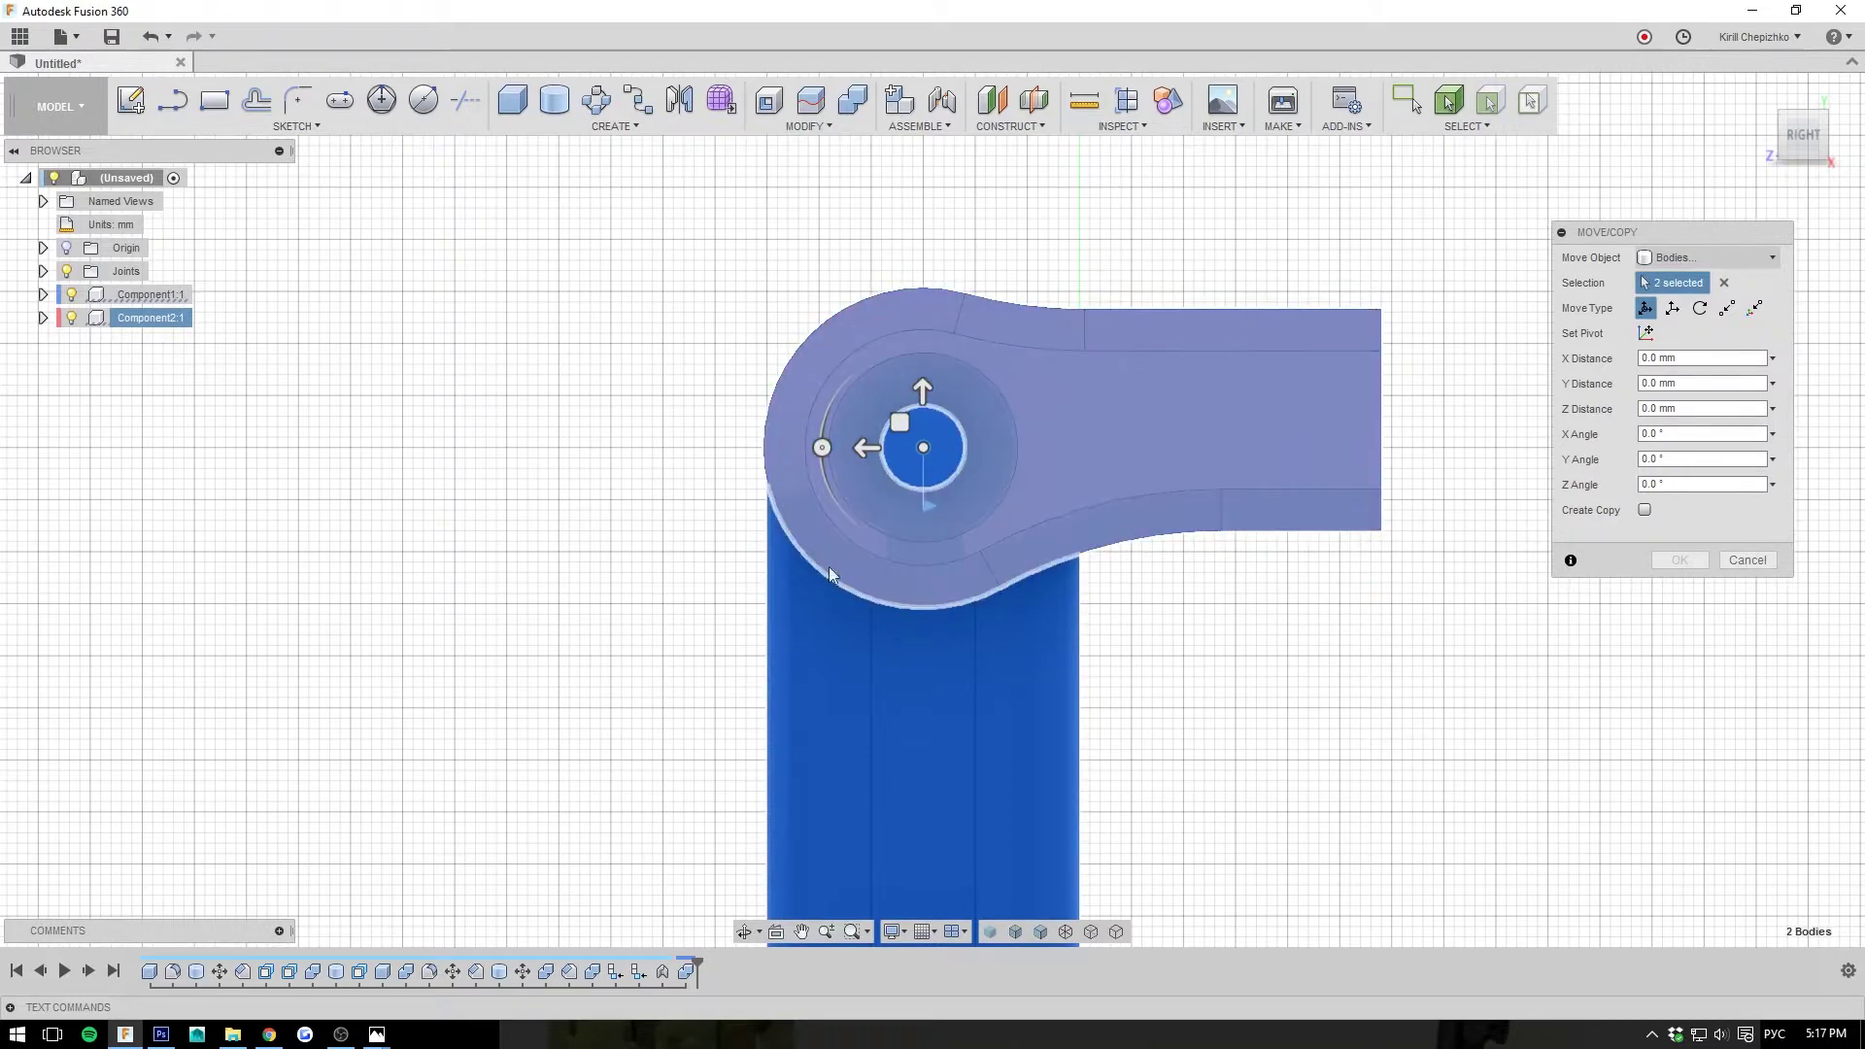
drag(822, 446, 924, 389)
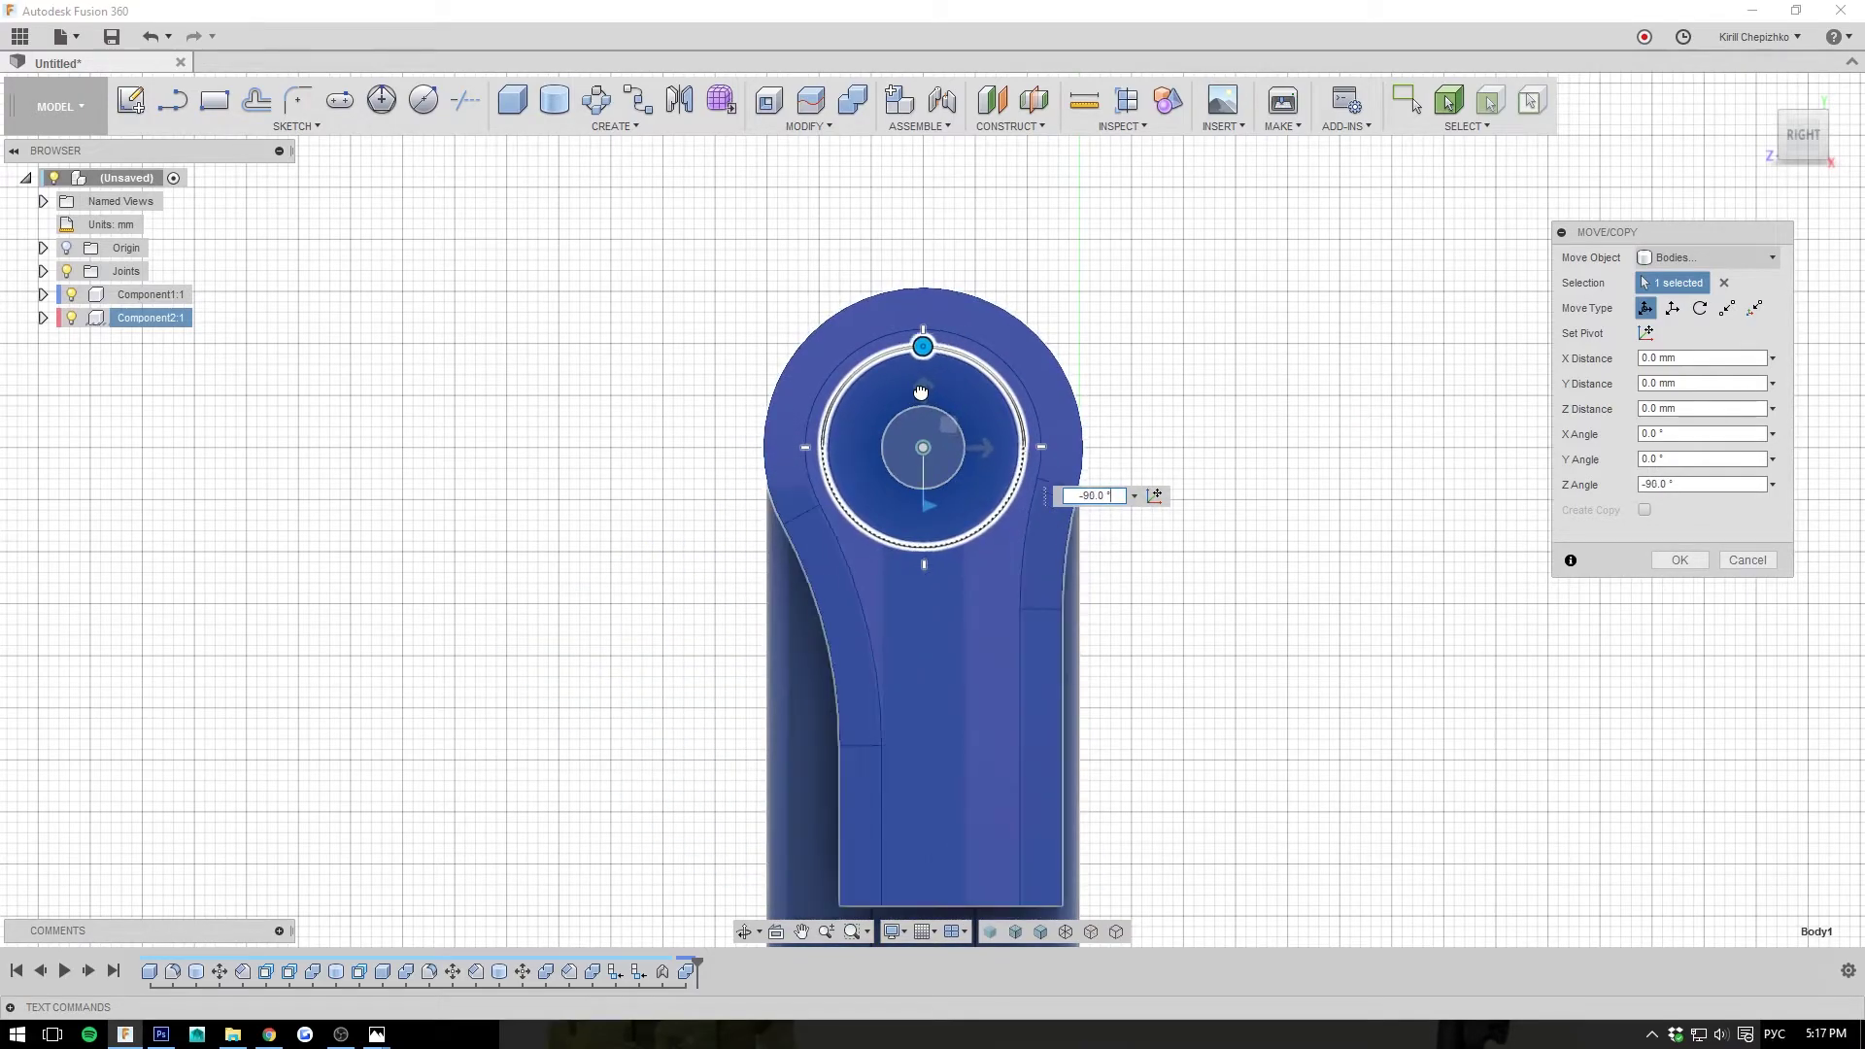
mouse_move(1782, 153)
mouse_down()
mouse_move(1853, 156)
mouse_move(1790, 95)
mouse_move(1710, 152)
mouse_move(1738, 192)
mouse_up()
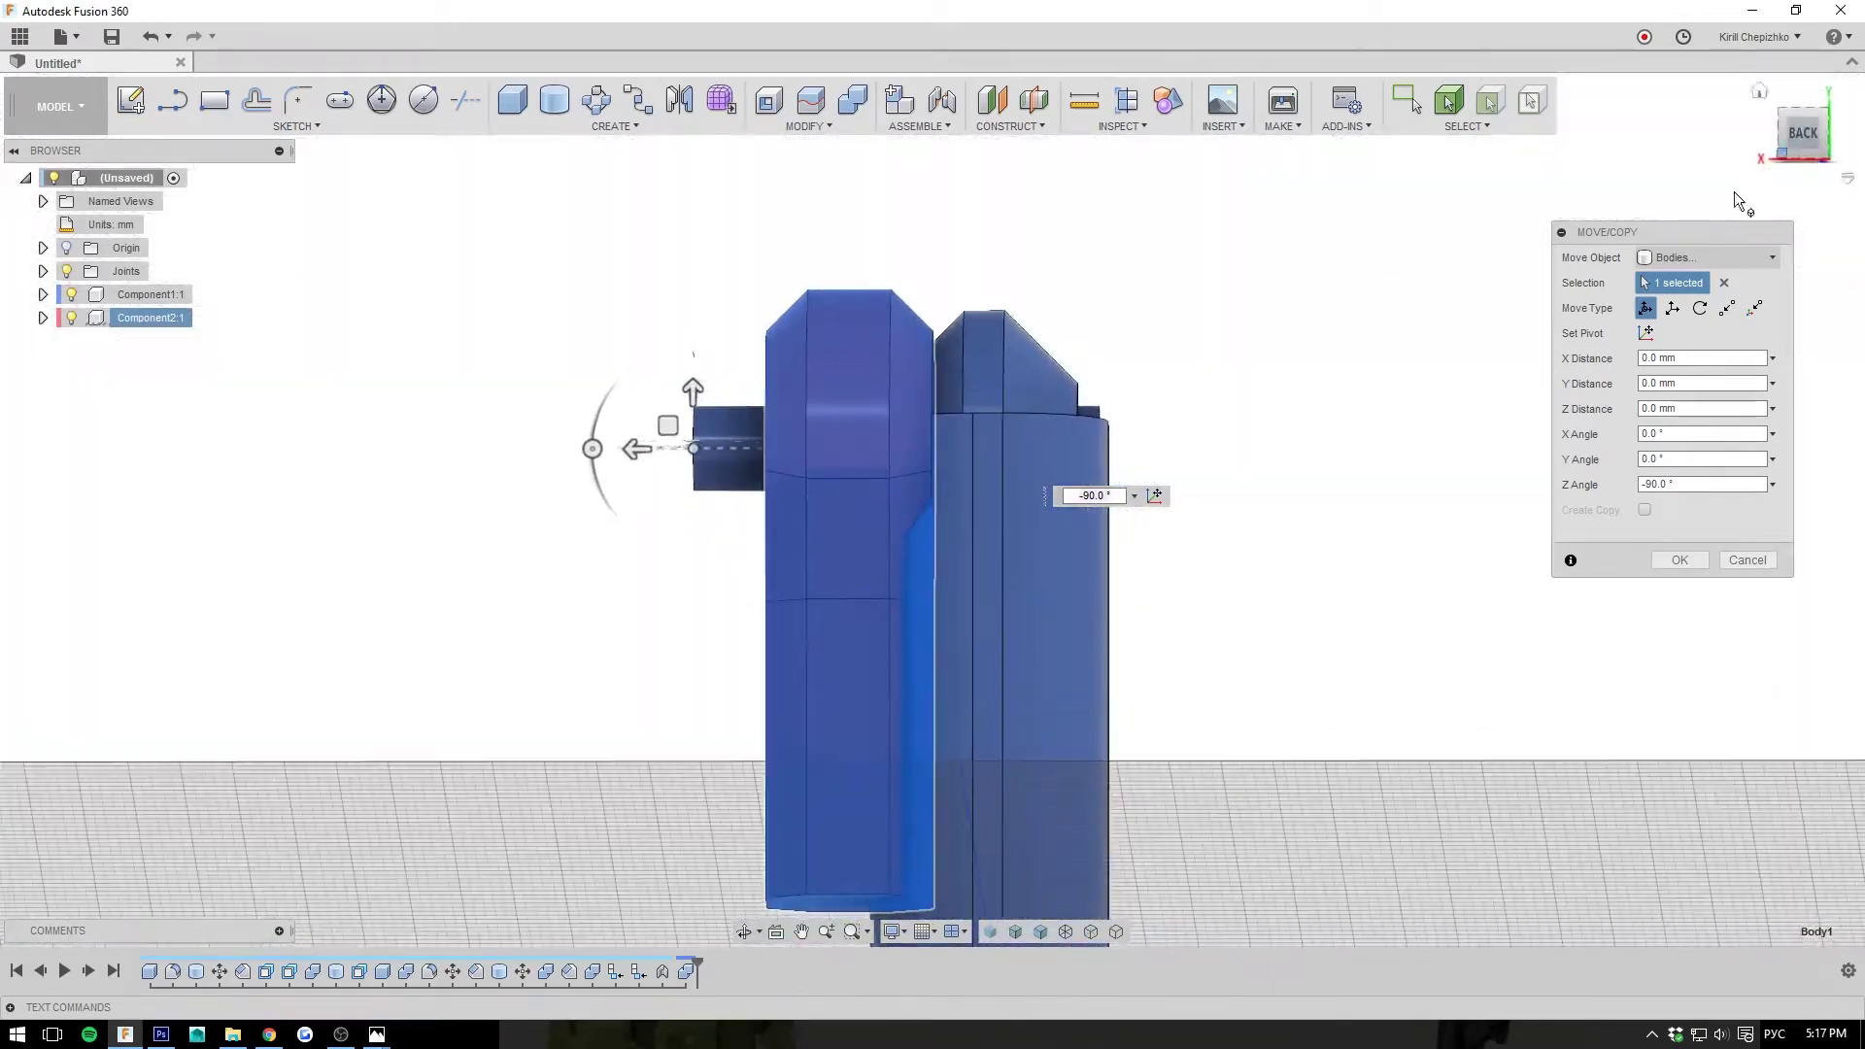
middle_drag(1204, 588, 1269, 401)
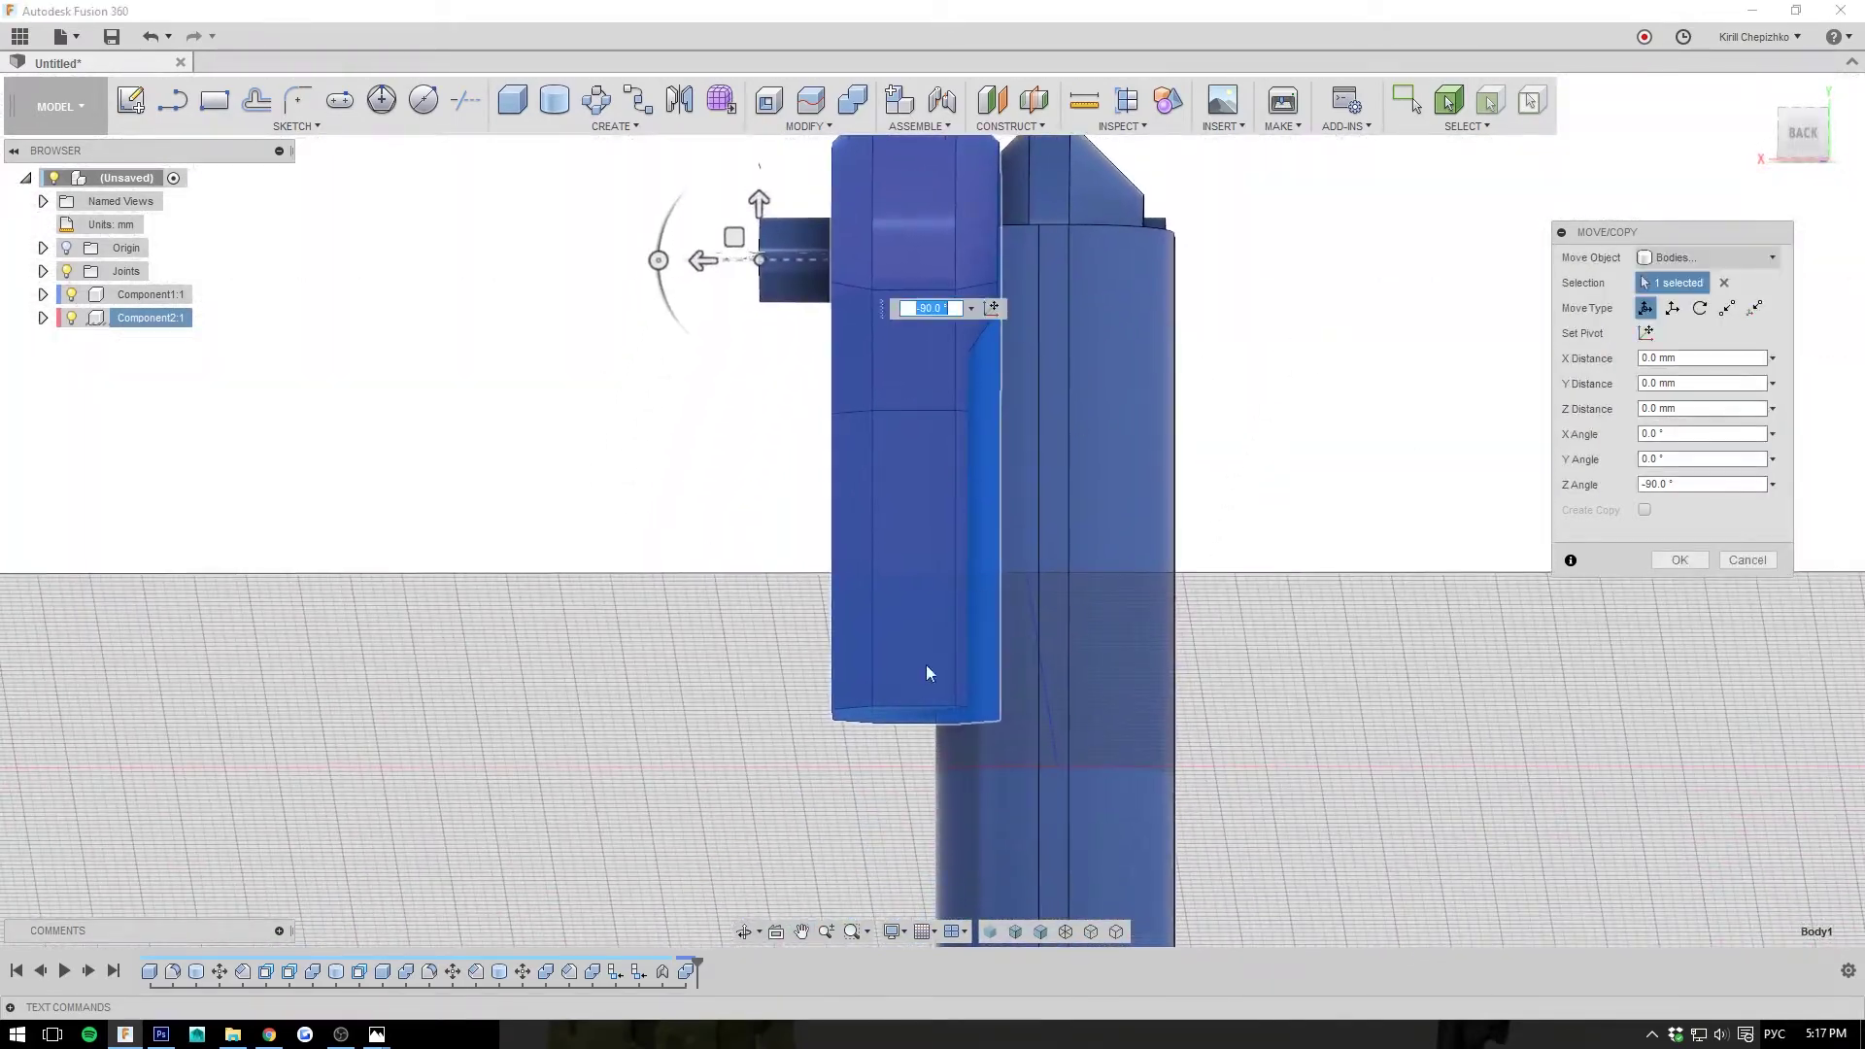
click(1813, 133)
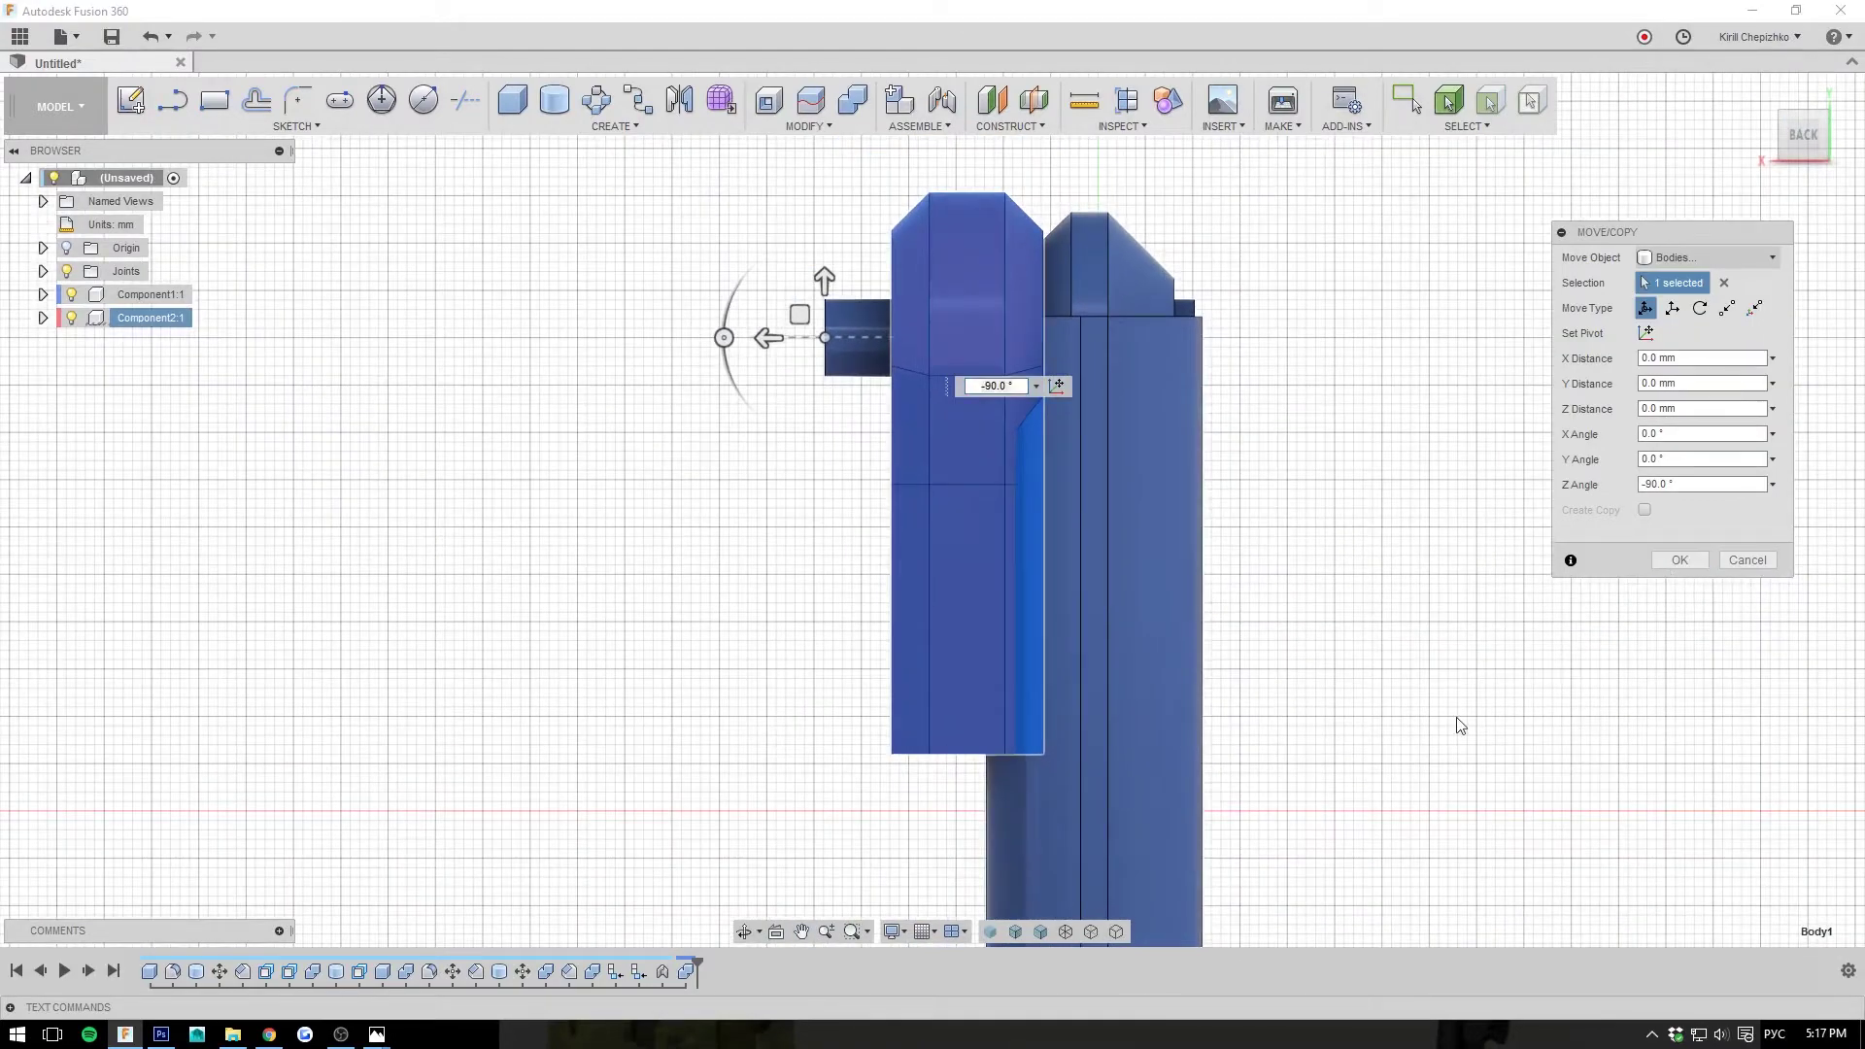
click(1682, 564)
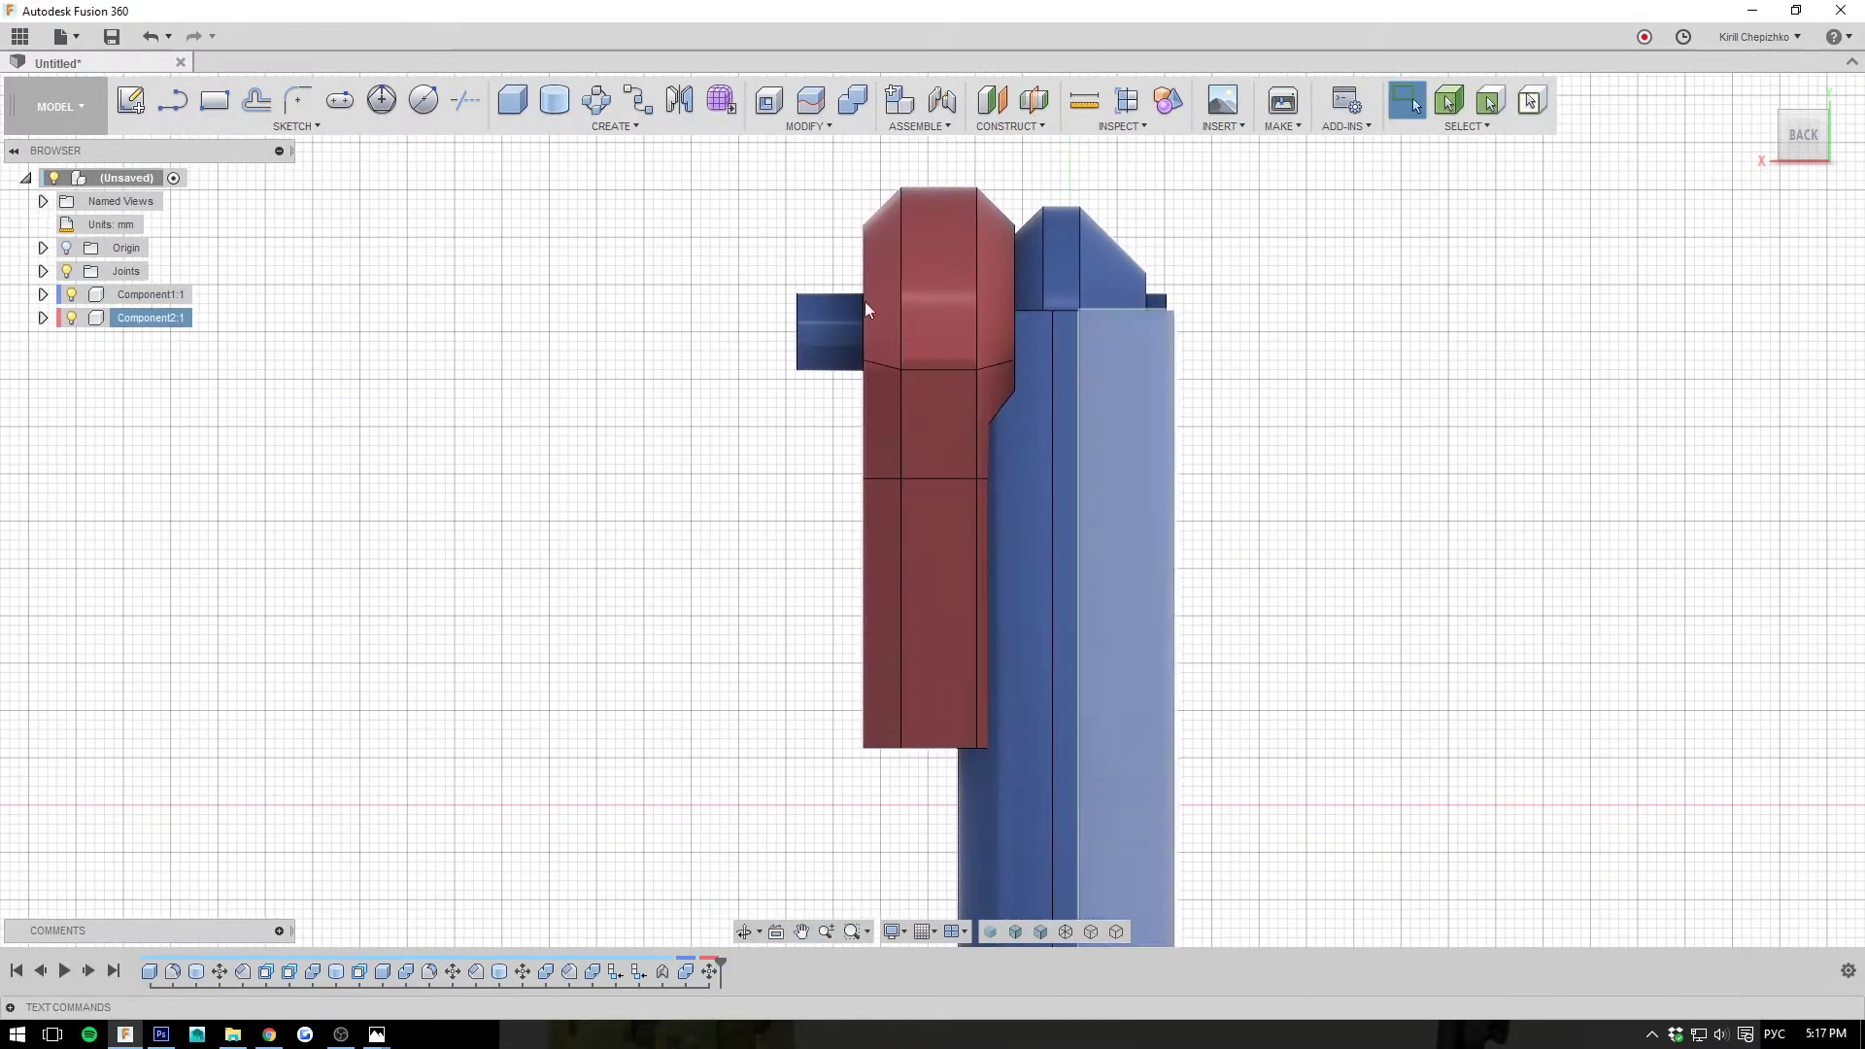
- Start a box on the lever's flat back face with a 21 by 63 mm base framing the whole lever
key(r)
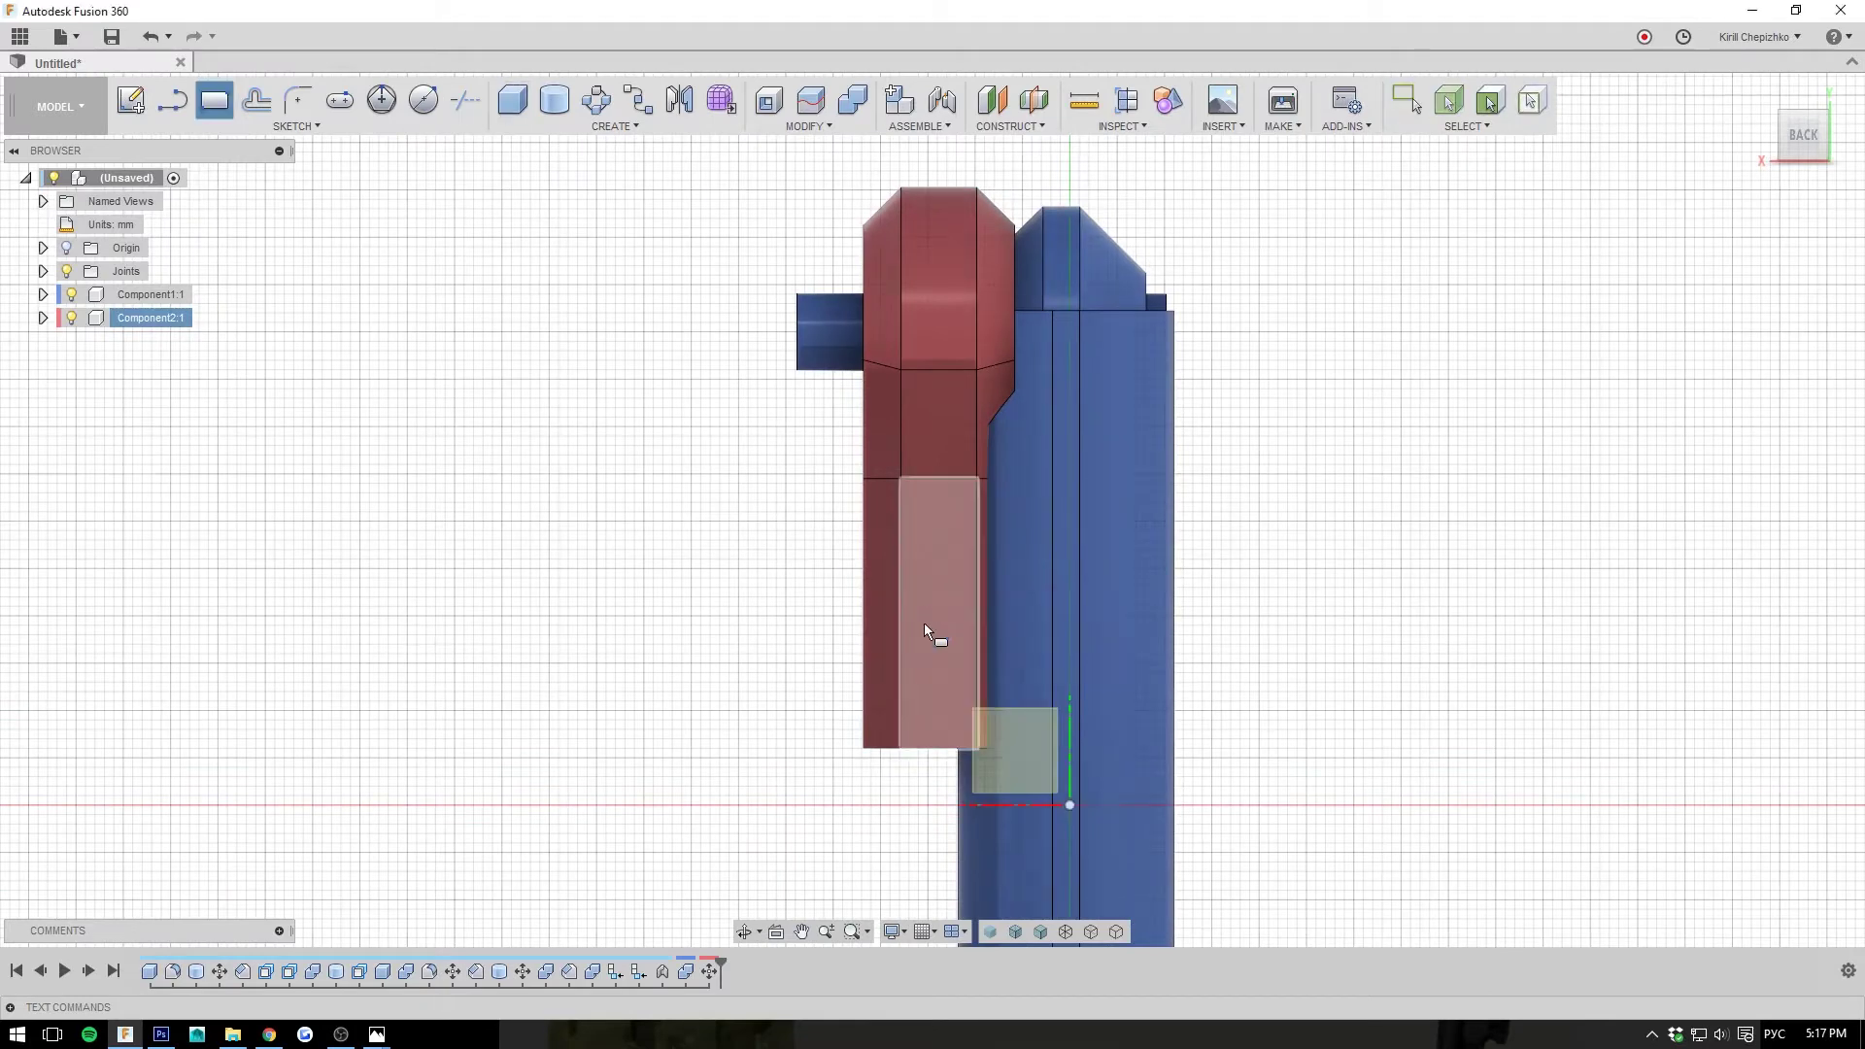
click(929, 633)
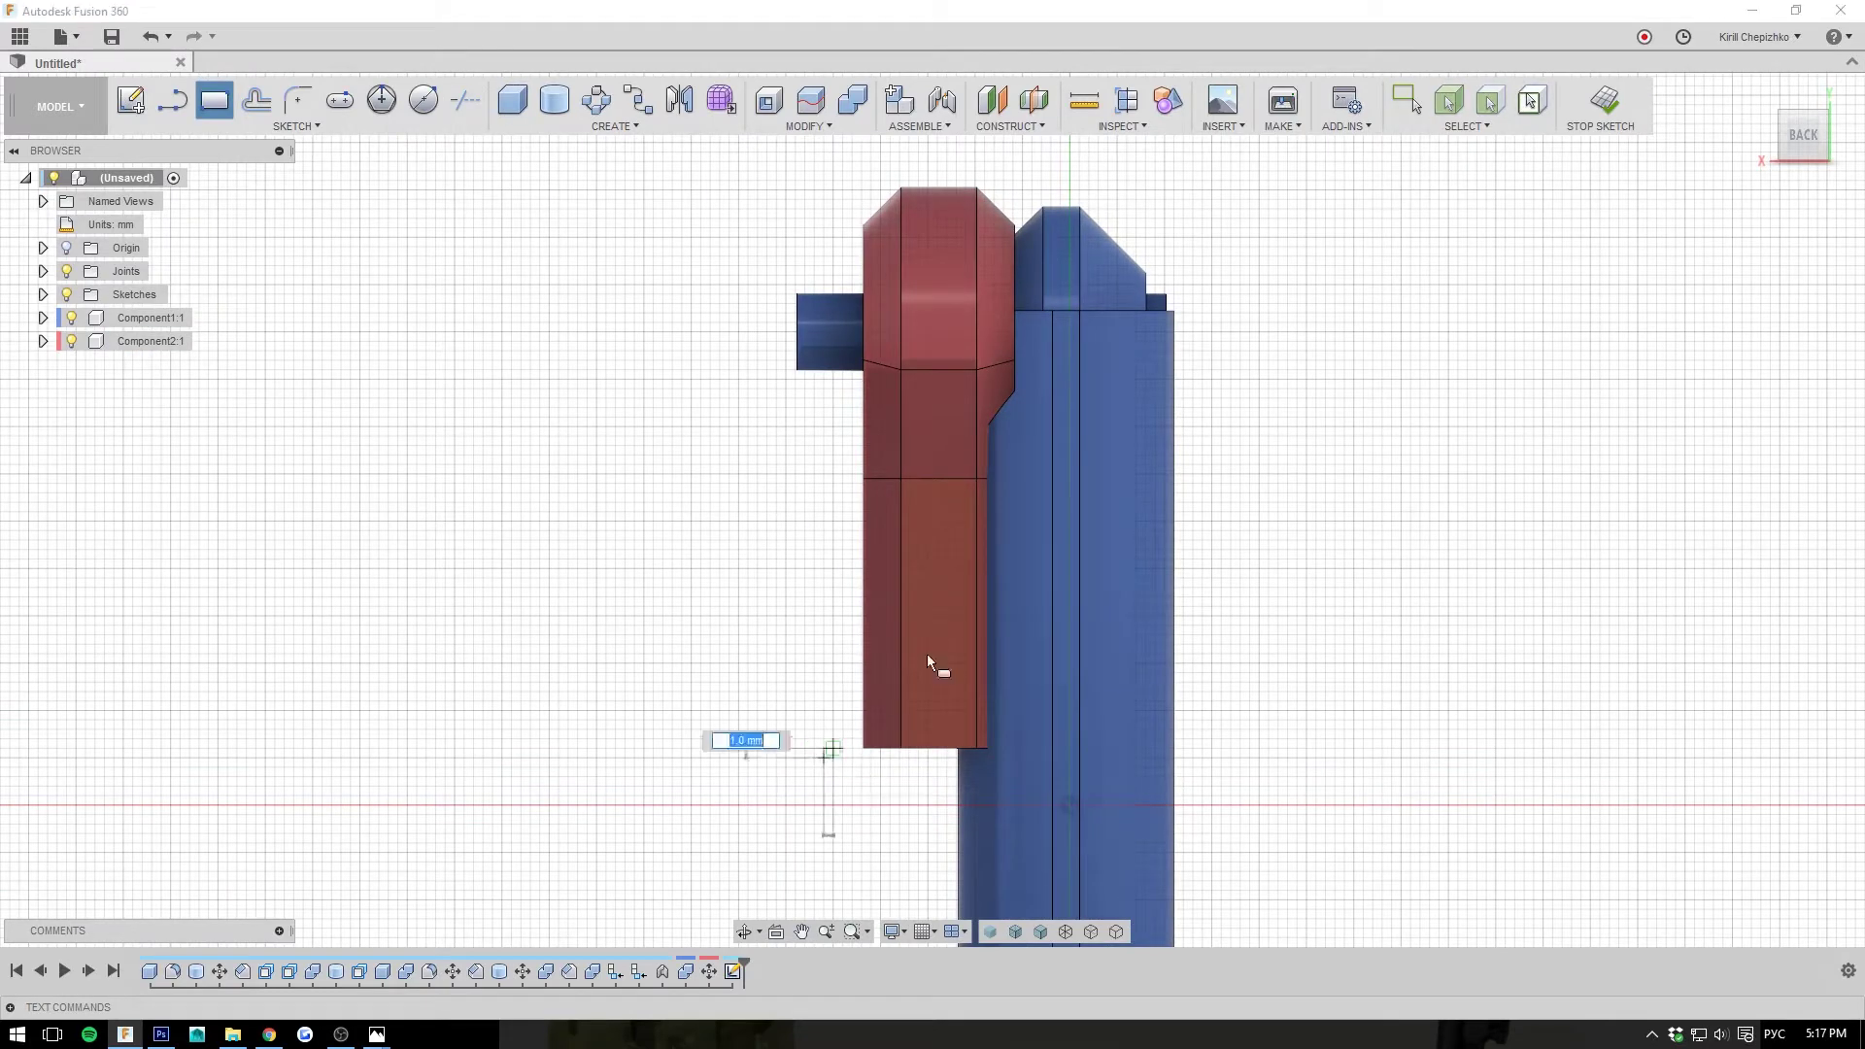
click(1027, 162)
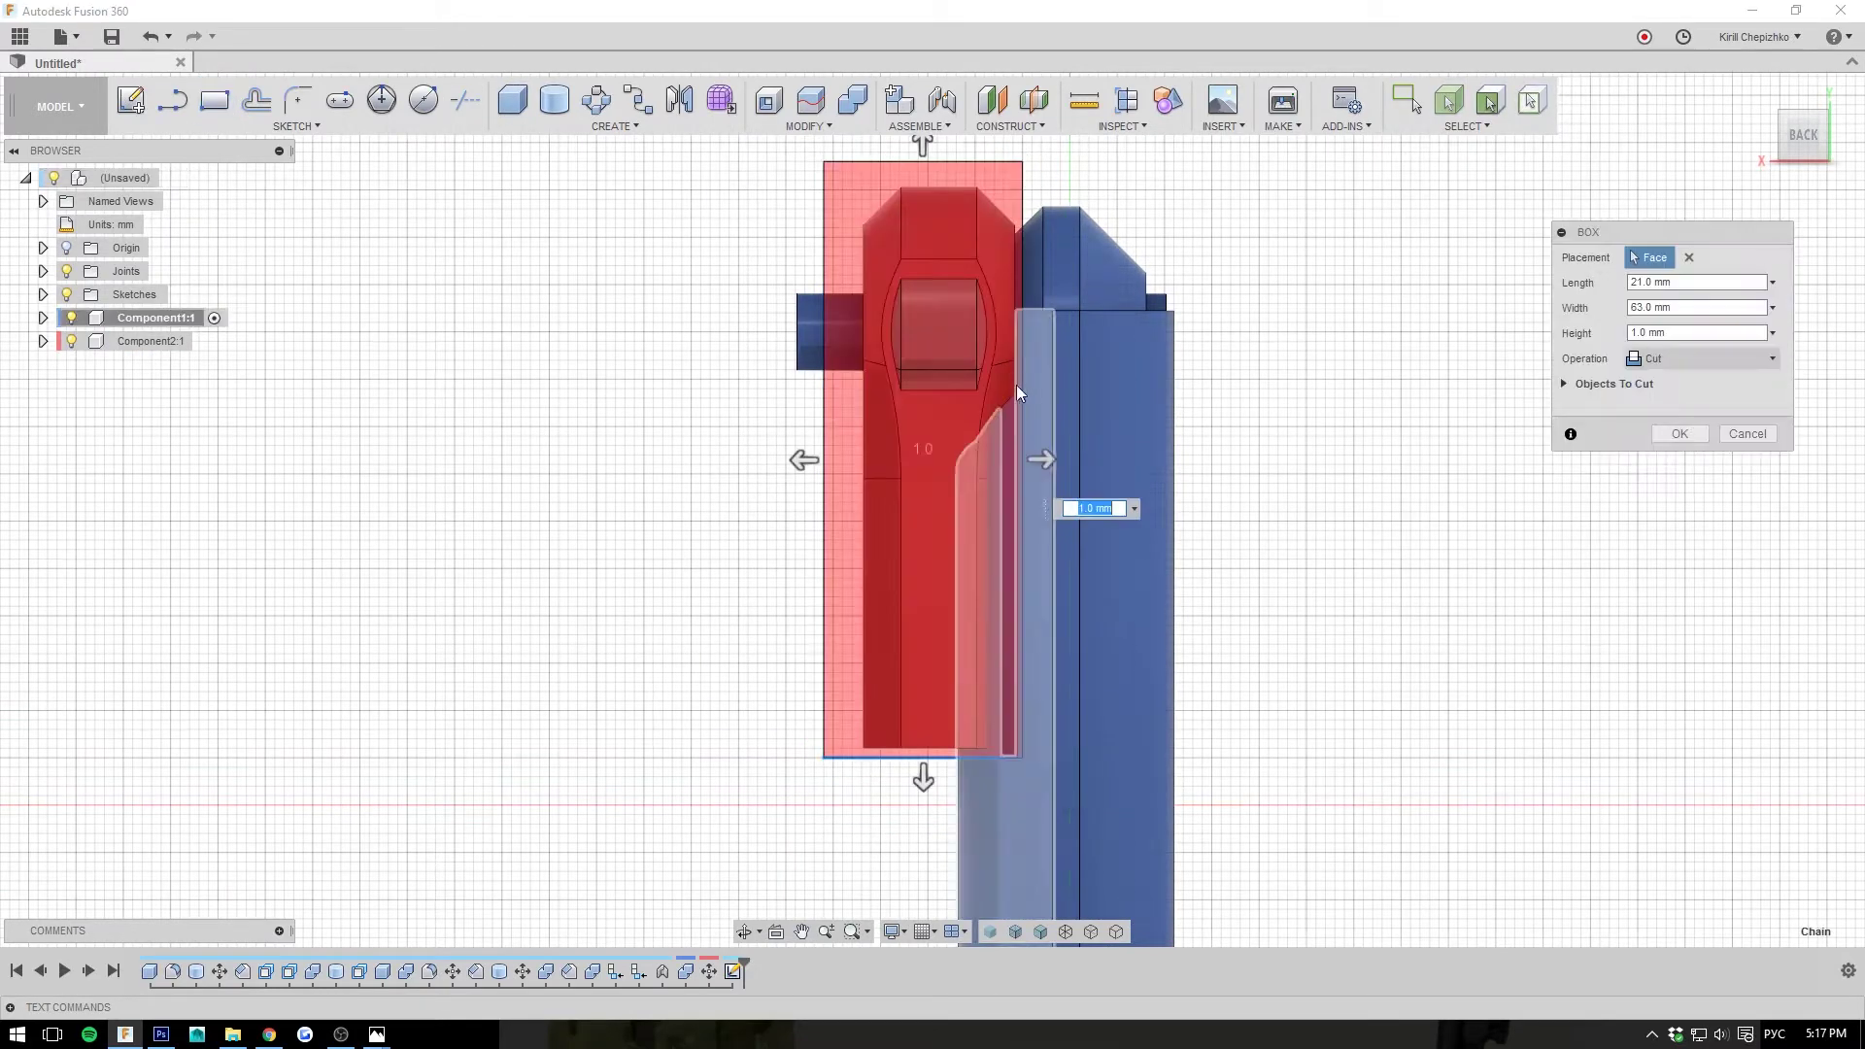
- Give the box a height of -49 mm so it encloses the lever, and create it as a new body
click(1802, 145)
drag(1011, 583, 590, 521)
click(1700, 358)
click(1663, 437)
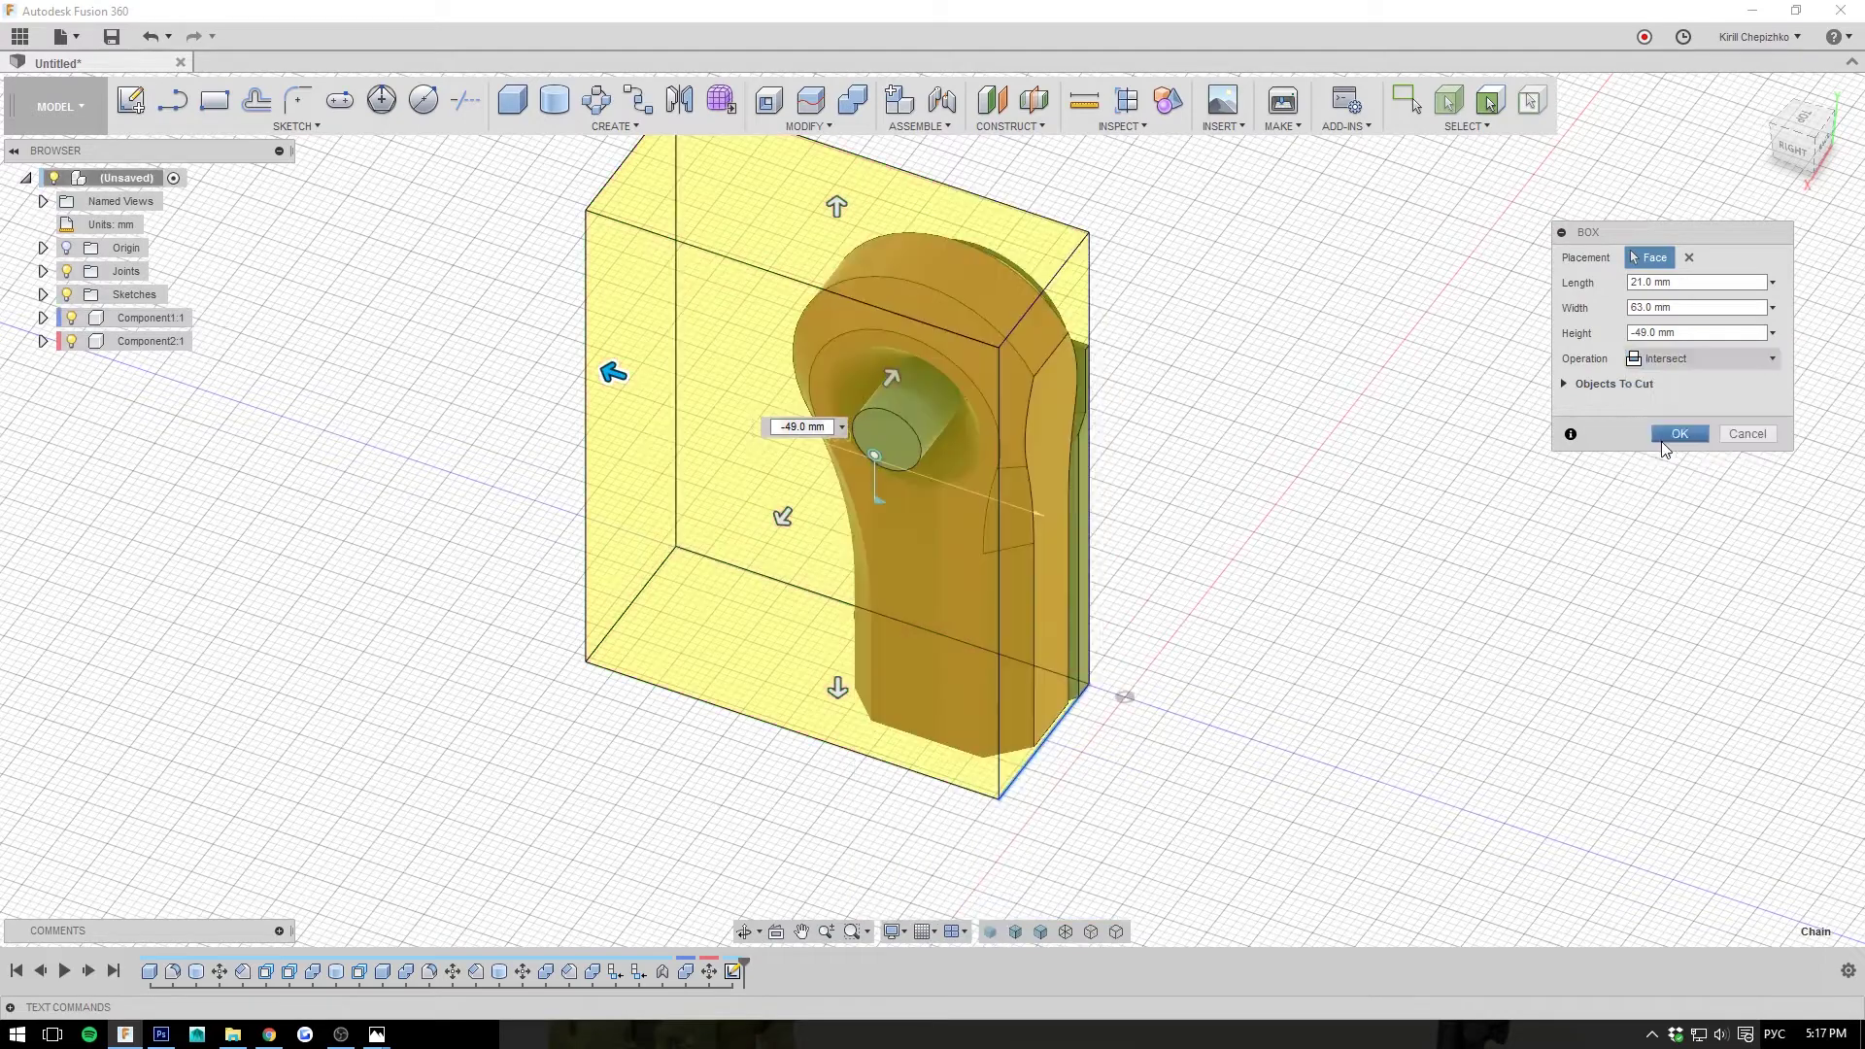
click(1663, 355)
click(1673, 451)
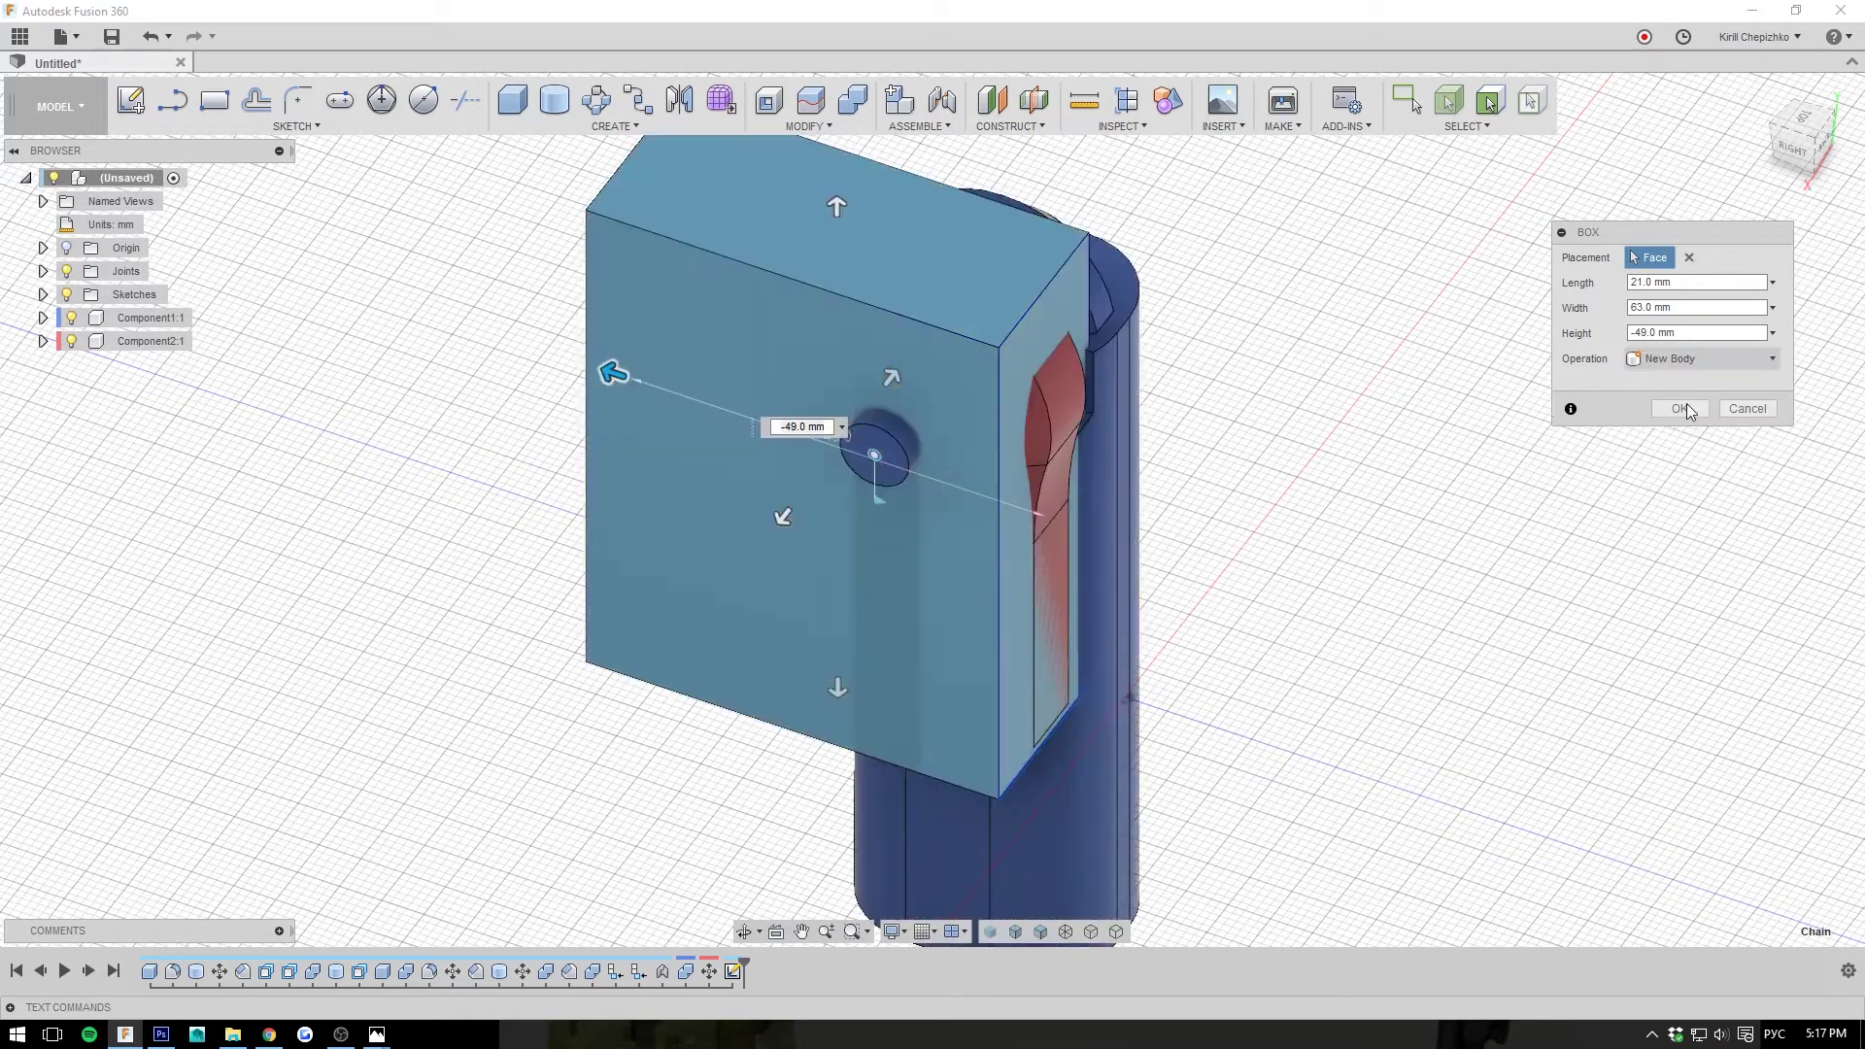
click(1682, 408)
- Offset the box's narrow side face outward so the box extends past the lever and the edge of the post
right_click(1117, 288)
click(1067, 336)
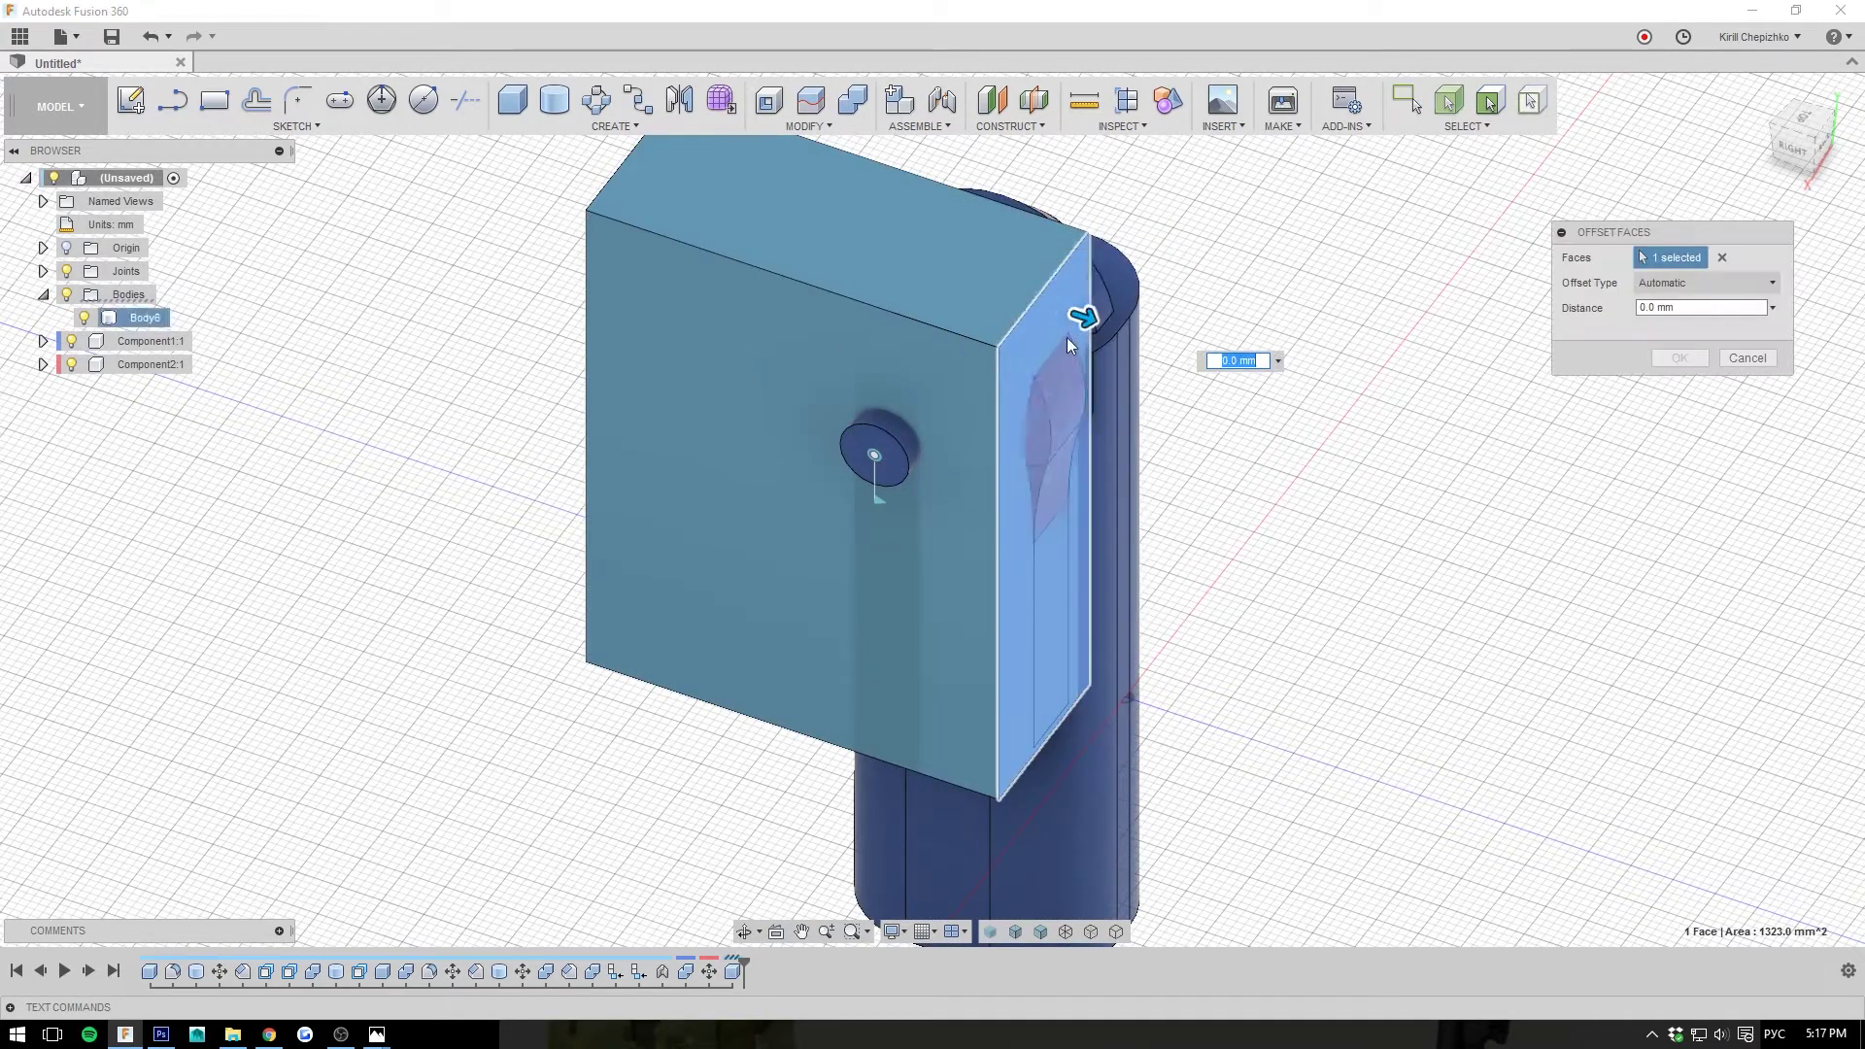
drag(1076, 323, 1252, 373)
drag(1779, 160, 1698, 161)
click(1679, 359)
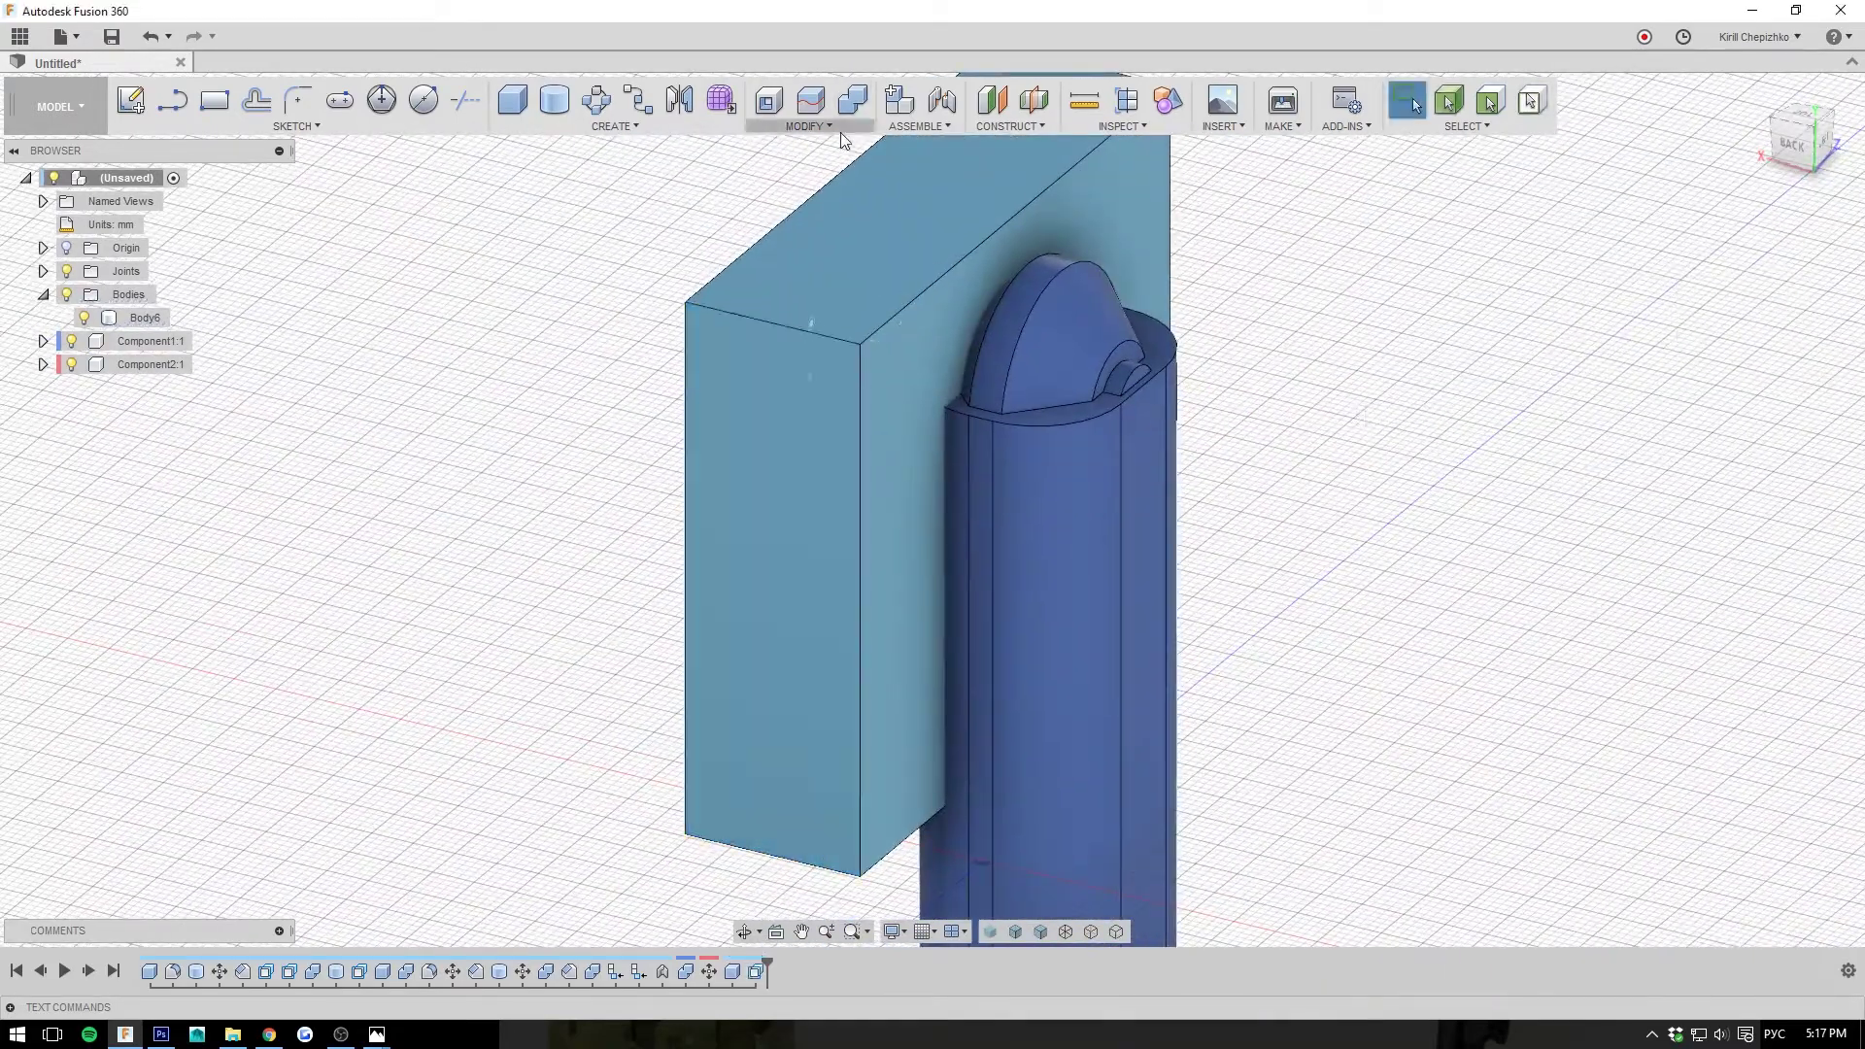
- Combine the post as target with the box as tool, using the Cut operation without keeping the tool body
click(867, 101)
click(1051, 485)
click(906, 410)
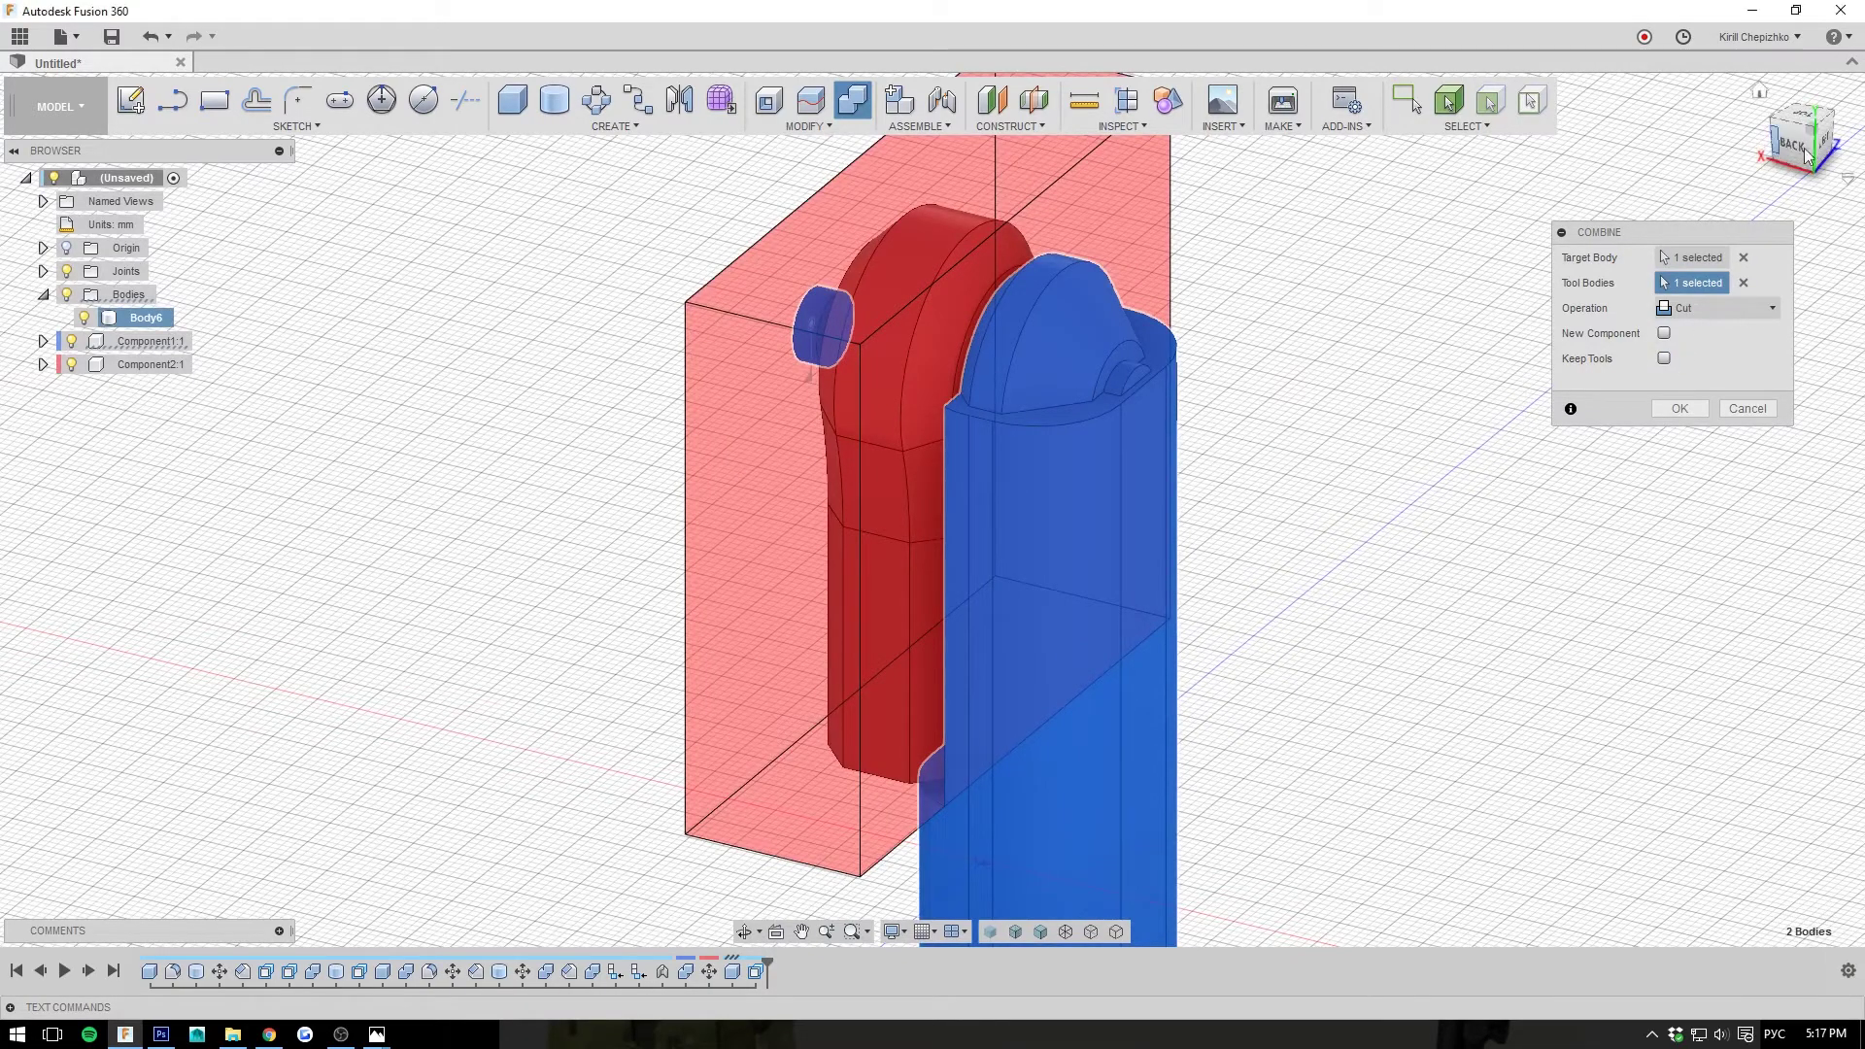
drag(1805, 149, 2, 222)
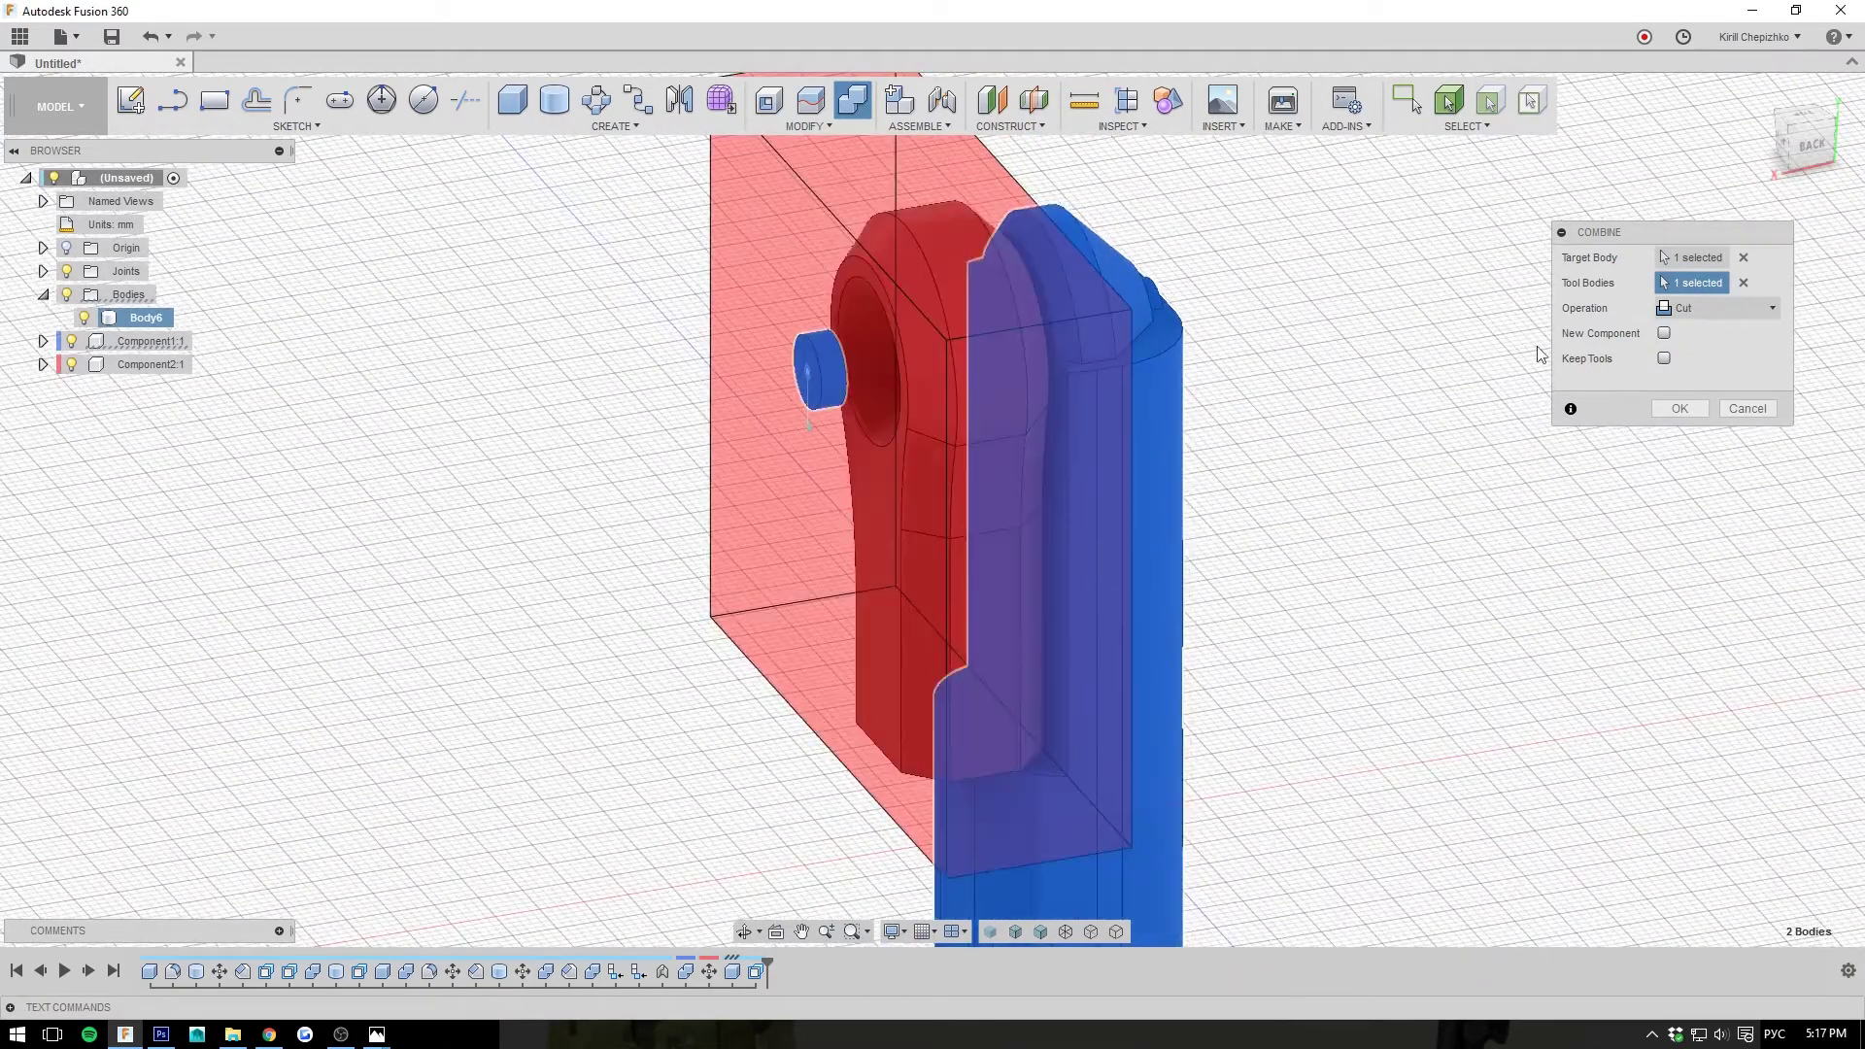
click(1681, 409)
- Try rotating only the lever body to a Z angle of -20° around the pin's center to test its swing beside the post
click(1792, 154)
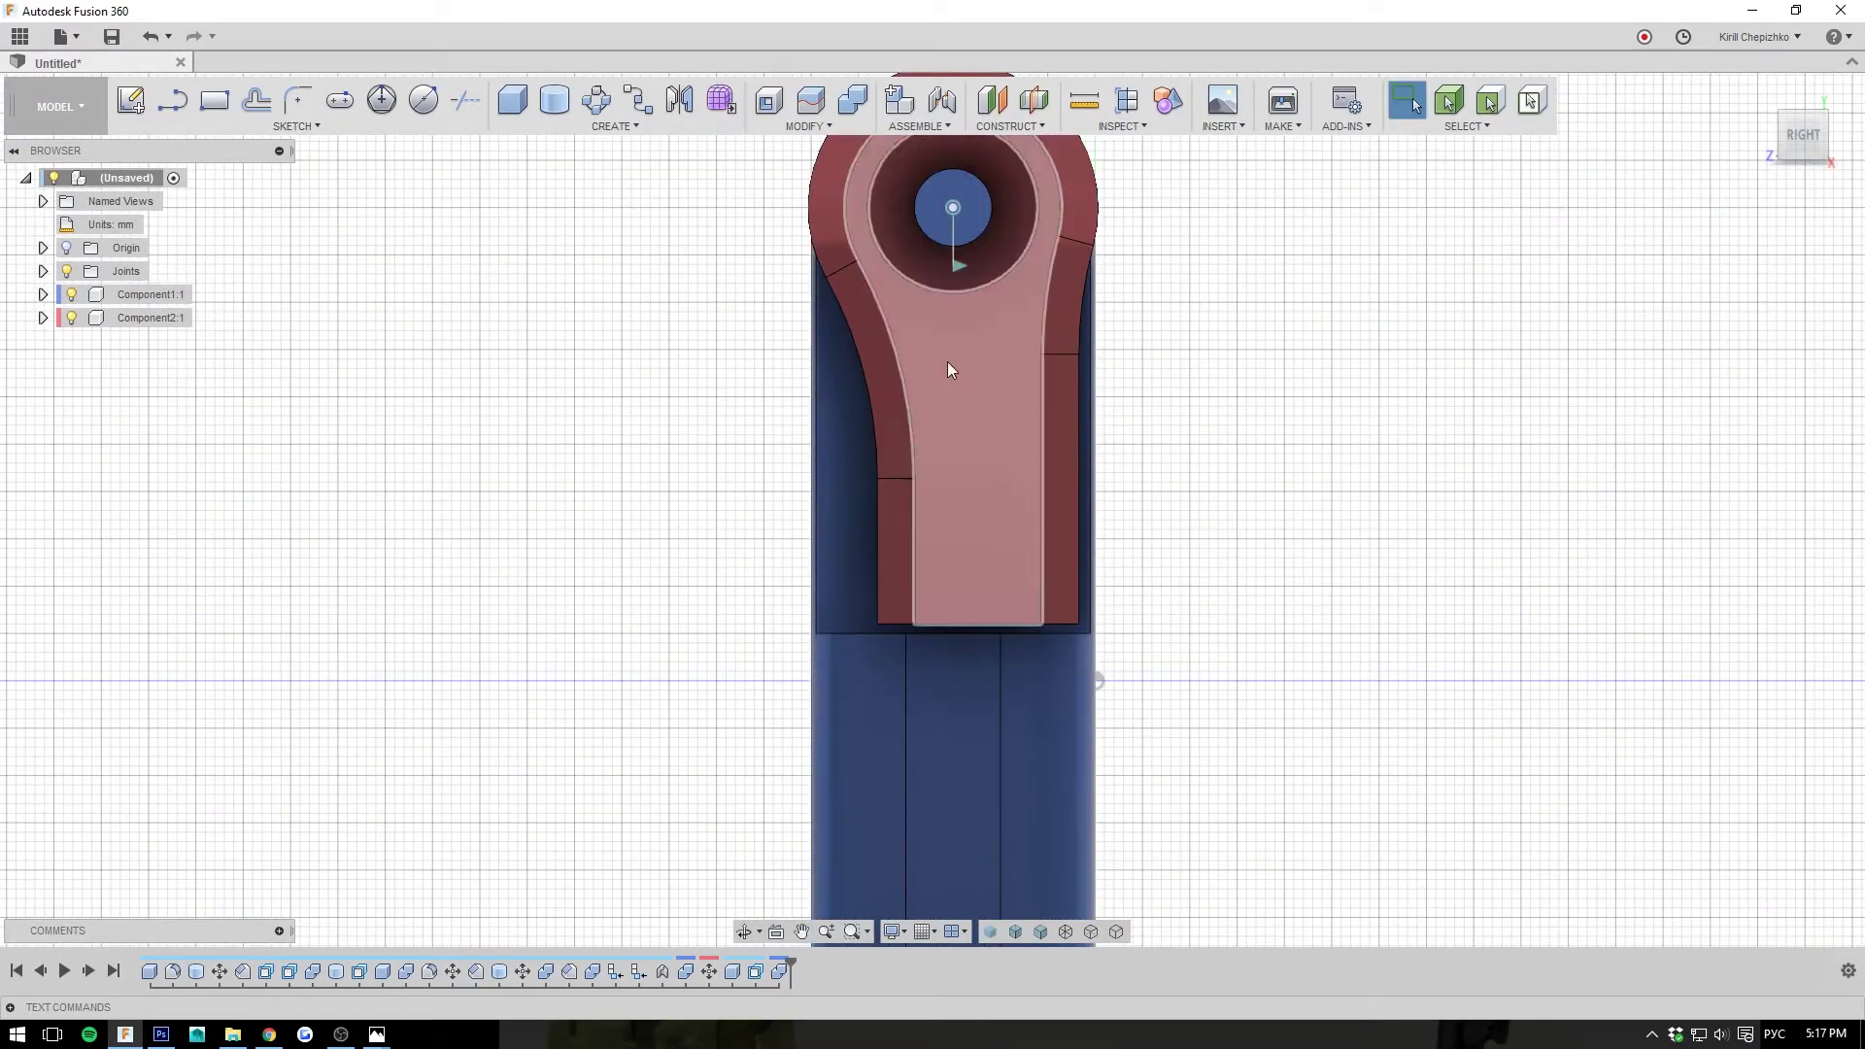
right_click(957, 411)
click(877, 437)
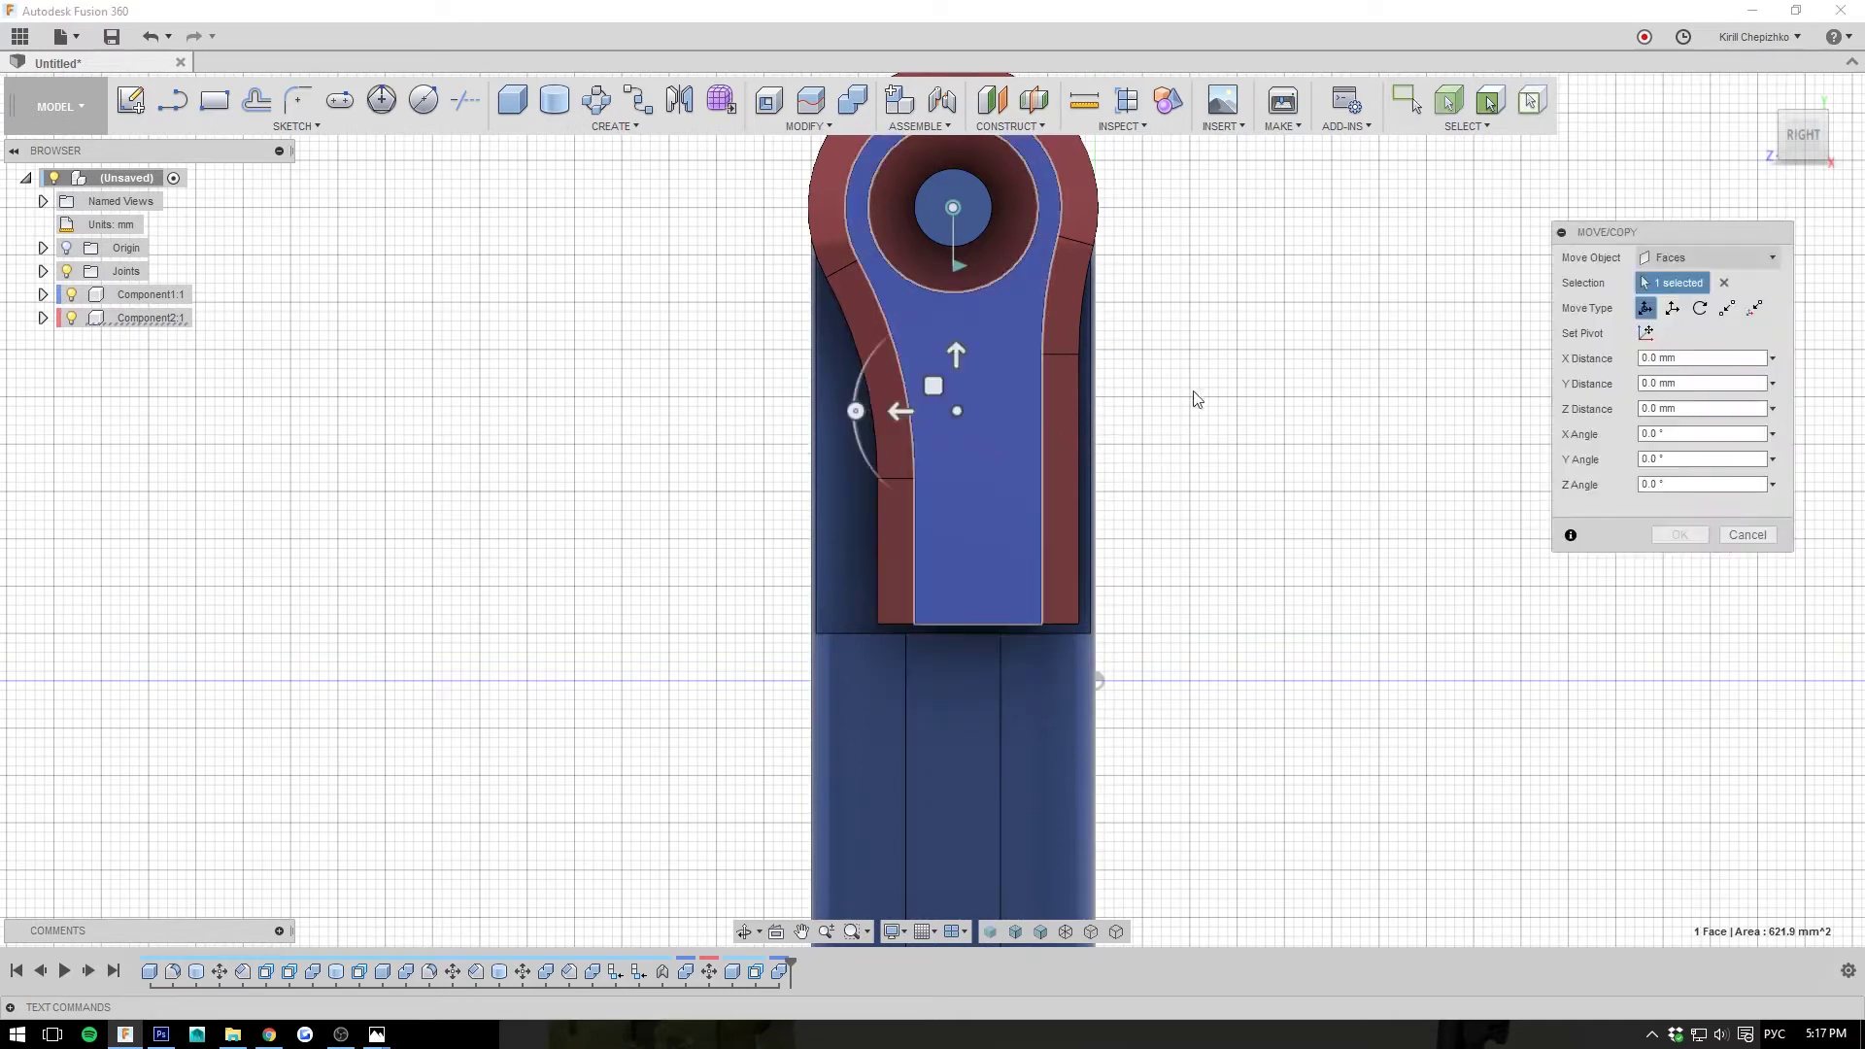
click(1695, 257)
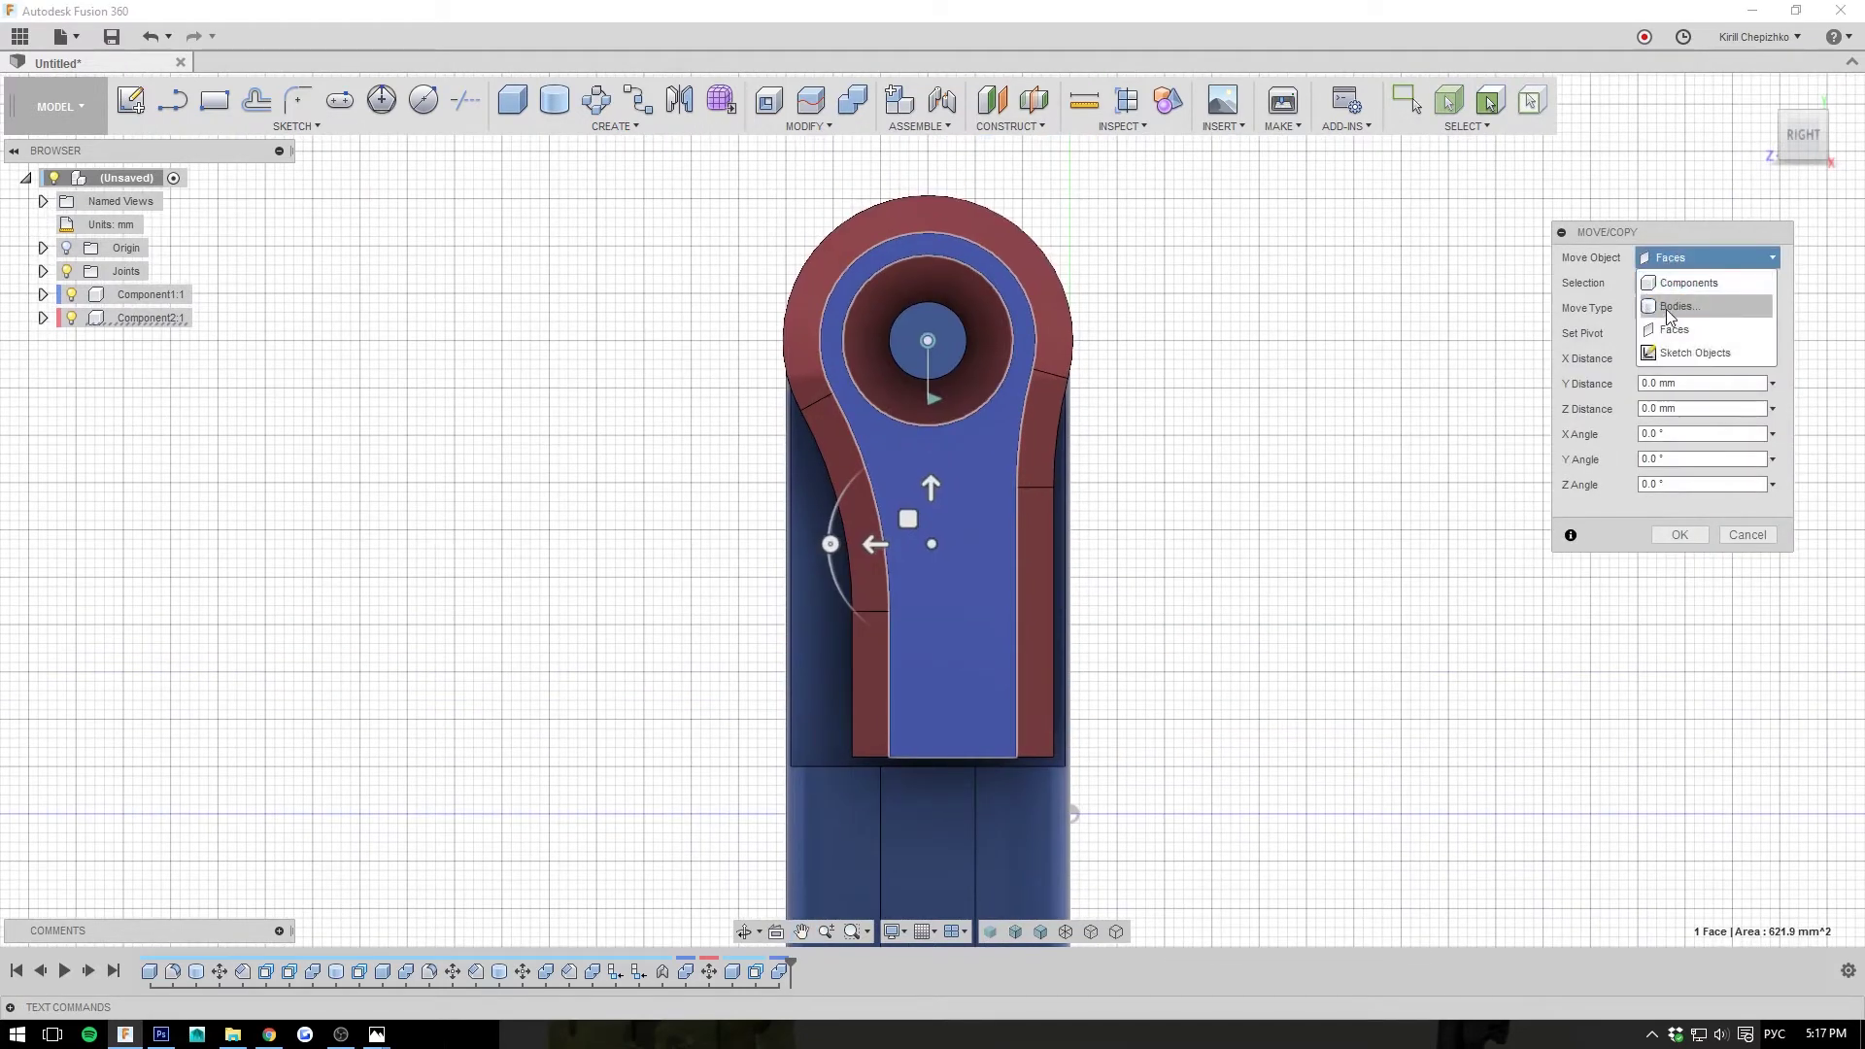
click(1662, 283)
click(1670, 259)
click(1678, 260)
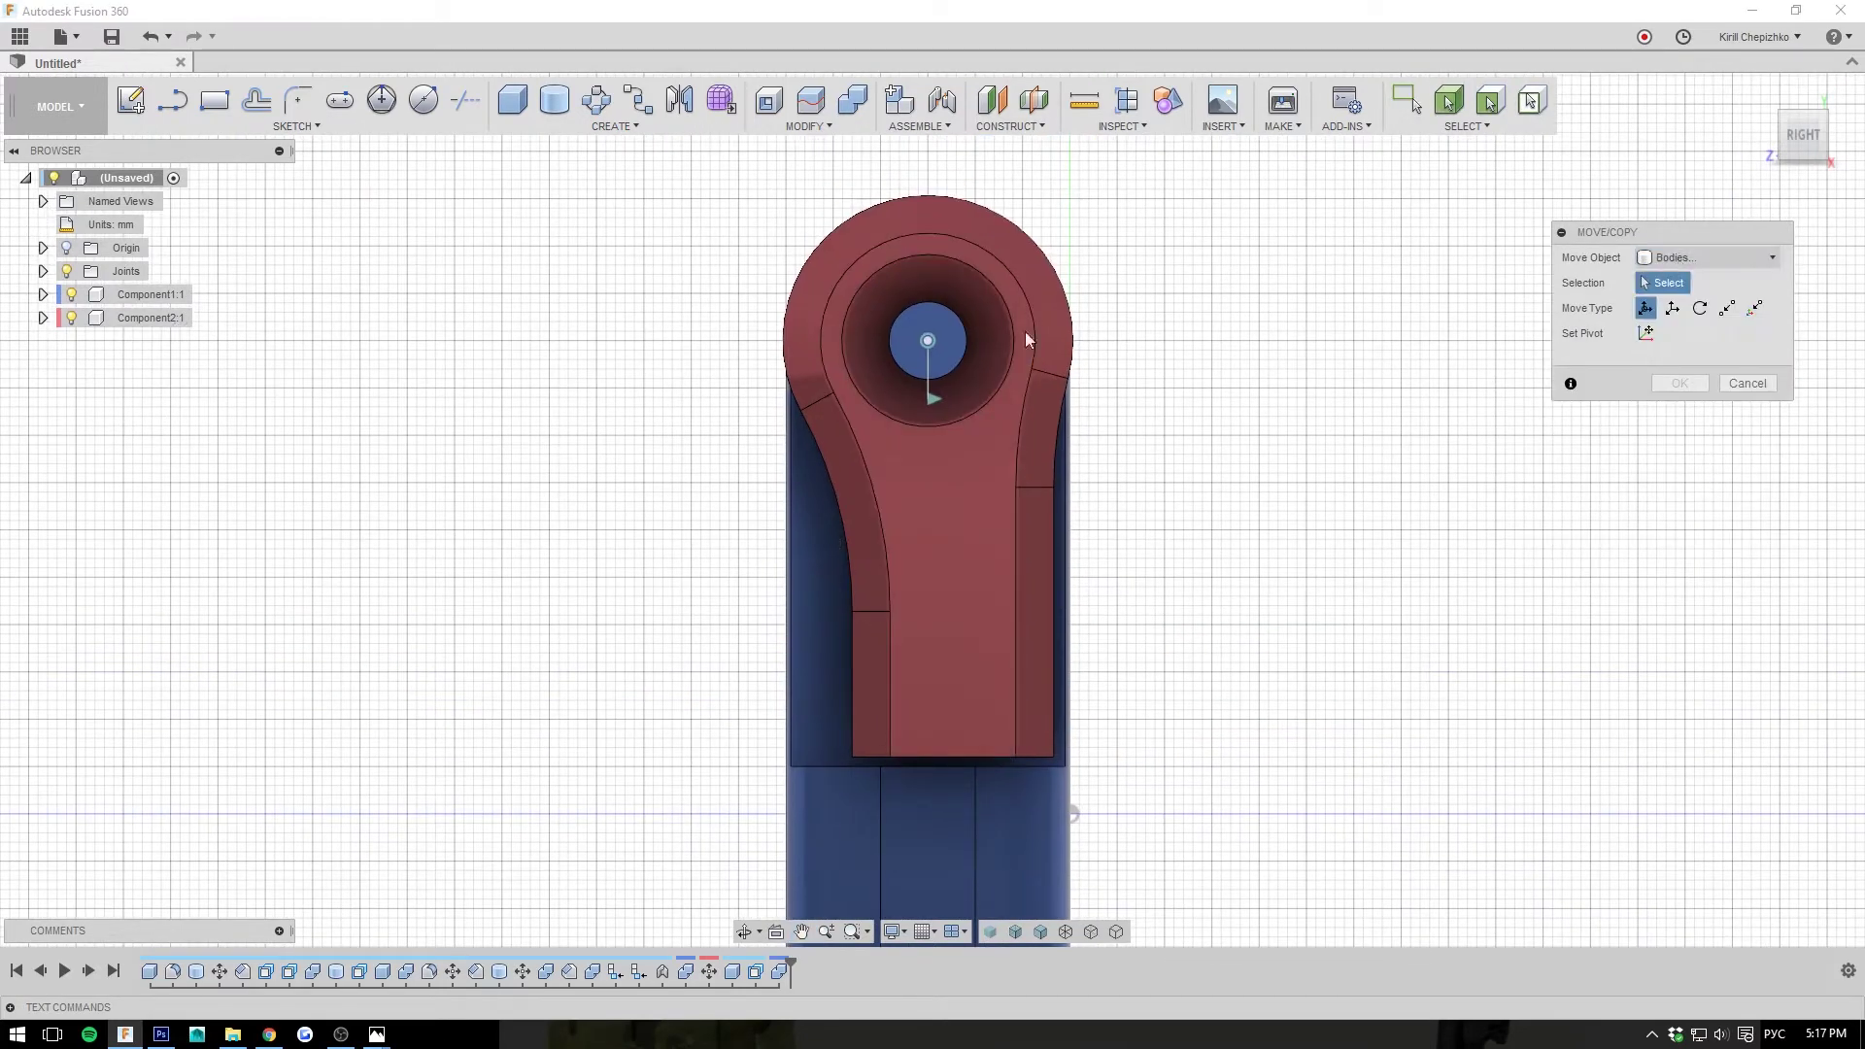
click(918, 365)
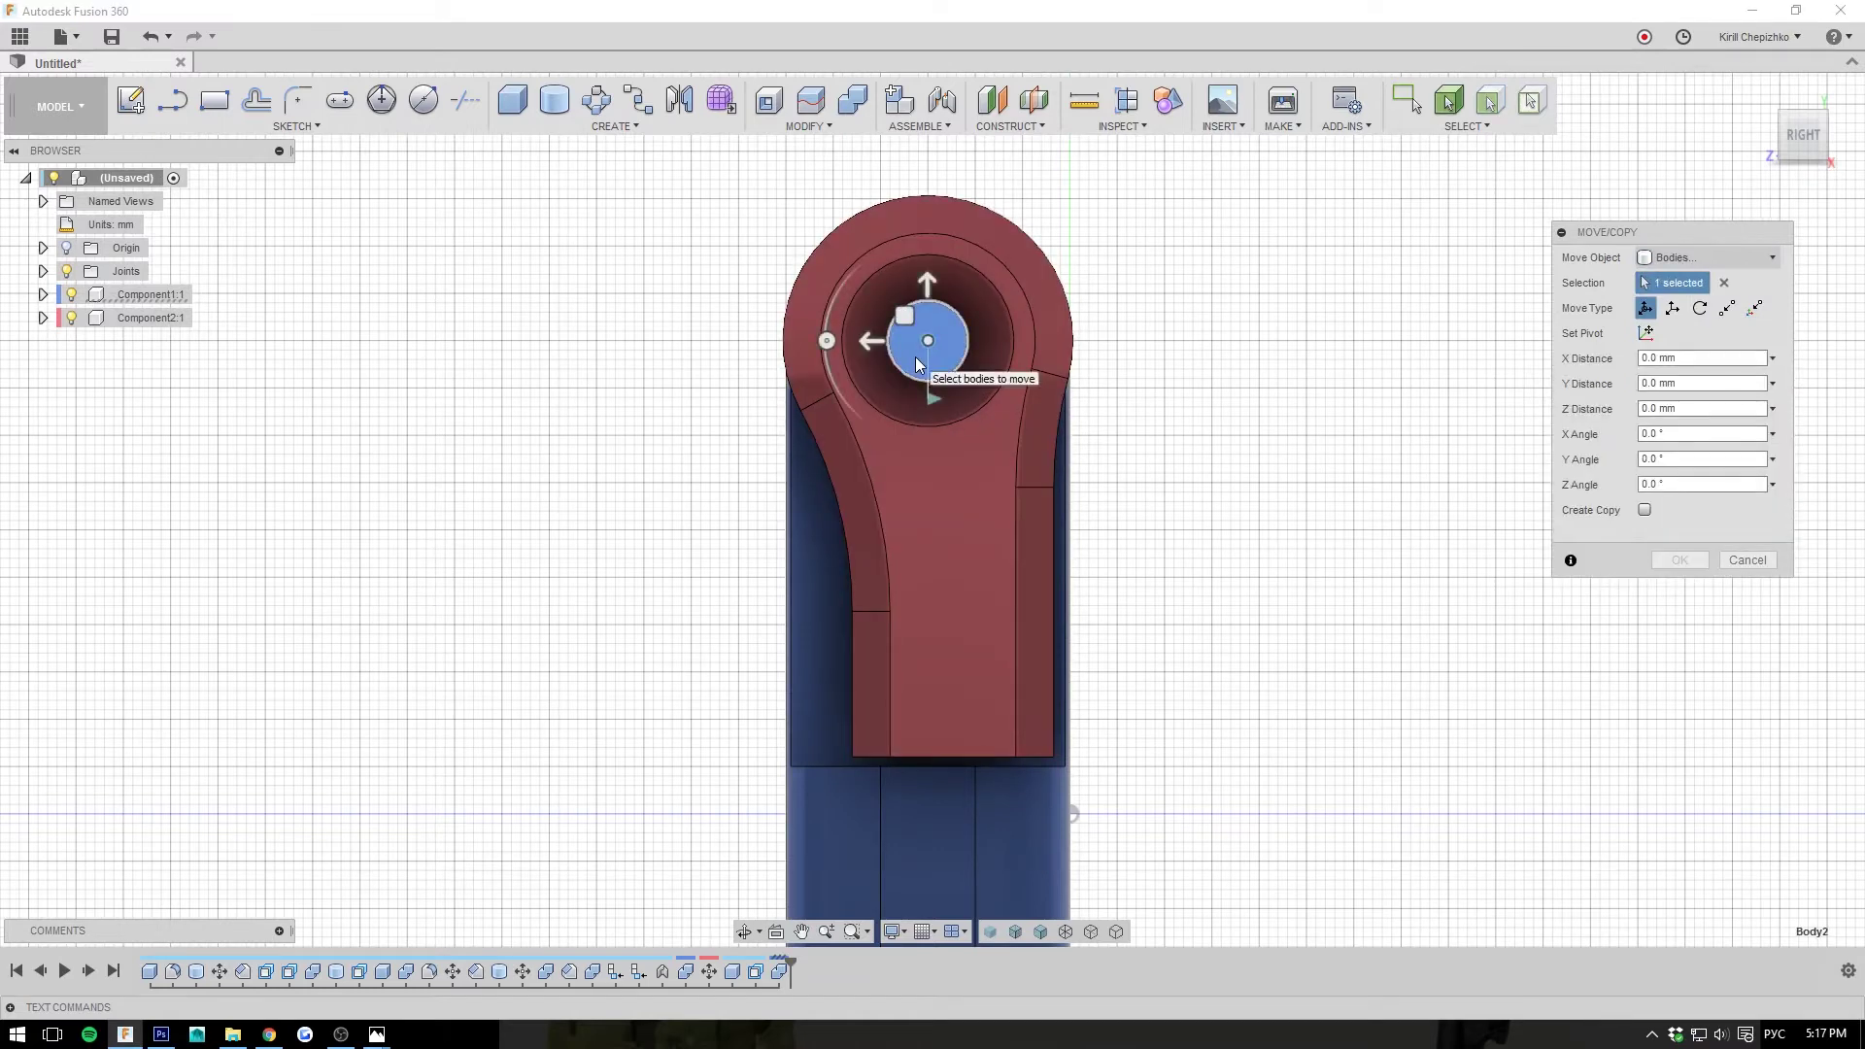
click(916, 358)
click(880, 276)
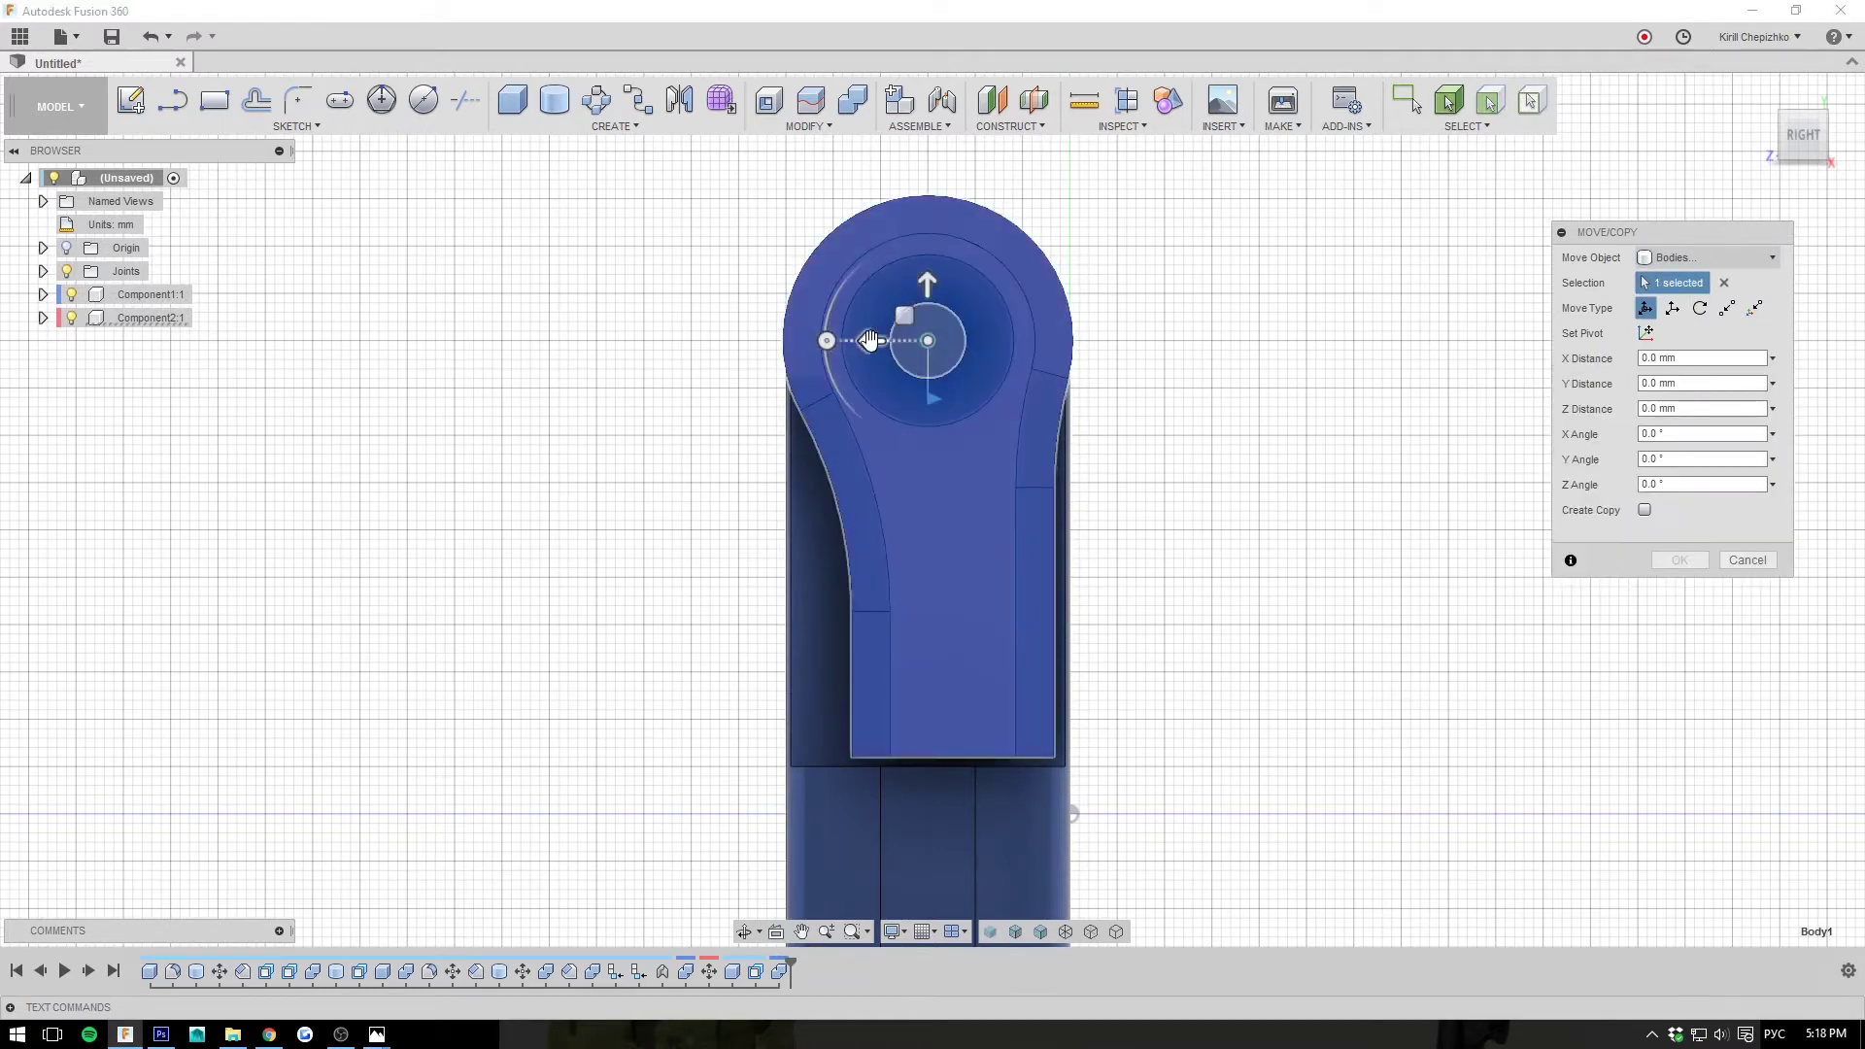
drag(827, 341, 859, 317)
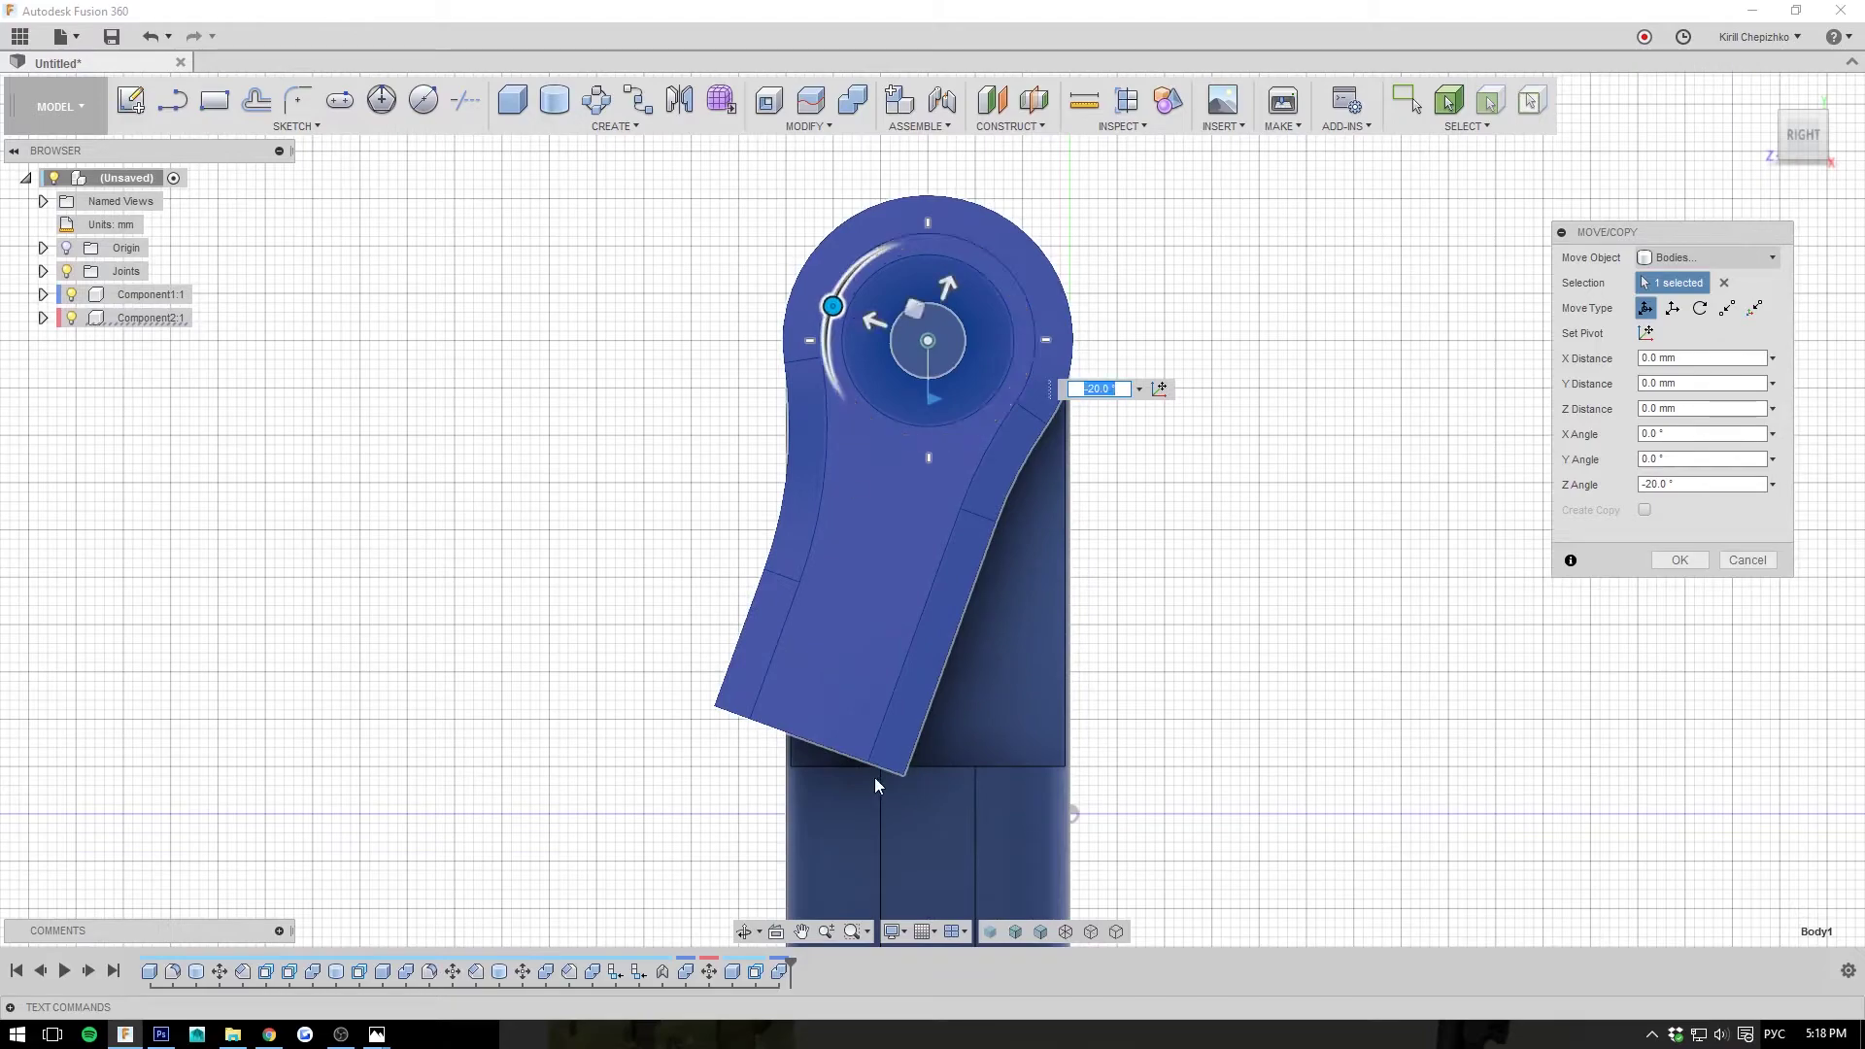
click(1827, 114)
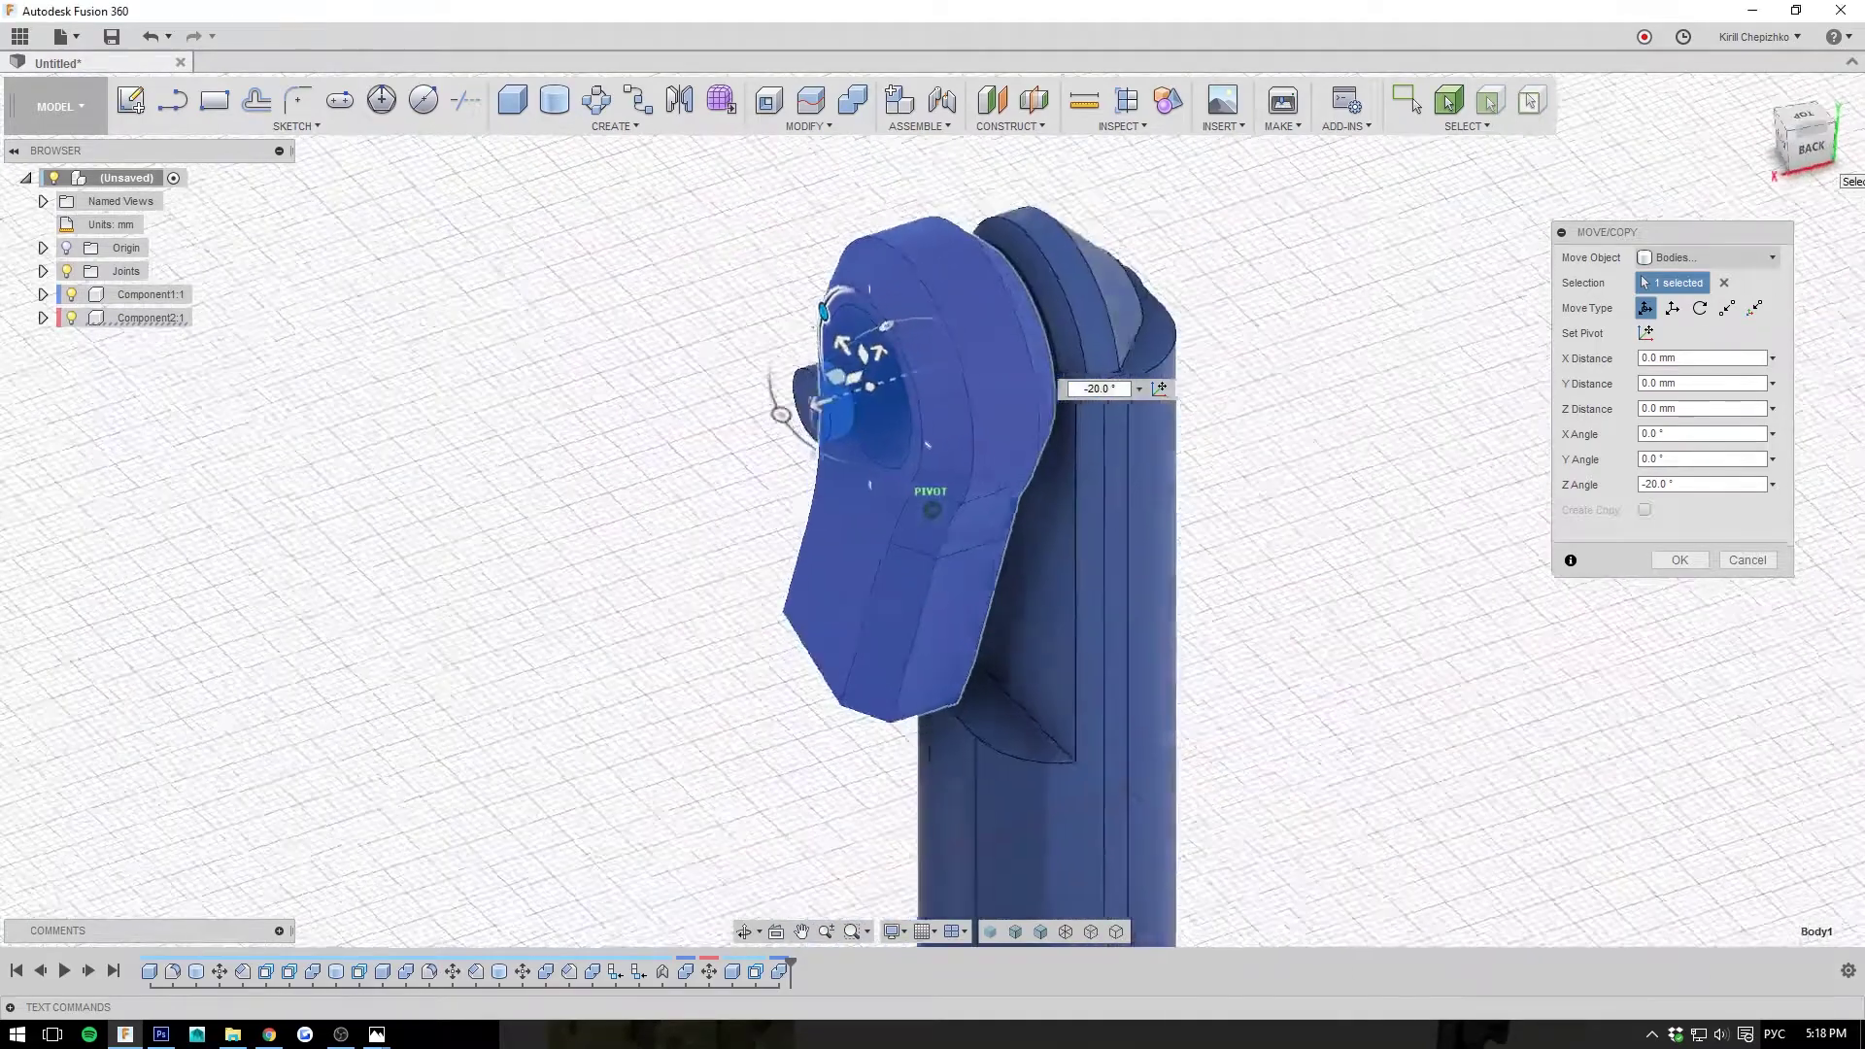
click(1745, 564)
- Offset the ledge face at the lower end of the post's recess by -4 mm to leave clearance below the lever
middle_drag(1334, 660, 1358, 453)
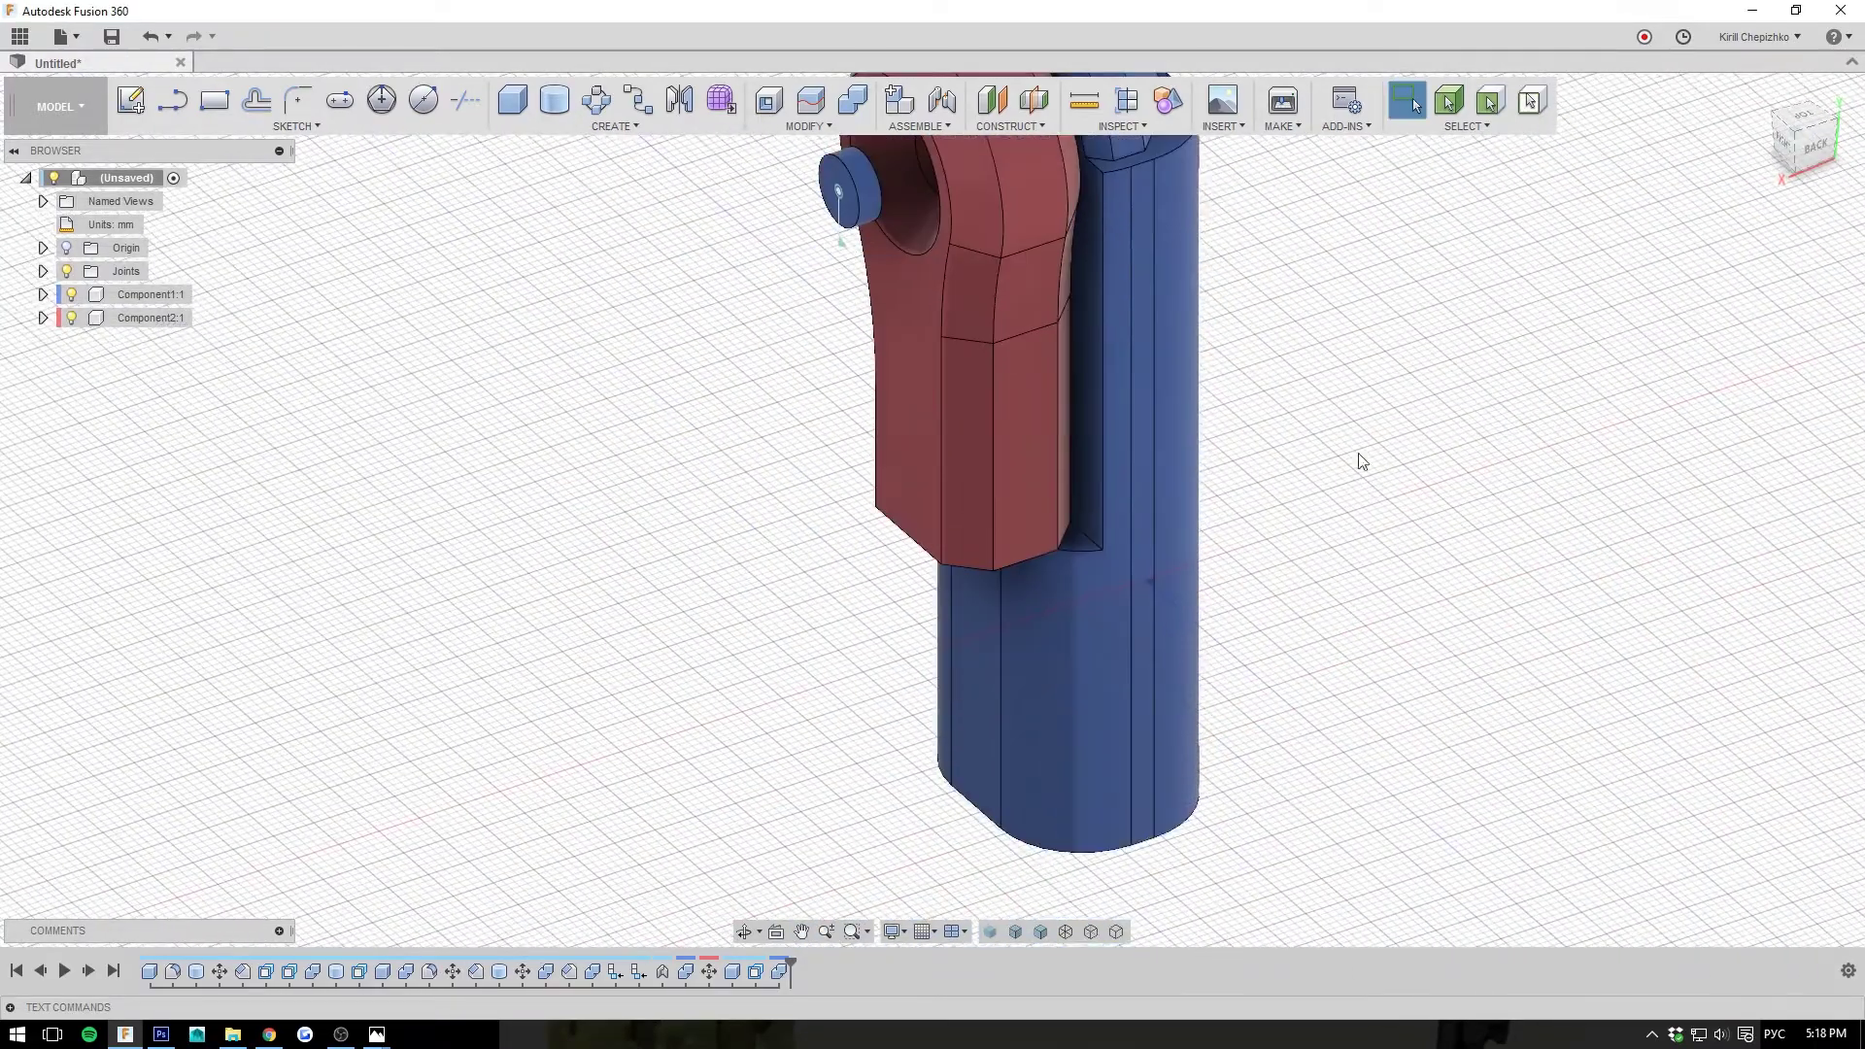
scroll(1069, 546, up, 3)
click(1085, 539)
right_click(1084, 539)
click(1156, 476)
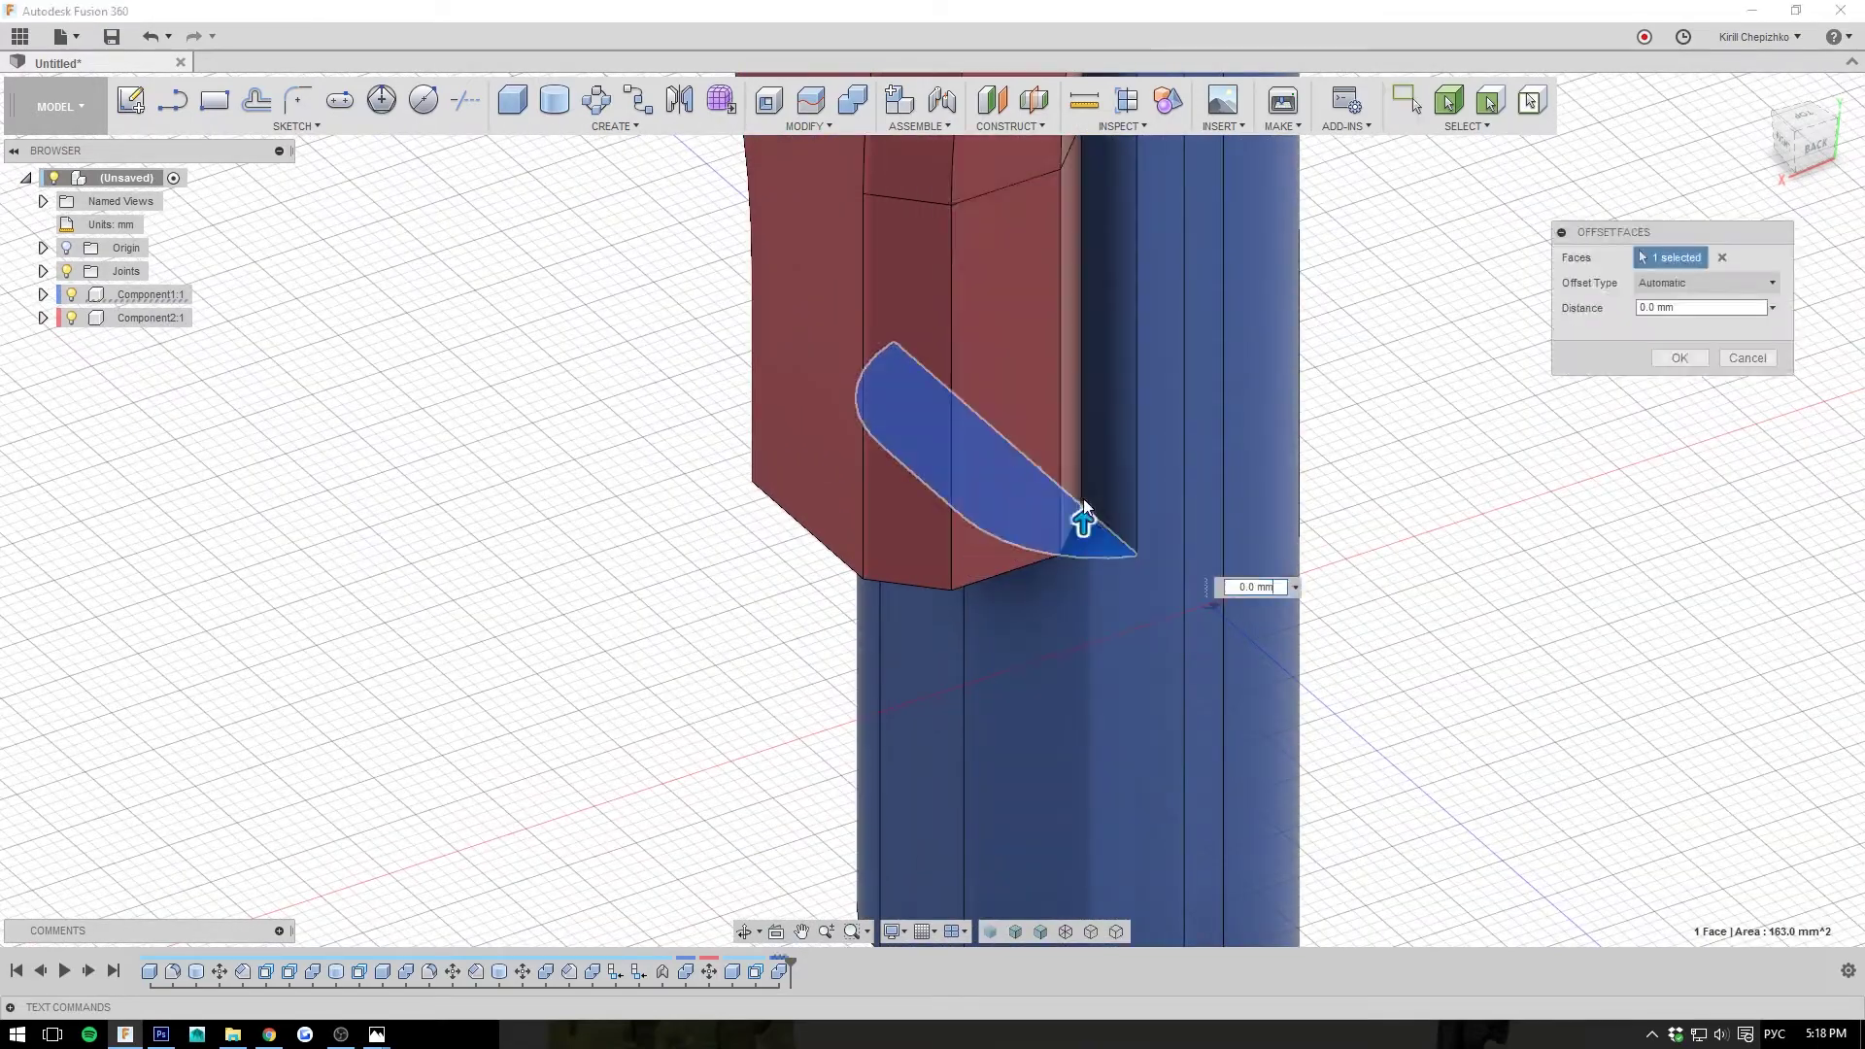
drag(1090, 532, 1063, 636)
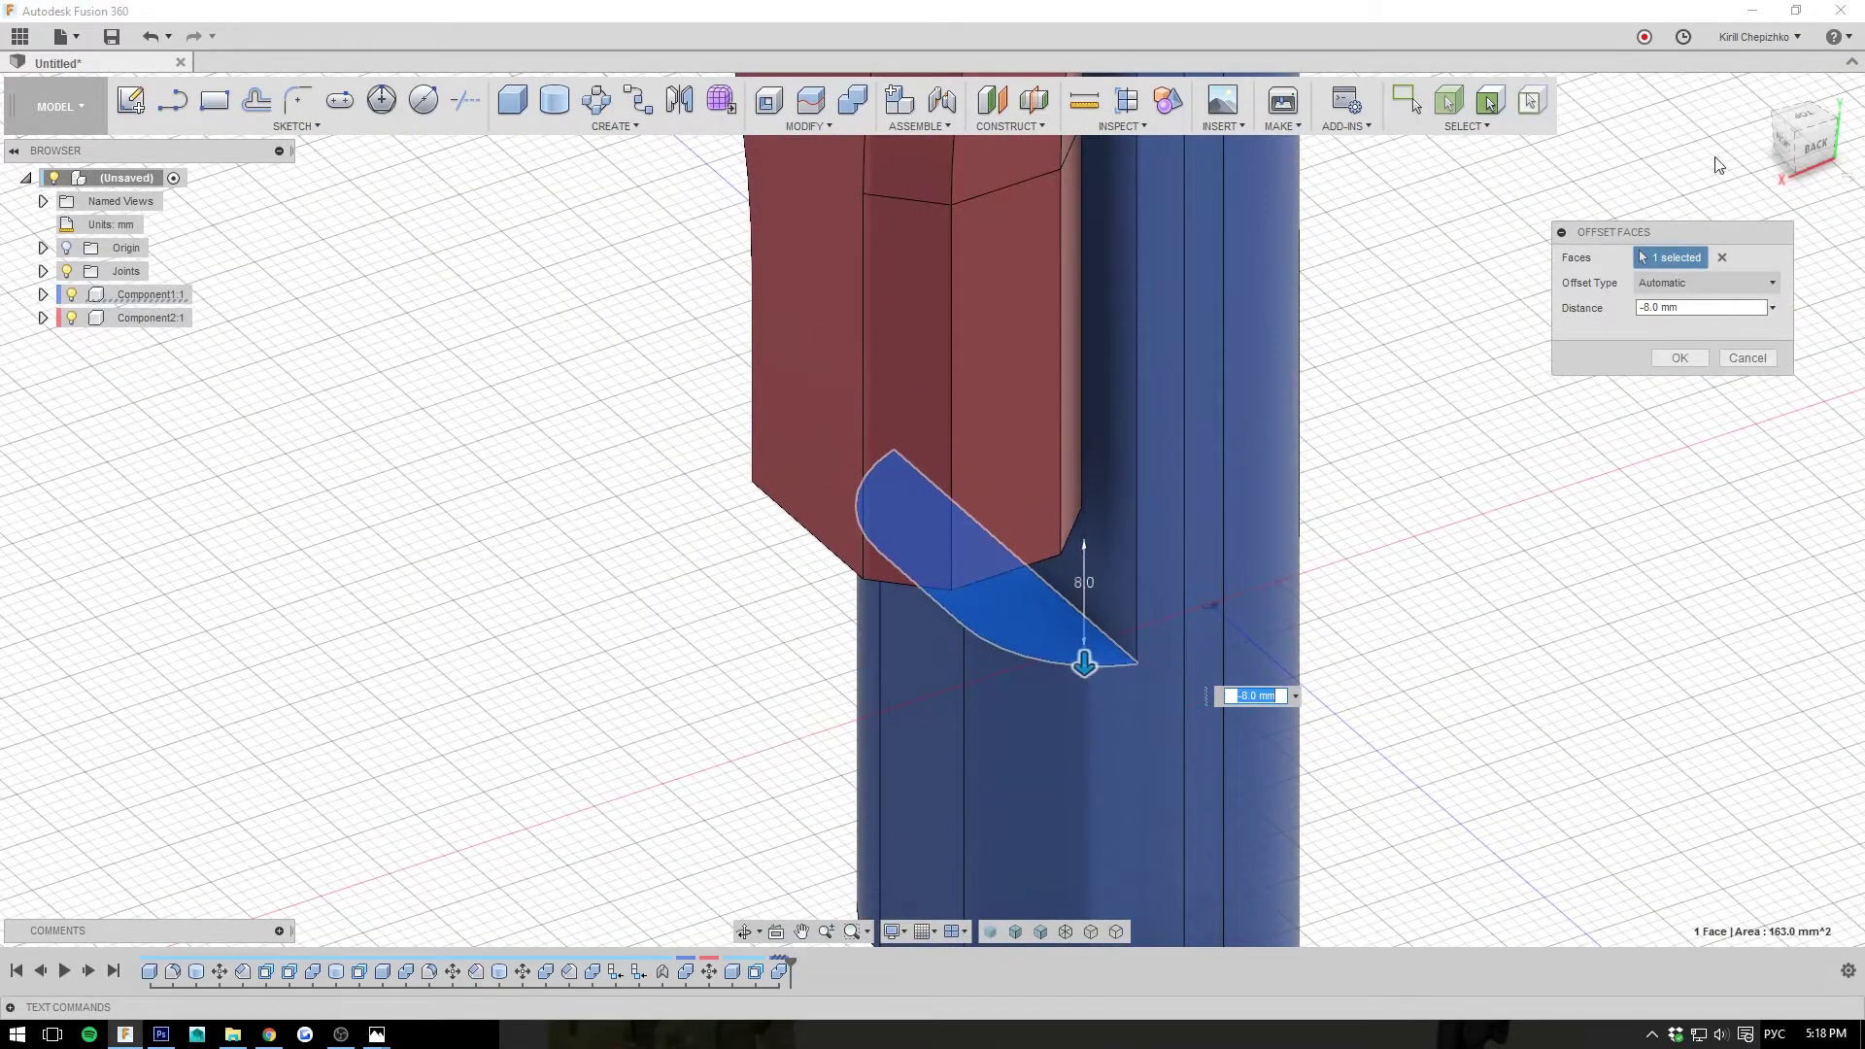
click(1779, 143)
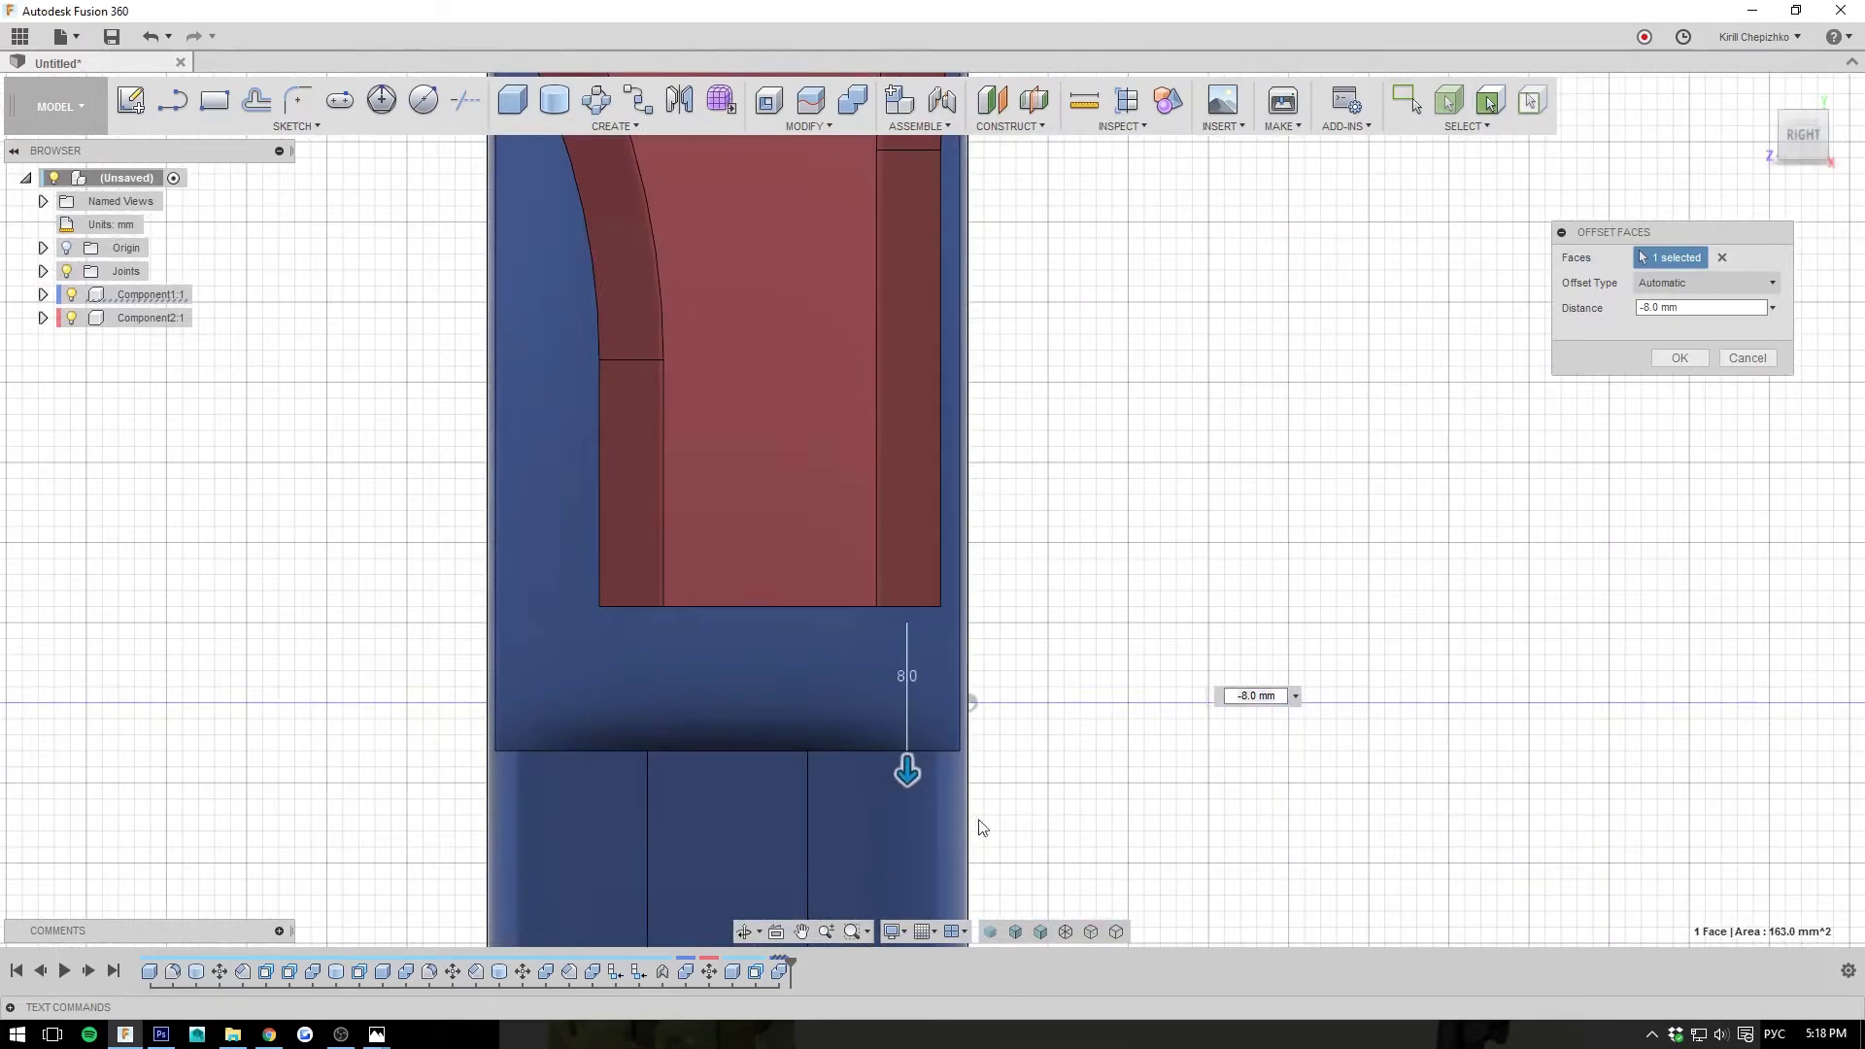
drag(917, 783, 895, 724)
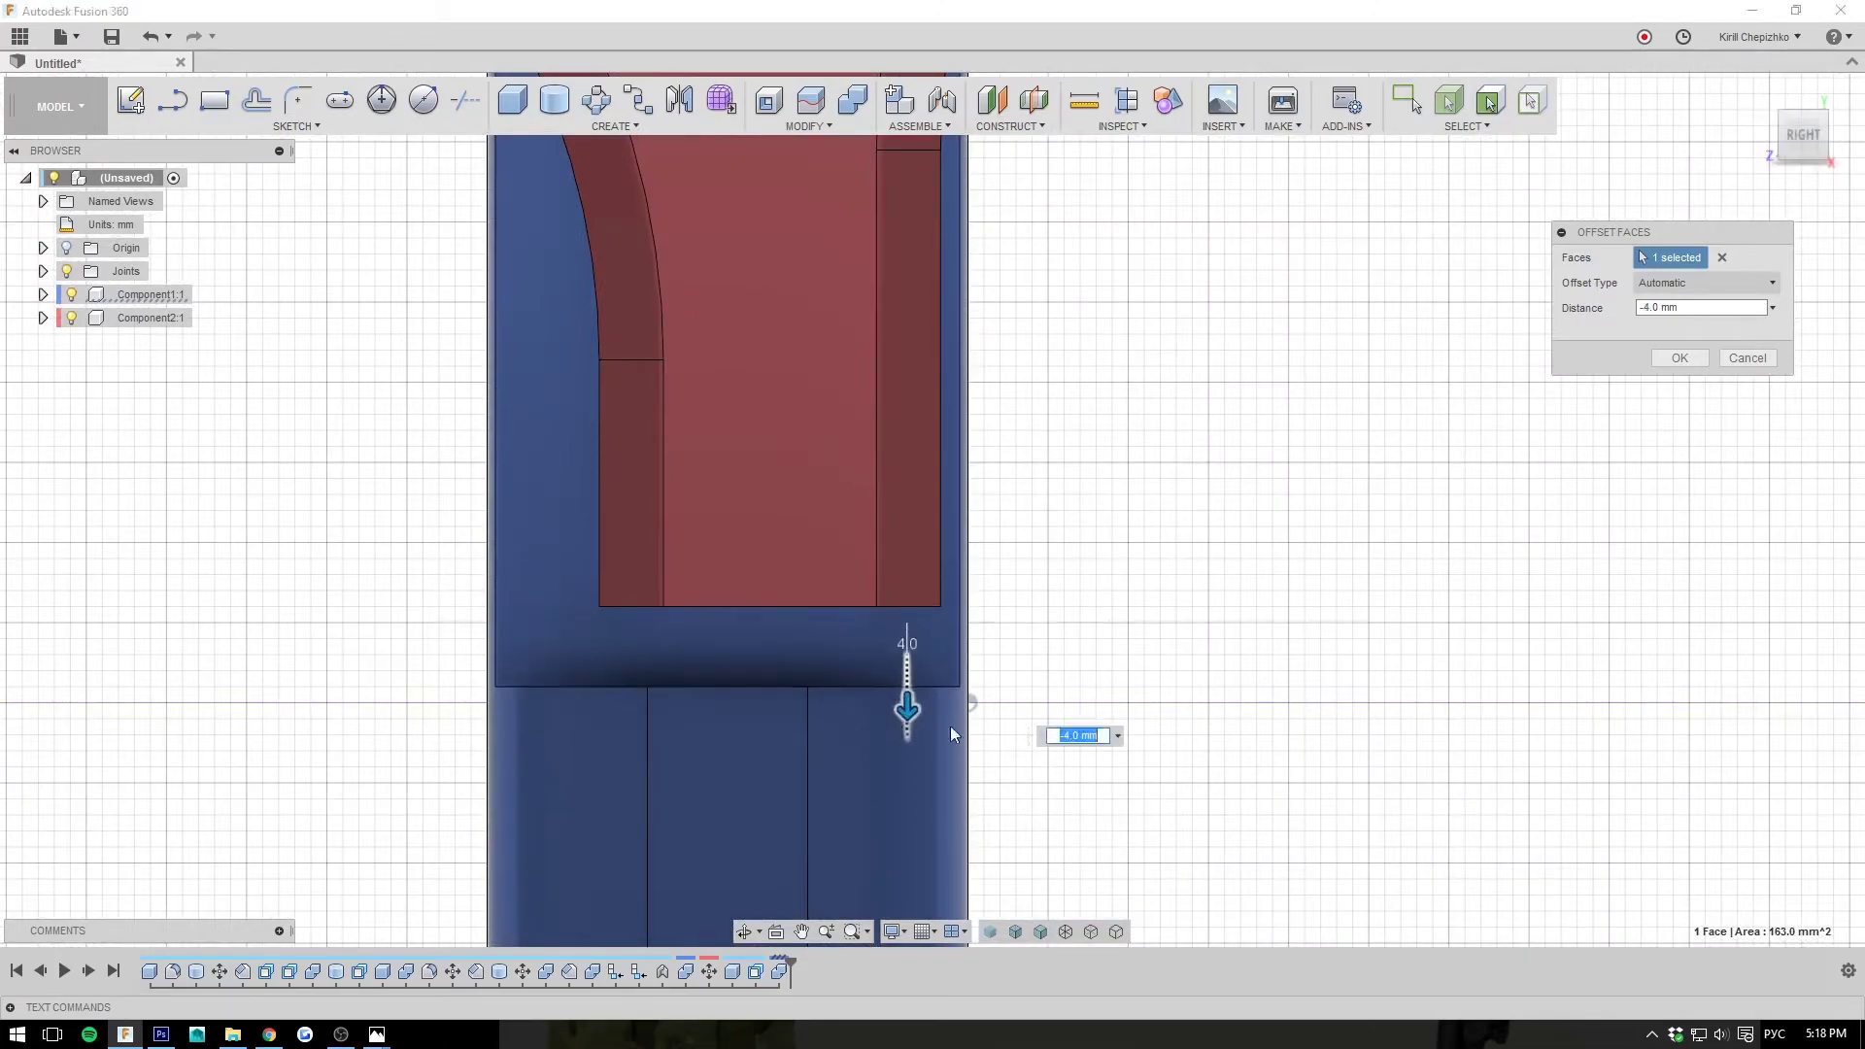
scroll(1041, 626, down, 2)
click(1680, 357)
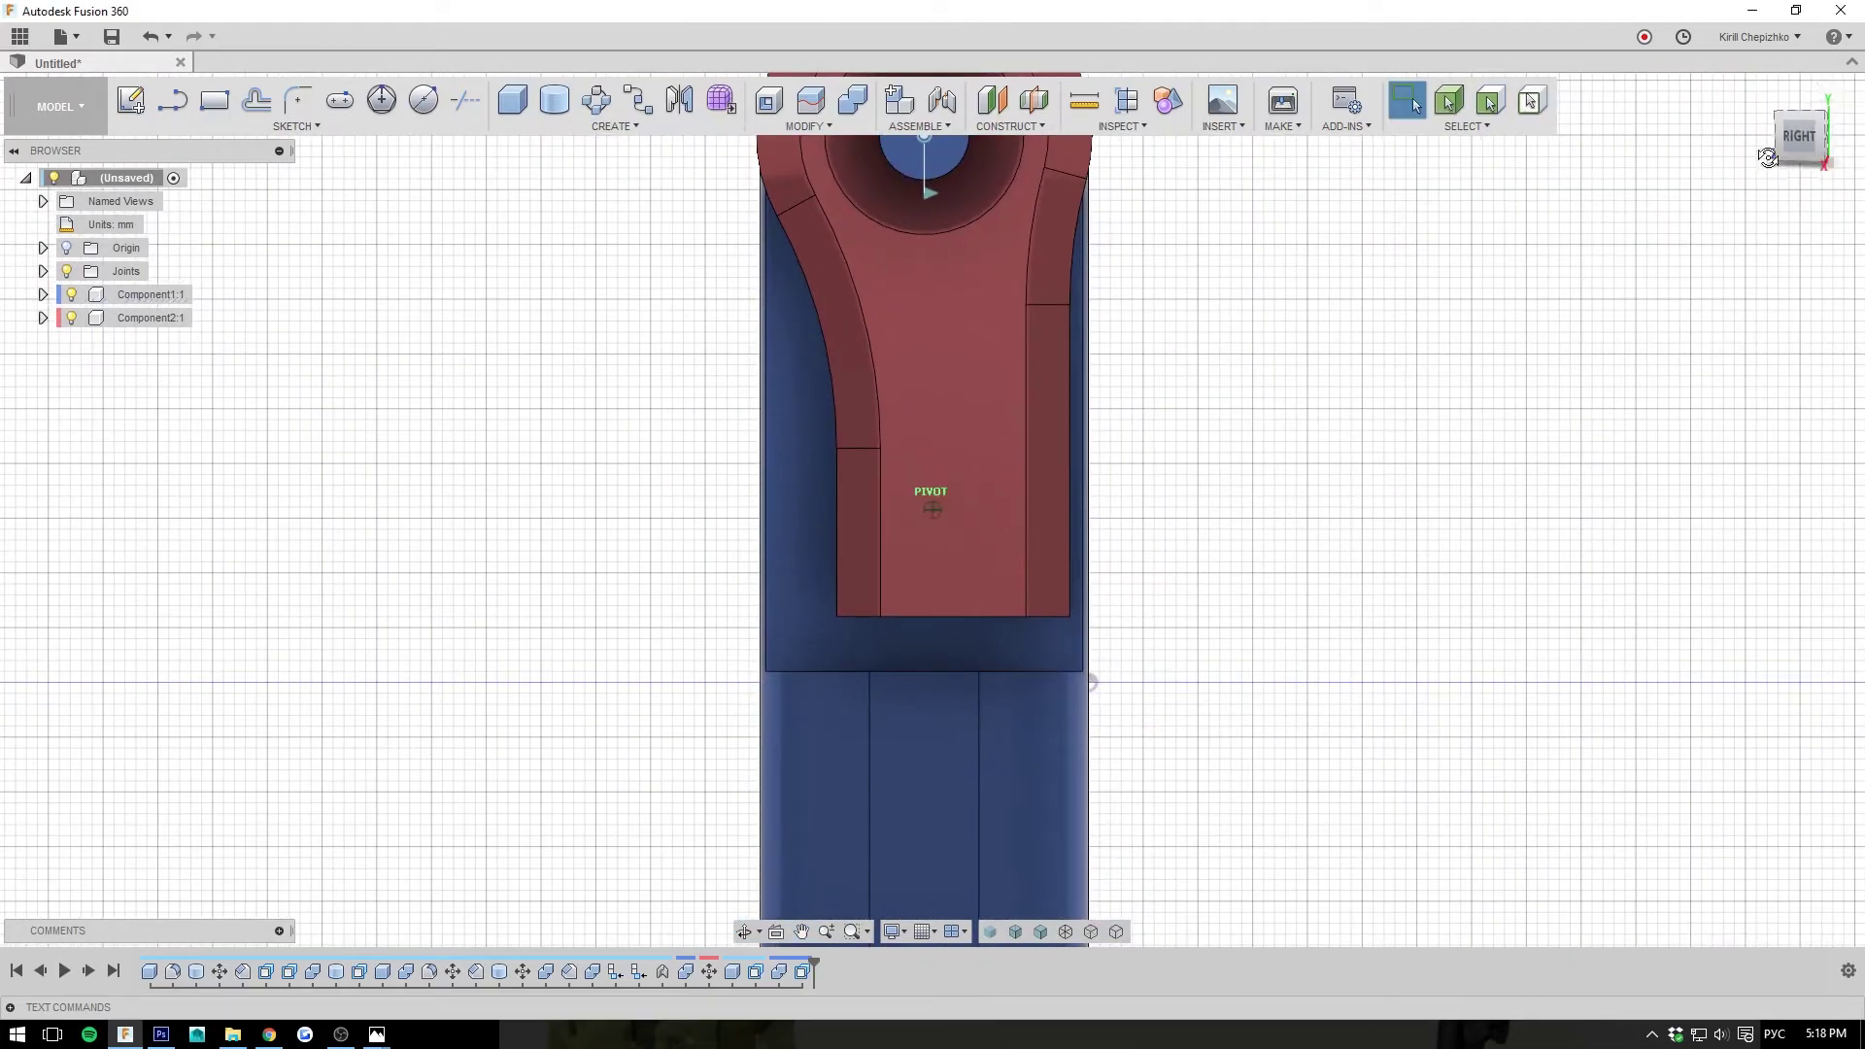
- Hide the lever component and fillet the inner edge between the recess wall and its lower ledge with a 4.5 mm radius
drag(1768, 158, 1408, 438)
click(957, 404)
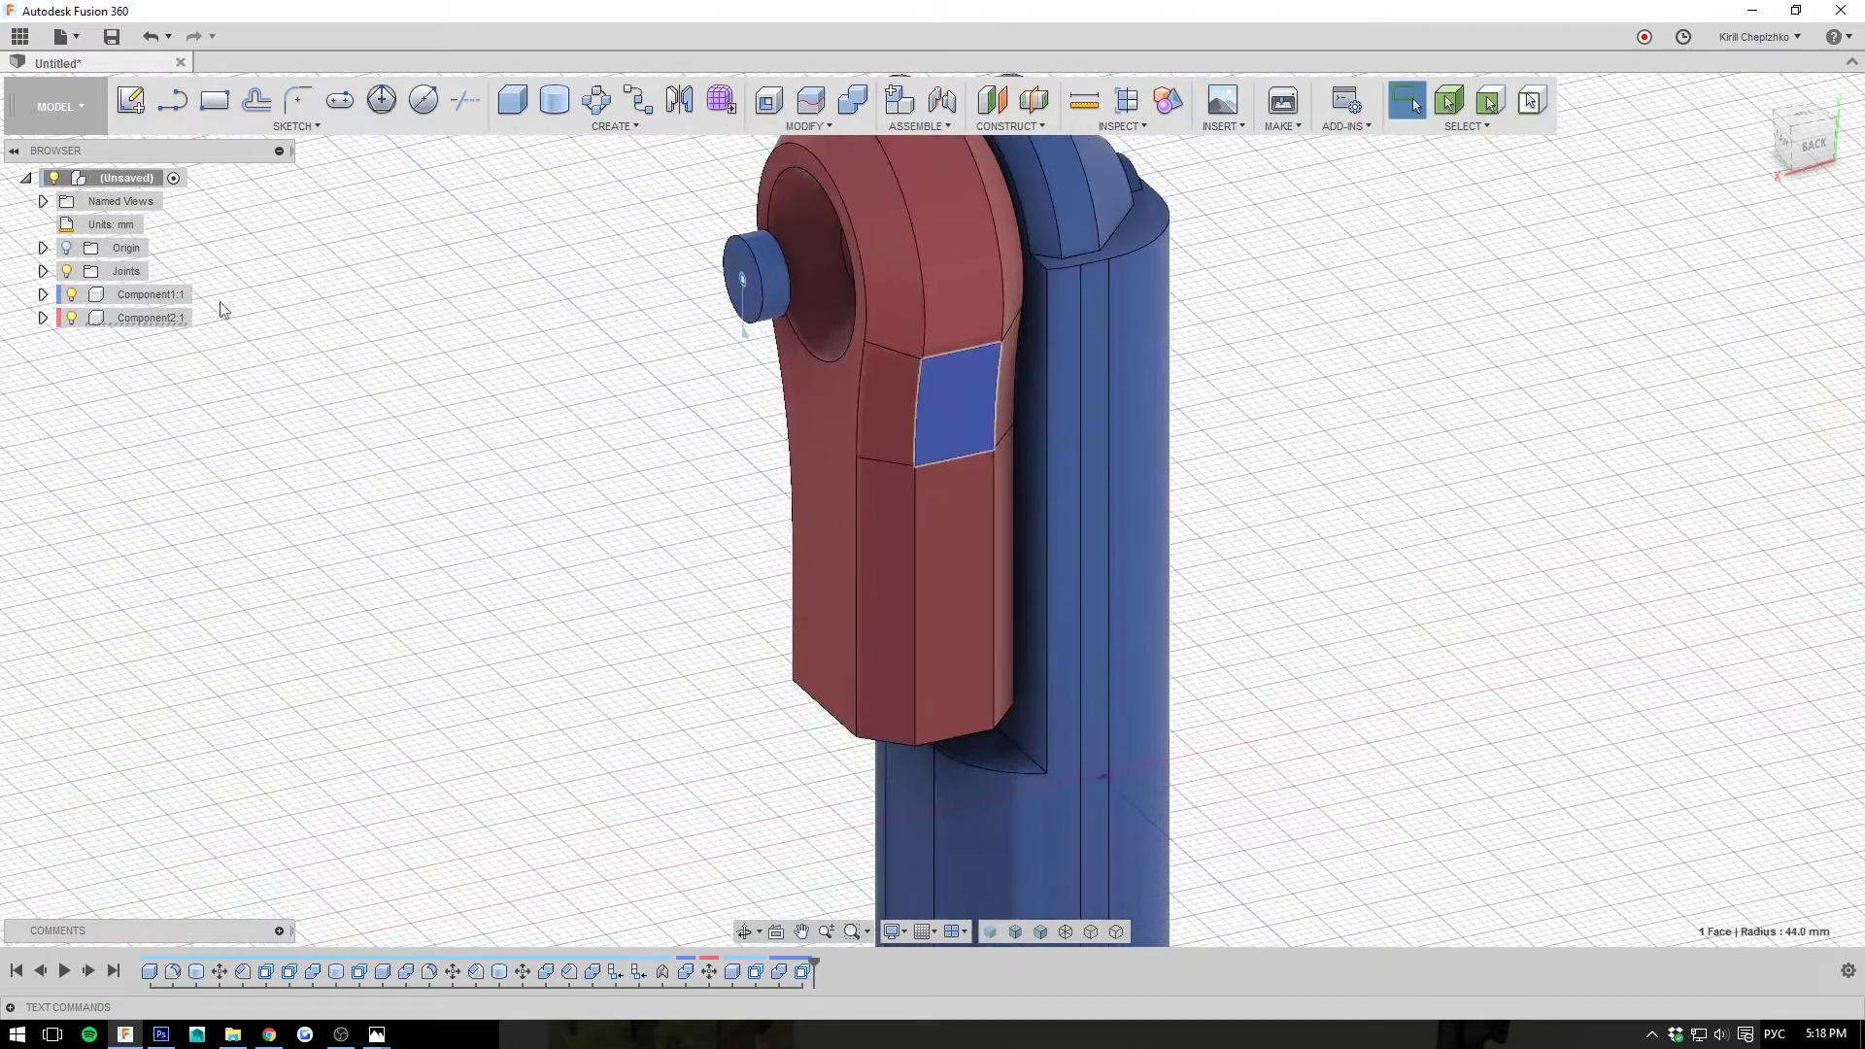
click(72, 318)
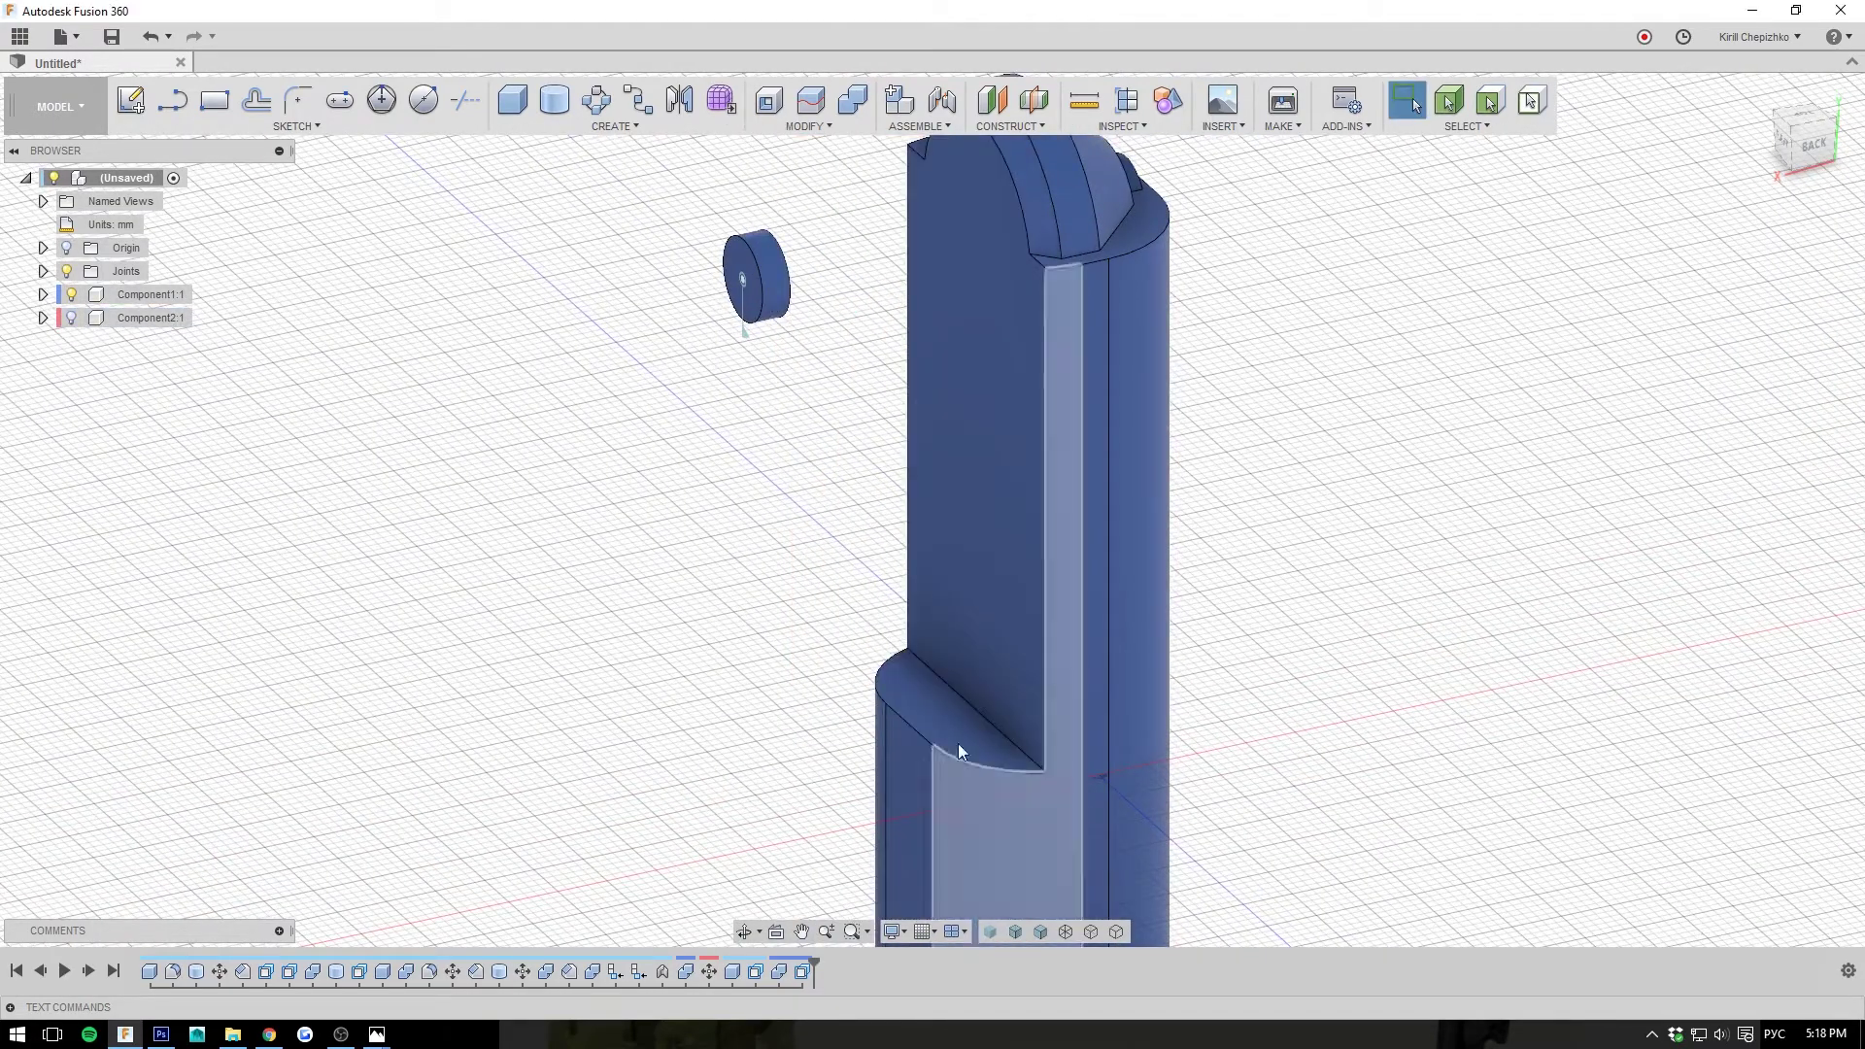
right_click(1005, 740)
click(1004, 833)
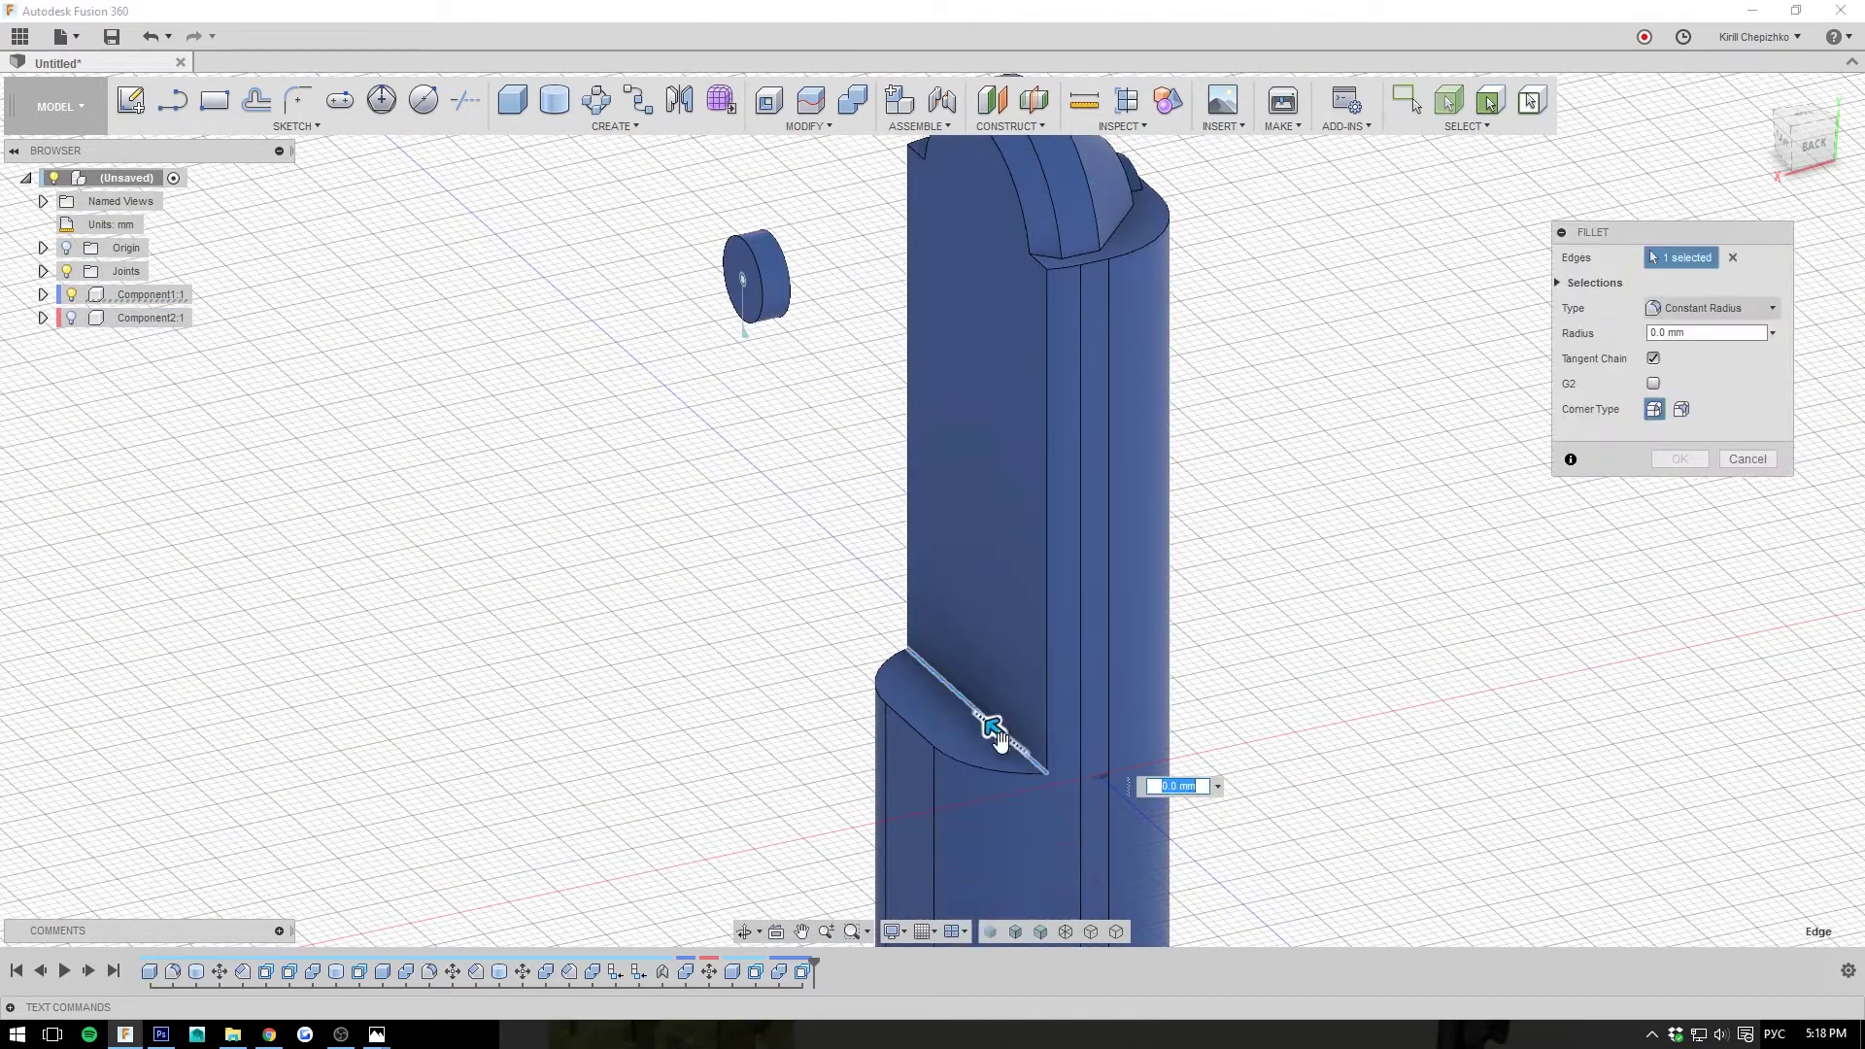
drag(994, 738, 983, 717)
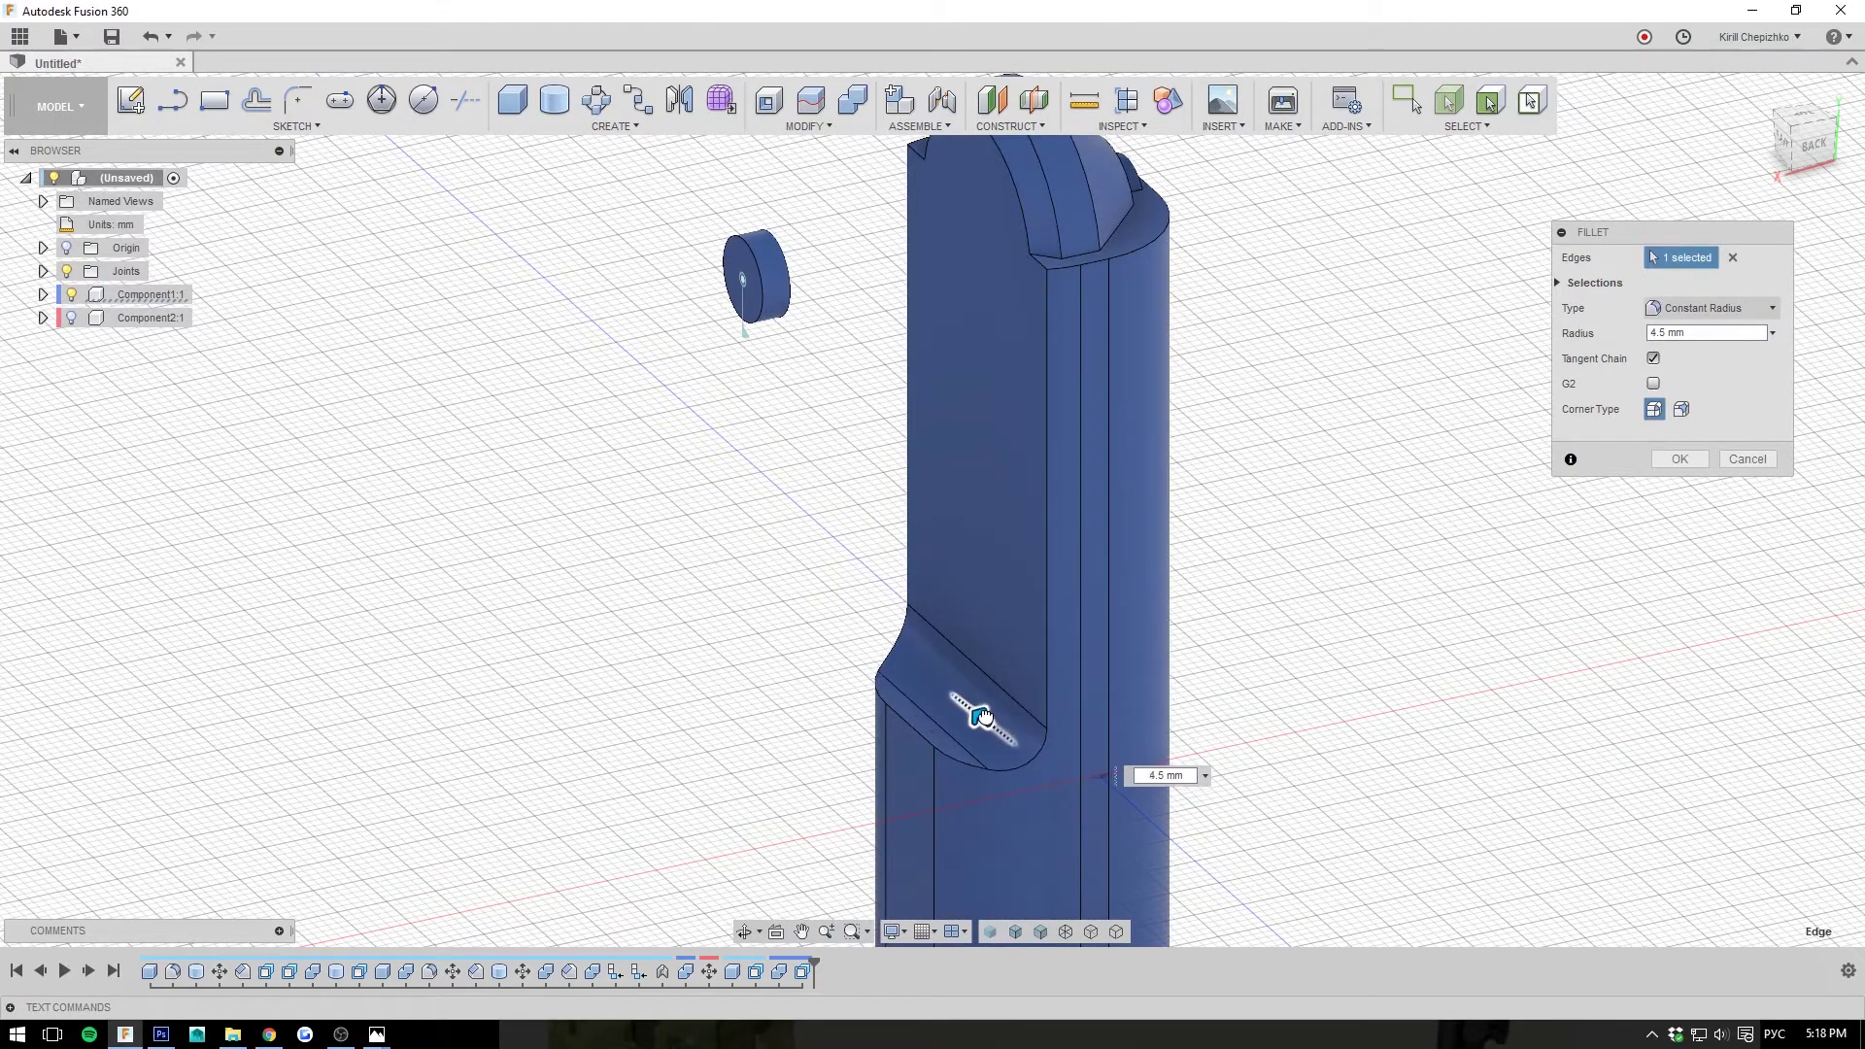
middle_drag(1174, 441, 1168, 596)
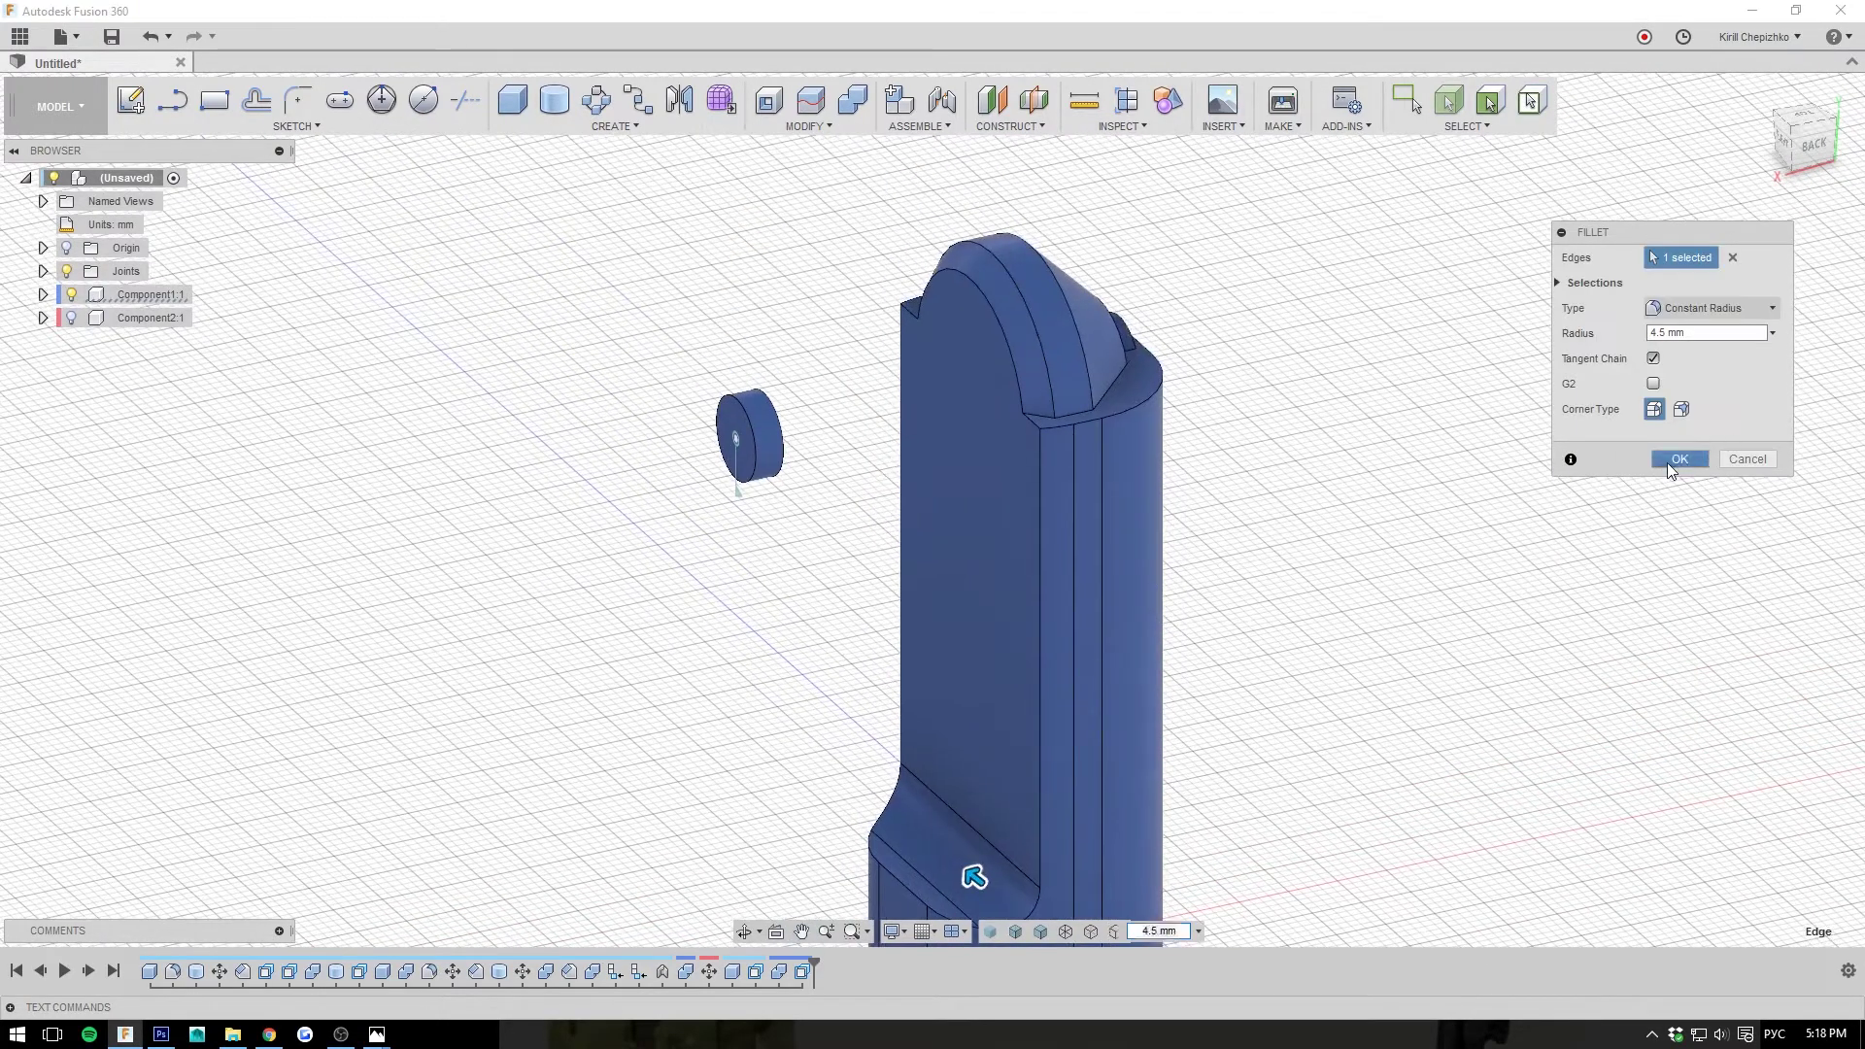
click(1677, 458)
- Fillet the two short edges where the post's rounded head meets its shoulders with a 4 mm radius
scroll(981, 384, up, 3)
right_click(960, 416)
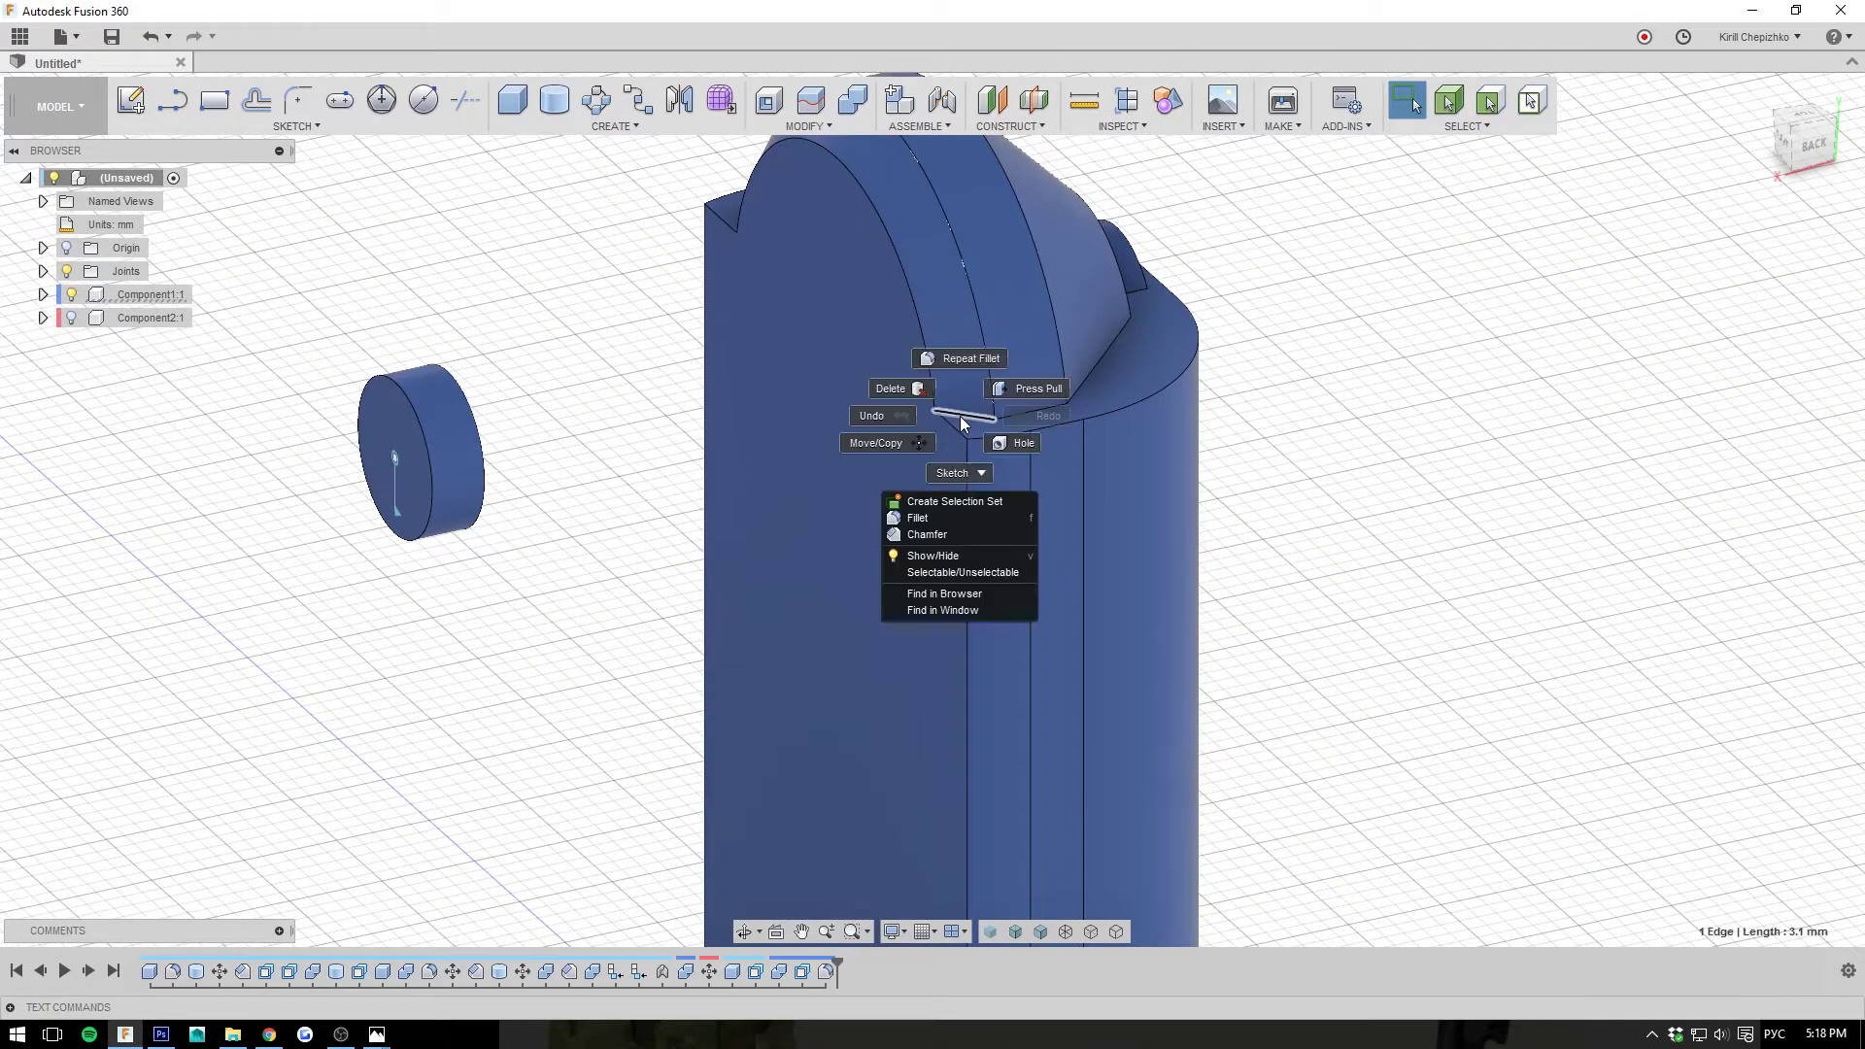
click(943, 513)
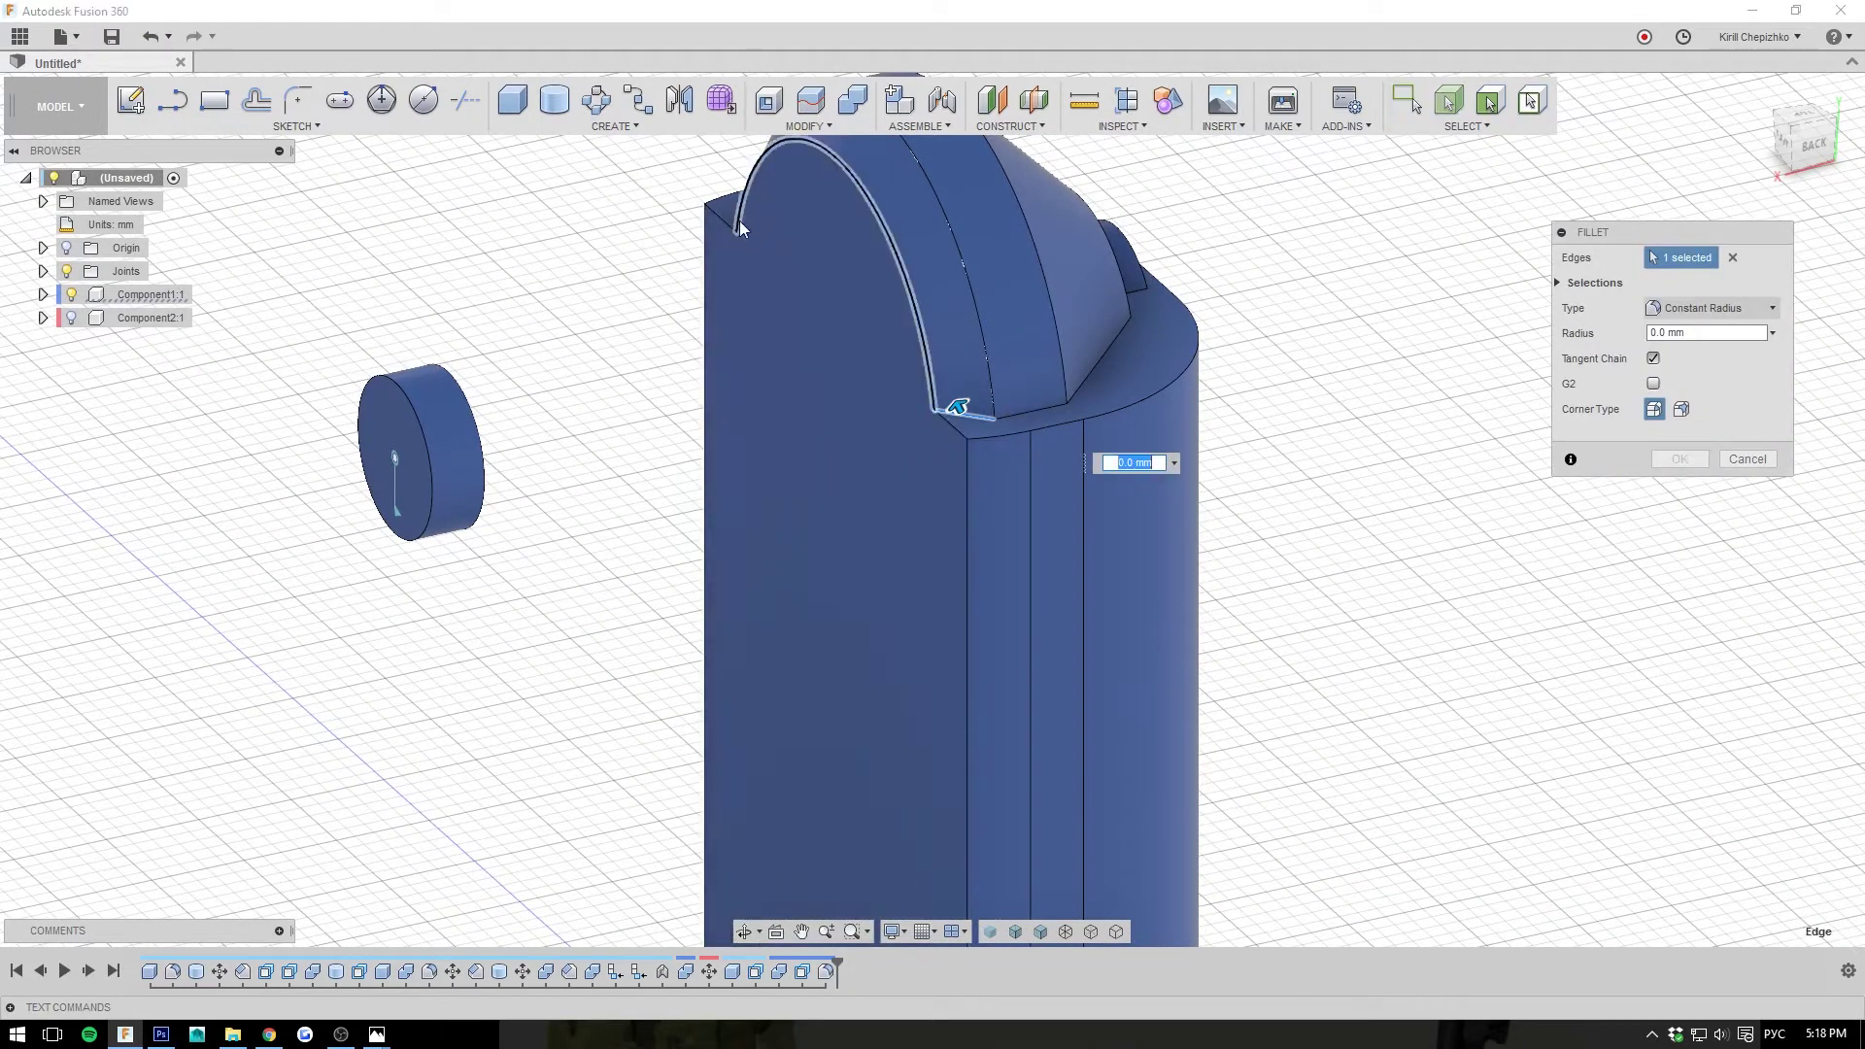
click(742, 225)
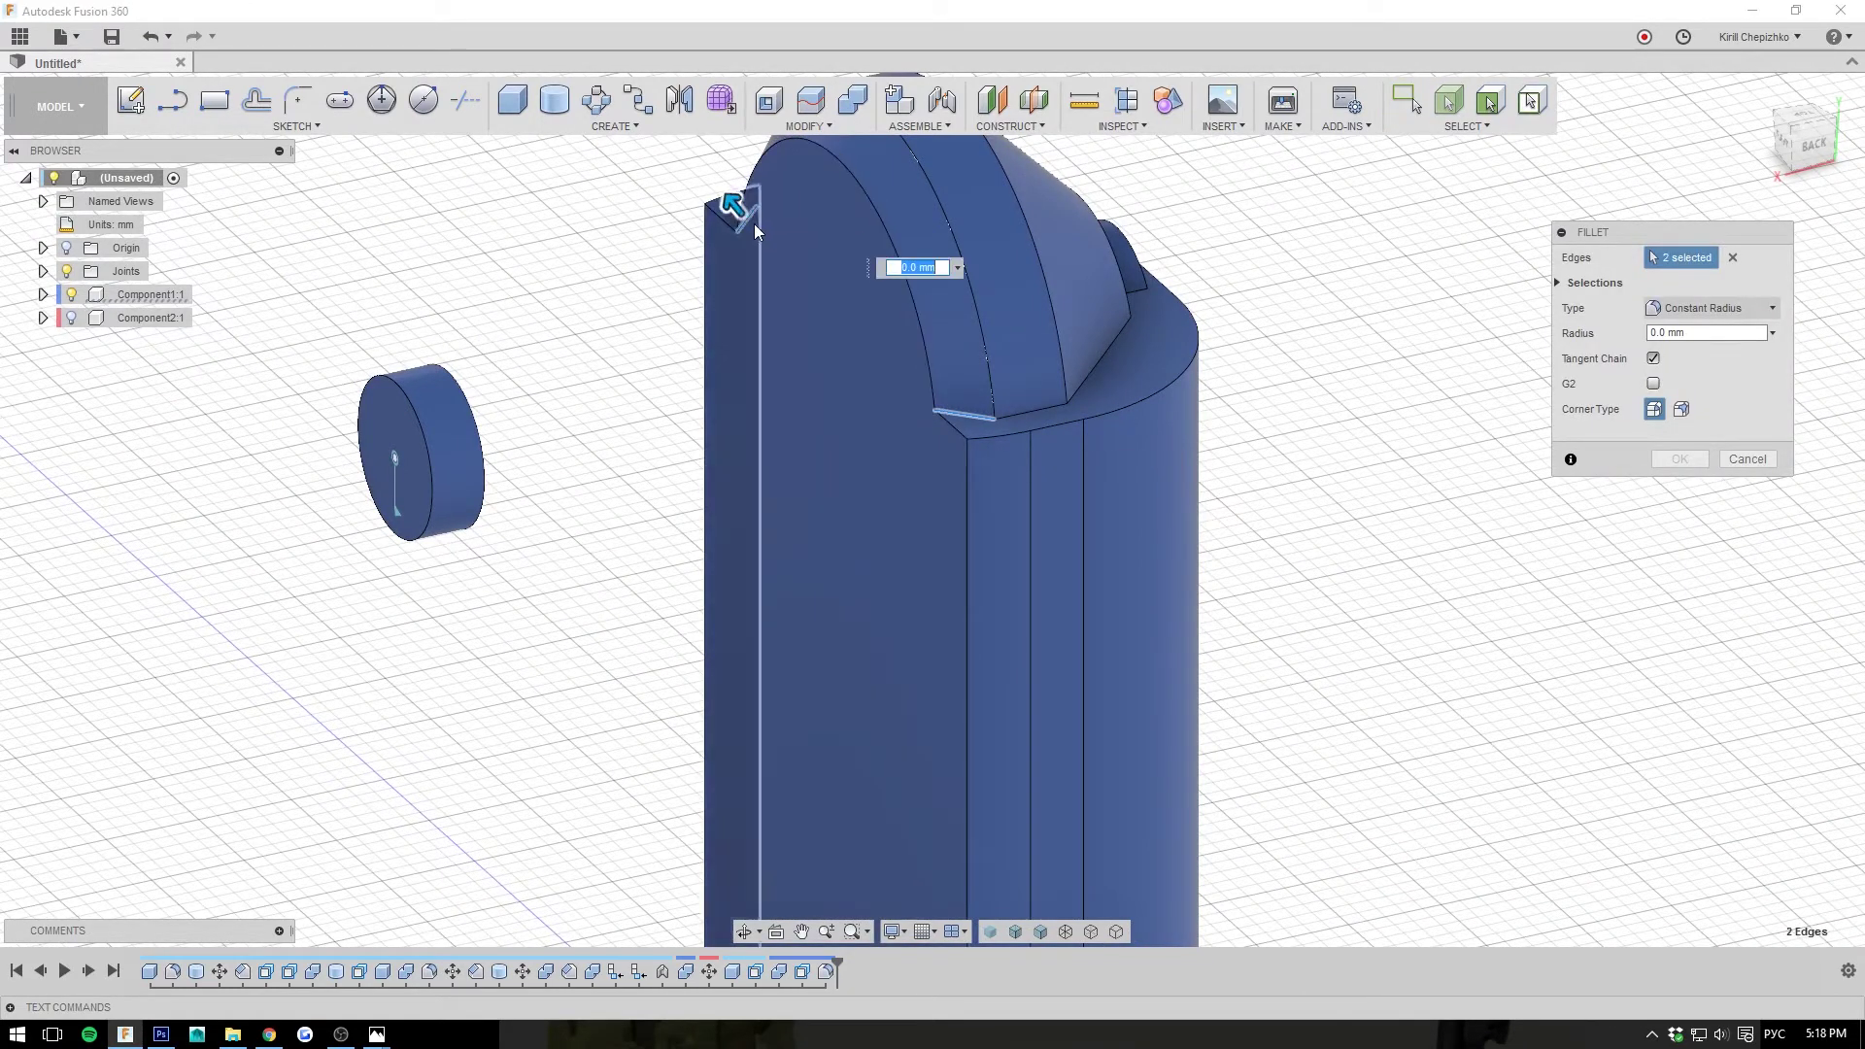
drag(754, 224, 719, 184)
scroll(981, 335, down, 3)
middle_drag(1325, 451, 1392, 305)
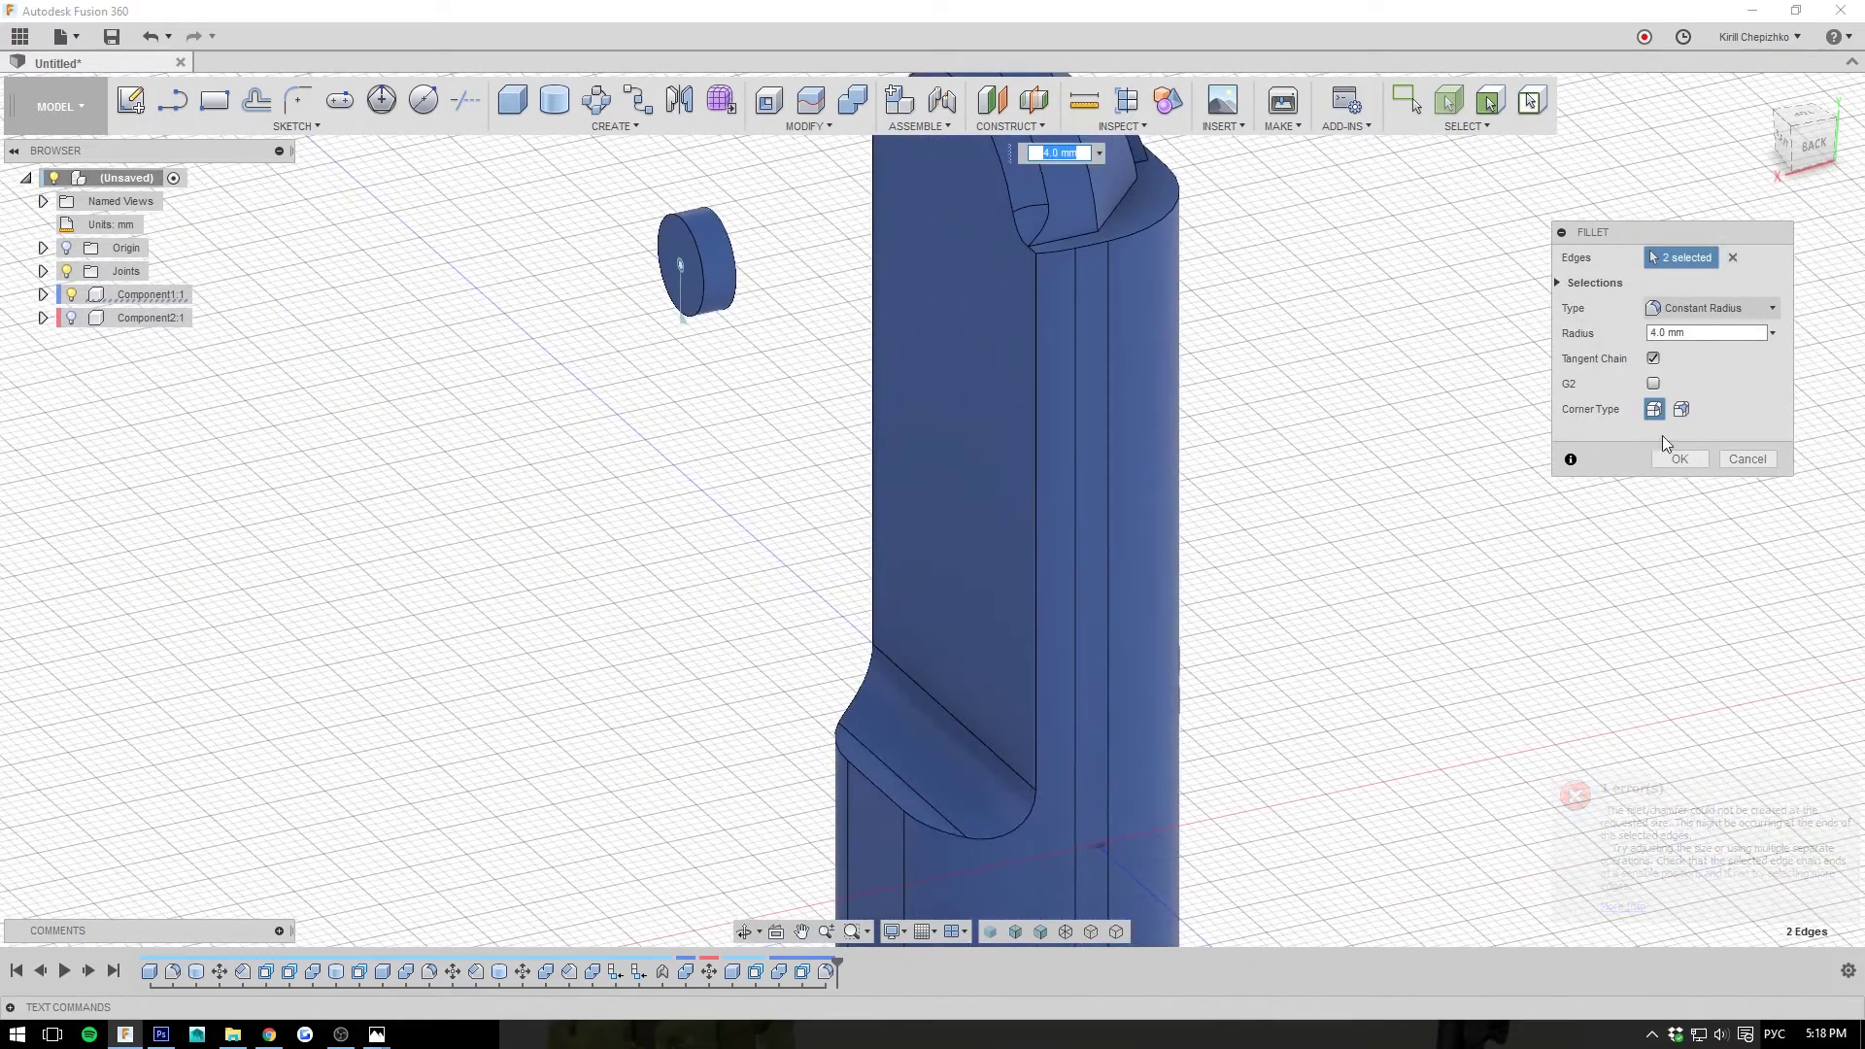
click(1678, 459)
- Chamfer the tangent edge chain around the post's recess with an equal distance of 4 mm
click(1038, 658)
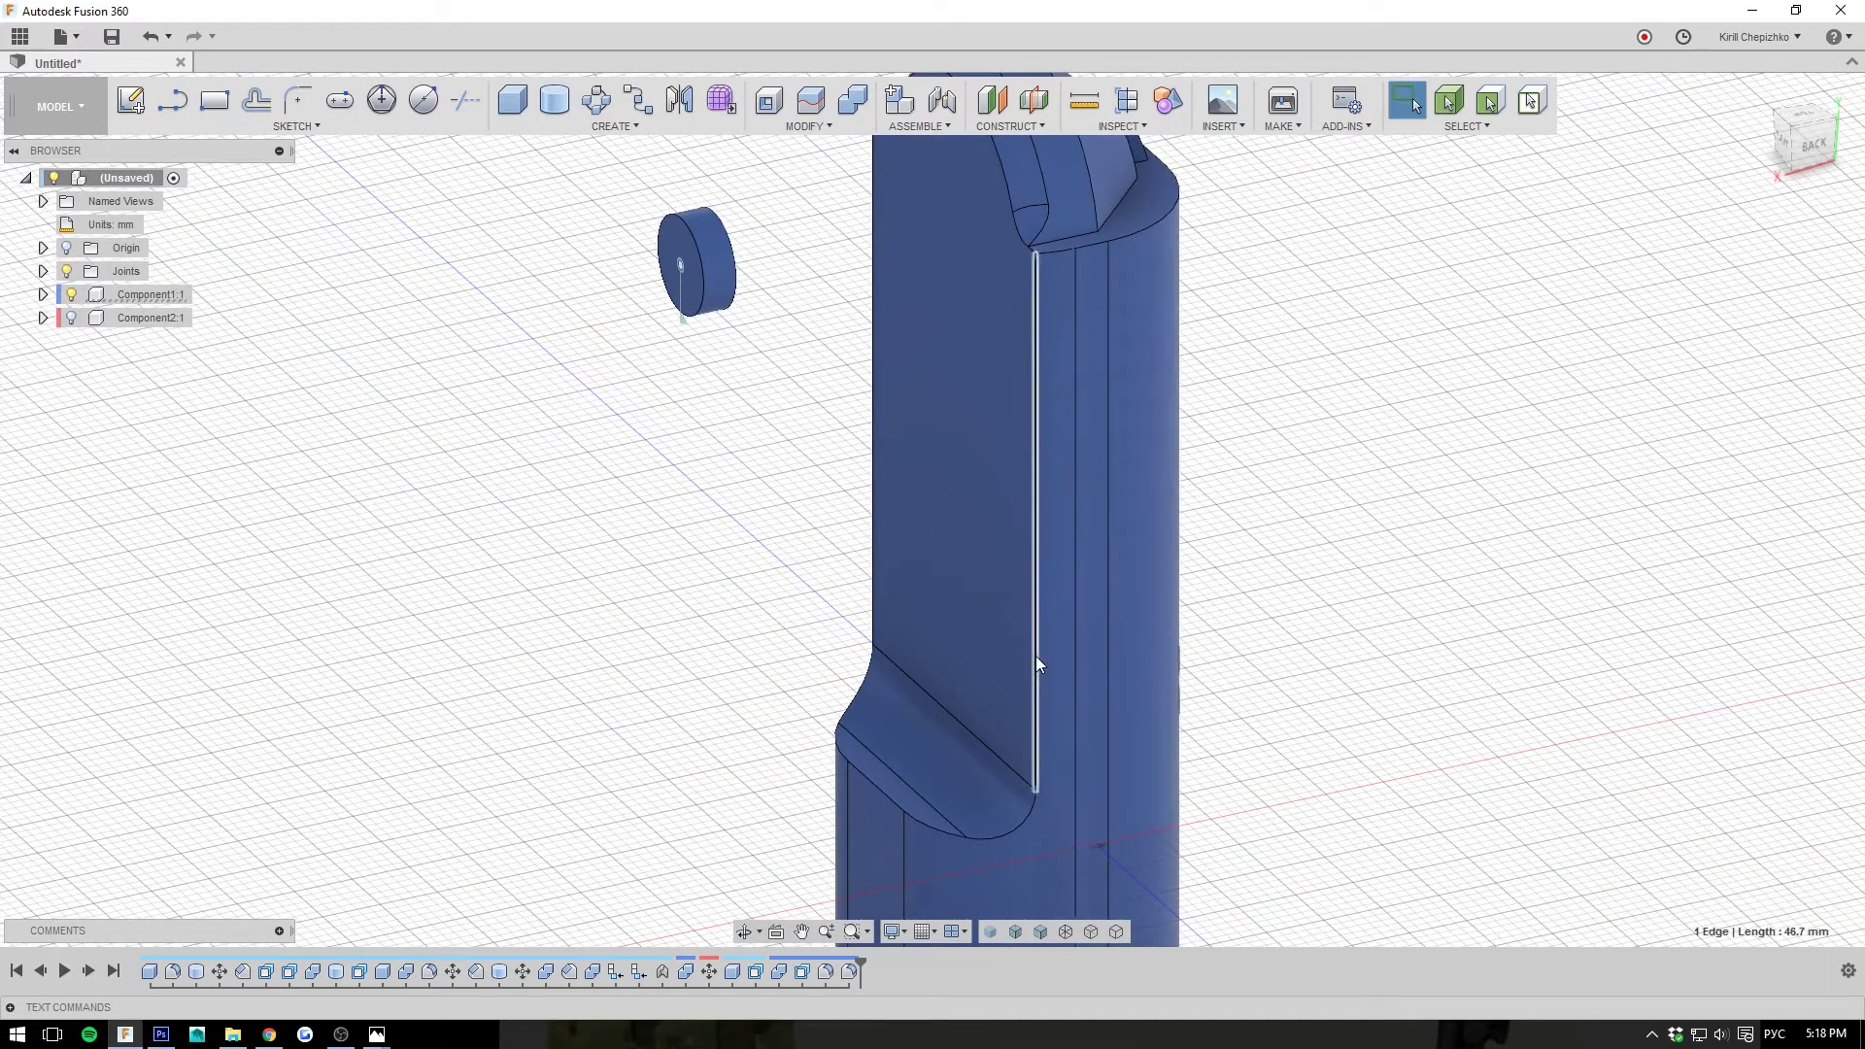
right_click(1035, 656)
click(1028, 775)
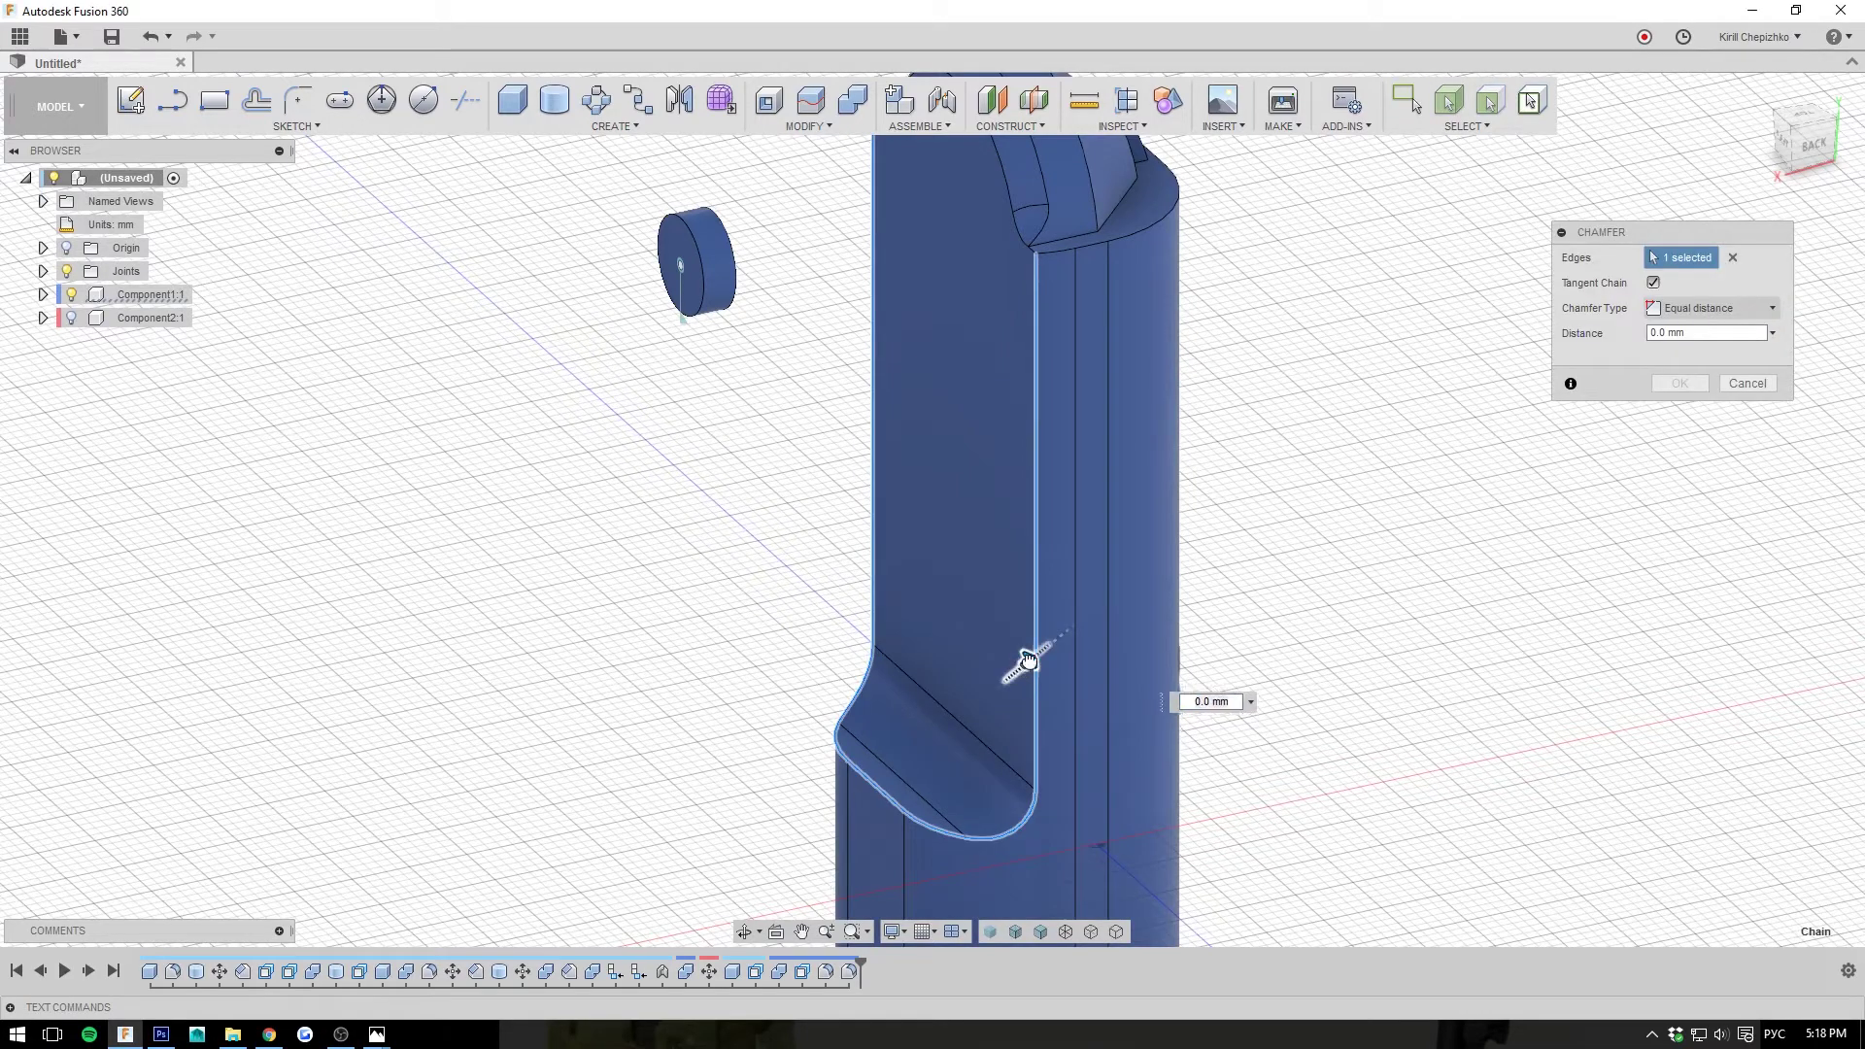
drag(1027, 660, 1032, 658)
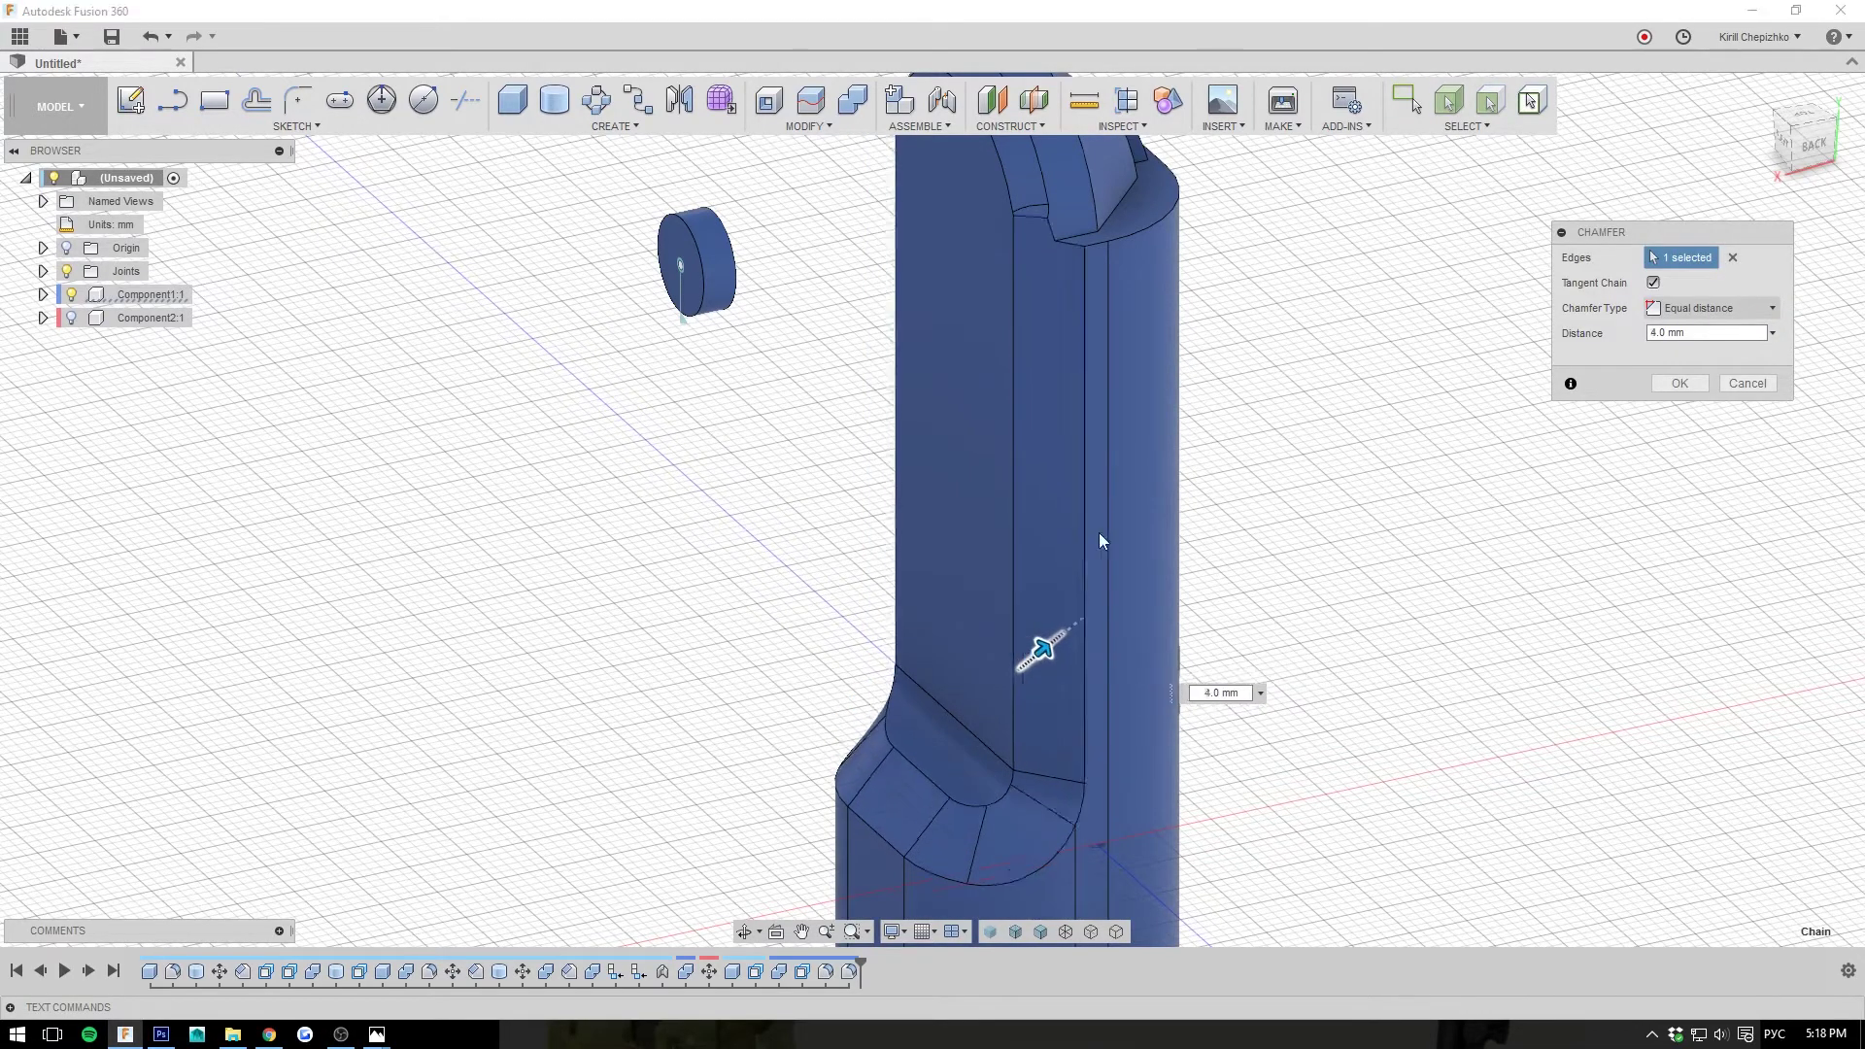
scroll(1099, 532, down, 3)
mouse_move(1806, 155)
mouse_down()
mouse_move(1856, 153)
mouse_move(1820, 165)
mouse_move(1842, 136)
mouse_up()
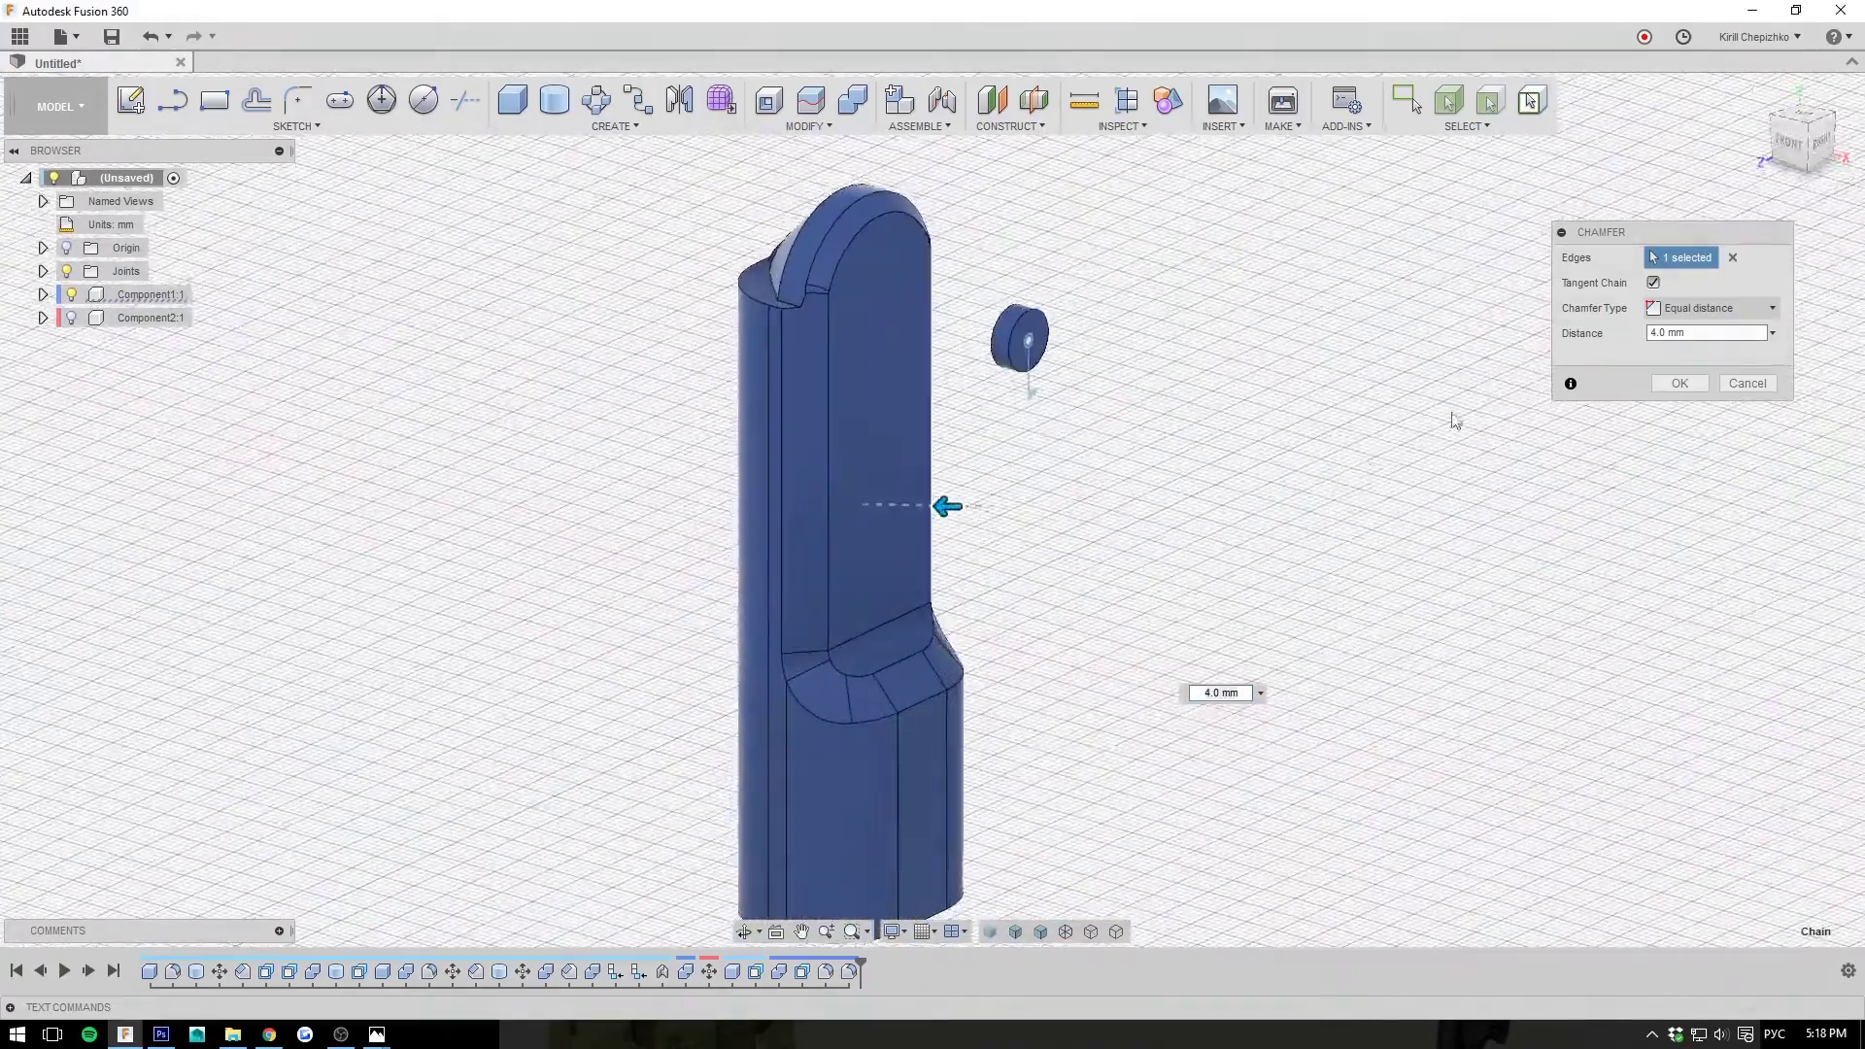
middle_drag(1251, 526, 1332, 506)
click(1679, 382)
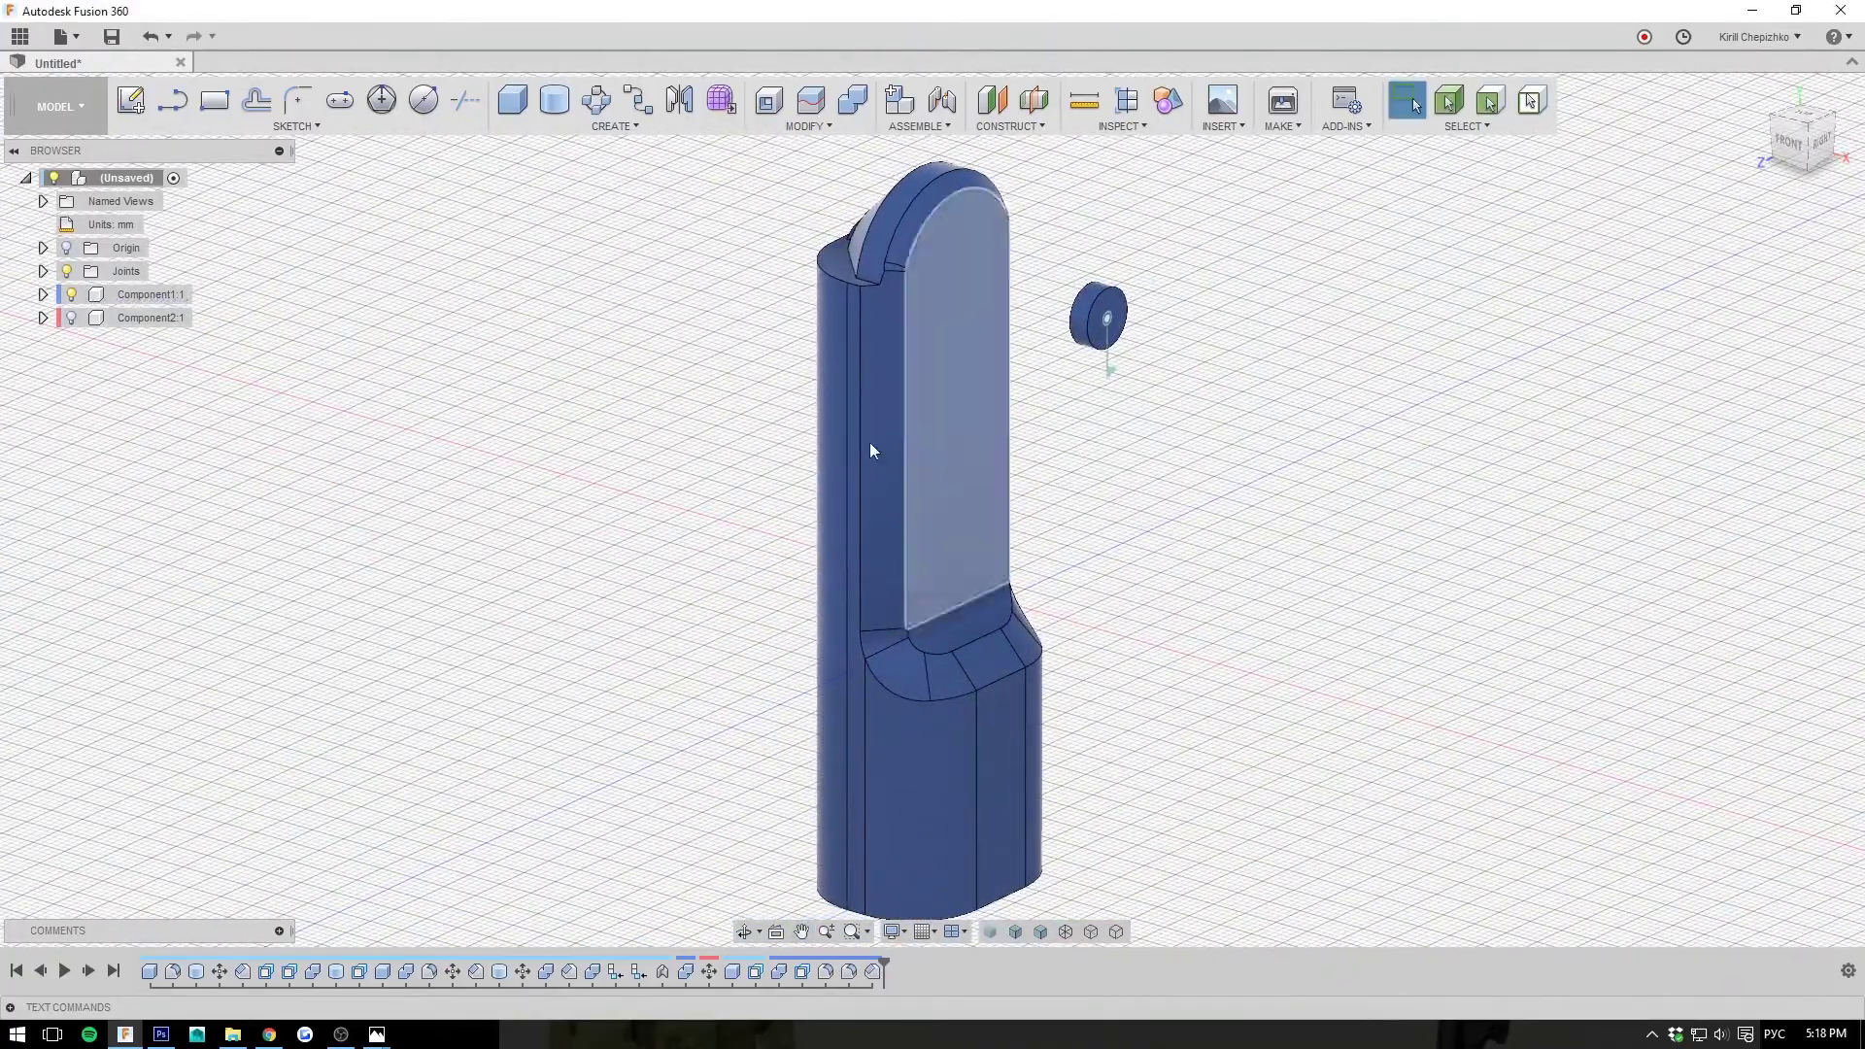
- Show the lever component again and offset the pin's inner end face by 32 mm so it reaches through the lever into the post
click(72, 319)
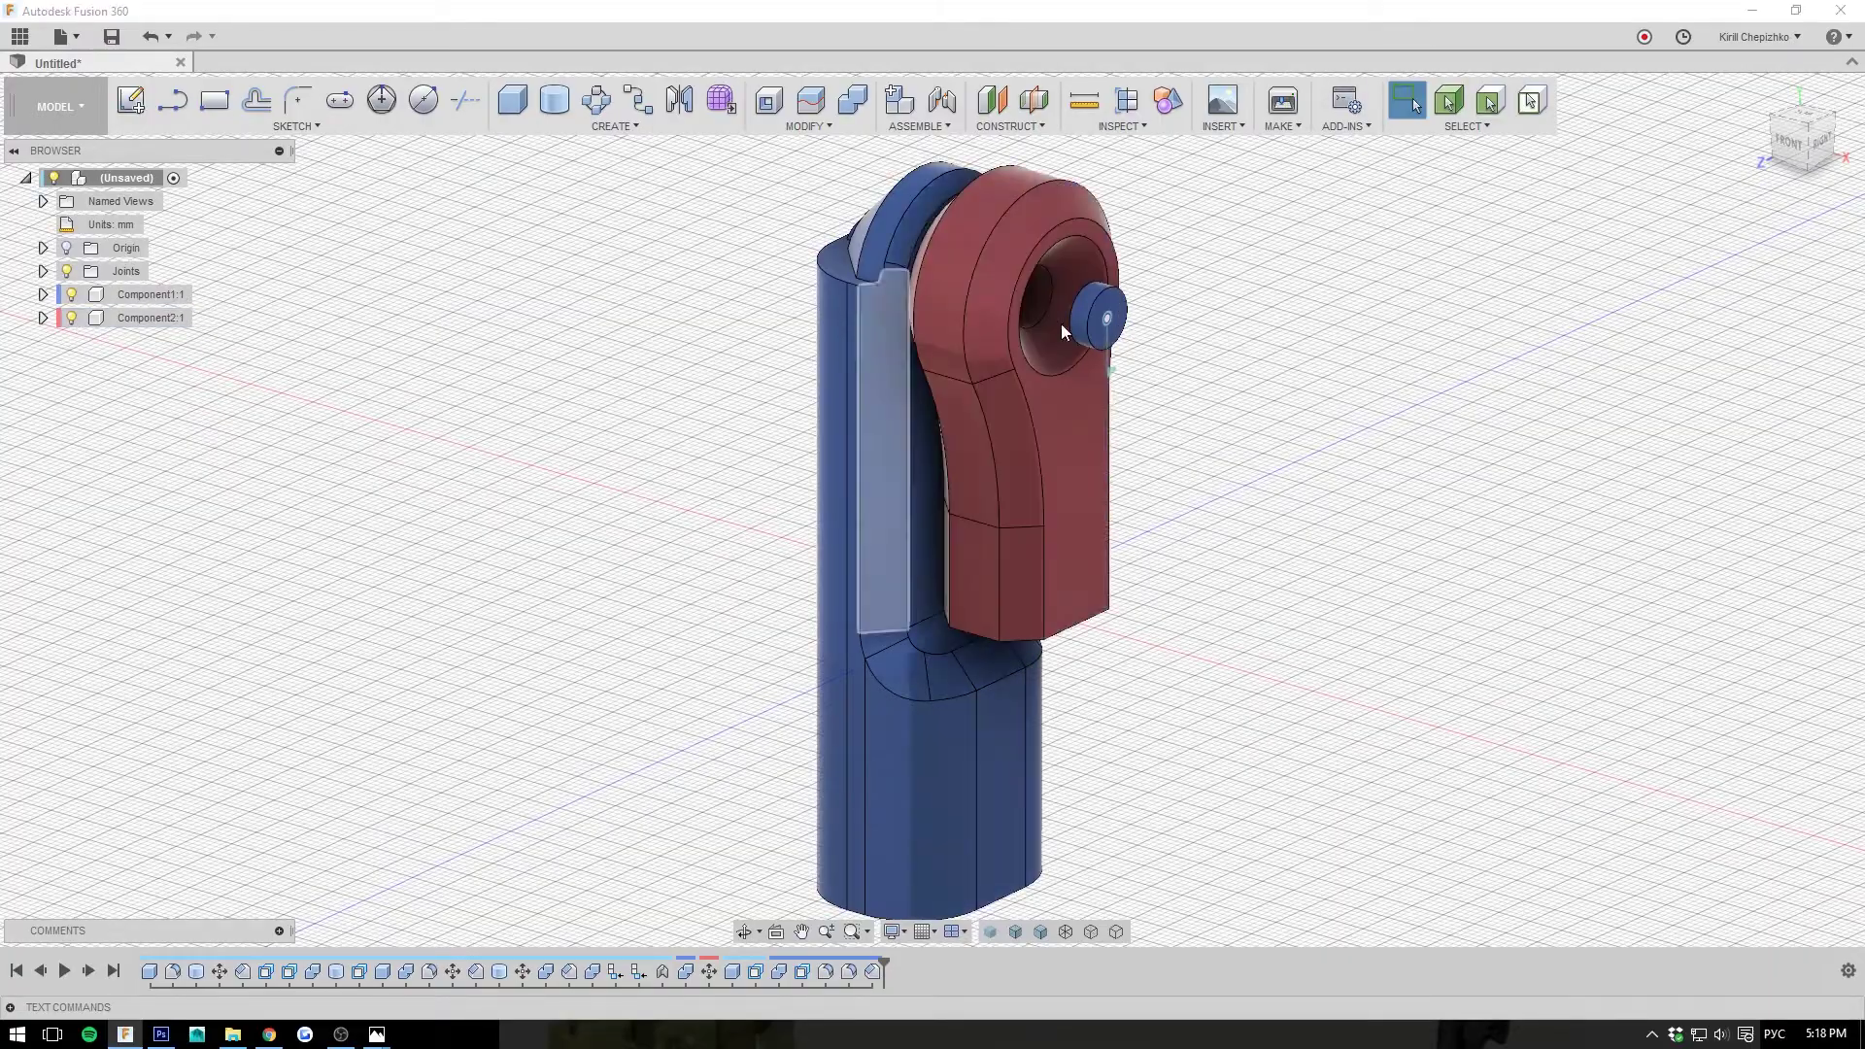
click(1788, 140)
mouse_move(1805, 141)
mouse_down()
mouse_move(1781, 156)
mouse_move(1809, 153)
mouse_up()
scroll(1000, 248, up, 5)
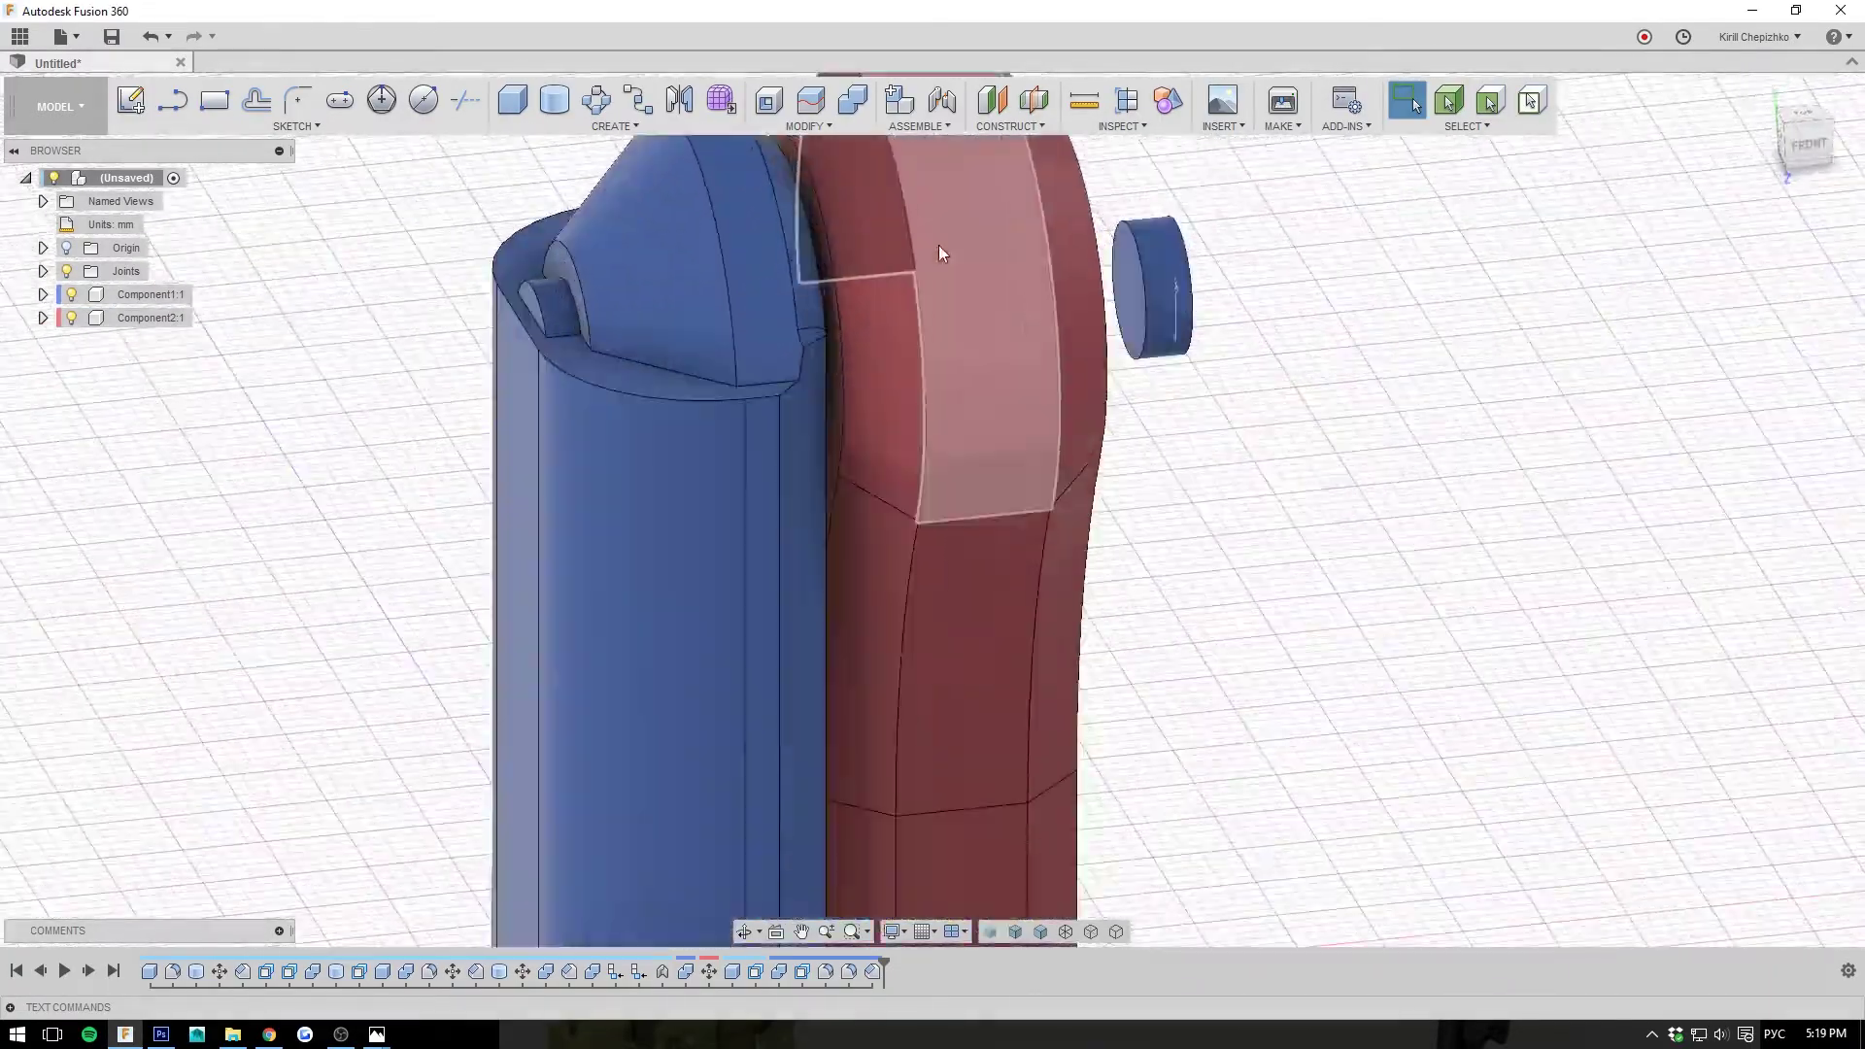
right_click(1137, 284)
click(1205, 264)
drag(1113, 282, 592, 355)
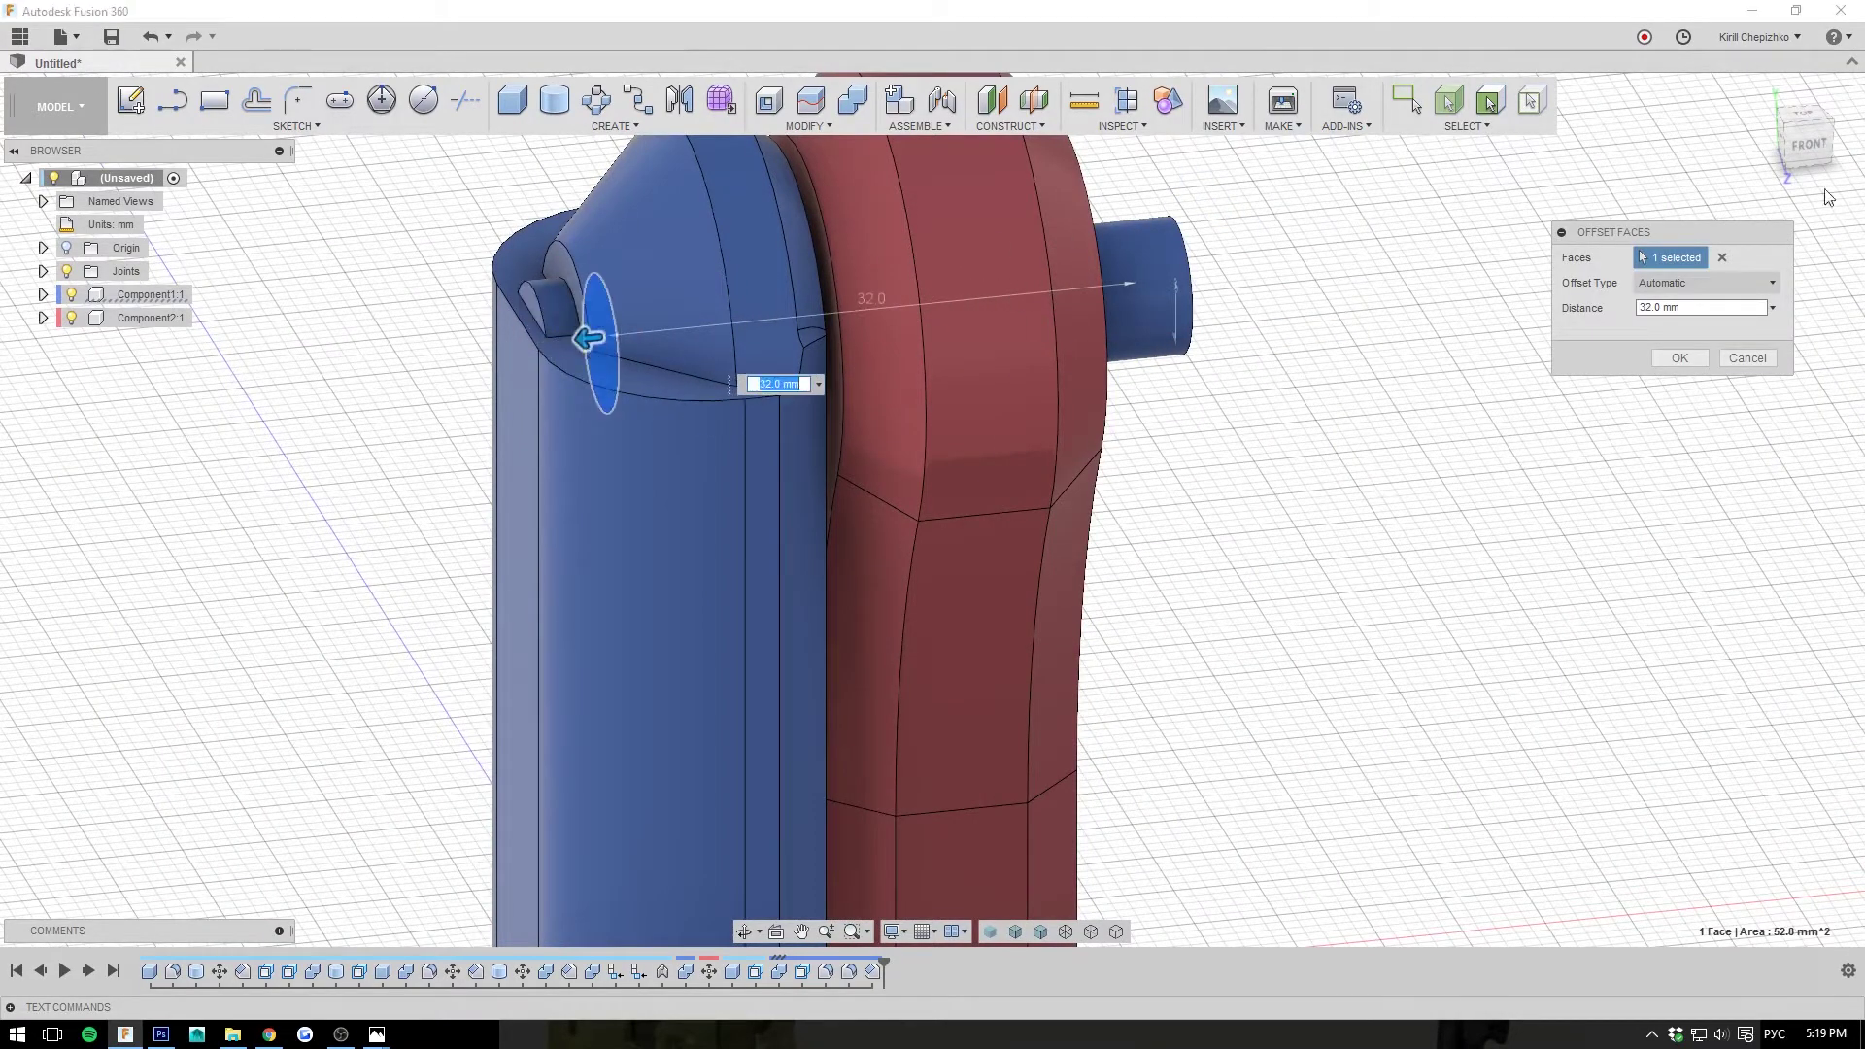
drag(1787, 153, 1748, 166)
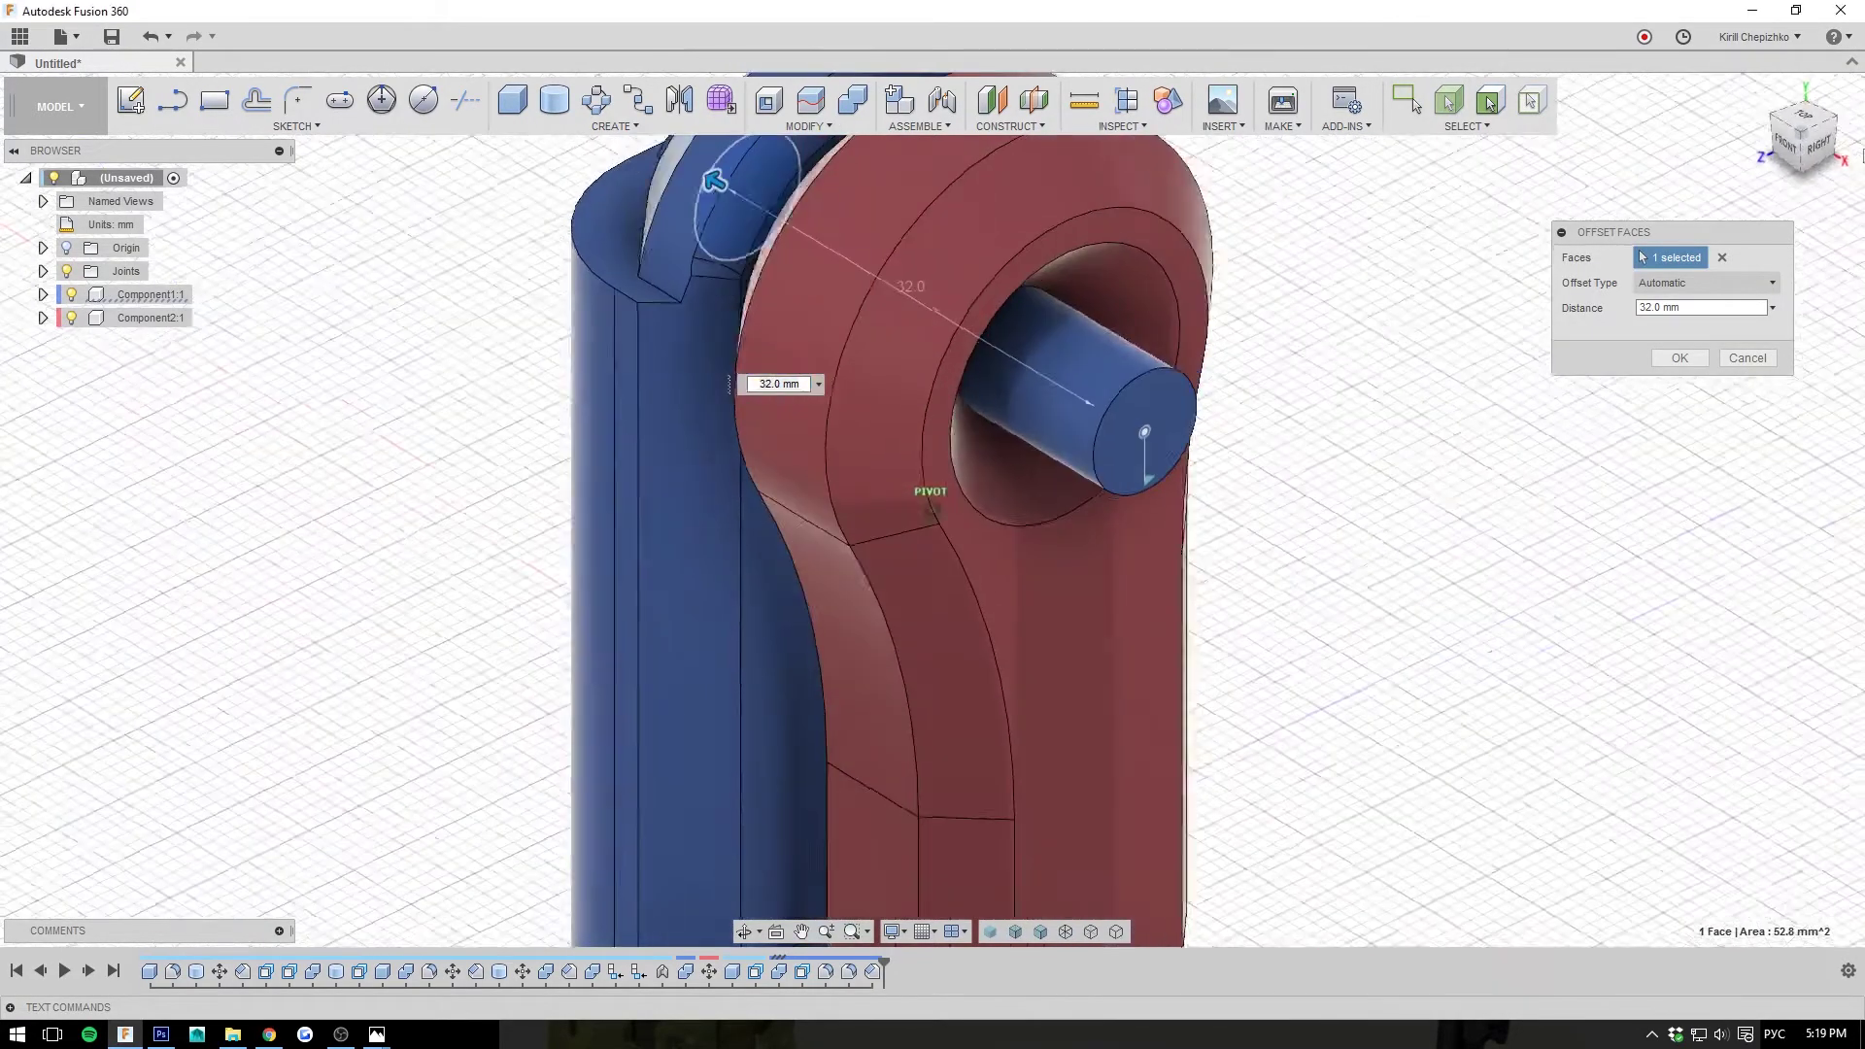
click(1696, 360)
- Examine how the extended pin passes through the lever and how the lever sits in the post's recess
scroll(1474, 479, down, 4)
middle_drag(1450, 592, 1383, 424)
scroll(1383, 425, down, 2)
scroll(1690, 117, up, 1)
middle_drag(1698, 111, 1663, 184)
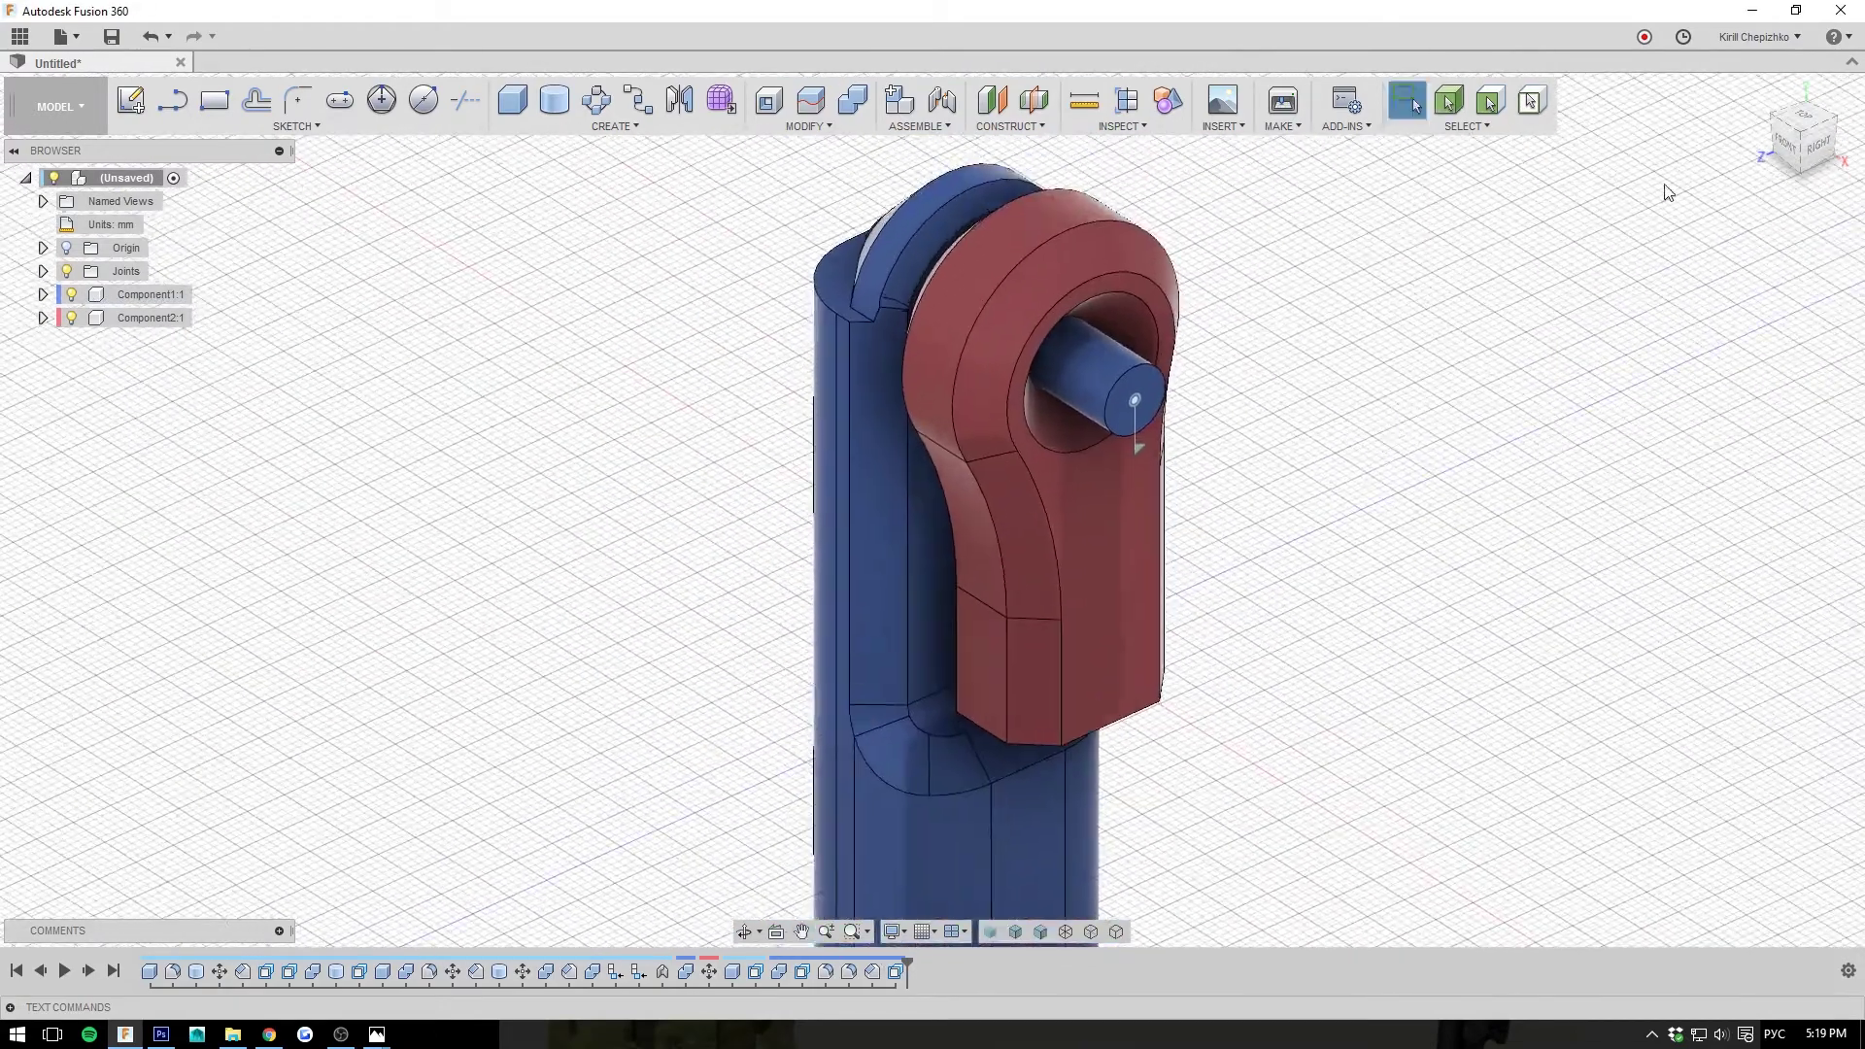
click(1802, 150)
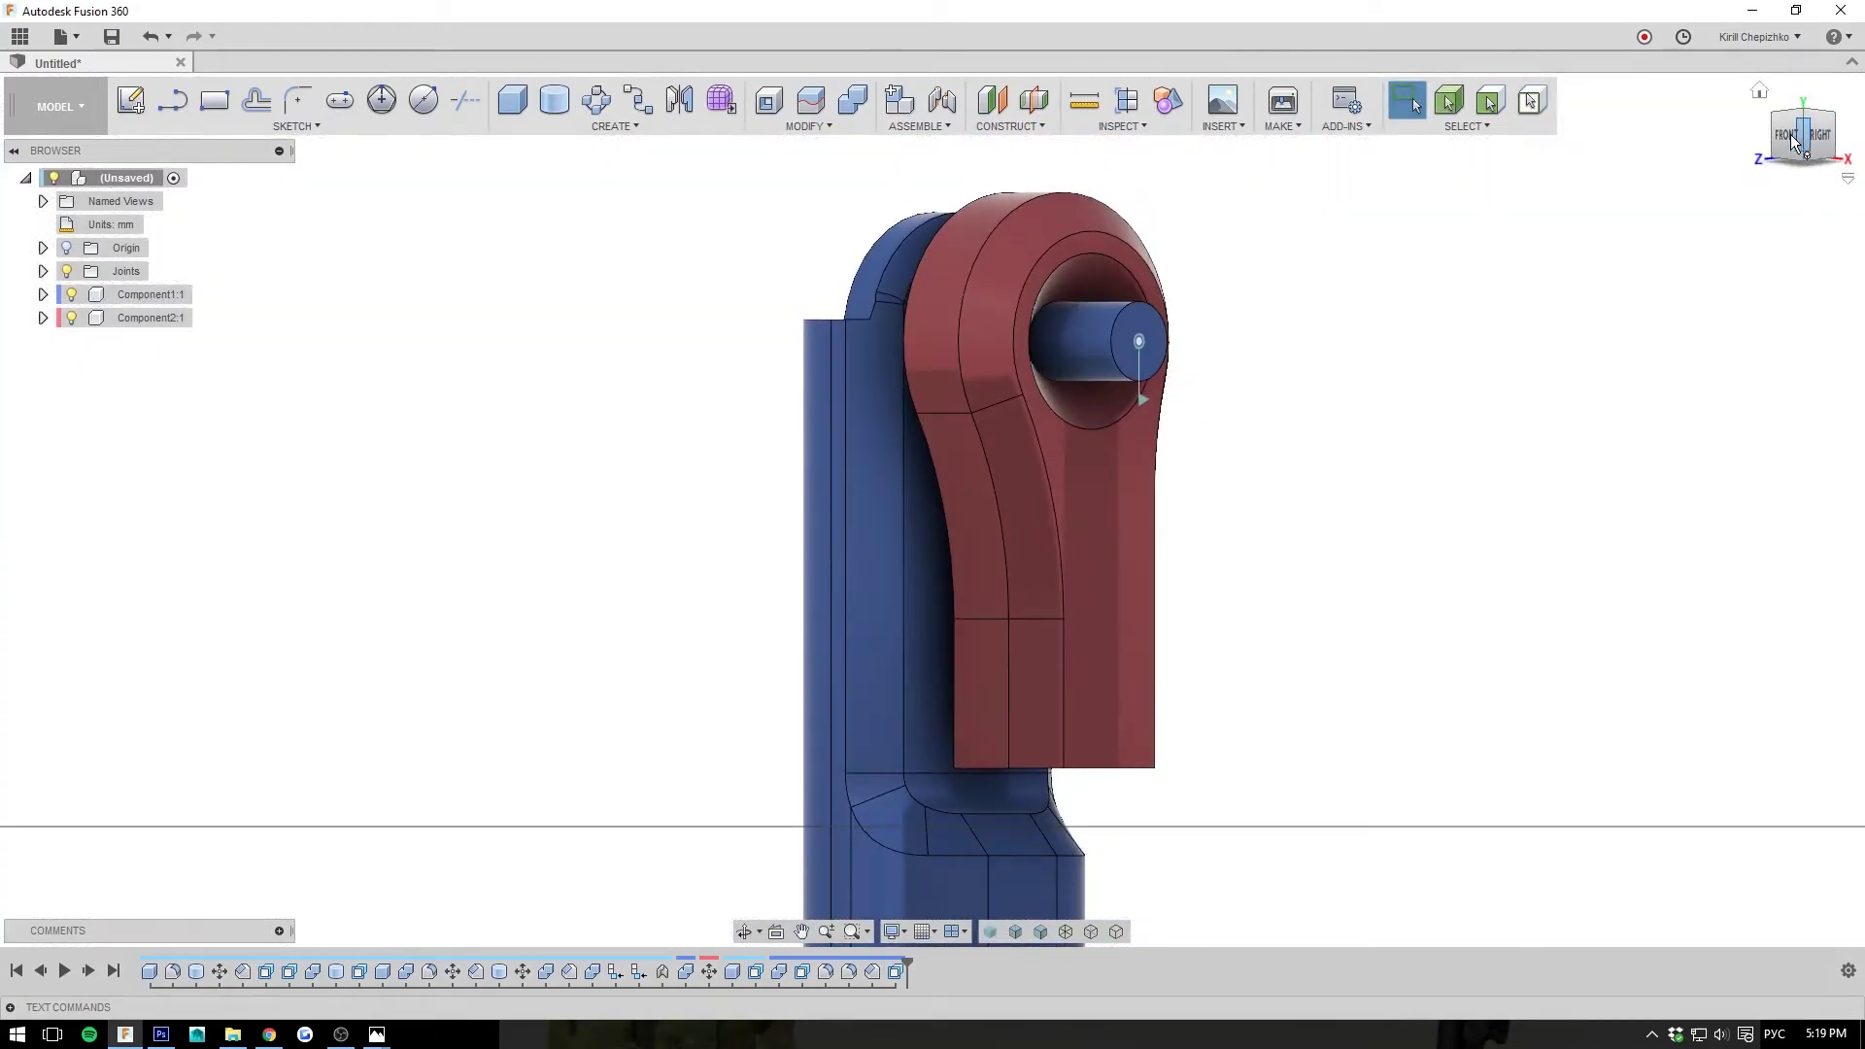
click(1792, 141)
shift+middle_drag(929, 507, 1323, 445)
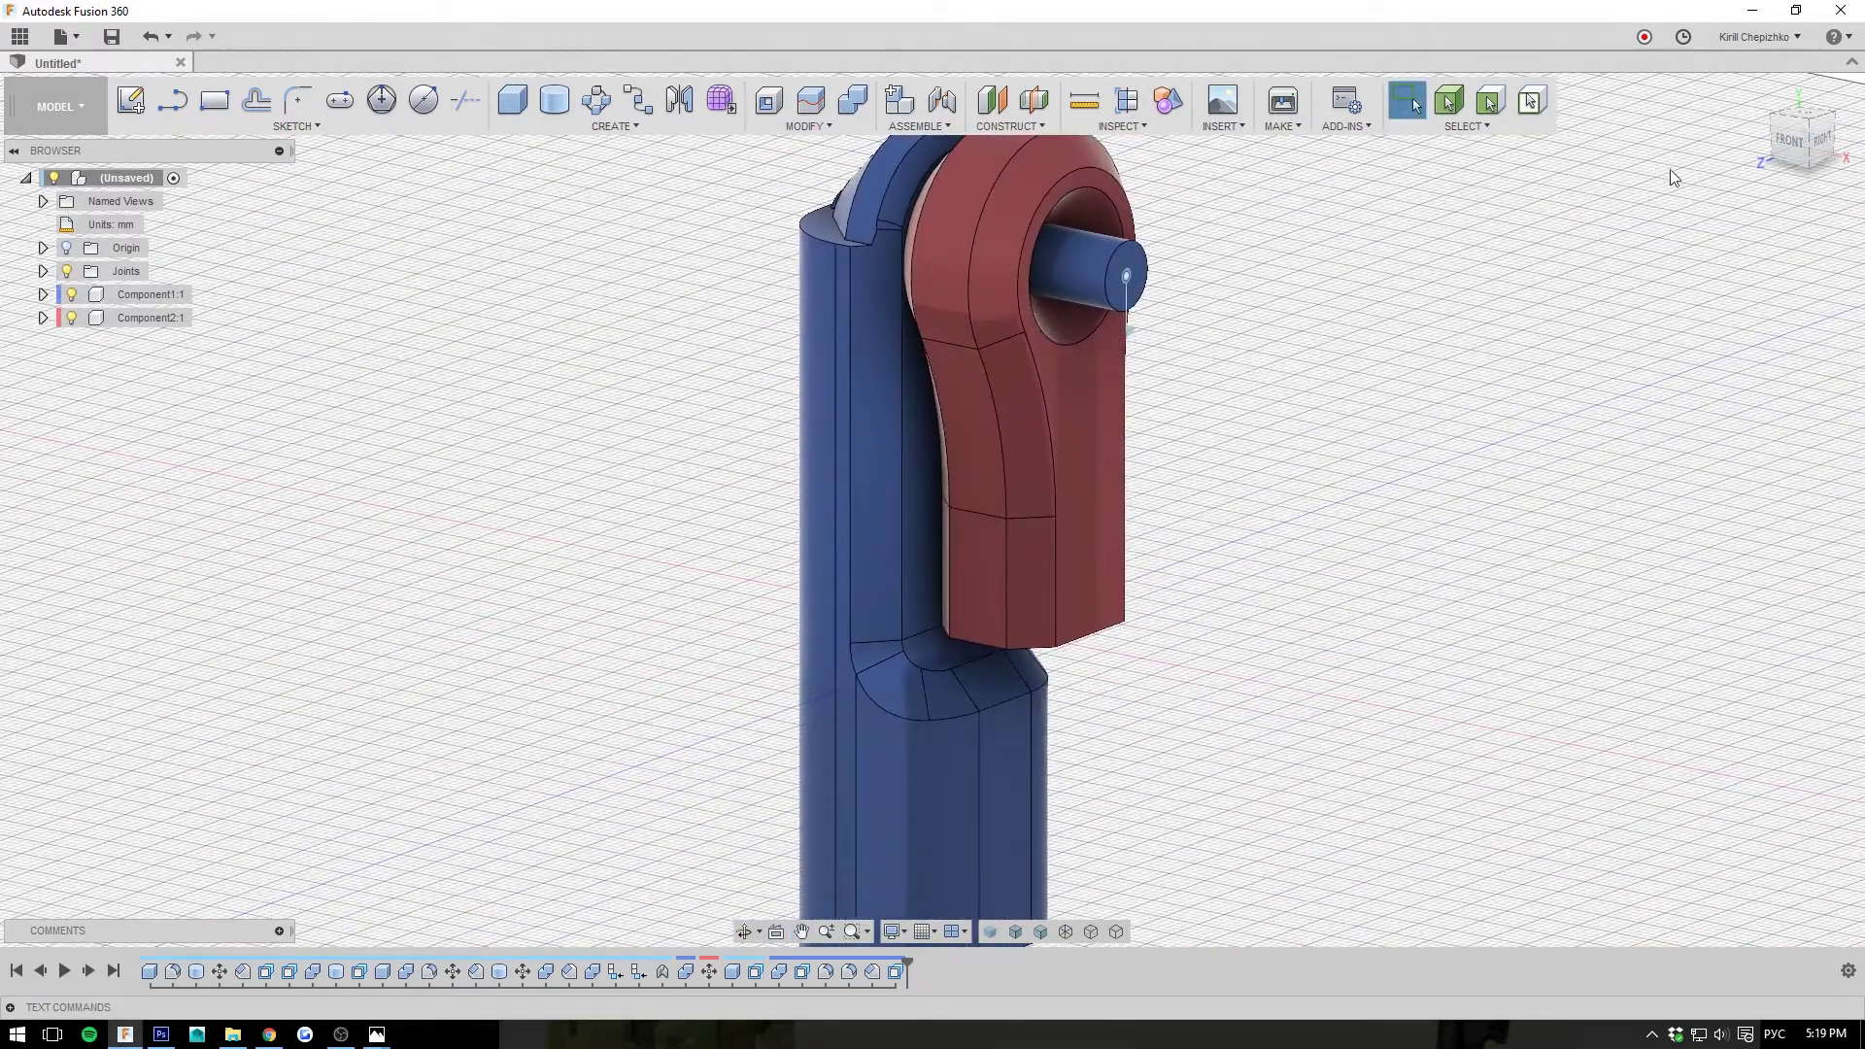
- Move the lever body sideways until it stands clear of the post and its pin
click(1819, 144)
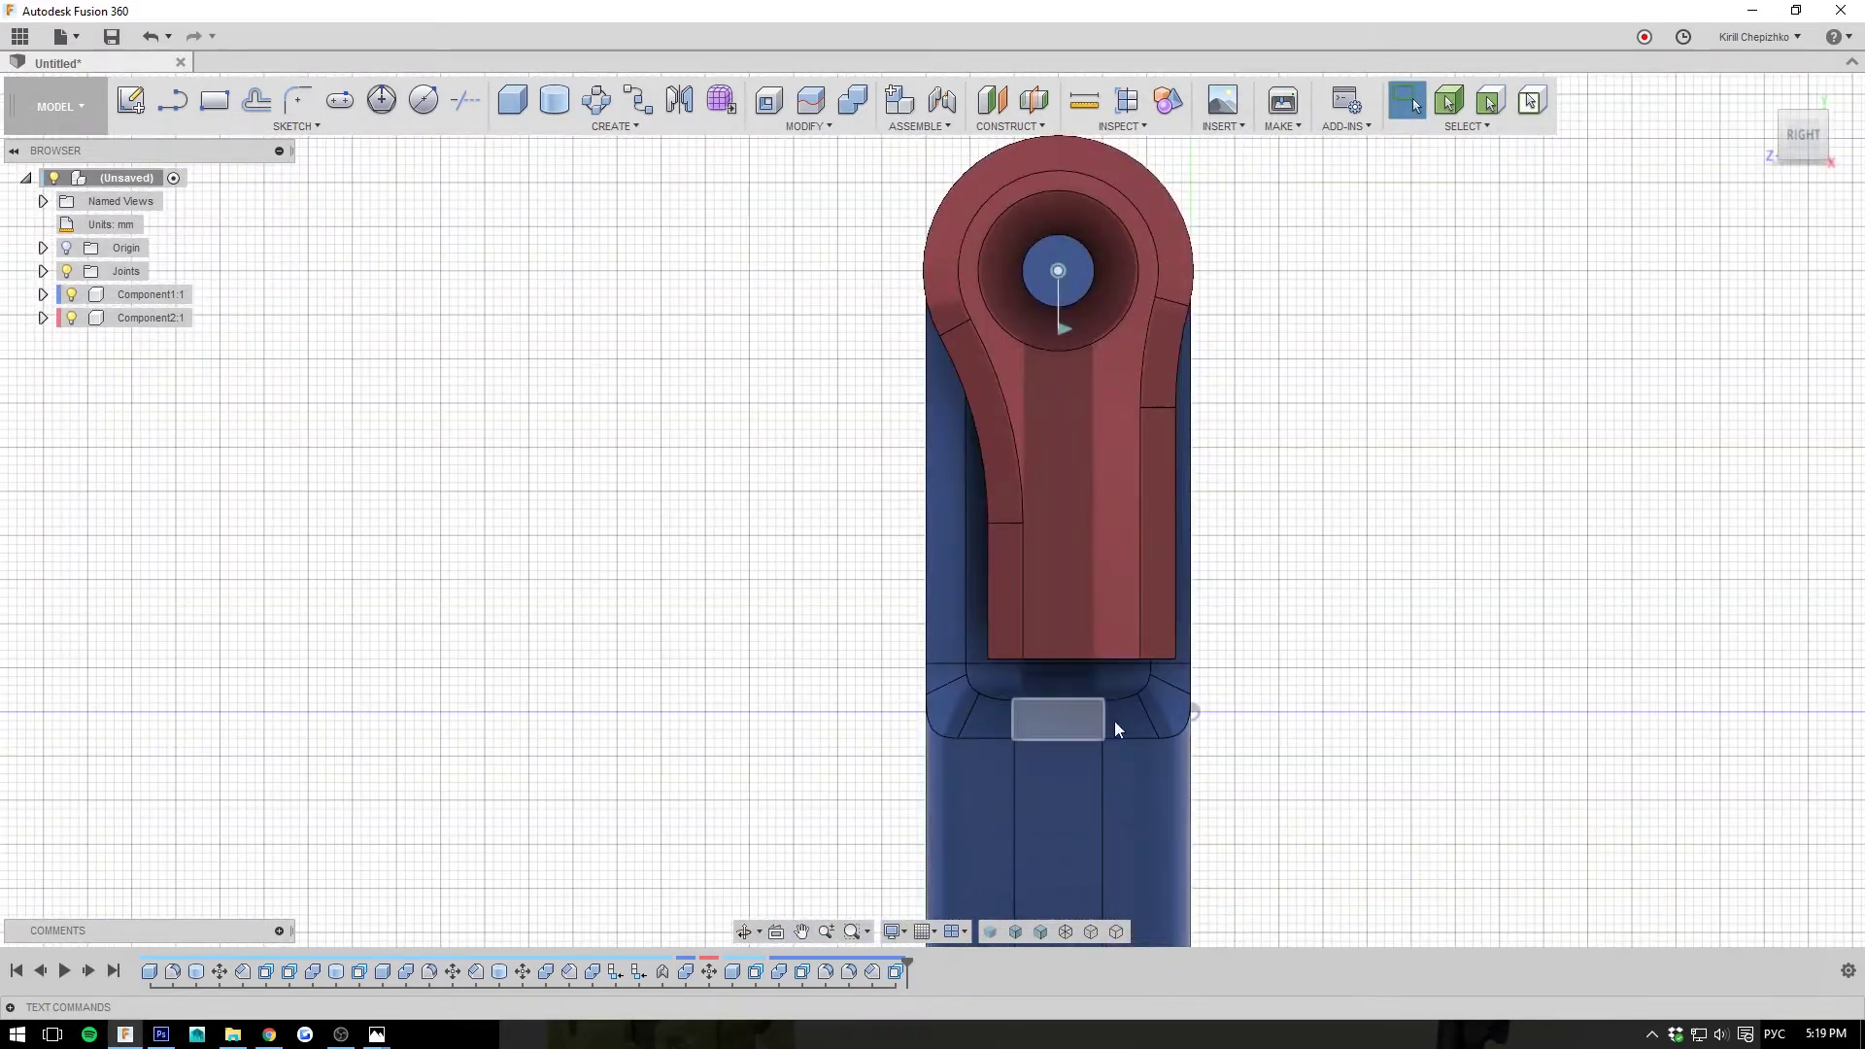
middle_drag(1402, 354, 1174, 397)
scroll(1174, 396, down, 2)
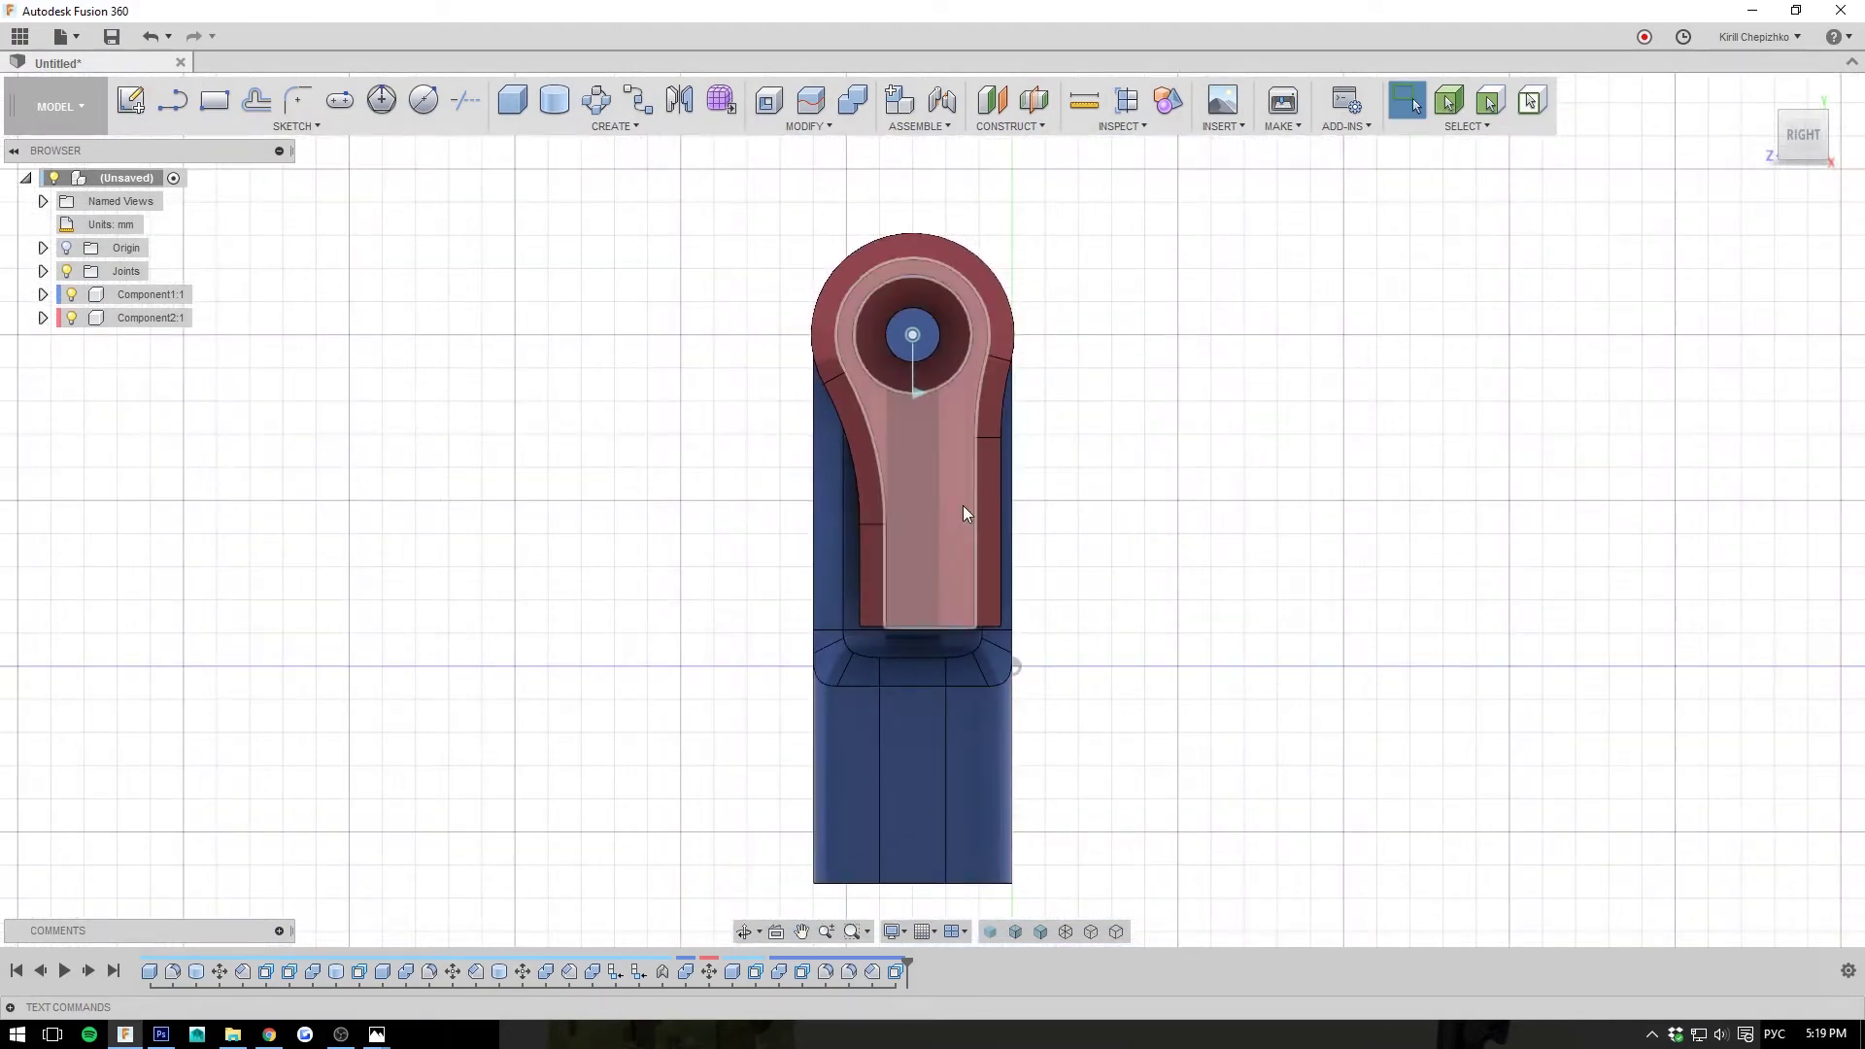
right_click(941, 509)
click(901, 531)
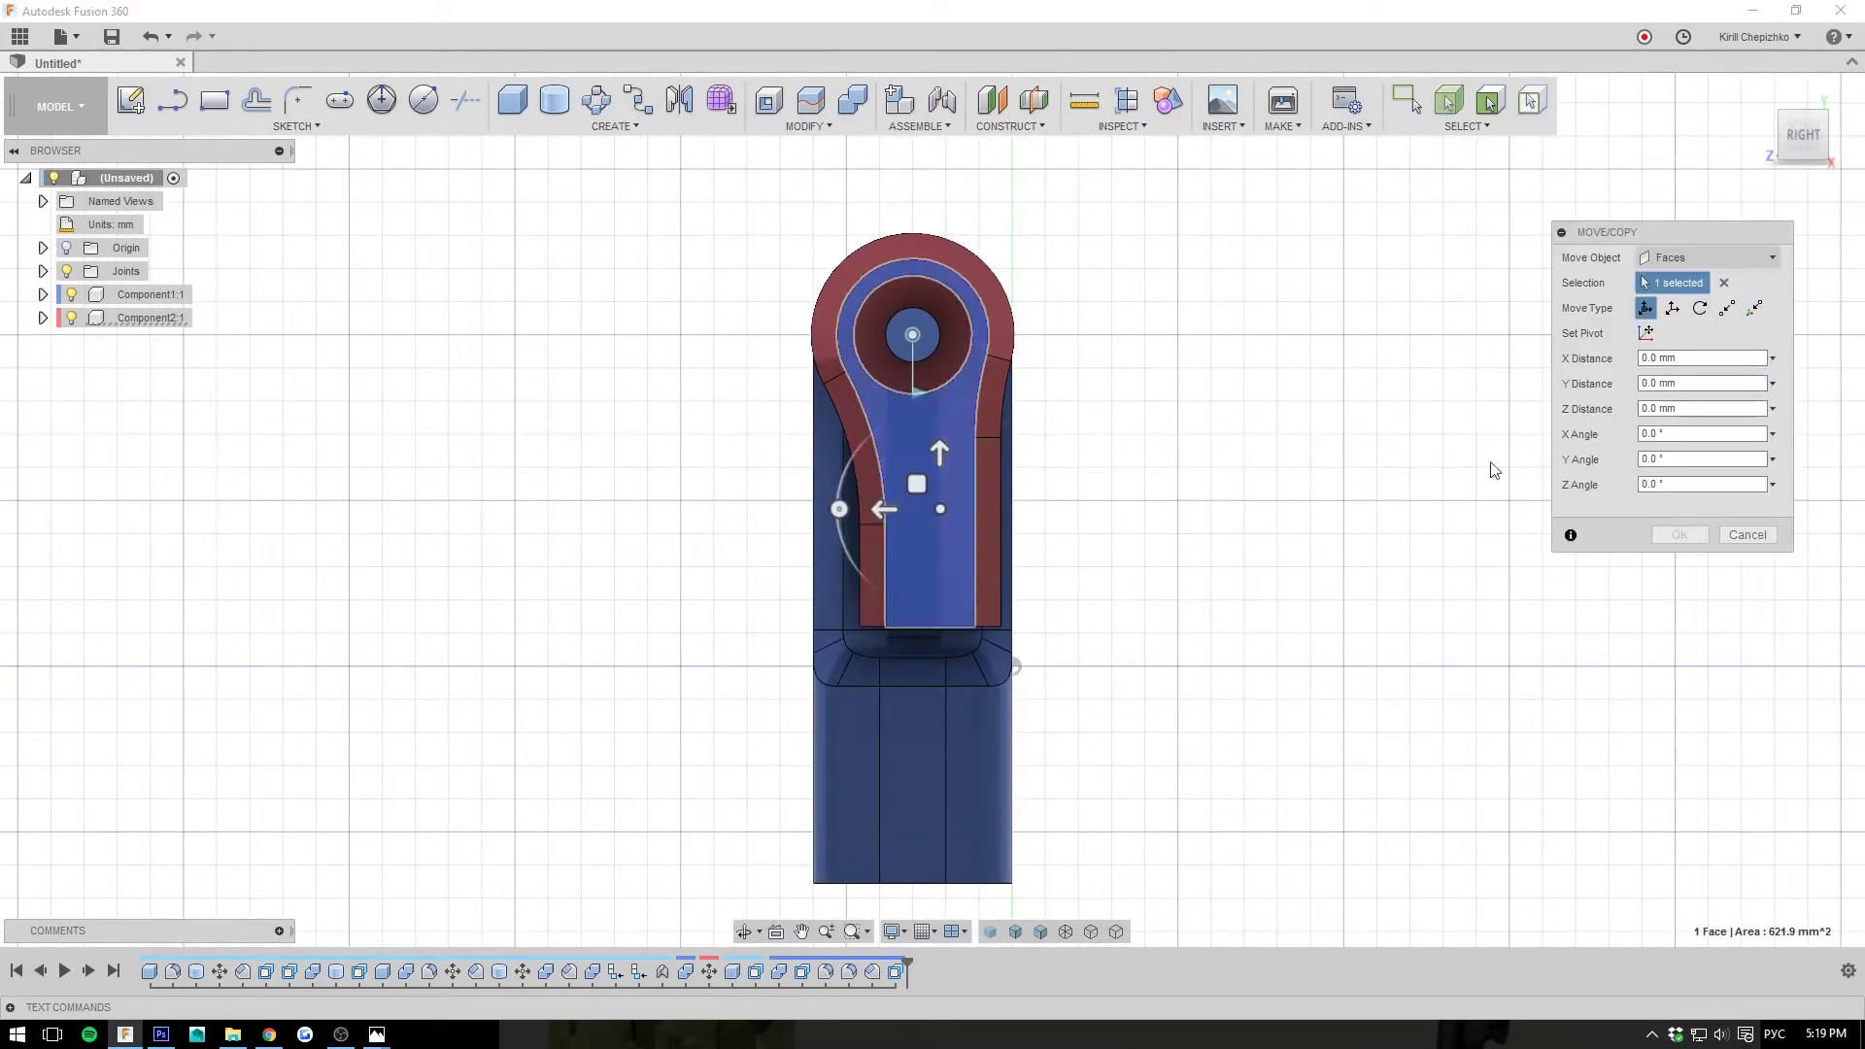
click(1653, 265)
click(1672, 329)
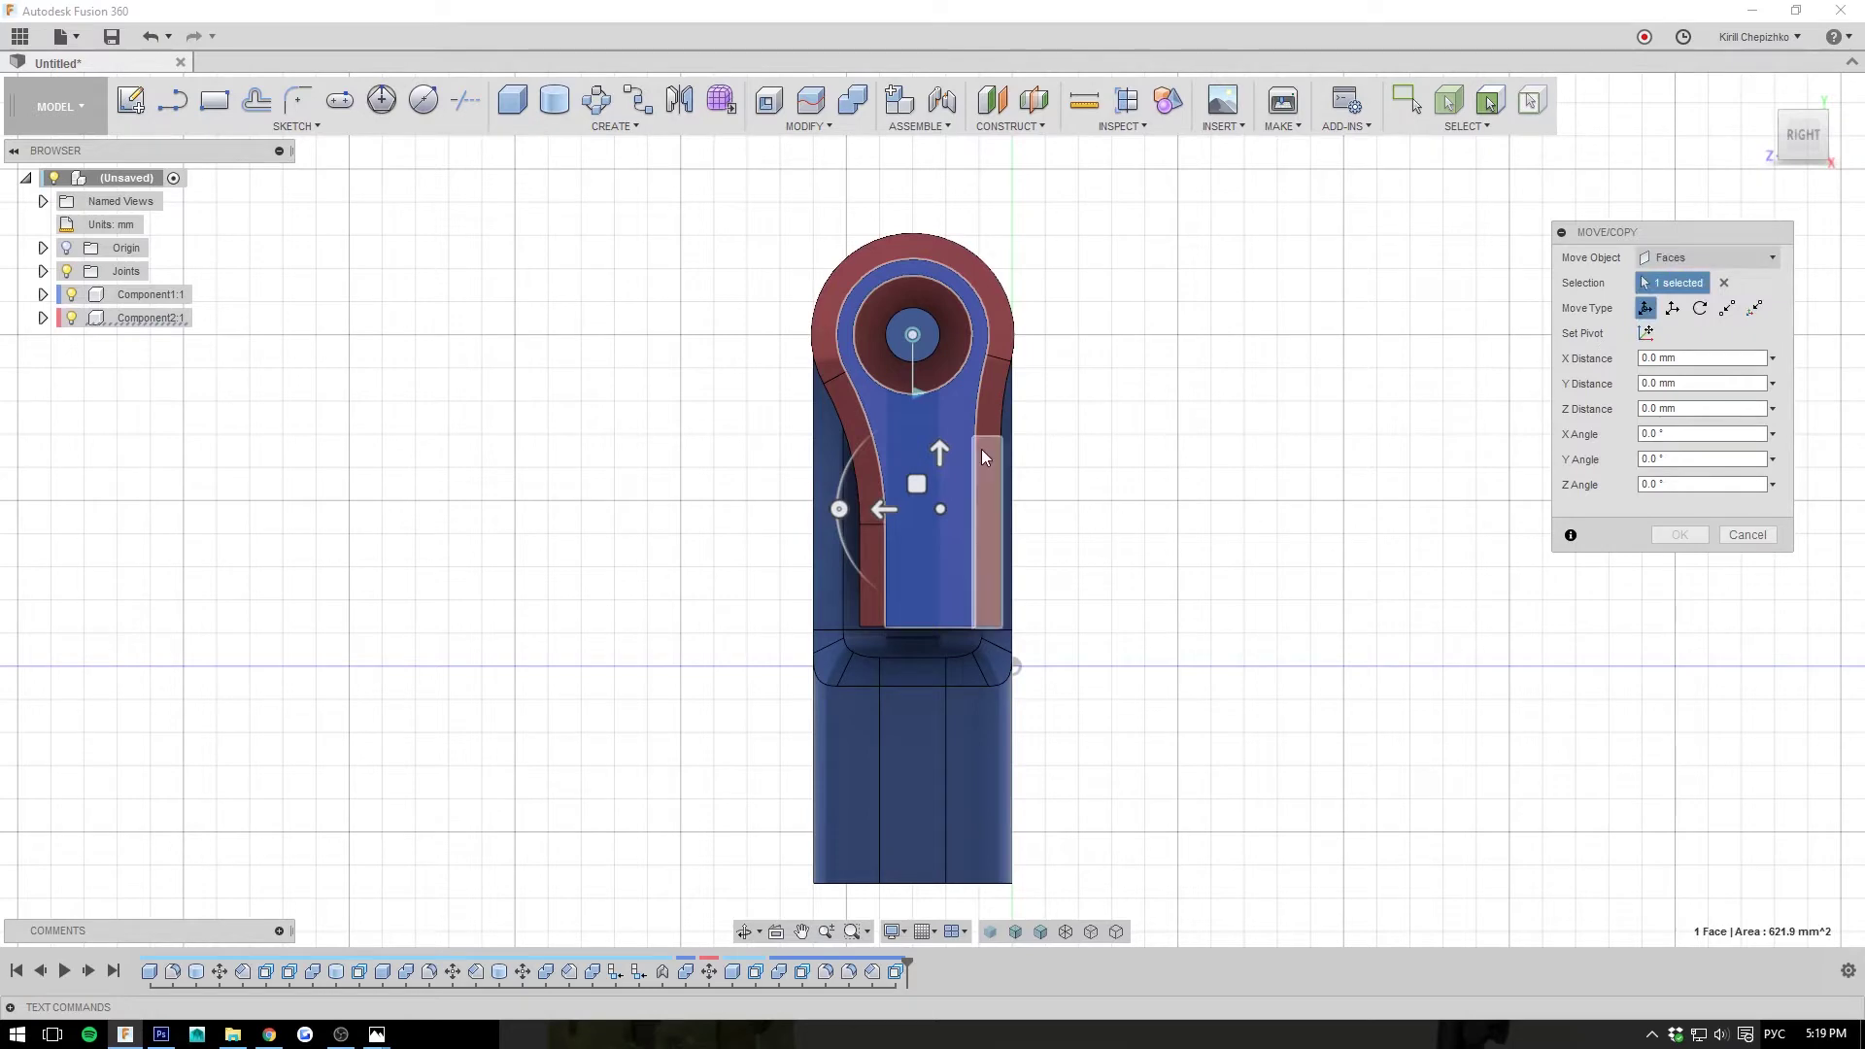
click(1652, 257)
click(1672, 278)
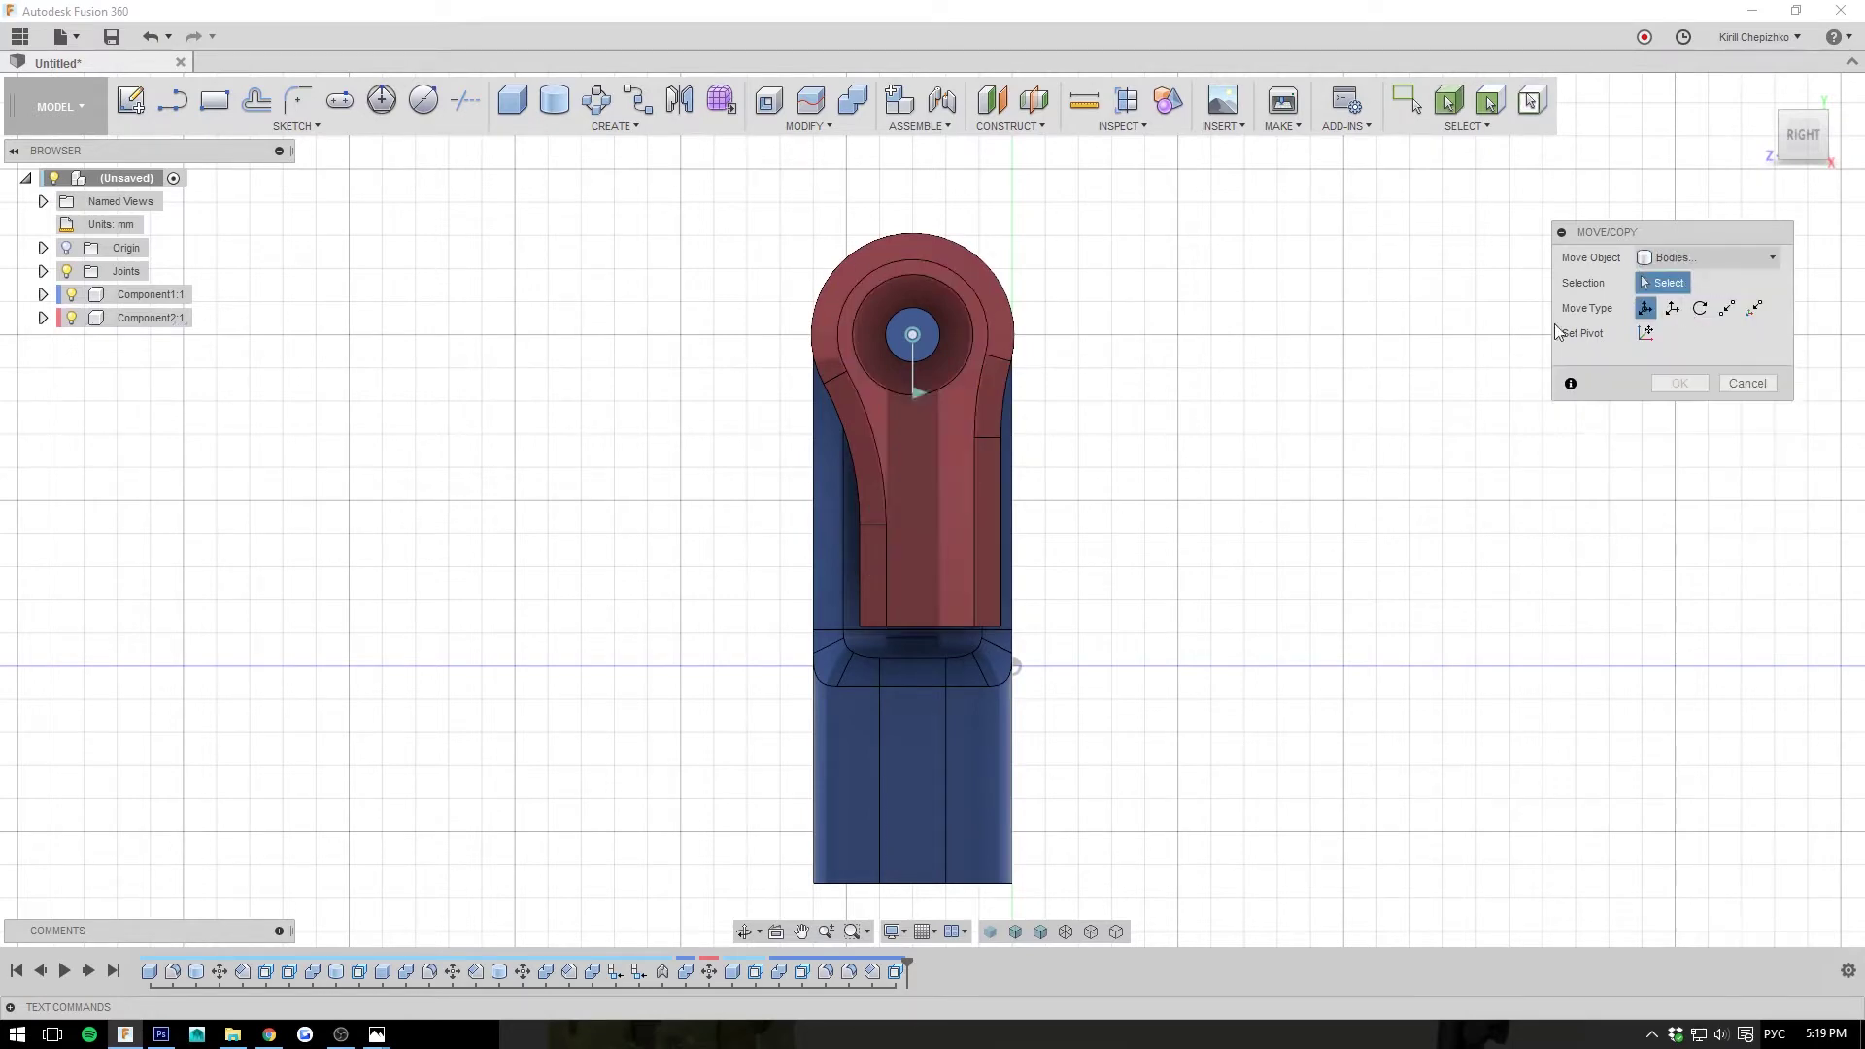
click(923, 497)
drag(854, 488, 1264, 489)
click(1685, 563)
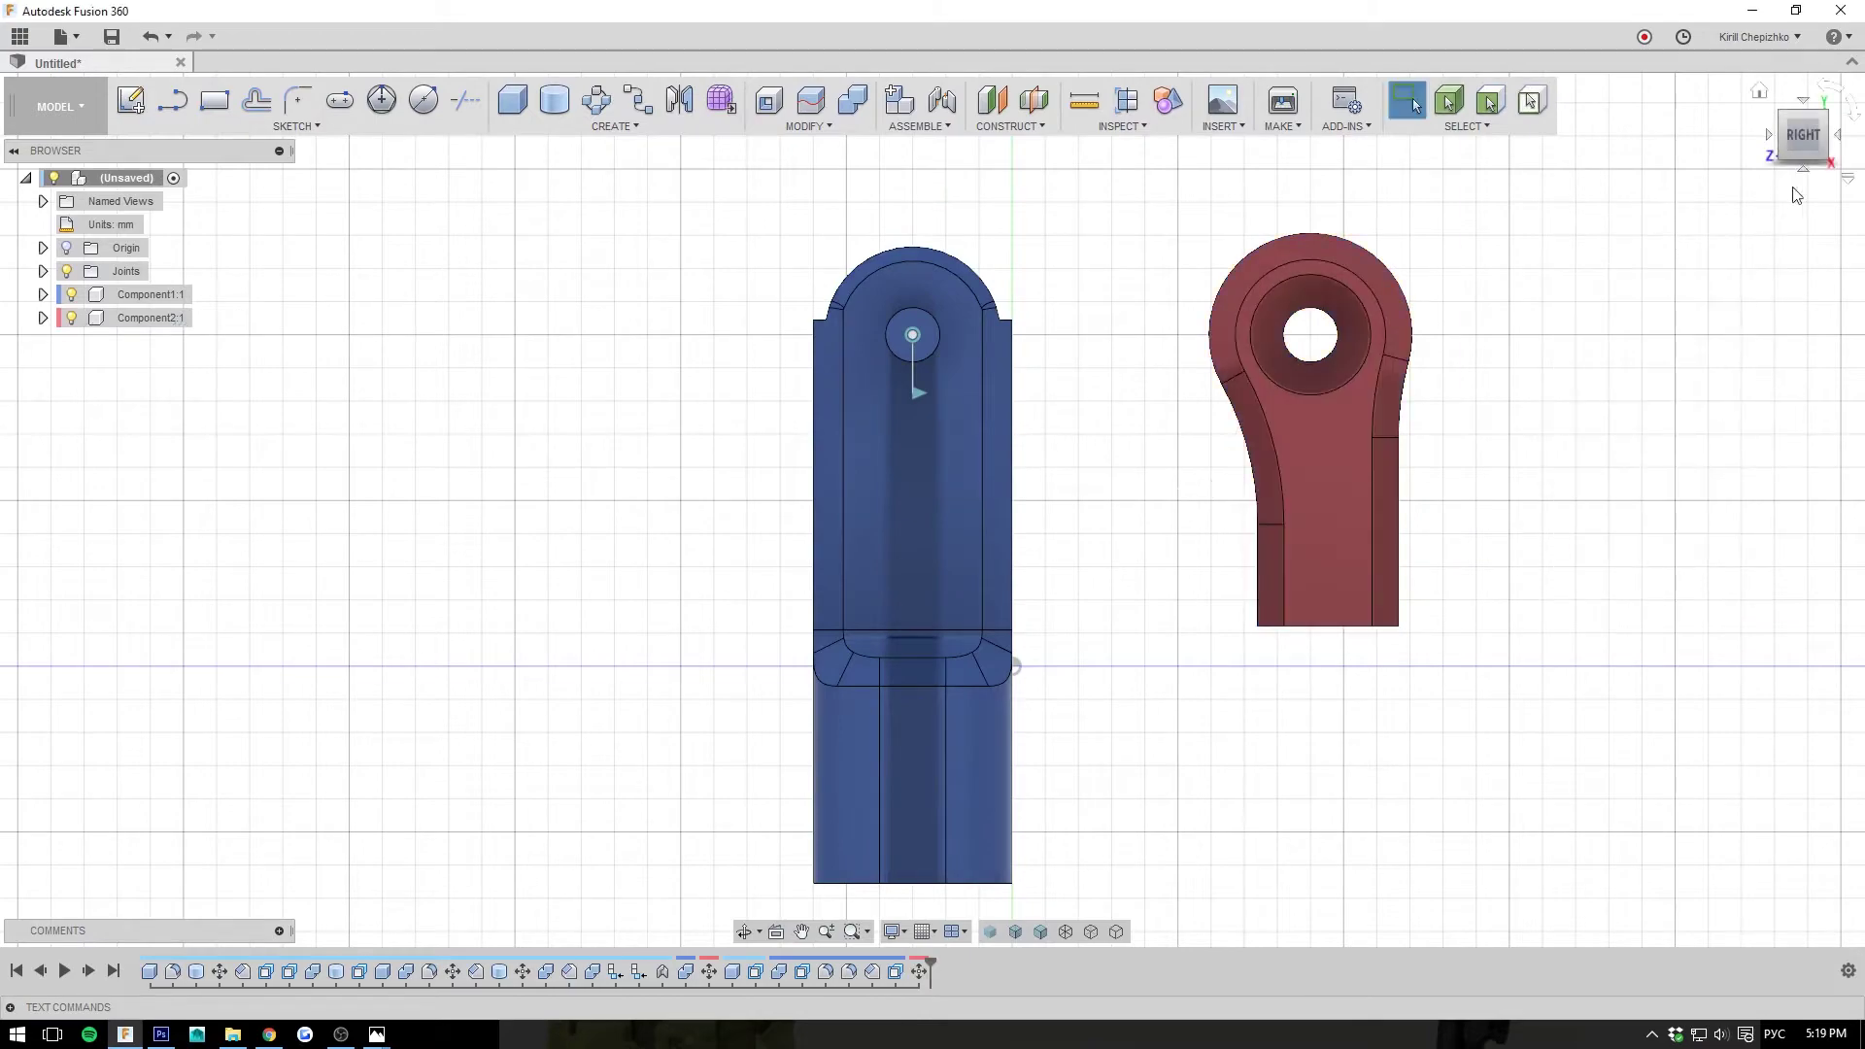
mouse_move(1822, 129)
mouse_down()
mouse_move(1862, 185)
mouse_move(1863, 233)
mouse_up()
shift+middle_drag(1315, 583, 1430, 654)
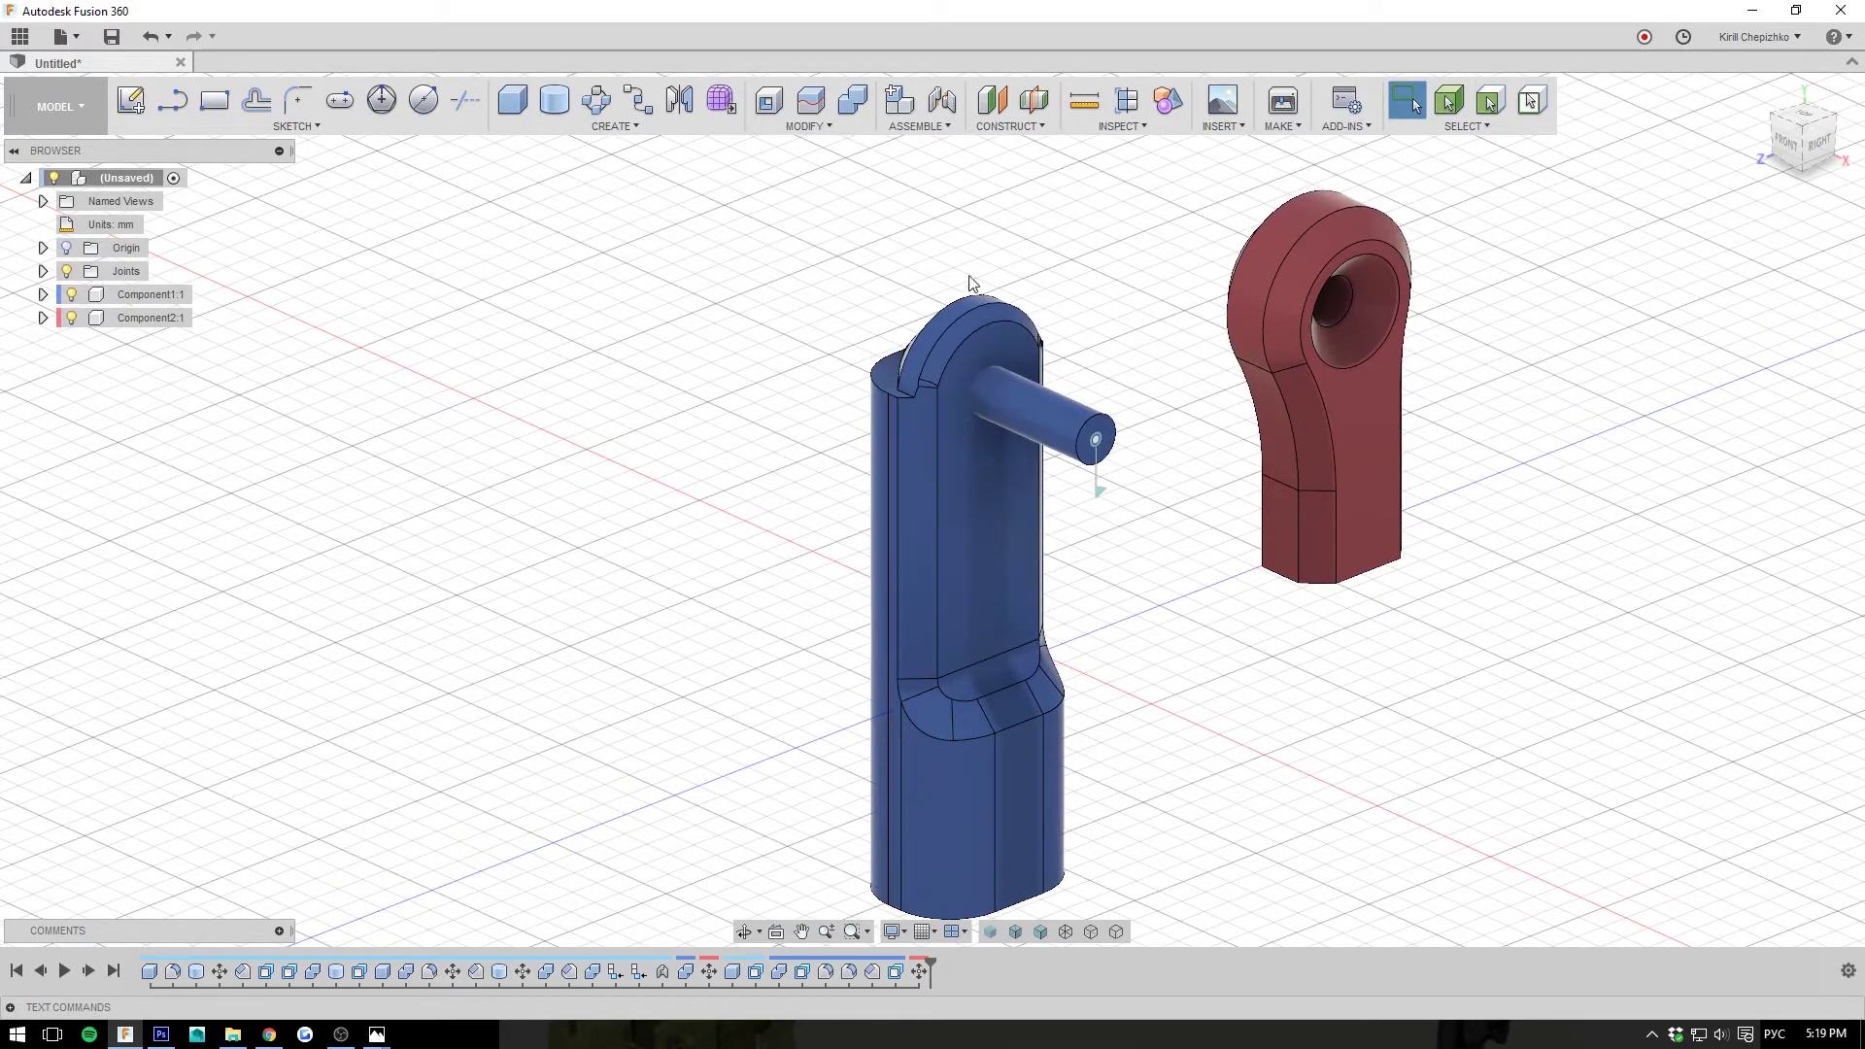
click(918, 126)
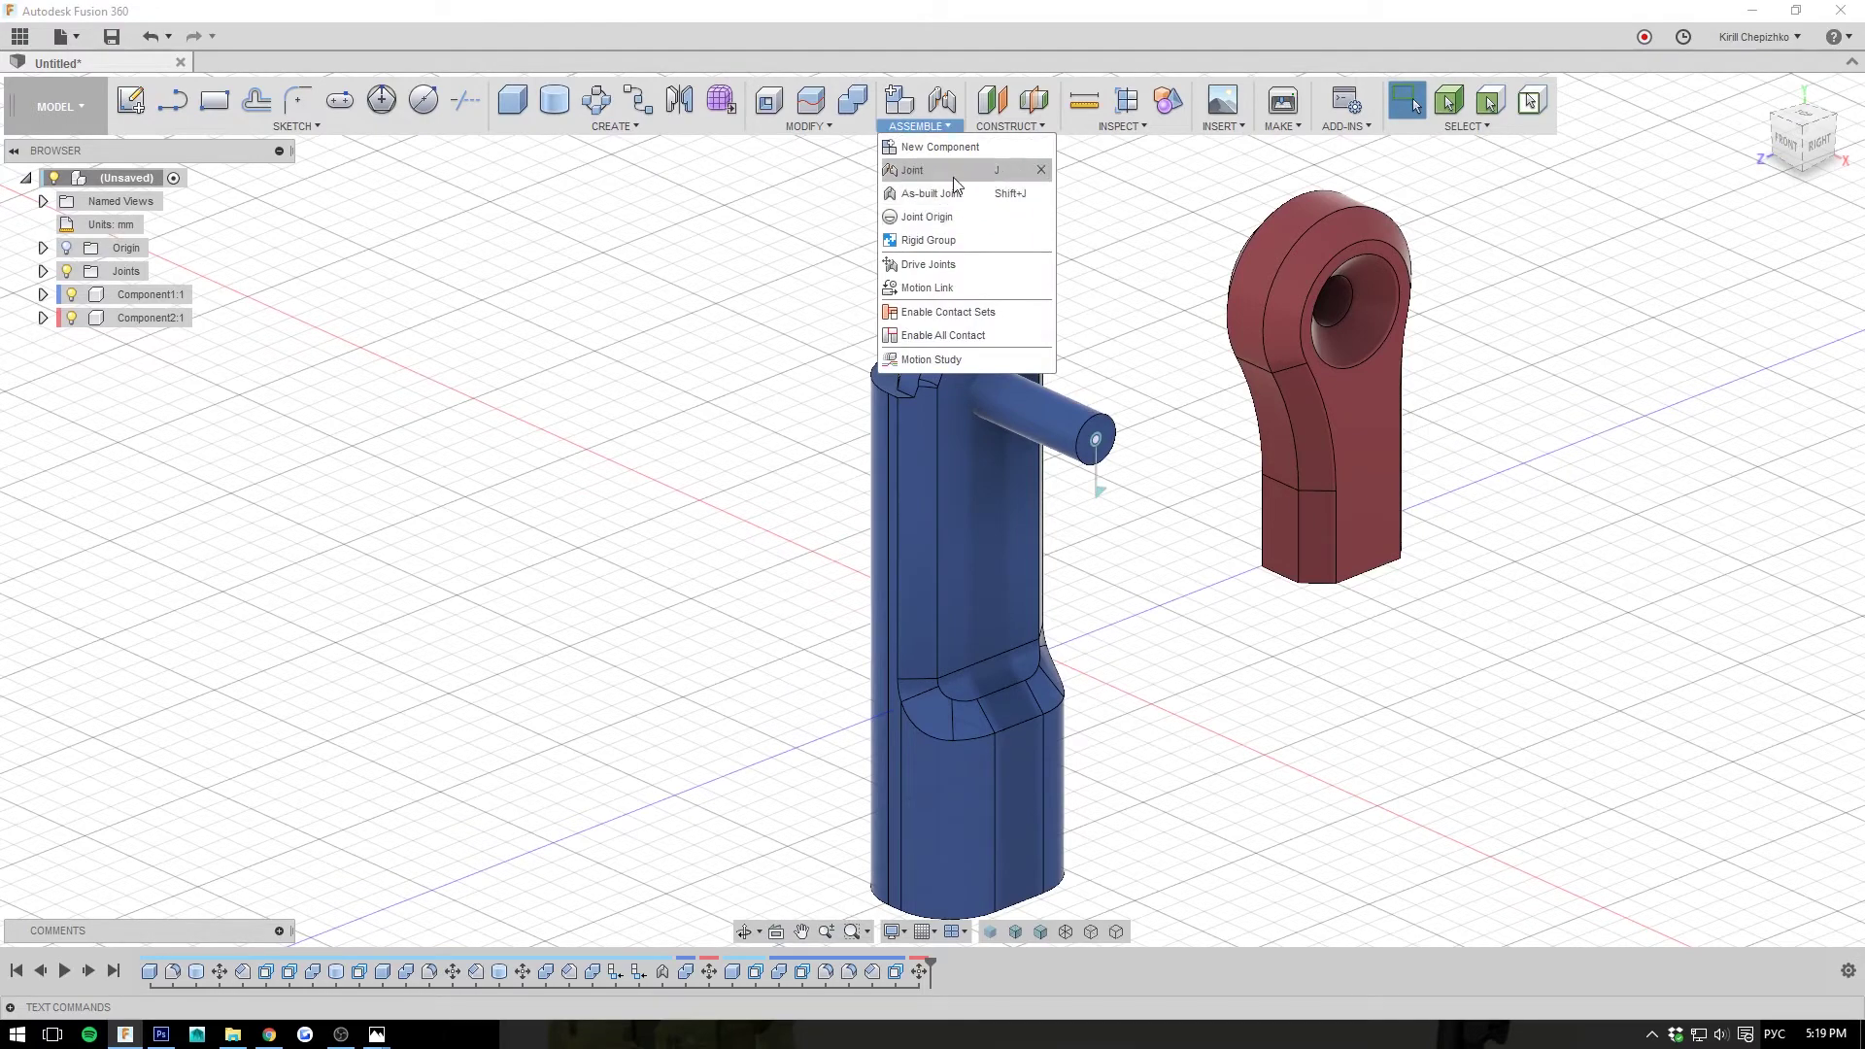
click(953, 177)
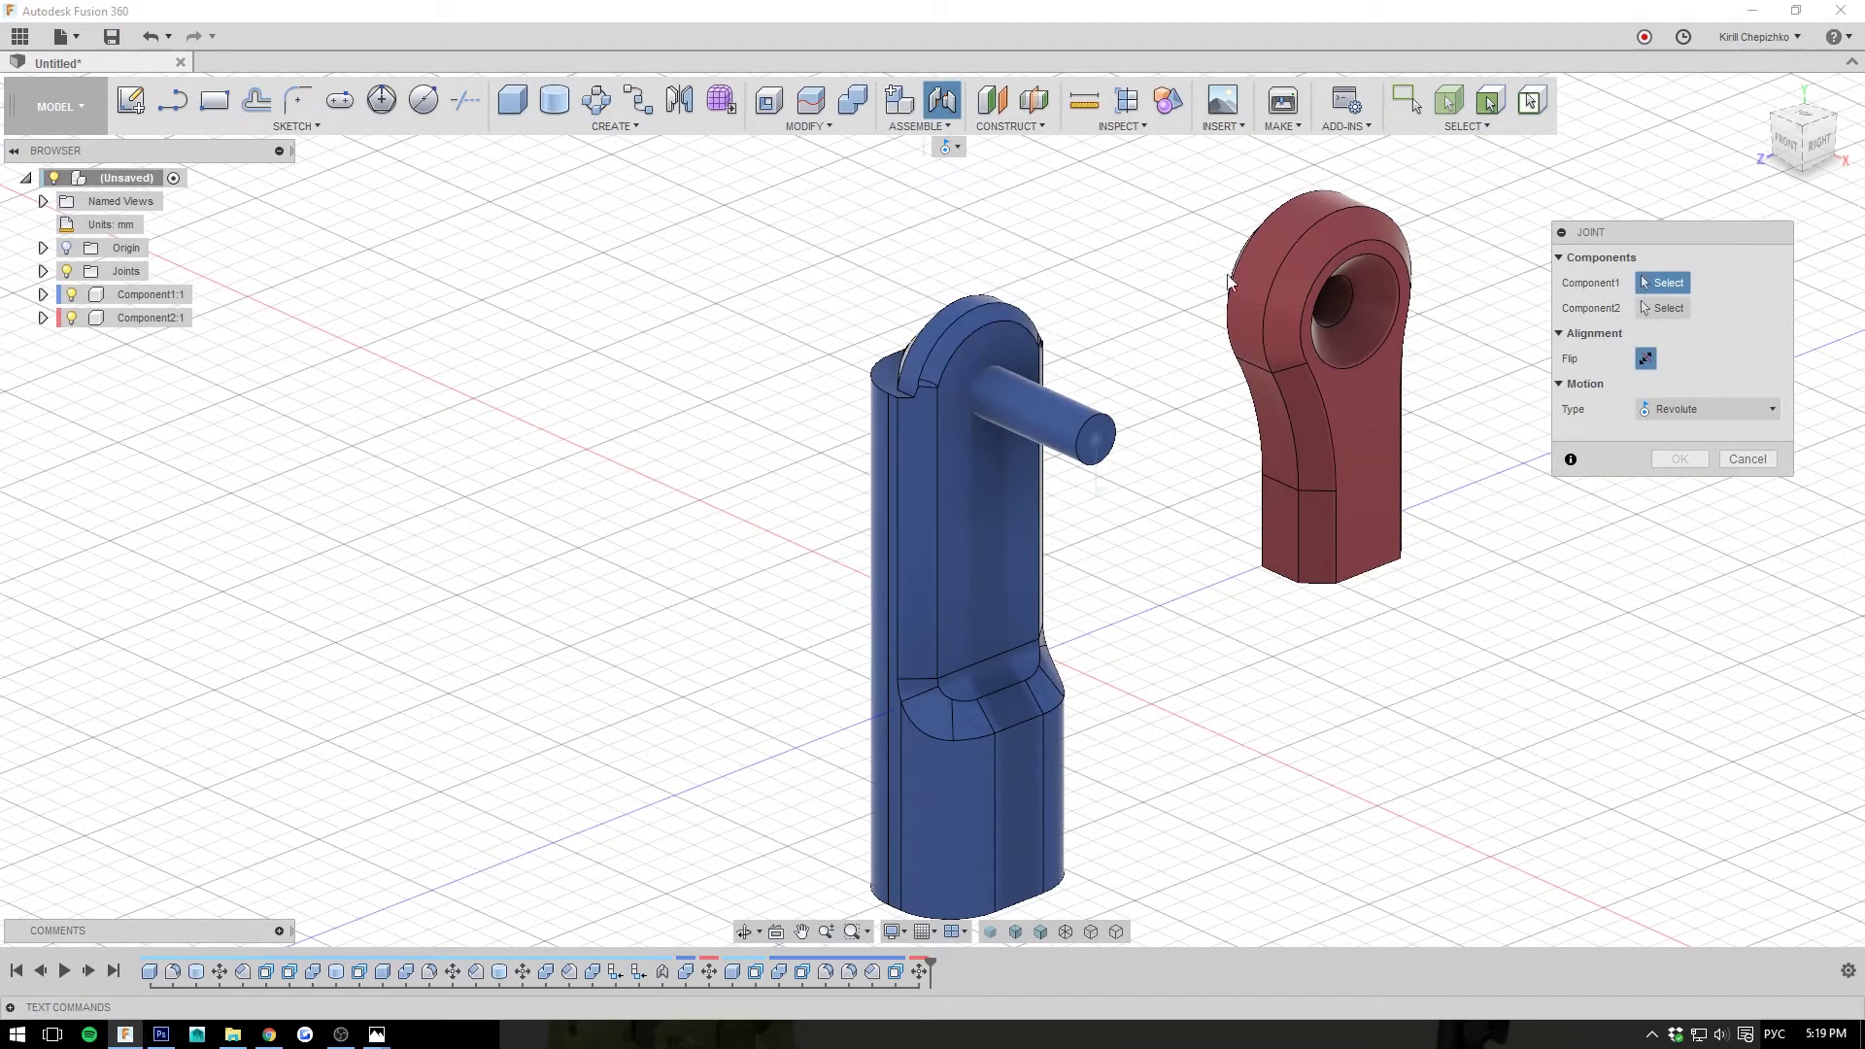
click(1104, 440)
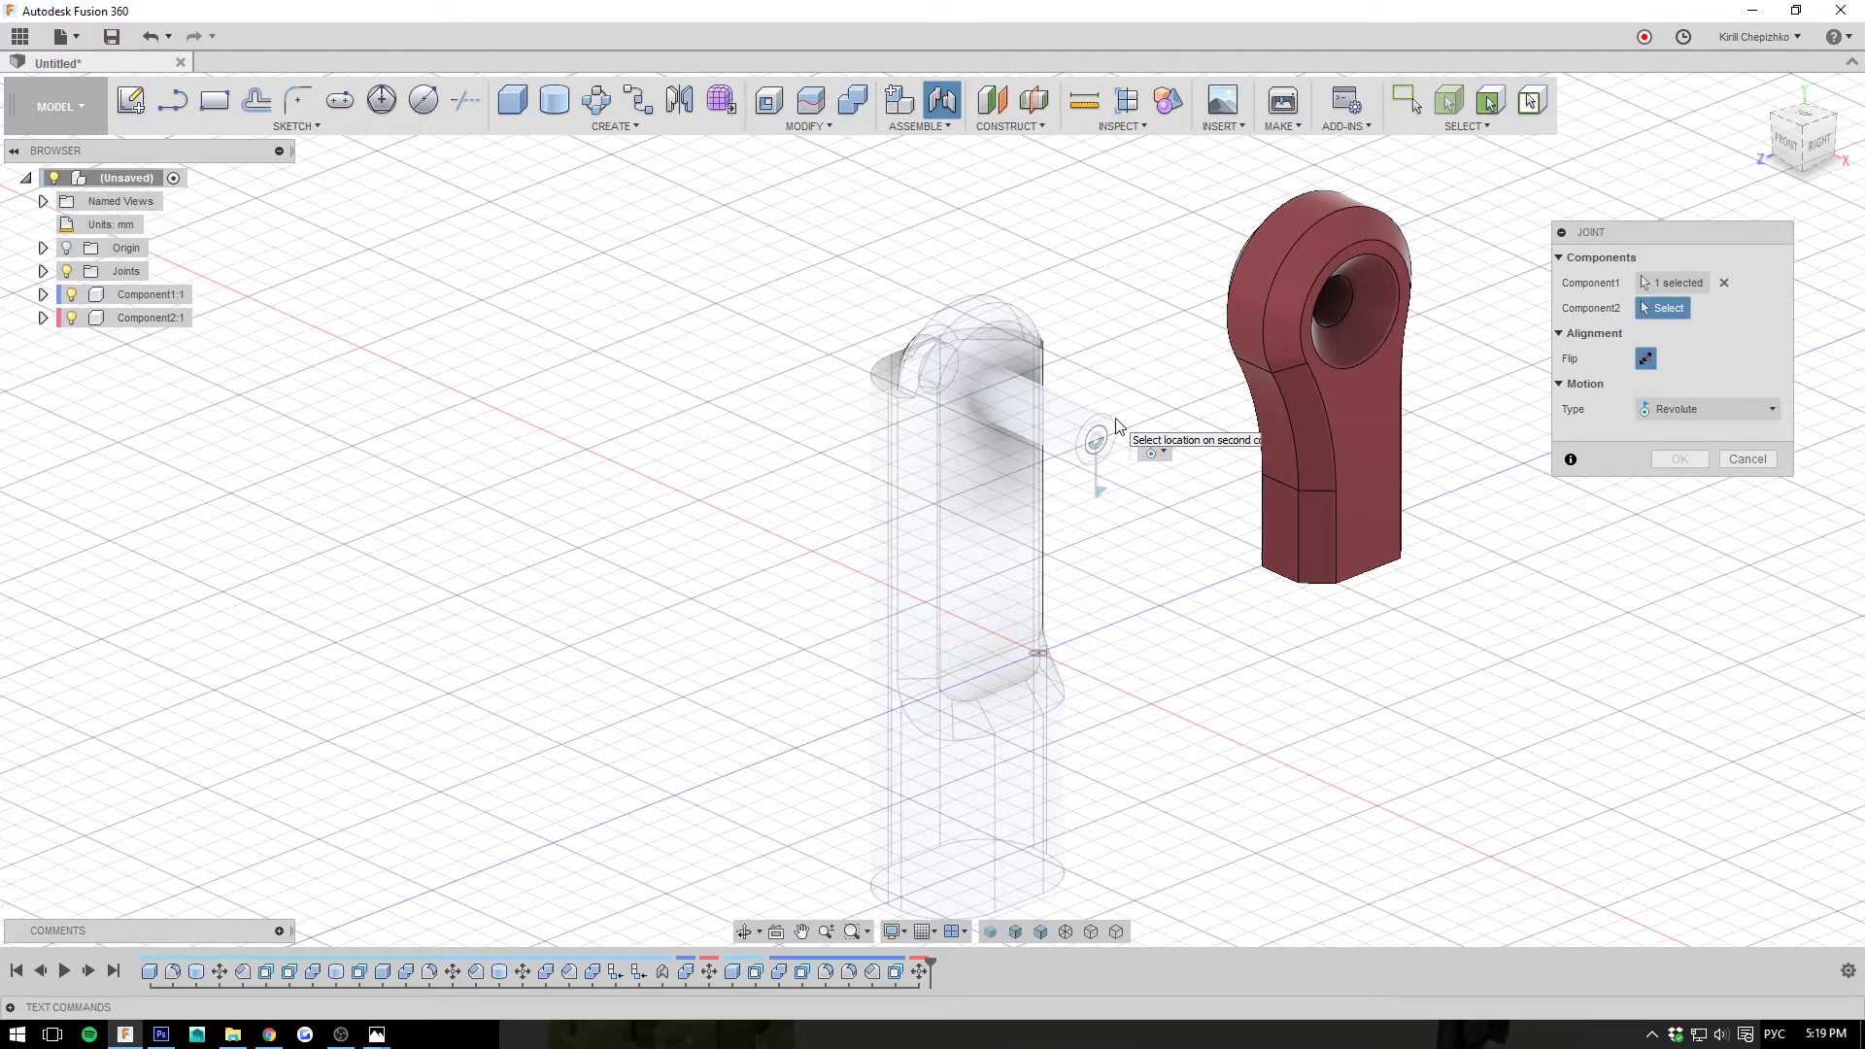
click(1333, 307)
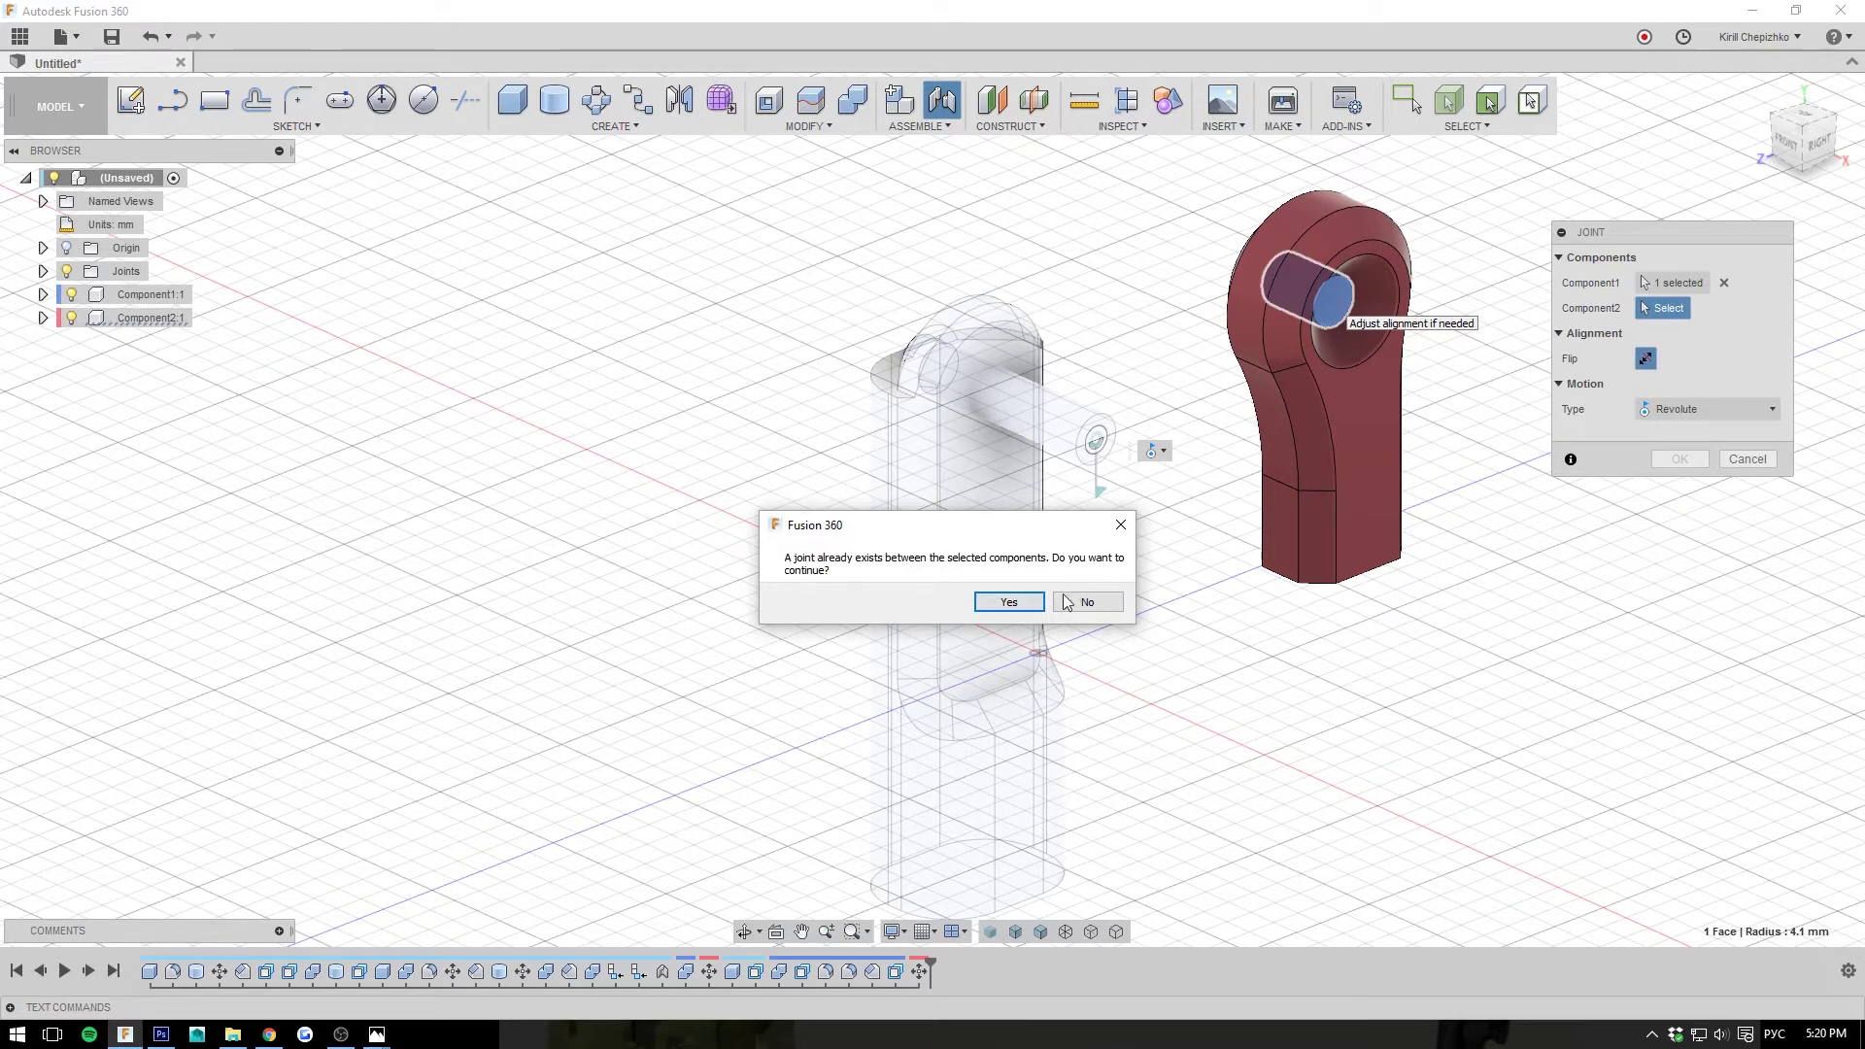
click(1009, 602)
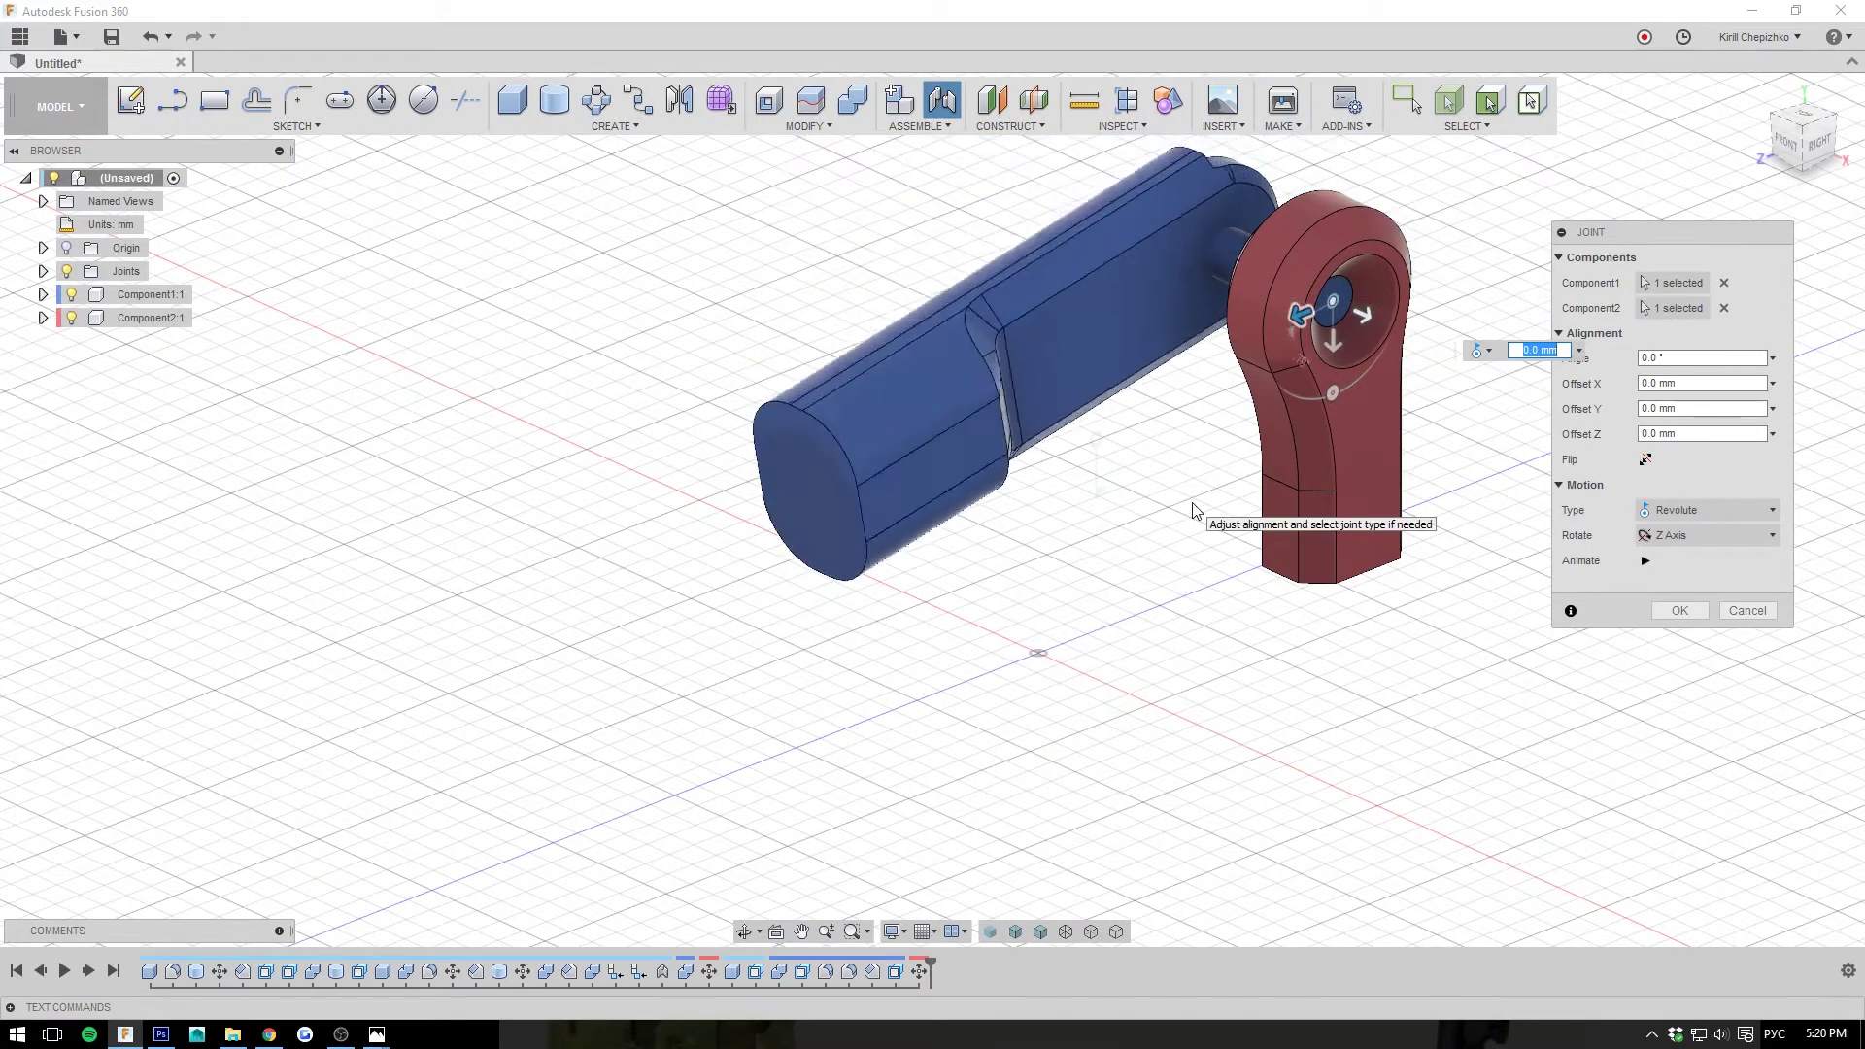
middle_drag(1192, 504, 927, 587)
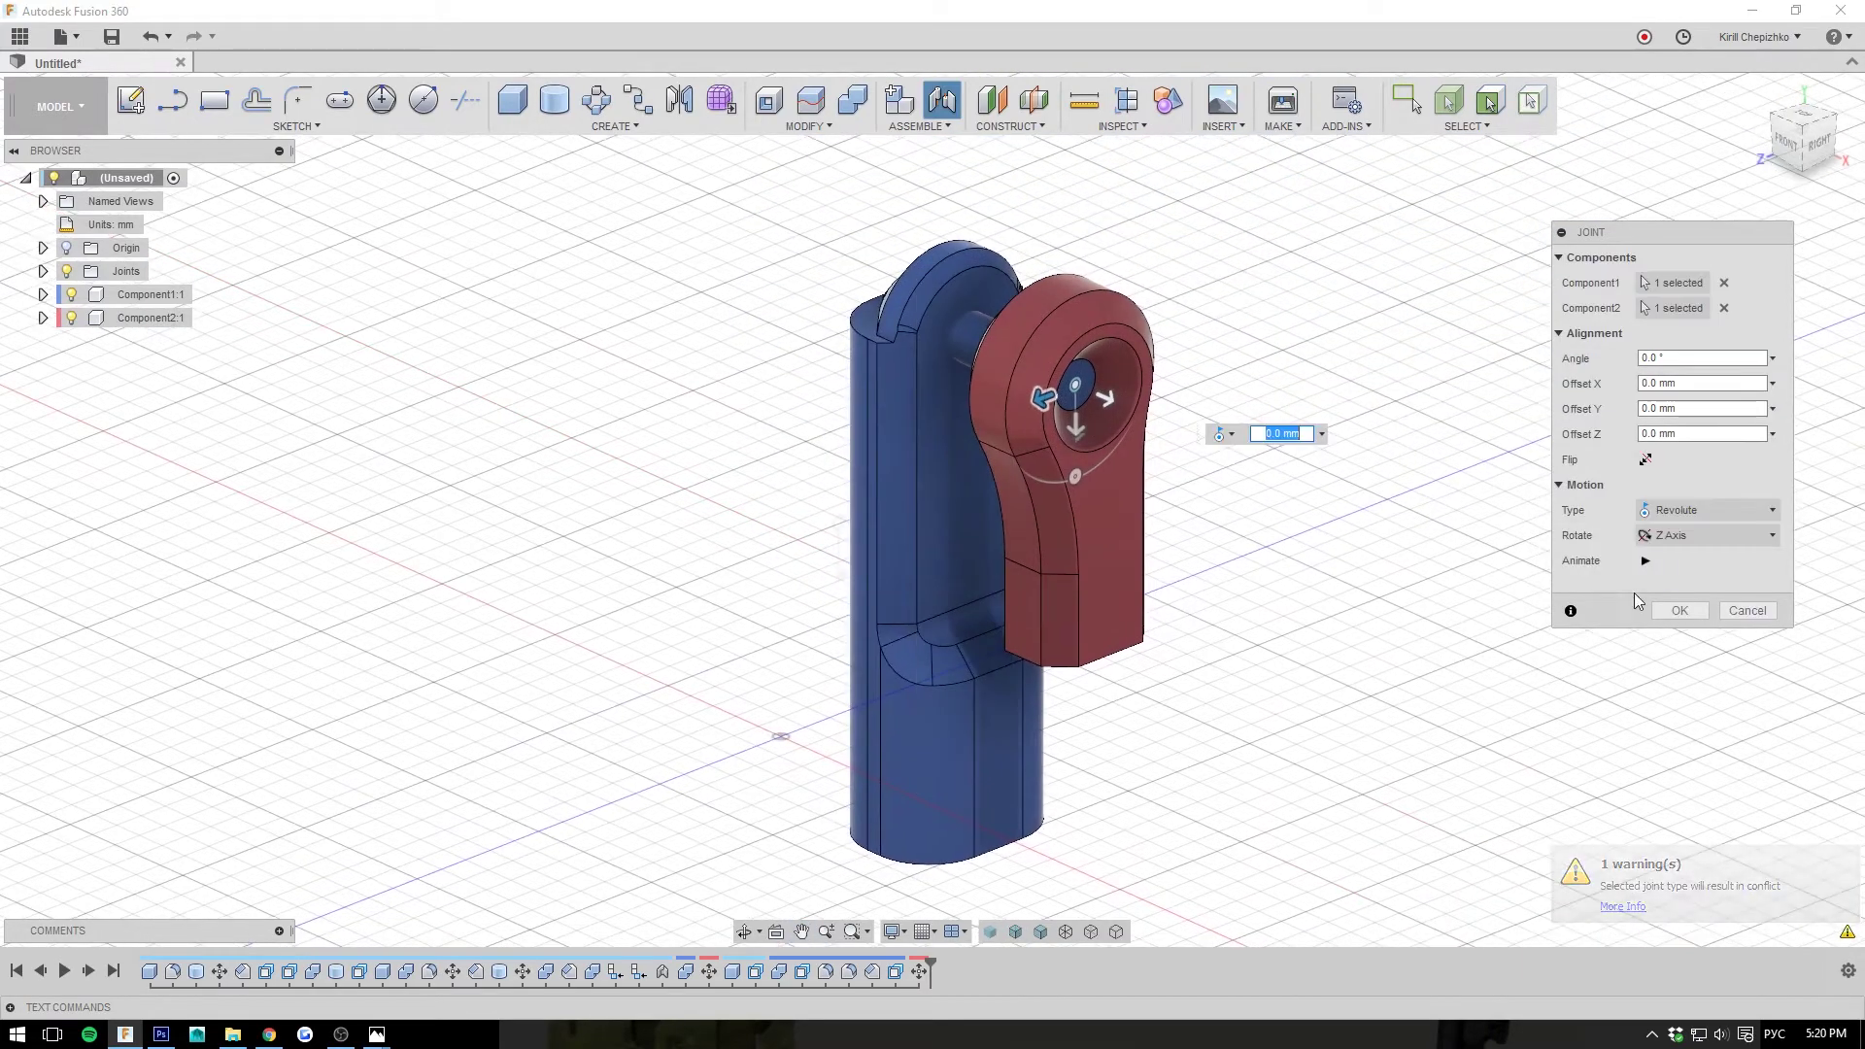
click(1746, 610)
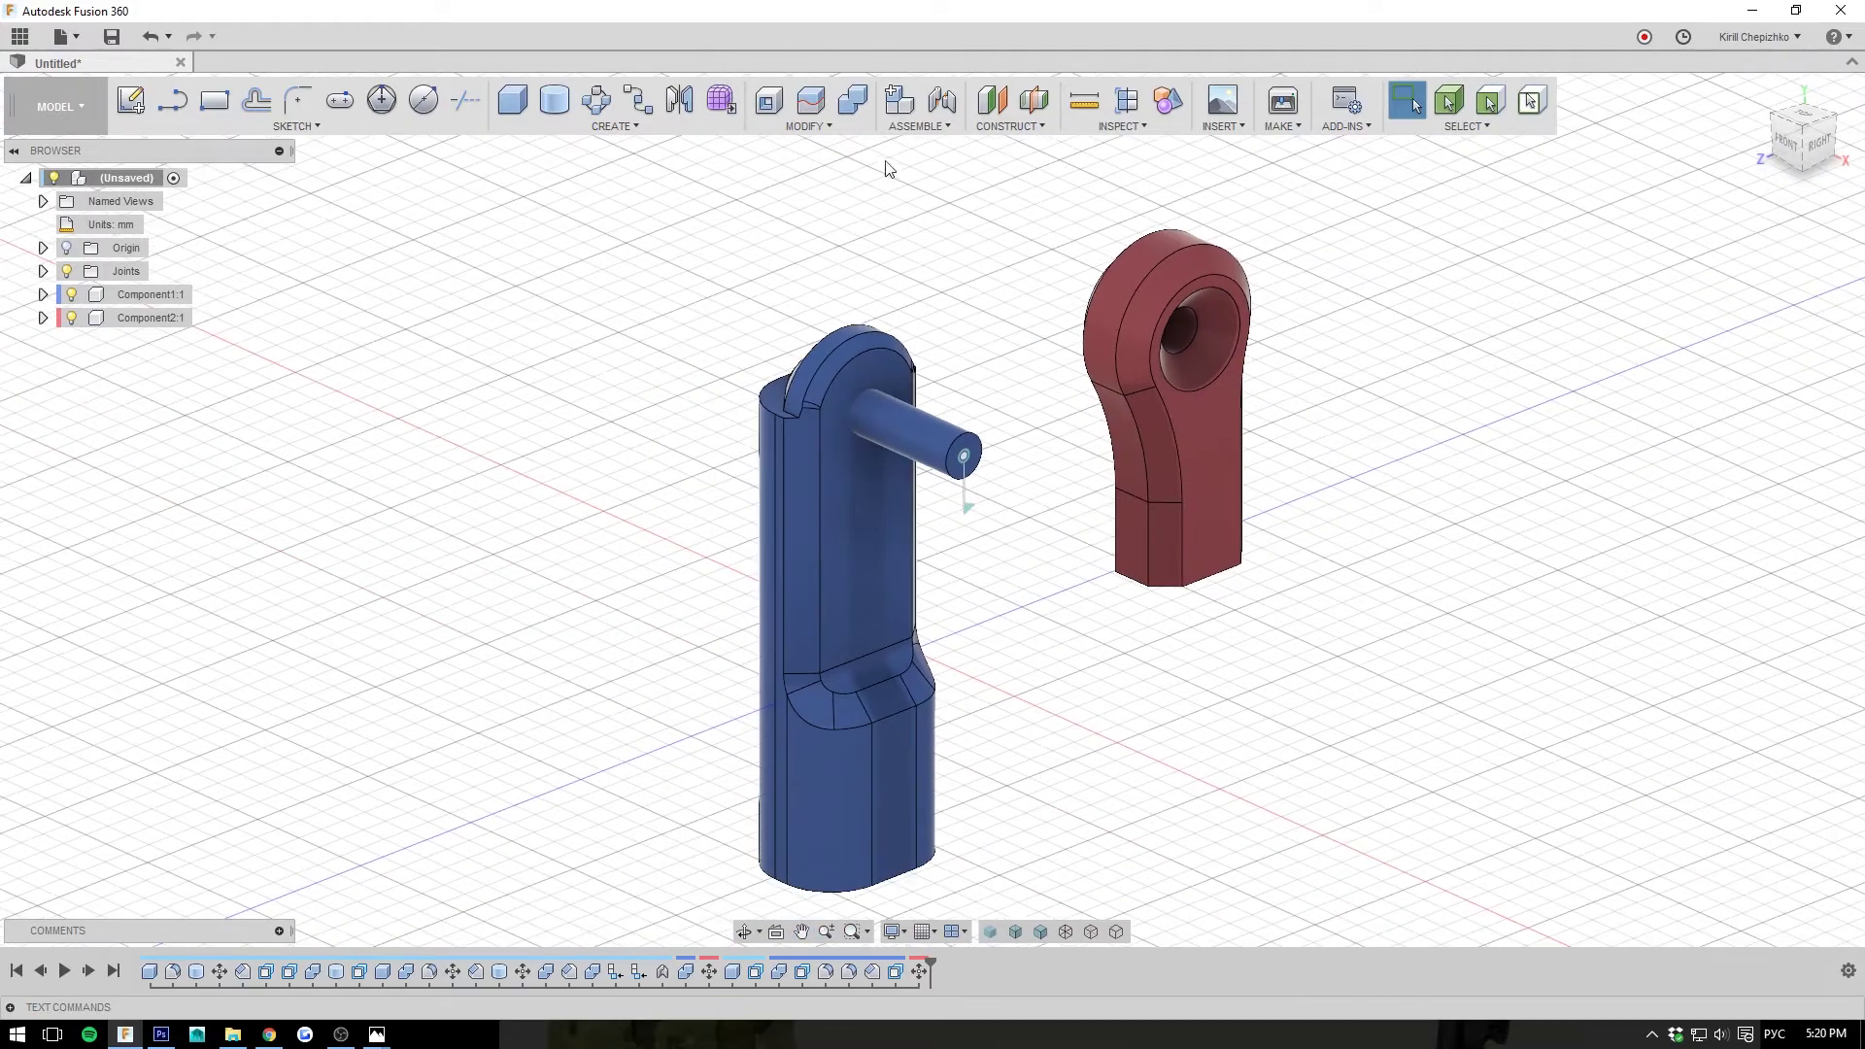
- Set up a revolute joint from the lever's bore to the middle of the pin's cylindrical face, continuing despite the existing joint
click(919, 125)
click(947, 168)
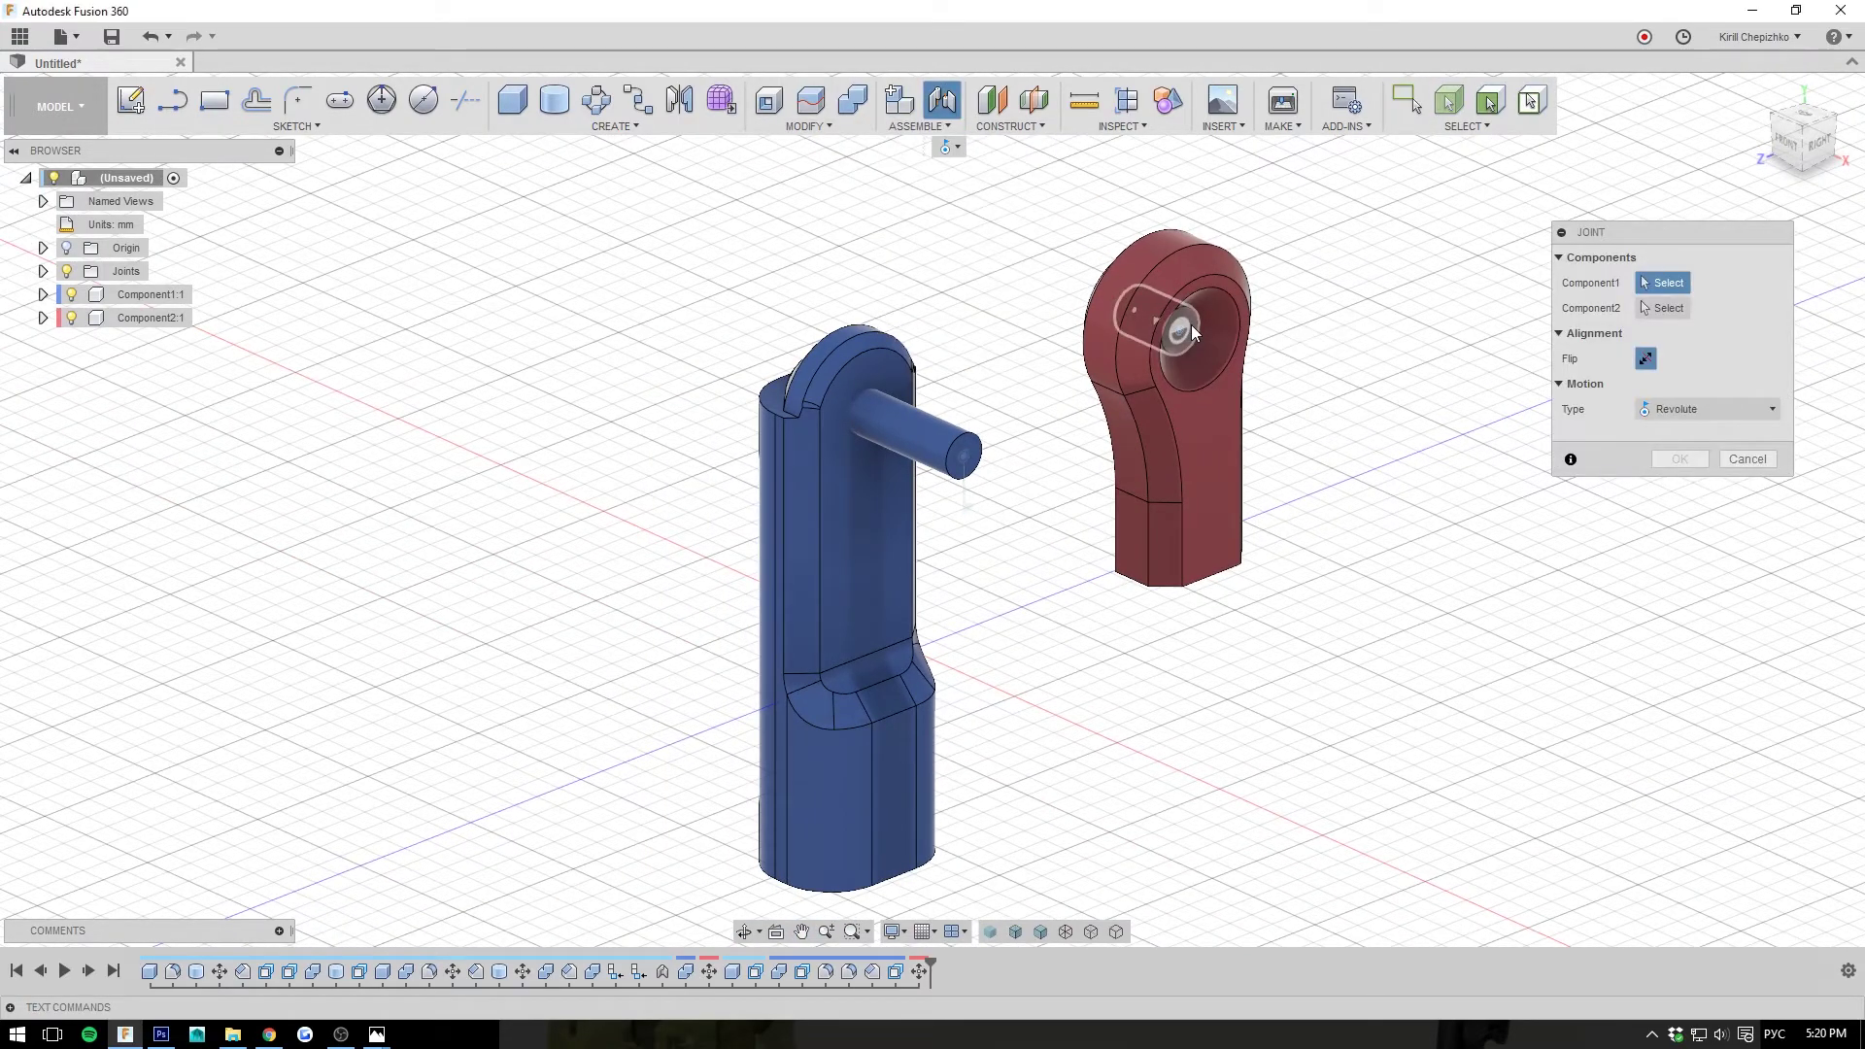
click(1191, 325)
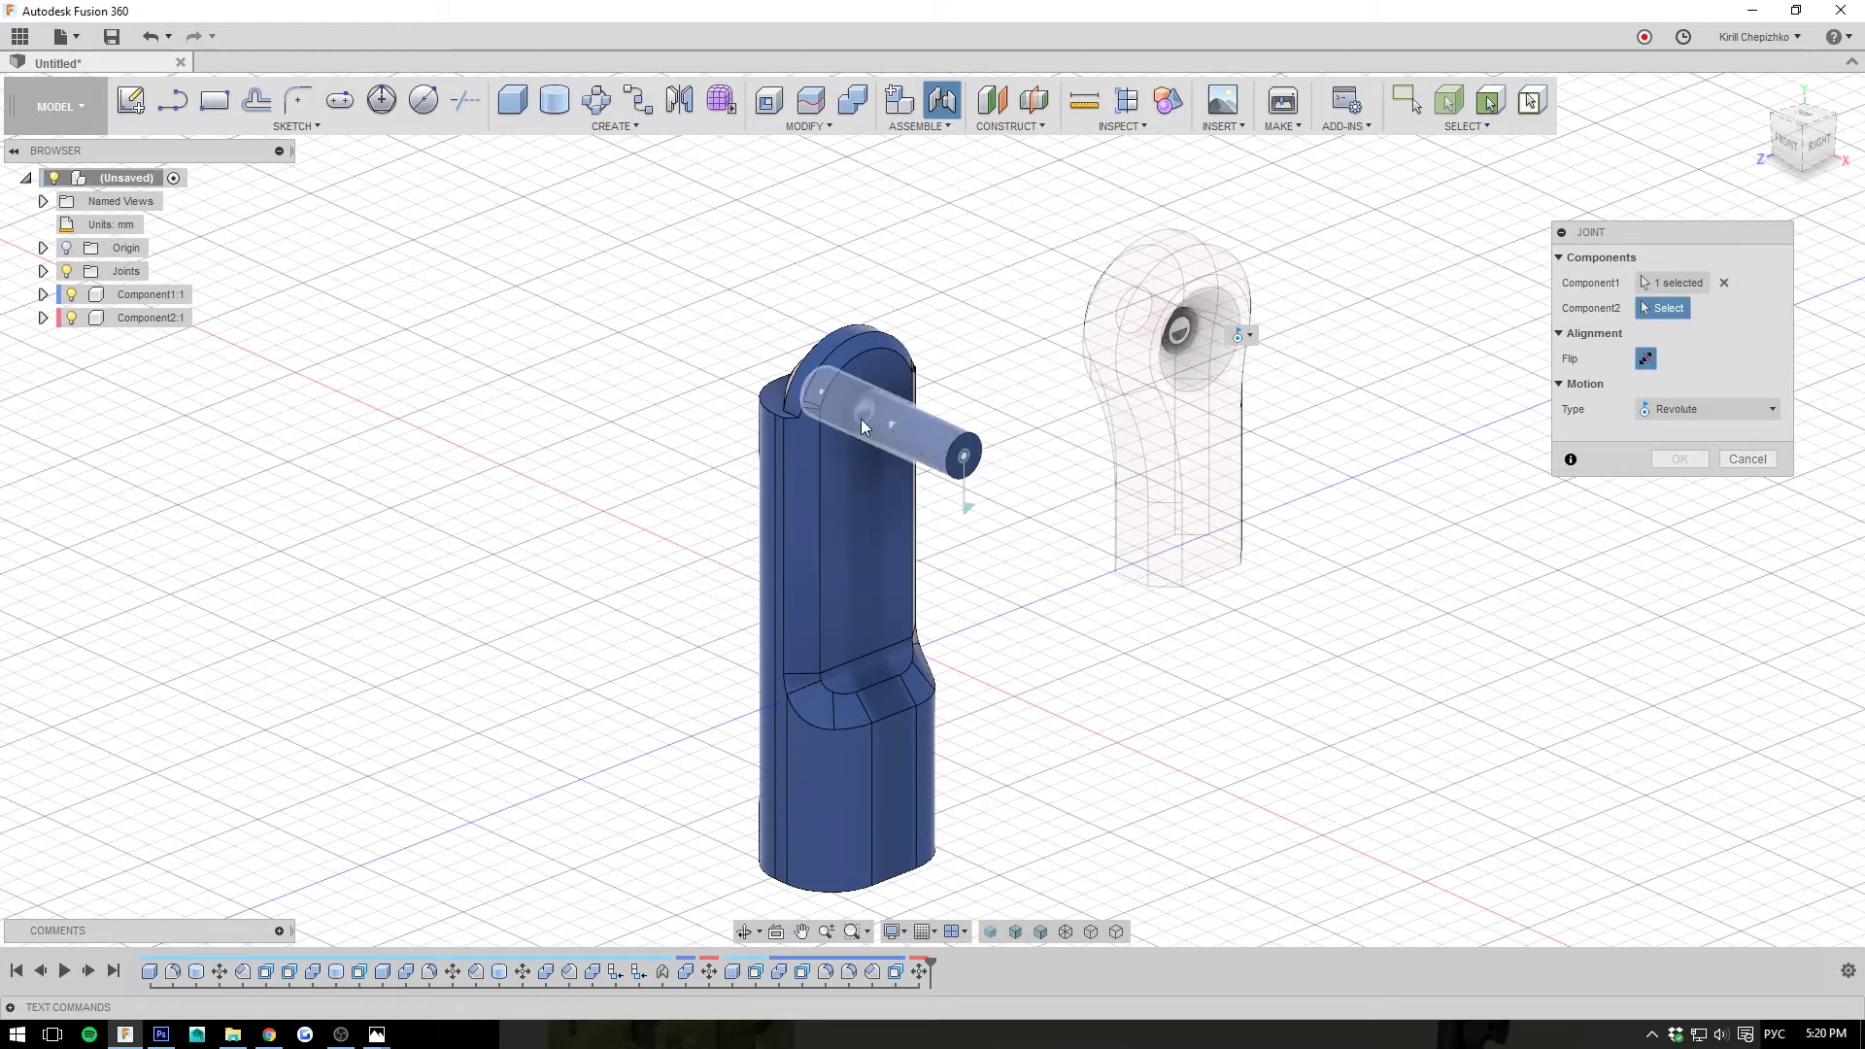
click(885, 428)
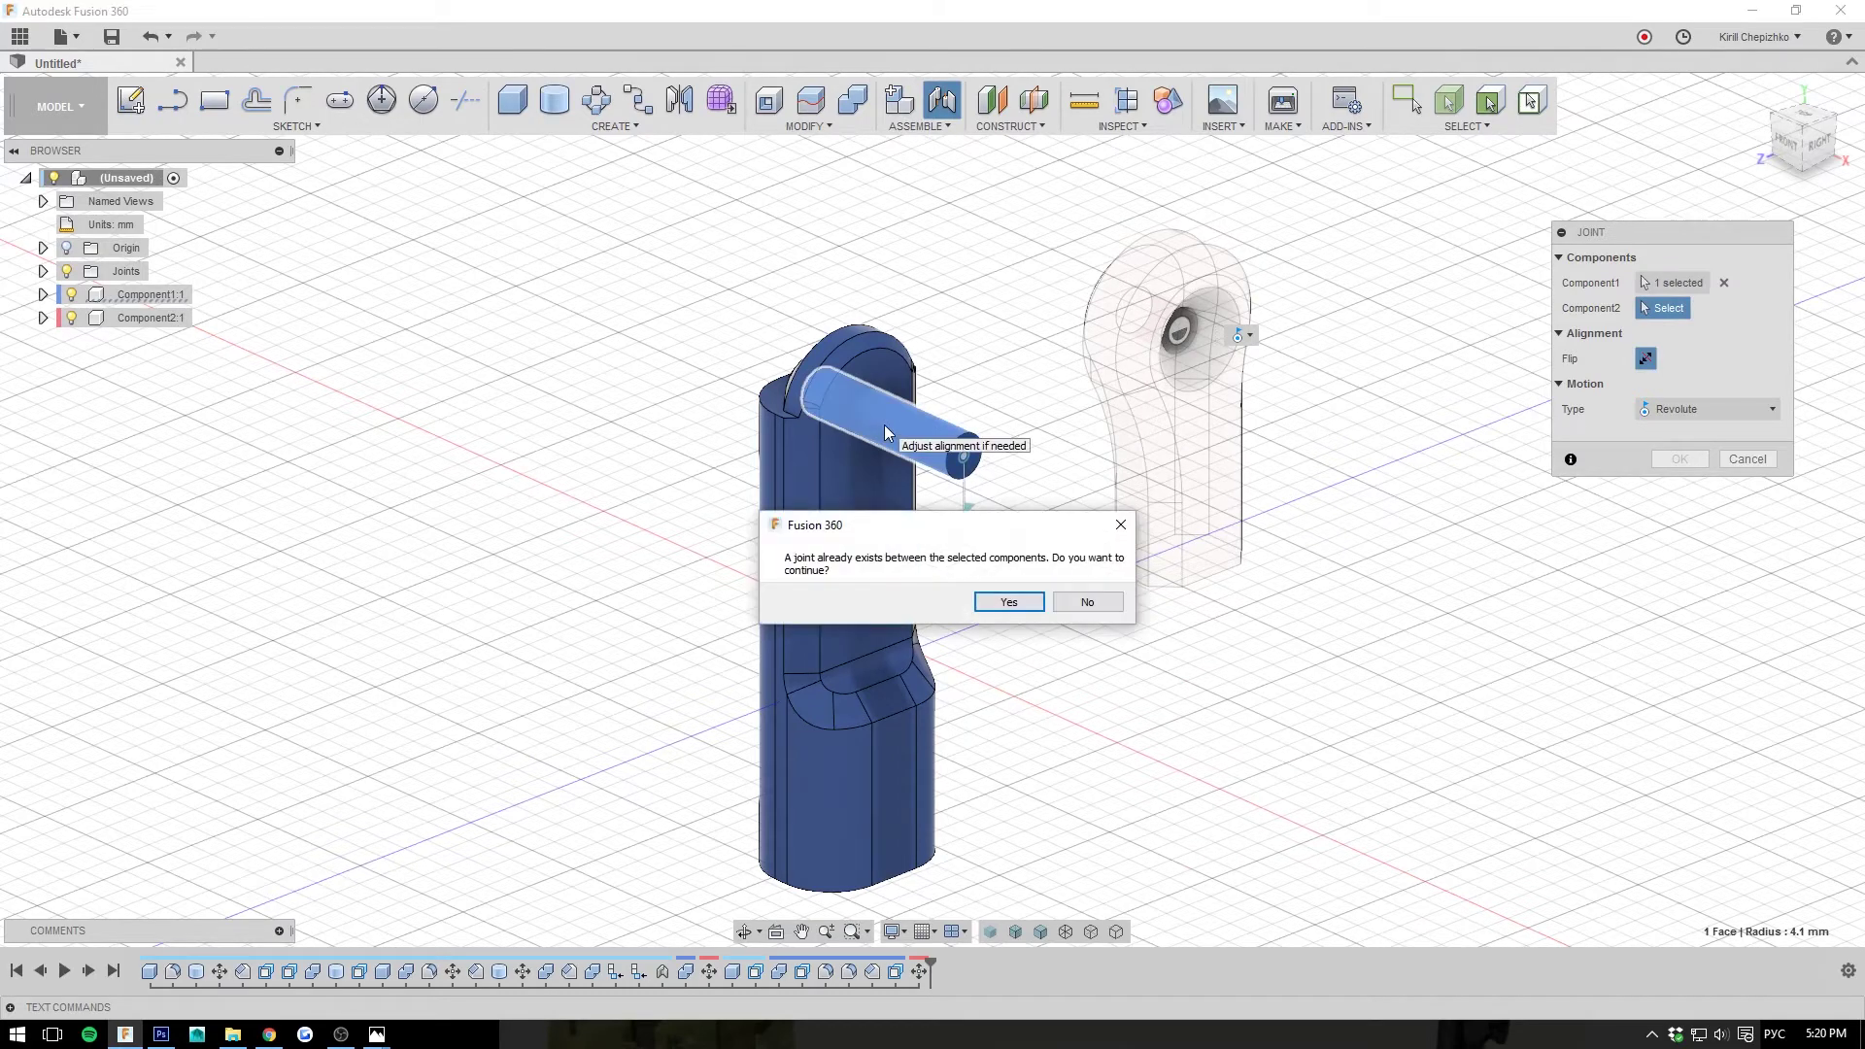
click(1013, 600)
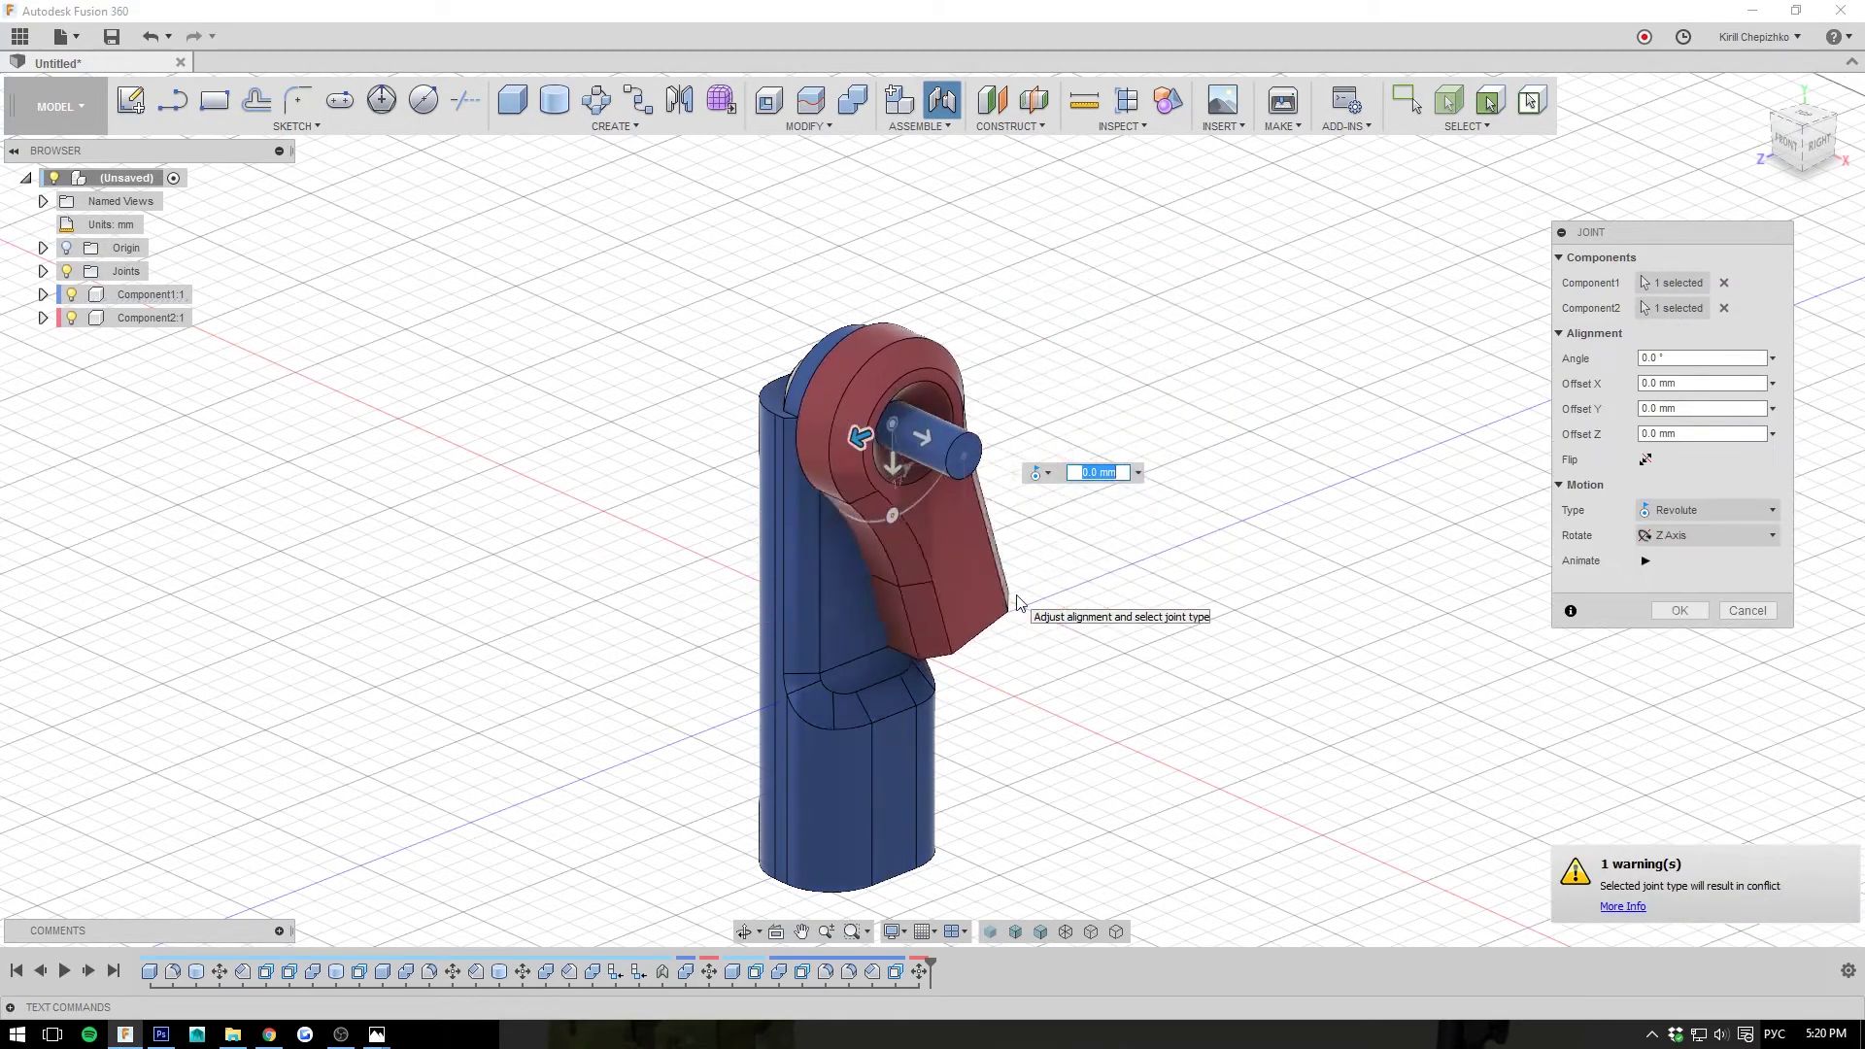
- Animate the revolute joint and inspect the lever's rotation and its clearance to the post from several sides
click(1826, 155)
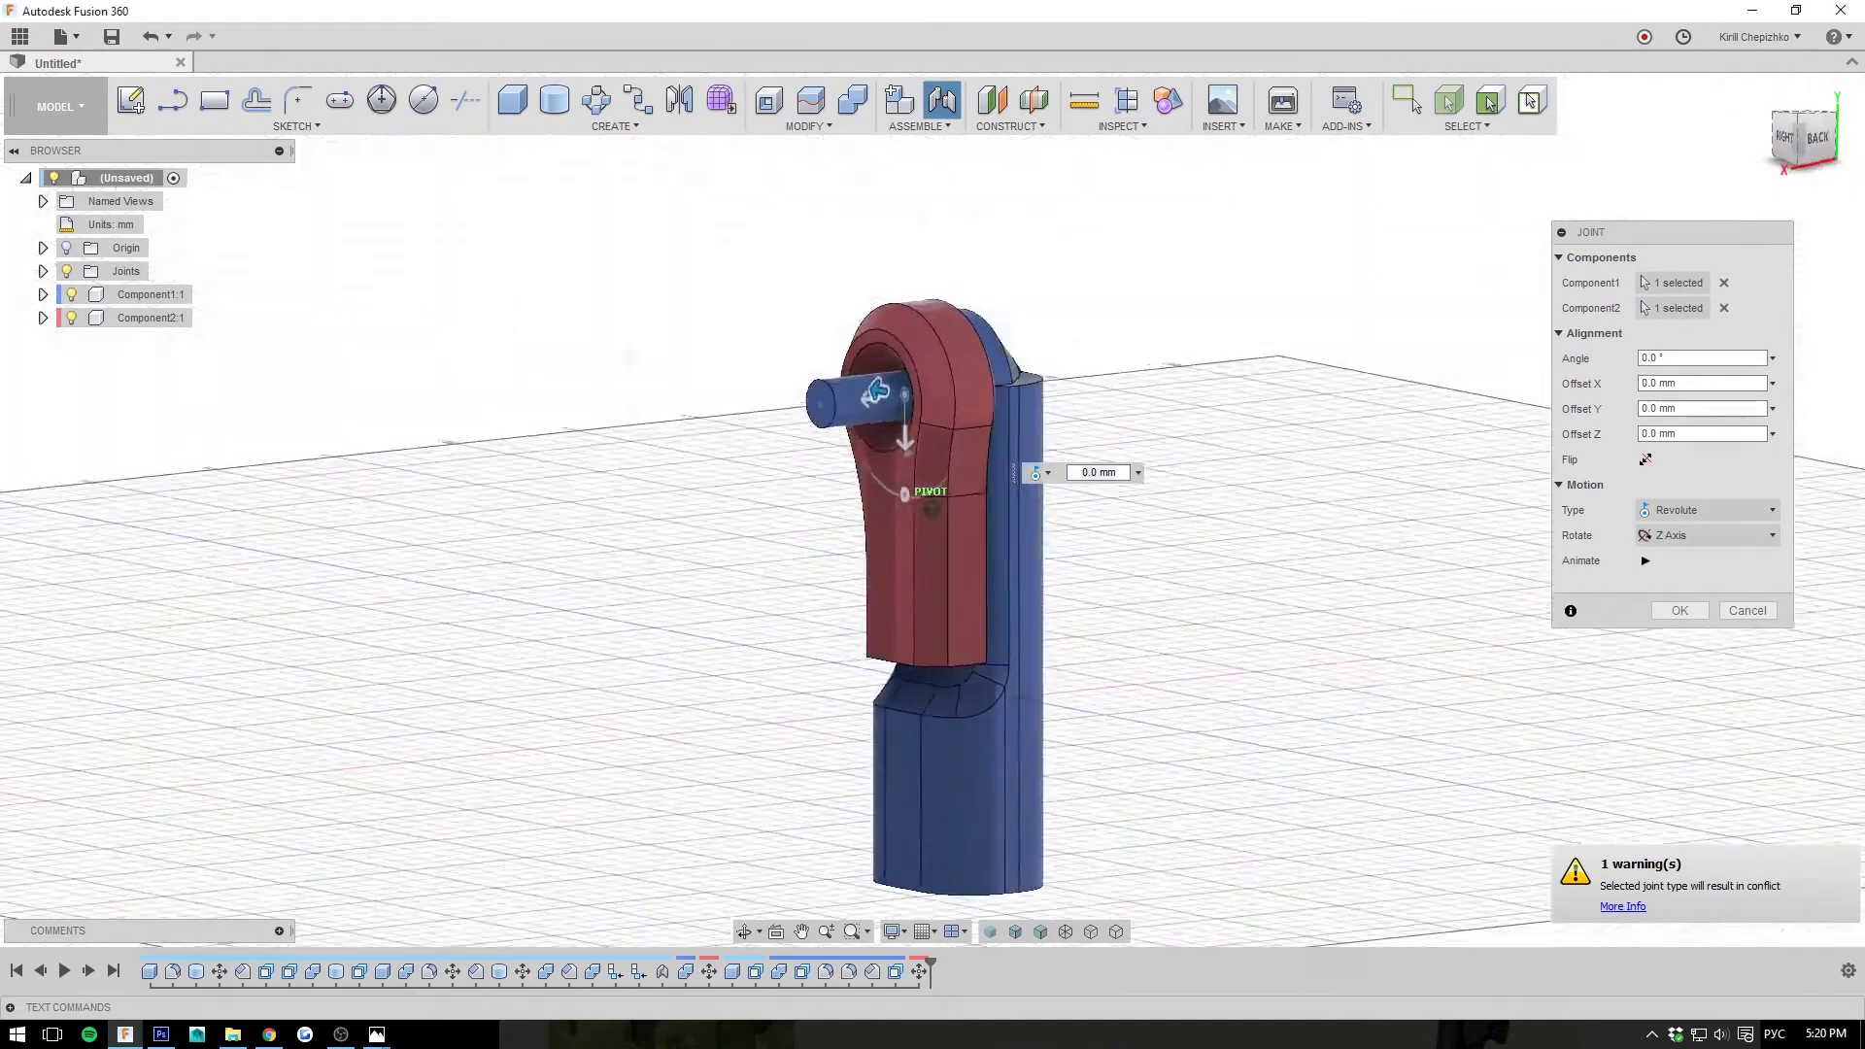
click(1644, 561)
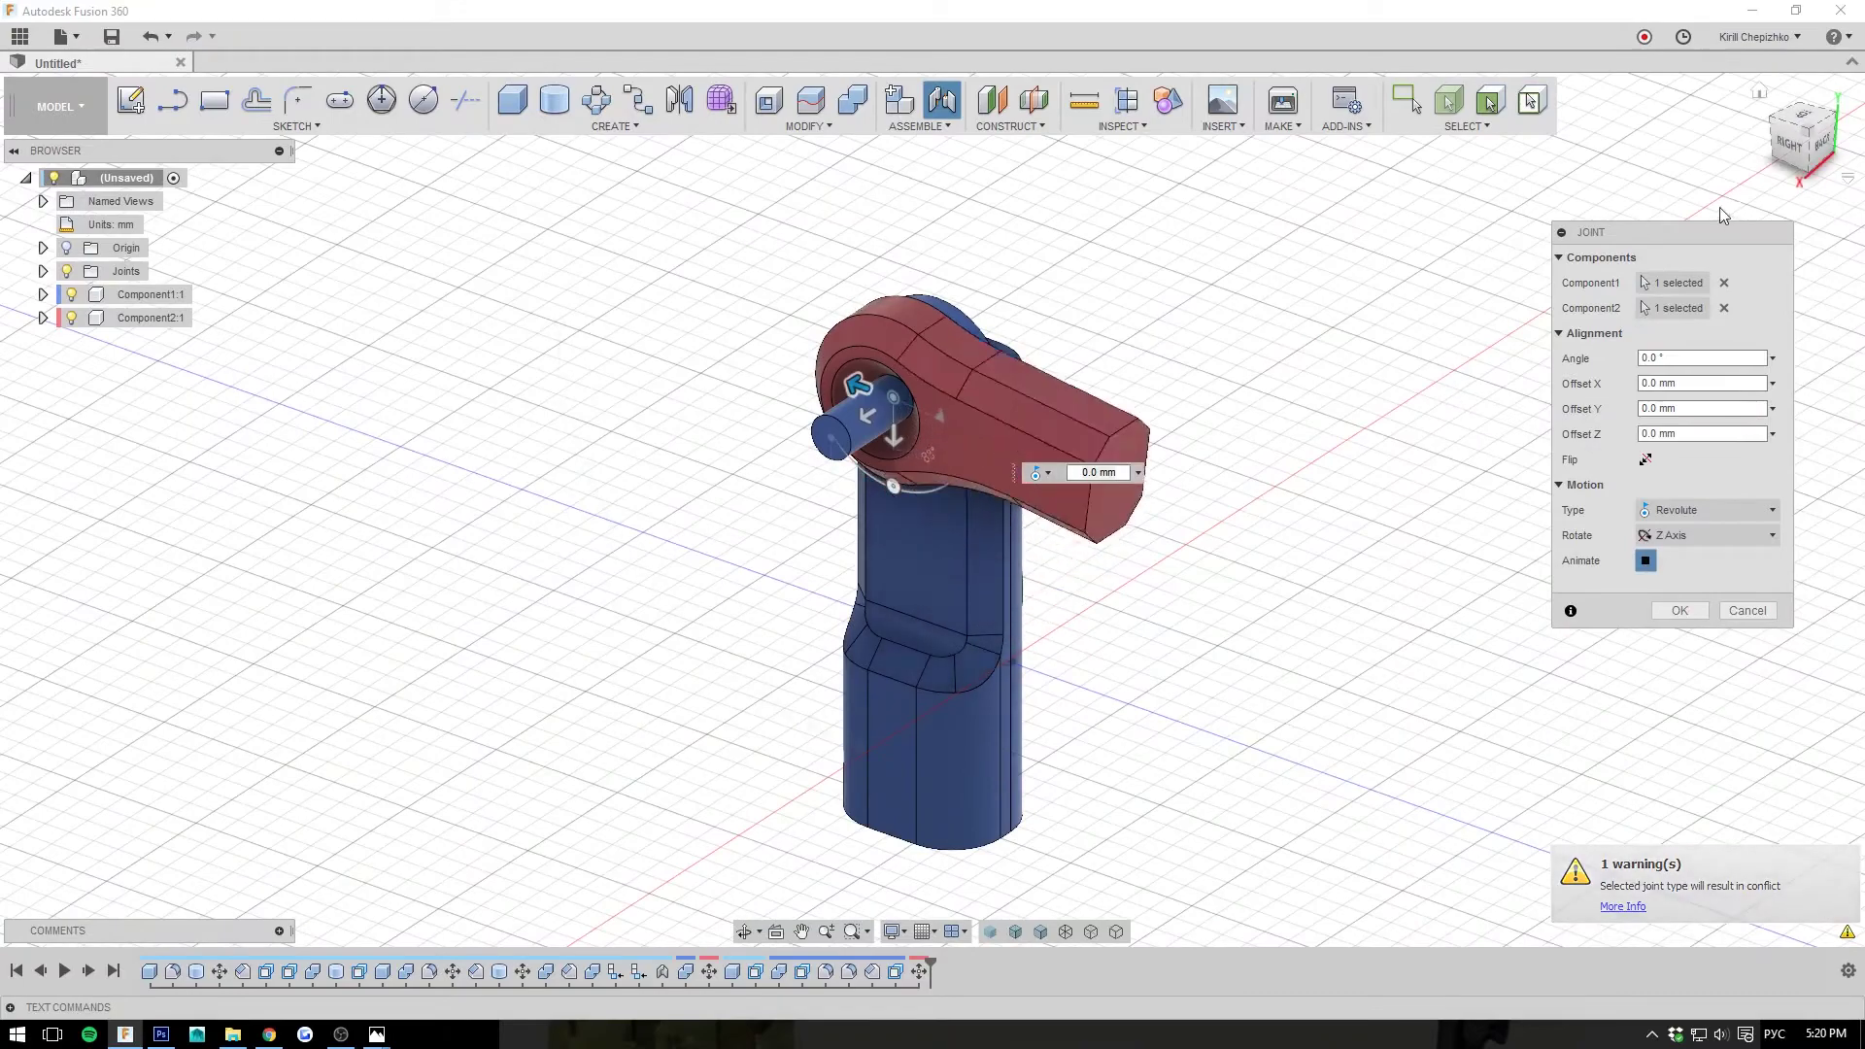
click(1809, 146)
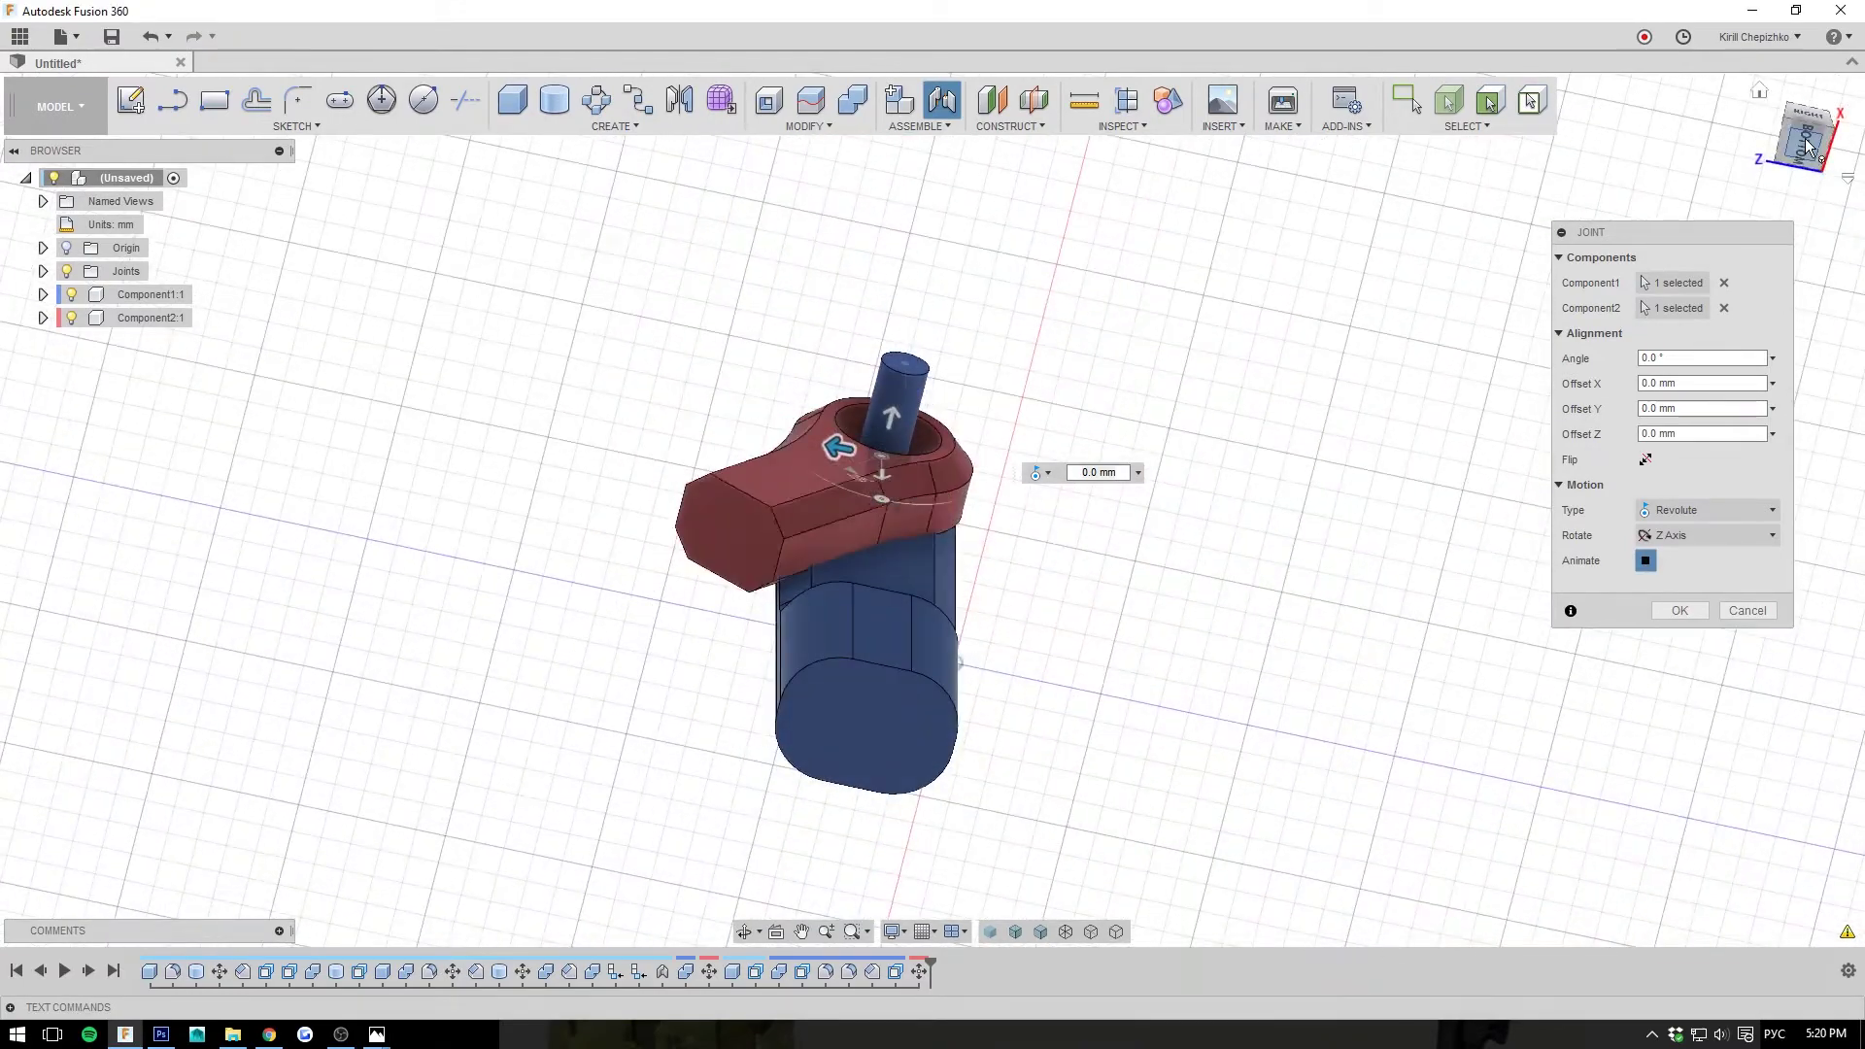
click(1809, 145)
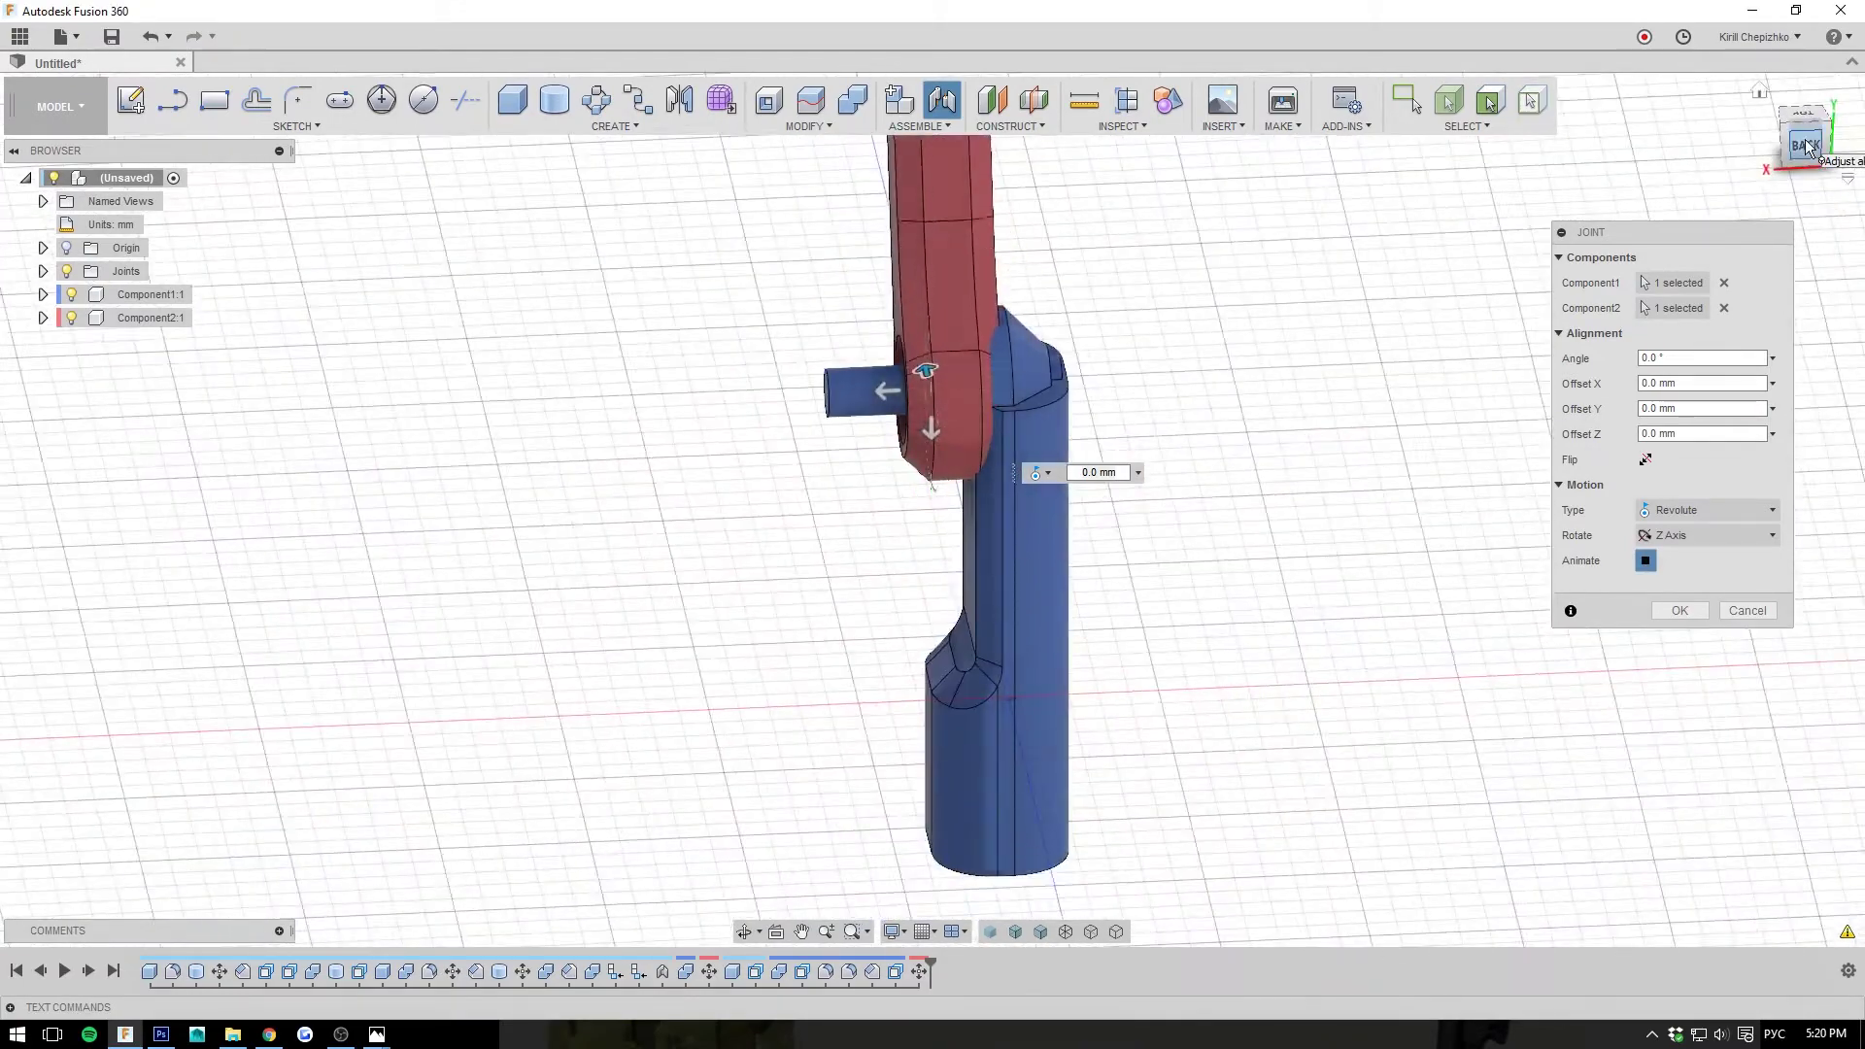
click(1806, 144)
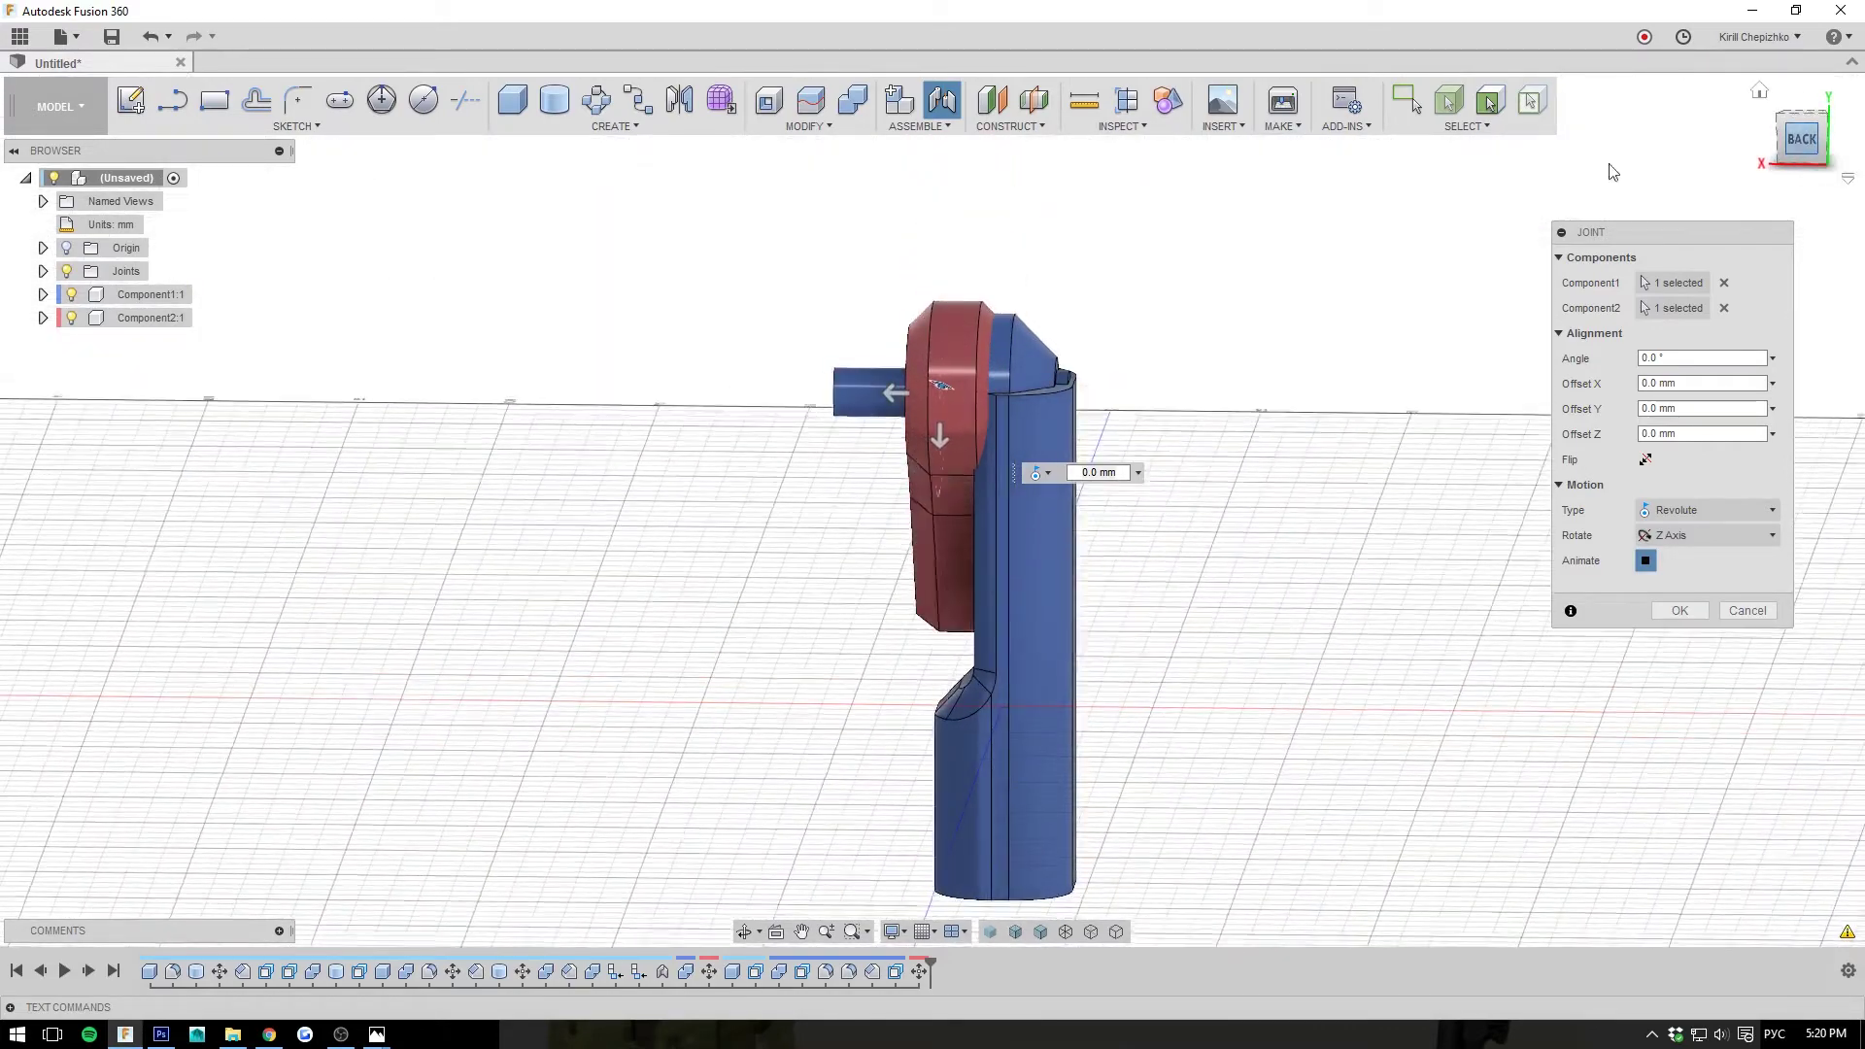
- Replace the joint's second component reference with the centre of the pin's free end face
click(1672, 308)
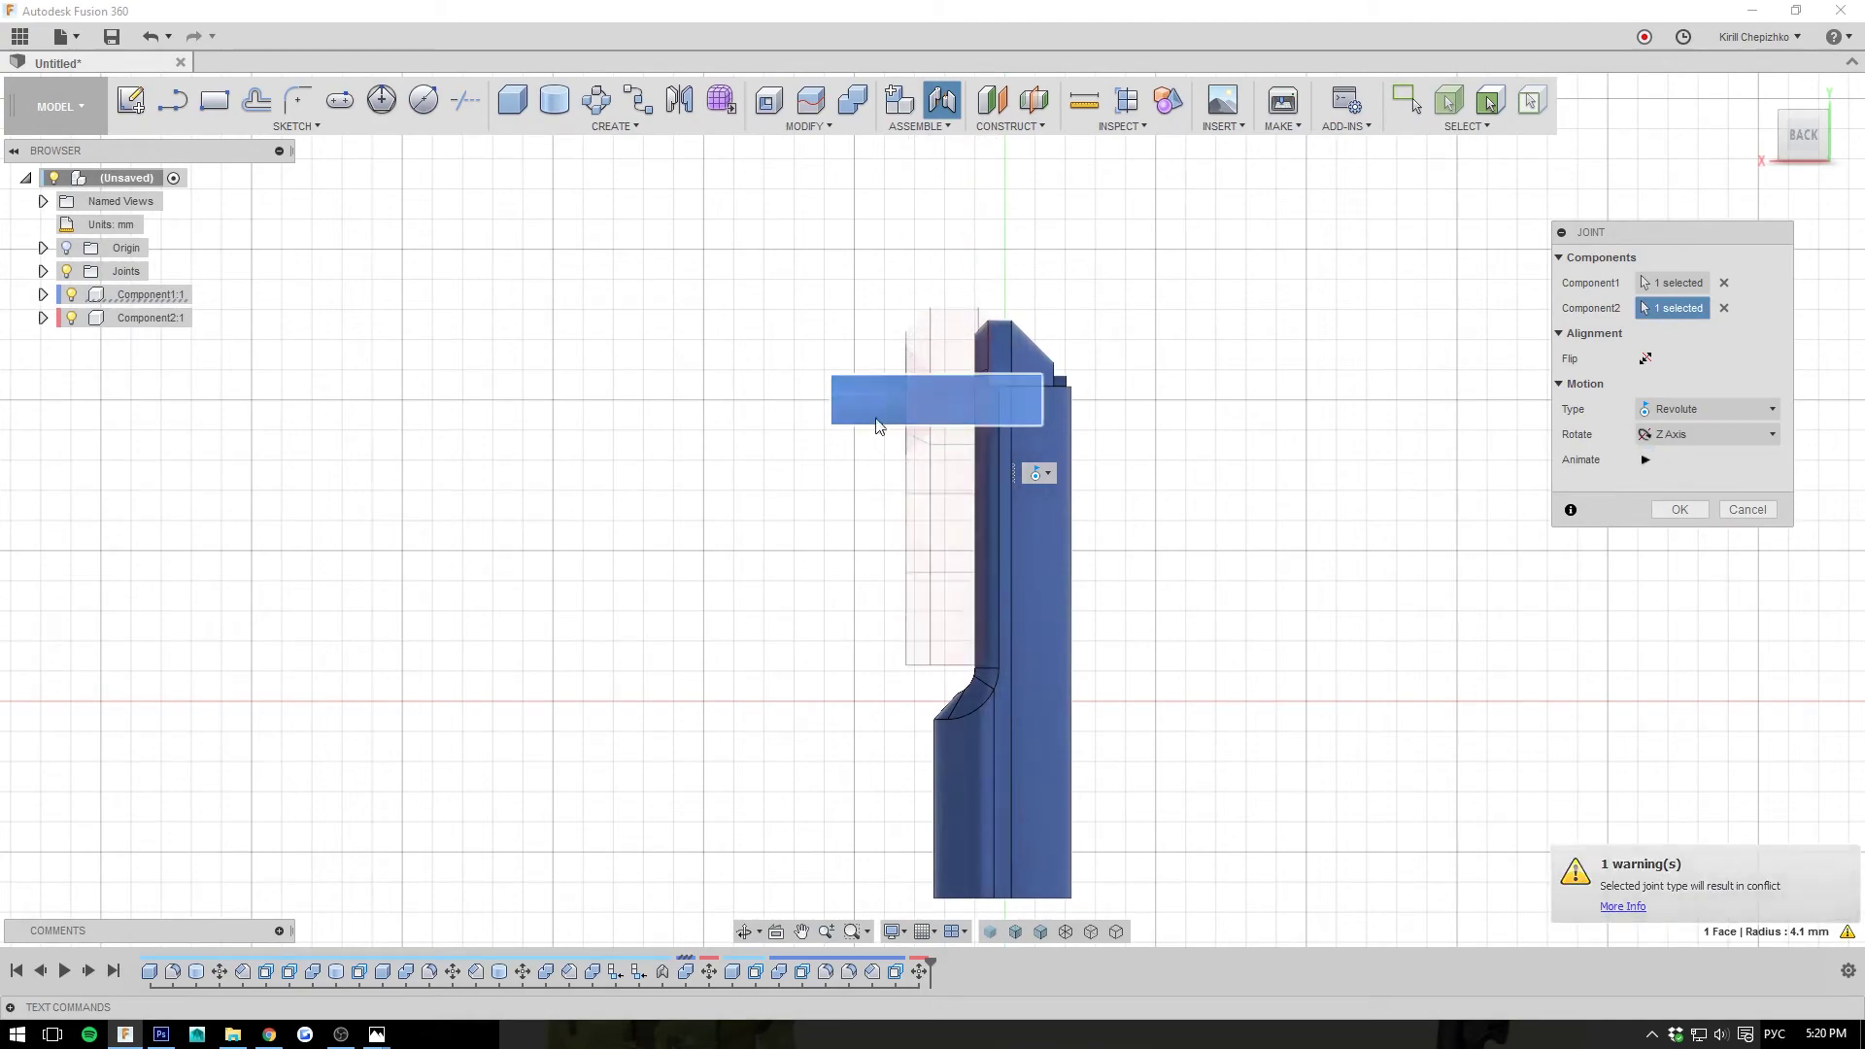
click(1723, 308)
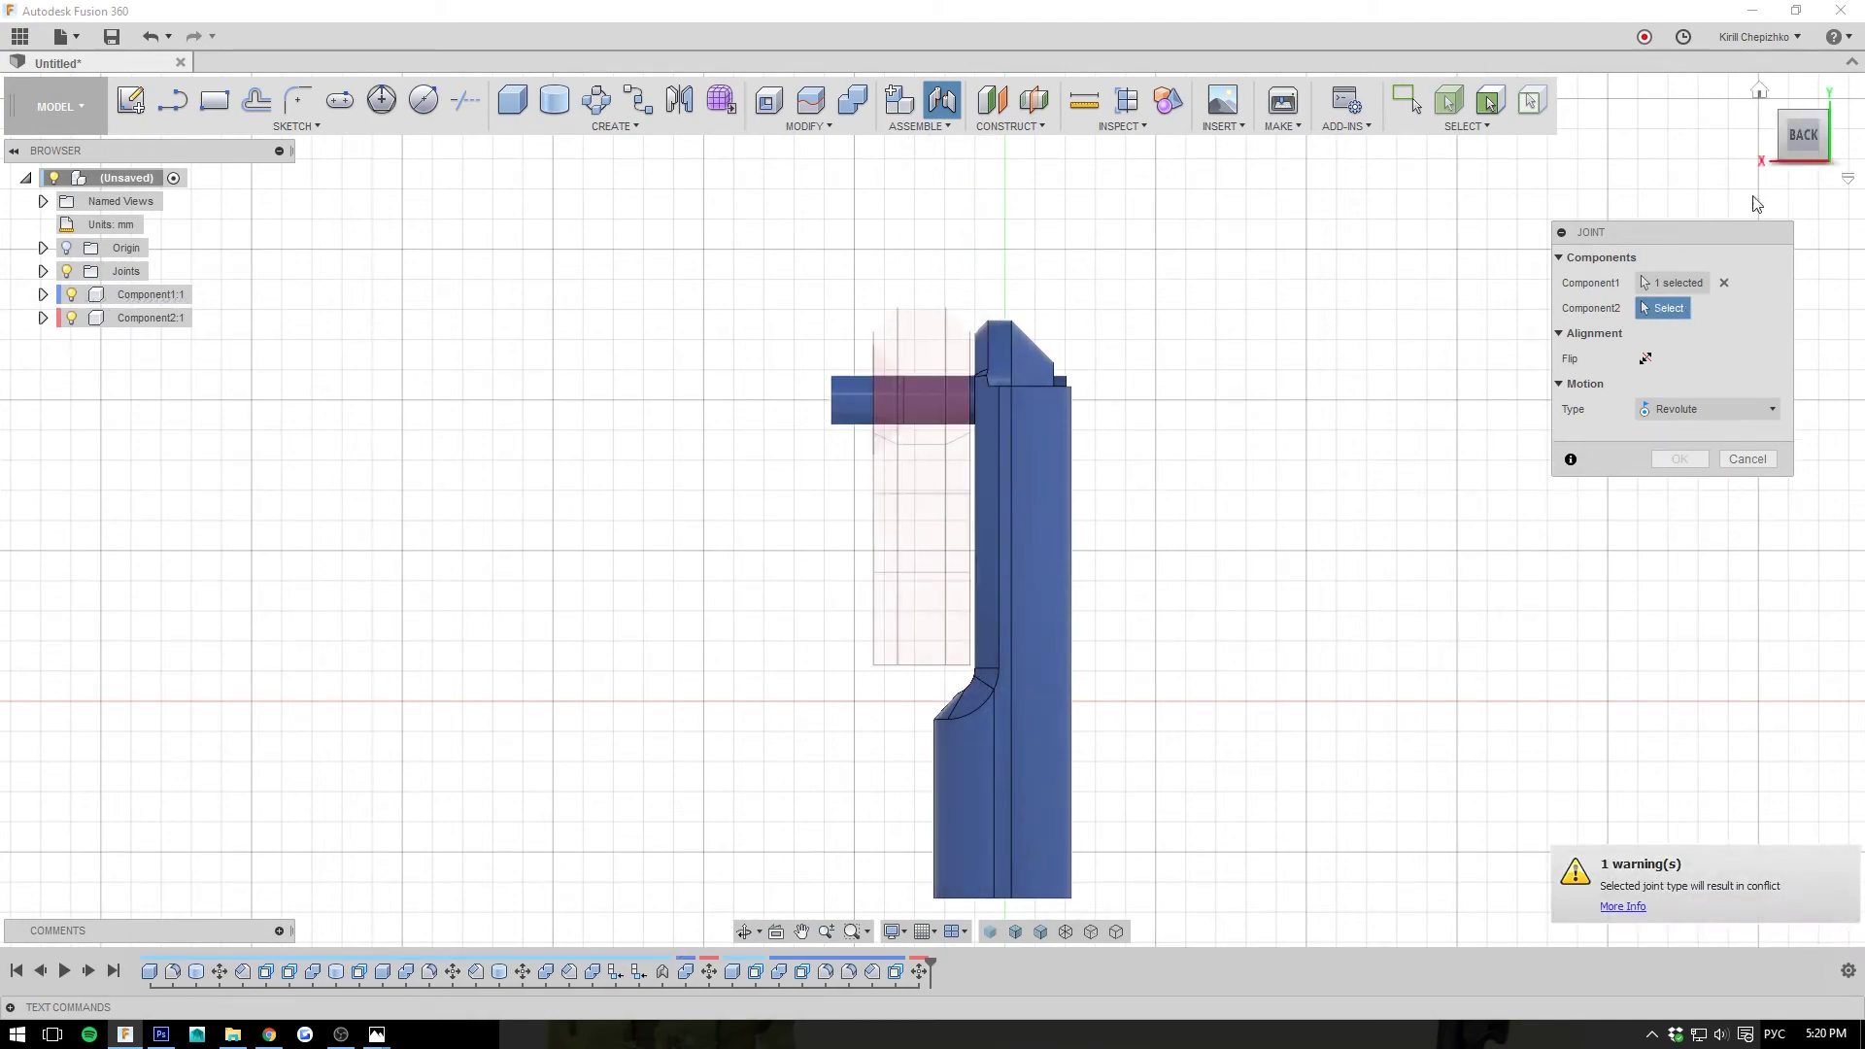
click(1802, 136)
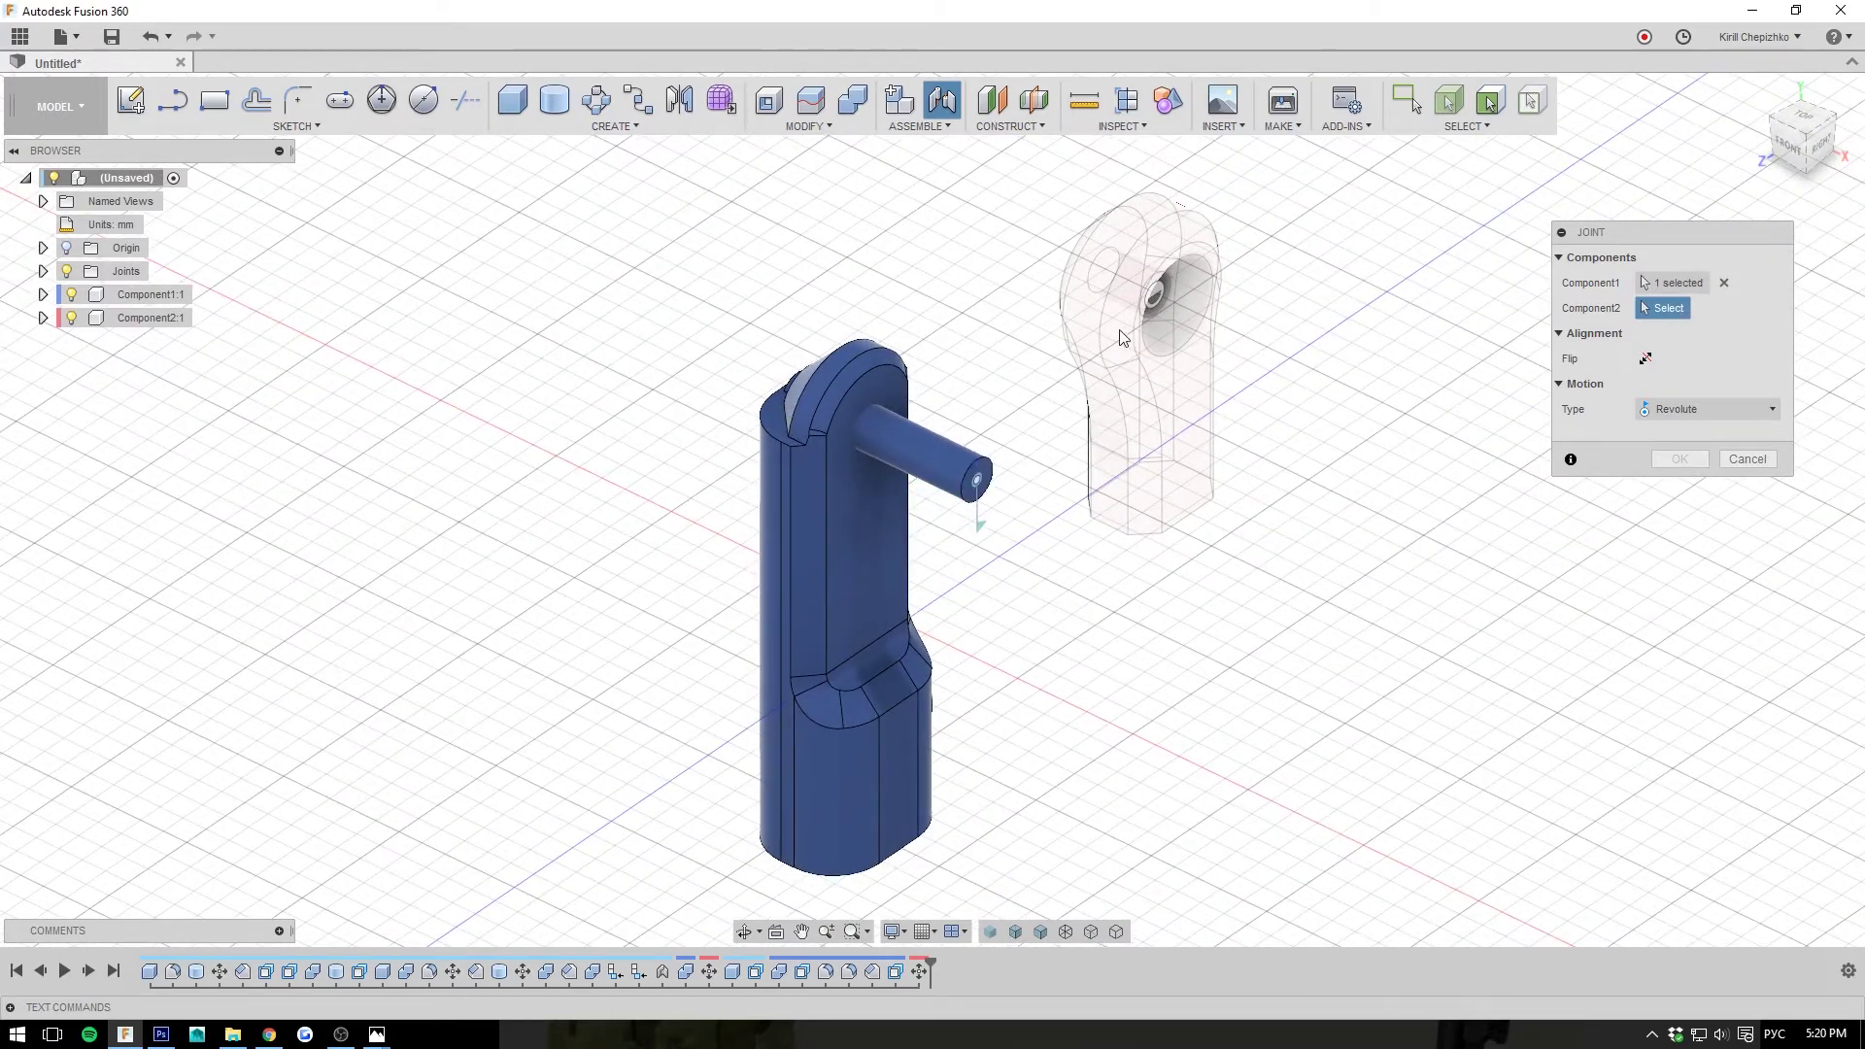
click(975, 482)
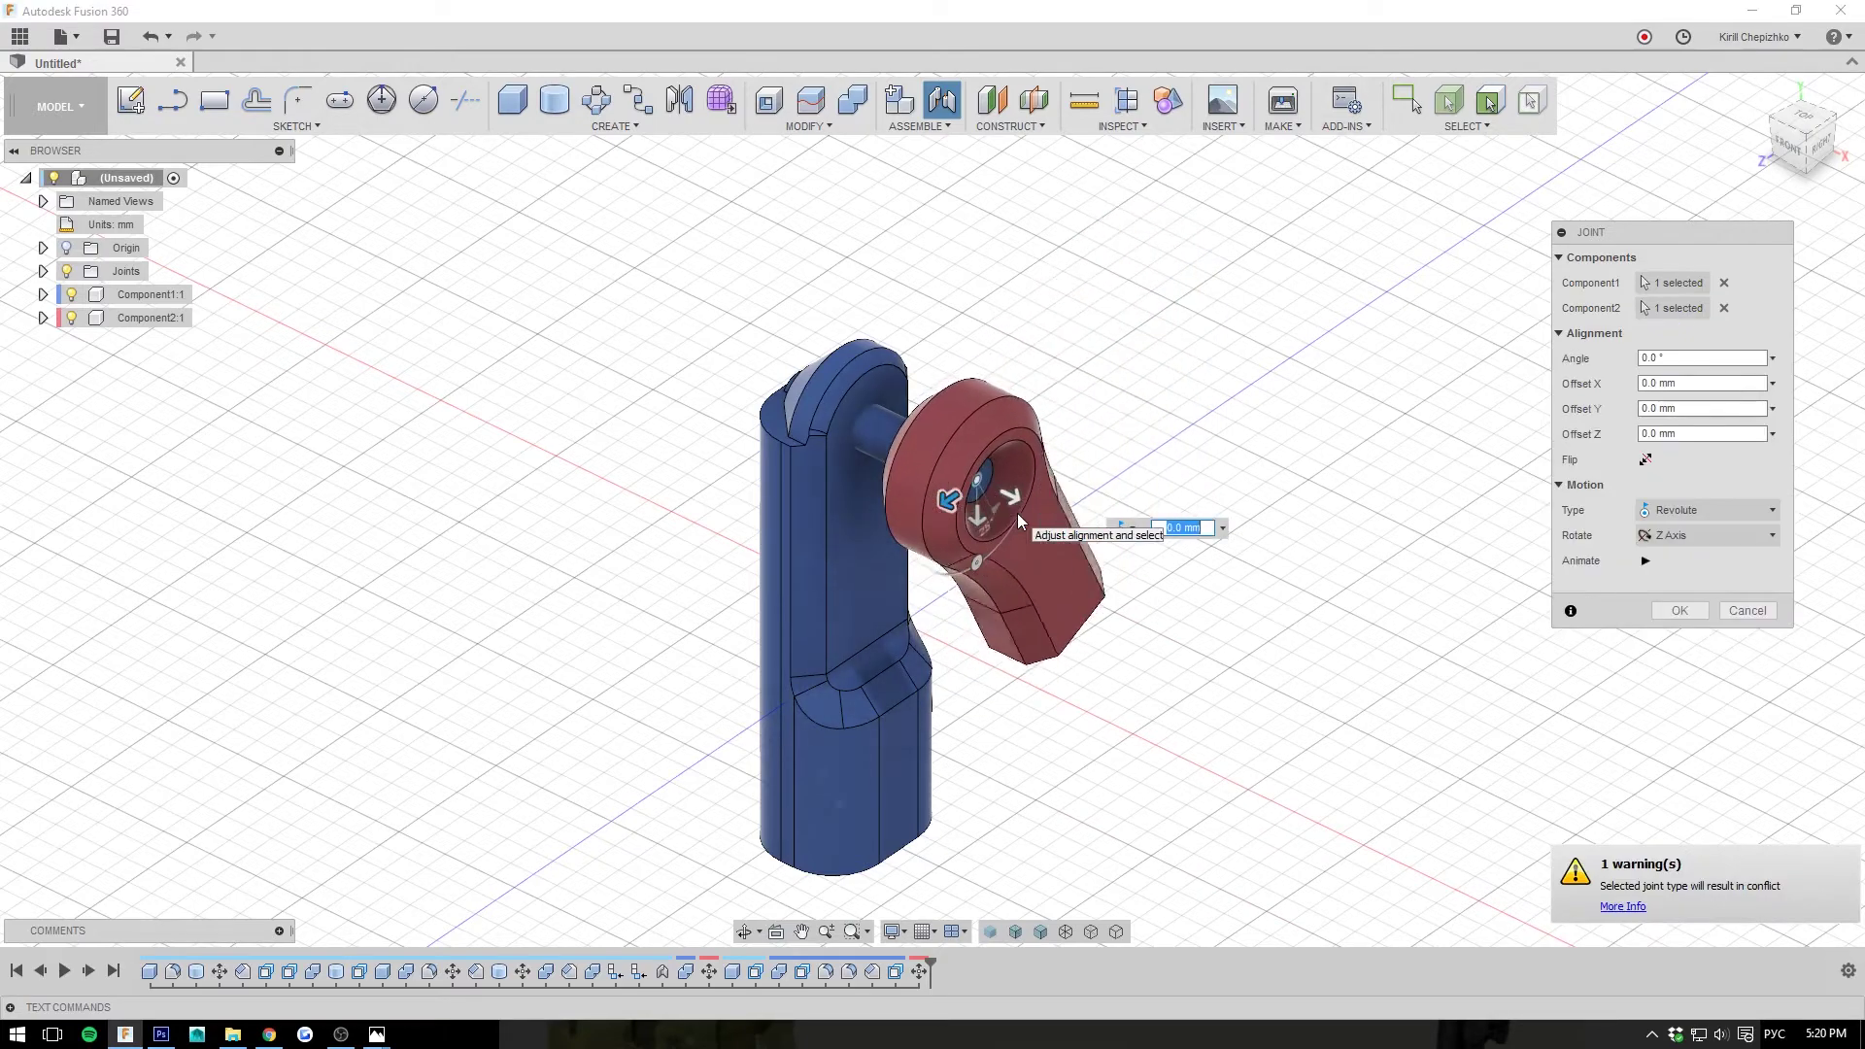
- Slide the lever back along the pin to a Z offset of -11 mm, just clear of the post
click(1797, 146)
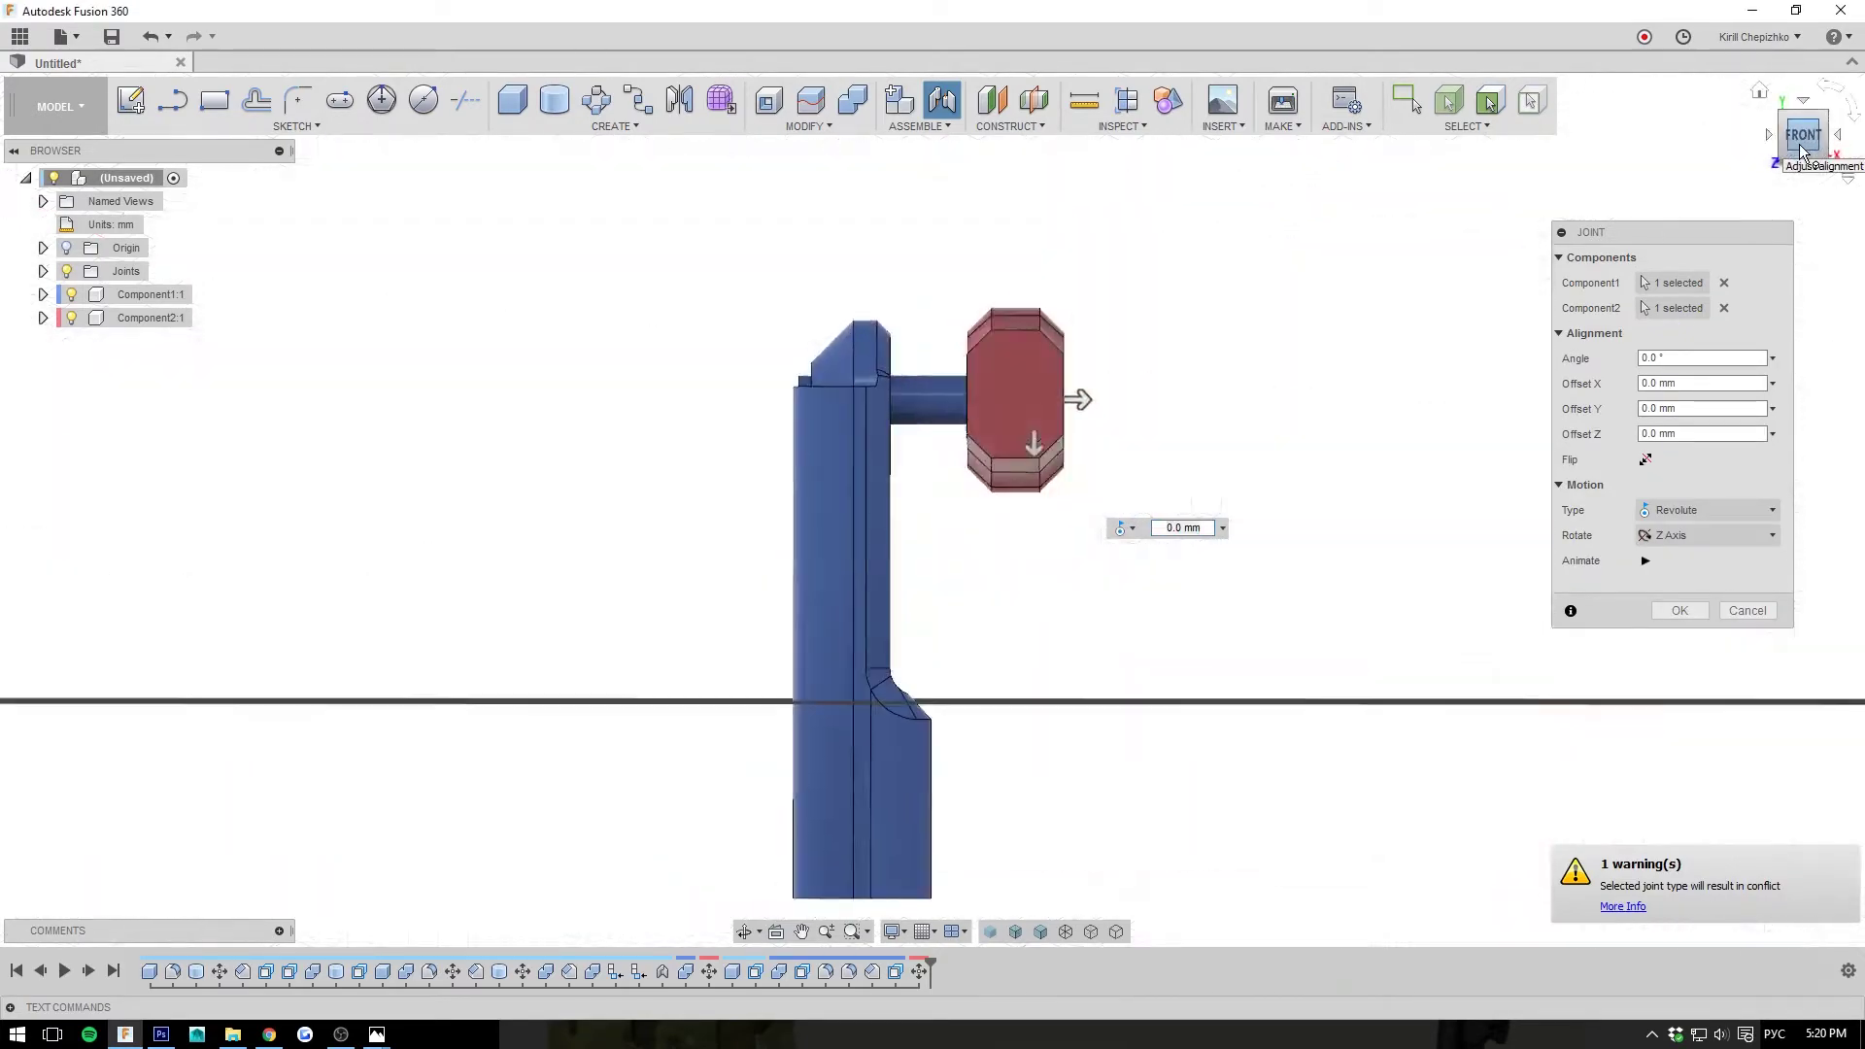
drag(1080, 399, 984, 396)
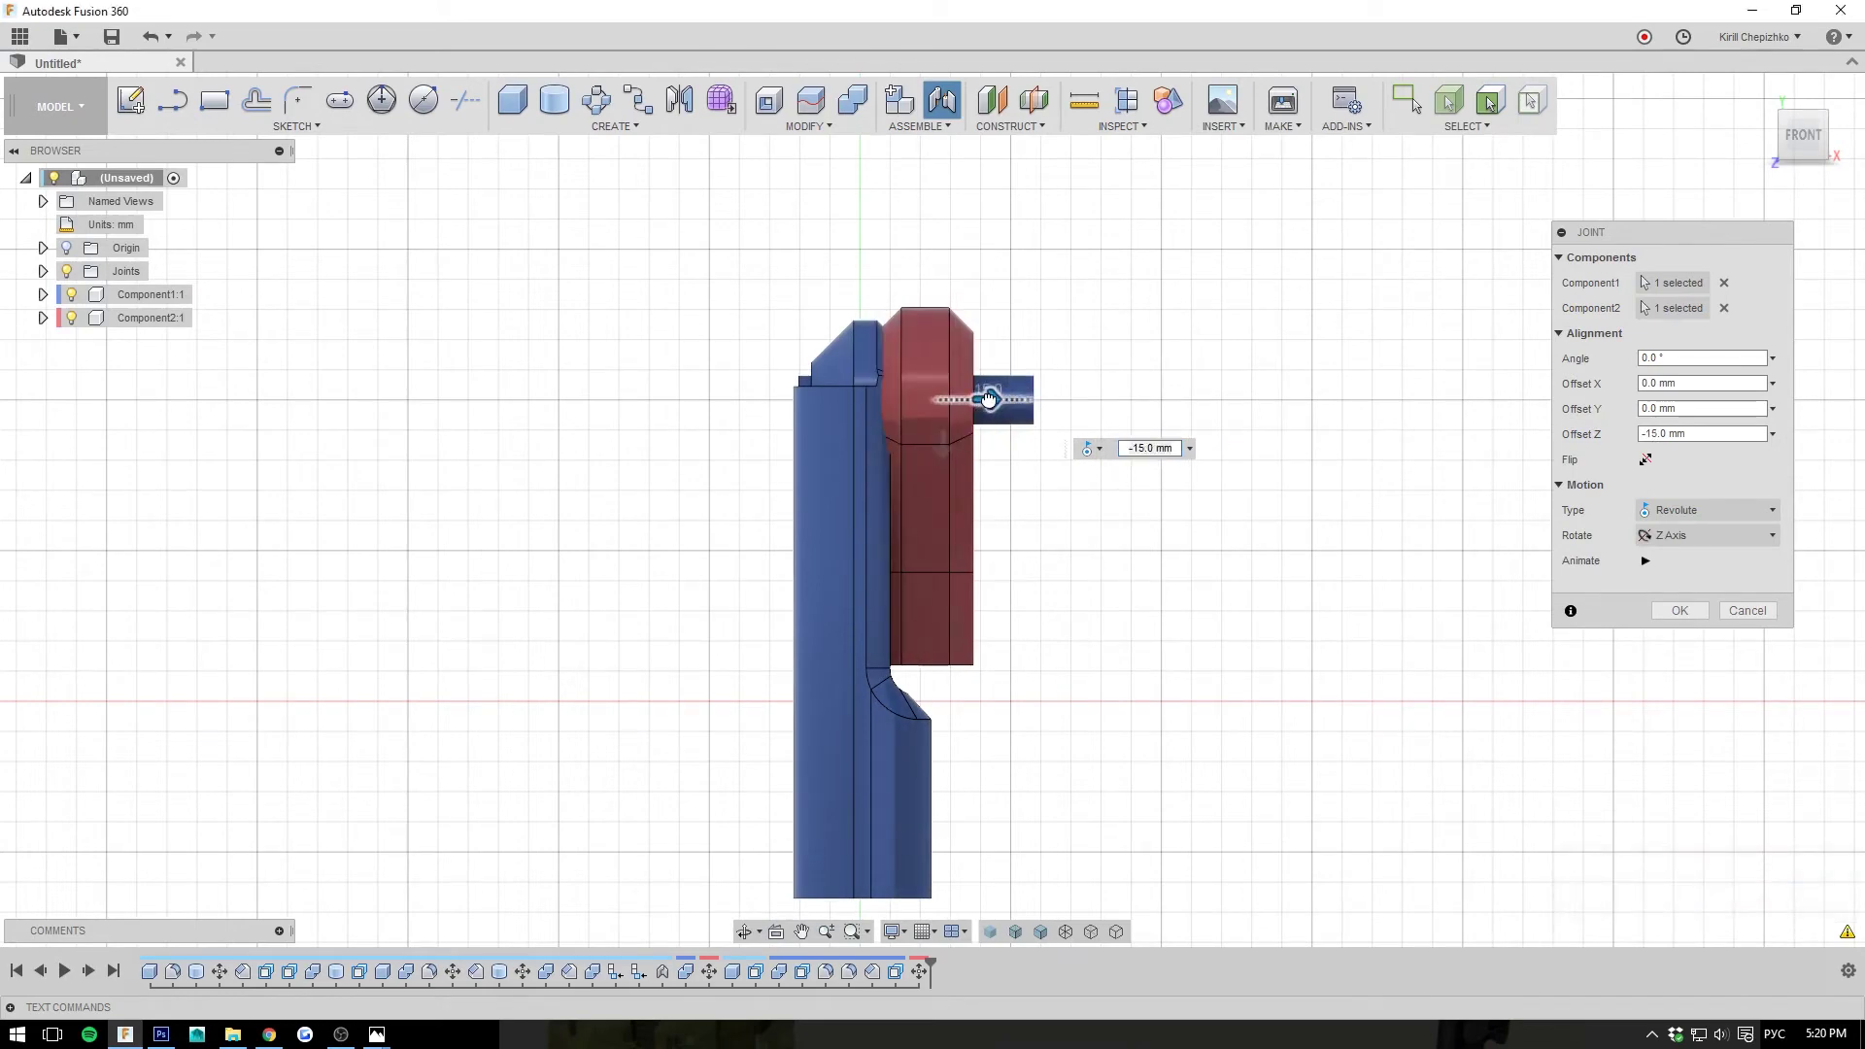
drag(981, 398, 1003, 415)
scroll(998, 402, up, 3)
scroll(1006, 393, down, 3)
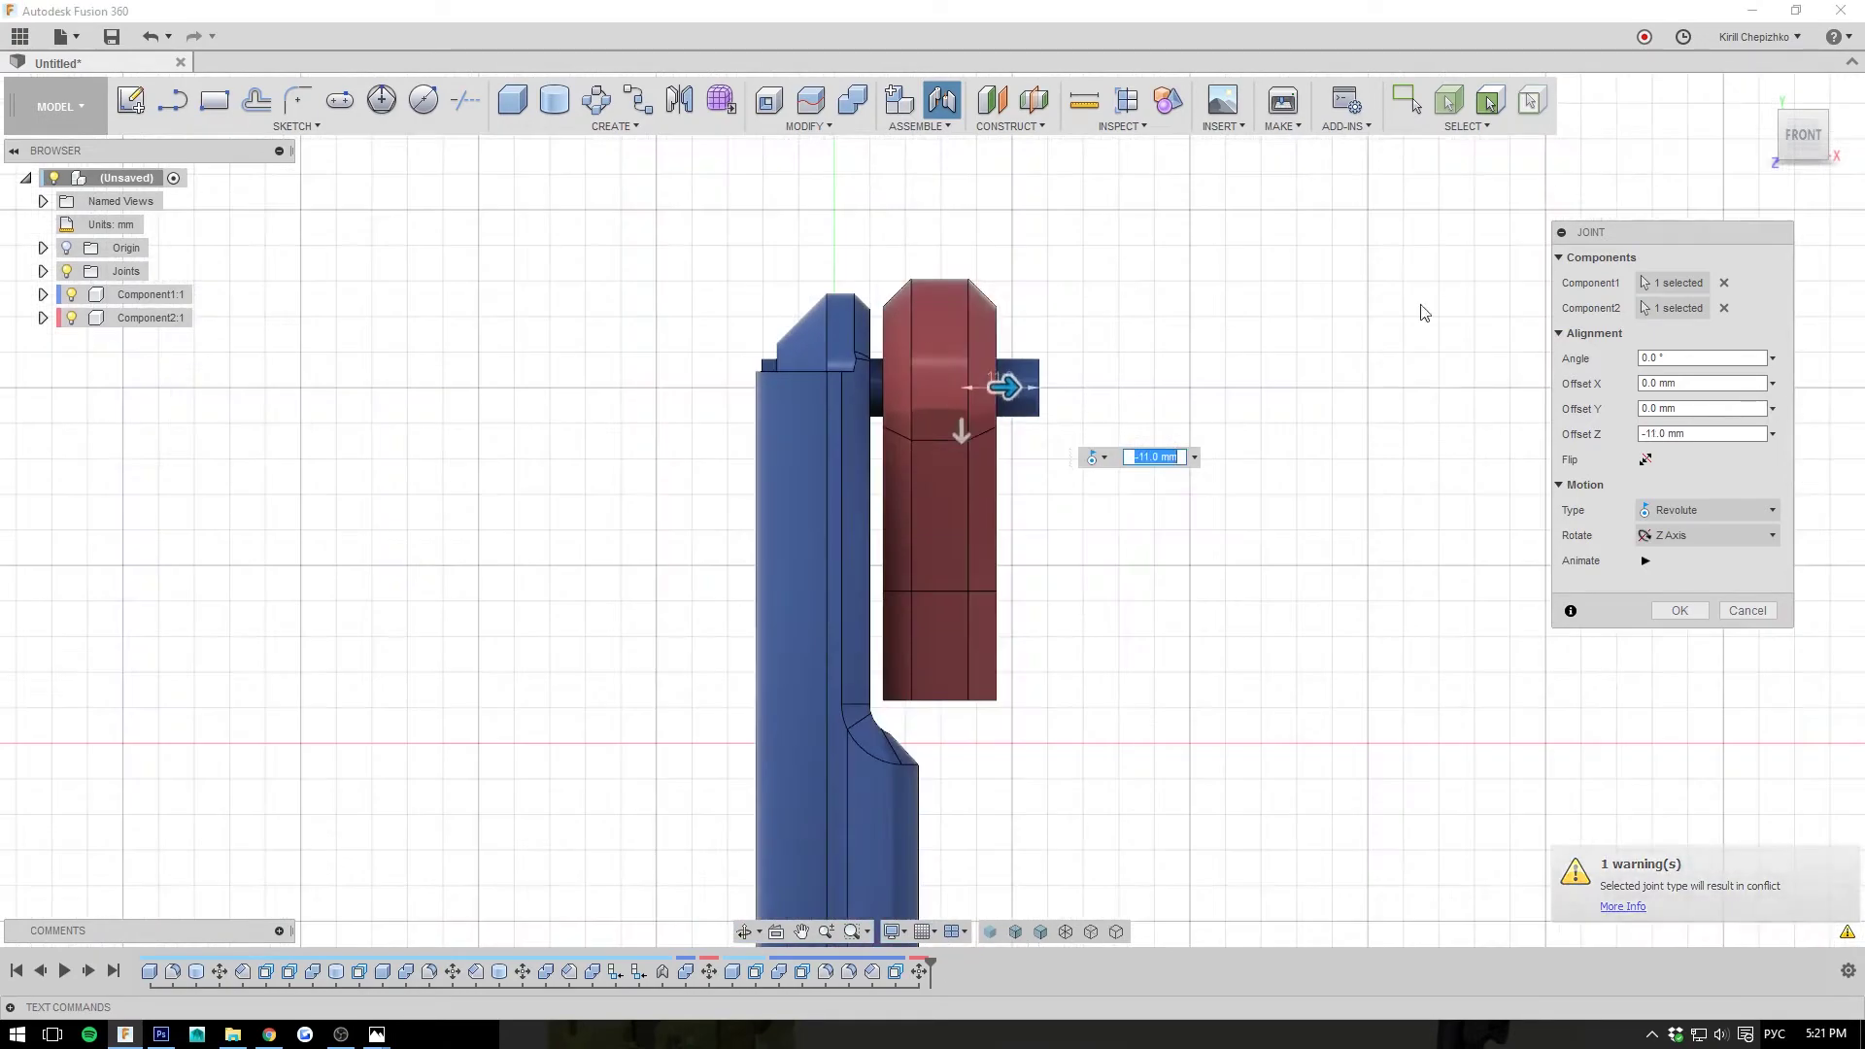
- Animate the offset revolute joint to check the lever's rotation, and review the available motion types while keeping Revolute
drag(1805, 138, 1734, 142)
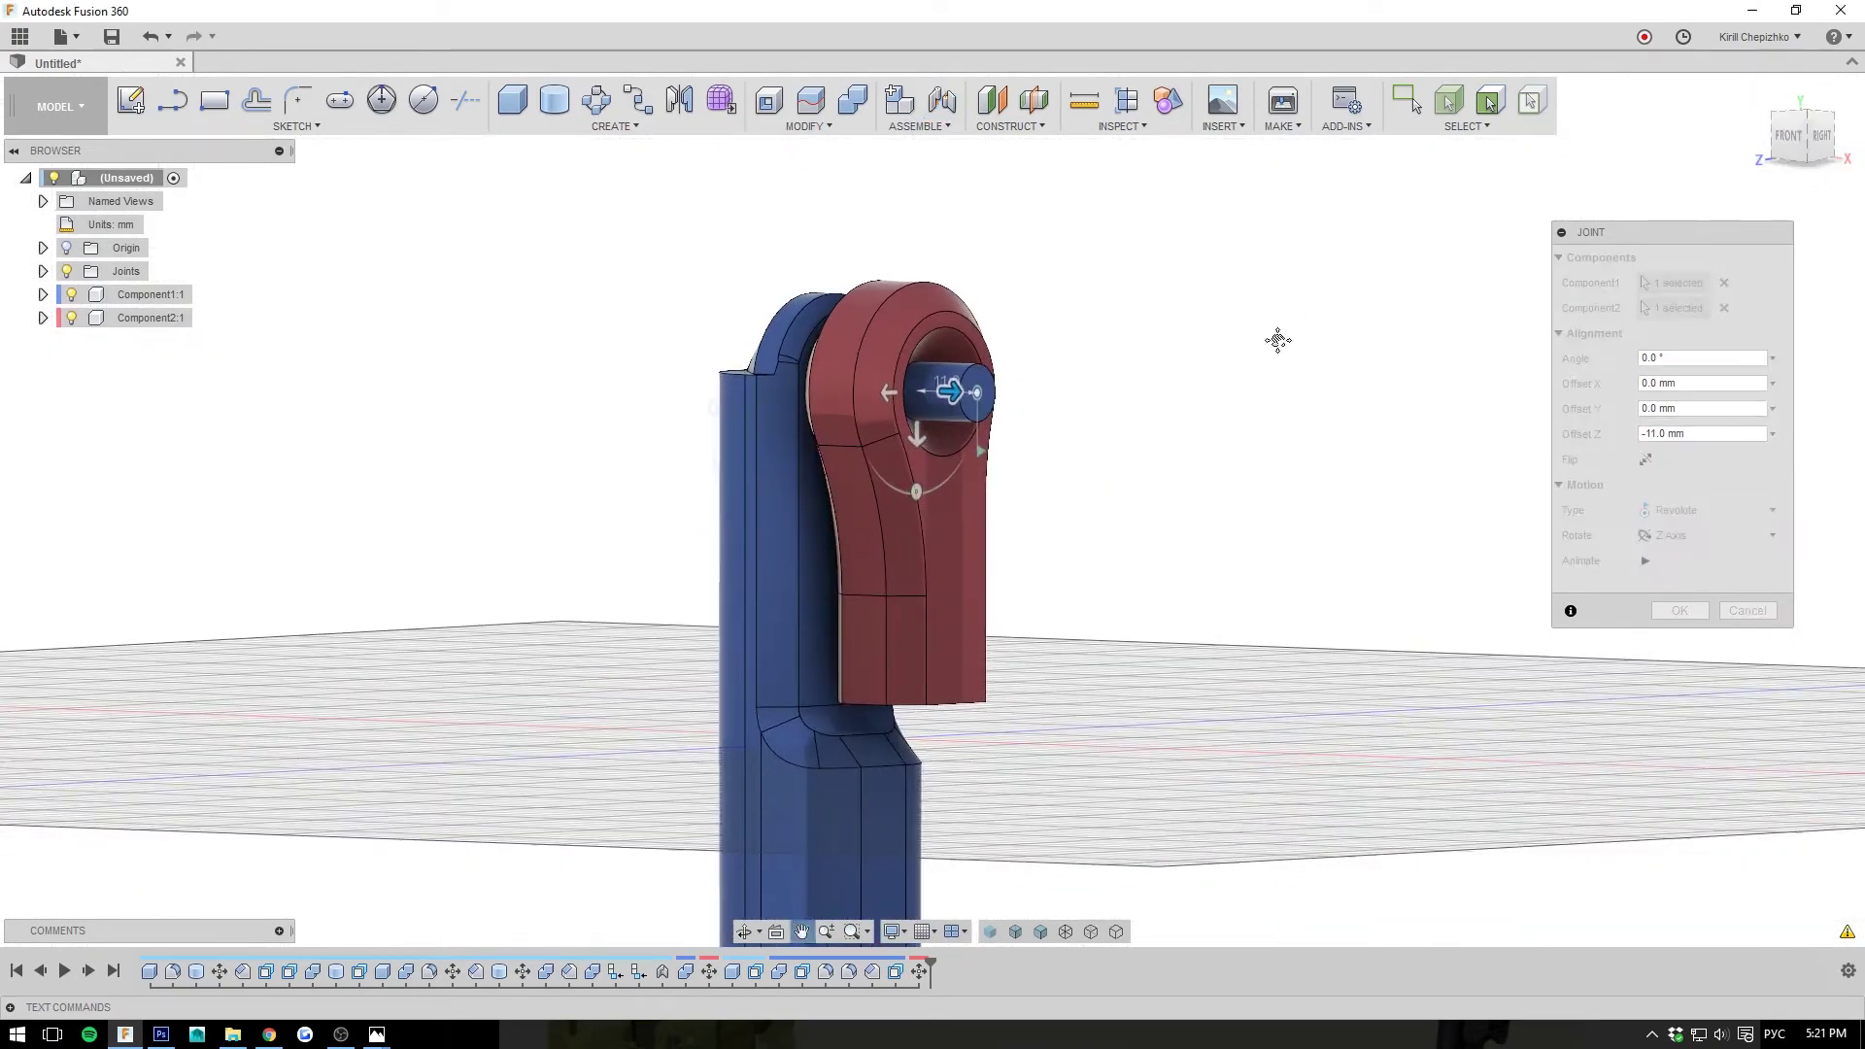
click(1645, 562)
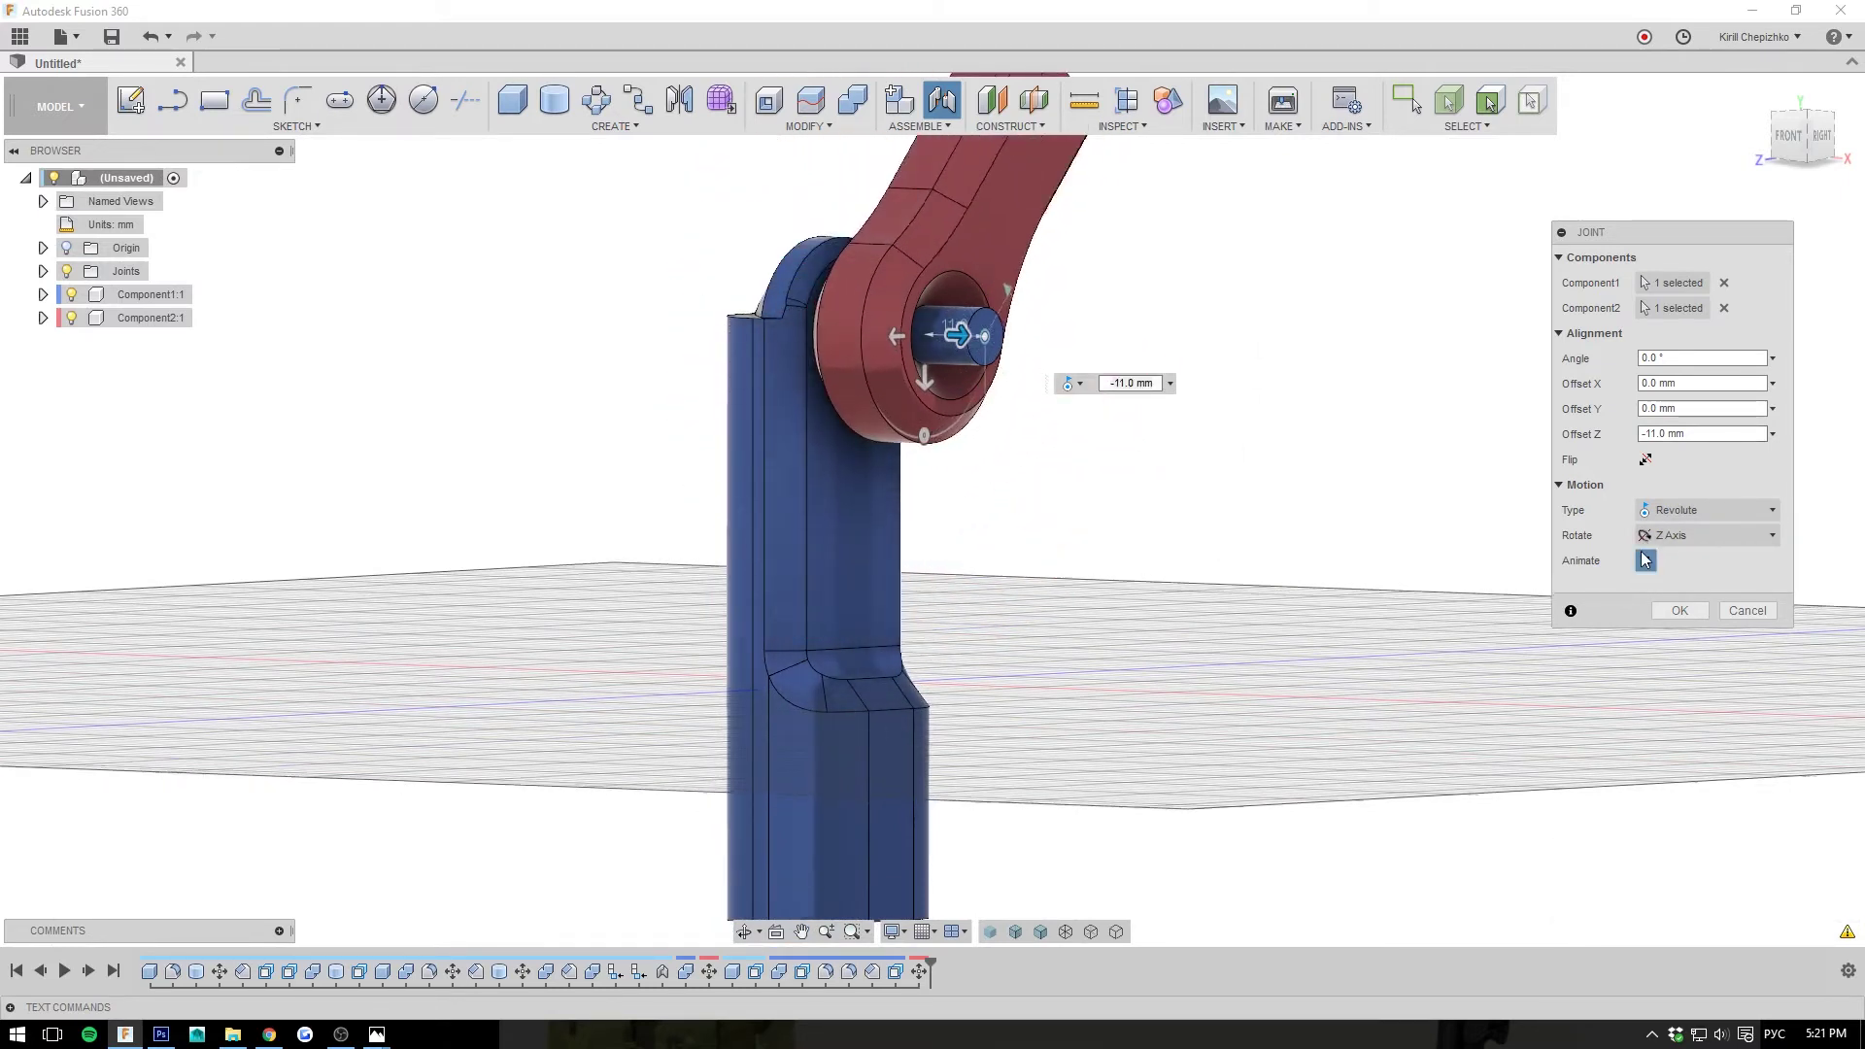
click(1644, 560)
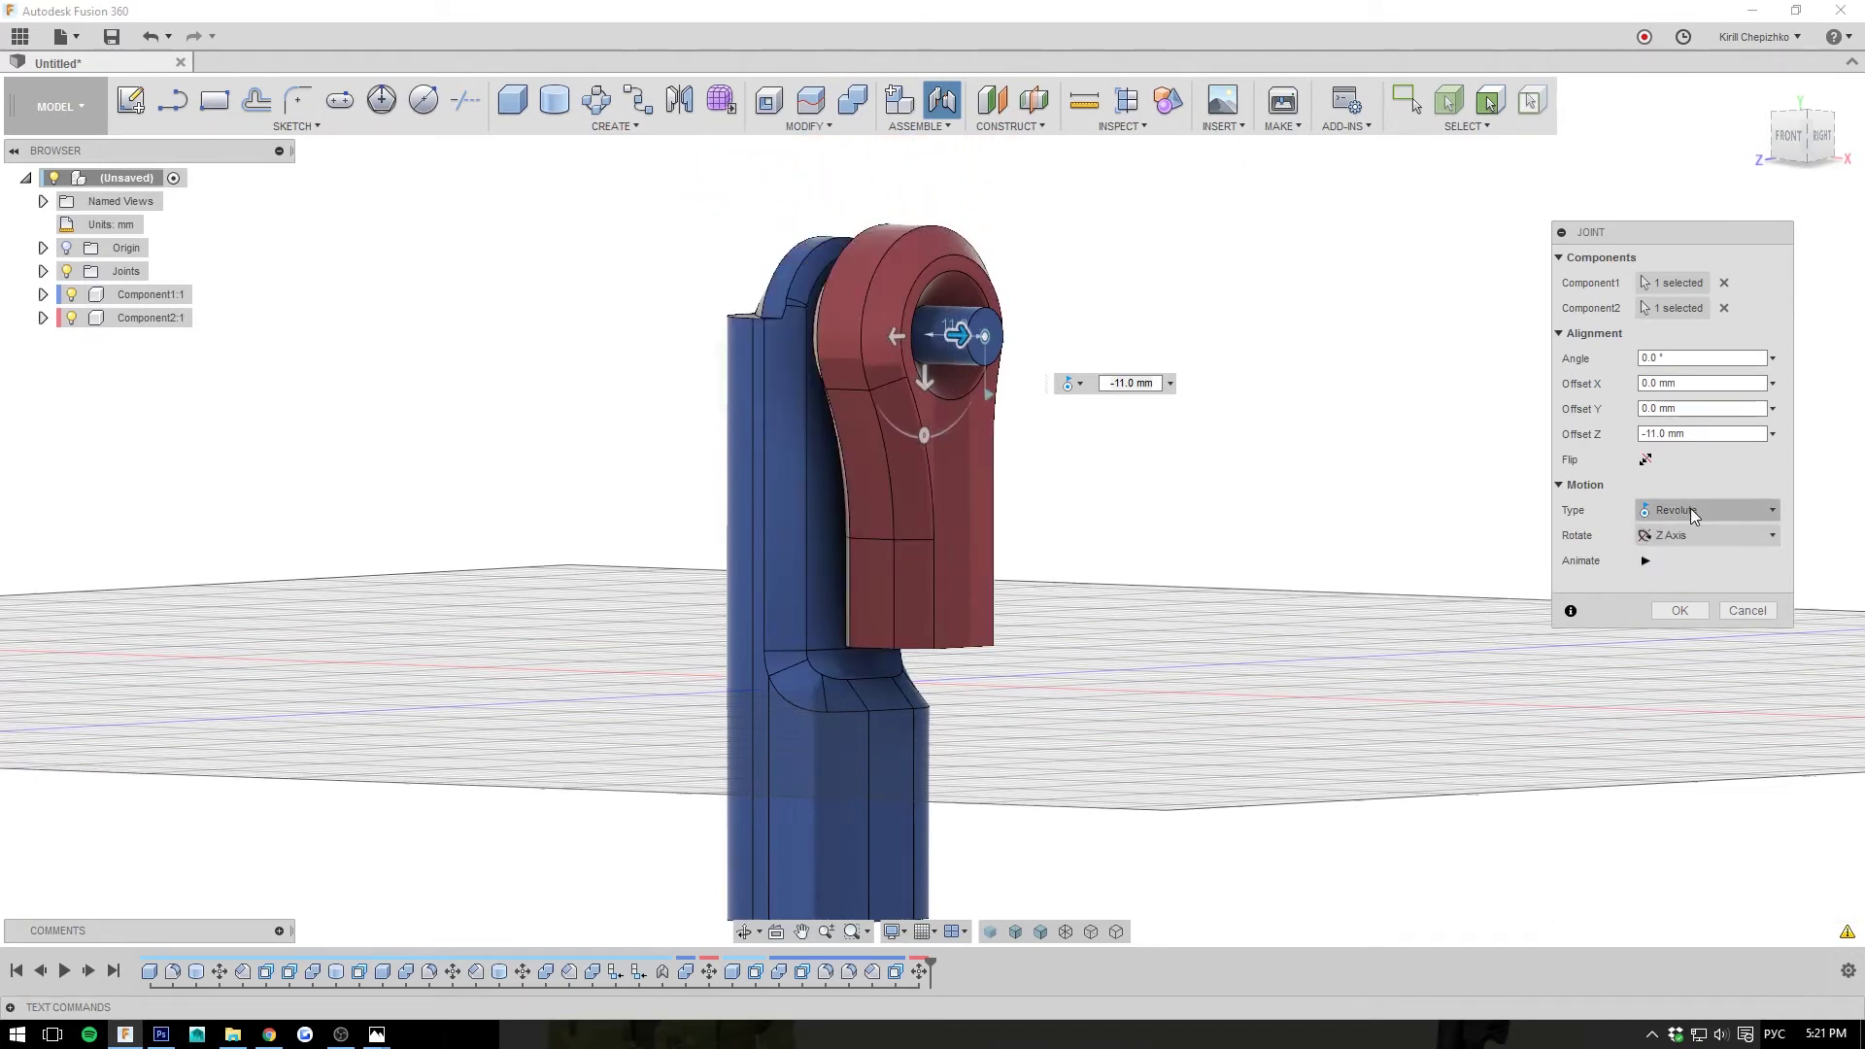
click(1690, 510)
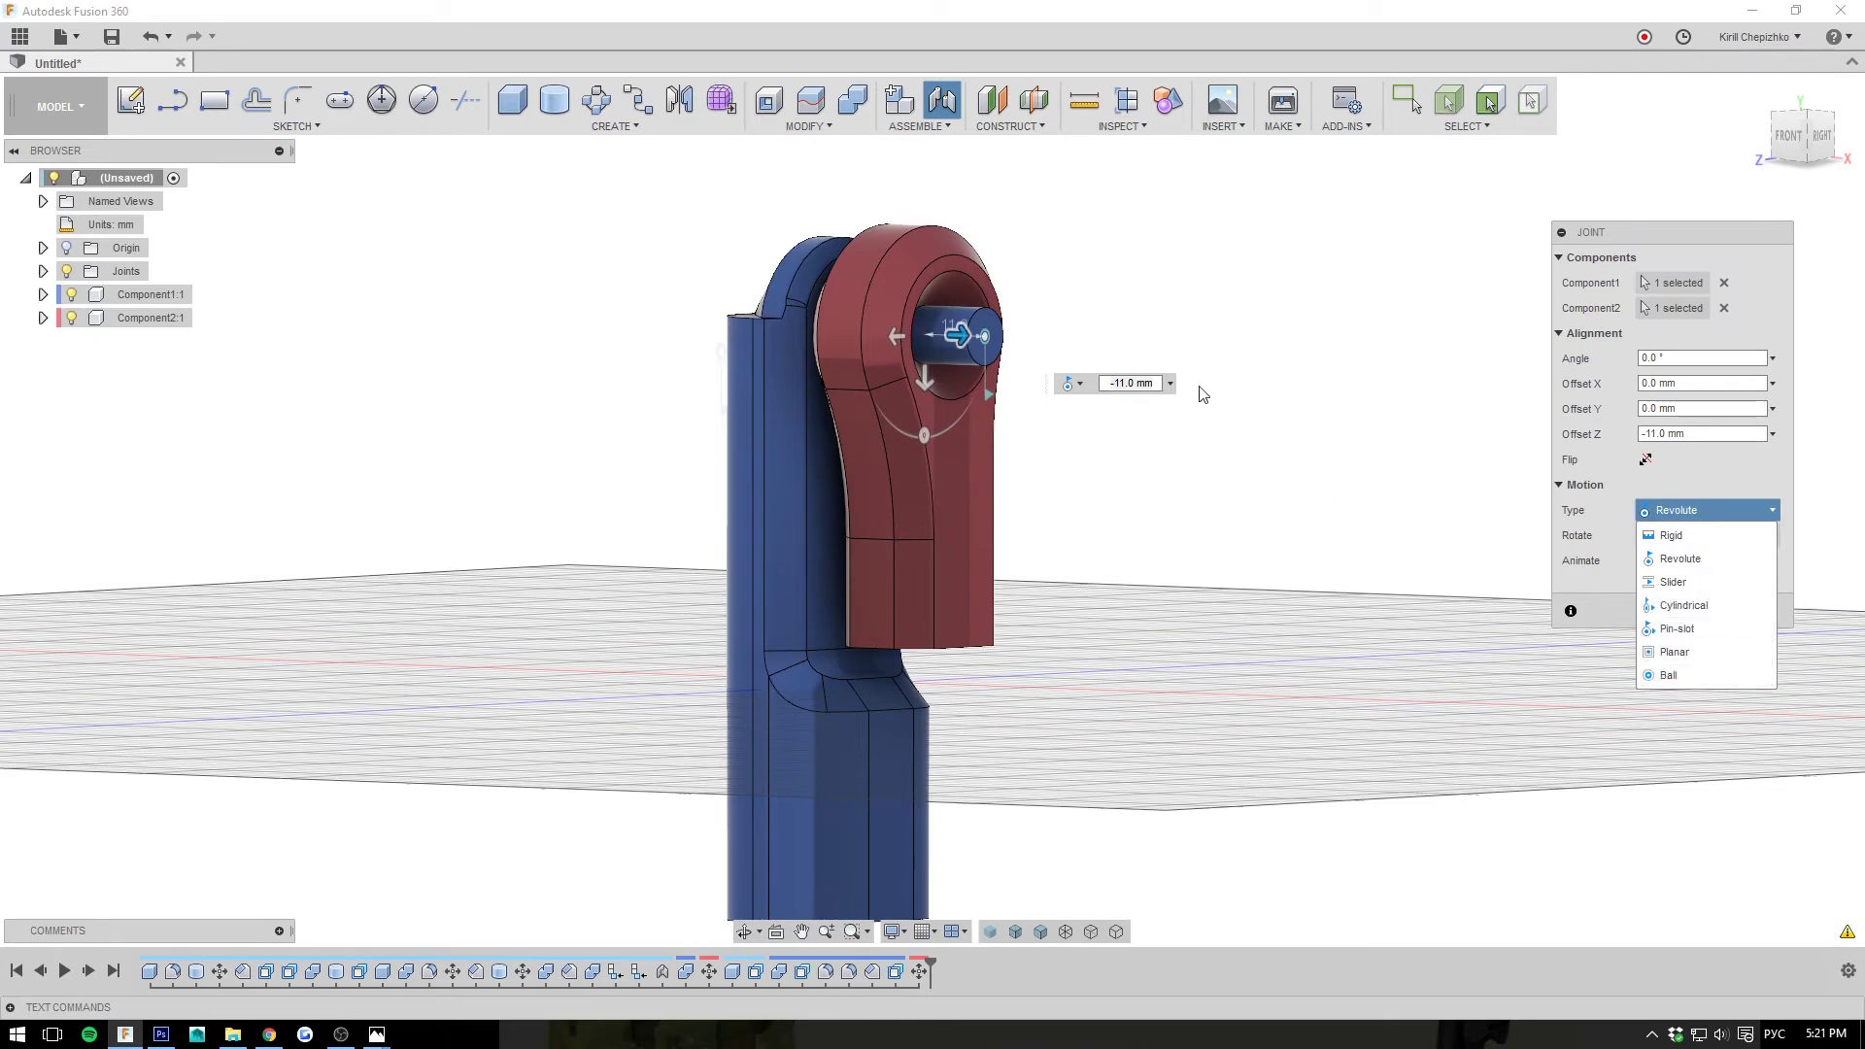
click(1237, 364)
scroll(1229, 352, down, 2)
click(1759, 89)
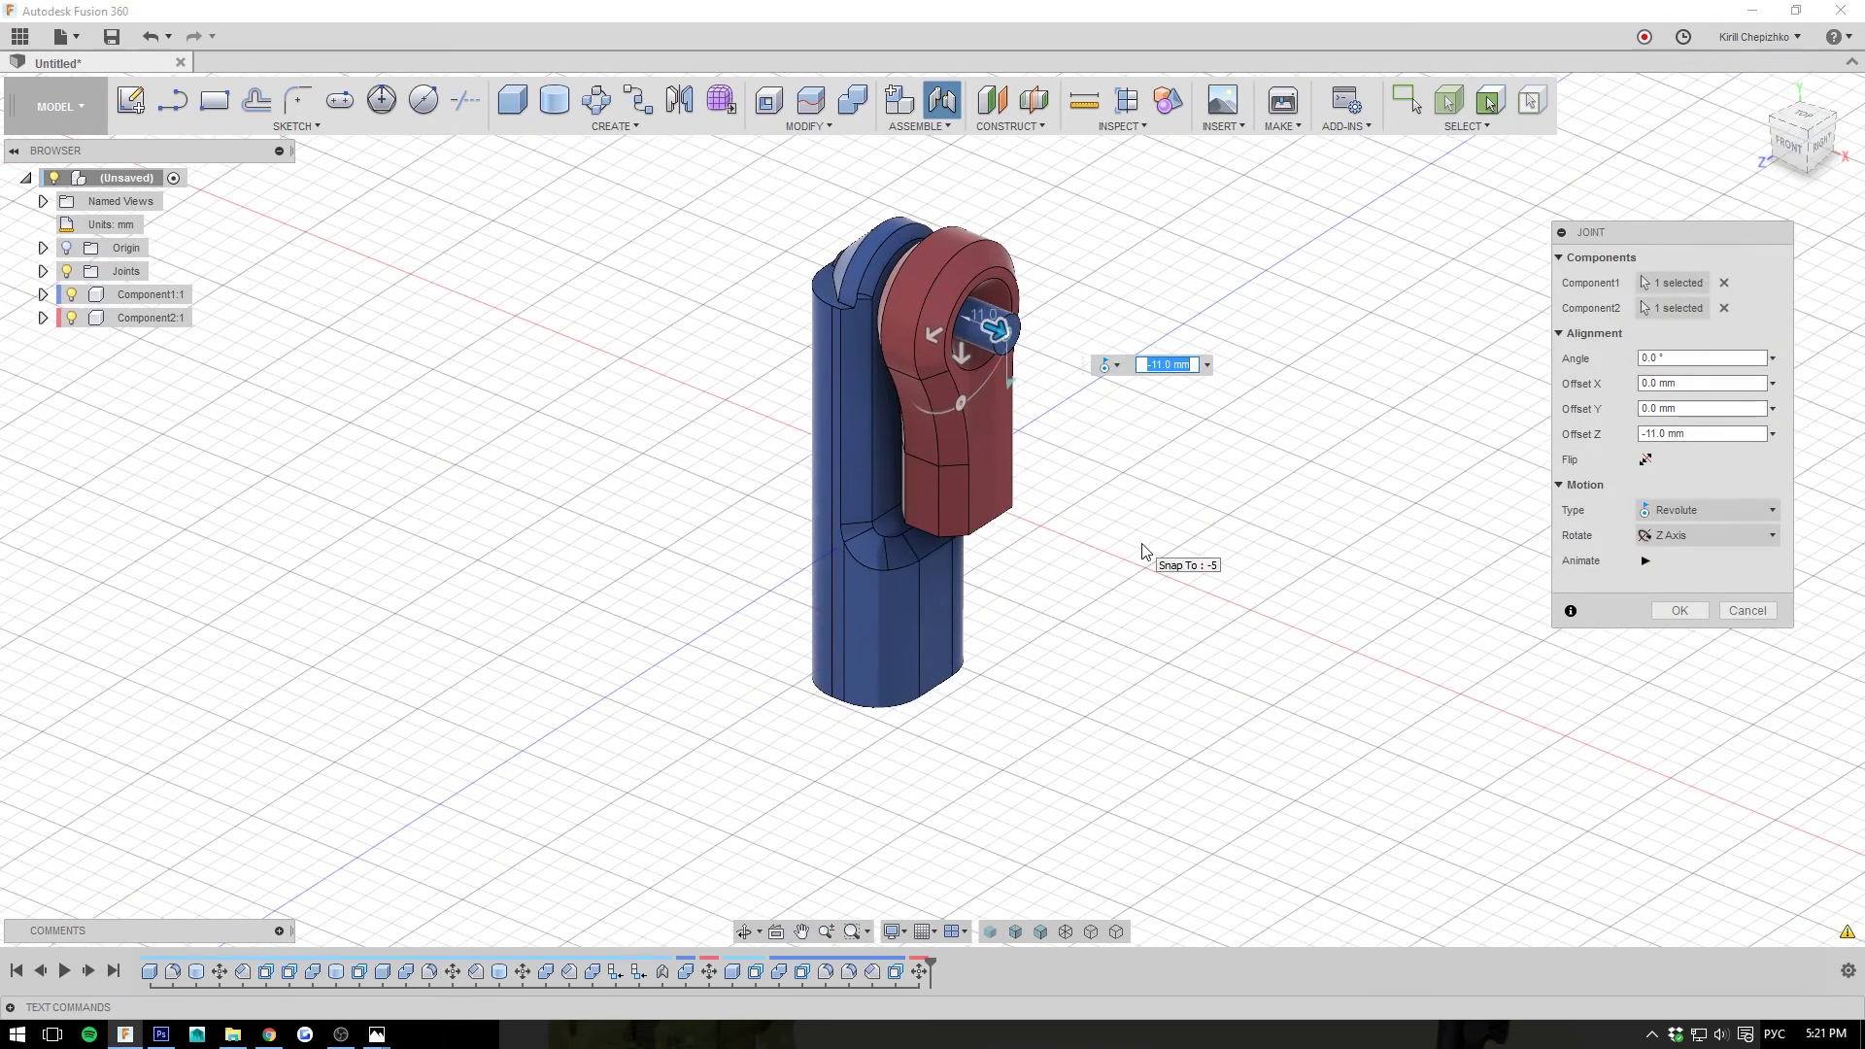
middle_drag(1221, 617, 1212, 632)
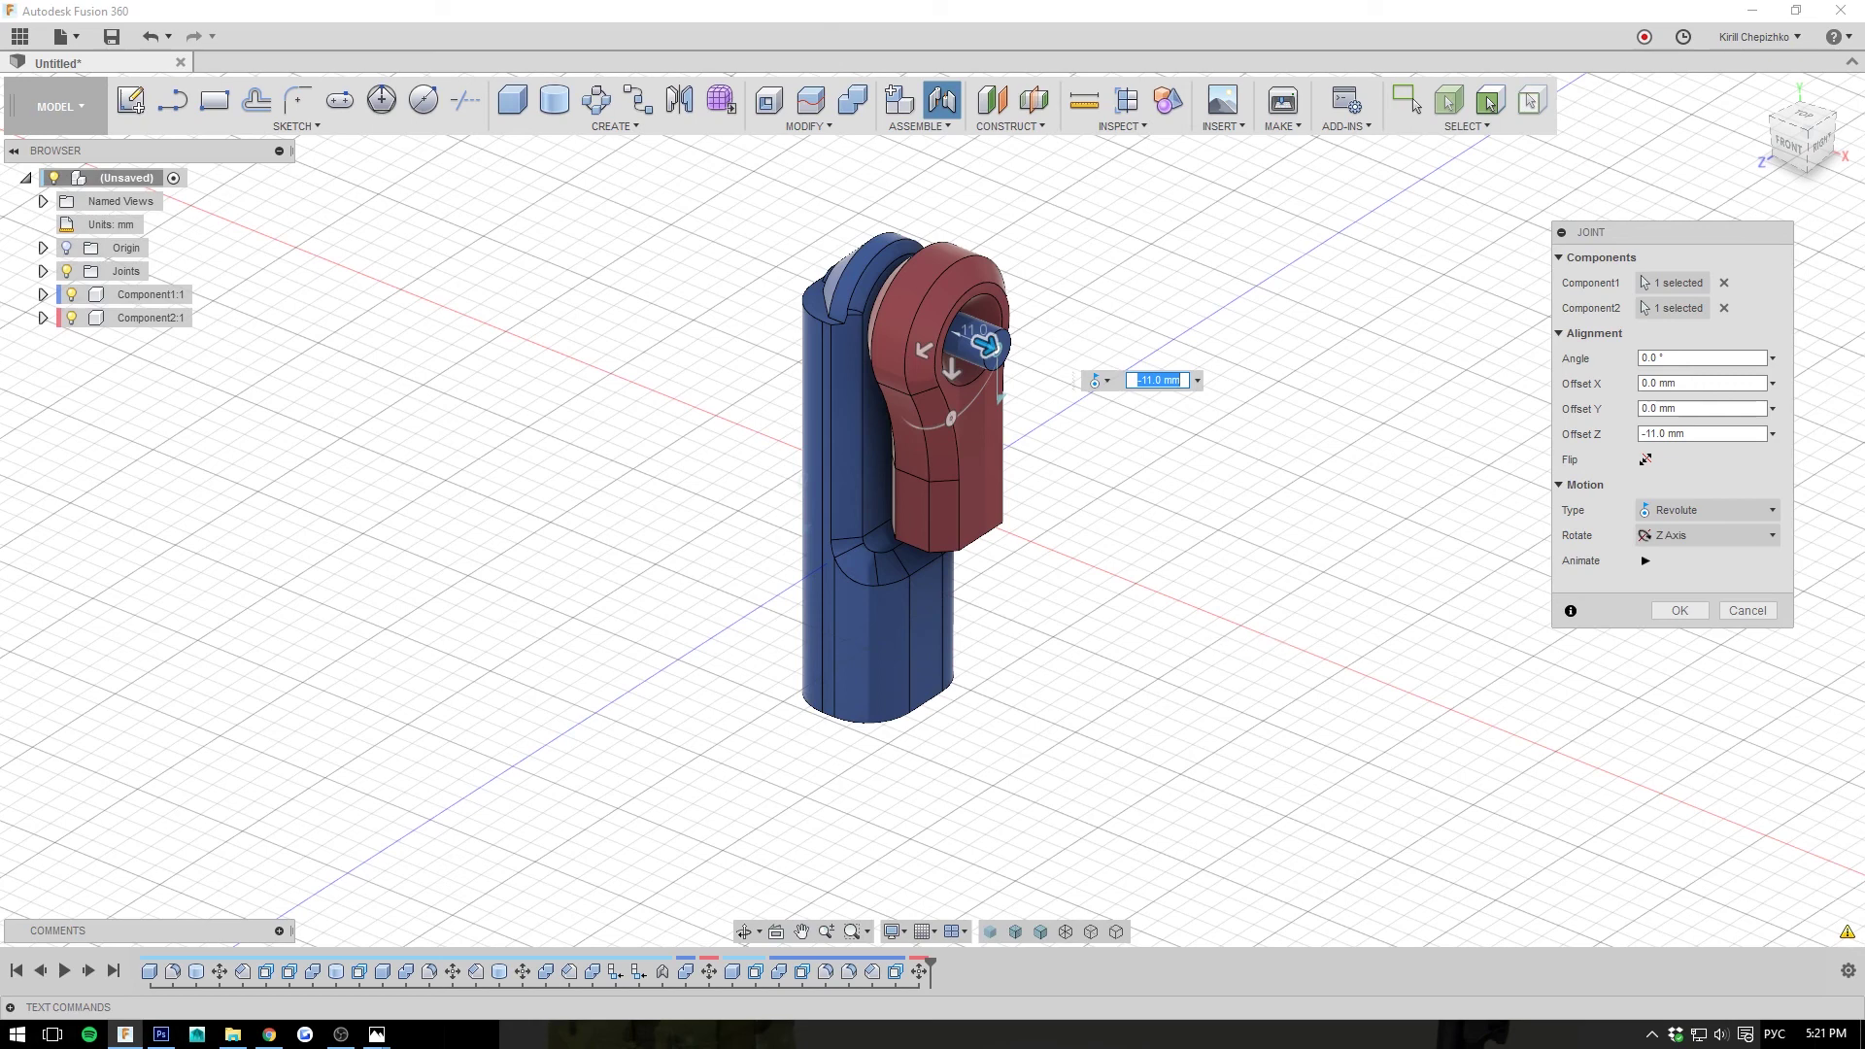
key(alt+Tab)
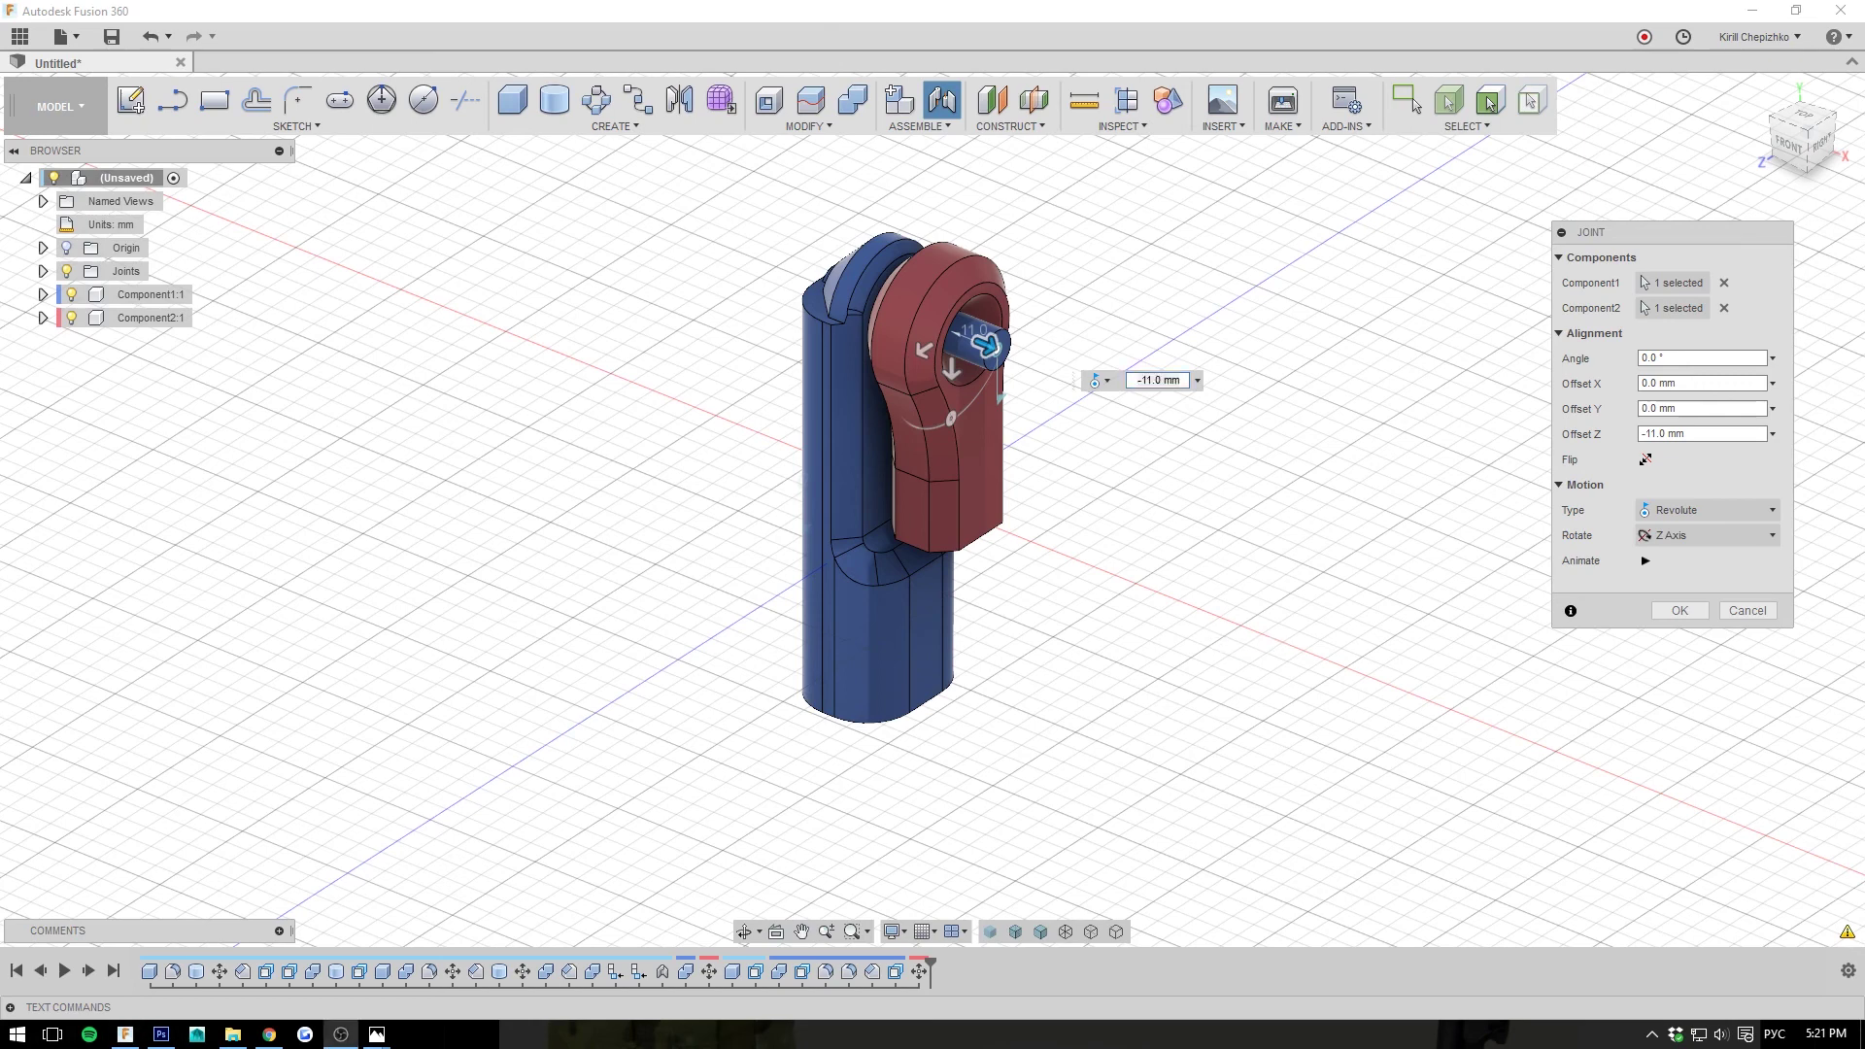